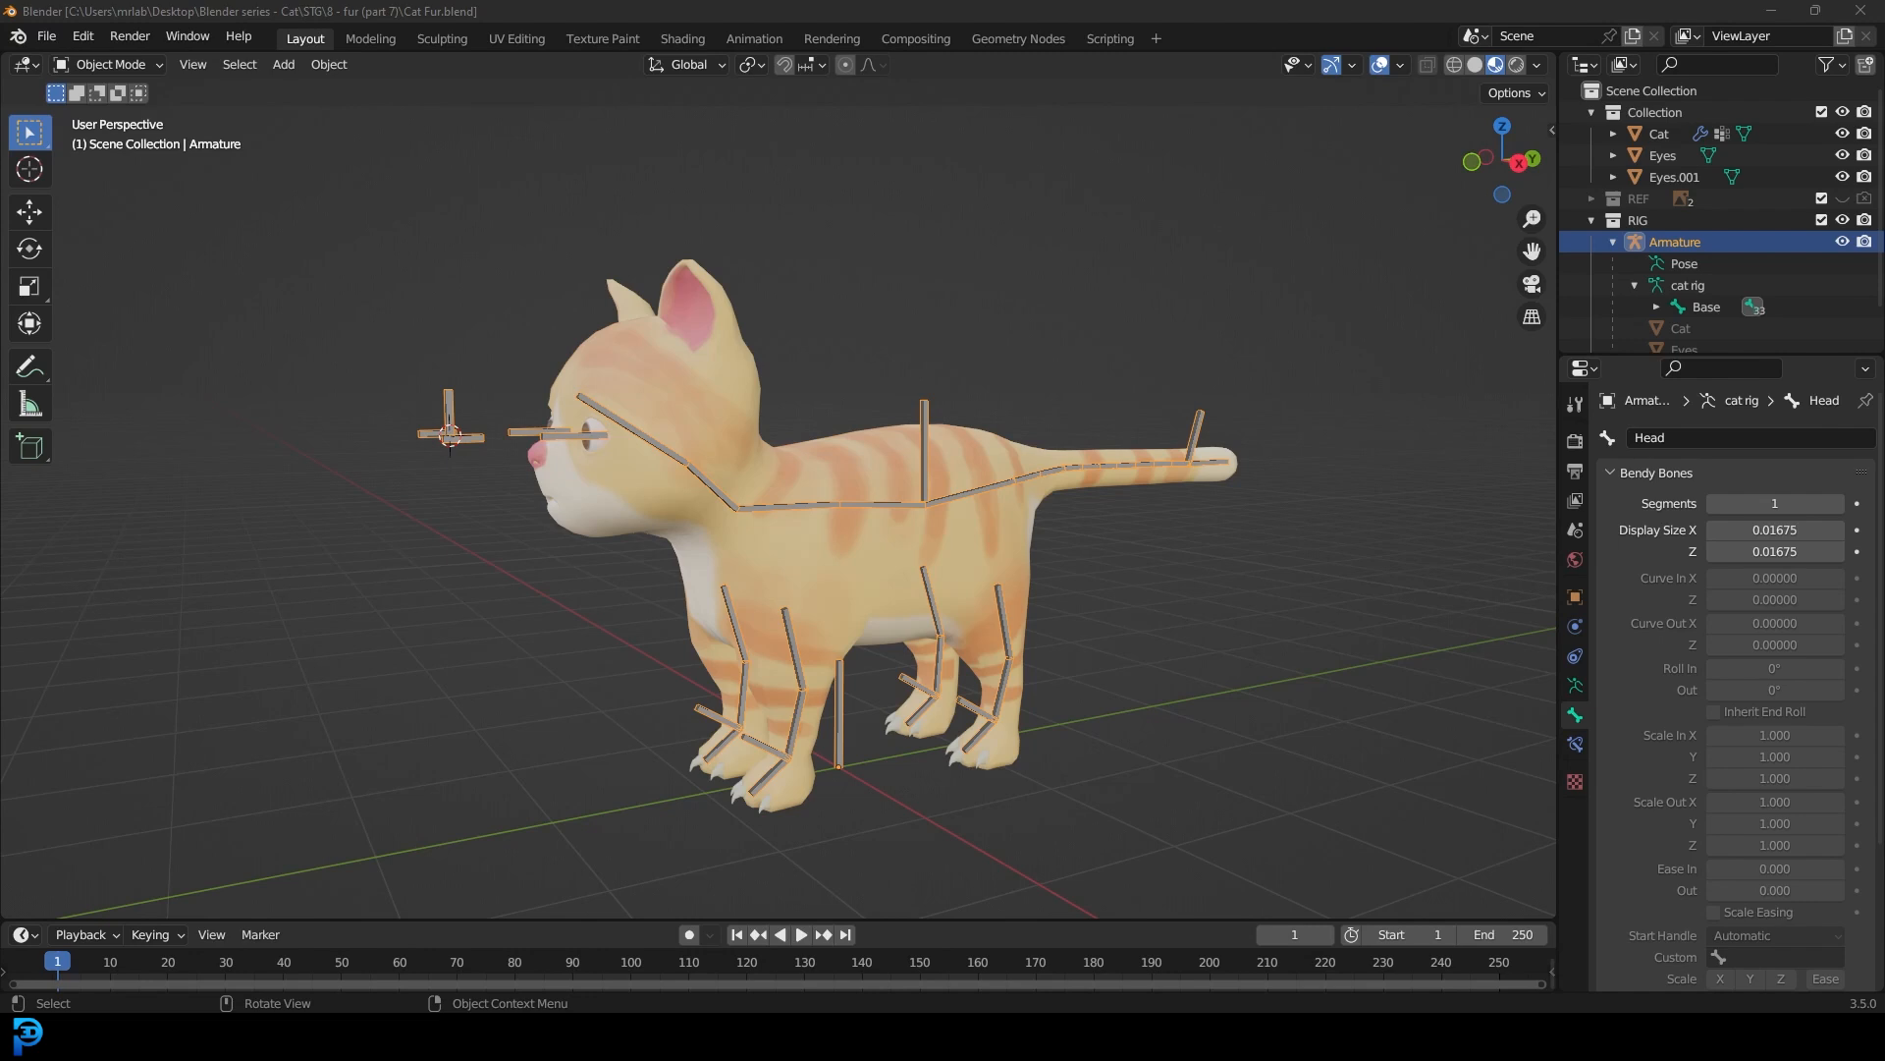
Step: Switch the viewport to solid shading and save the cat file
mouse_move(729, 336)
middle_down()
mouse_move(826, 381)
mouse_move(728, 416)
mouse_move(681, 377)
mouse_move(640, 404)
mouse_move(670, 392)
mouse_move(719, 420)
mouse_move(822, 391)
middle_up()
scroll(674, 405, up, 1)
key(z)
click(797, 381)
scroll(786, 377, down, 3)
scroll(721, 421, up, 2)
key(ctrl+s)
Step: Select the cat mesh, then hide the RIG collection and collapse it in the outliner
click(708, 338)
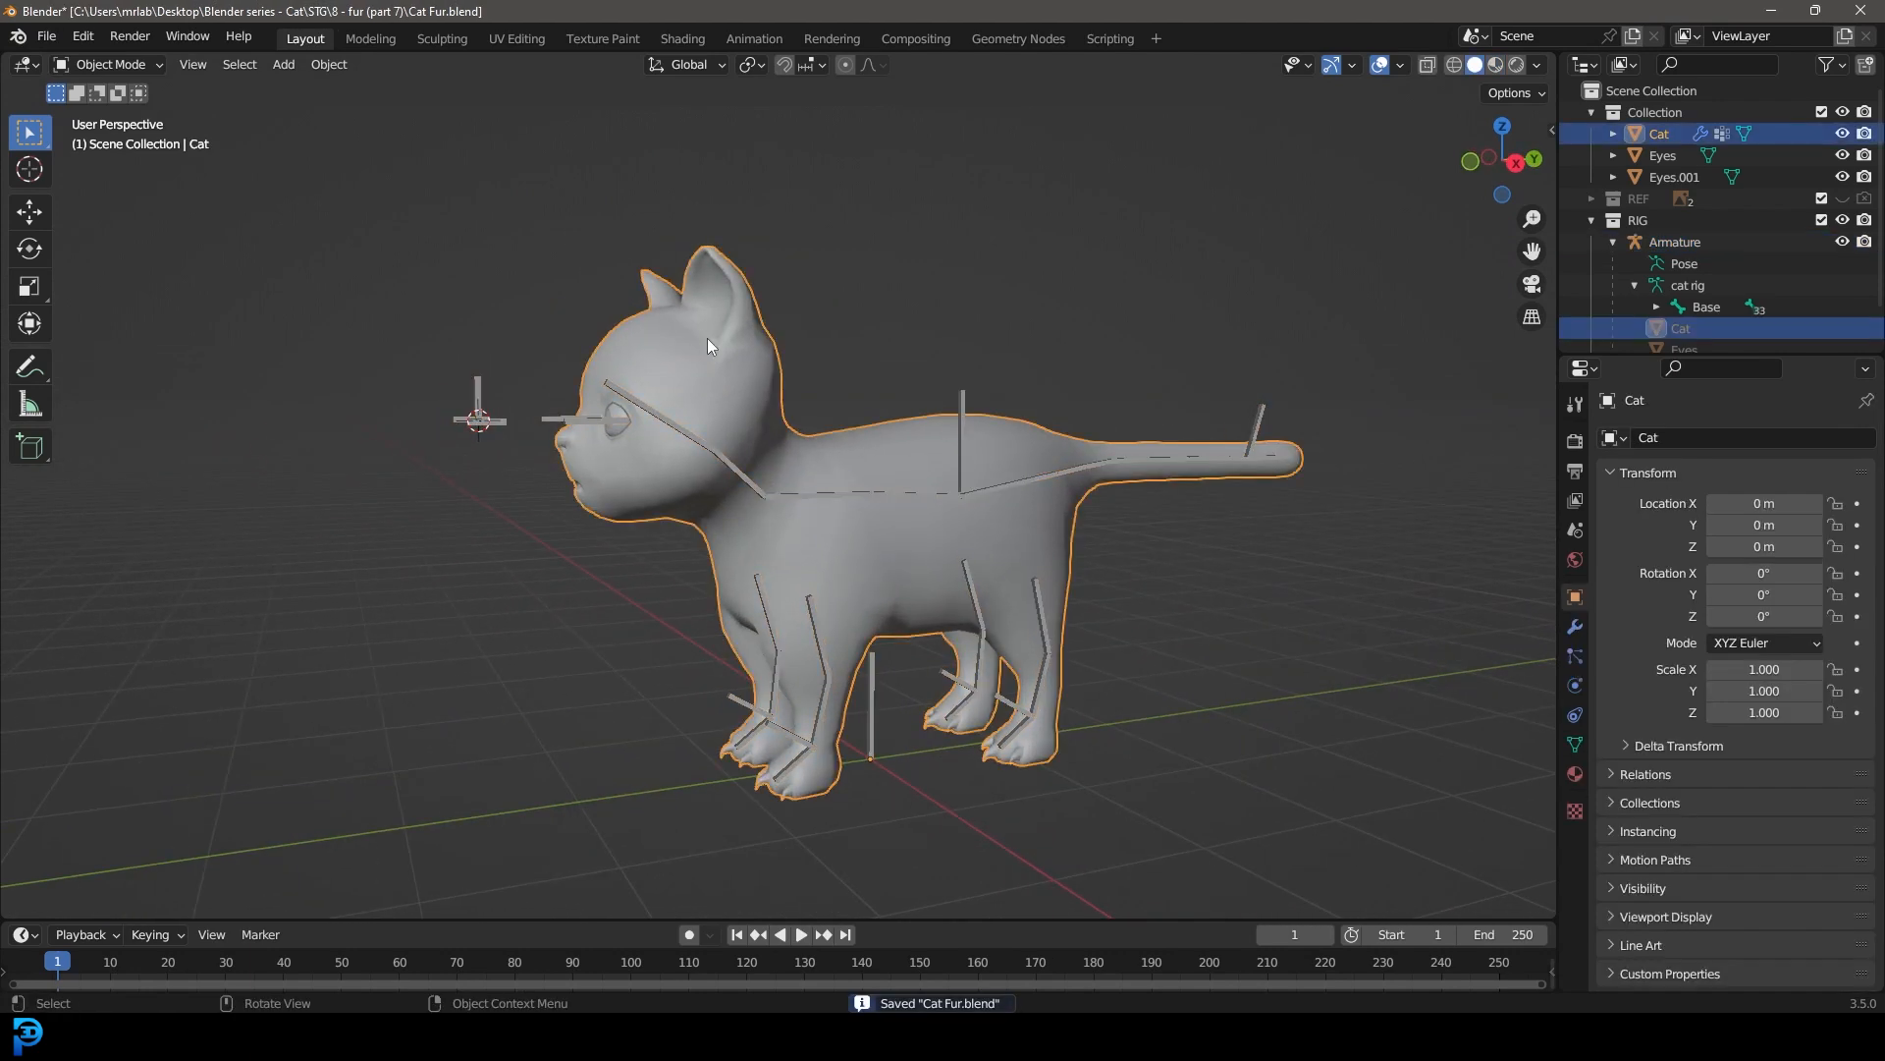
click(1844, 220)
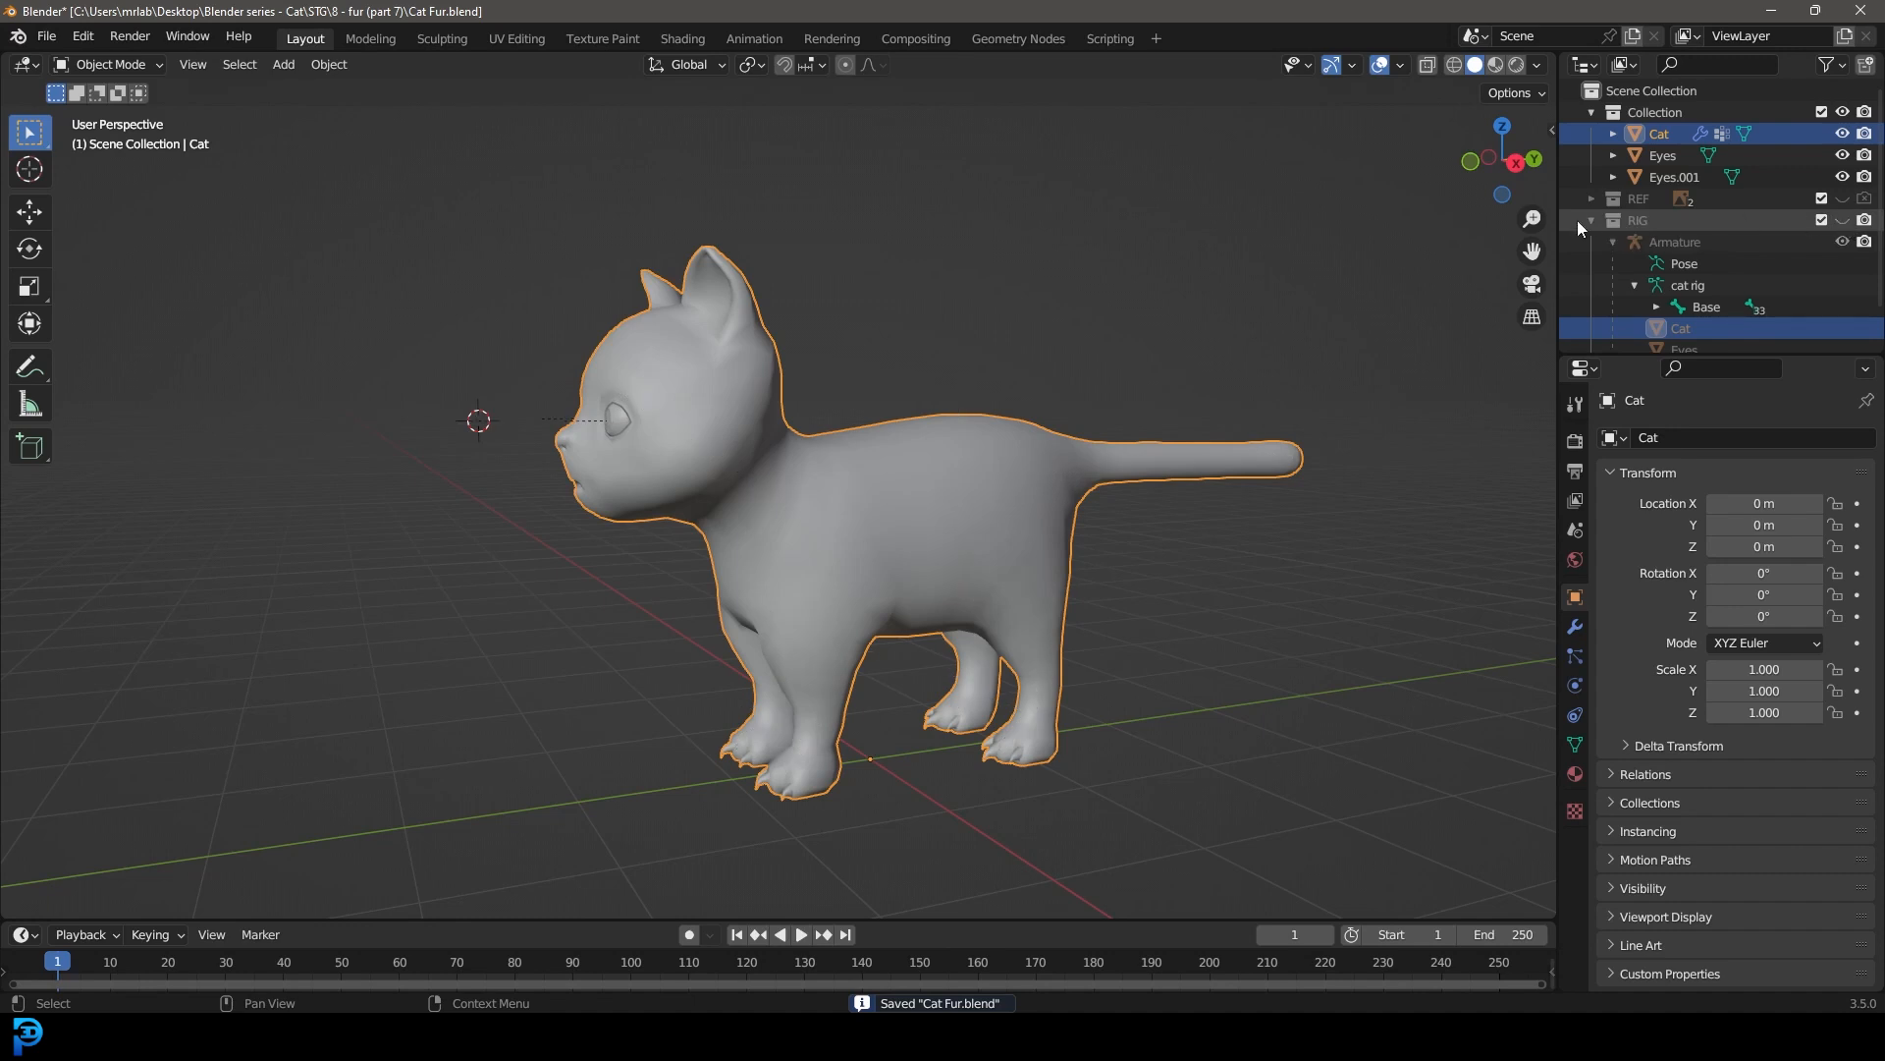
click(1590, 220)
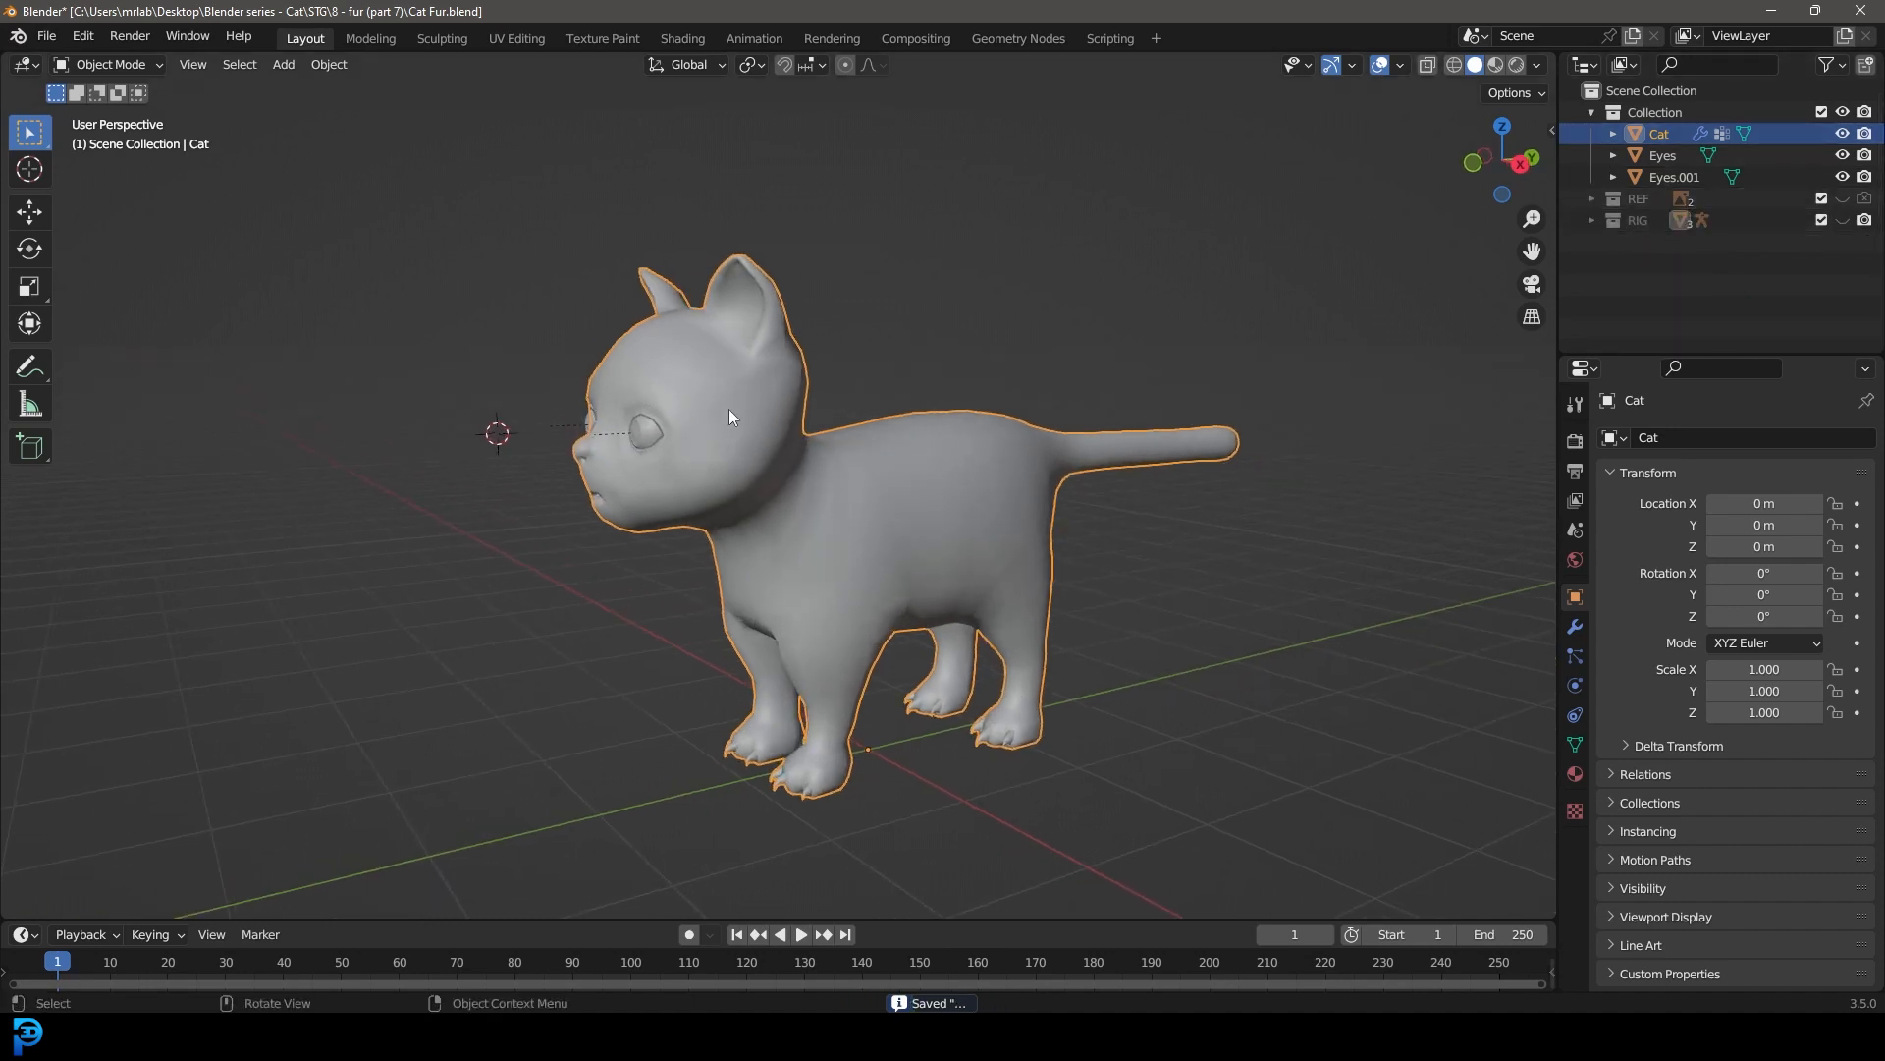
scroll(741, 373, up, 3)
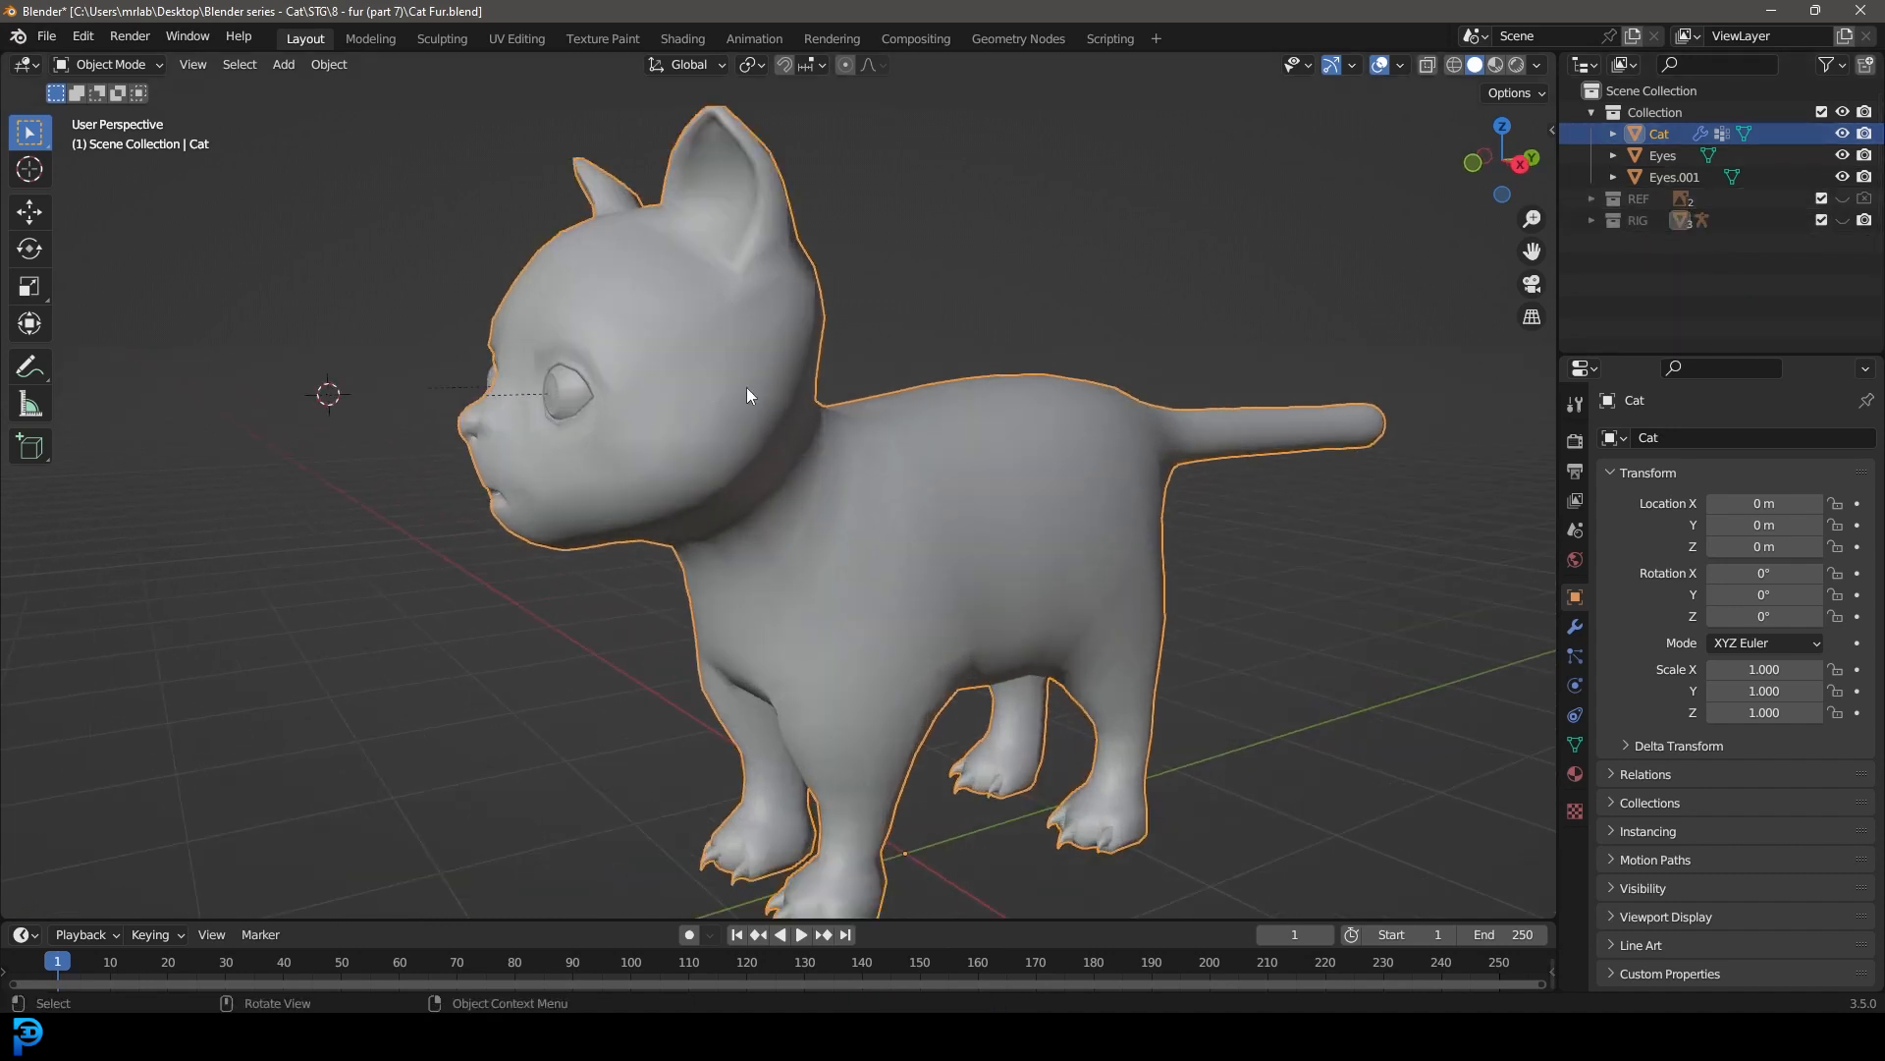
Step: Add a particle system to the cat, name its settings Fur, and make it Hair with Advanced enabled
click(1576, 655)
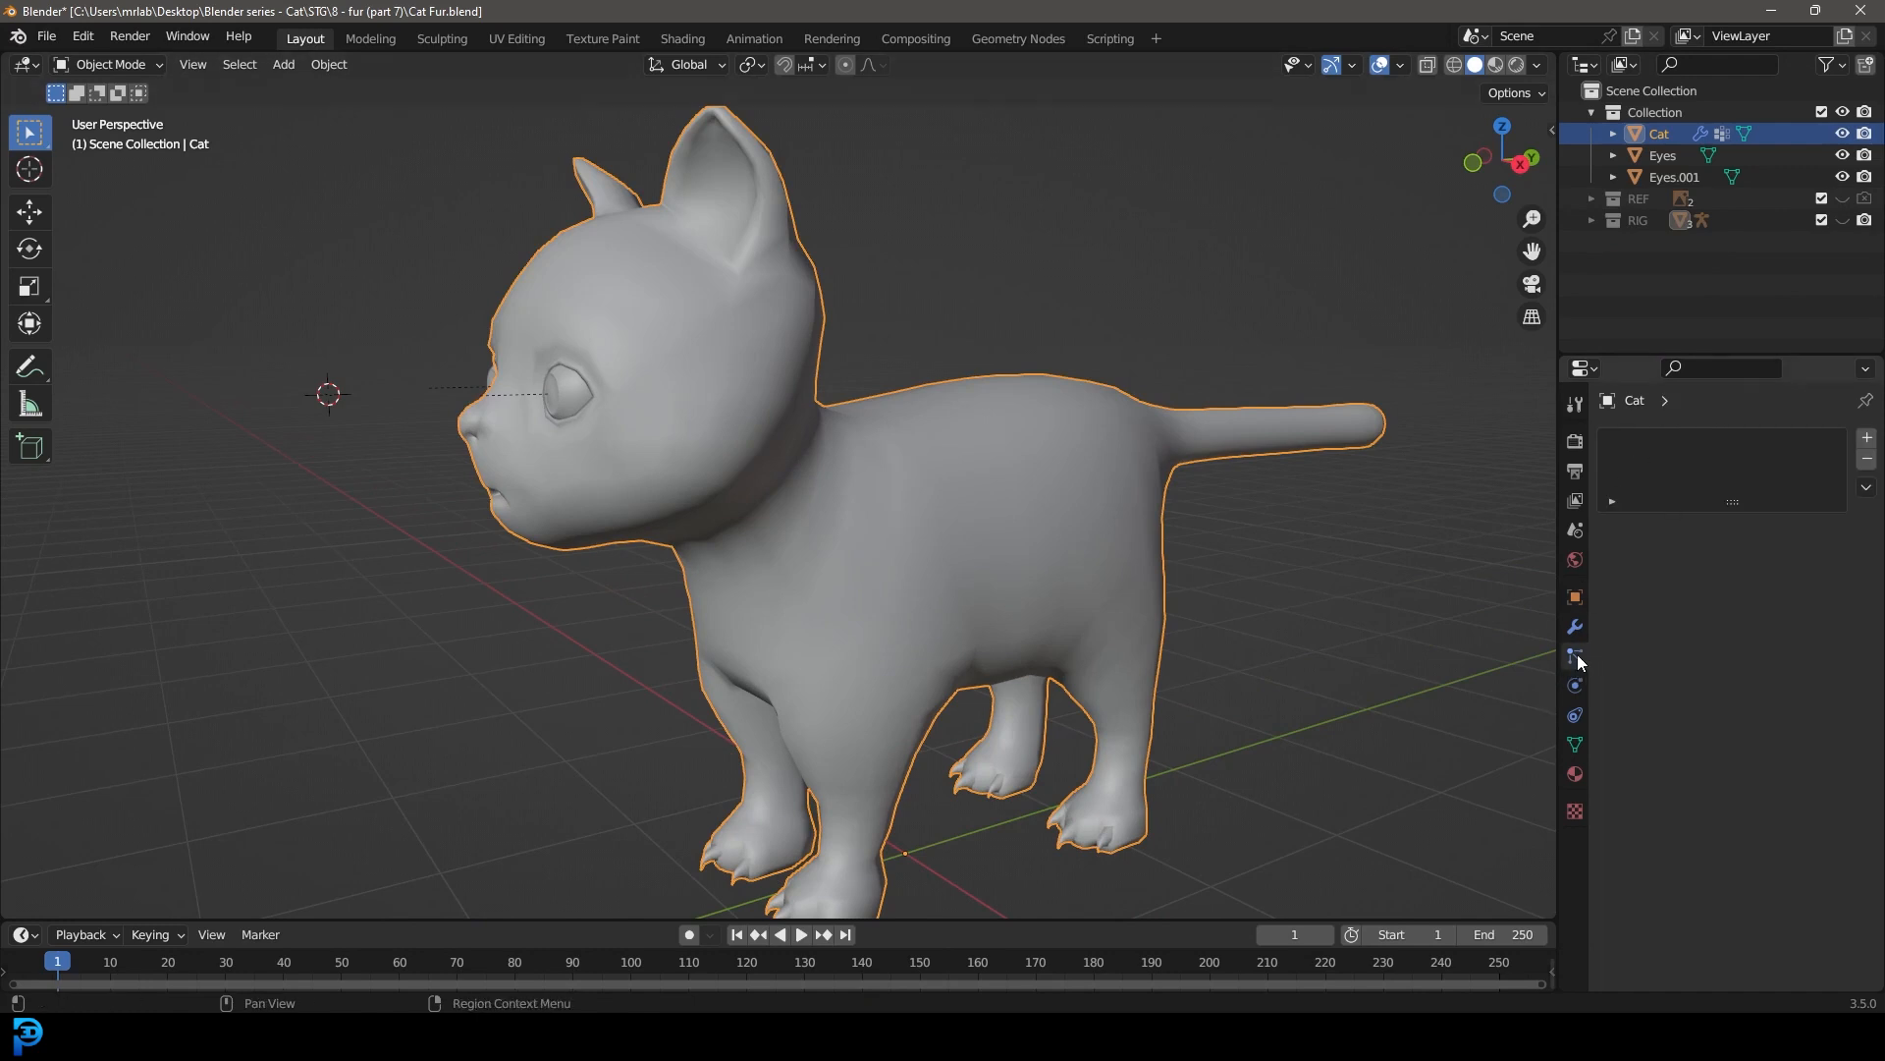
click(1868, 438)
text(Fur)
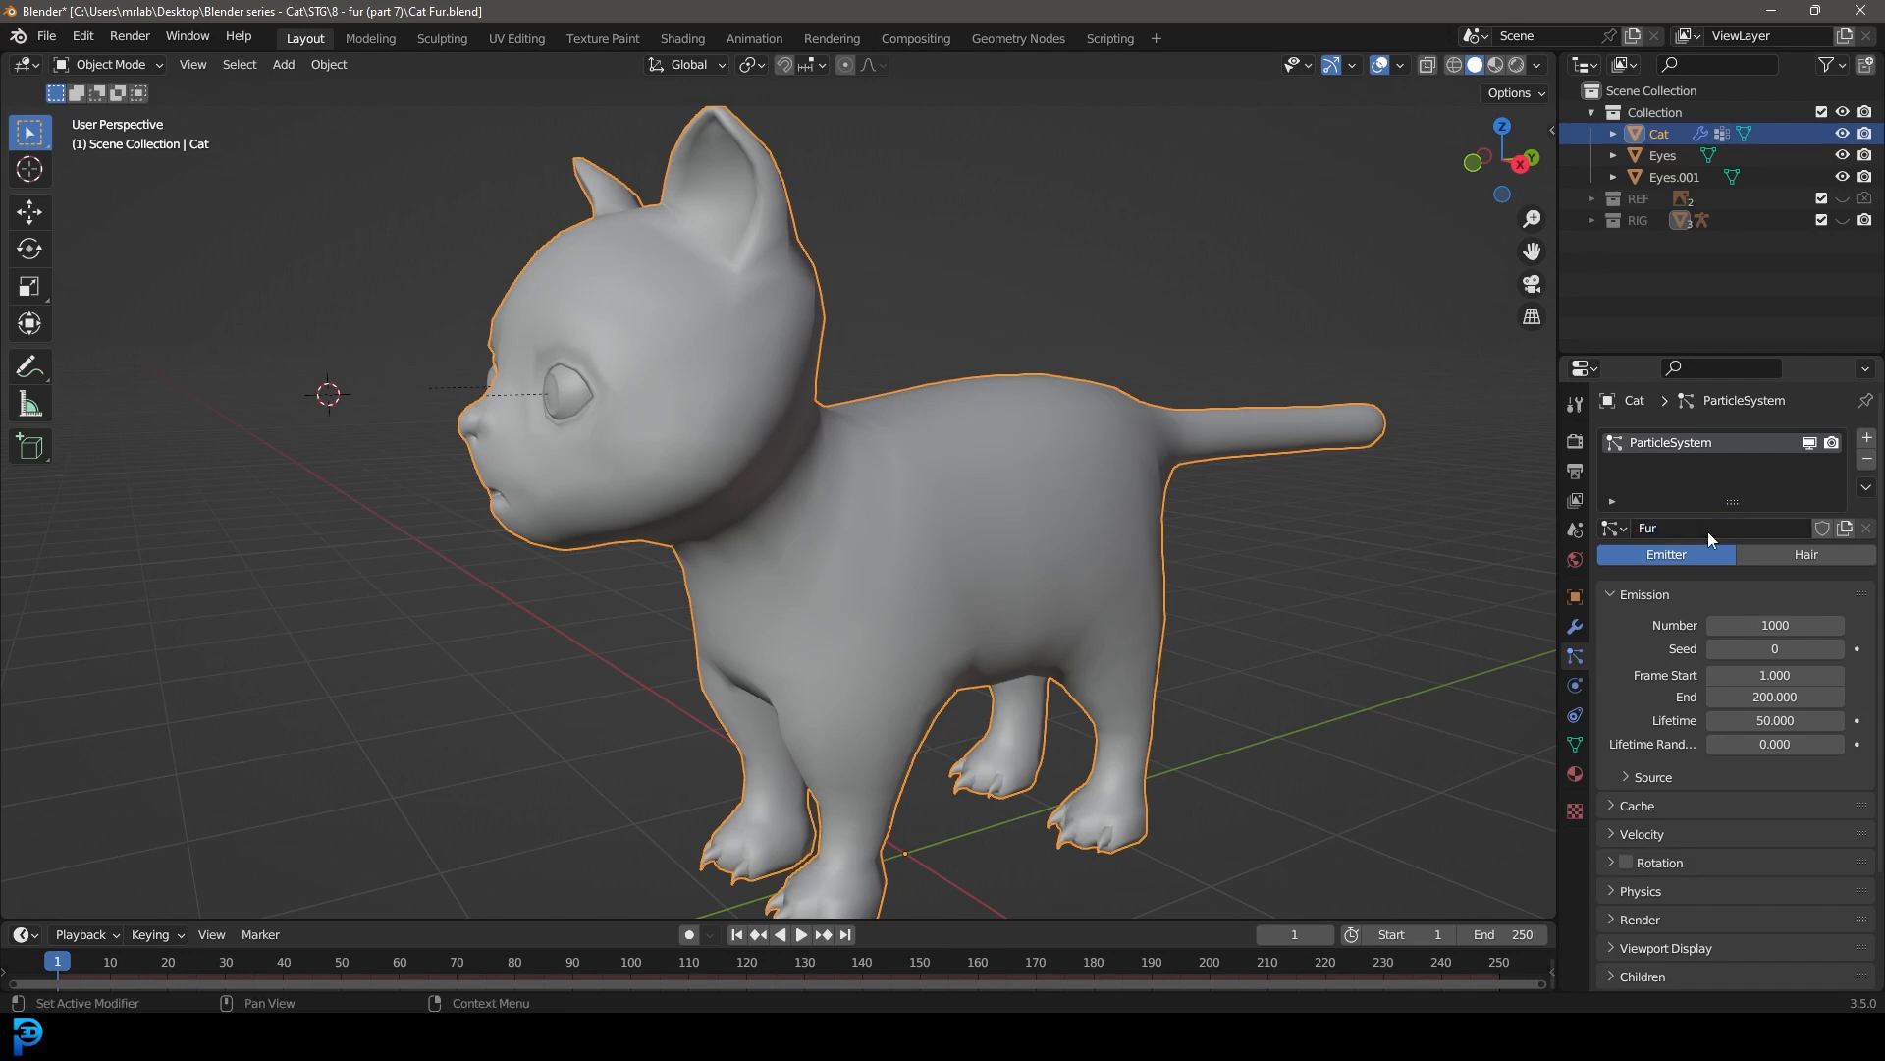
click(1803, 556)
click(1750, 581)
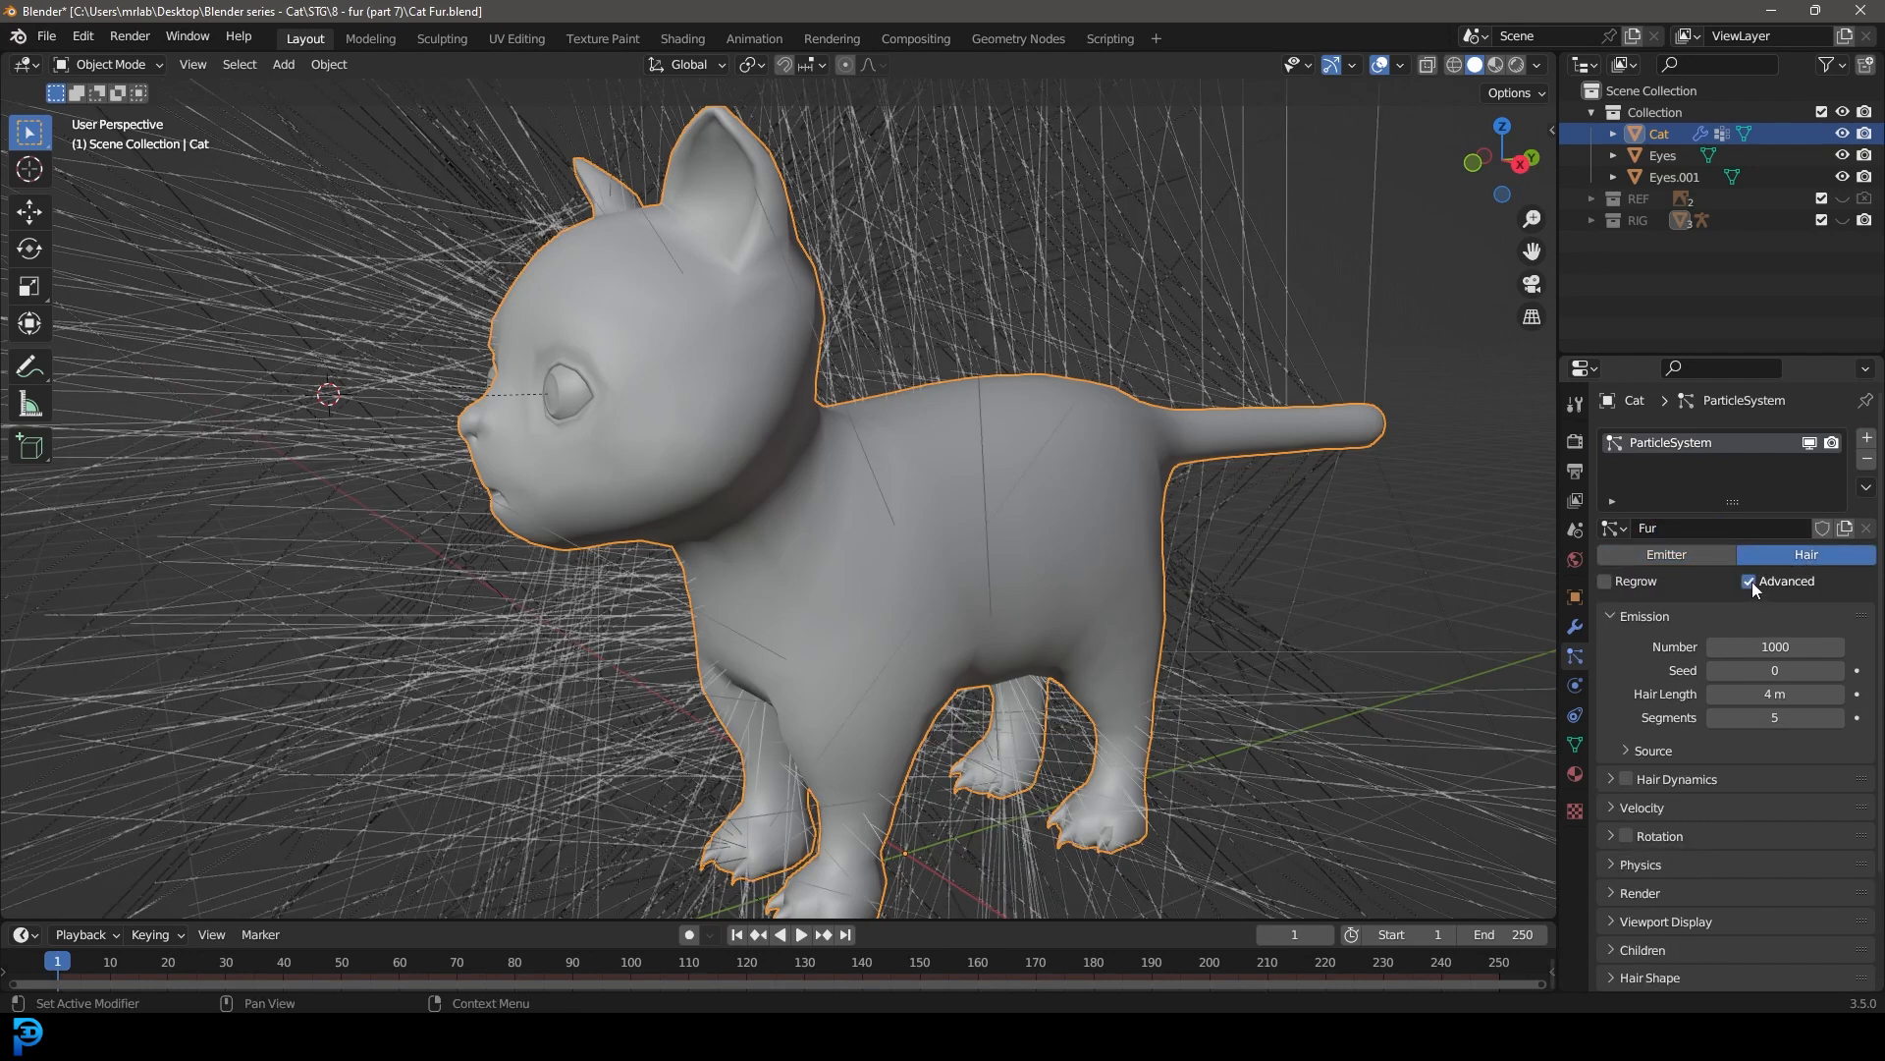
Step: Enable Use Modifier Stack in the fur's emission source so hair also emits from the mirrored half
click(1638, 750)
middle_drag(864, 550, 1045, 540)
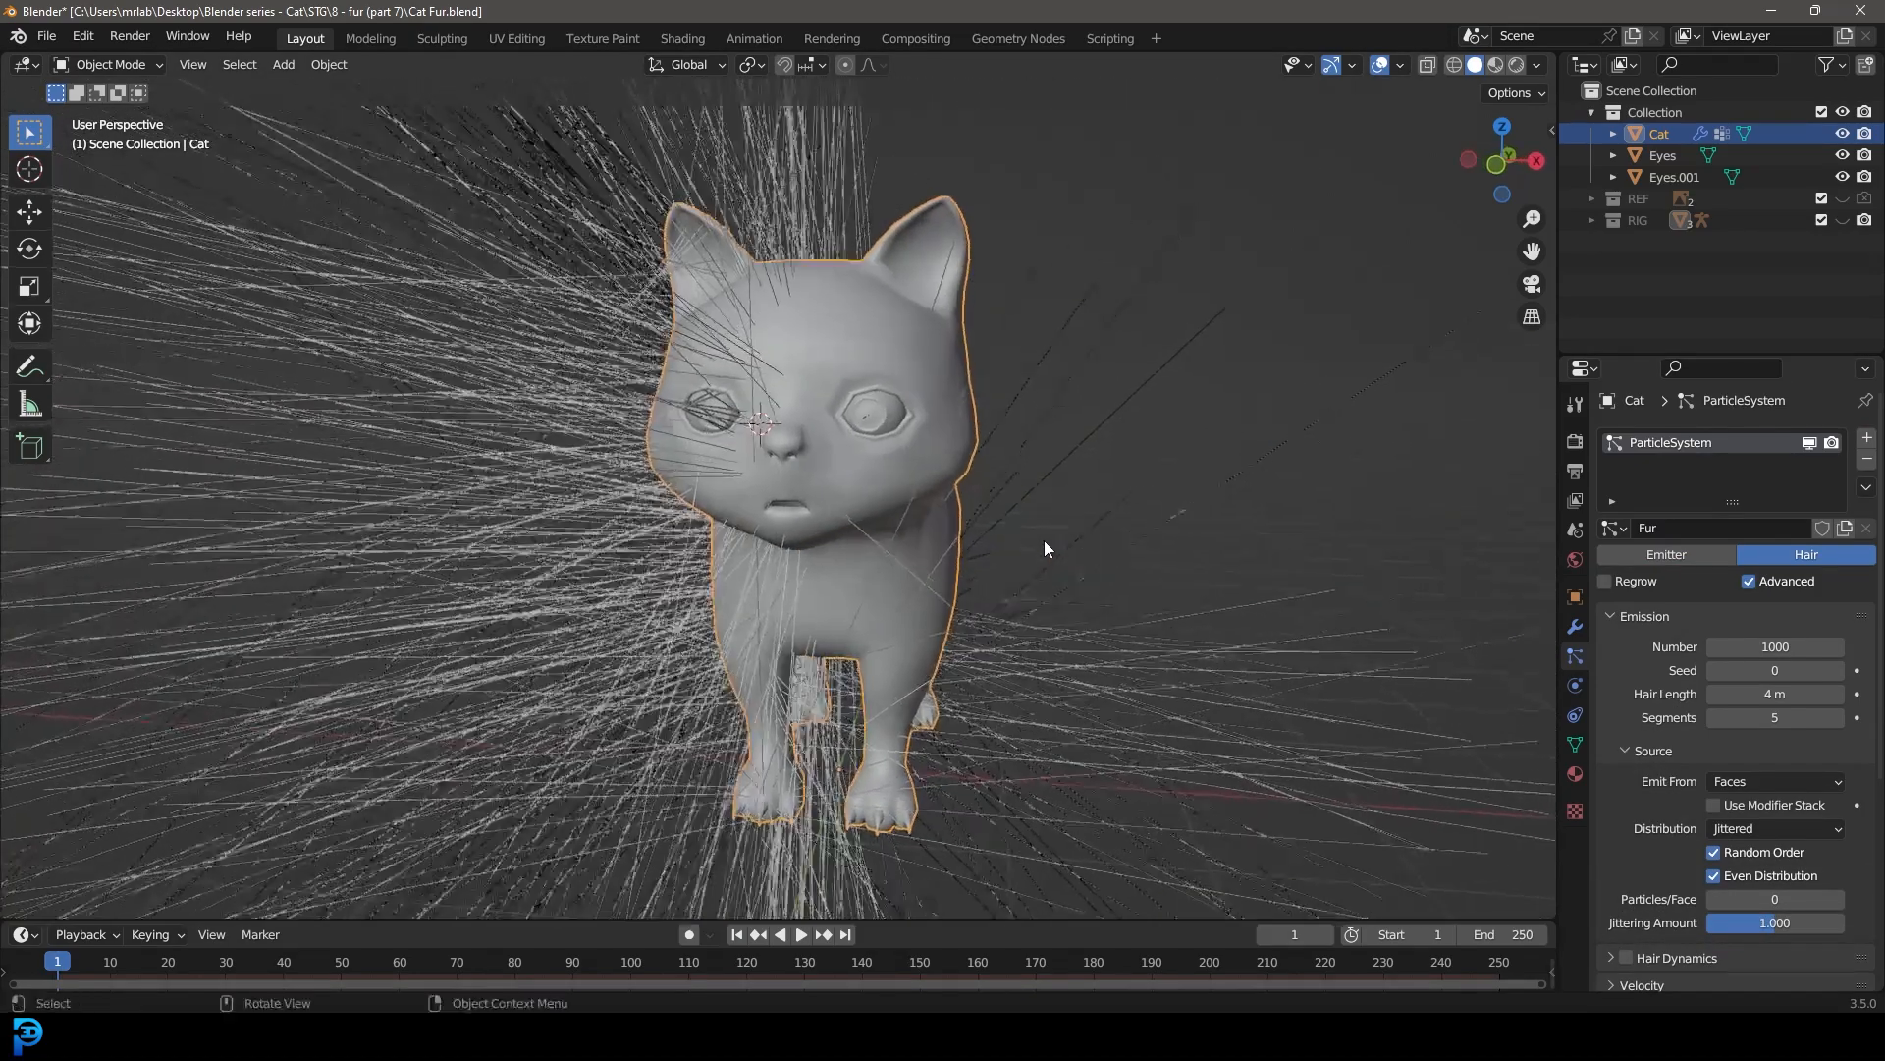
scroll(805, 534, up, 4)
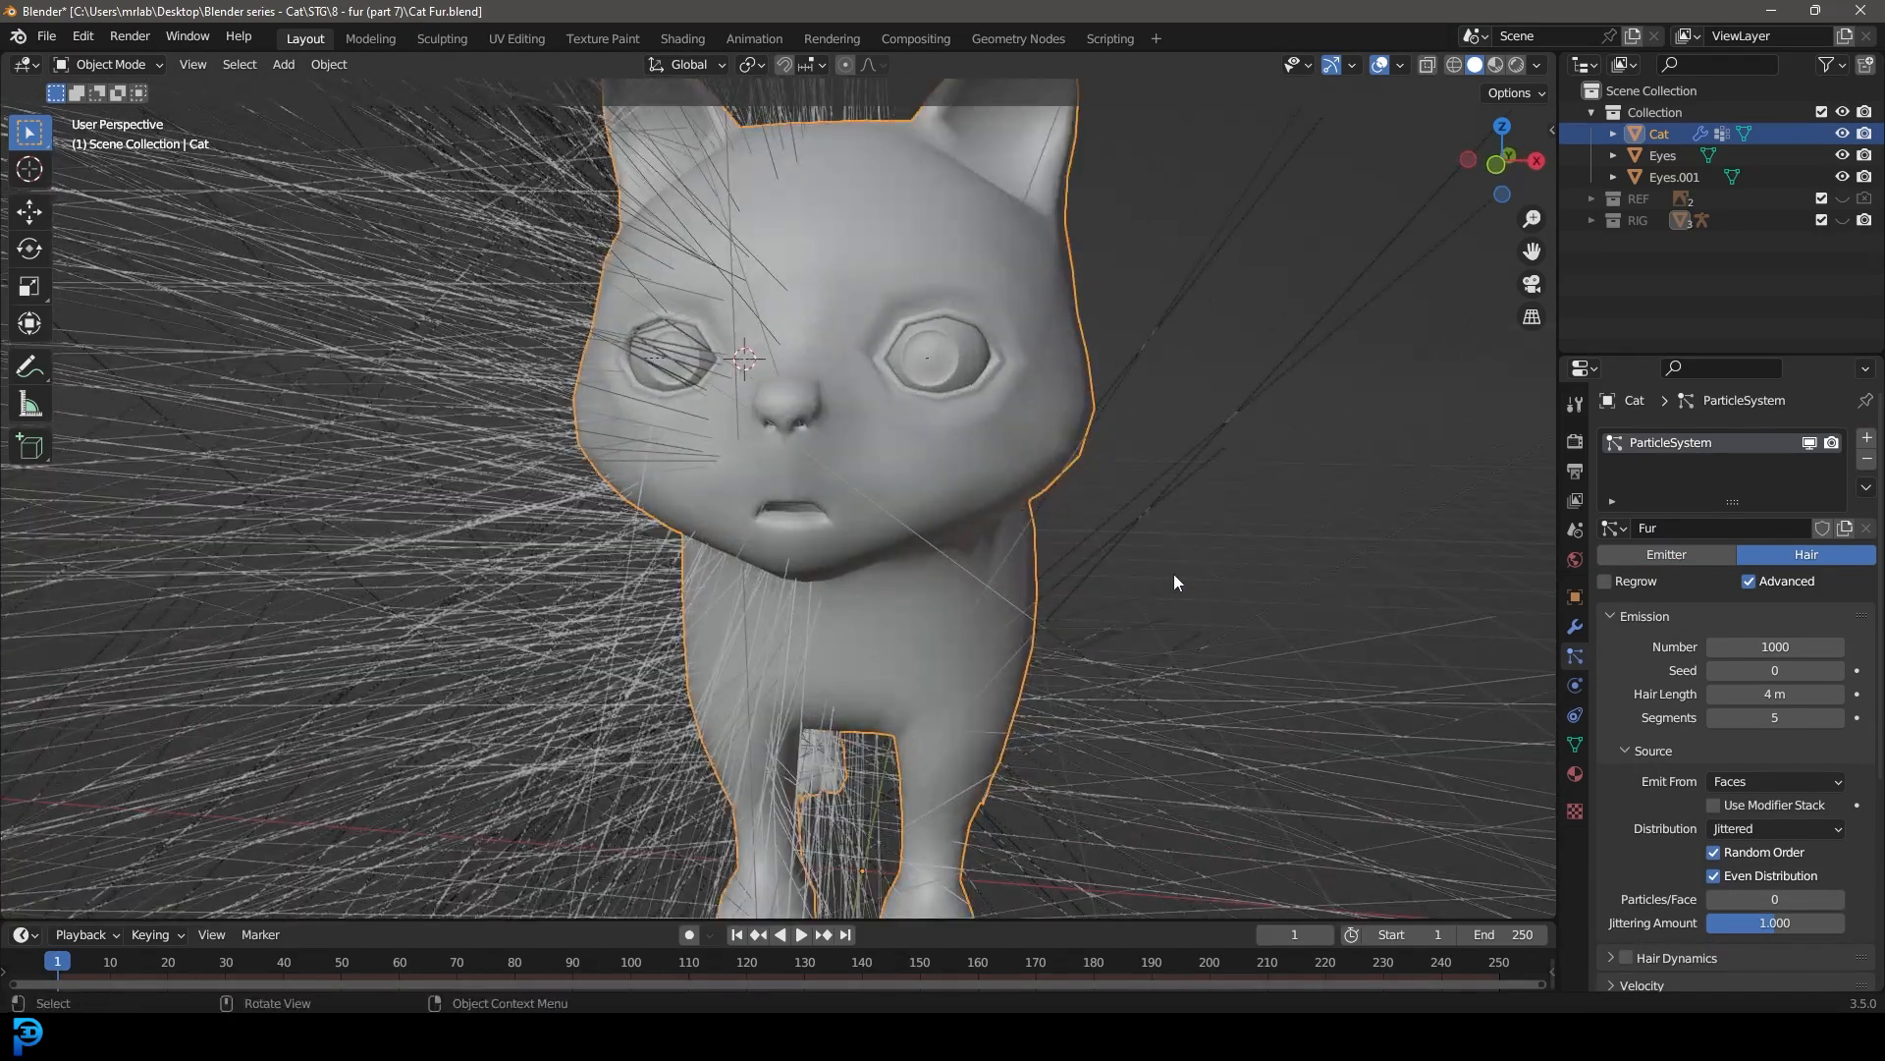
click(1714, 804)
middle_drag(1547, 750, 1050, 497)
scroll(1050, 497, down, 5)
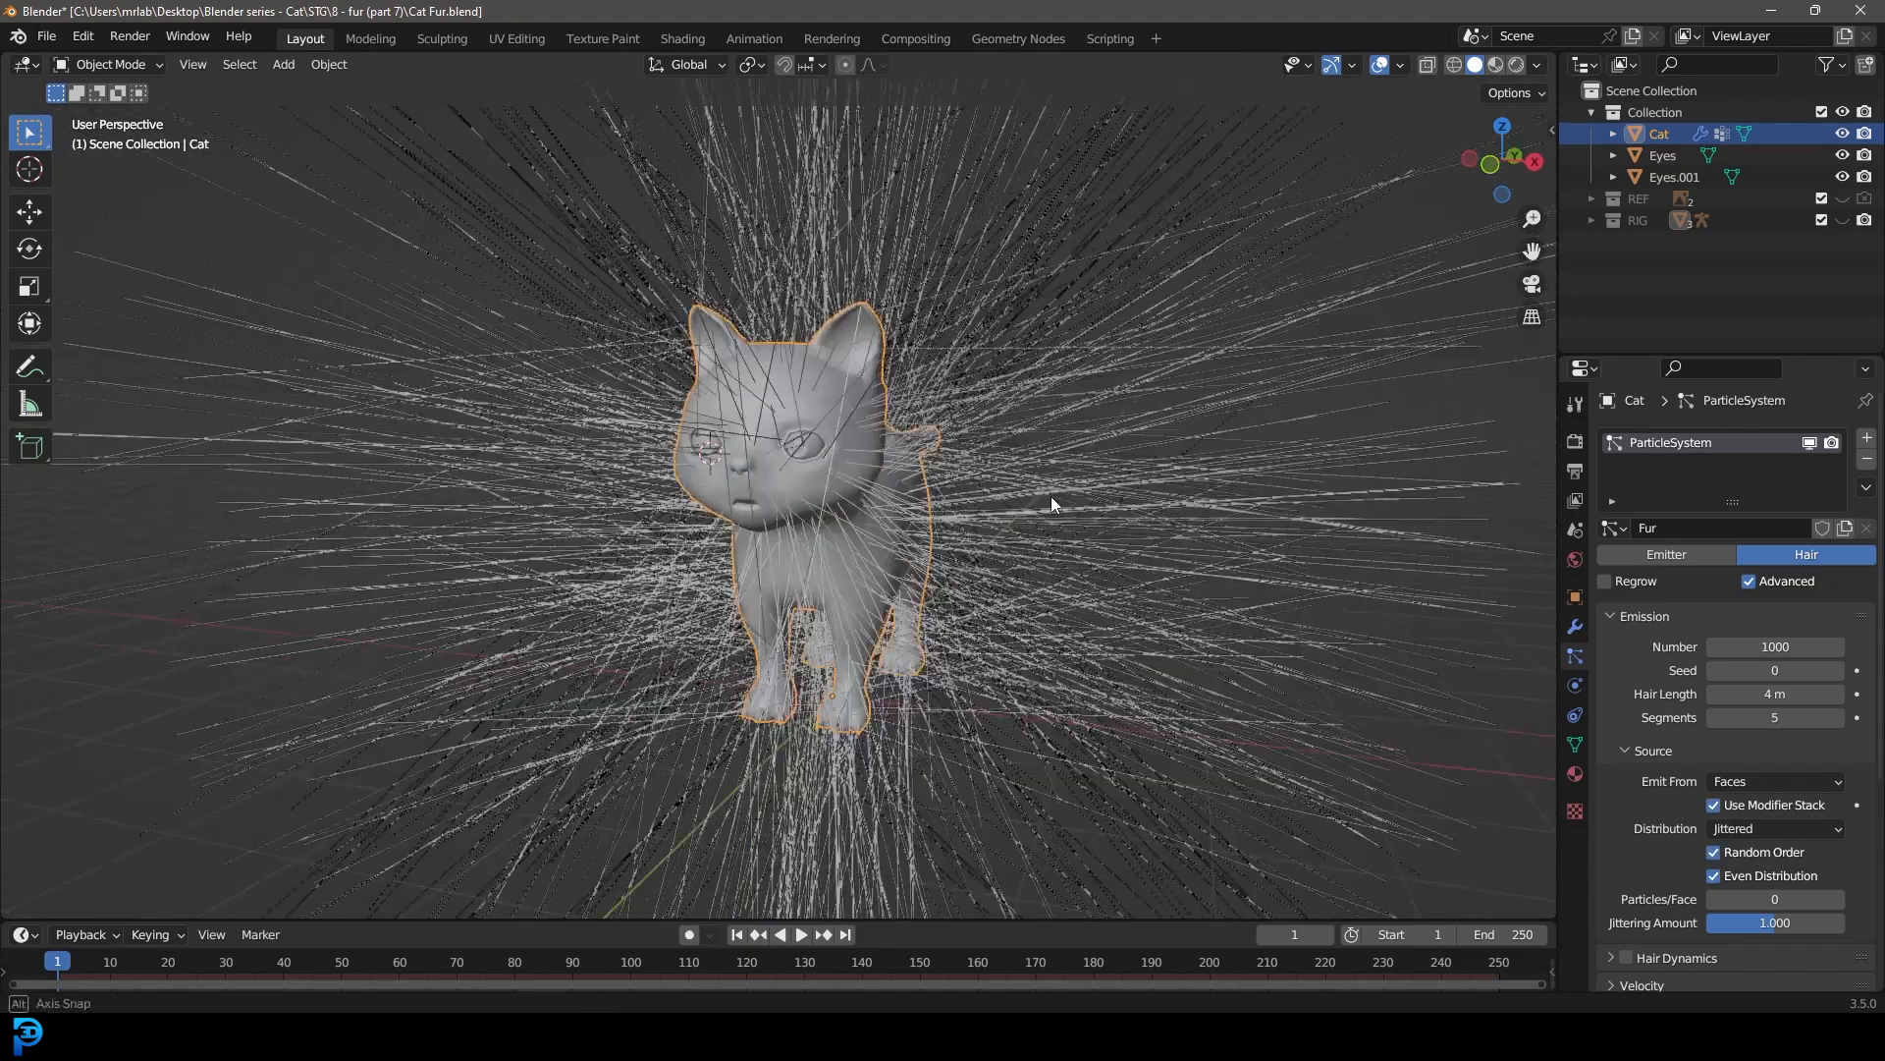
scroll(1035, 462, up, 4)
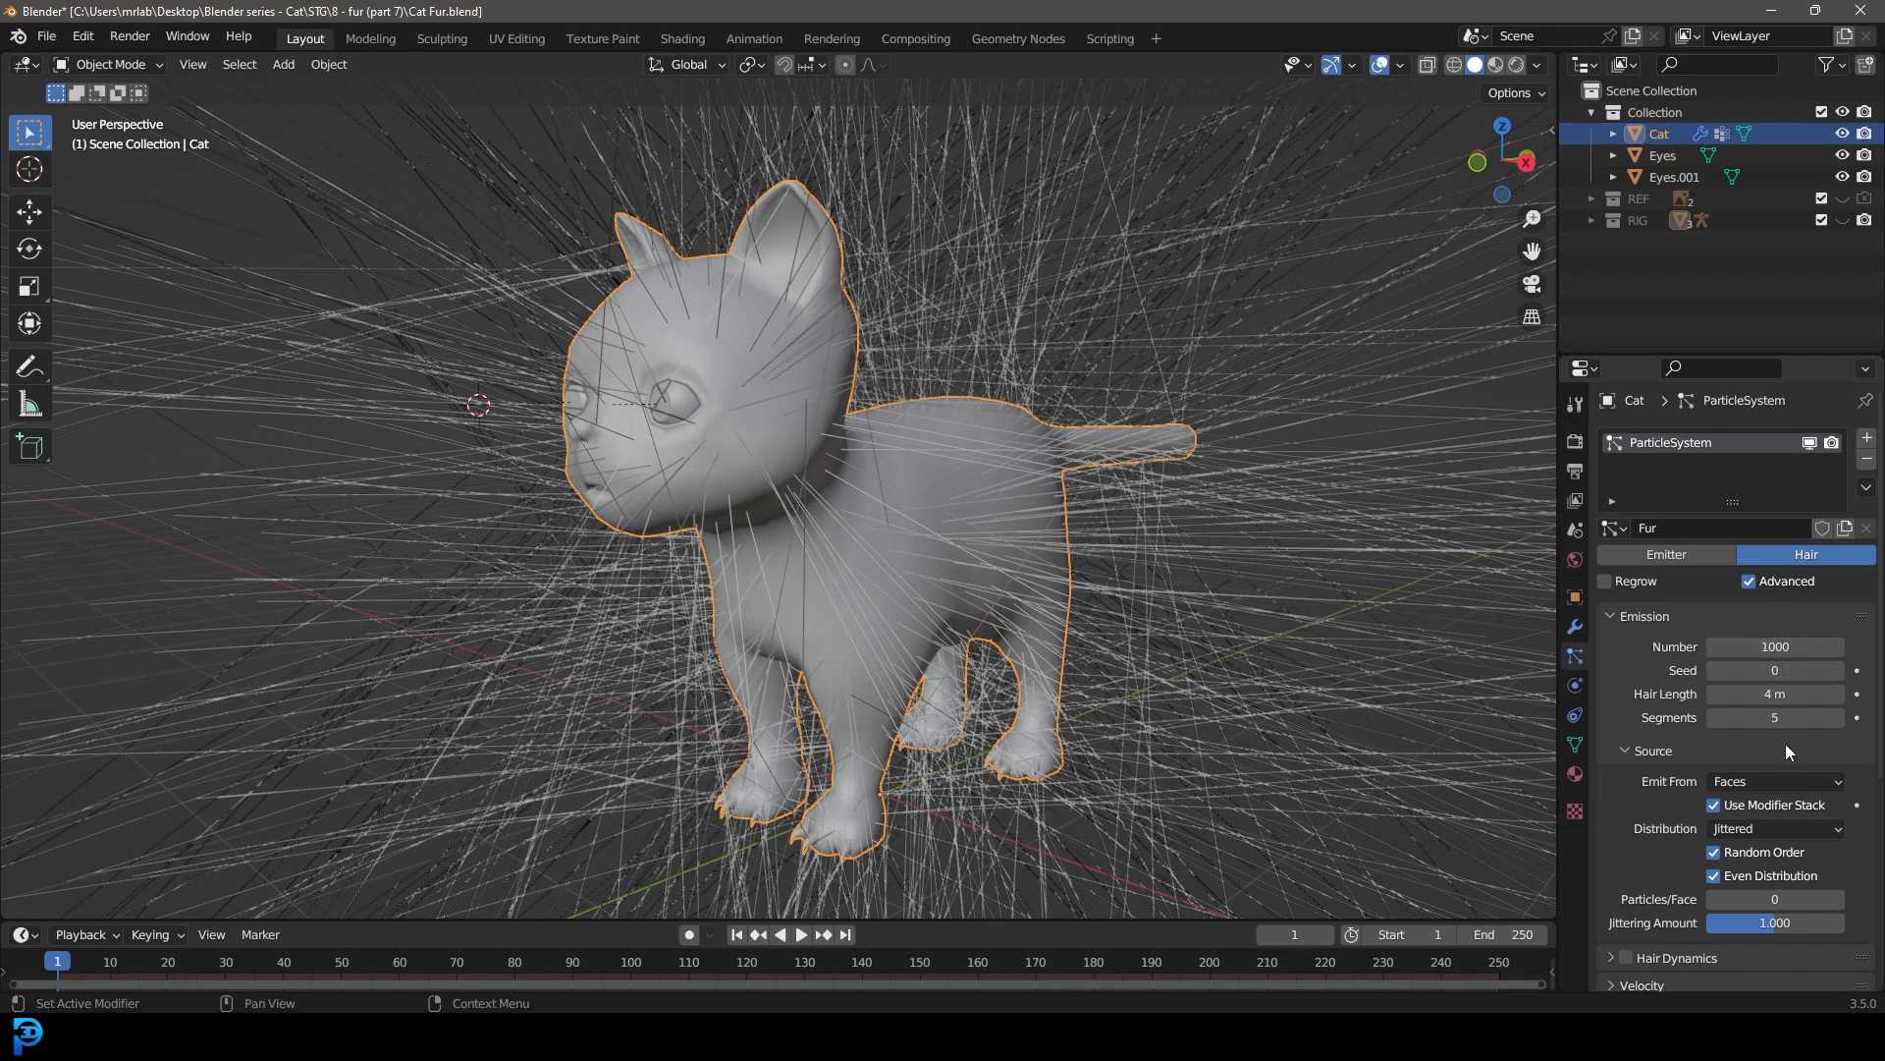
Step: Shorten the fur's hair length to 0.18 m
drag(1776, 693, 1665, 694)
middle_drag(733, 555, 797, 561)
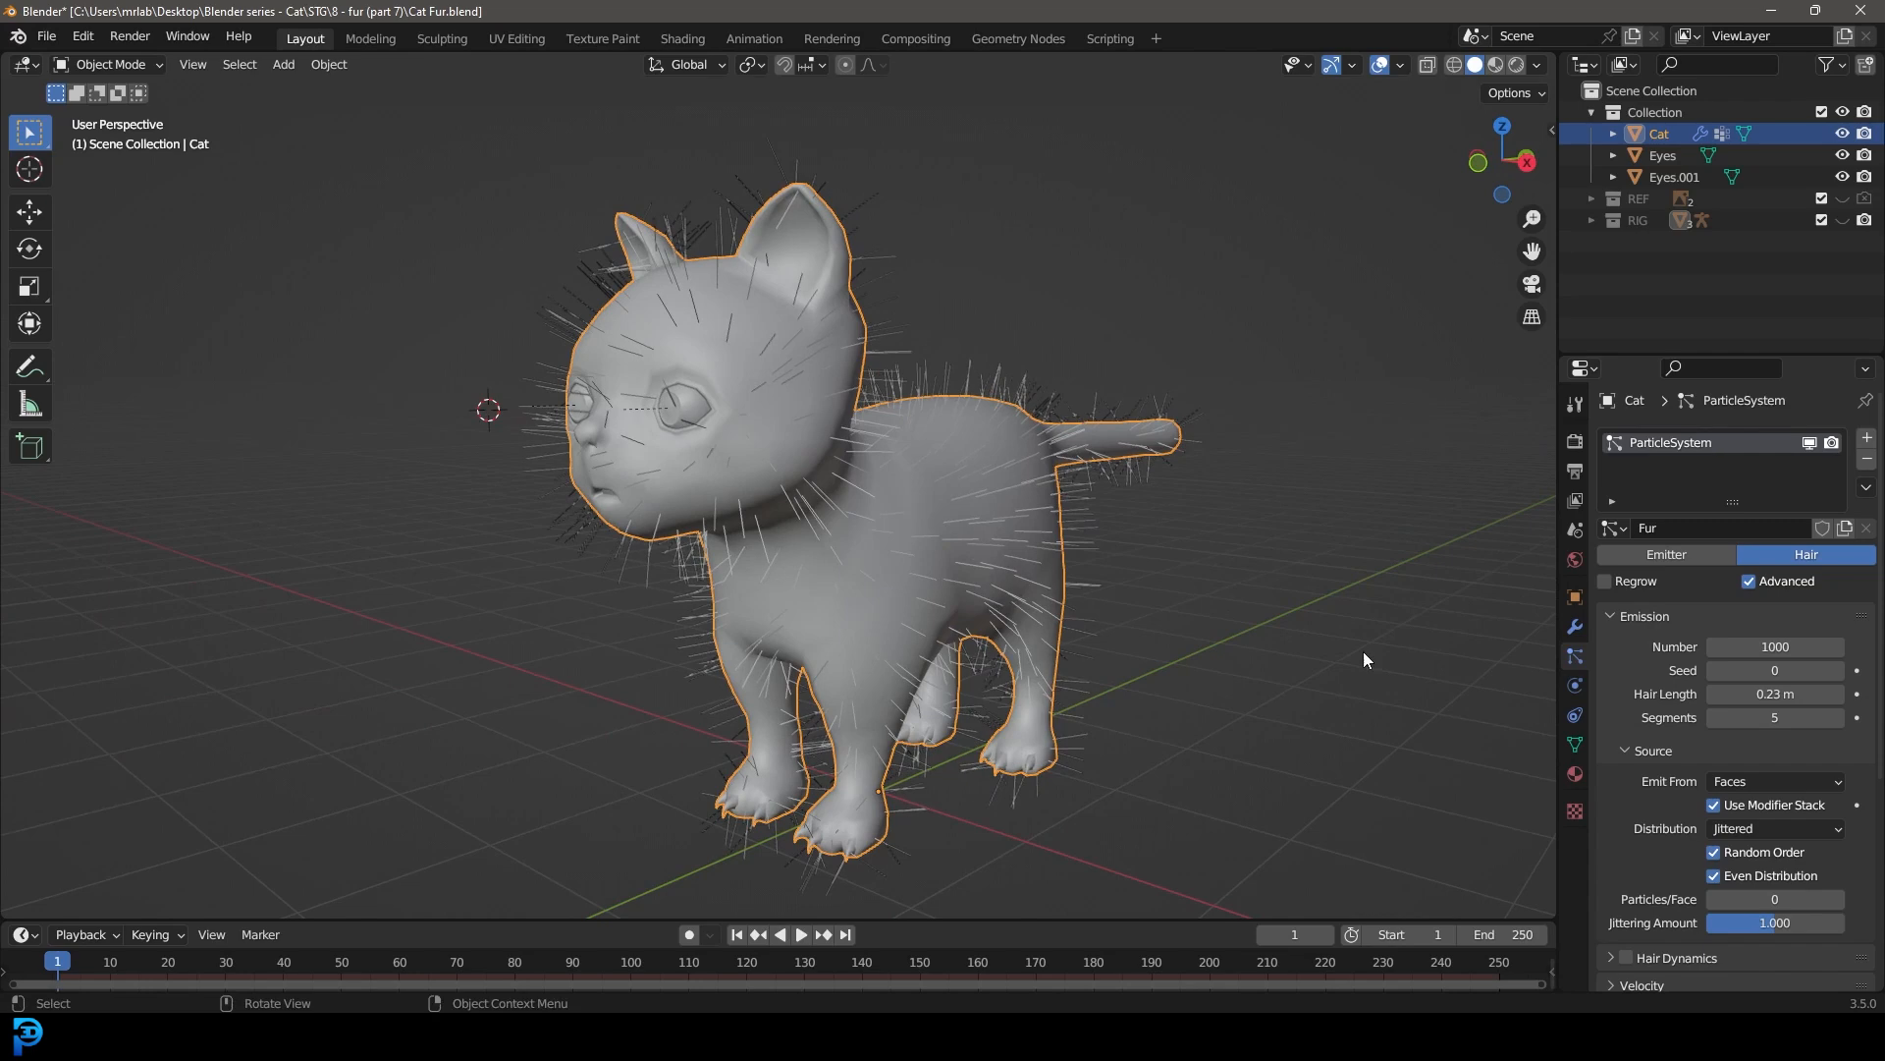
drag(1805, 695, 1793, 694)
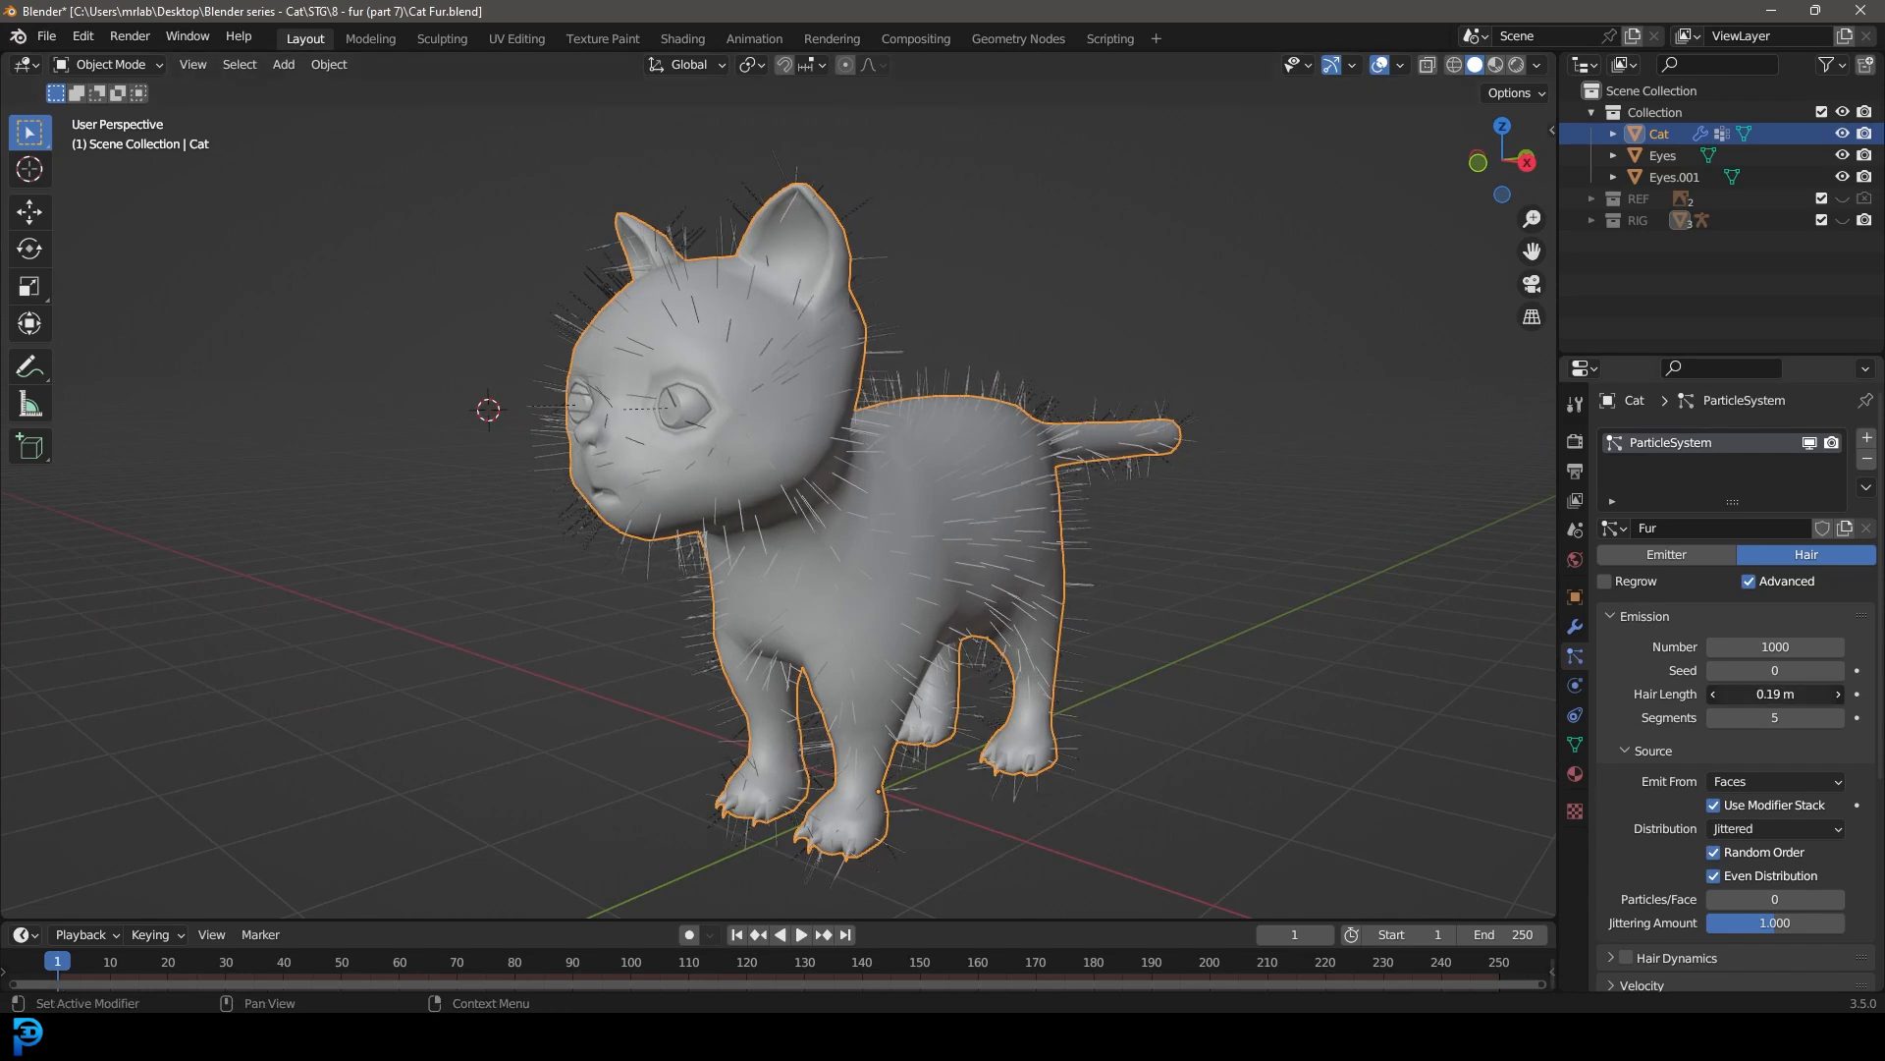
scroll(941, 610, down, 3)
middle_drag(941, 611, 778, 460)
scroll(834, 588, up, 4)
middle_drag(864, 556, 750, 532)
scroll(1716, 787, down, 4)
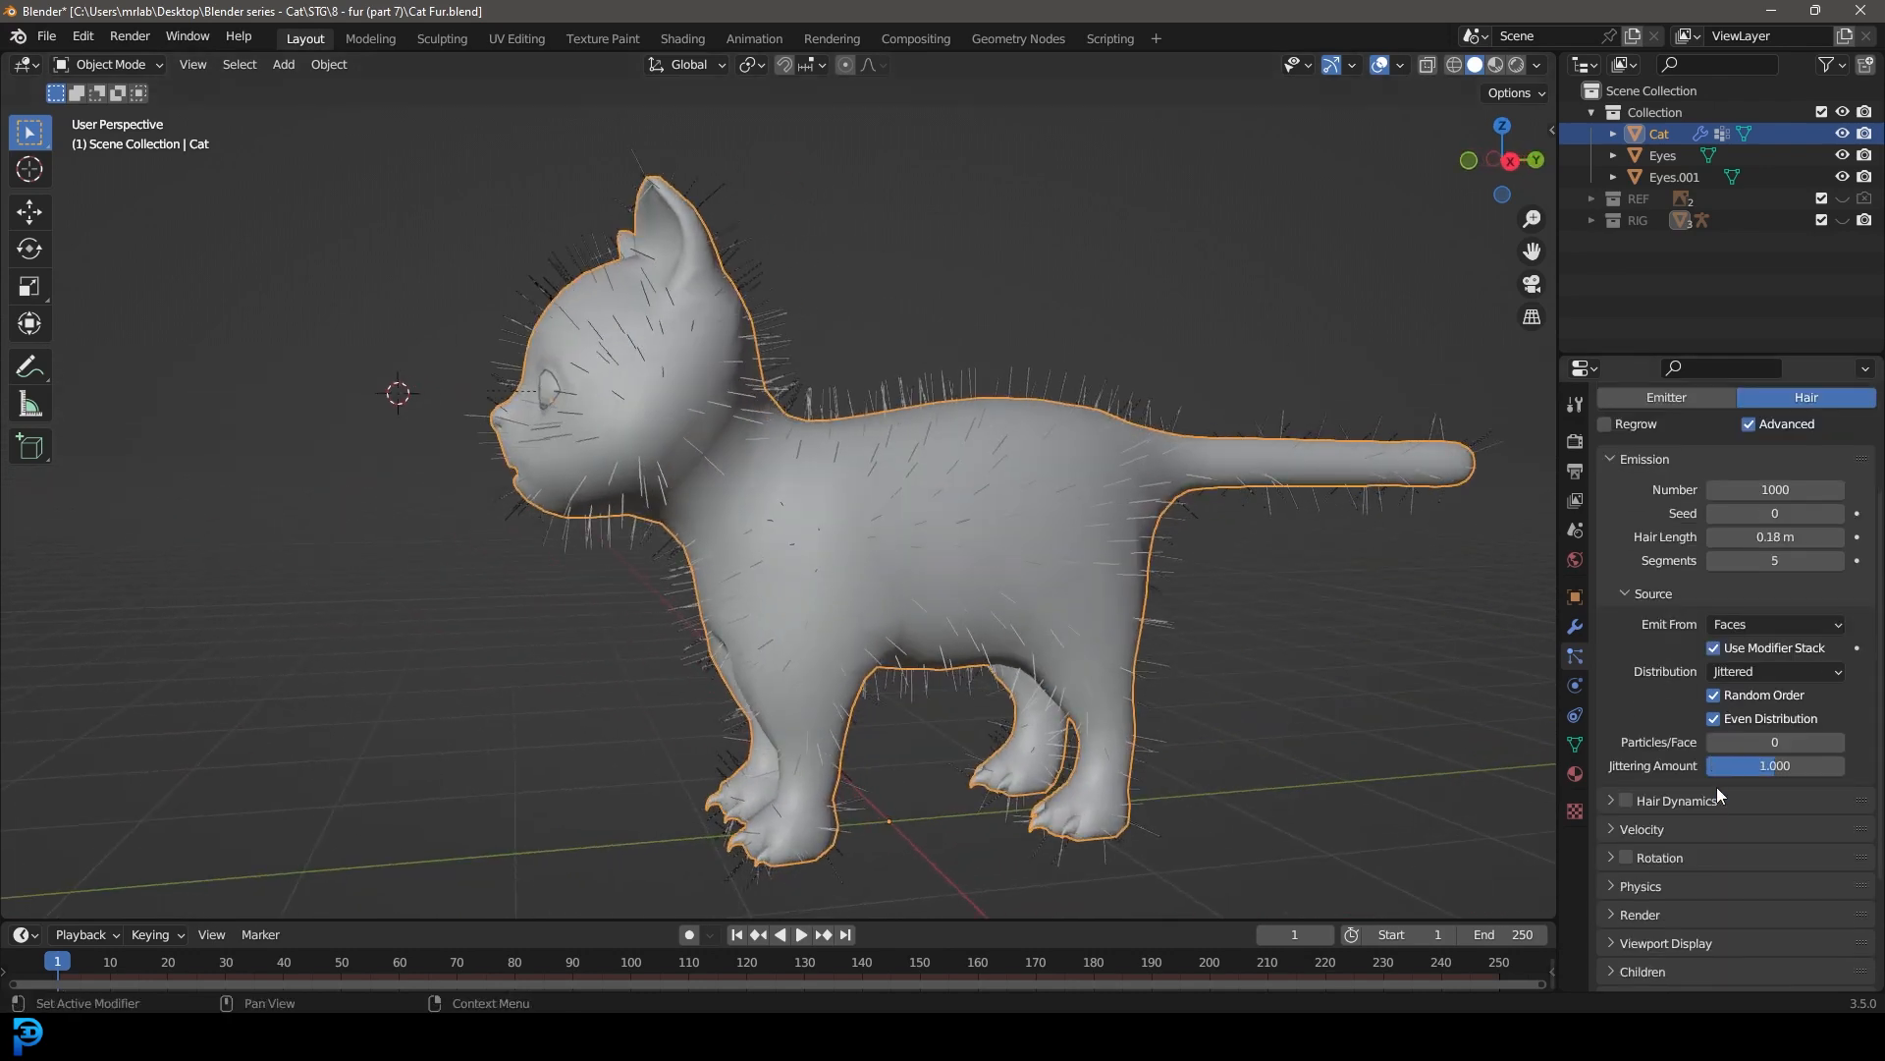
Step: Set the fur's viewport display strand steps to 3
scroll(1657, 934, down, 1)
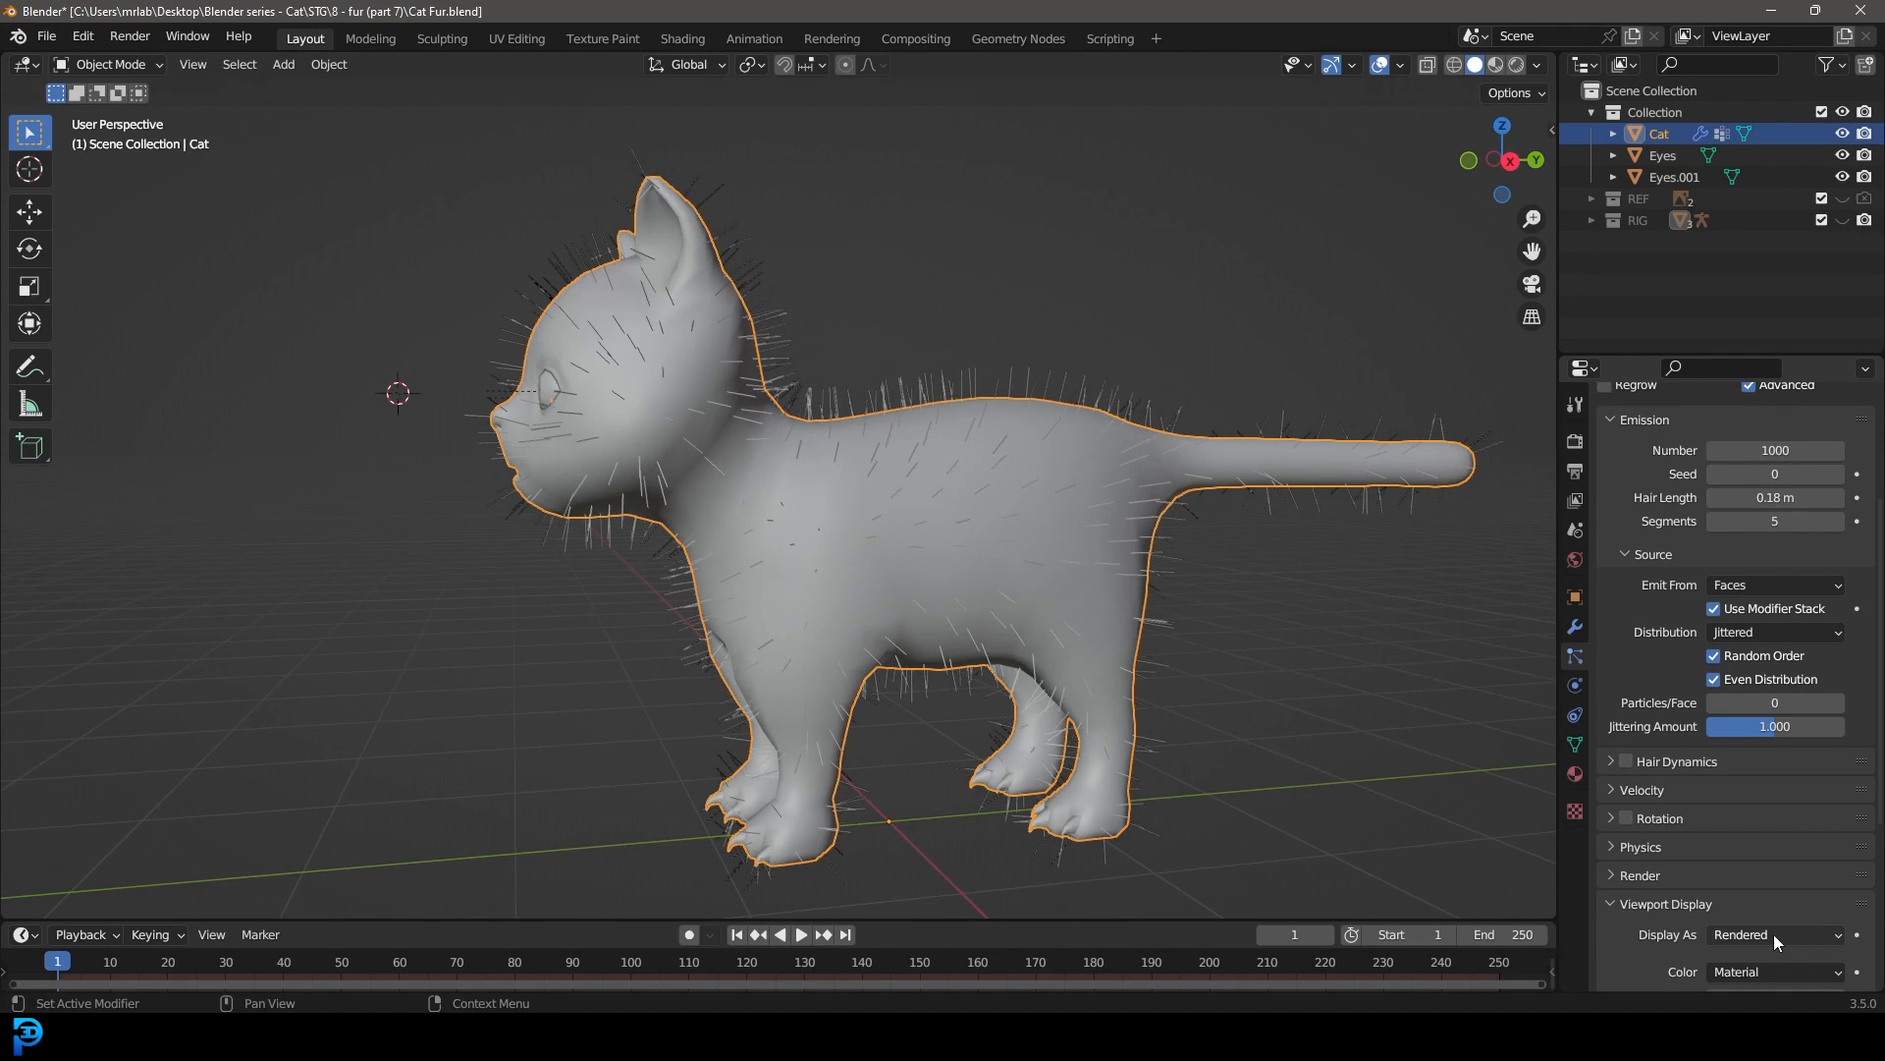
scroll(1757, 918, down, 7)
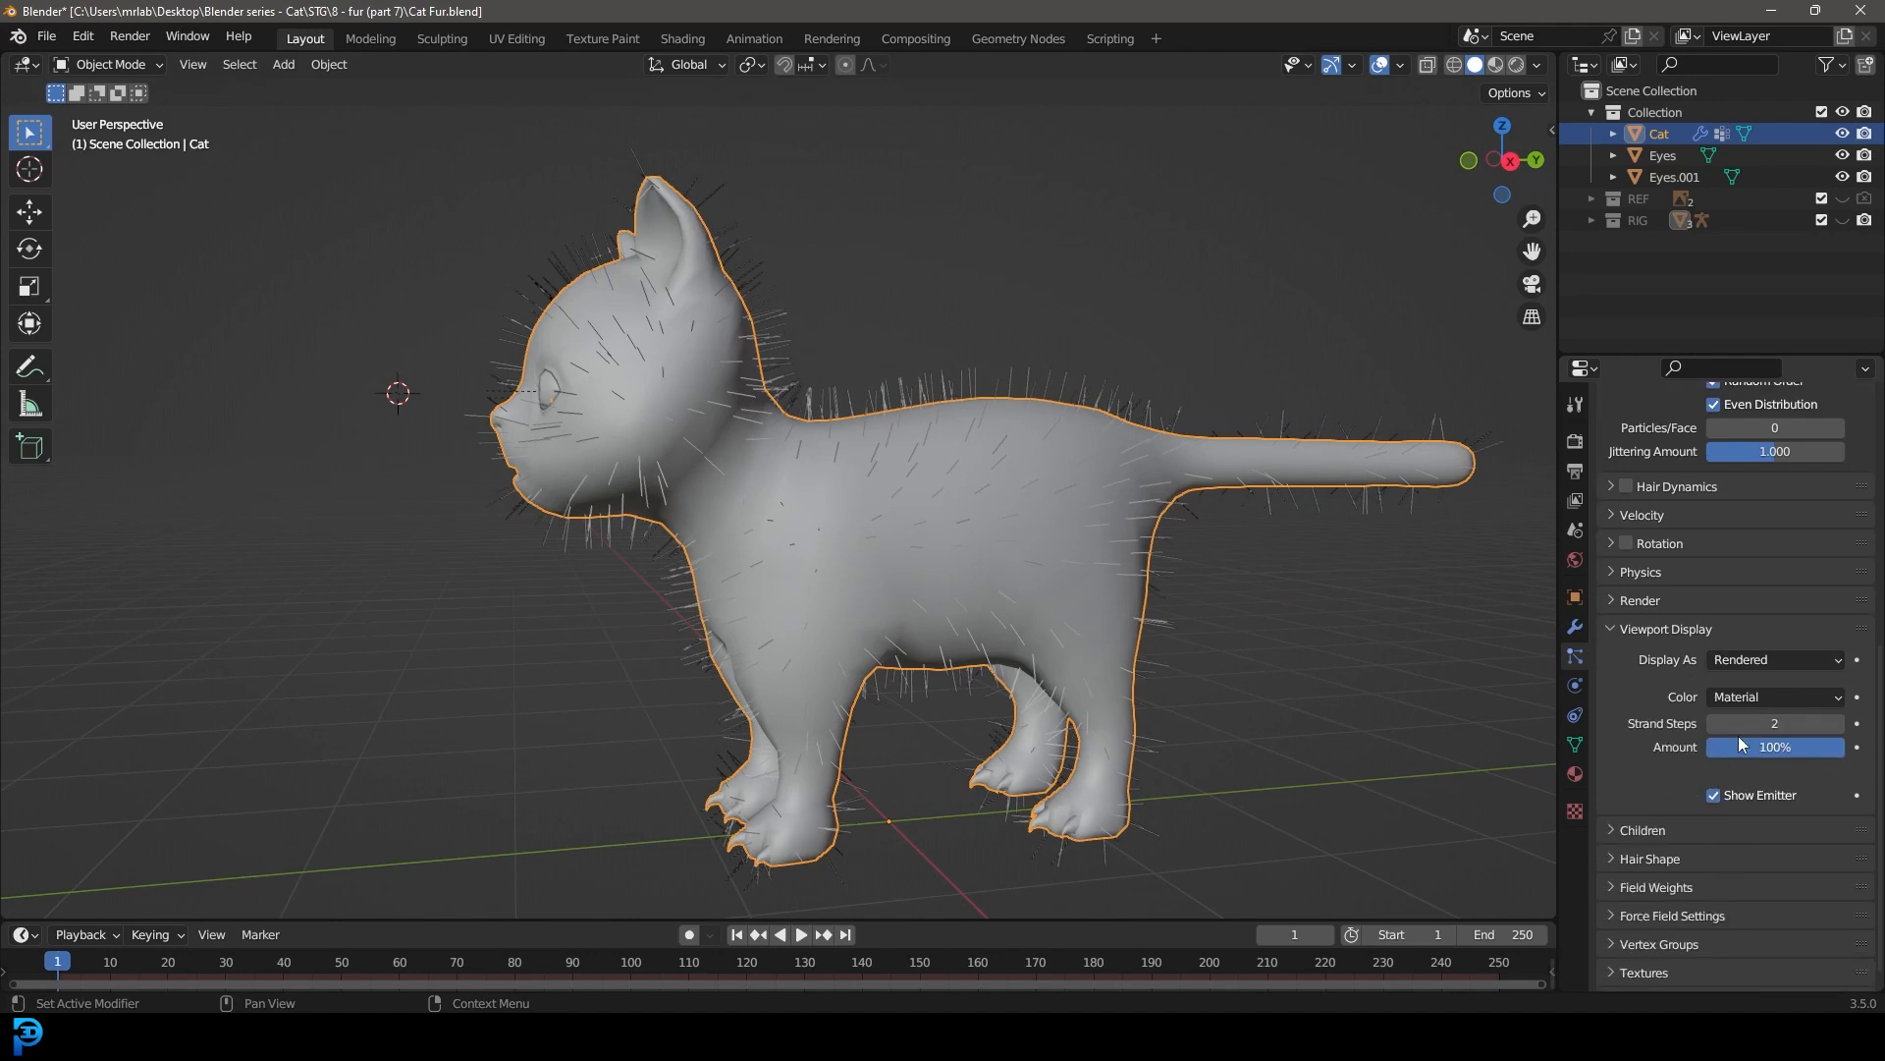
click(1817, 724)
text(3)
key(Return)
Step: Set the steps in the fur's render settings to 4
click(1637, 597)
click(1715, 781)
click(1791, 801)
text(4)
key(Return)
click(1617, 601)
Step: Give the fur Interpolated children and inspect the denser coat around the cat's head and body
scroll(1675, 845, down, 1)
click(1647, 807)
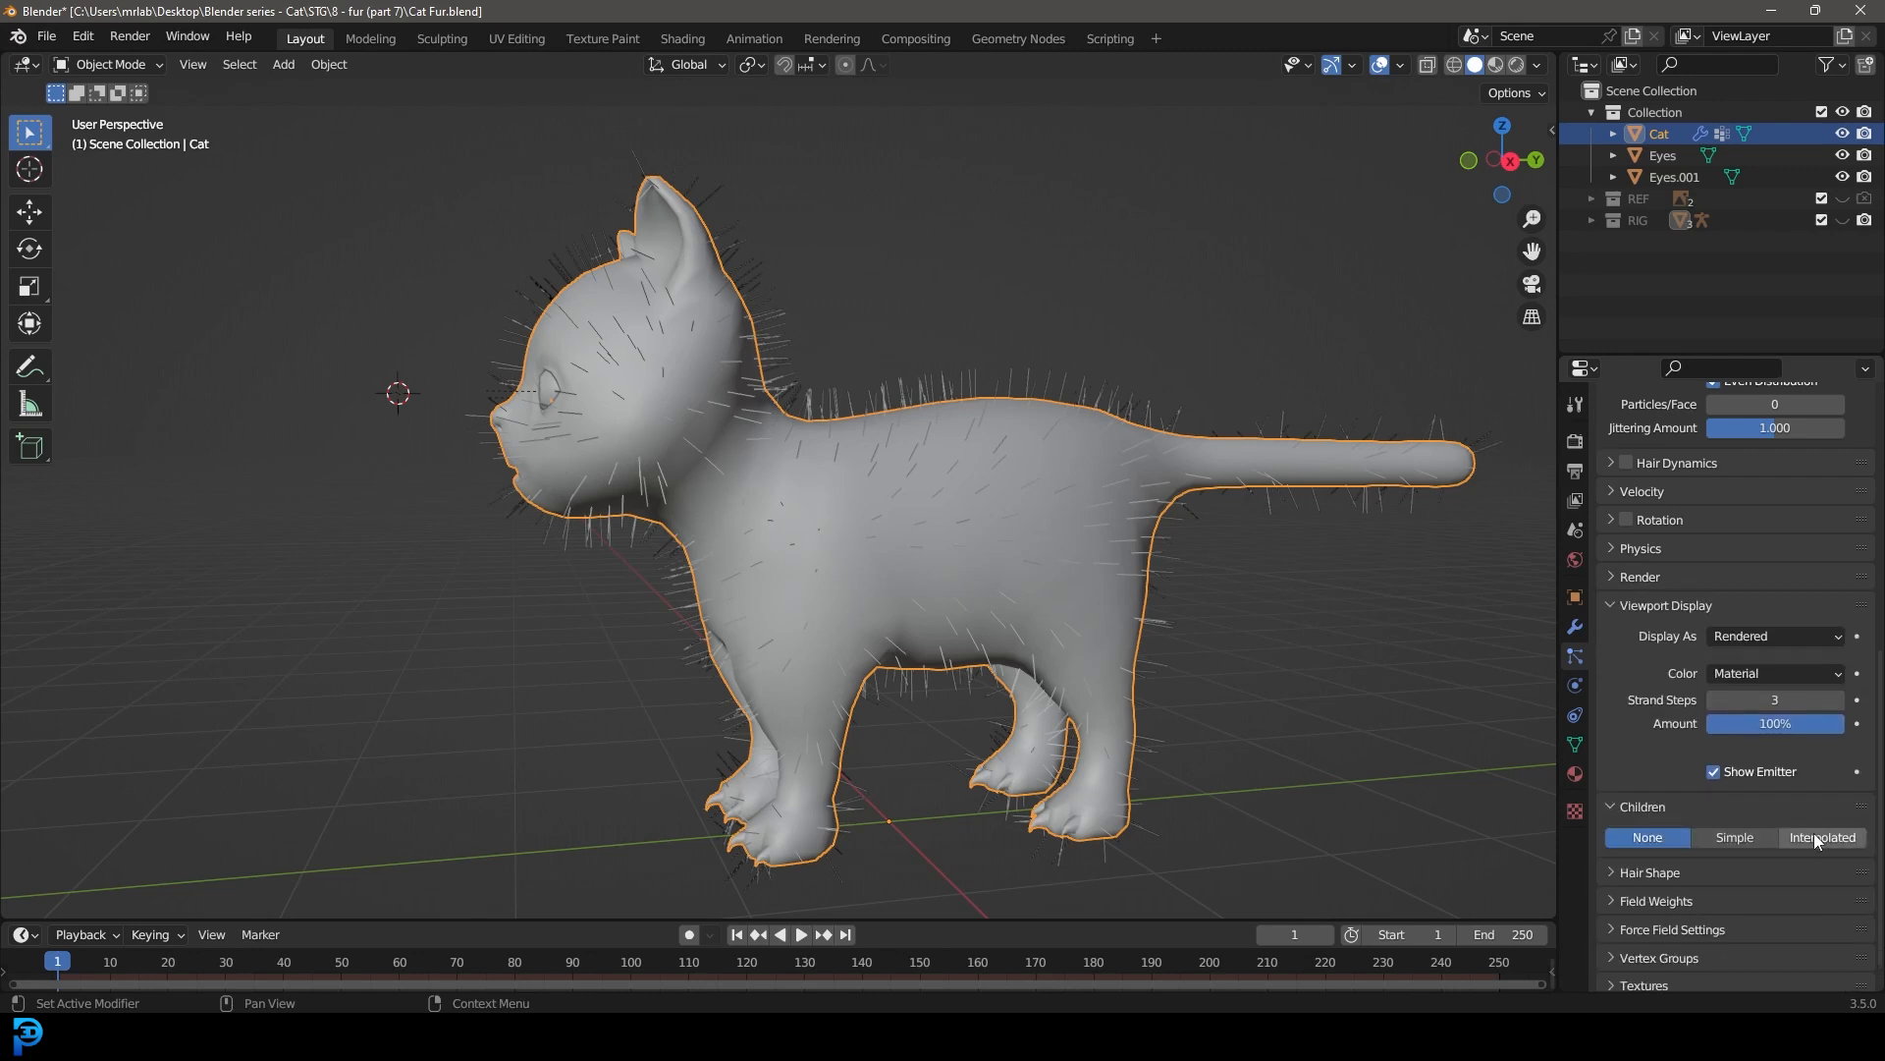
click(1817, 836)
middle_drag(1220, 622, 776, 471)
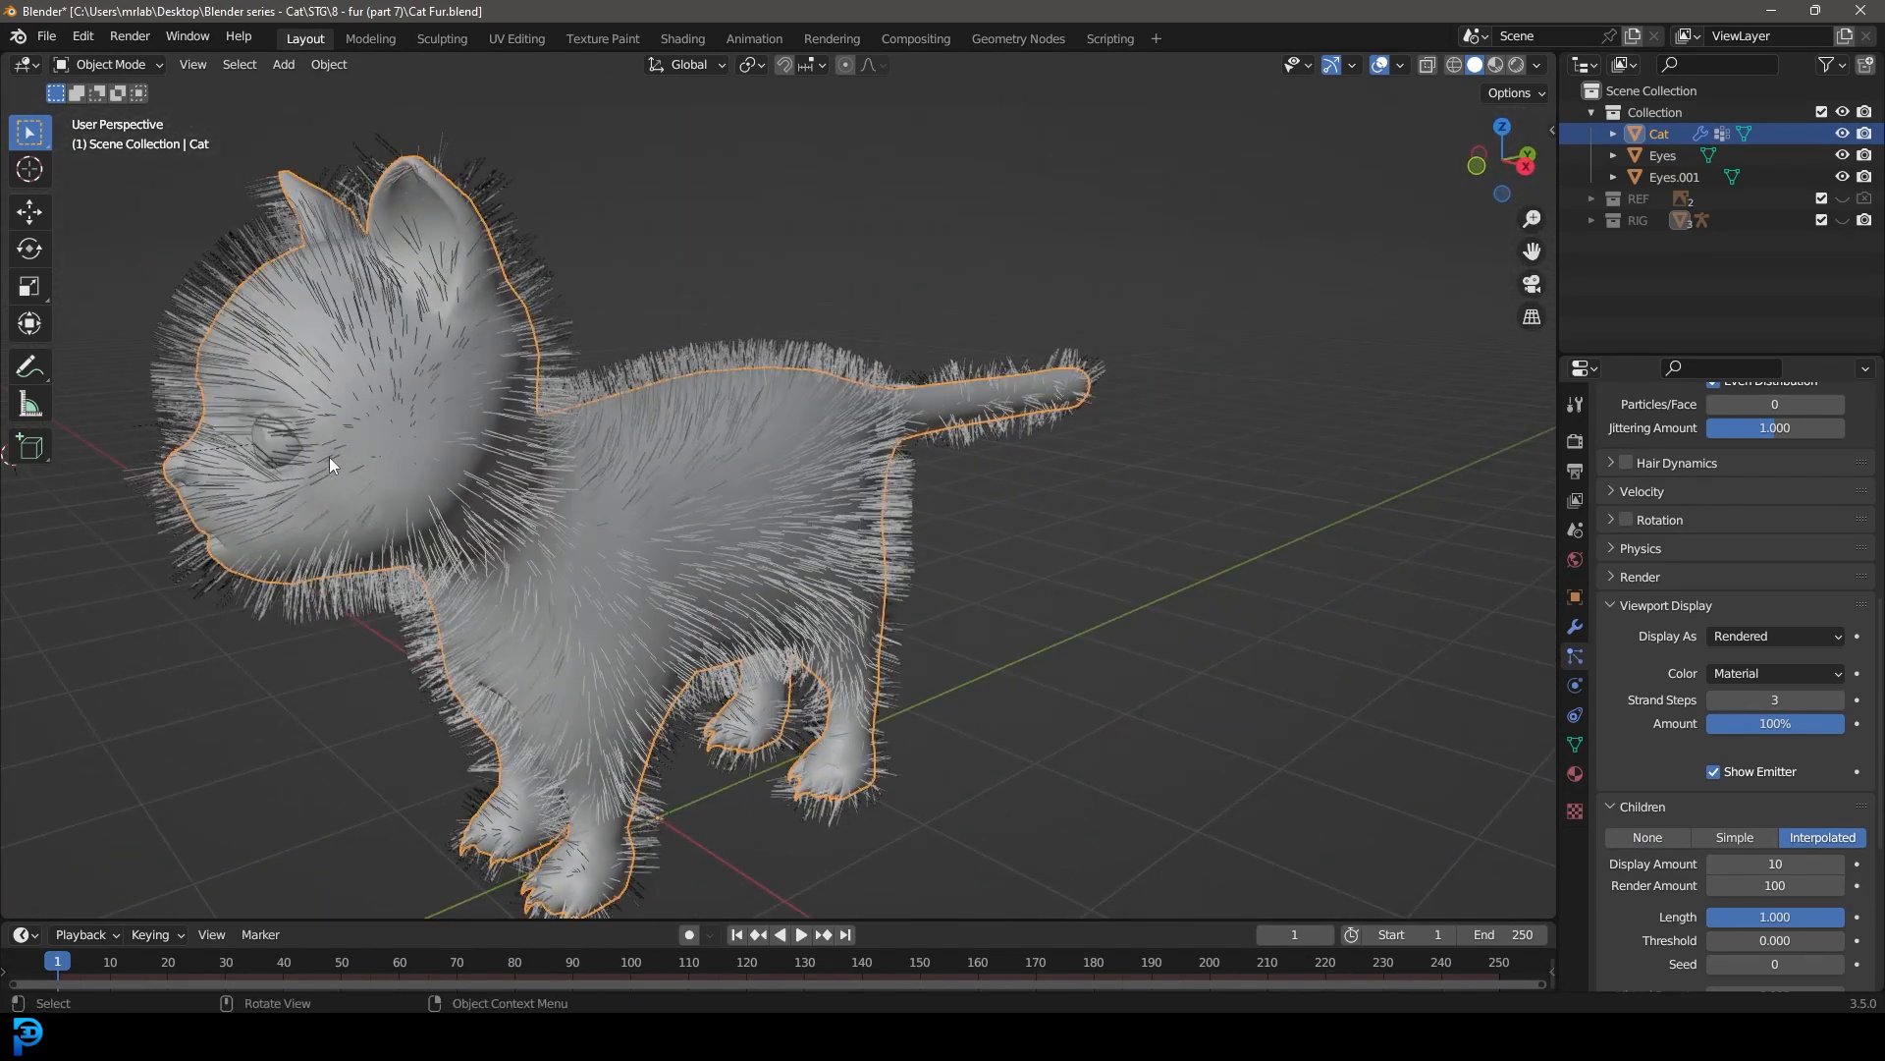
middle_drag(509, 503, 628, 334)
scroll(628, 330, up, 4)
scroll(634, 332, down, 7)
middle_drag(793, 357, 772, 463)
scroll(709, 380, up, 3)
Step: Enter Edit Mode on the cat and turn on the face normals overlay
key(Tab)
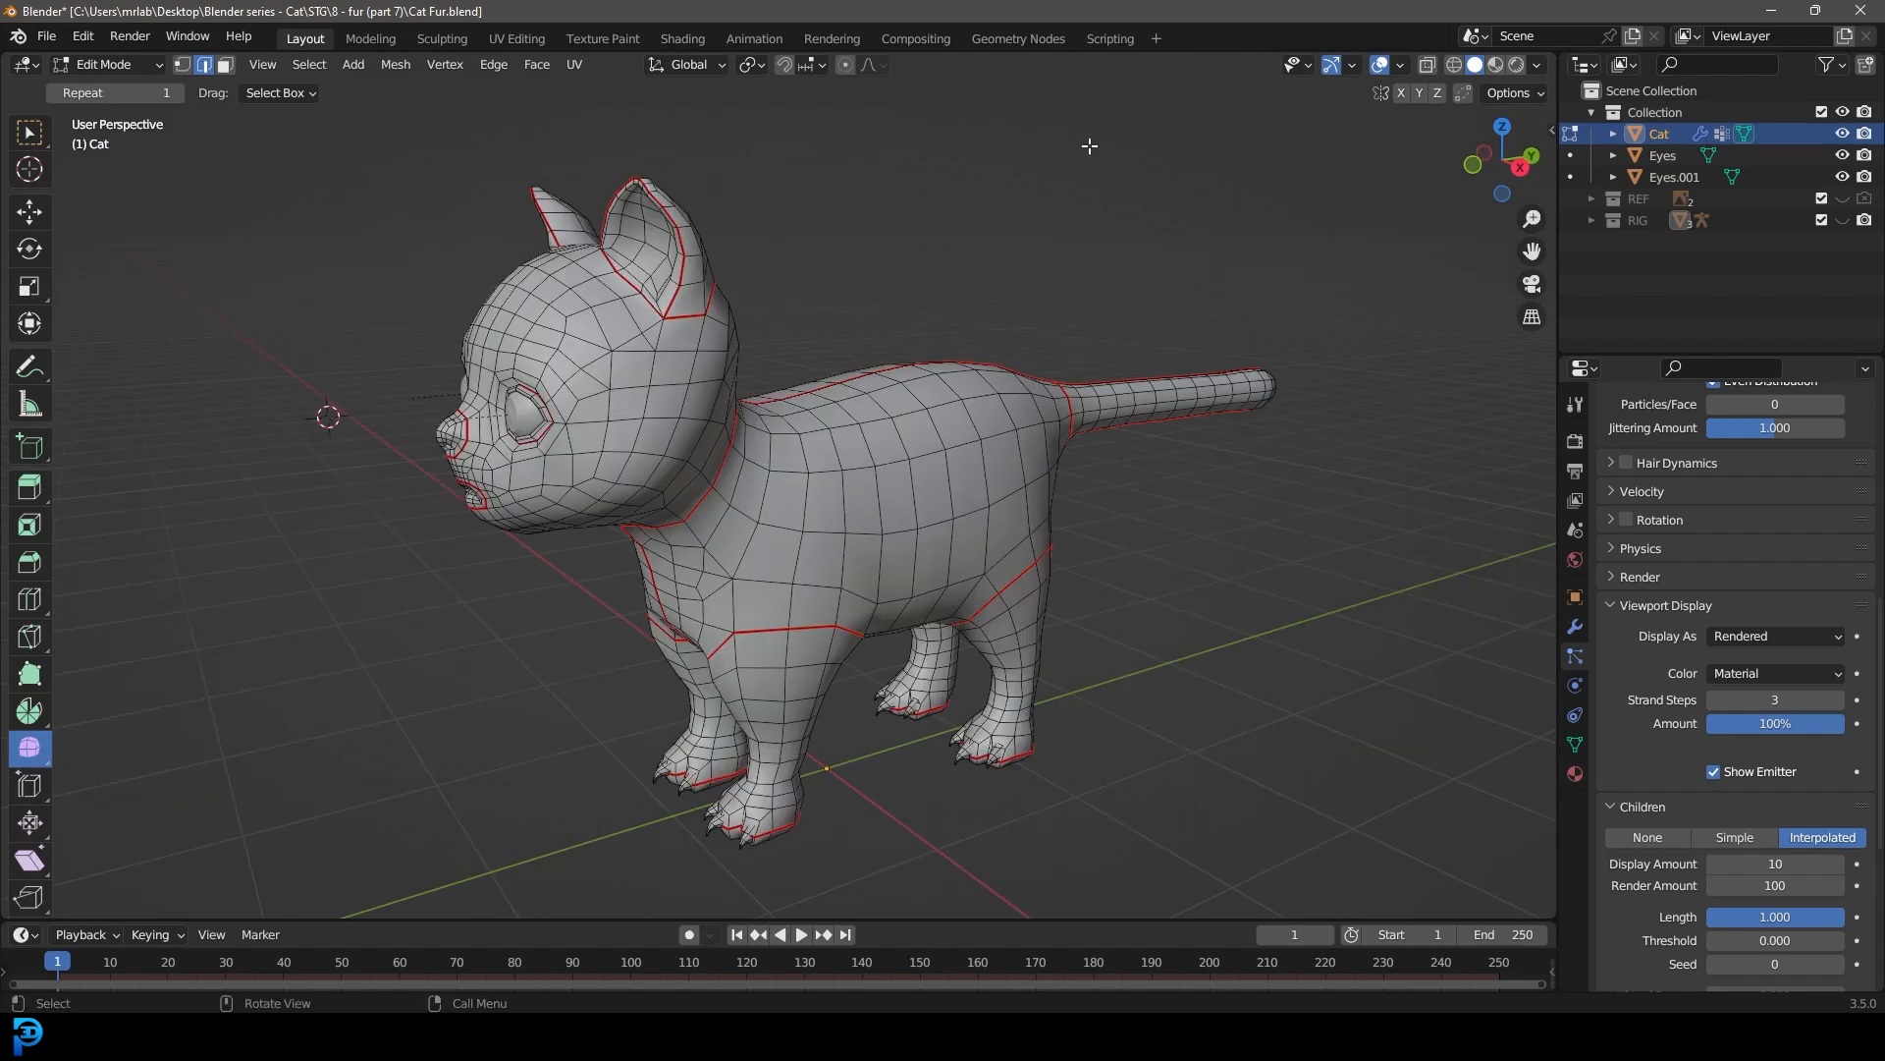
click(1399, 65)
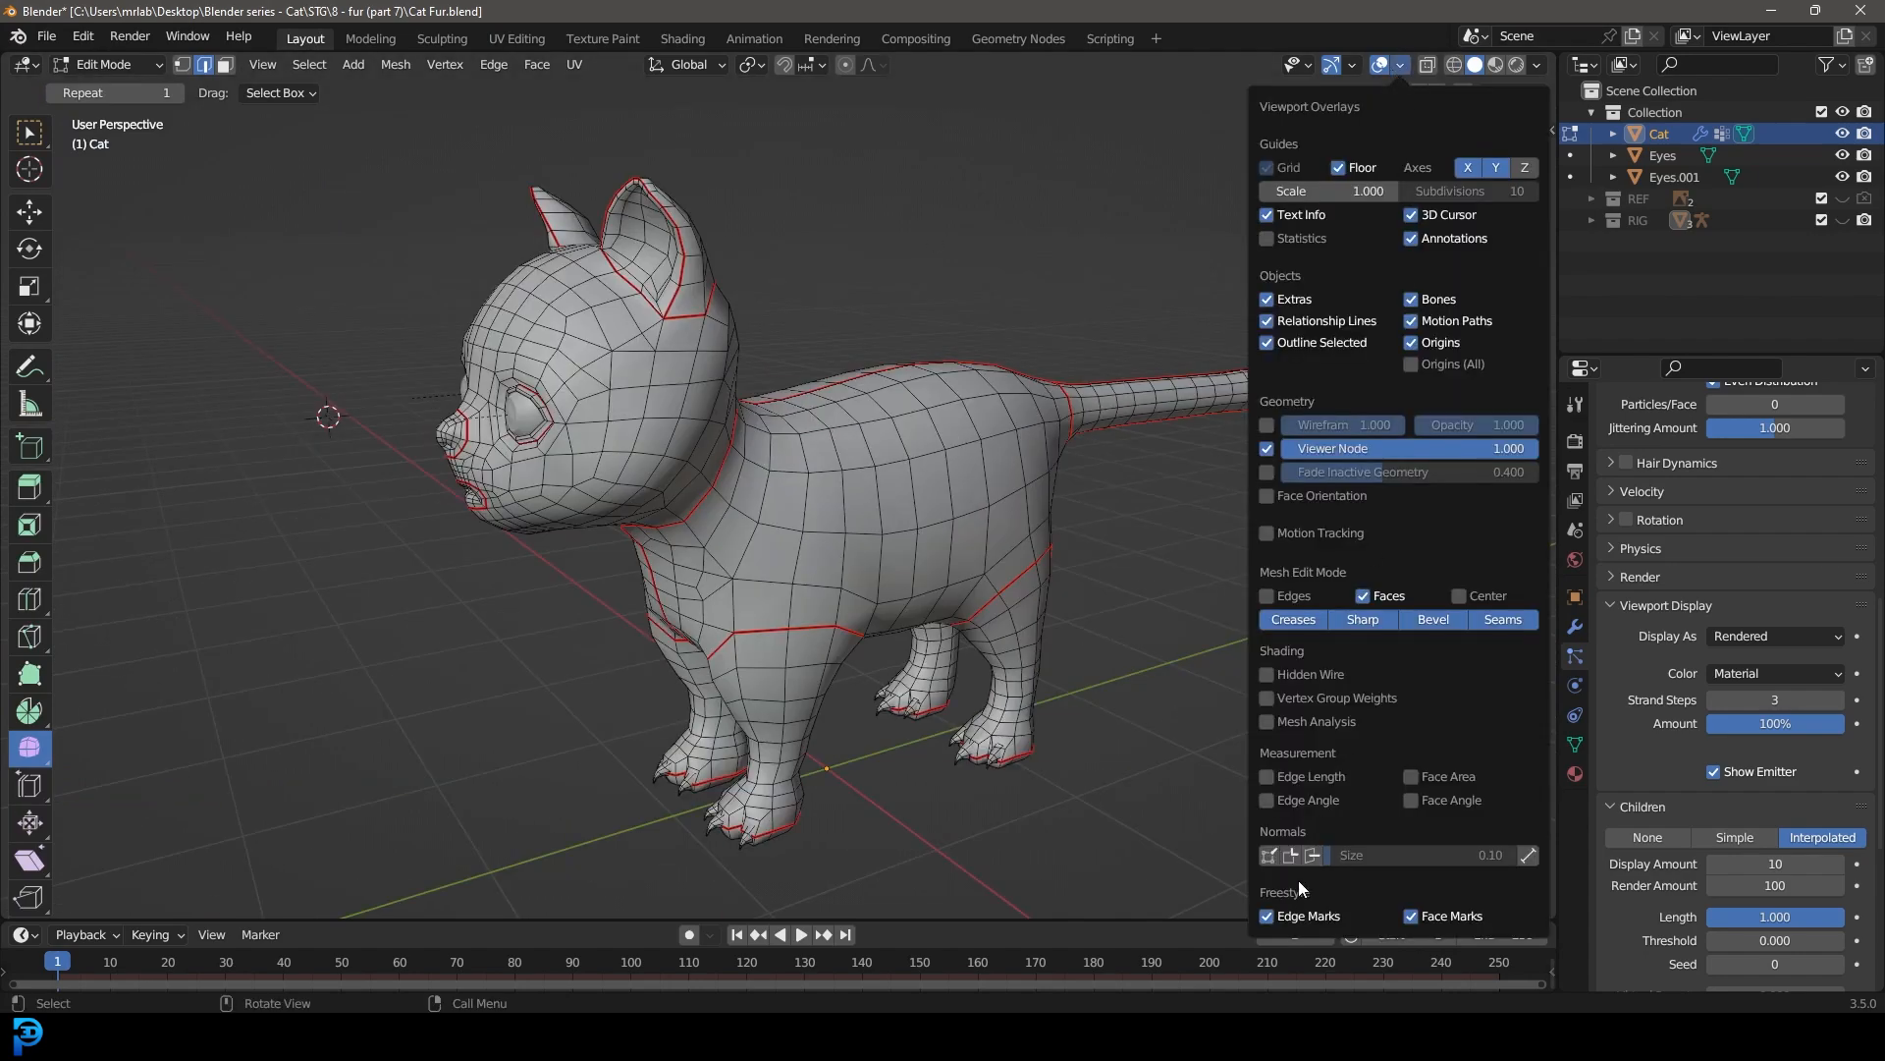
click(1312, 855)
middle_drag(884, 413, 780, 423)
Step: Recalculate the normals of the entire cat mesh to the outside and return to Object Mode
key(a)
key(alt+n)
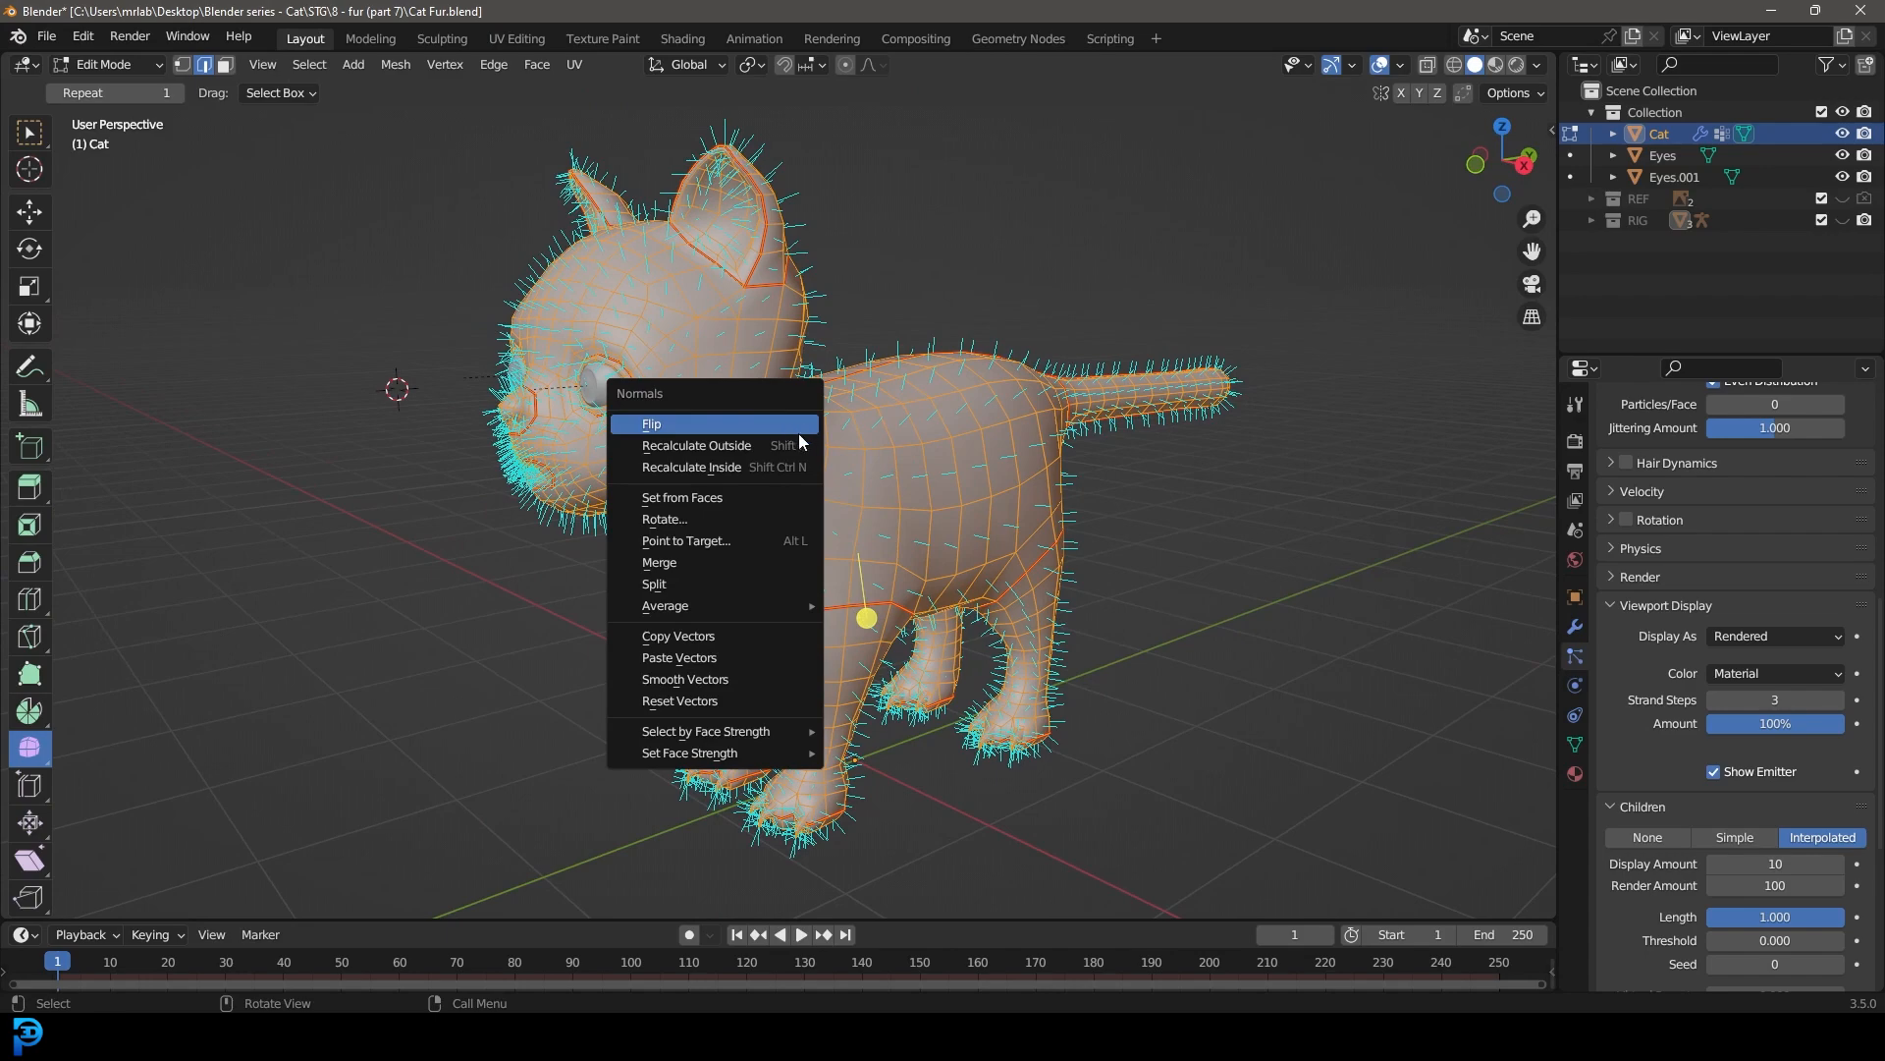
click(793, 435)
middle_drag(792, 440, 740, 391)
key(Tab)
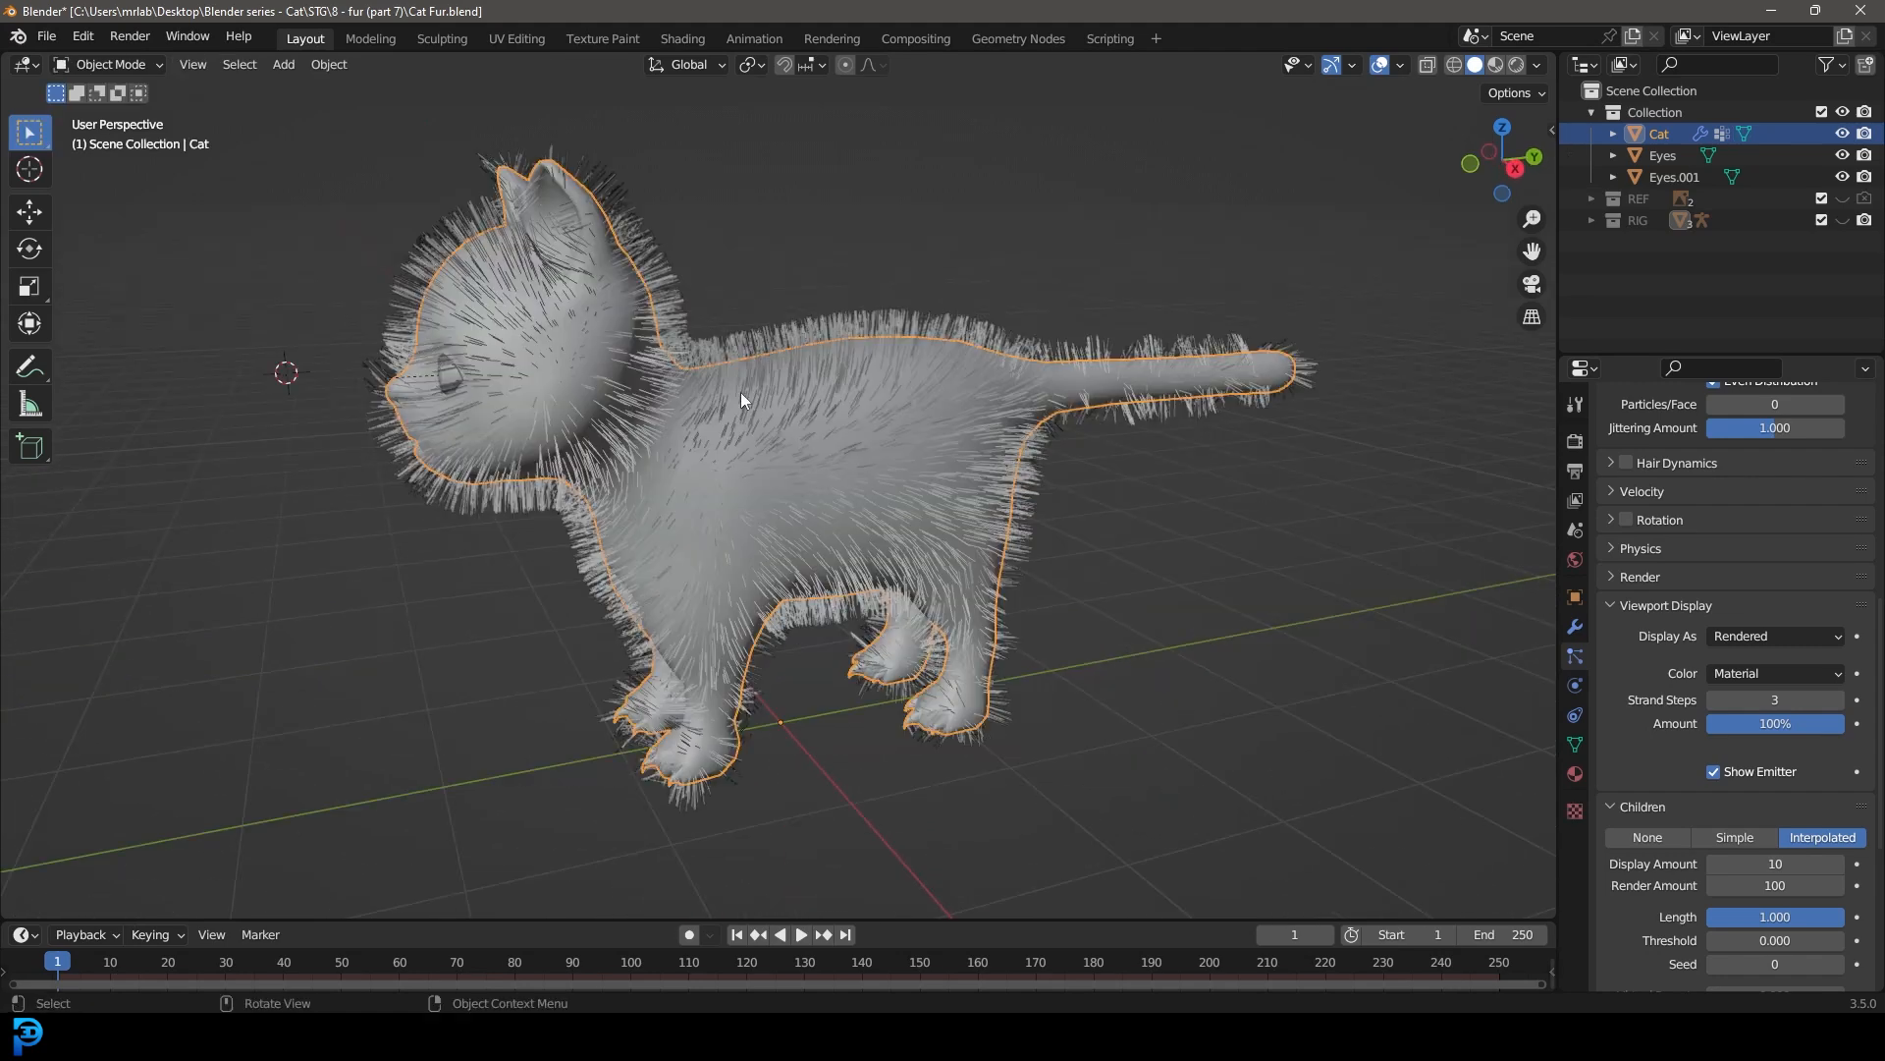
Step: Enlarge the cat's vertex group list and add a new vertex group named density
click(1576, 744)
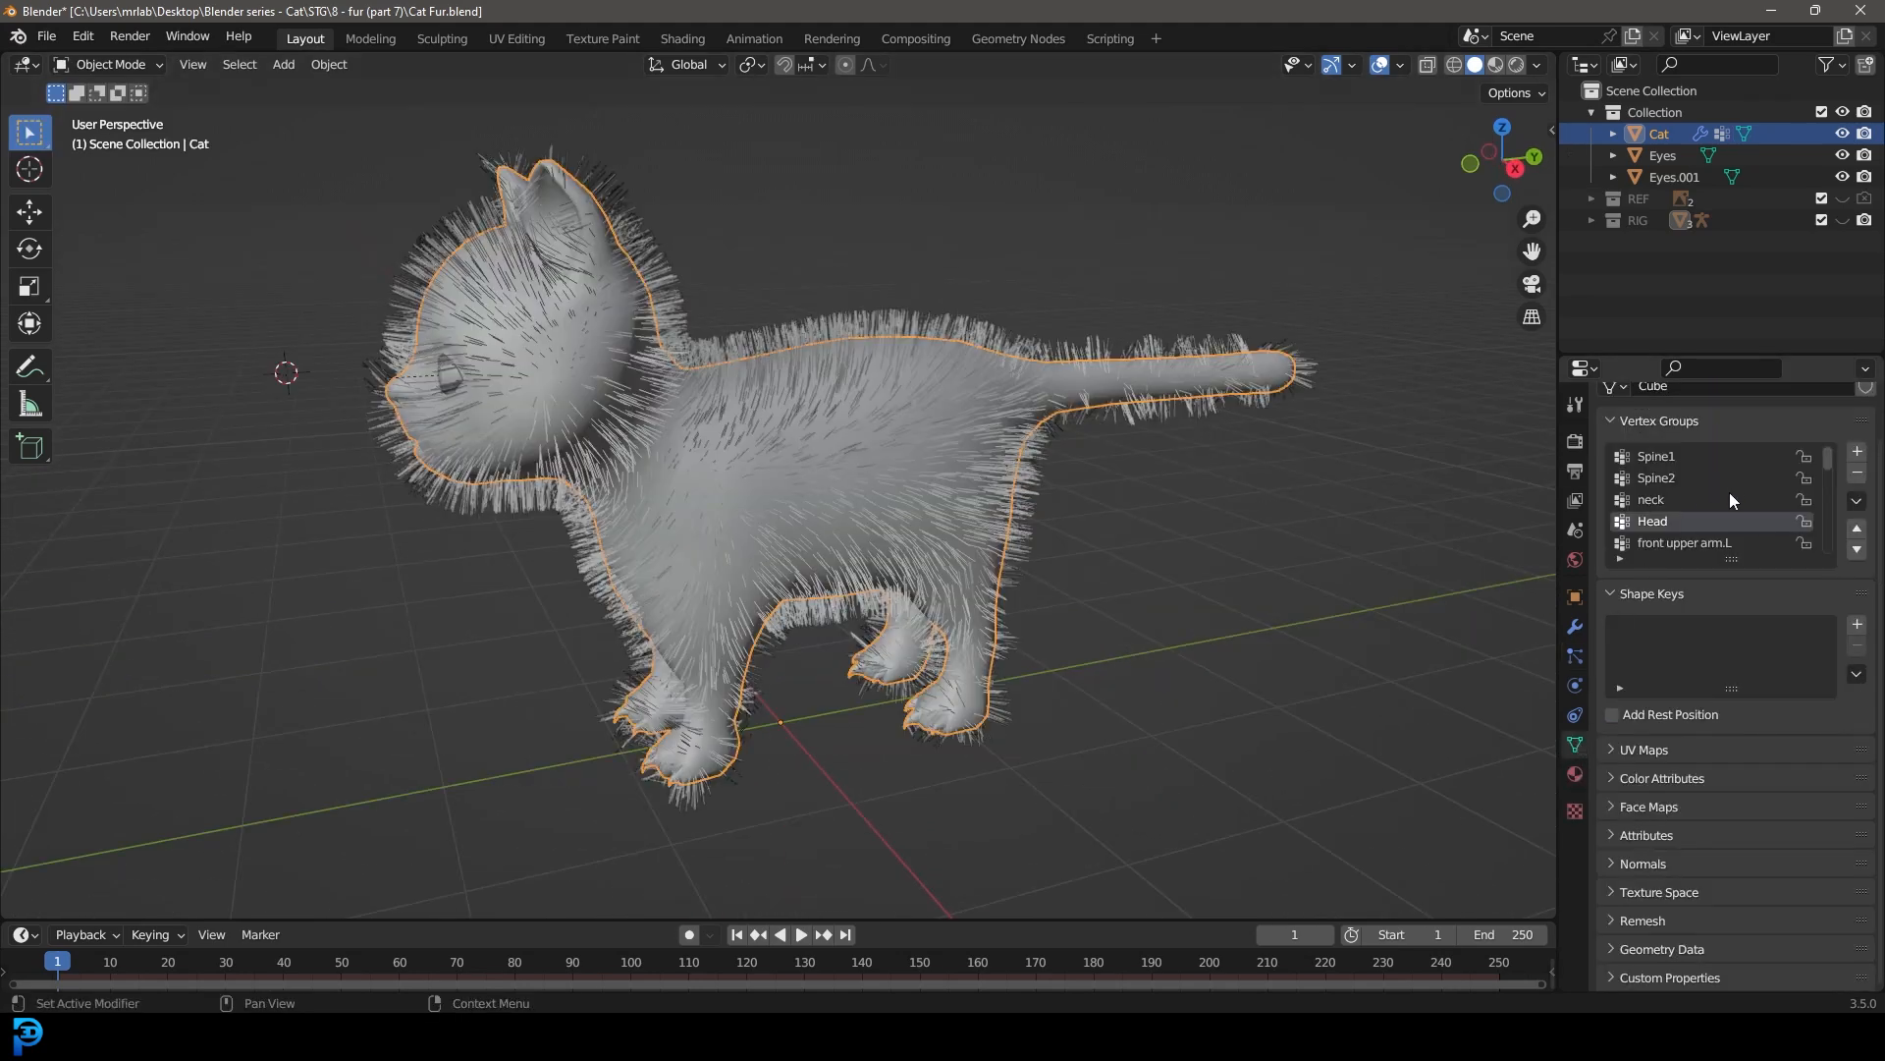
scroll(1666, 453, down, 6)
scroll(1667, 503, up, 6)
scroll(1660, 501, down, 5)
drag(1722, 563, 1727, 800)
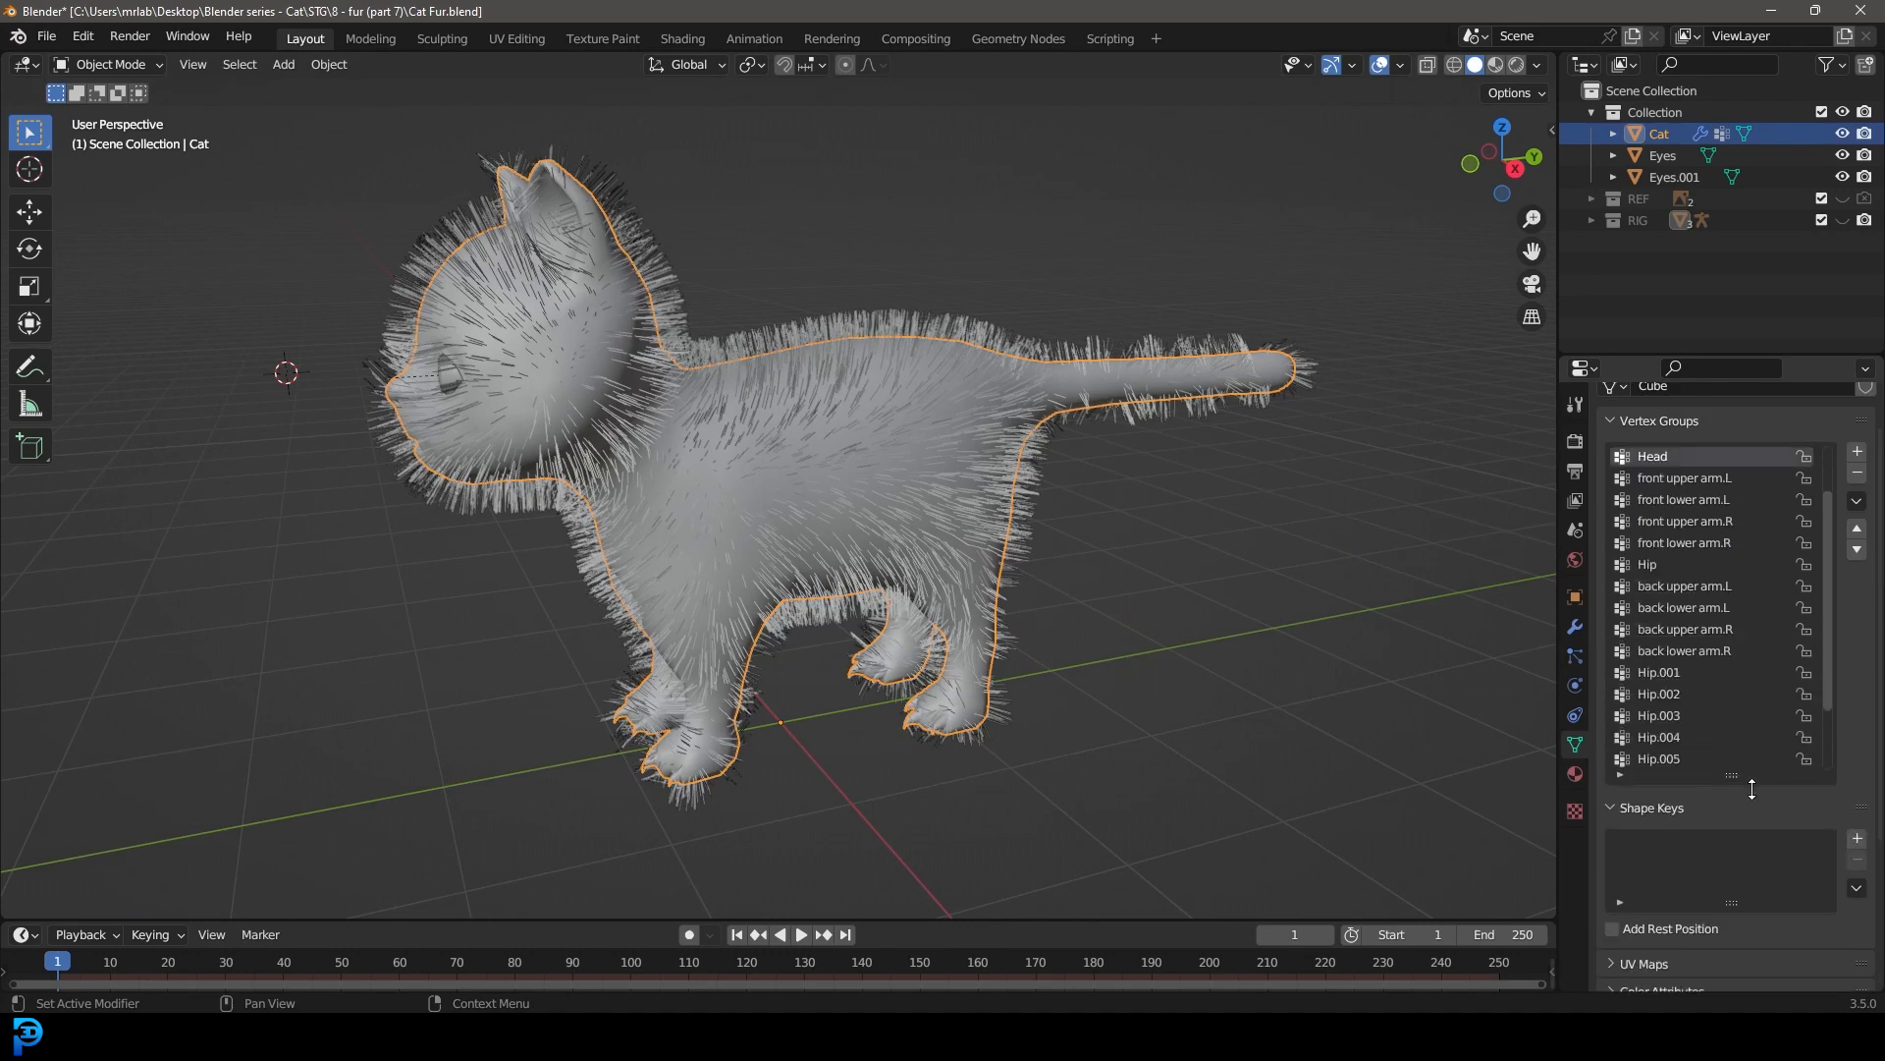
click(1856, 454)
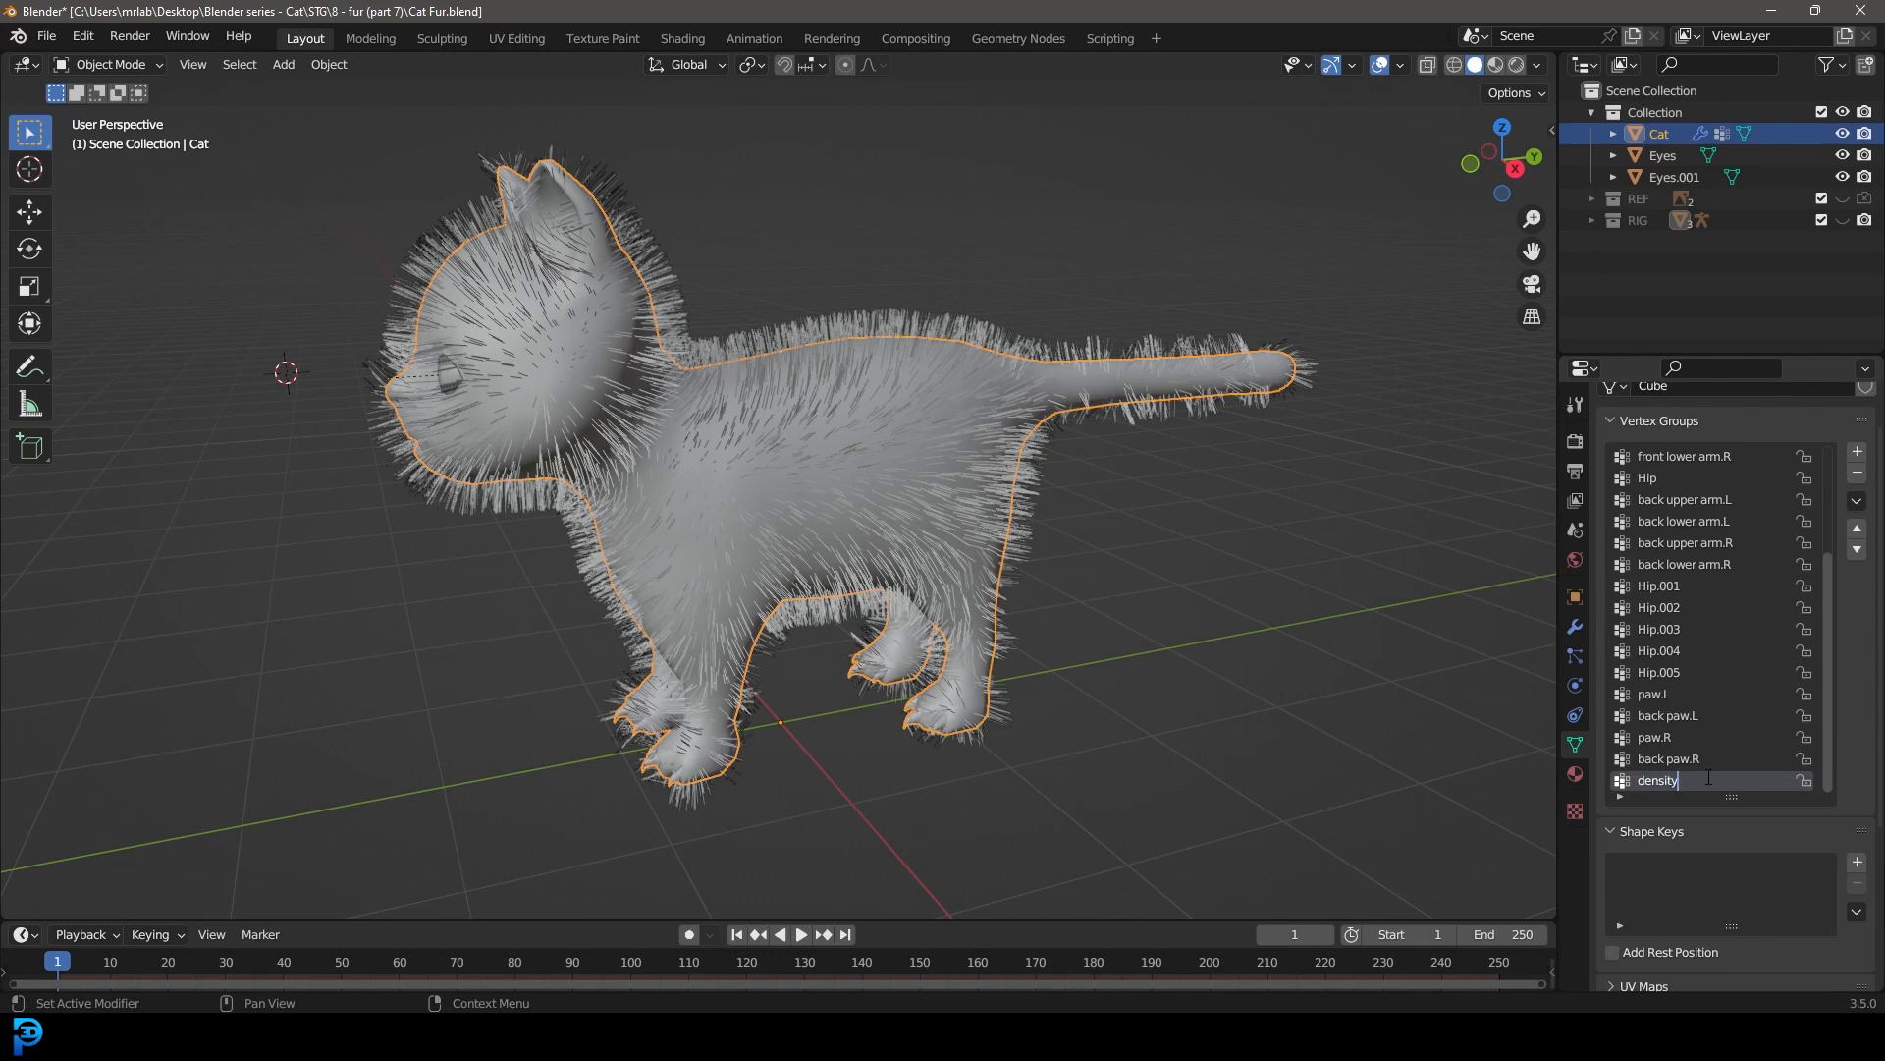
Step: Assign all of the cat's vertices to the density group with a weight of 1.000
middle_drag(633, 432, 648, 373)
key(Tab)
scroll(638, 383, up, 1)
key(alt+a)
middle_drag(560, 452, 588, 448)
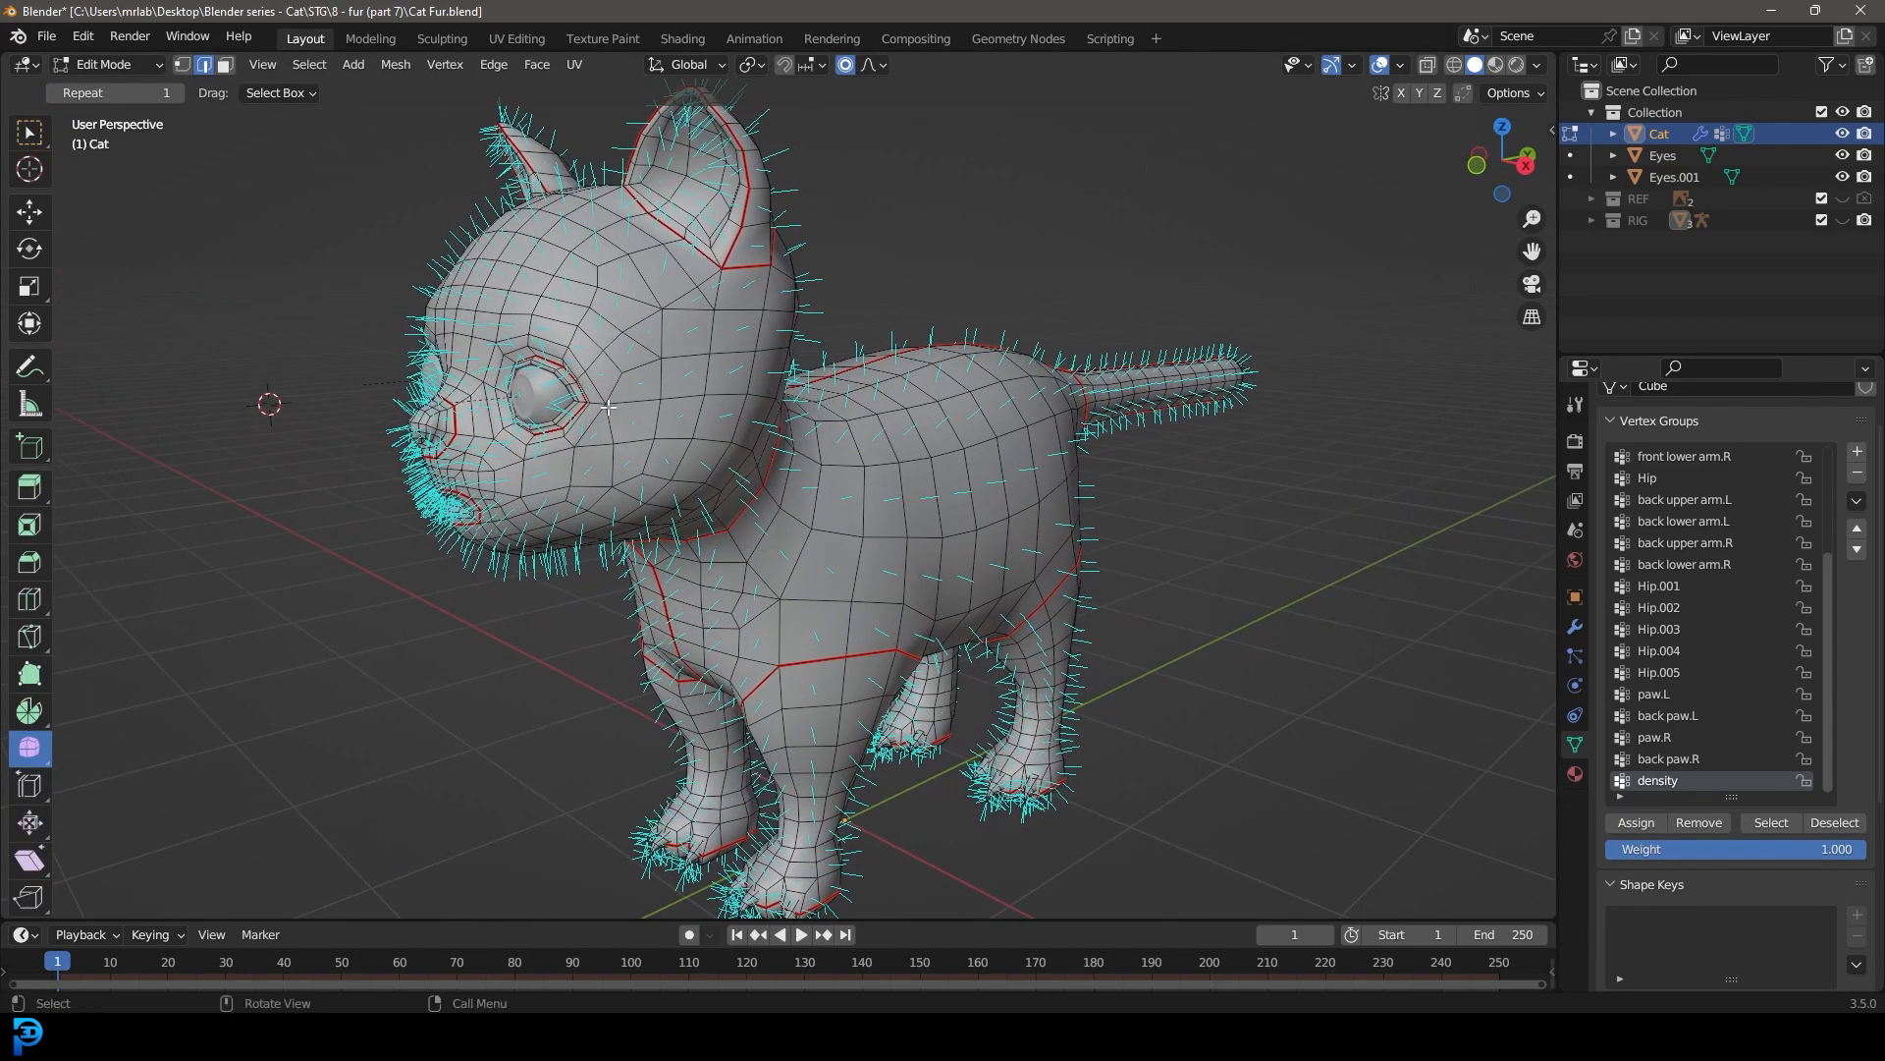
key(a)
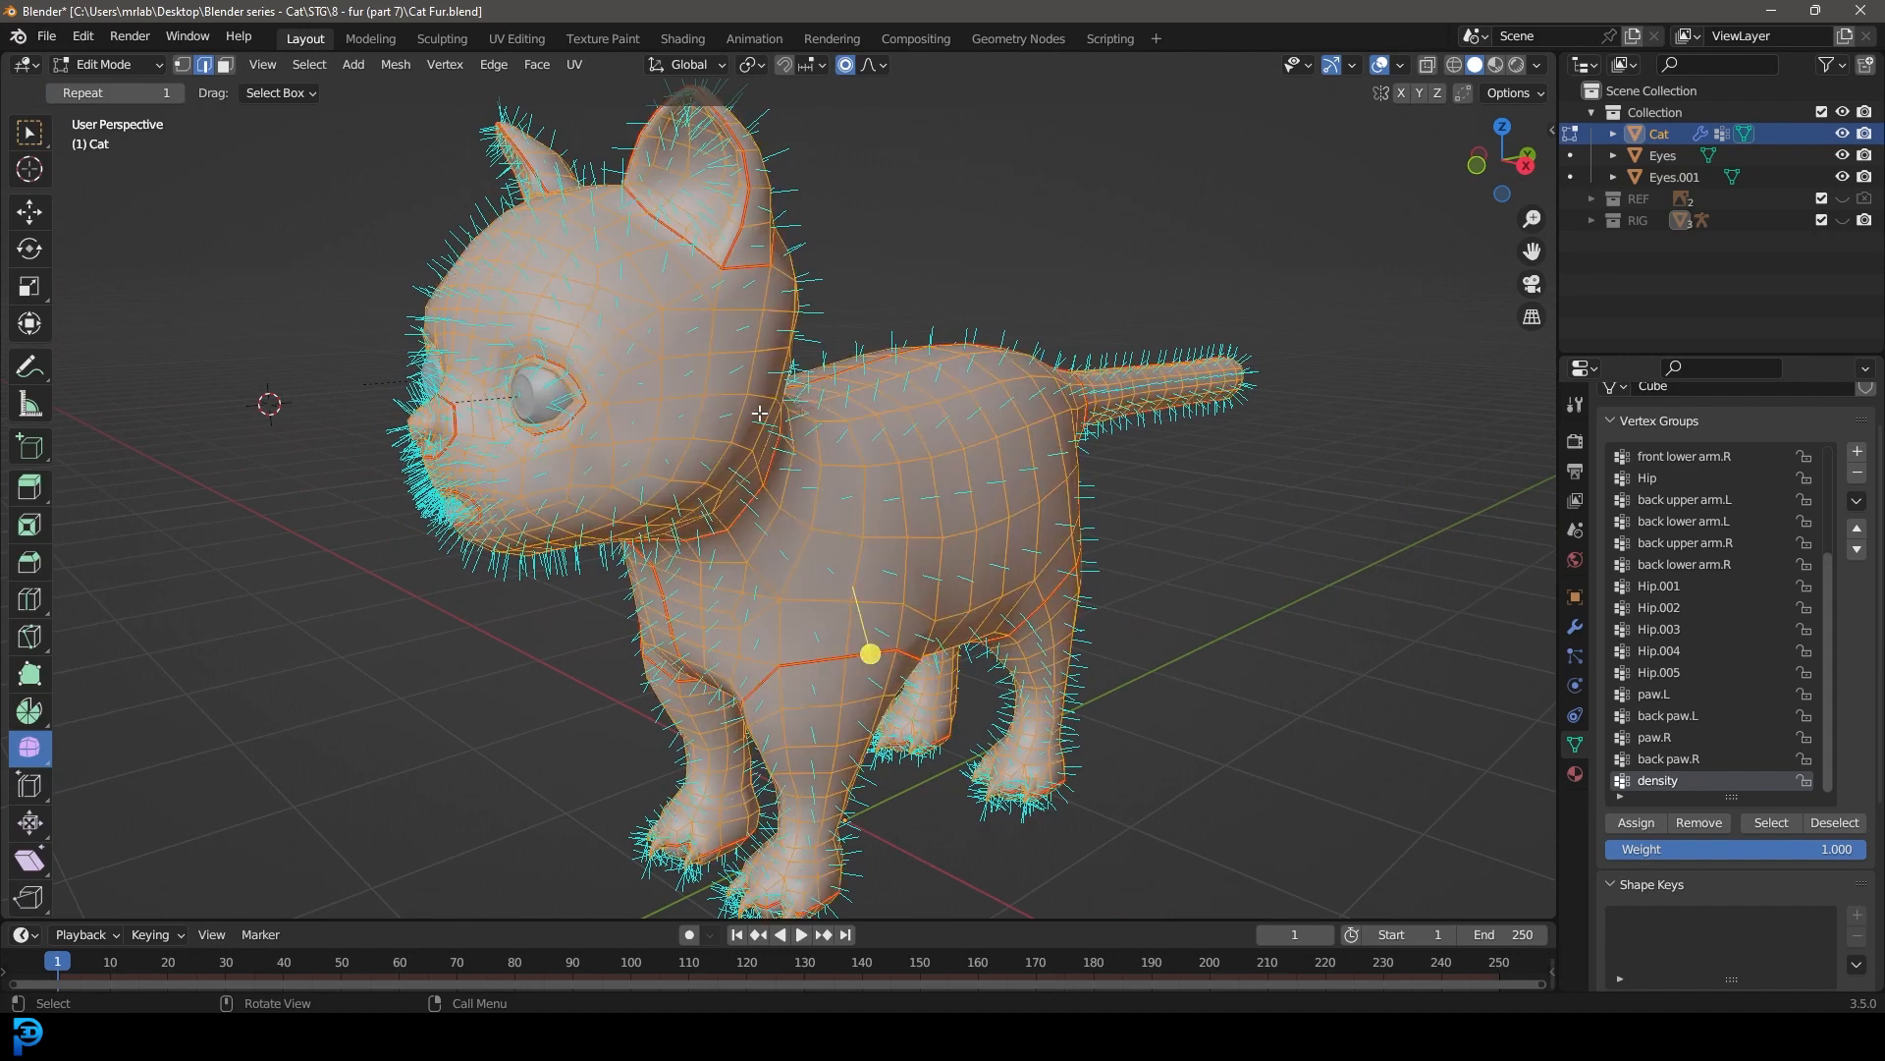
click(1622, 823)
Step: Clear the selection and select an edge loop along the inner rim of the cat's eye opening
scroll(814, 472, down, 3)
middle_drag(814, 472, 825, 398)
scroll(852, 472, up, 5)
key(alt+a)
scroll(877, 371, up, 4)
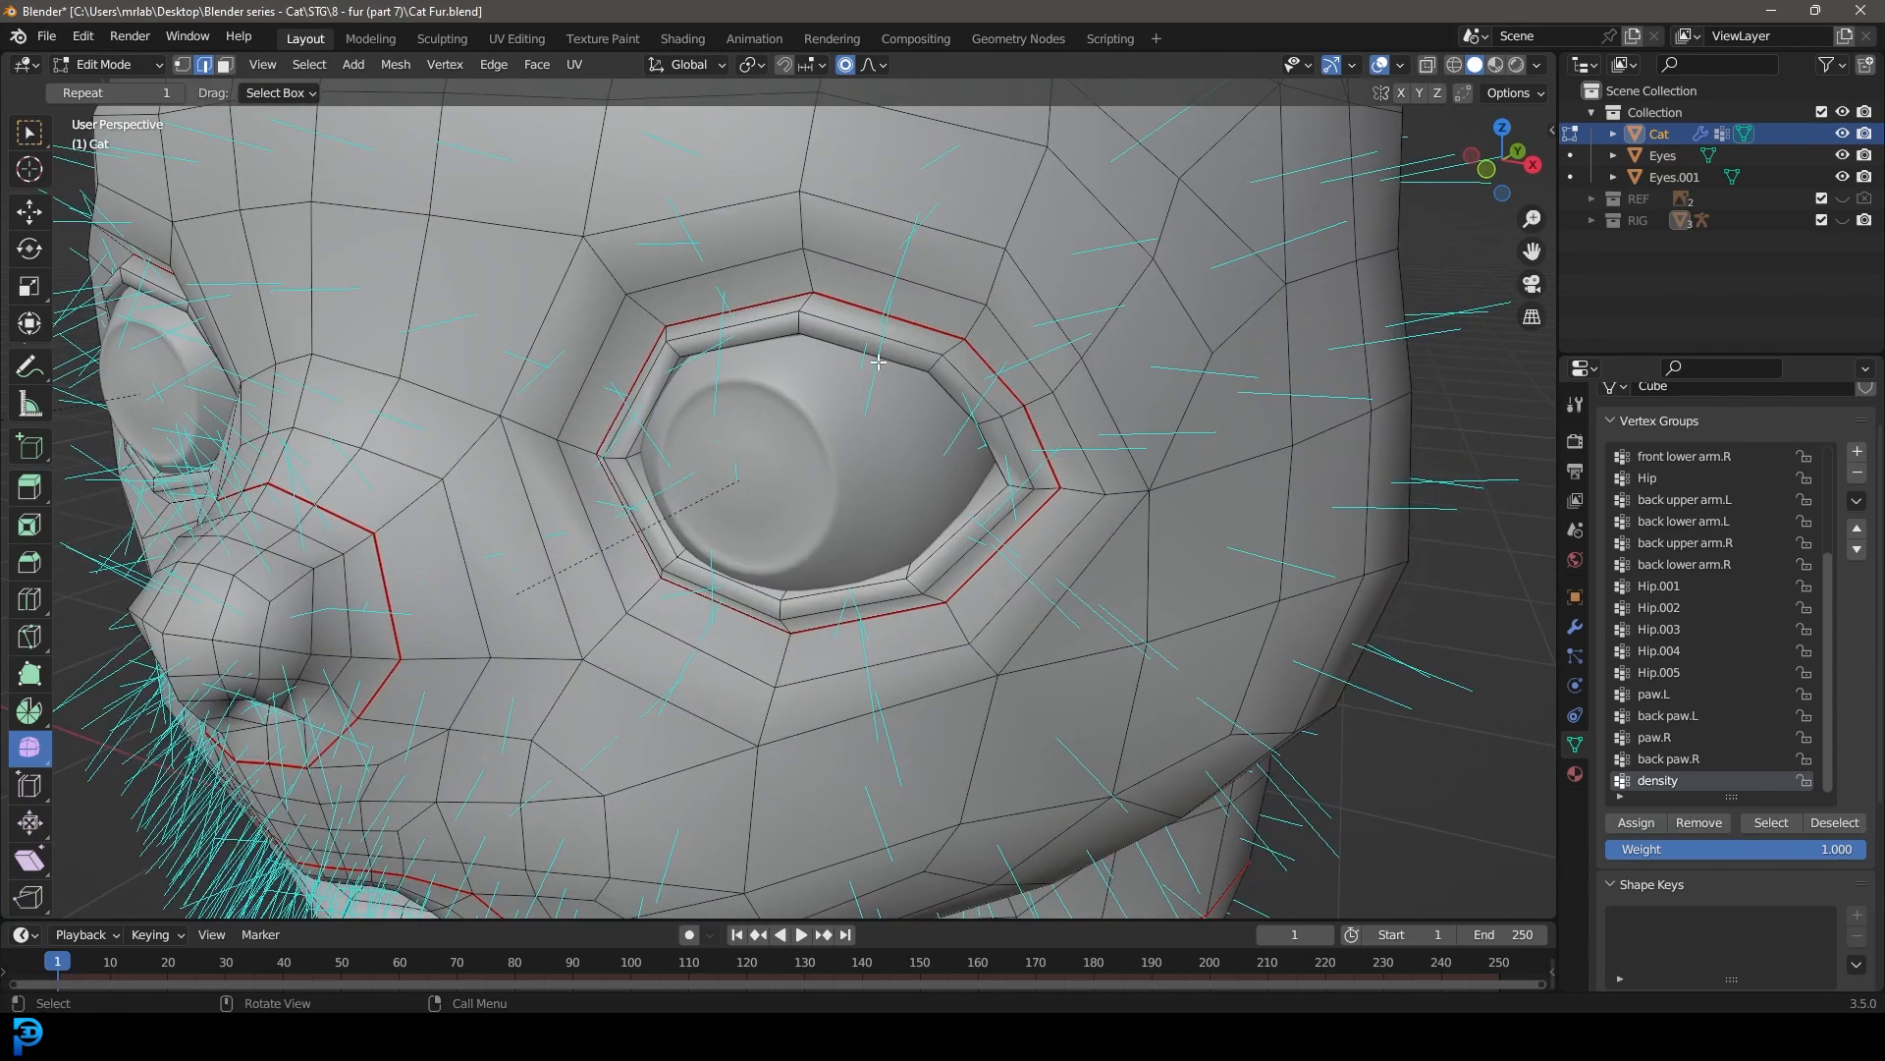
alt+shift+click(853, 332)
scroll(852, 339, down, 3)
middle_drag(852, 346, 842, 353)
scroll(822, 368, up, 3)
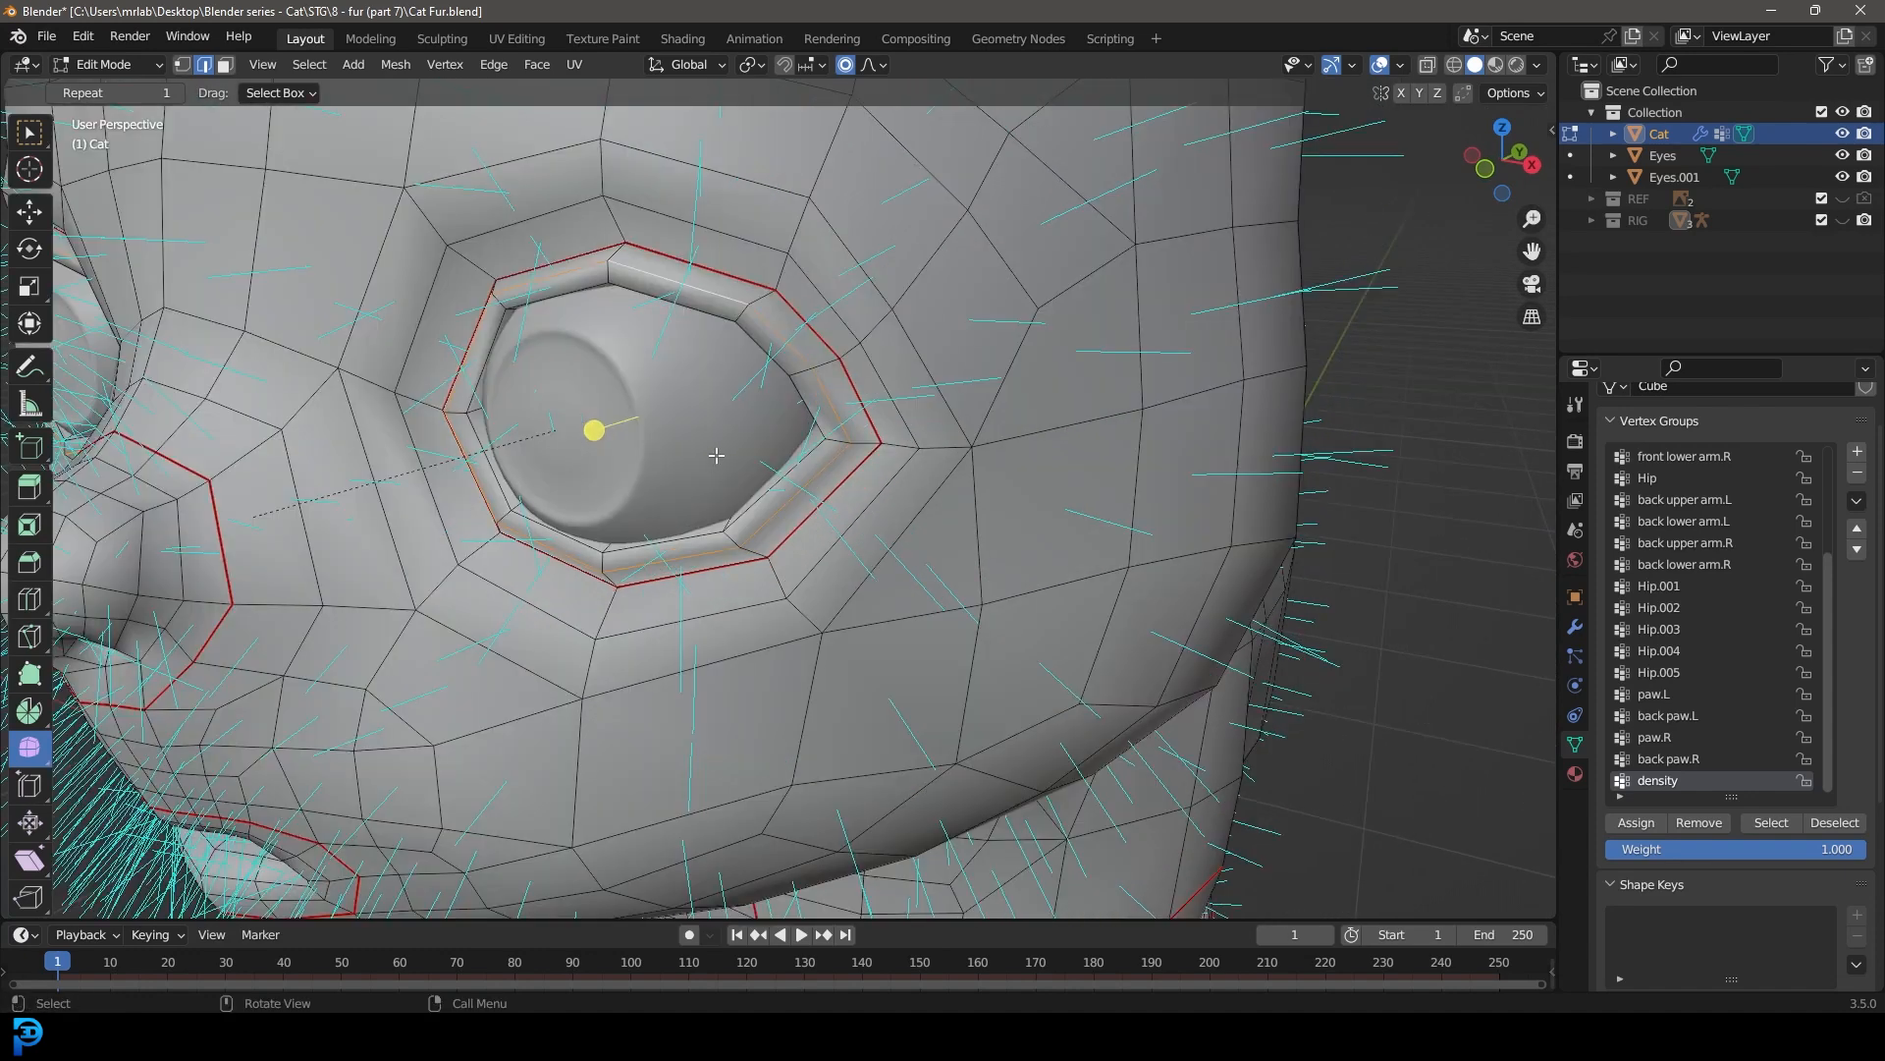
Step: Adjust the selection to cover the inner rims of both eye openings and remove it from the density group
key(ctrl+KP_Add)
key(ctrl+KP_Add)
key(ctrl+KP_Add)
key(ctrl+KP_Subtract)
key(ctrl+KP_Subtract)
middle_drag(624, 363, 698, 363)
key(KP_Decimal)
key(ctrl+KP_Subtract)
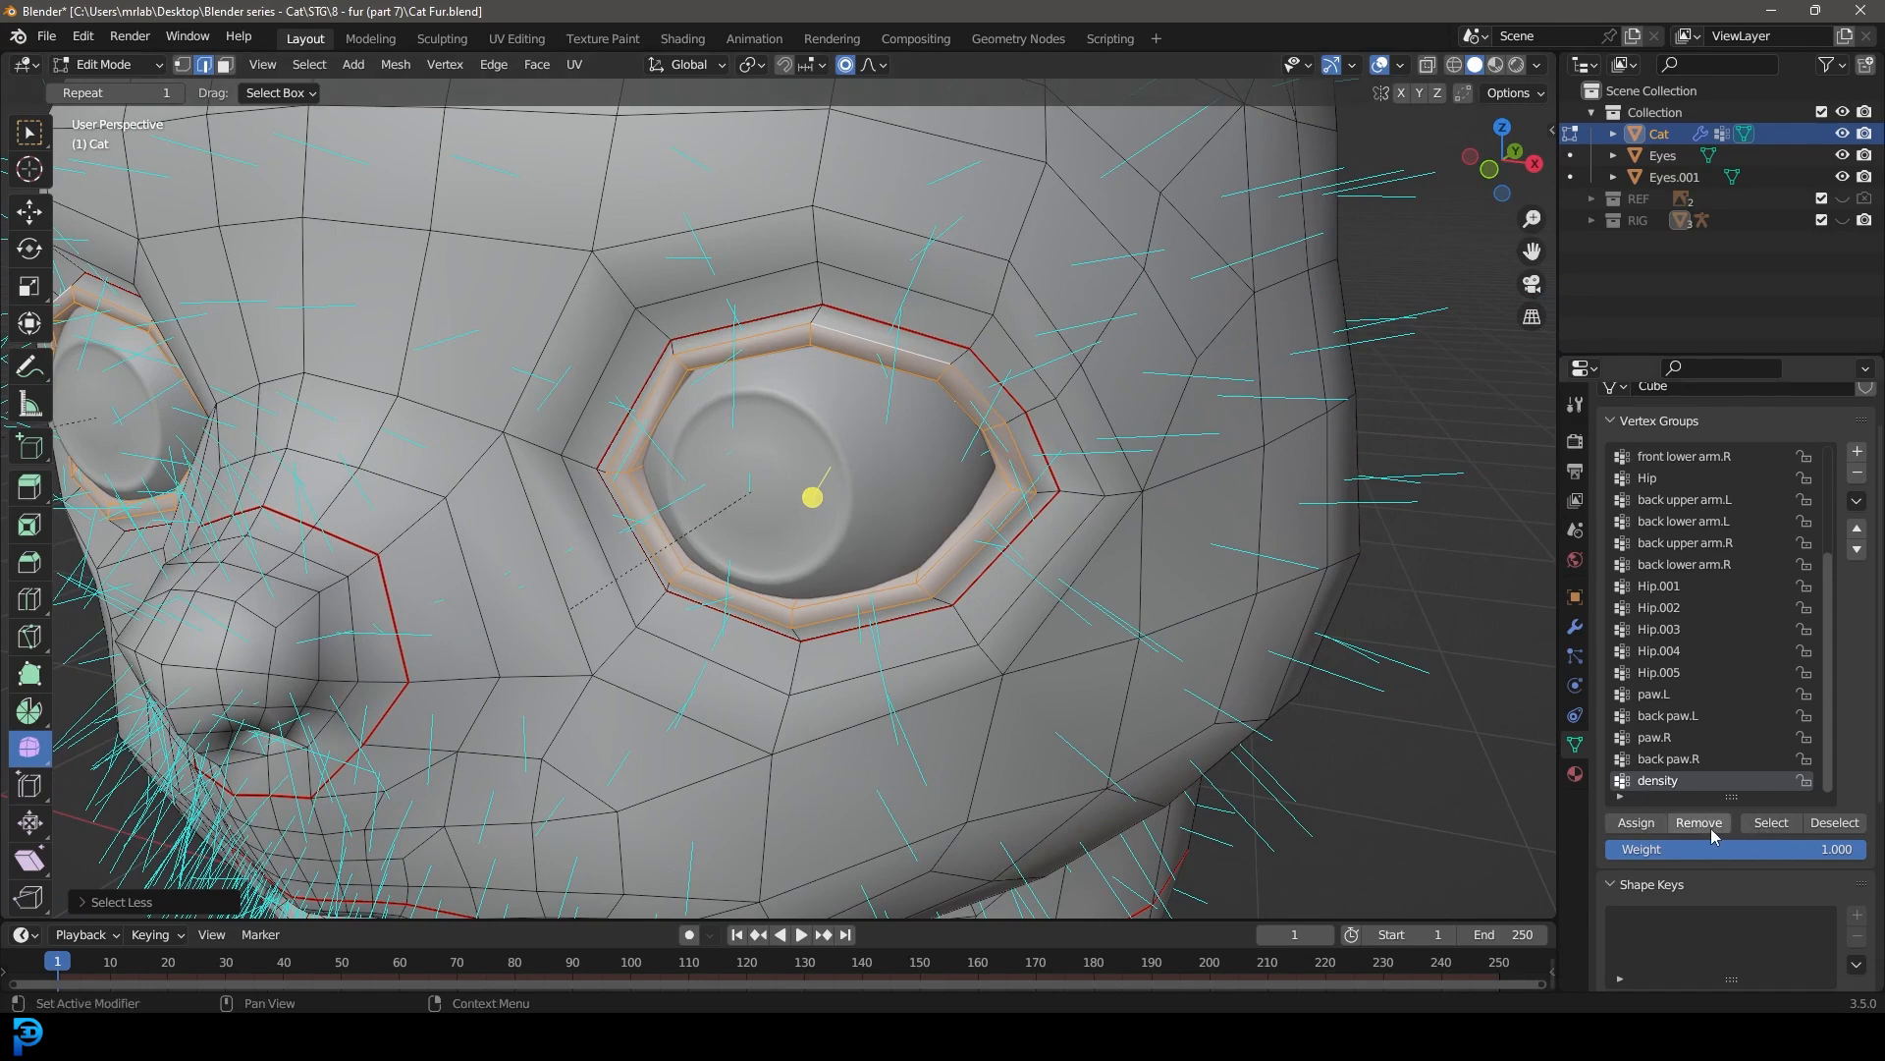
scroll(881, 435, down, 8)
Step: In face selection mode, select the faces inside the ears and grow the selection out to the seams
middle_drag(881, 435, 789, 462)
scroll(789, 463, up, 4)
middle_drag(795, 363, 881, 495)
click(224, 64)
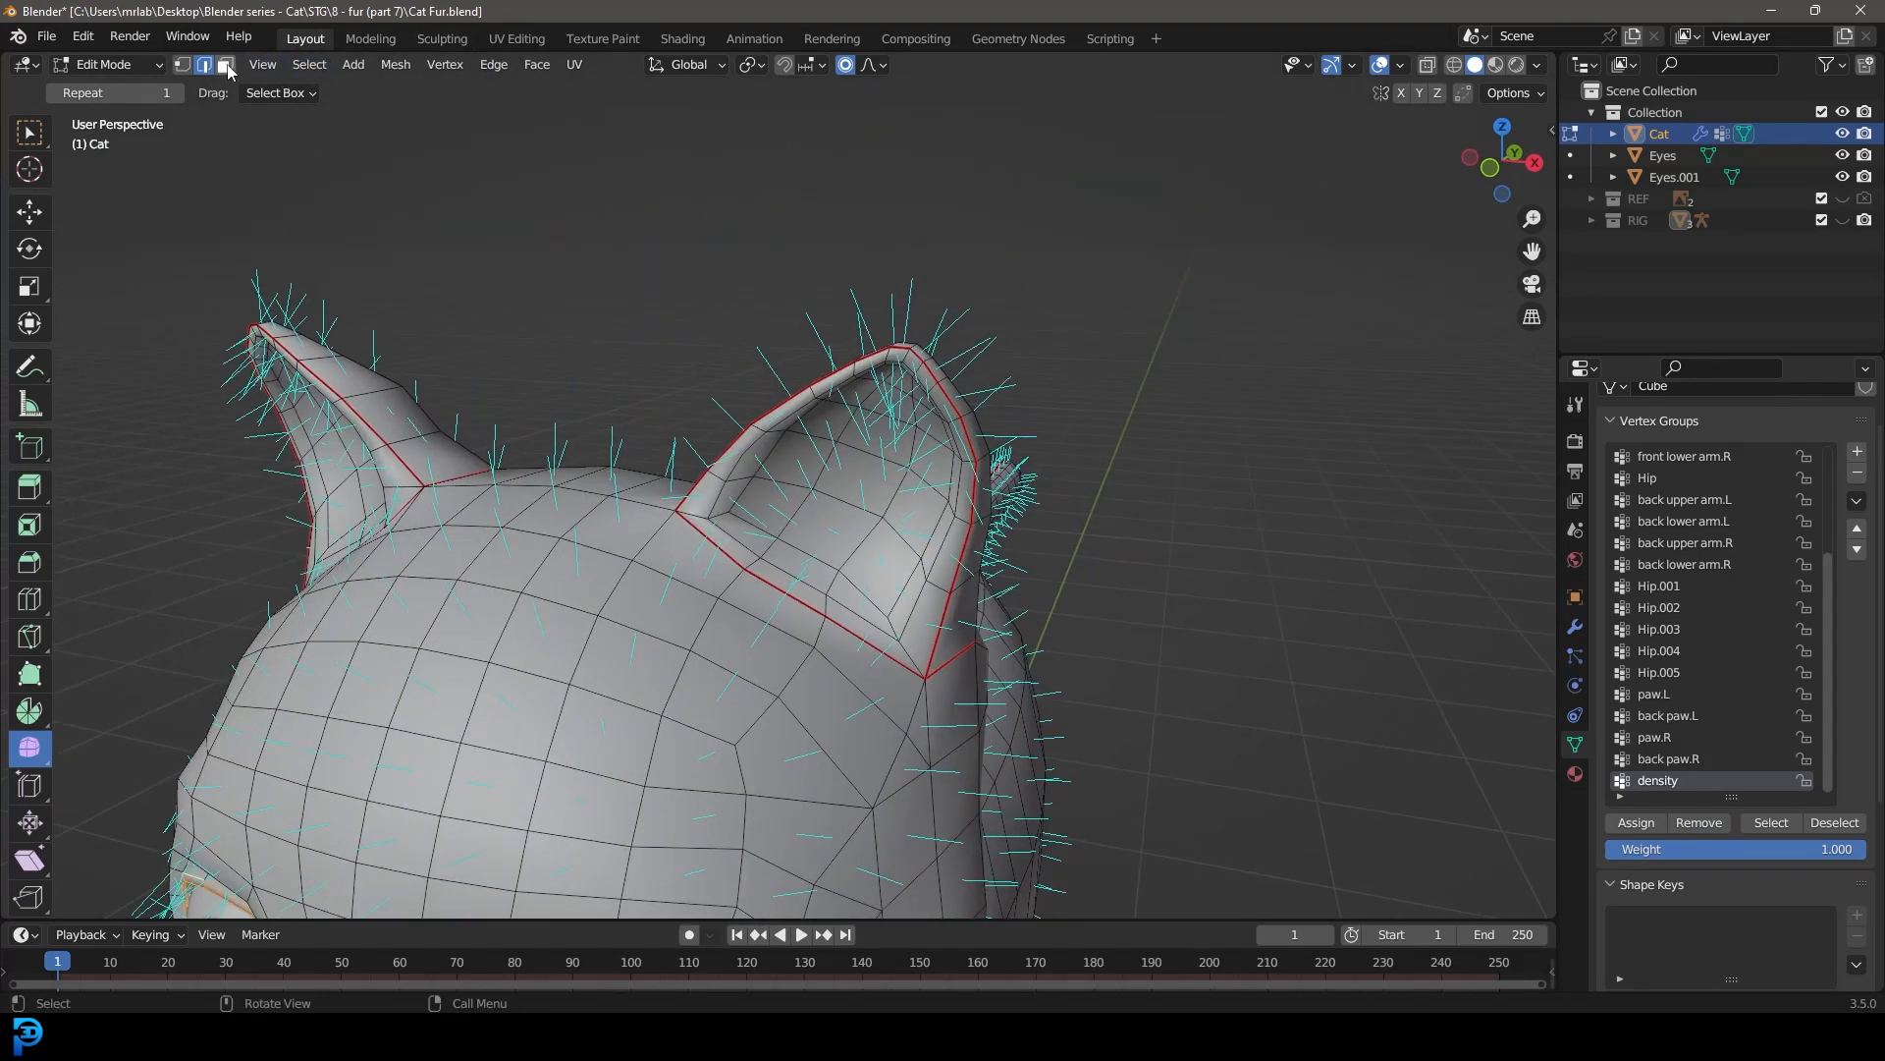
click(854, 520)
key(ctrl+KP_Add)
key(ctrl+KP_Add)
key(ctrl+KP_Add)
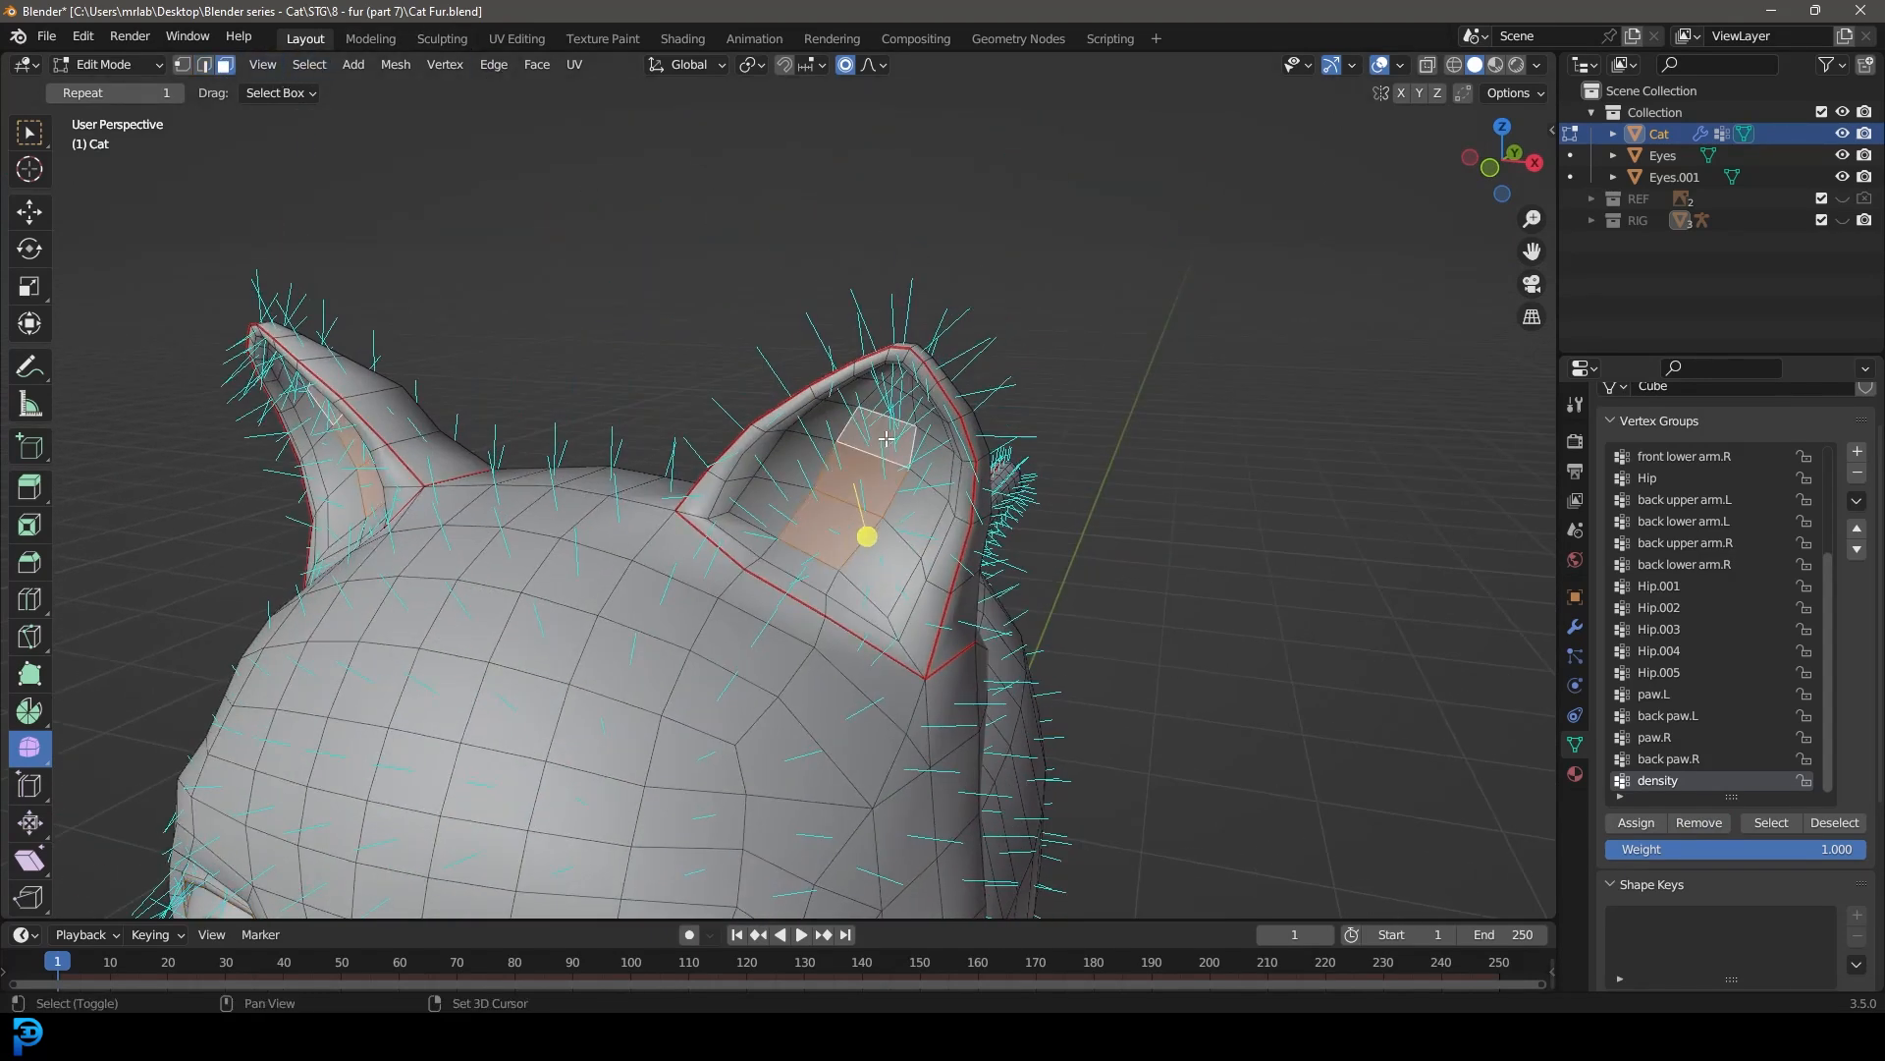
key(ctrl+KP_Add)
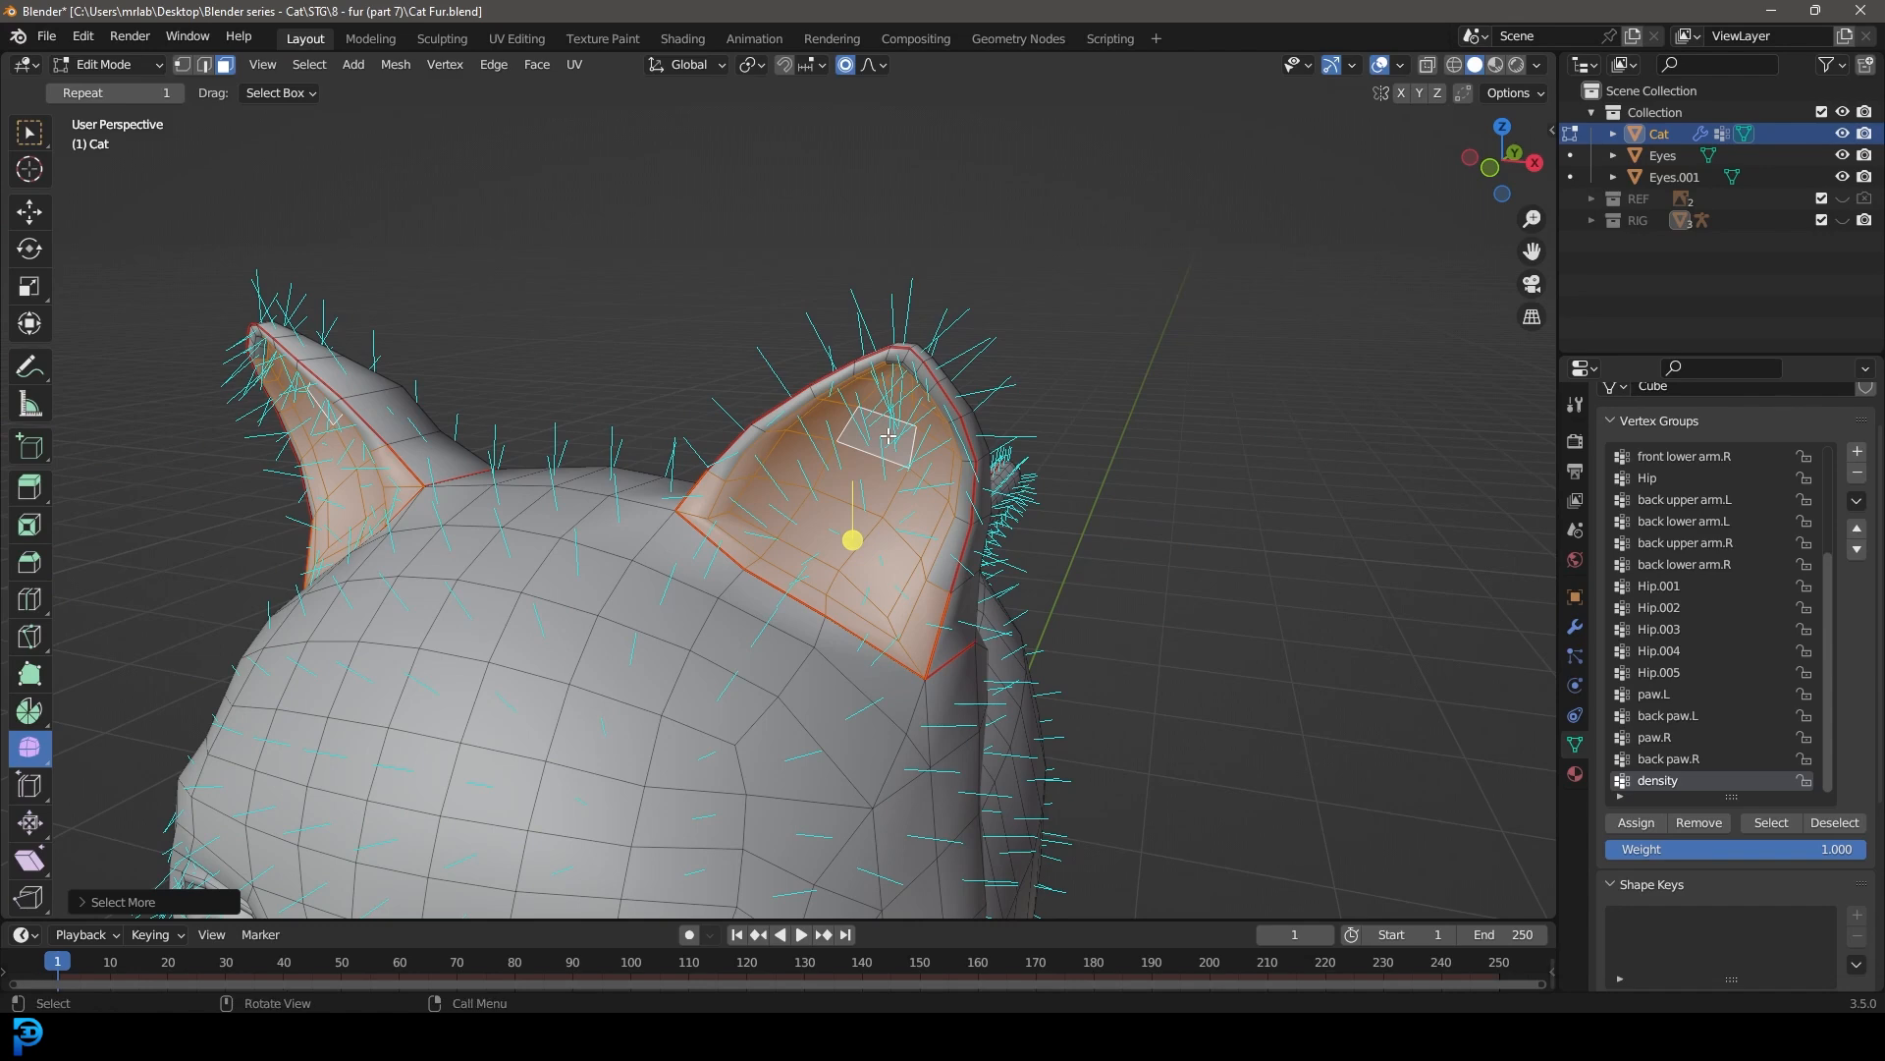
Step: Refine the selection to the inner ear faces without their rims and remove them from the density group
middle_drag(923, 590, 936, 410)
scroll(936, 411, up, 3)
shift+click(958, 170)
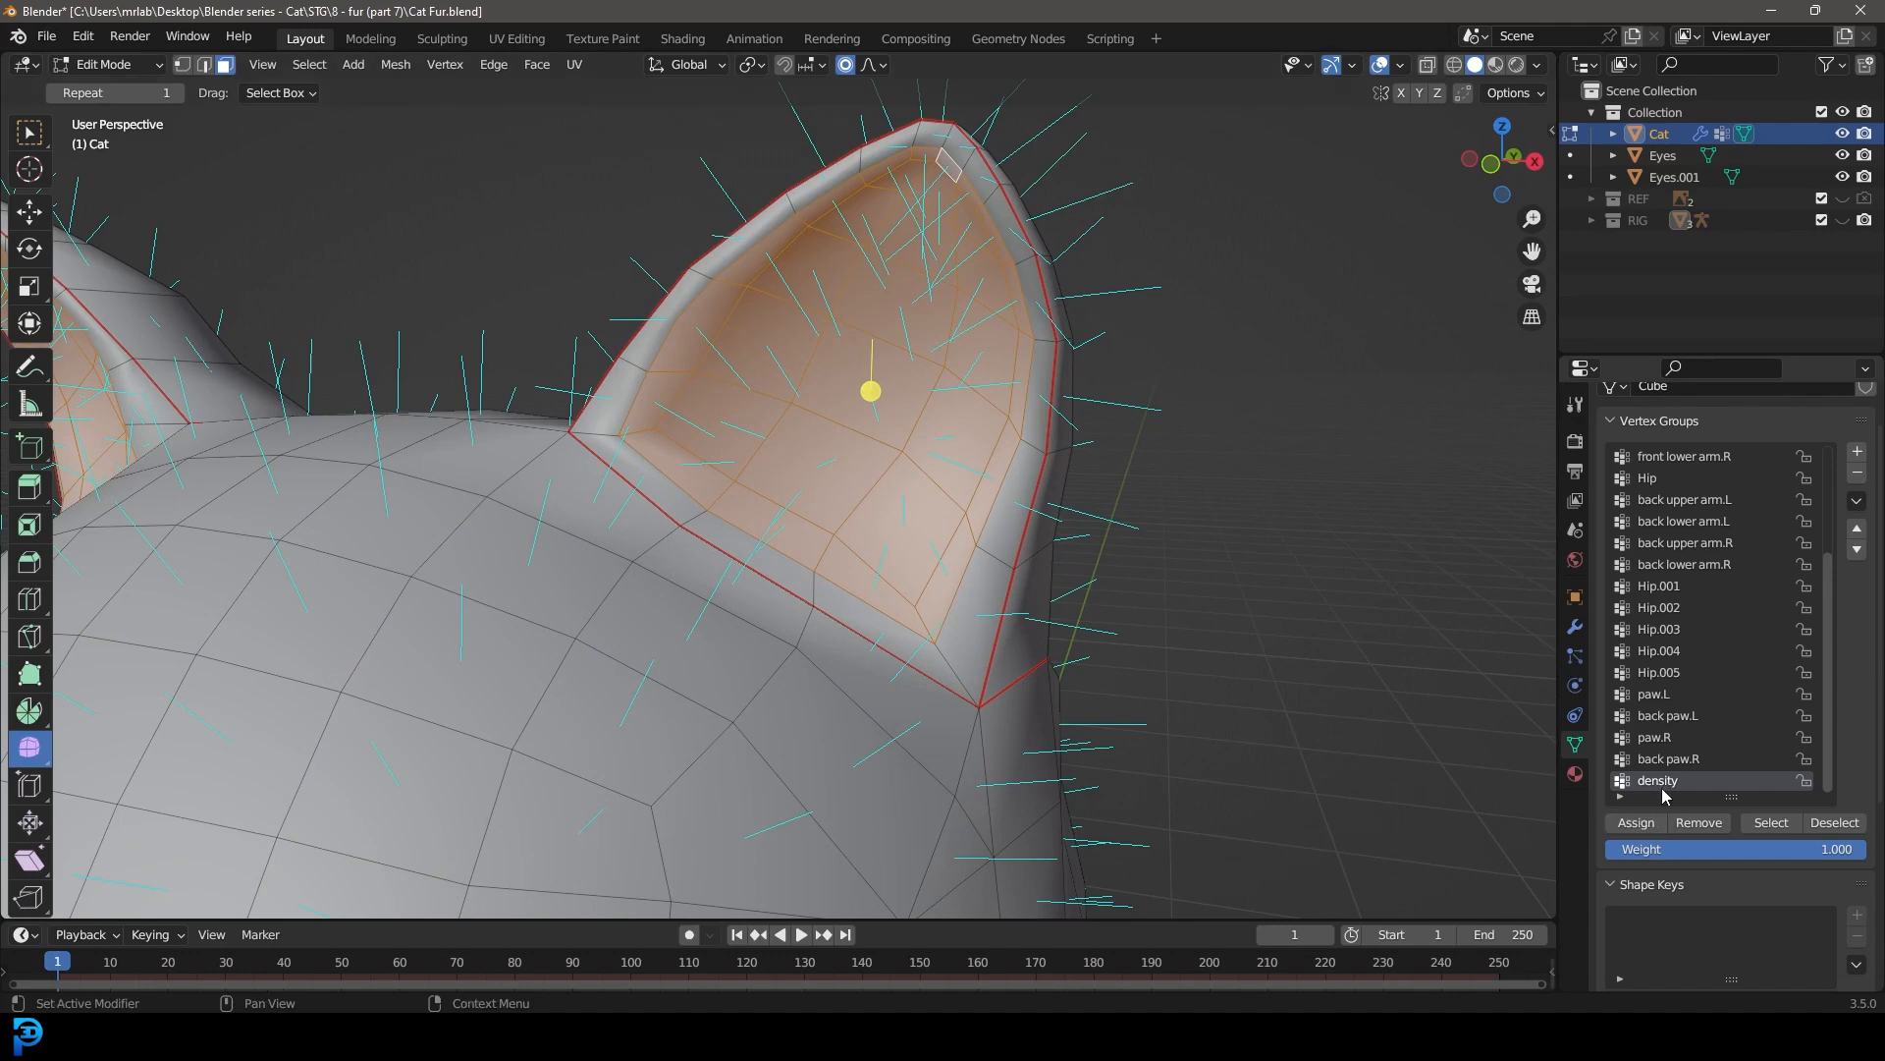
click(1700, 827)
scroll(963, 589, down, 11)
middle_drag(948, 589, 841, 591)
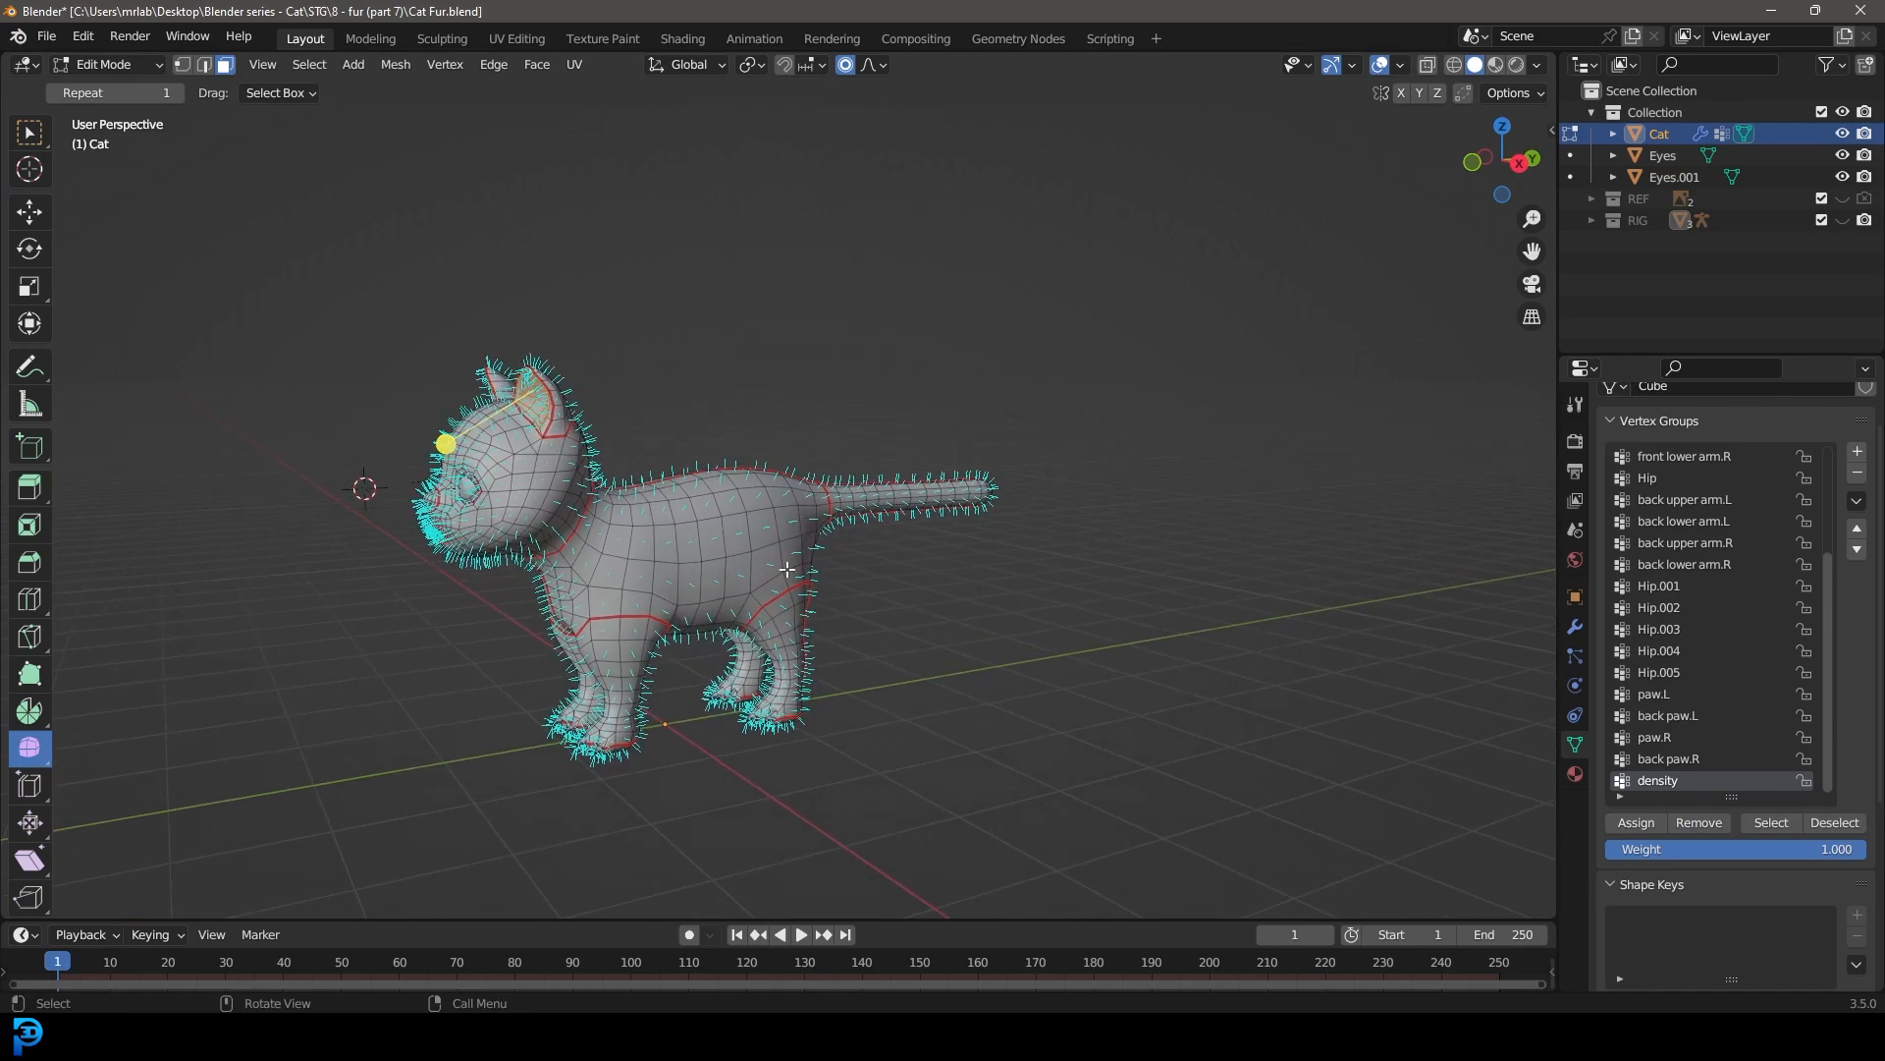
Step: From the right side view, box-select the claw tips of the front paws in wireframe shading and return to solid shading
scroll(813, 436, up, 6)
key(KP_3)
shift+middle_drag(648, 514, 875, 534)
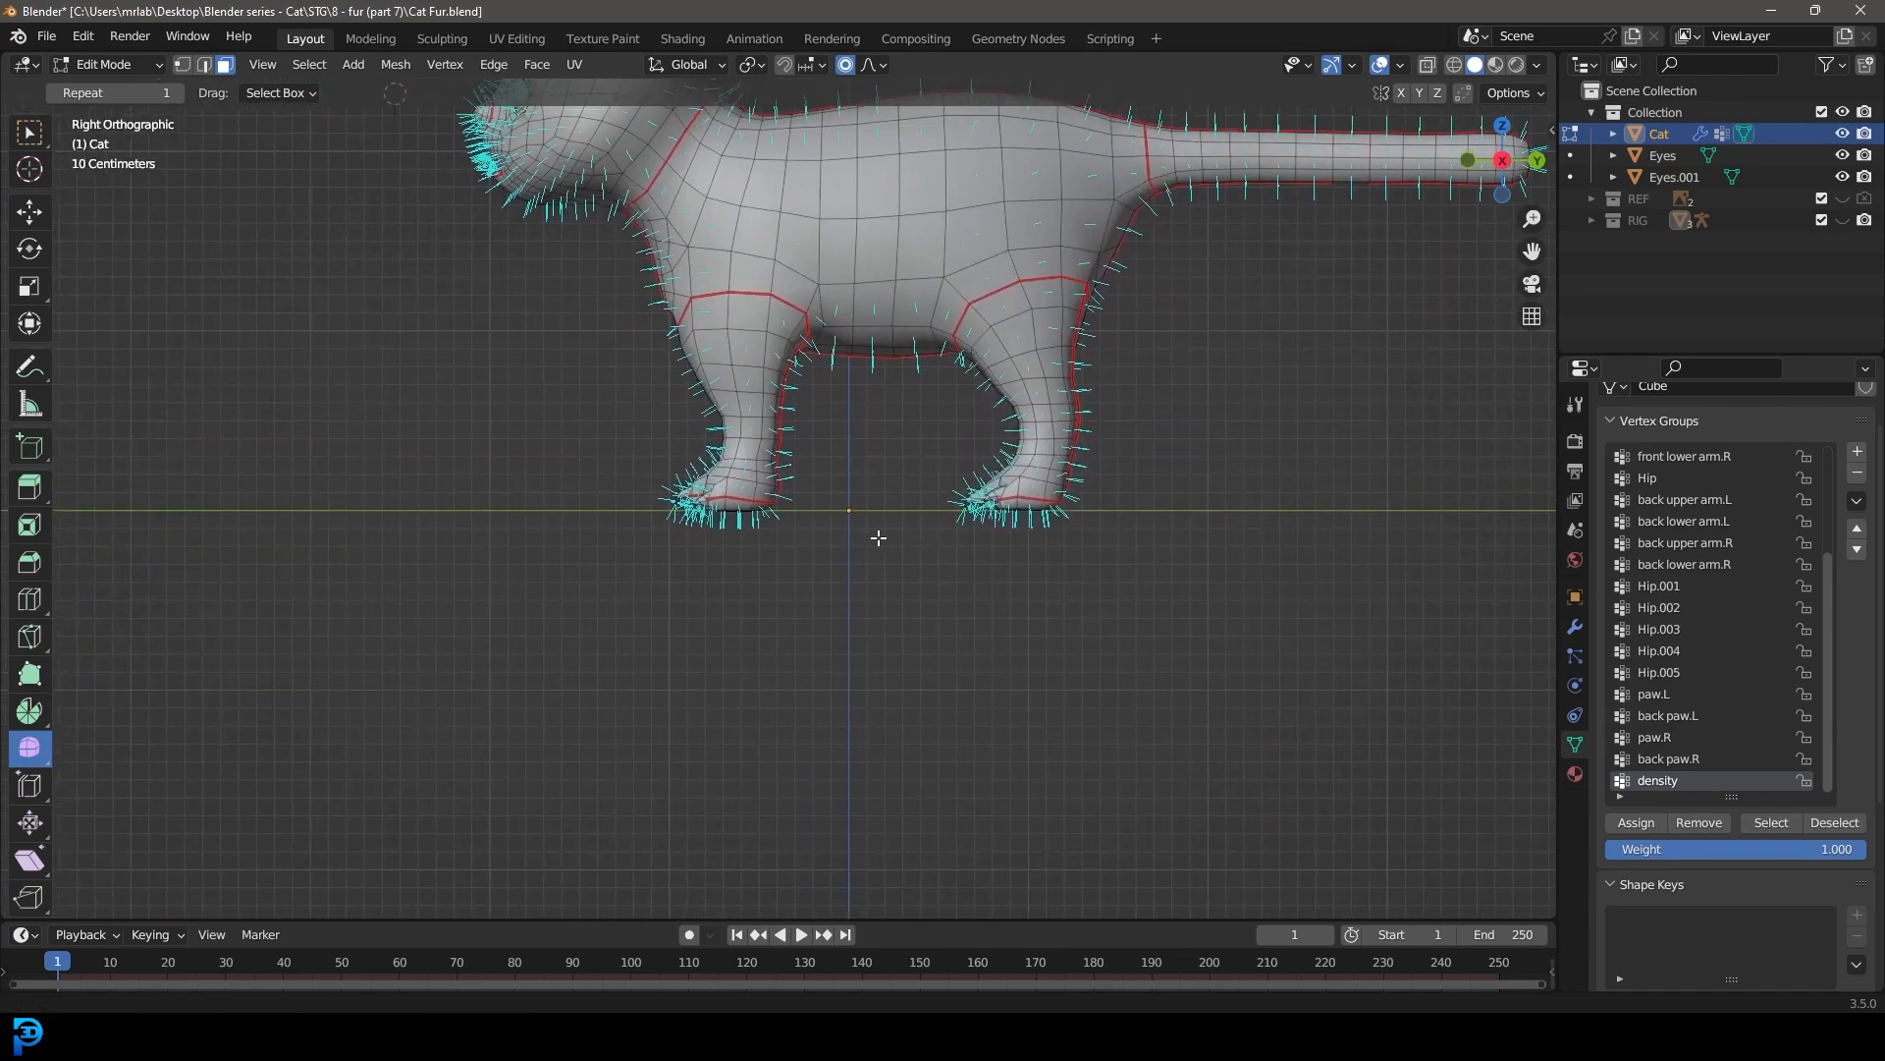
scroll(874, 536, up, 6)
key(z)
click(716, 550)
drag(400, 601, 508, 364)
middle_drag(513, 412, 641, 529)
key(z)
click(774, 533)
Step: Add the back paws' claws to the selection, extend it to all linked faces, and remove them from the density group
middle_drag(850, 673, 935, 612)
shift+click(897, 614)
scroll(913, 609, down, 3)
middle_drag(1051, 572, 933, 545)
shift+middle_drag(933, 545, 754, 593)
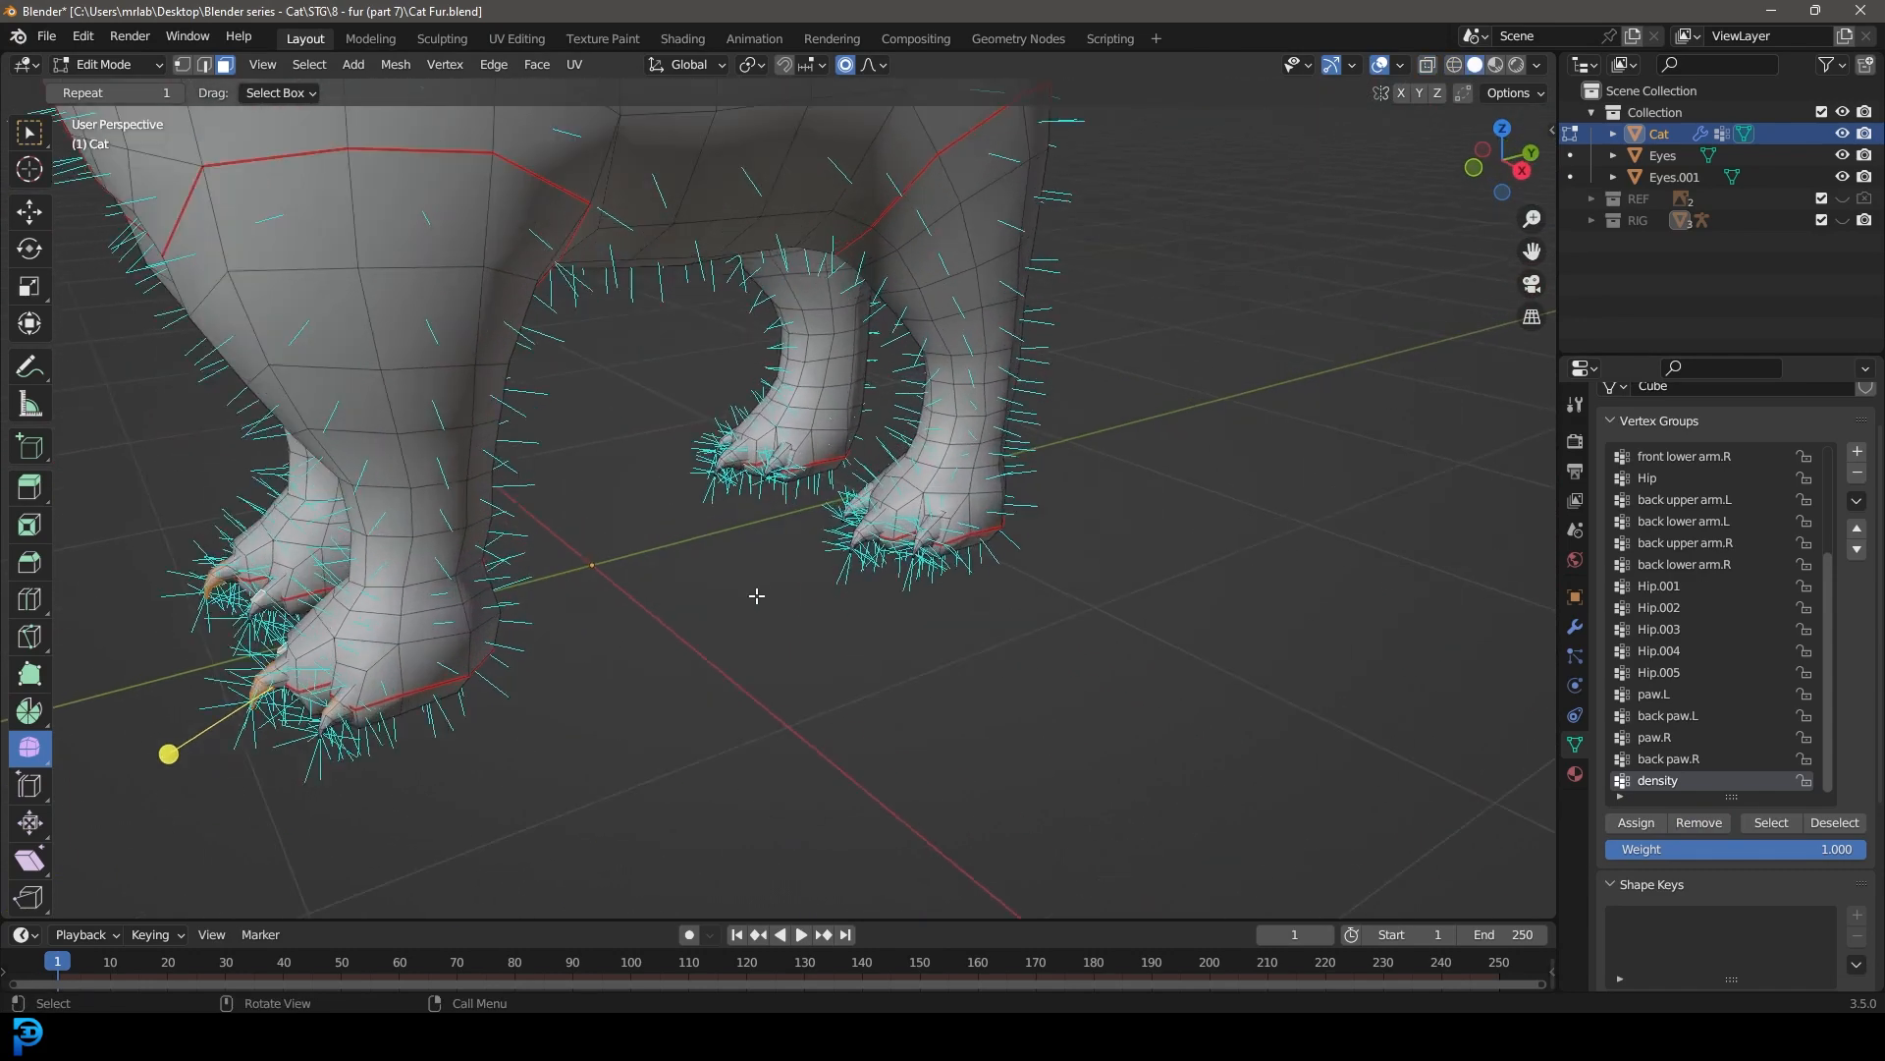
scroll(776, 591, up, 3)
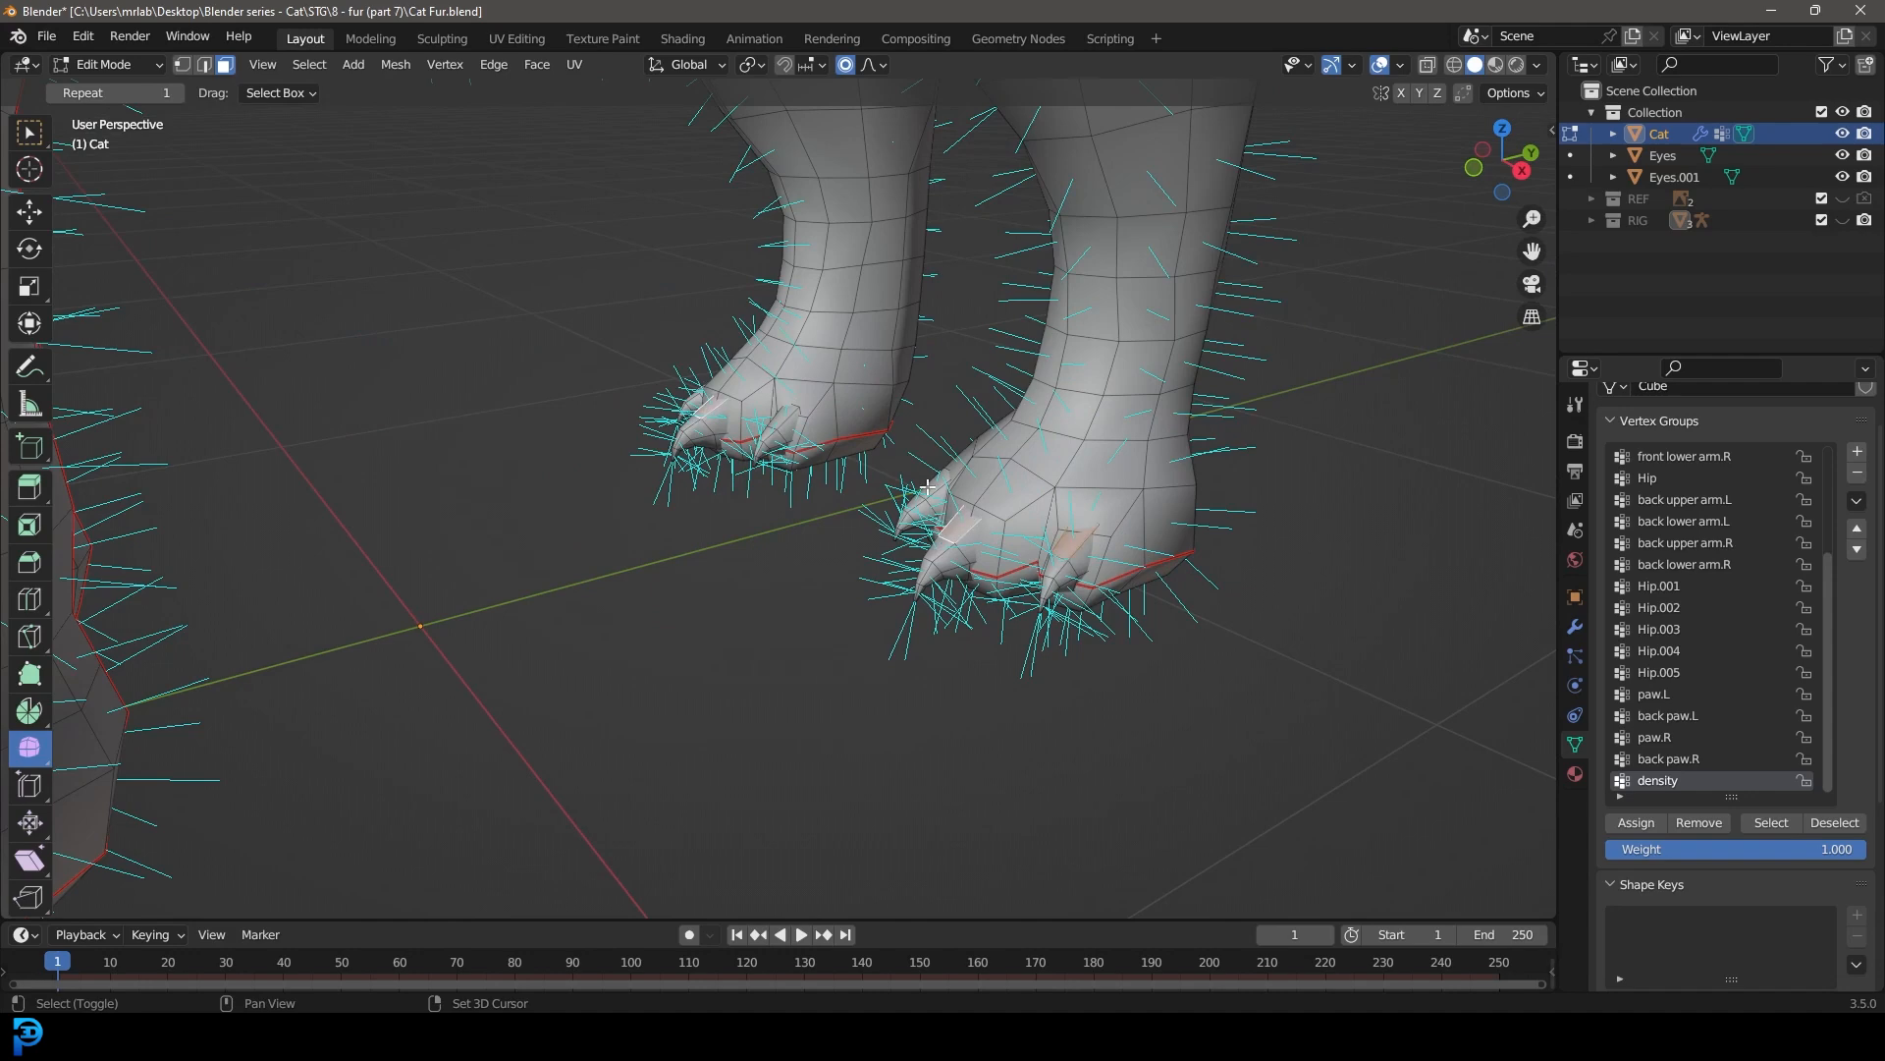
key(ctrl+l)
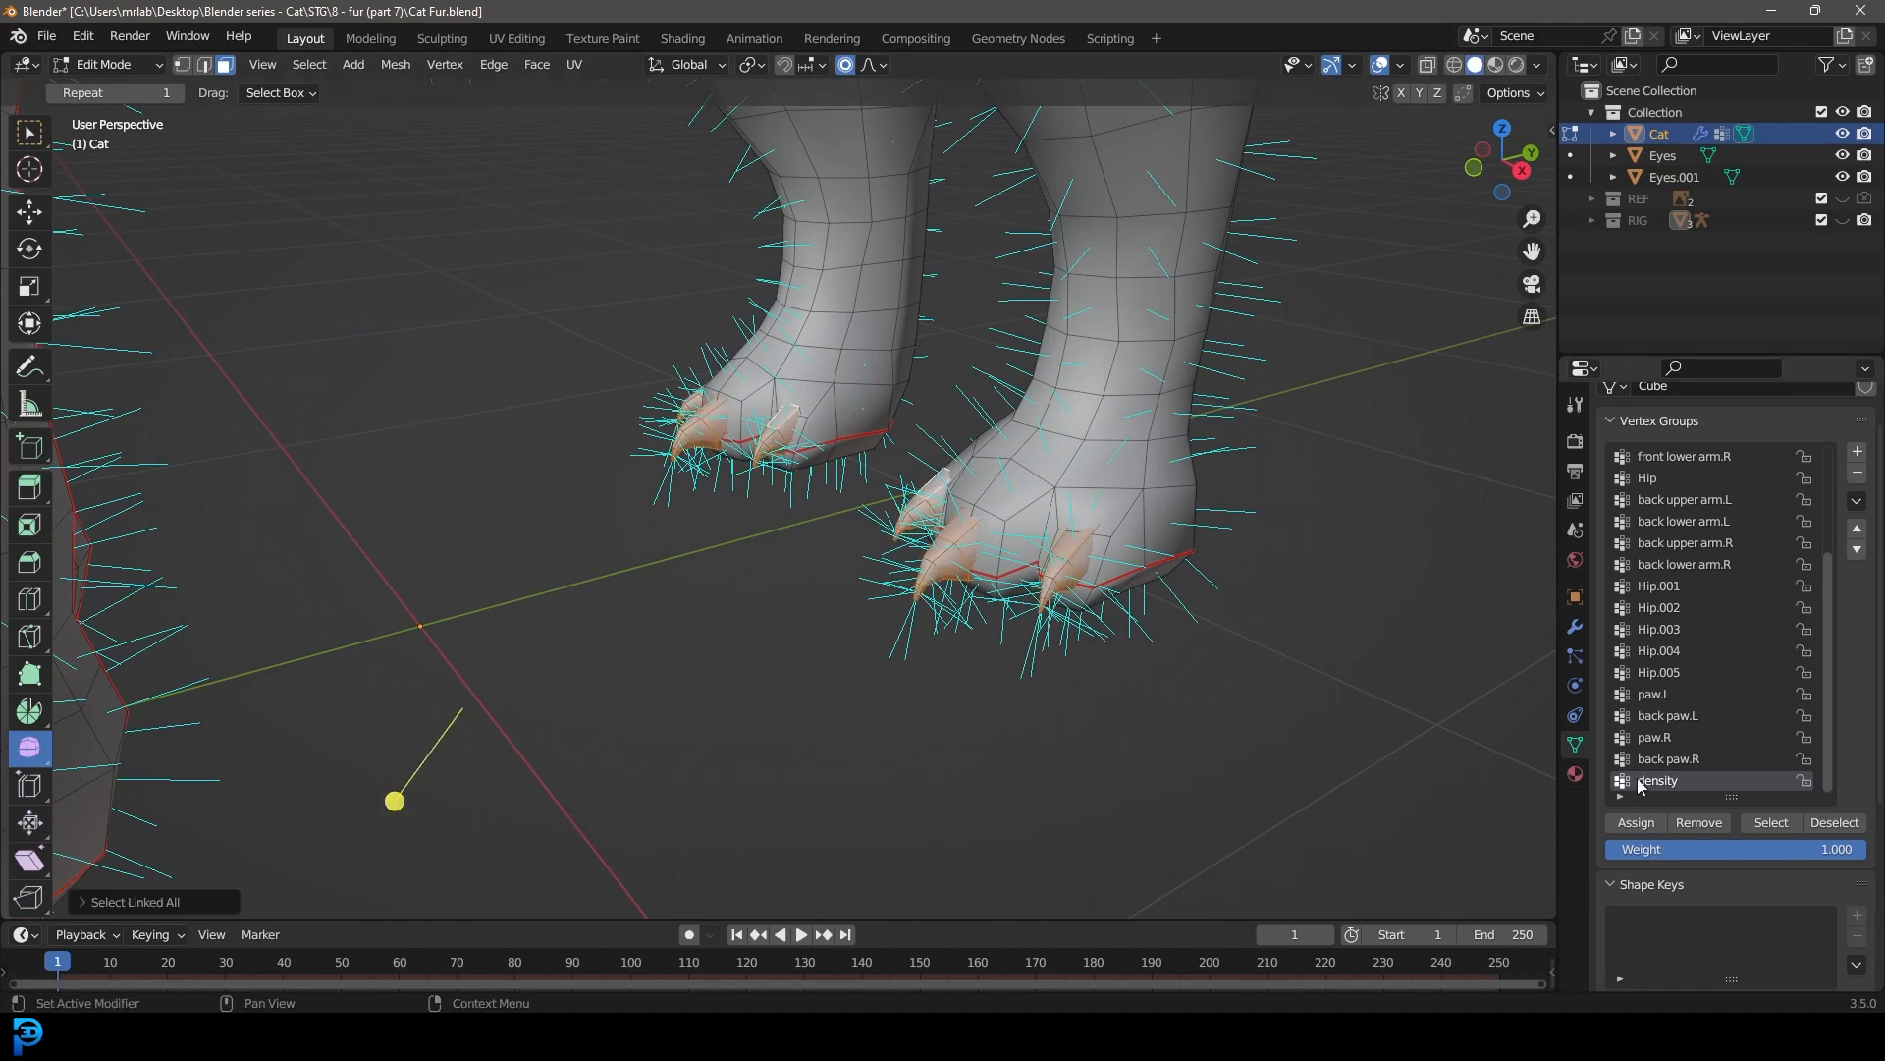
click(1698, 823)
Step: Box-select the soles of all four paws in wireframe side view and remove them from the density group
scroll(1271, 678, down, 3)
middle_drag(1271, 678, 671, 337)
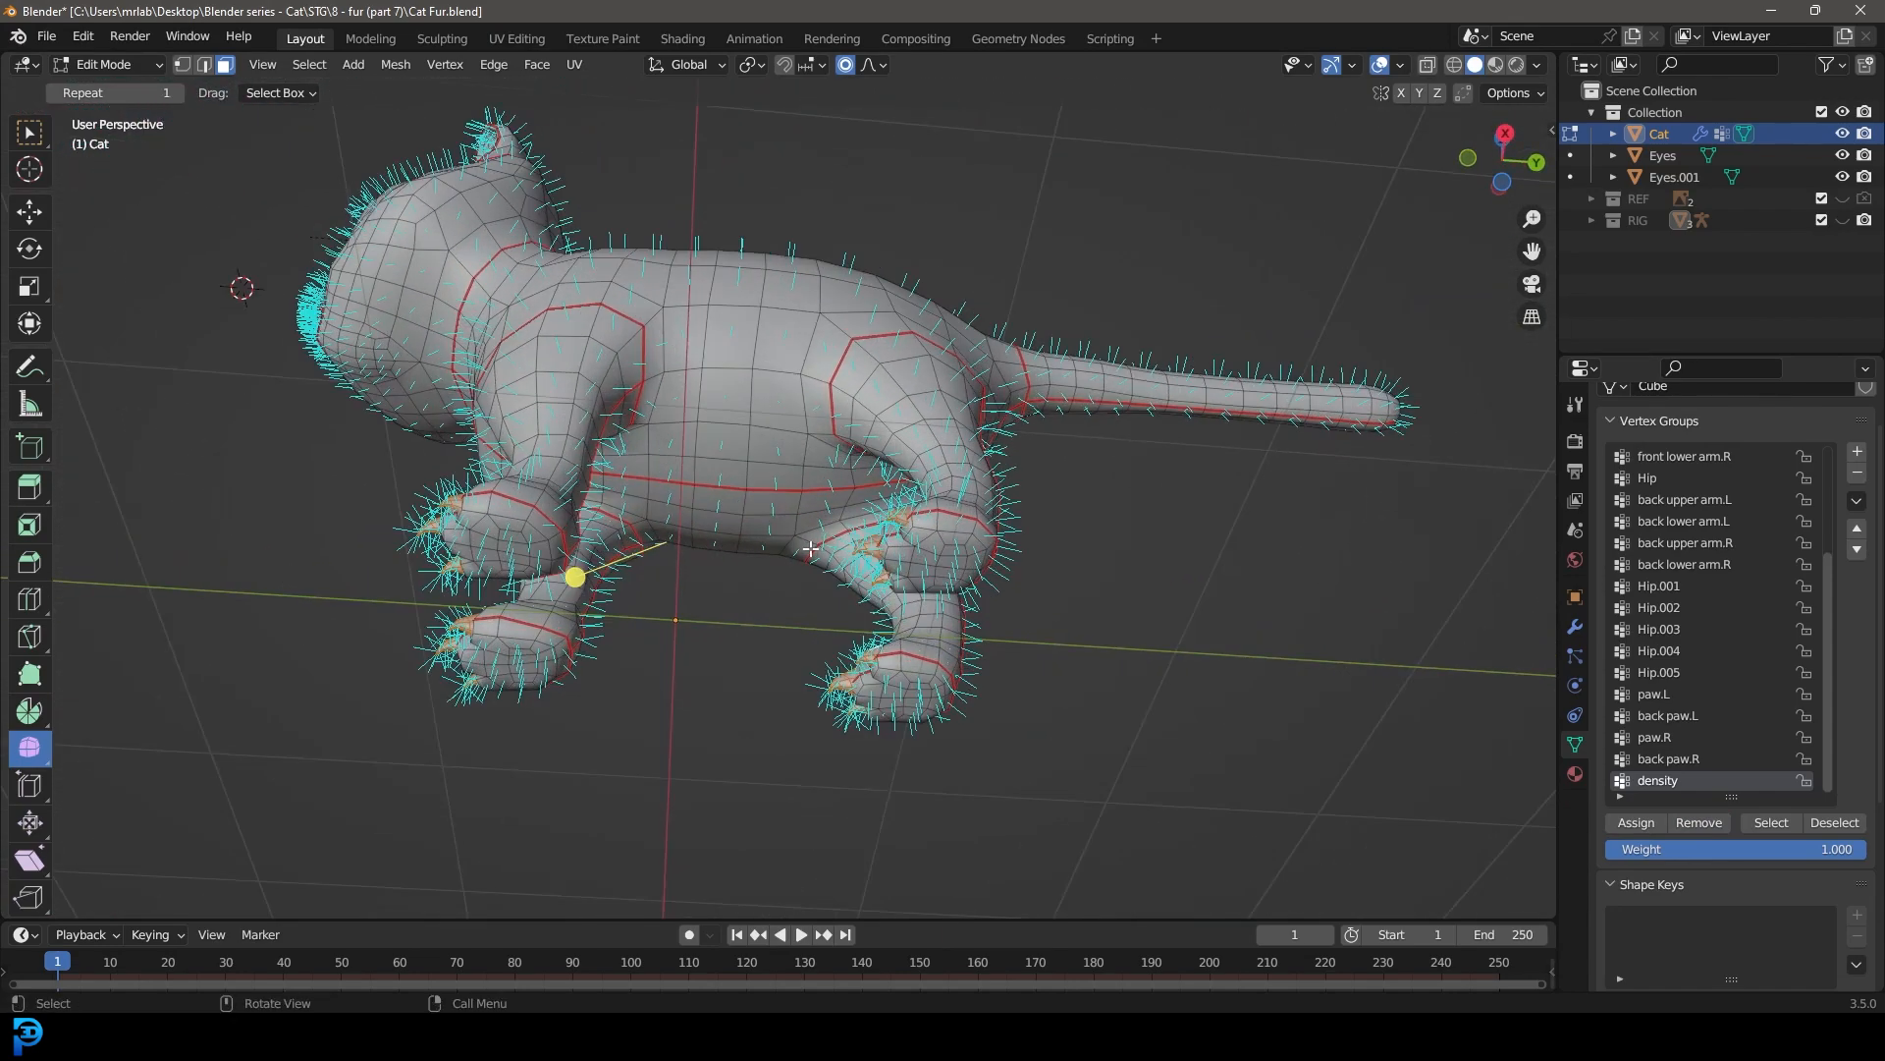
key(KP_3)
key(z)
click(644, 548)
scroll(395, 734, up, 2)
mouse_move(209, 776)
mouse_down()
mouse_move(1108, 632)
mouse_move(1221, 576)
mouse_move(1182, 589)
mouse_up()
key(z)
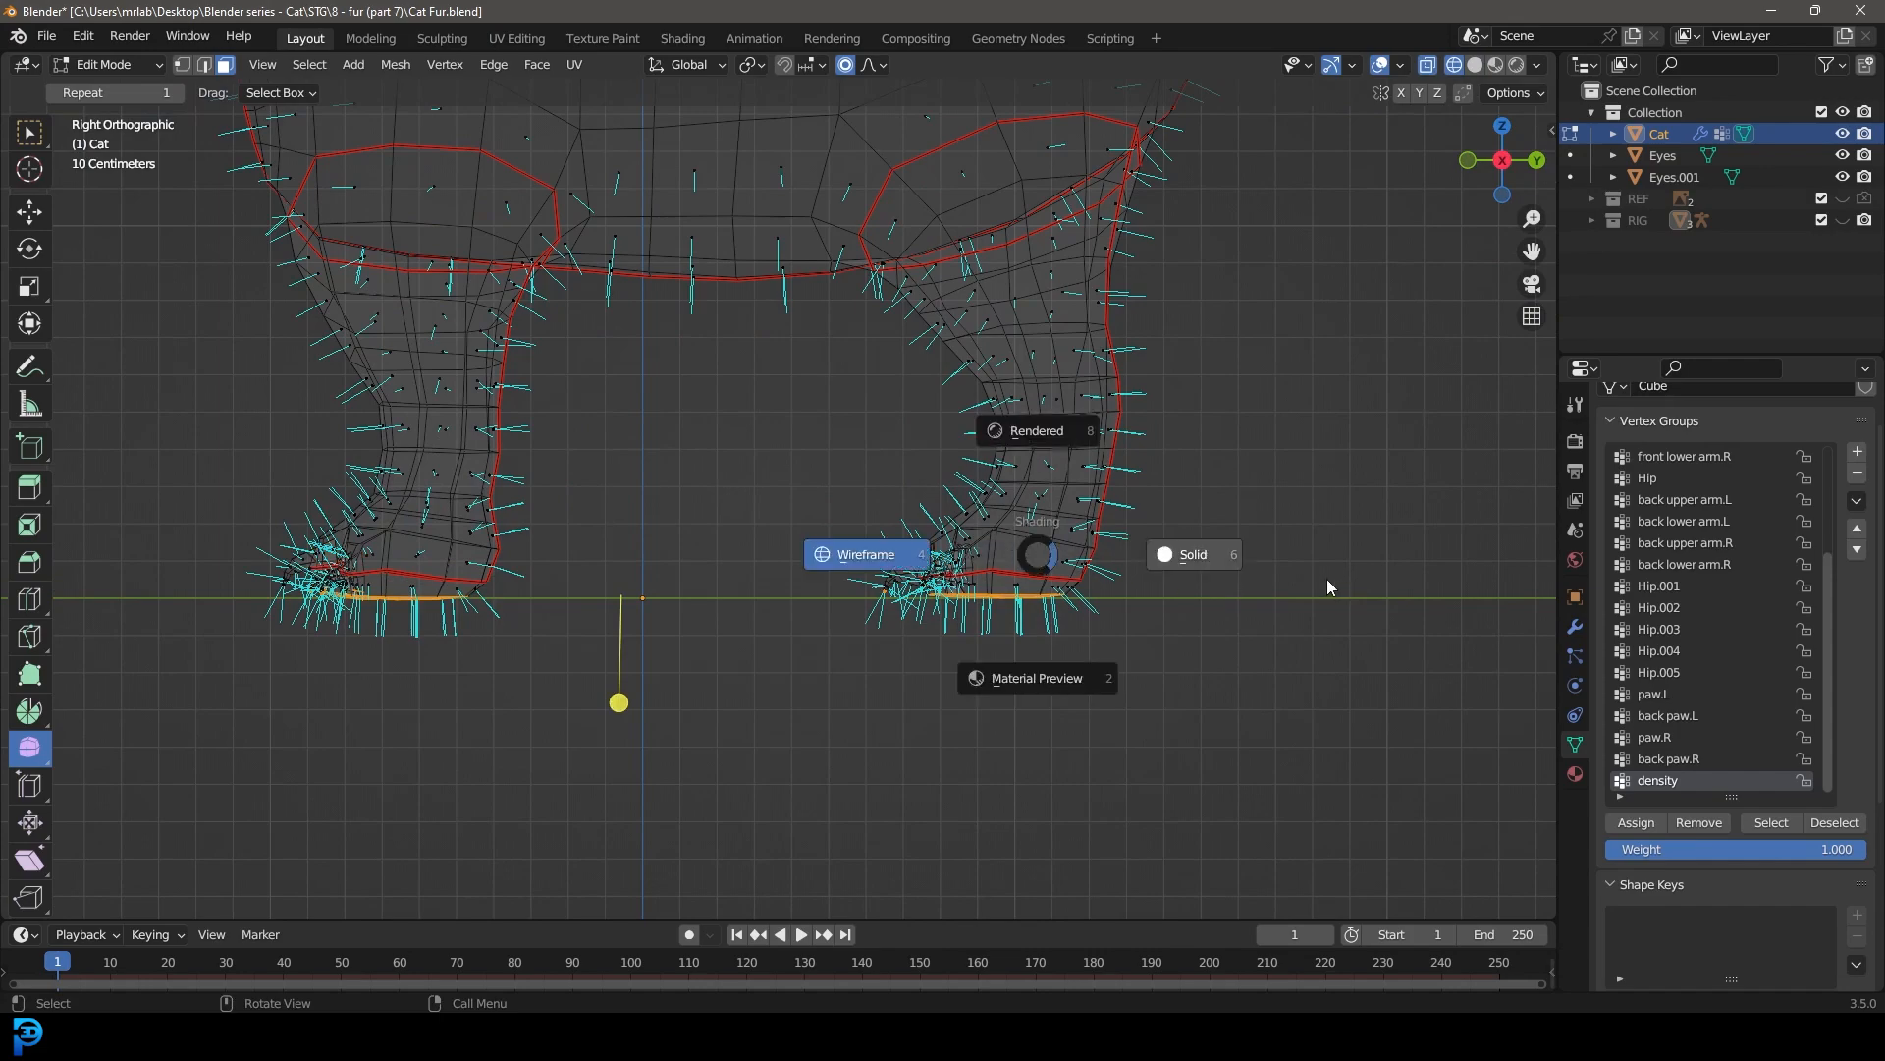
click(1330, 579)
scroll(1127, 620, down, 3)
middle_drag(1127, 620, 1169, 421)
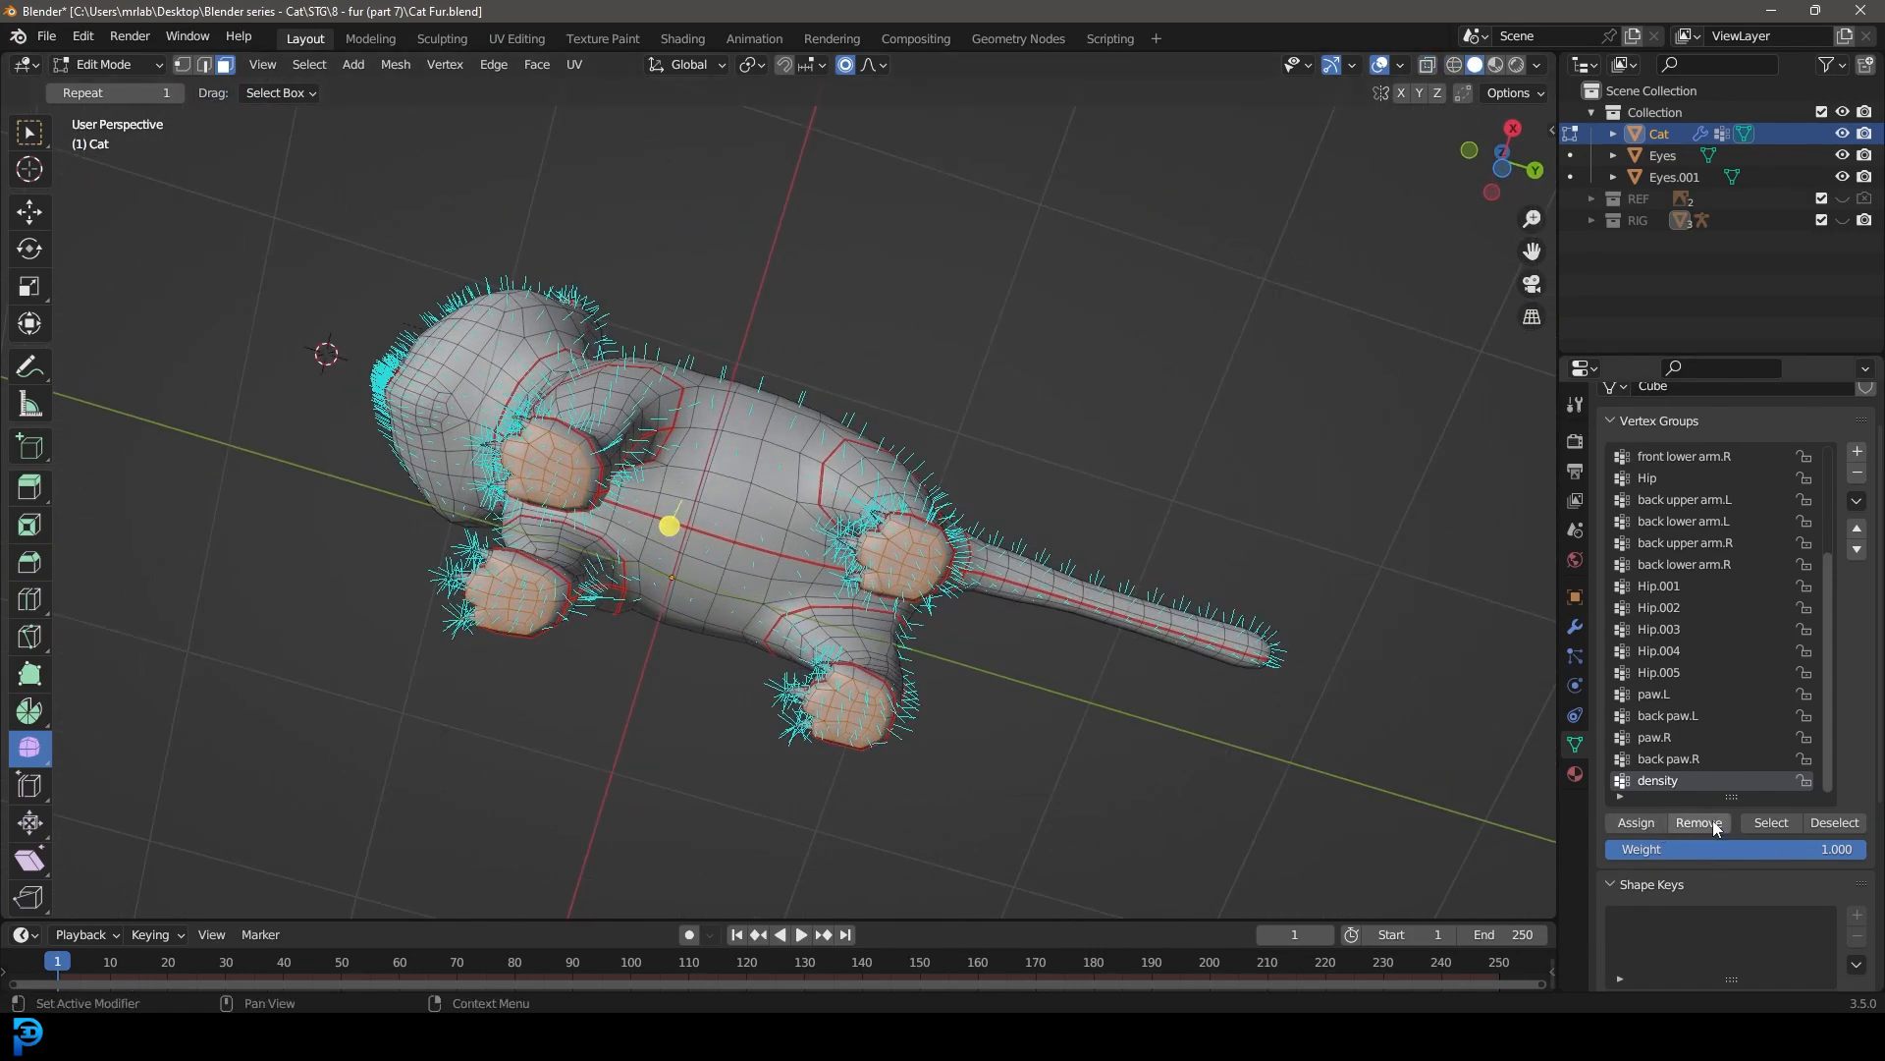
Step: Select a face on top of the cat's nose and grow the selection over the whole nose
middle_drag(702, 339, 747, 520)
scroll(746, 414, up, 4)
shift+middle_drag(491, 211, 851, 447)
scroll(851, 448, up, 4)
click(844, 414)
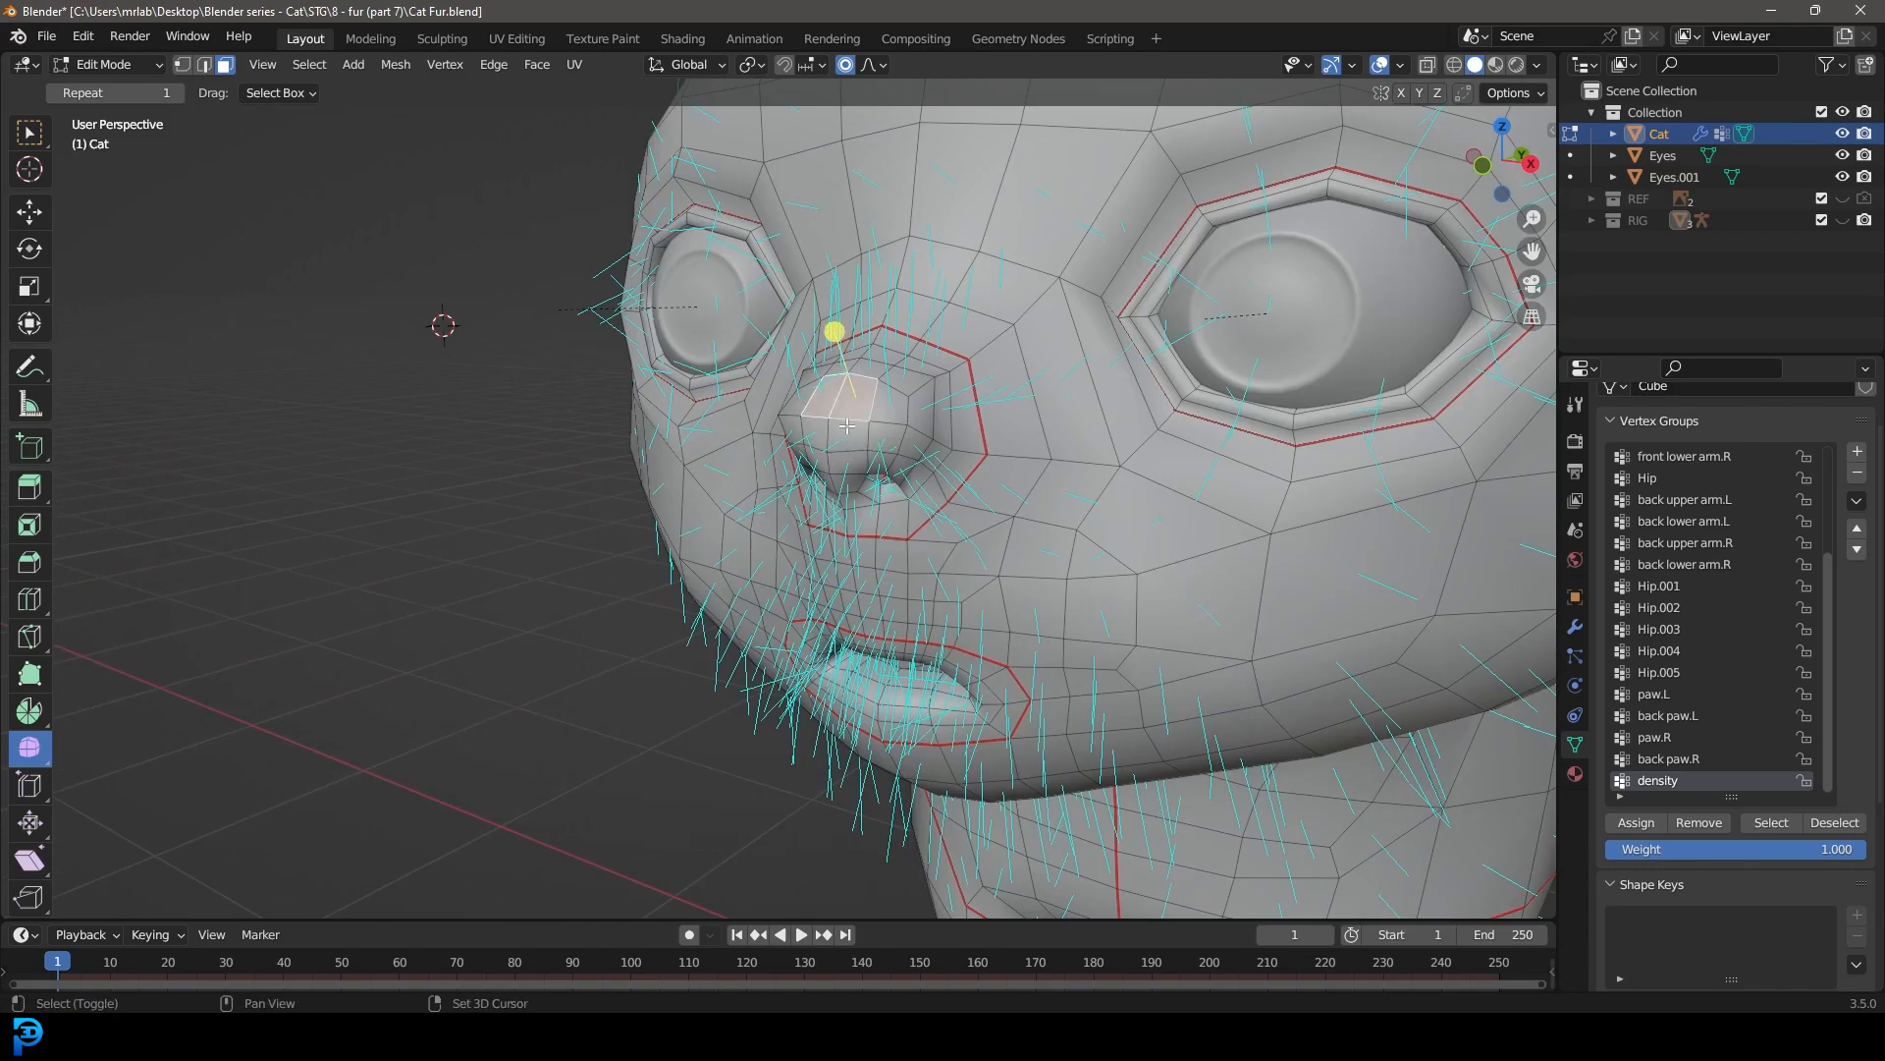
key(ctrl+KP_Add)
key(ctrl+KP_Add)
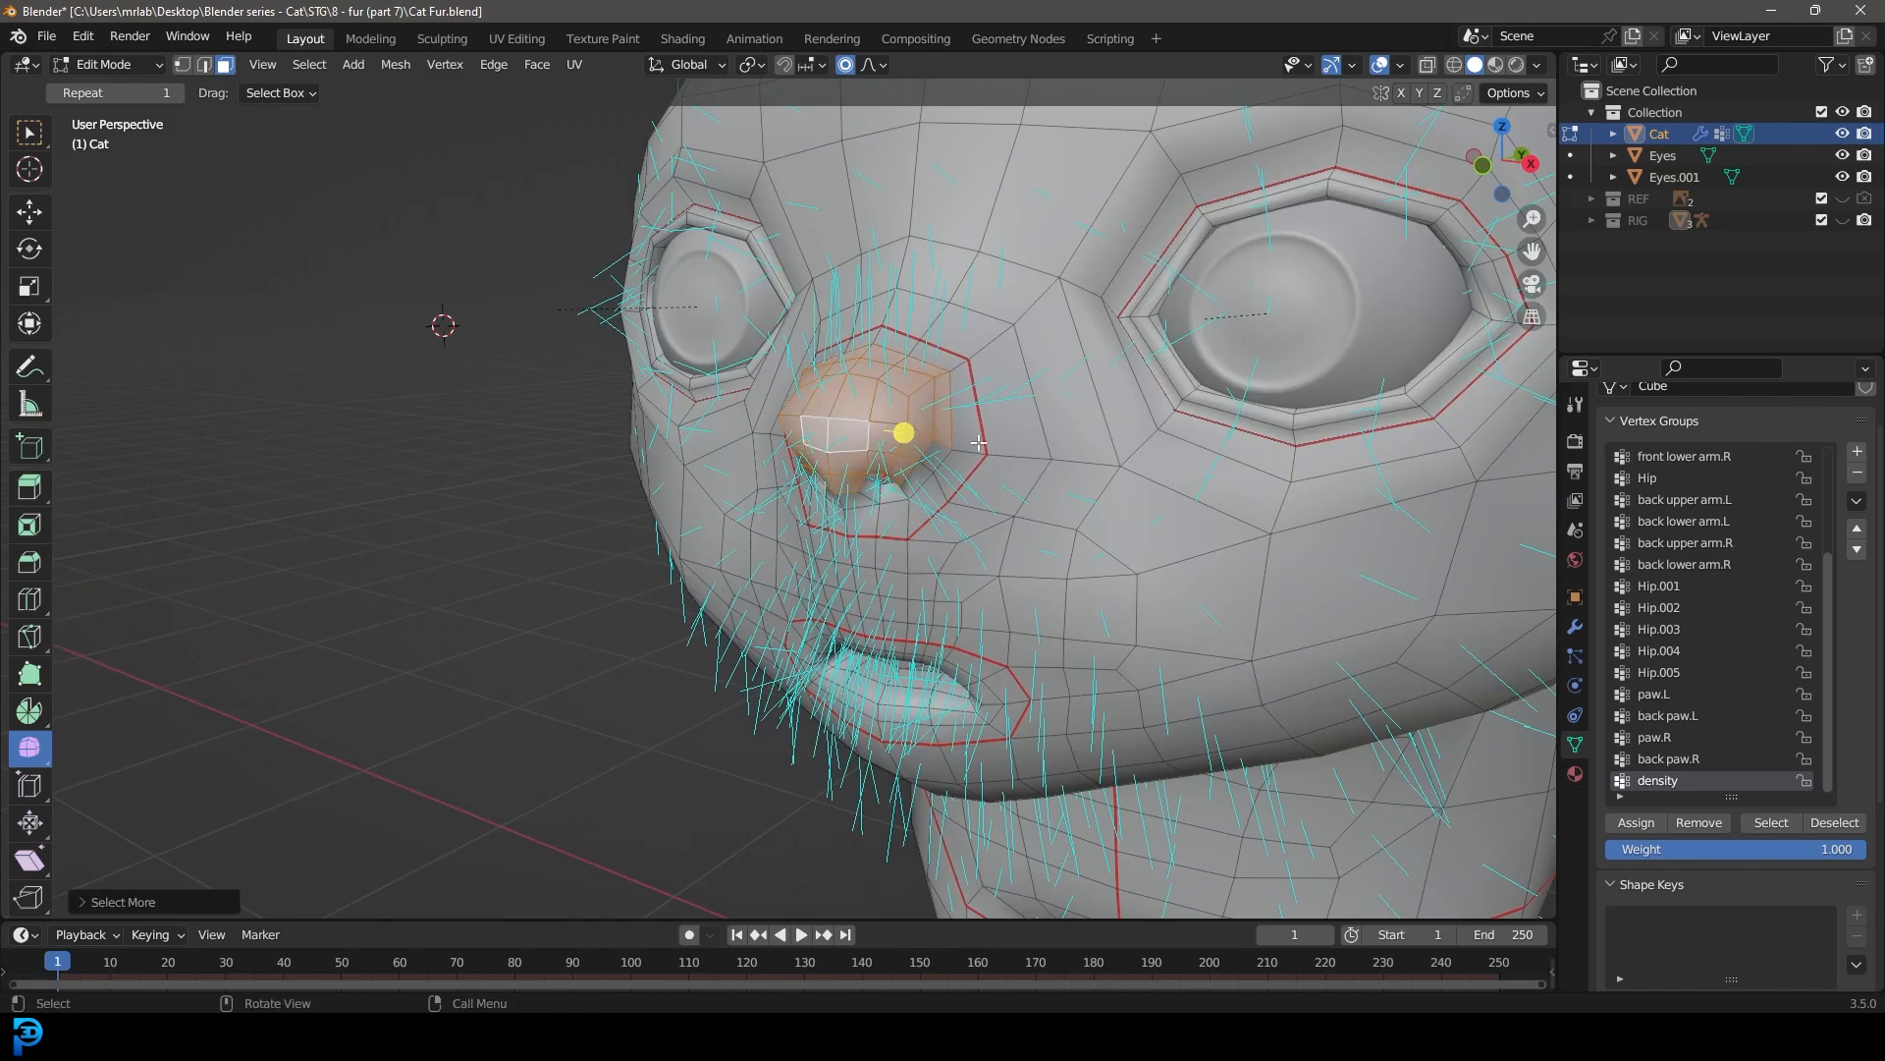
Step: Add the remaining faces under the nose around the nostrils and remove the nose from the density group
shift+click(932, 473)
shift+click(884, 497)
shift+click(863, 499)
scroll(864, 499, down, 4)
middle_drag(864, 499, 880, 477)
scroll(945, 557, up, 4)
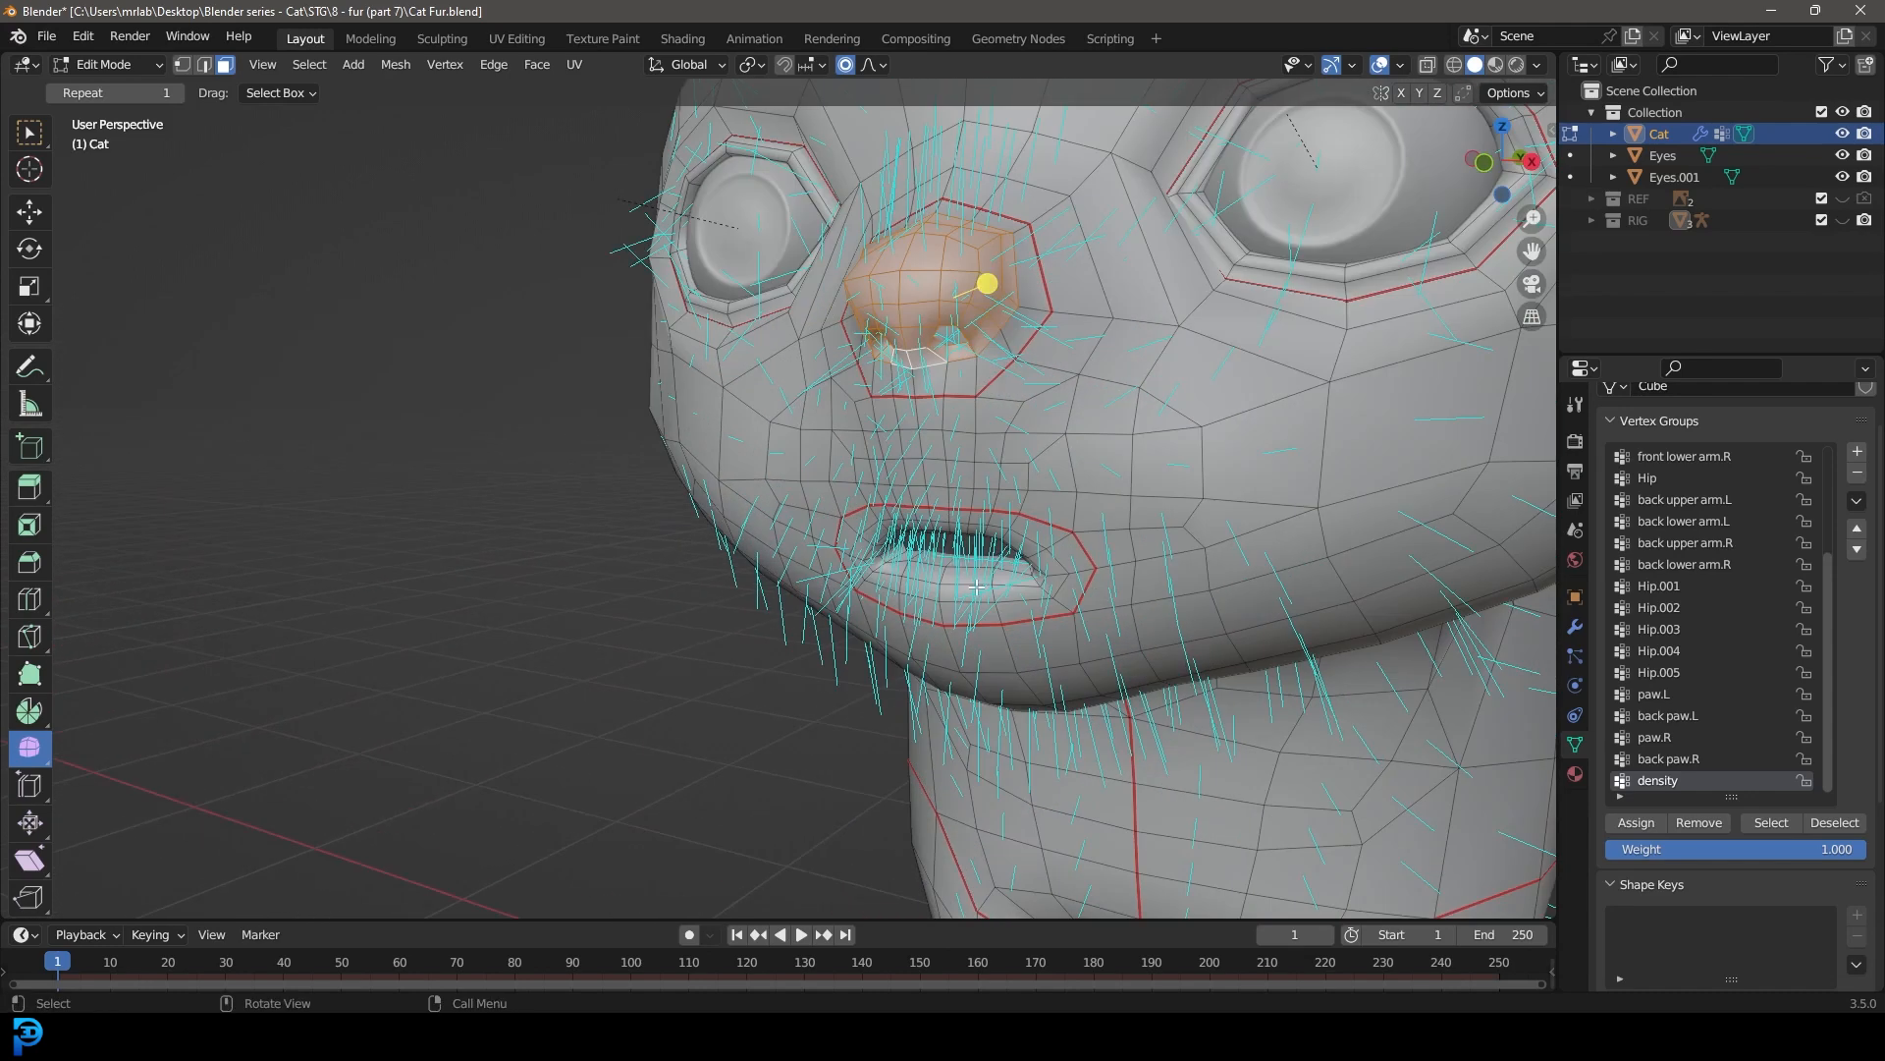
click(1702, 831)
Step: Clear the selection, select the faces of the lower lip and inner mouth, and remove them from the density group
shift+middle_drag(1103, 622, 1051, 654)
scroll(1051, 654, up, 2)
key(alt+a)
alt+click(1022, 654)
key(ctrl+KP_Add)
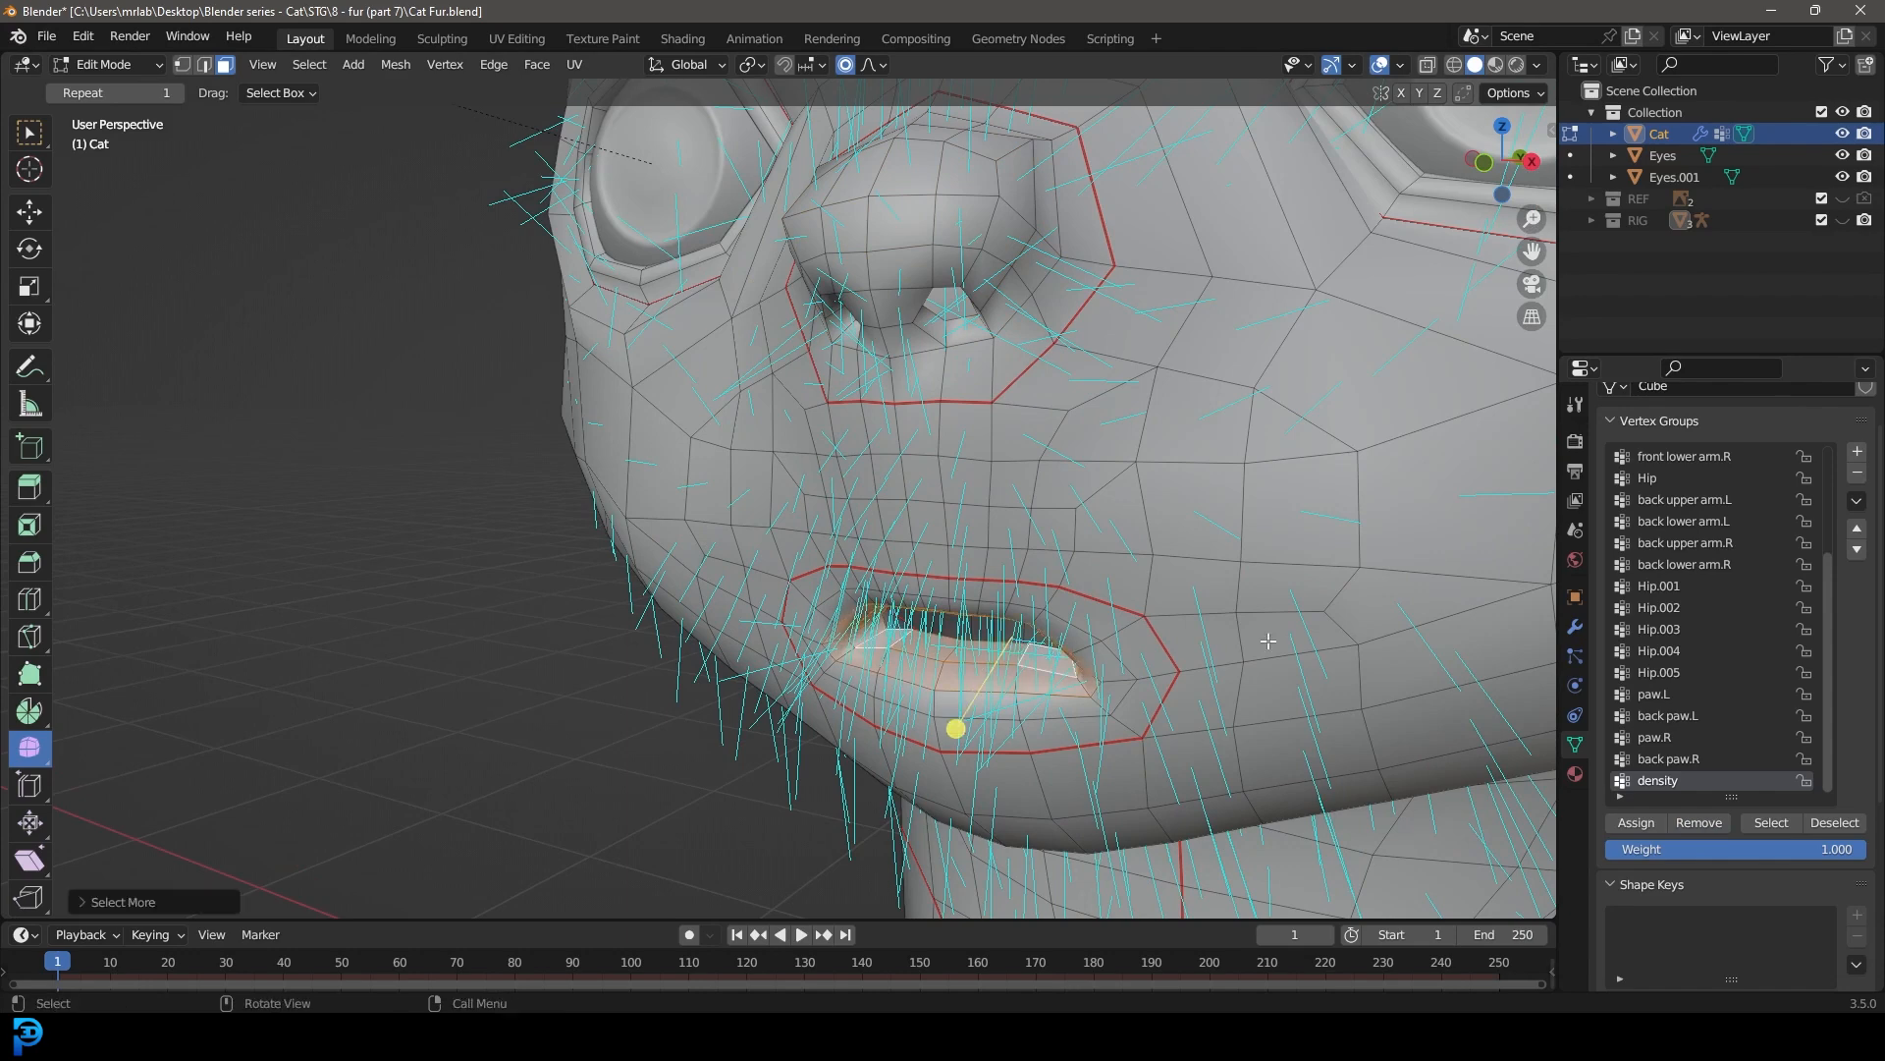
click(1702, 823)
Step: Return to Object Mode and assign the density vertex group as the Fur particle system's Density
scroll(952, 446, down, 8)
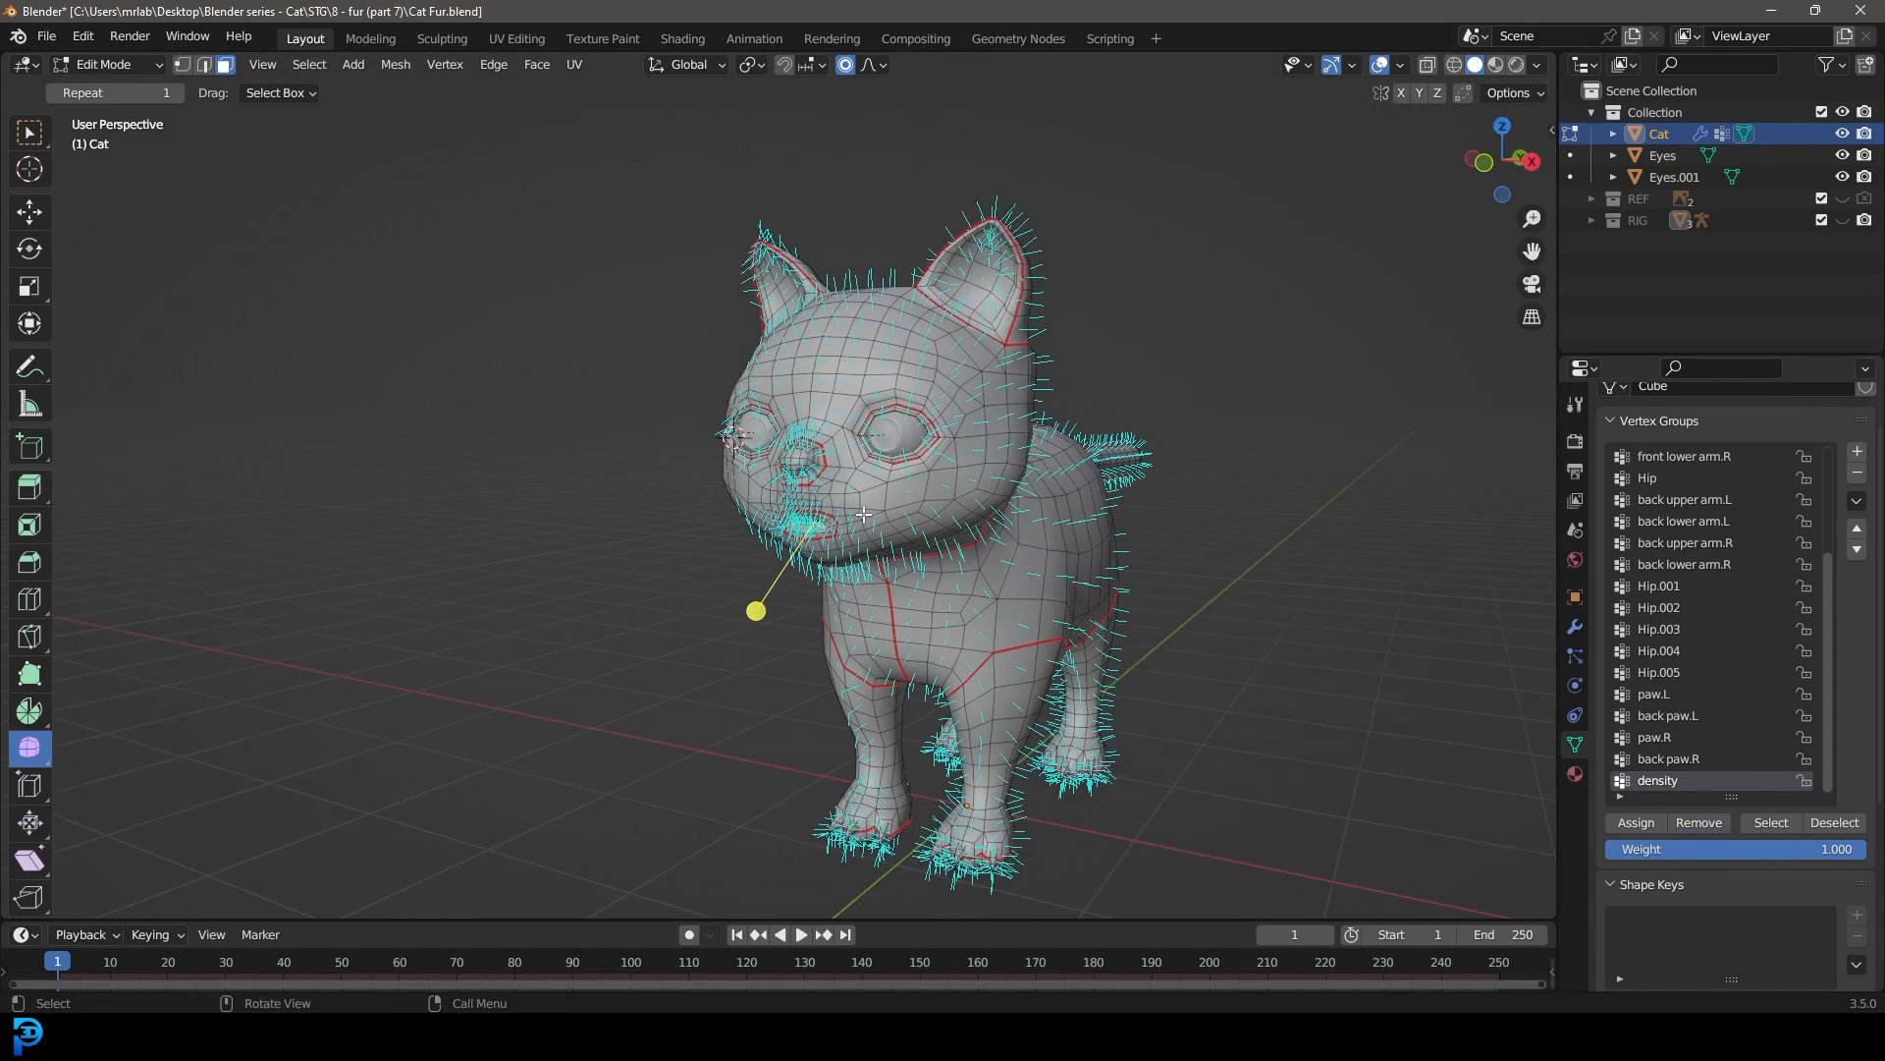
key(Tab)
middle_drag(951, 446, 982, 473)
click(1575, 656)
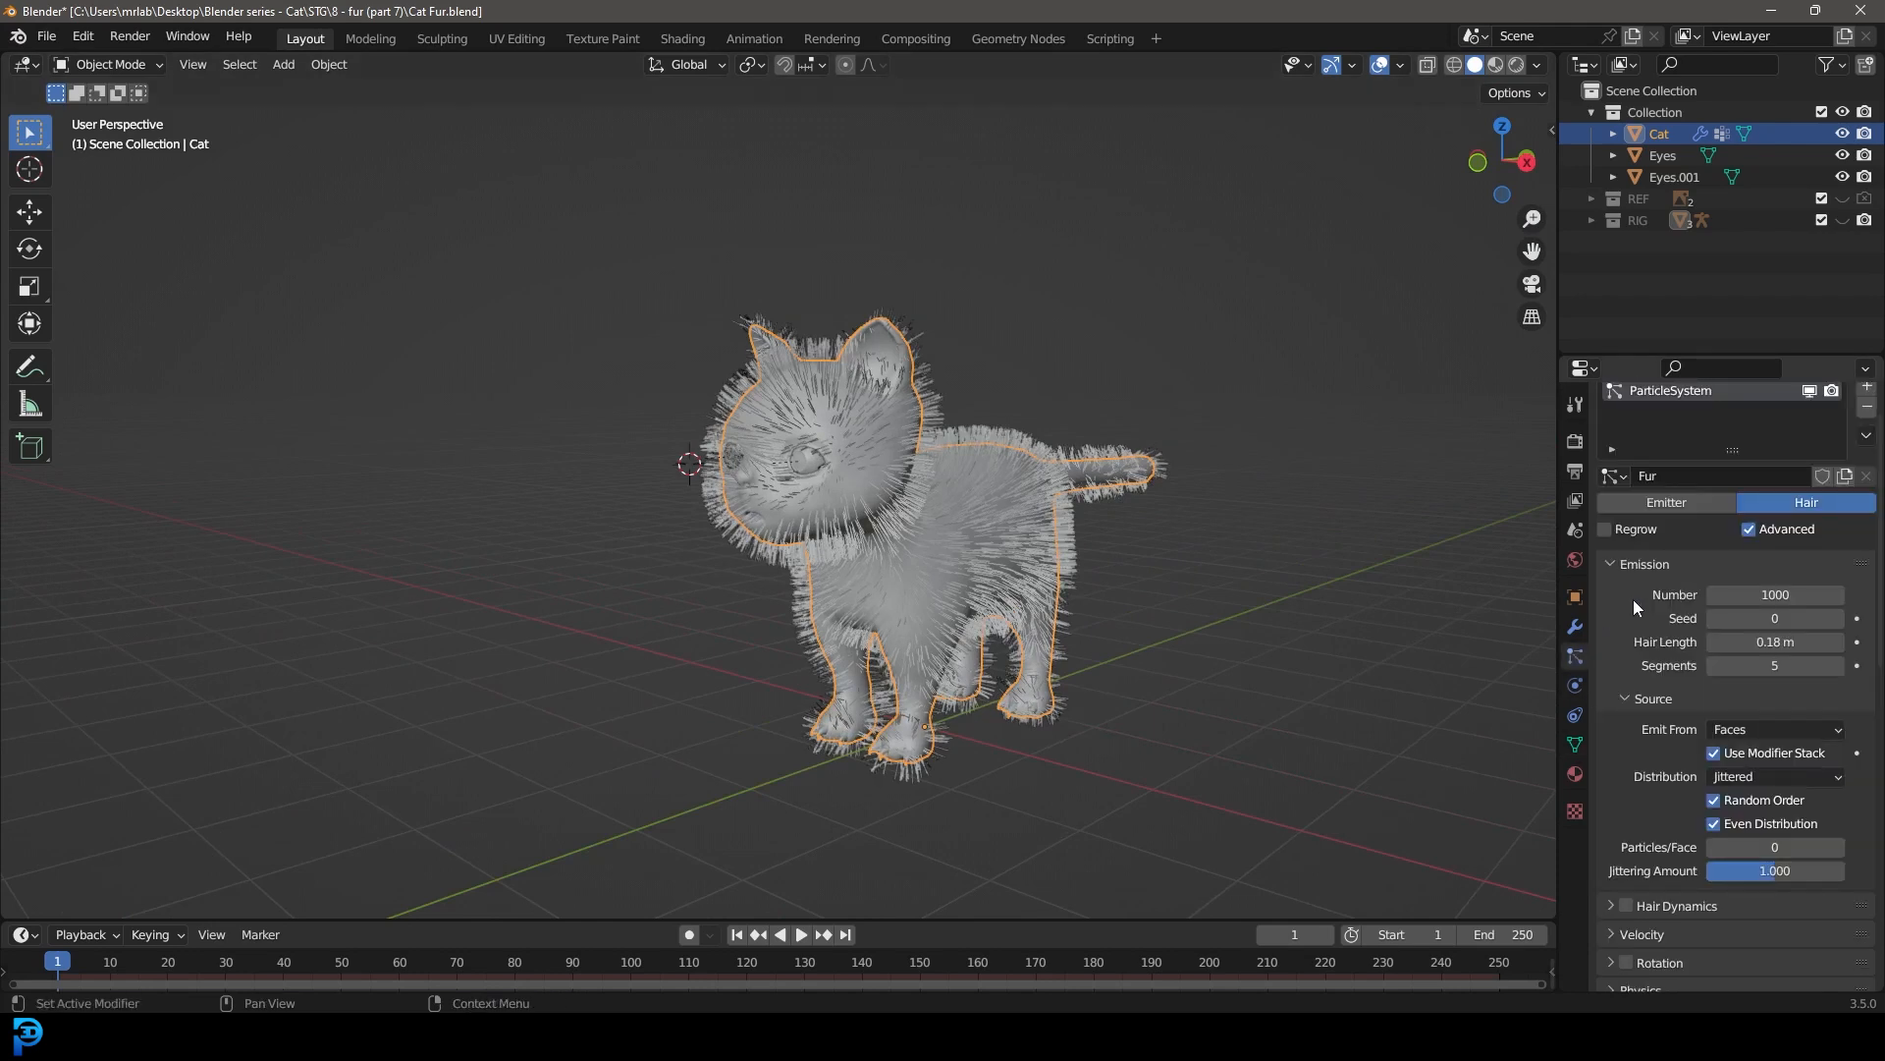
scroll(1664, 619, down, 8)
scroll(1659, 688, down, 1)
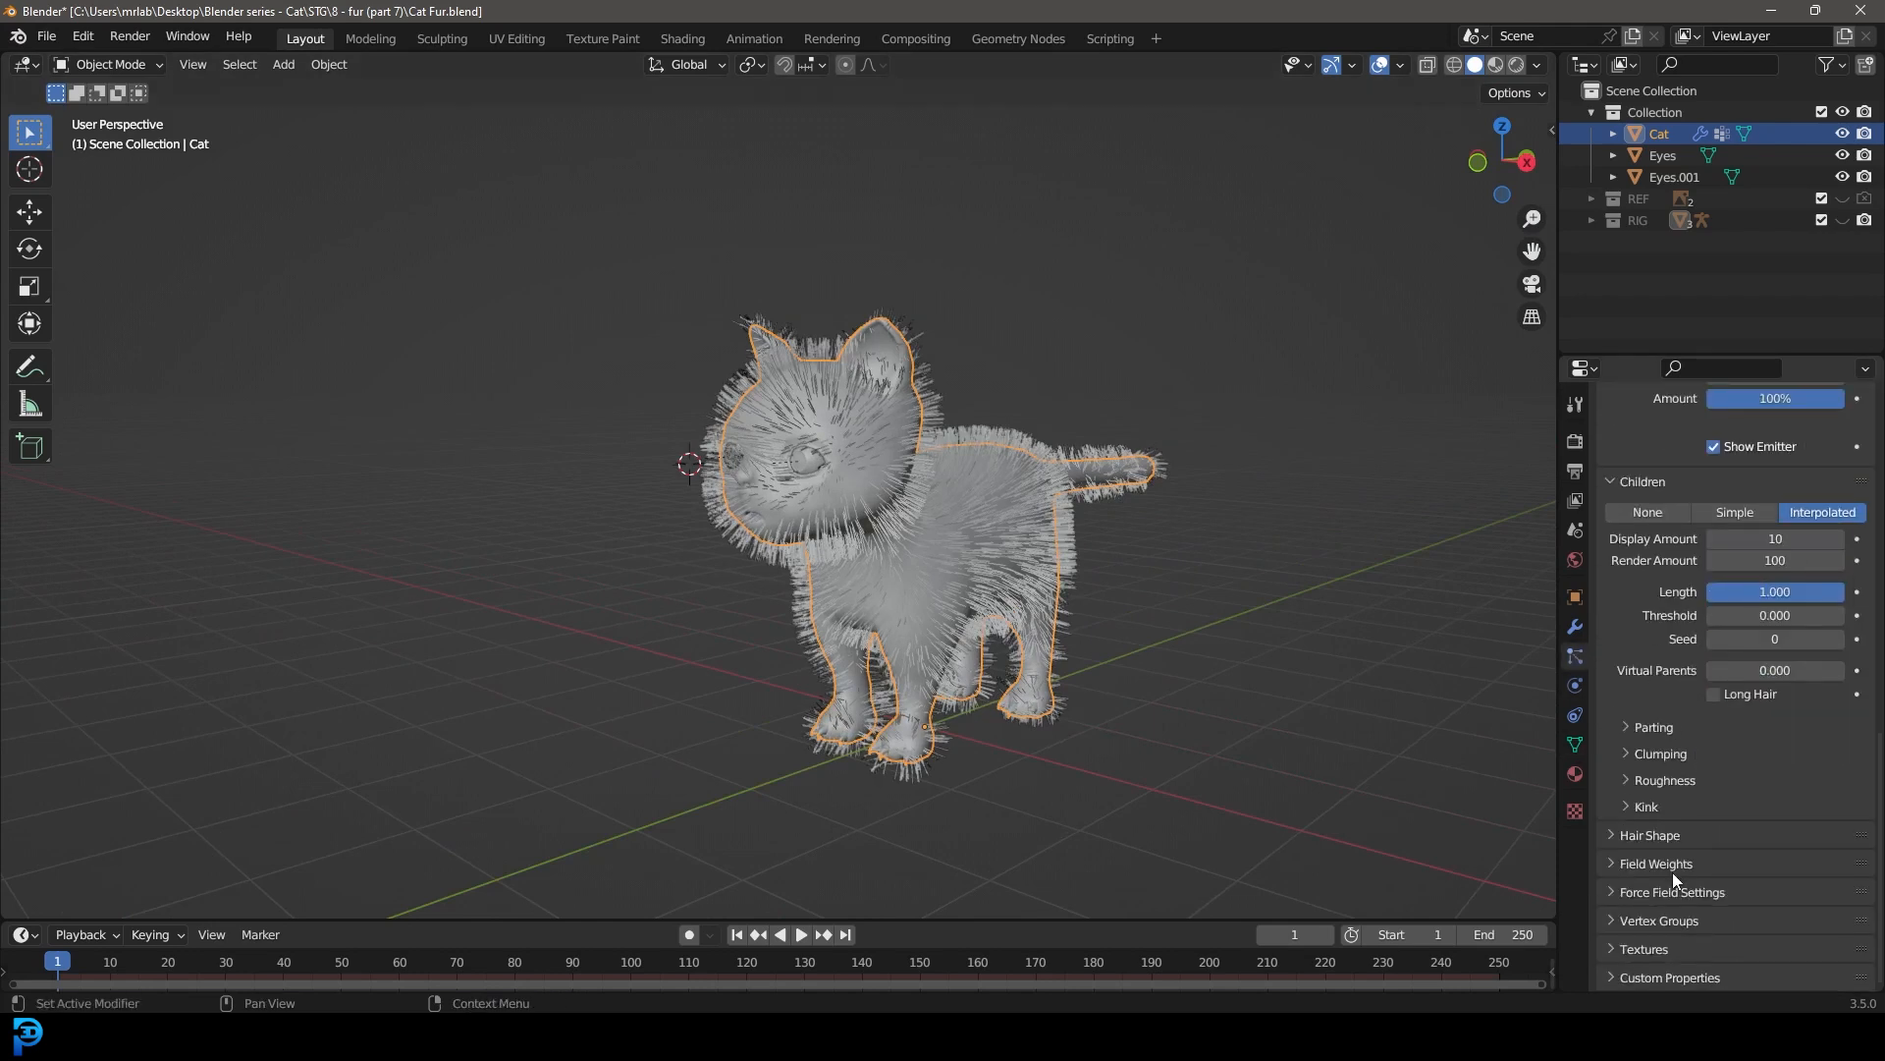
click(1698, 919)
scroll(1675, 884, down, 3)
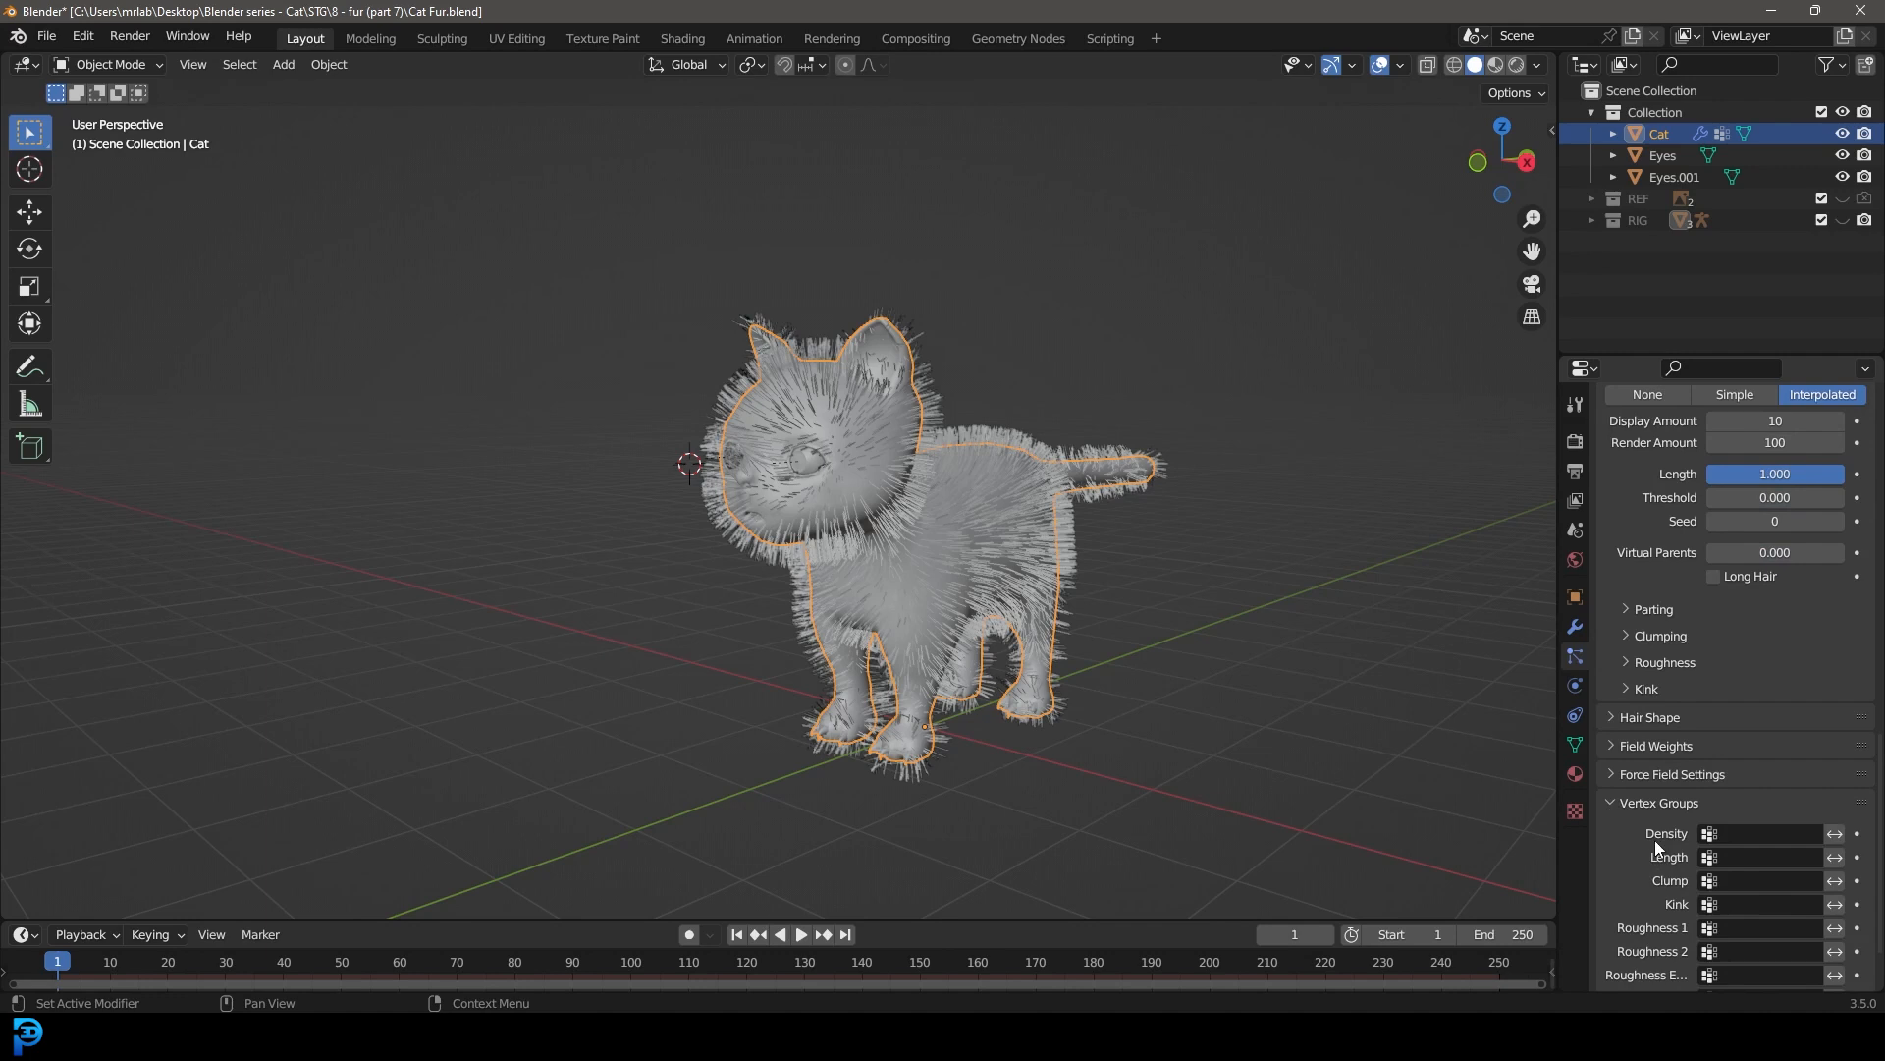
click(1748, 833)
scroll(1725, 770, down, 4)
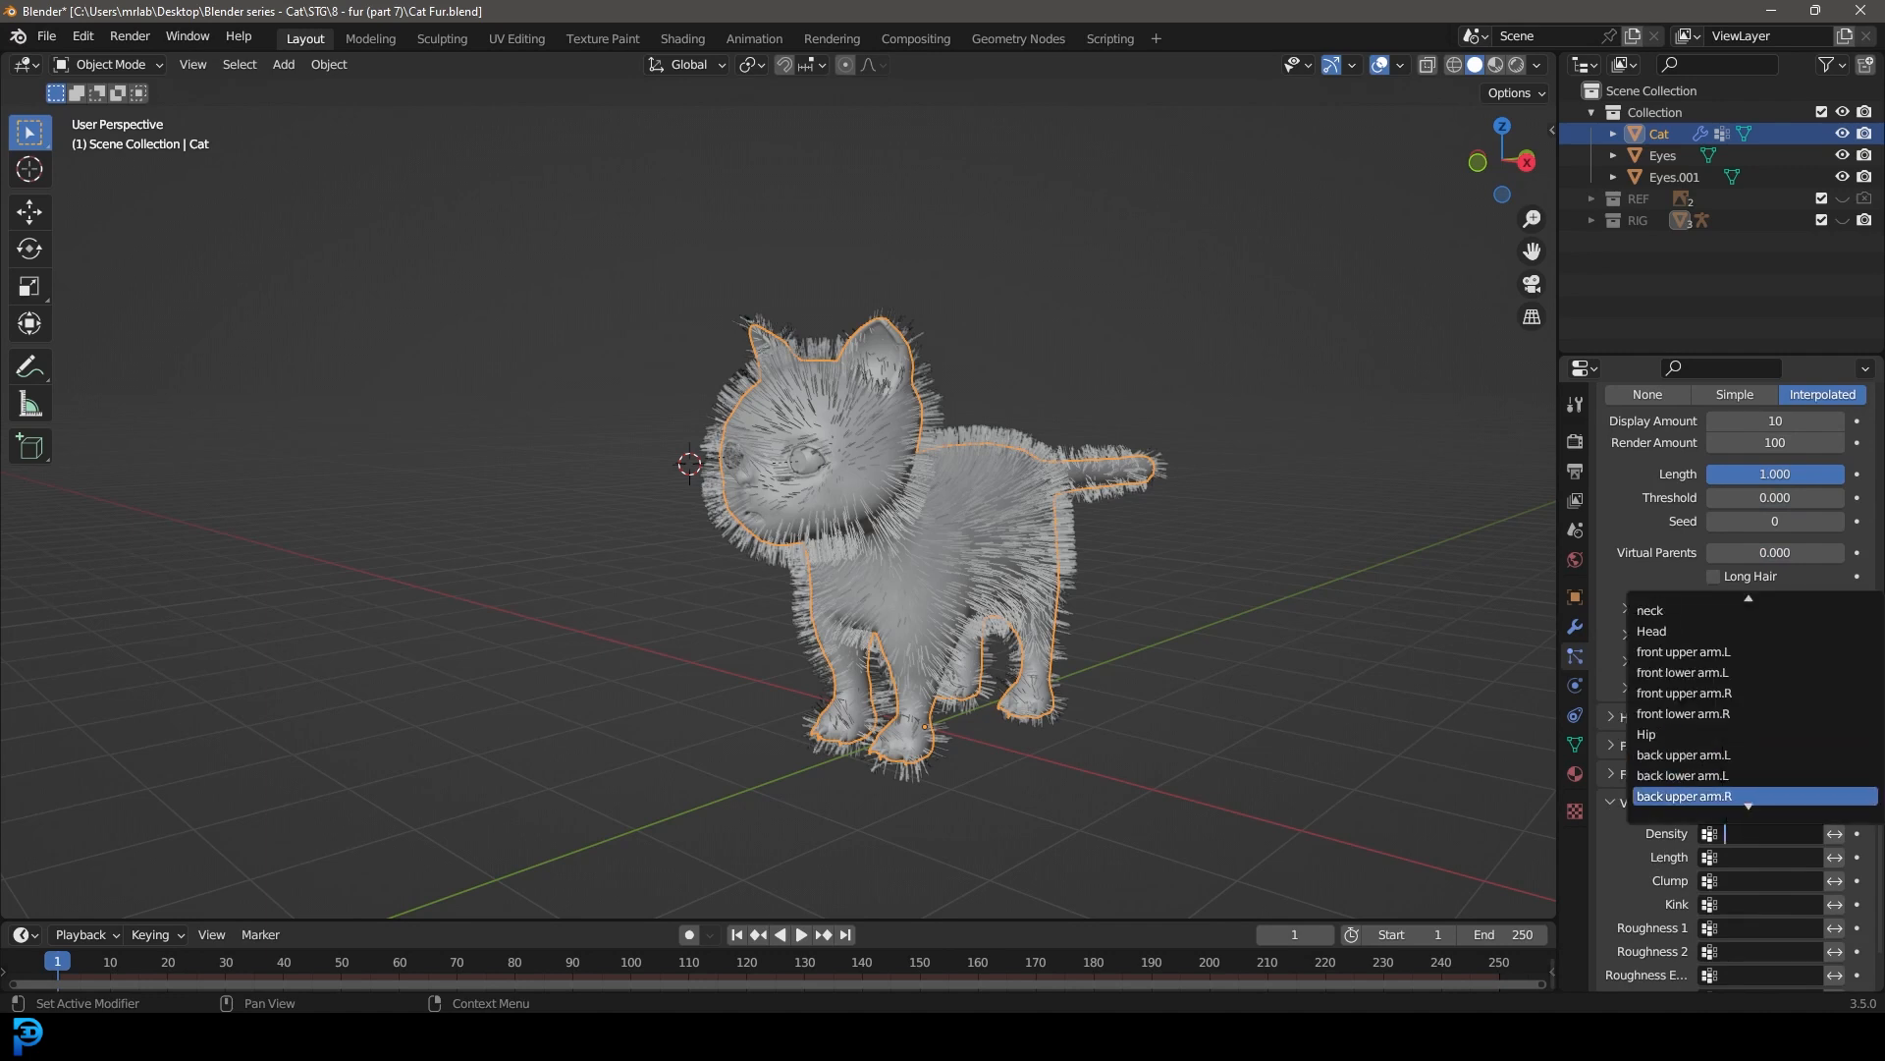
text(d)
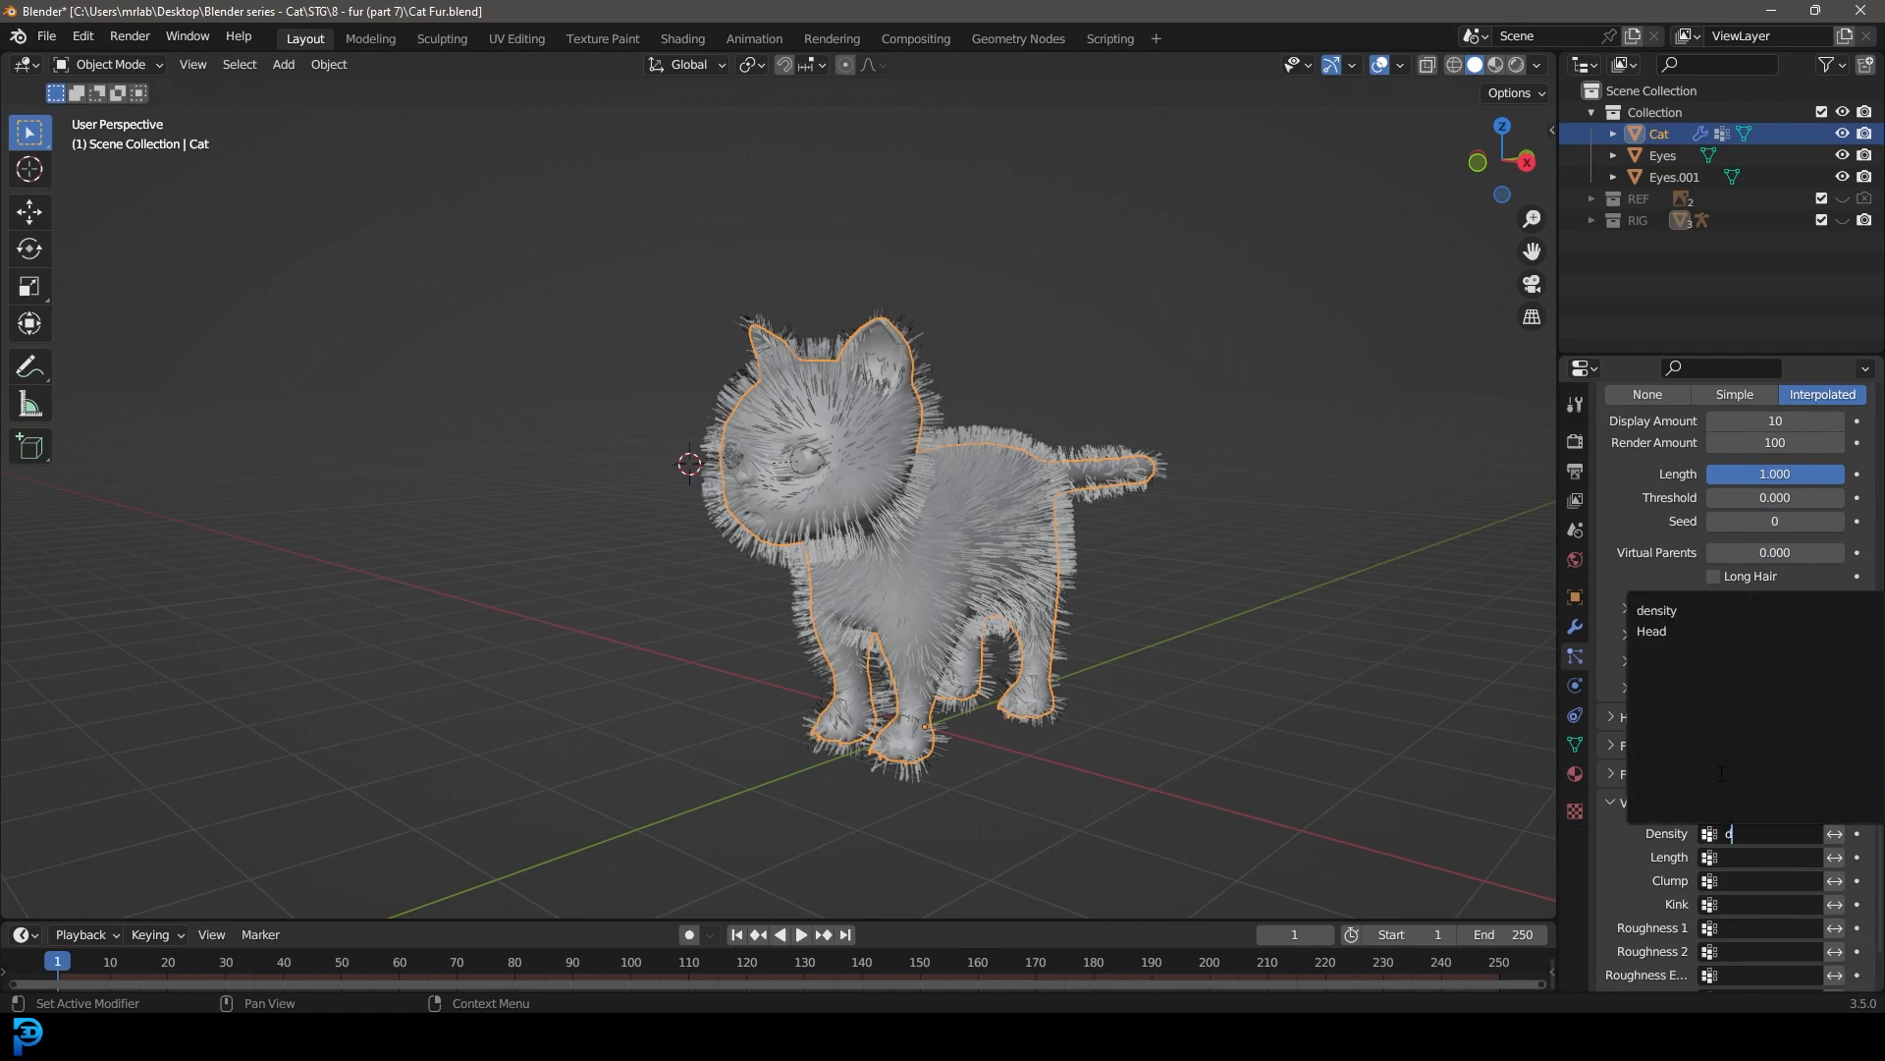
click(1678, 610)
Step: Inspect the density group's weights on the cat in Weight Paint mode, then return to Object Mode
scroll(836, 517, up, 4)
middle_drag(836, 517, 944, 528)
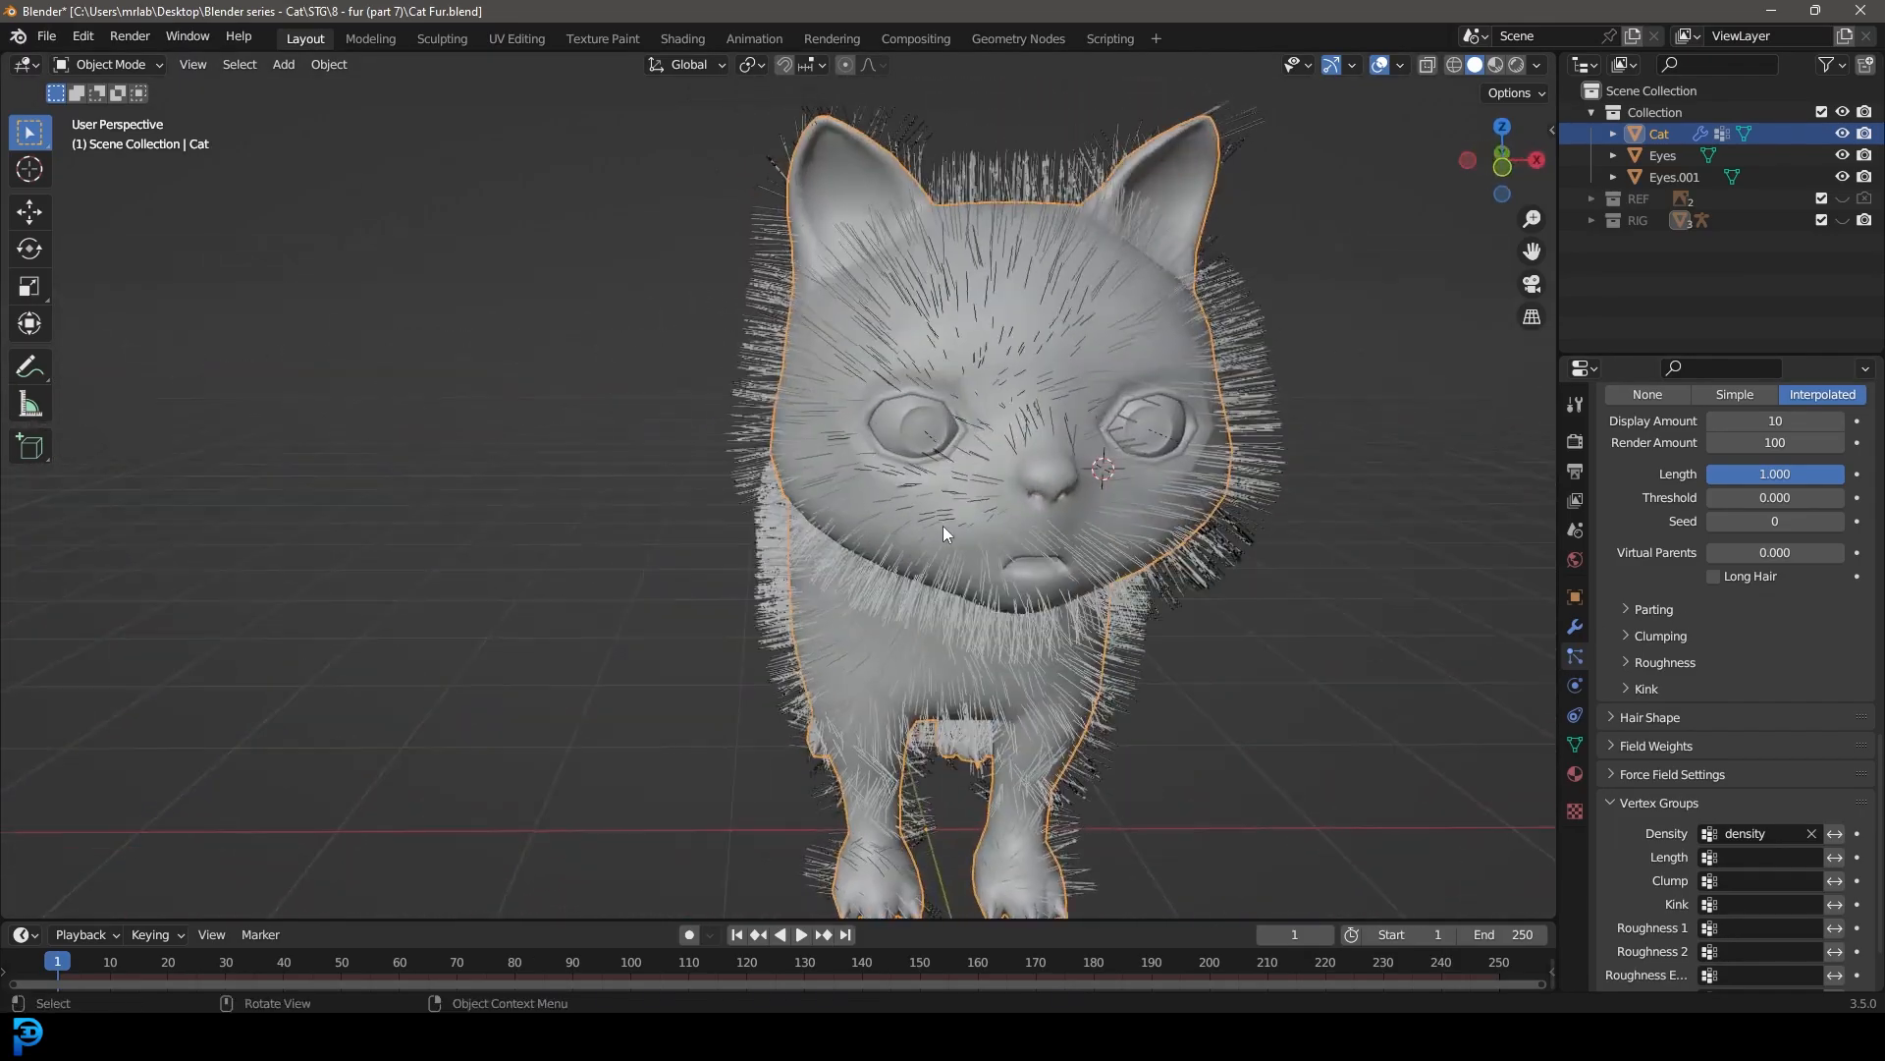
click(116, 66)
click(116, 183)
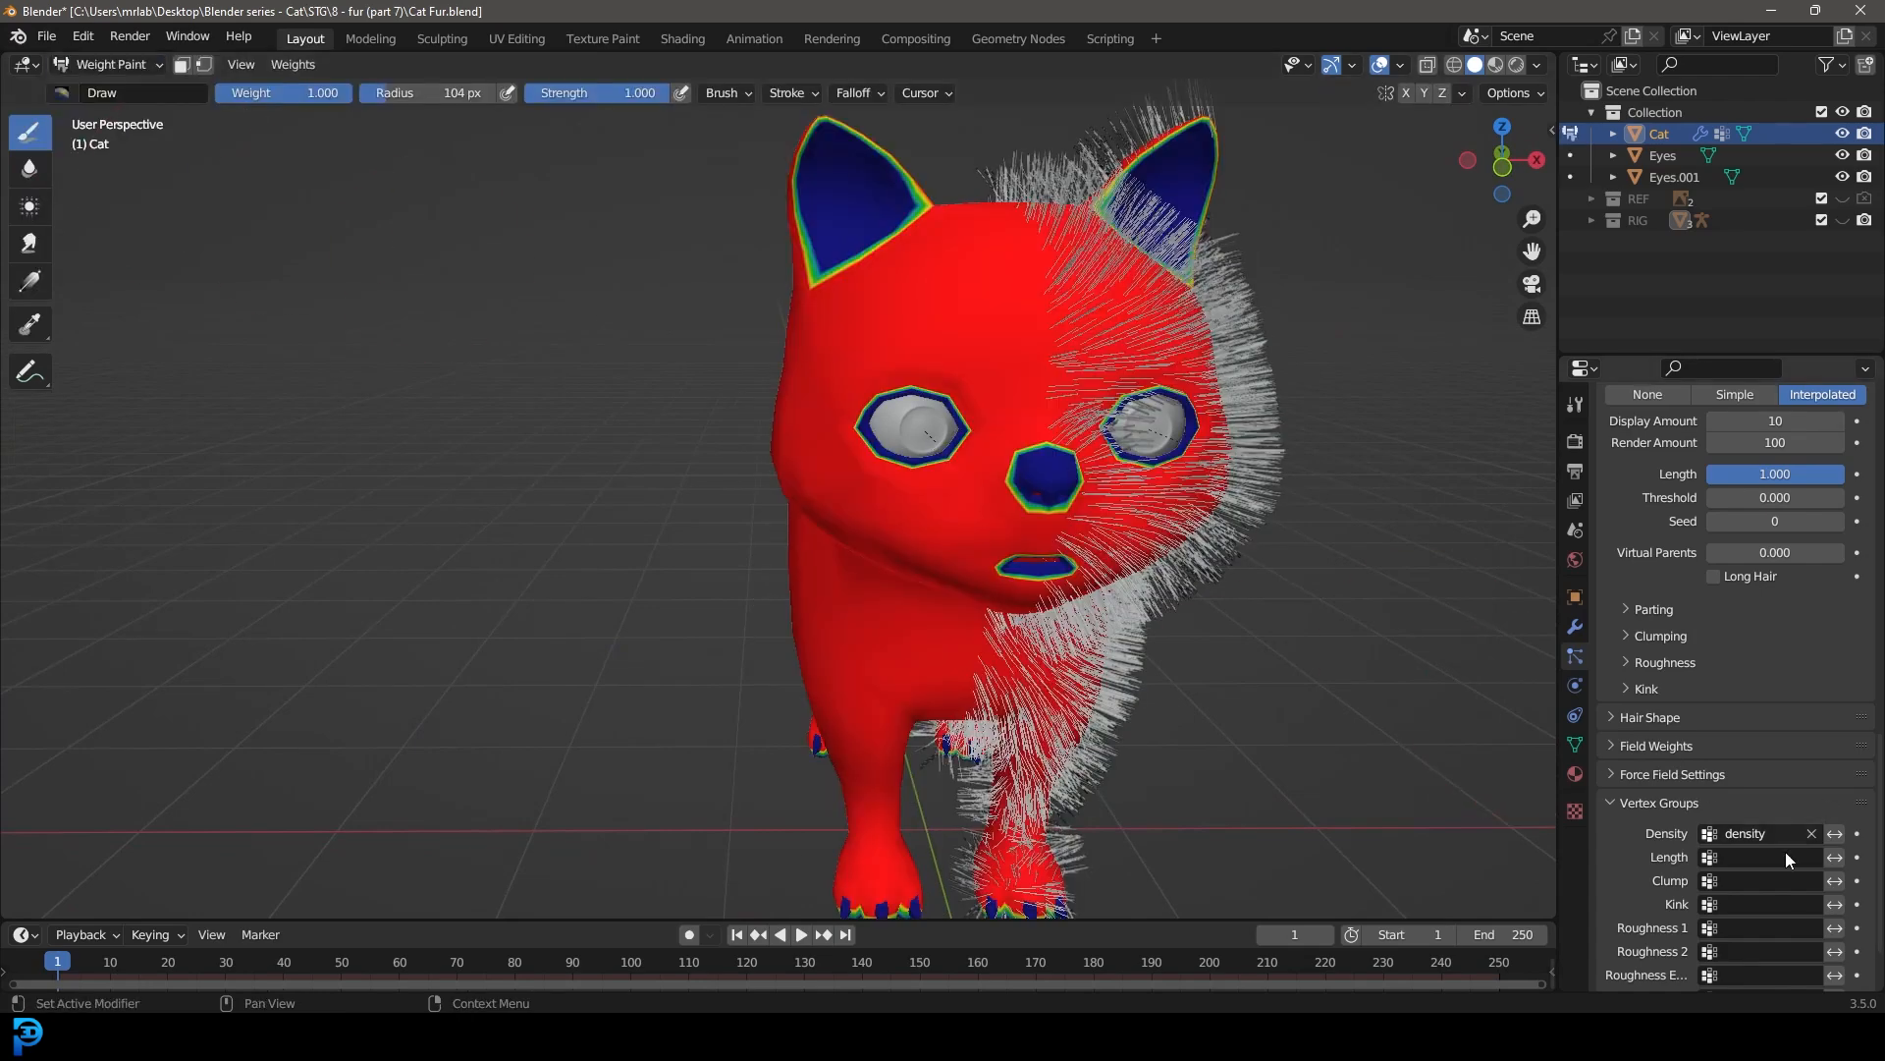
click(1577, 745)
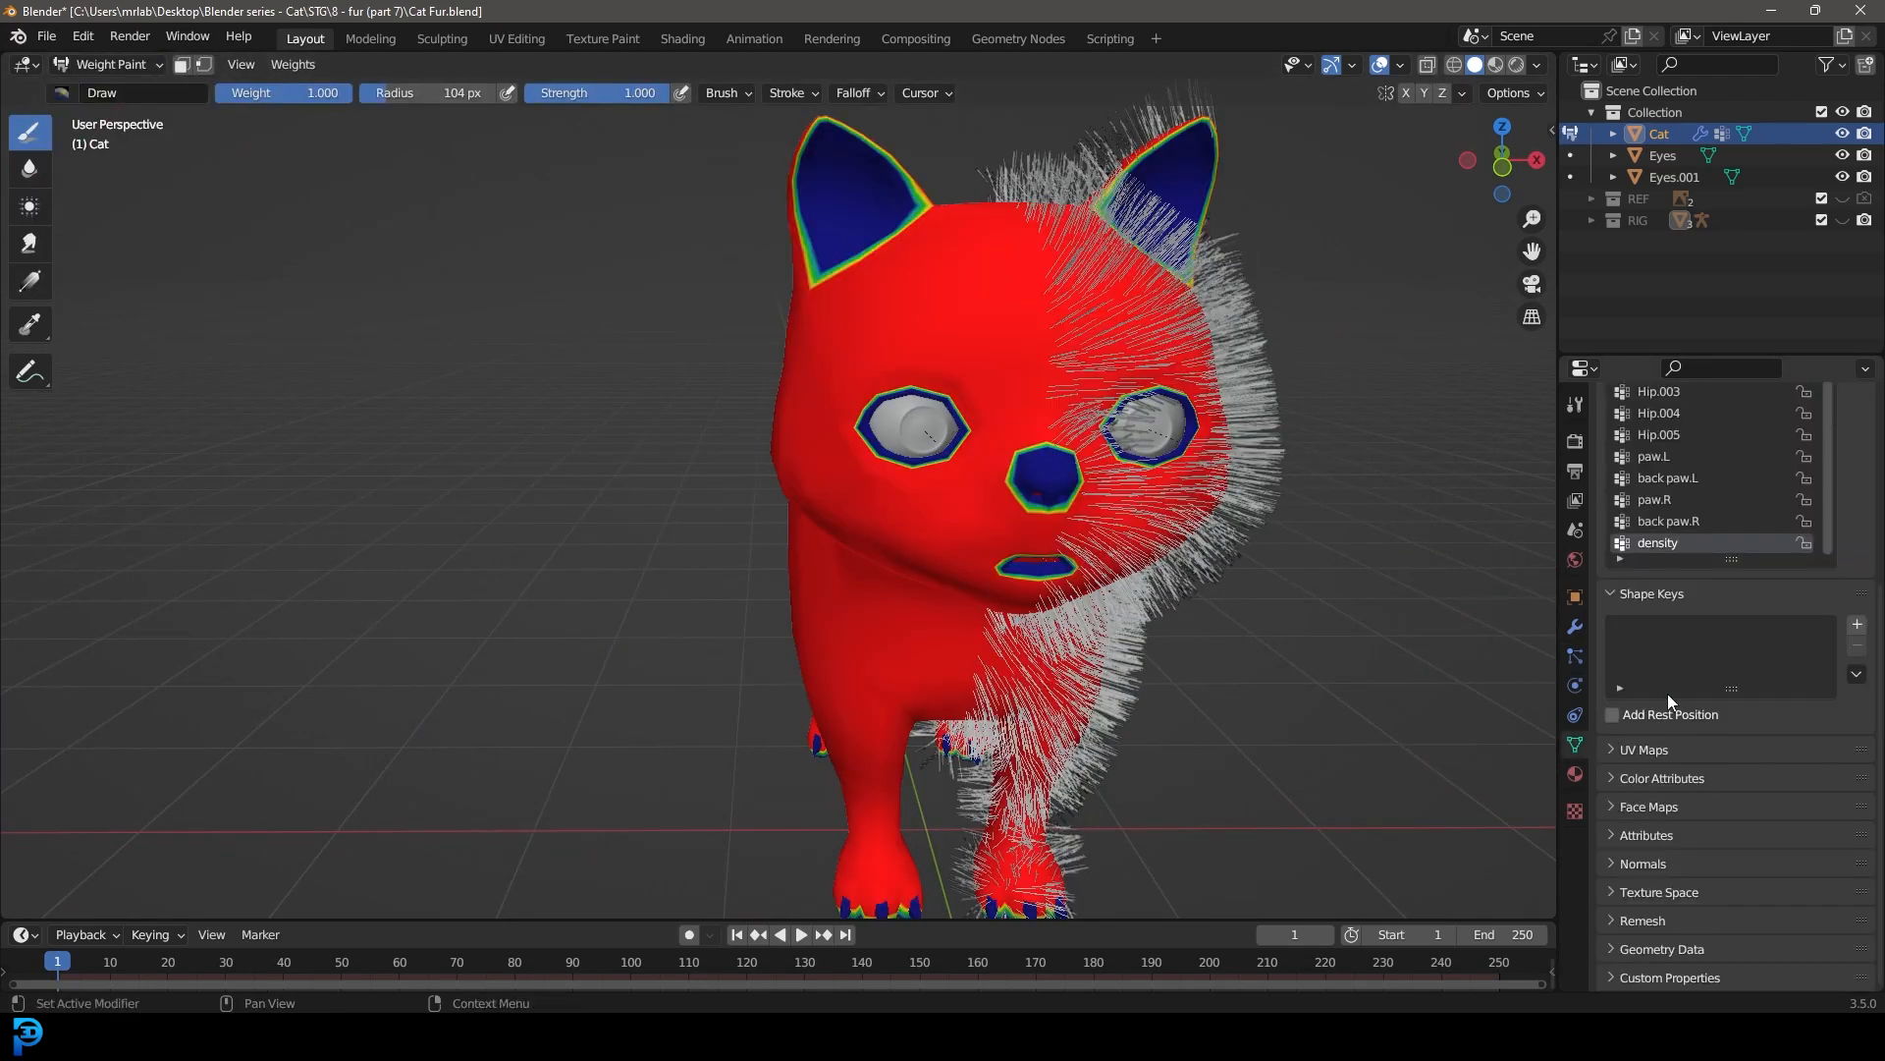
scroll(1242, 542, down, 5)
middle_drag(1242, 542, 1217, 598)
scroll(1217, 598, up, 4)
middle_drag(704, 399, 875, 376)
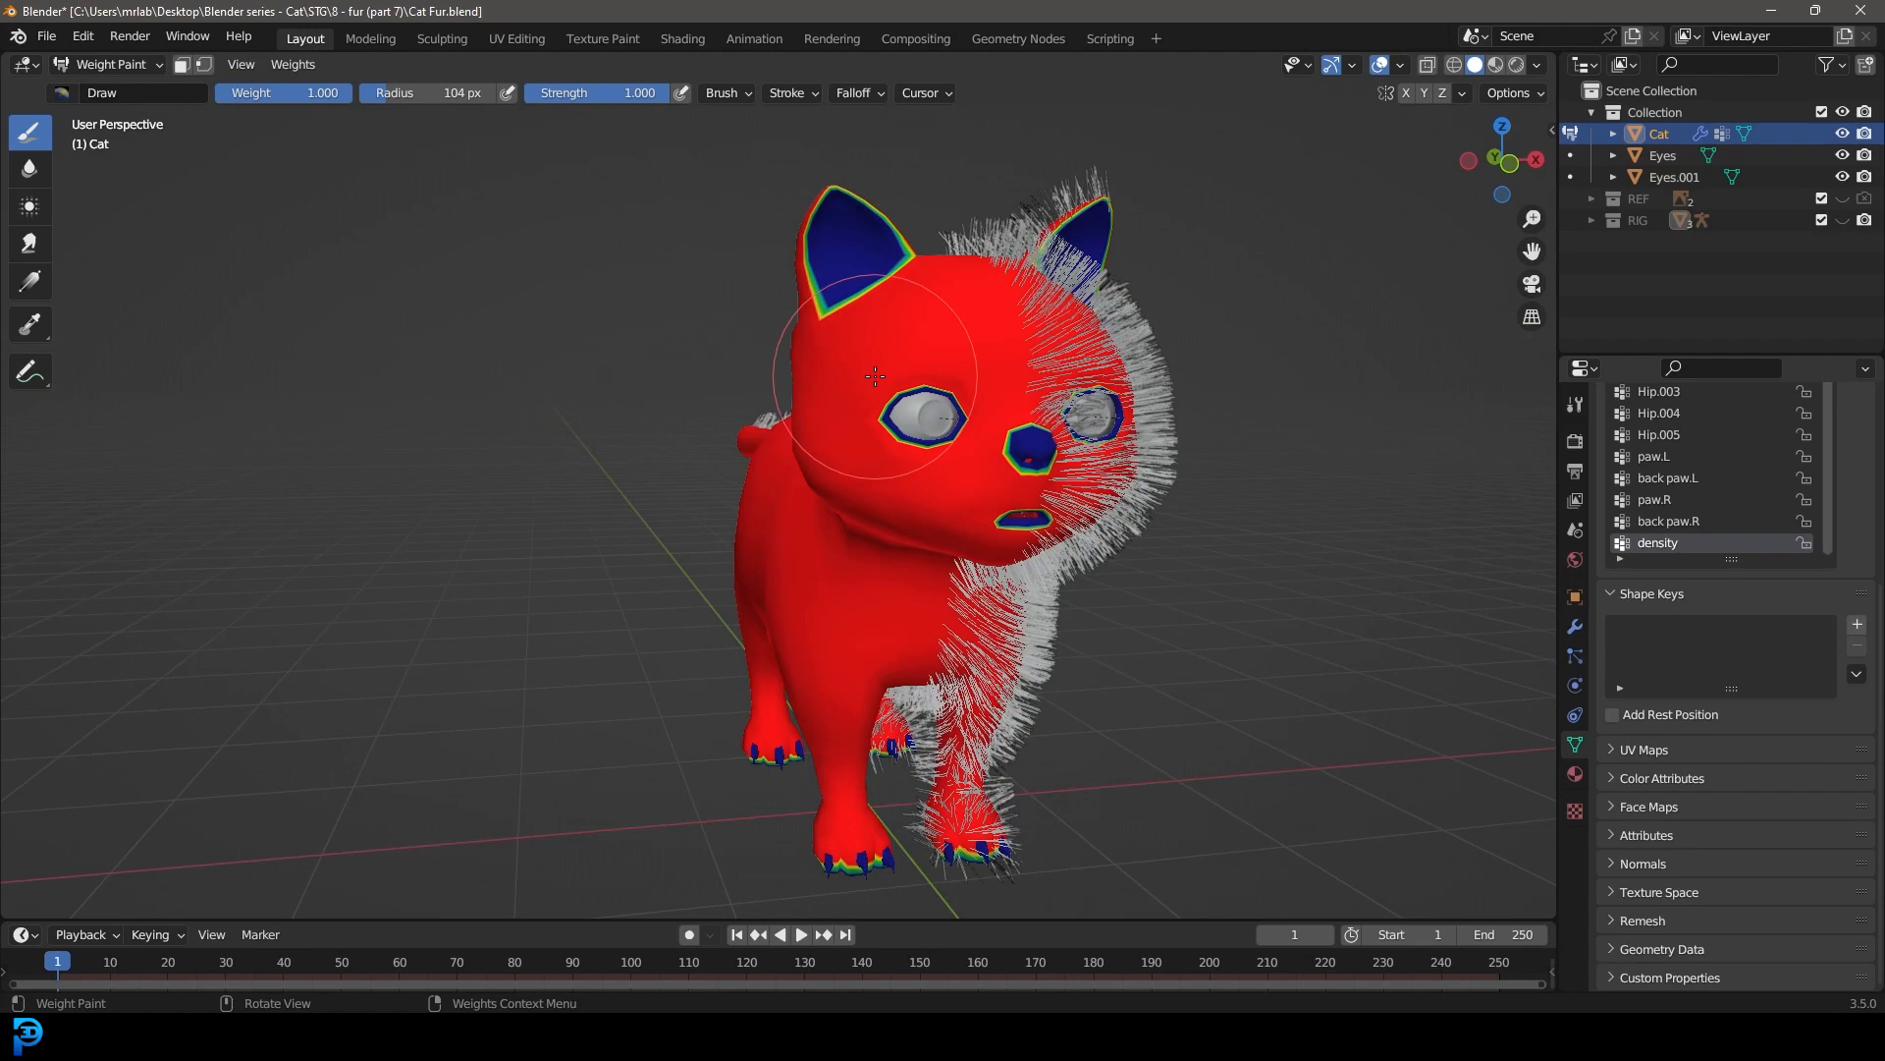
middle_drag(875, 376, 766, 378)
click(108, 64)
click(116, 89)
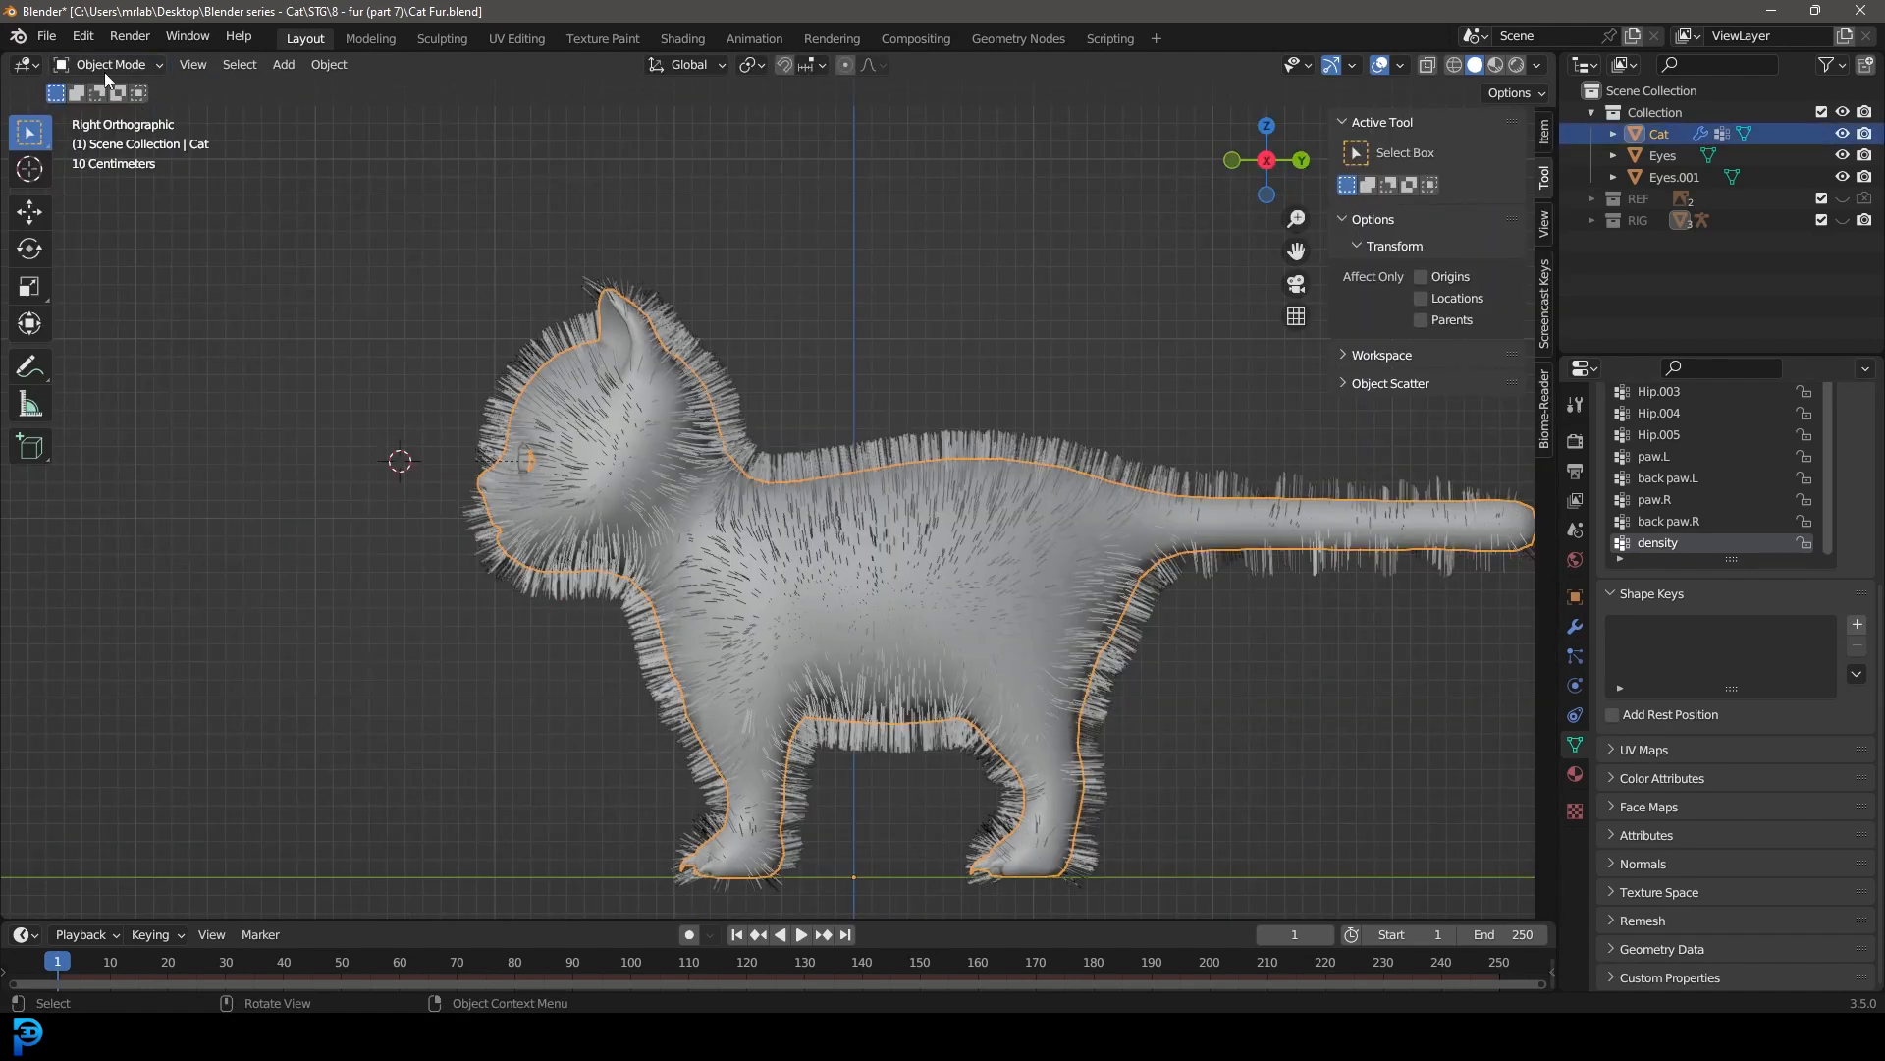
Step: Switch the cat to Particle Edit mode in right side view and display the child hairs in the viewport
click(106, 65)
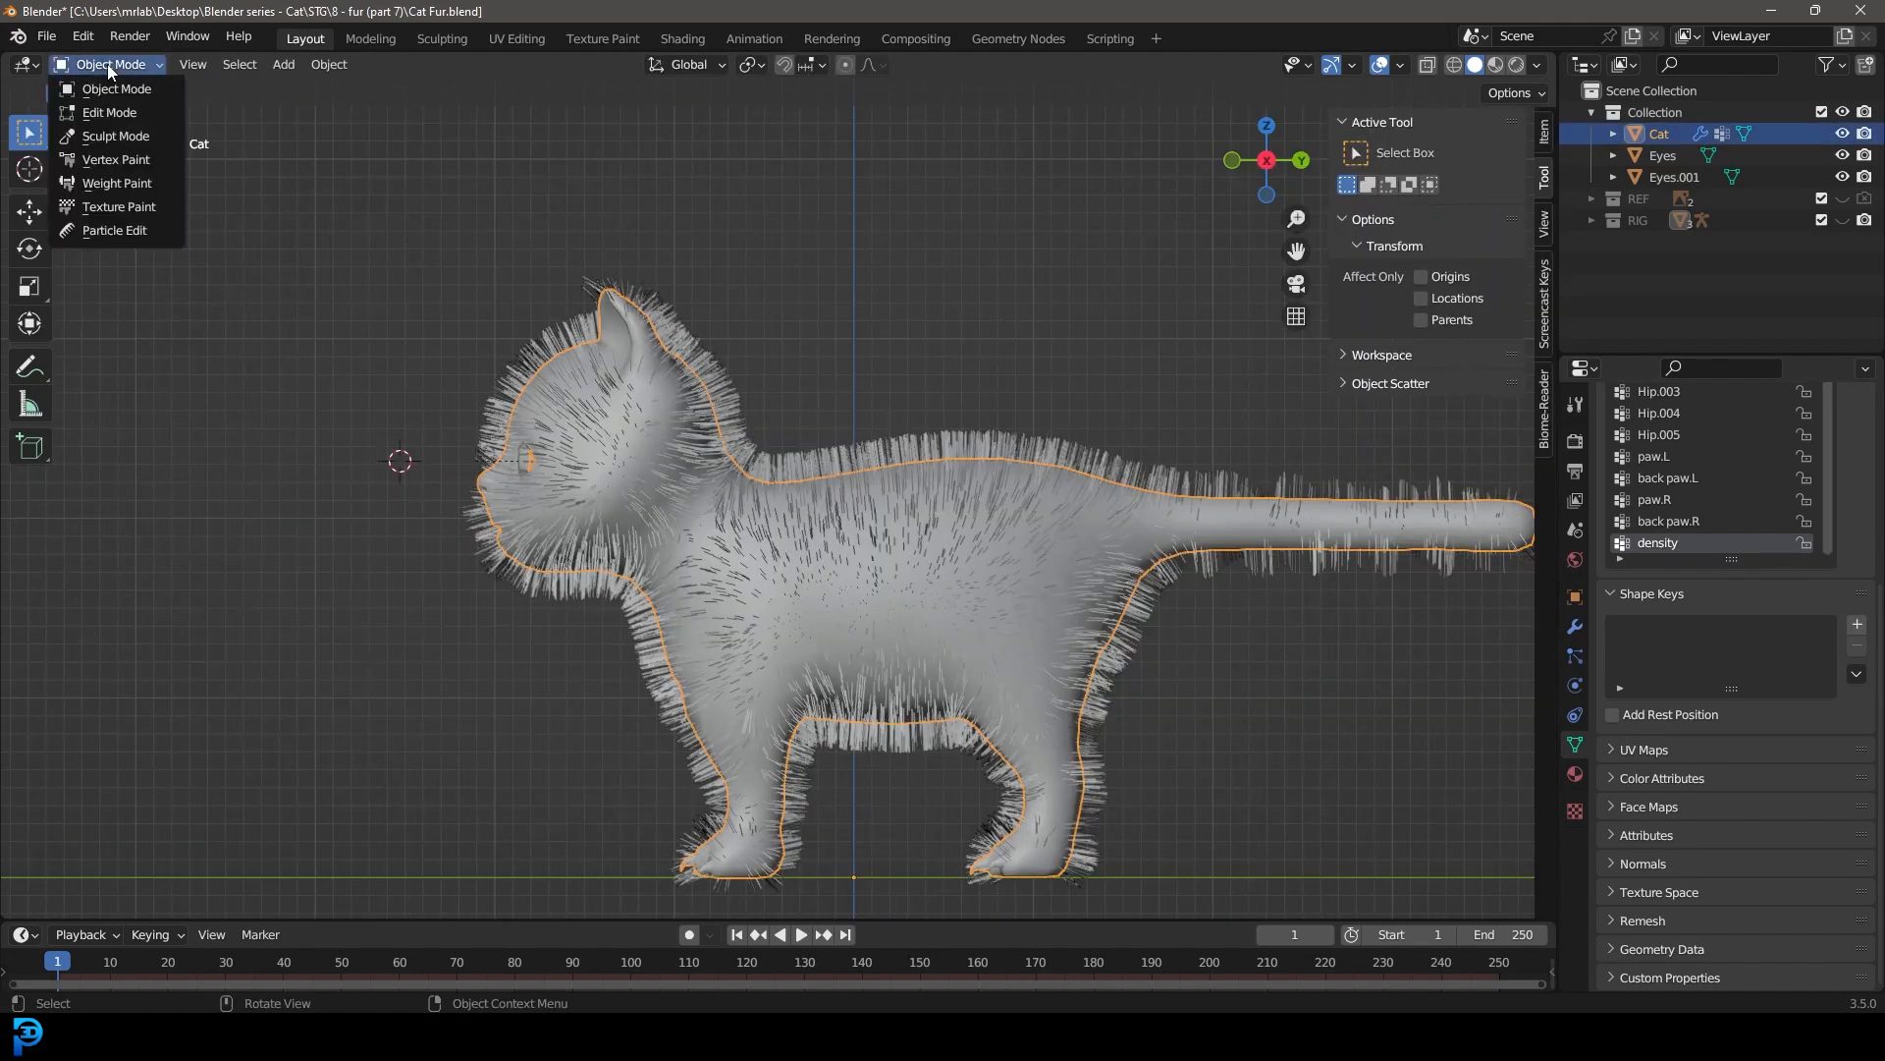
click(144, 230)
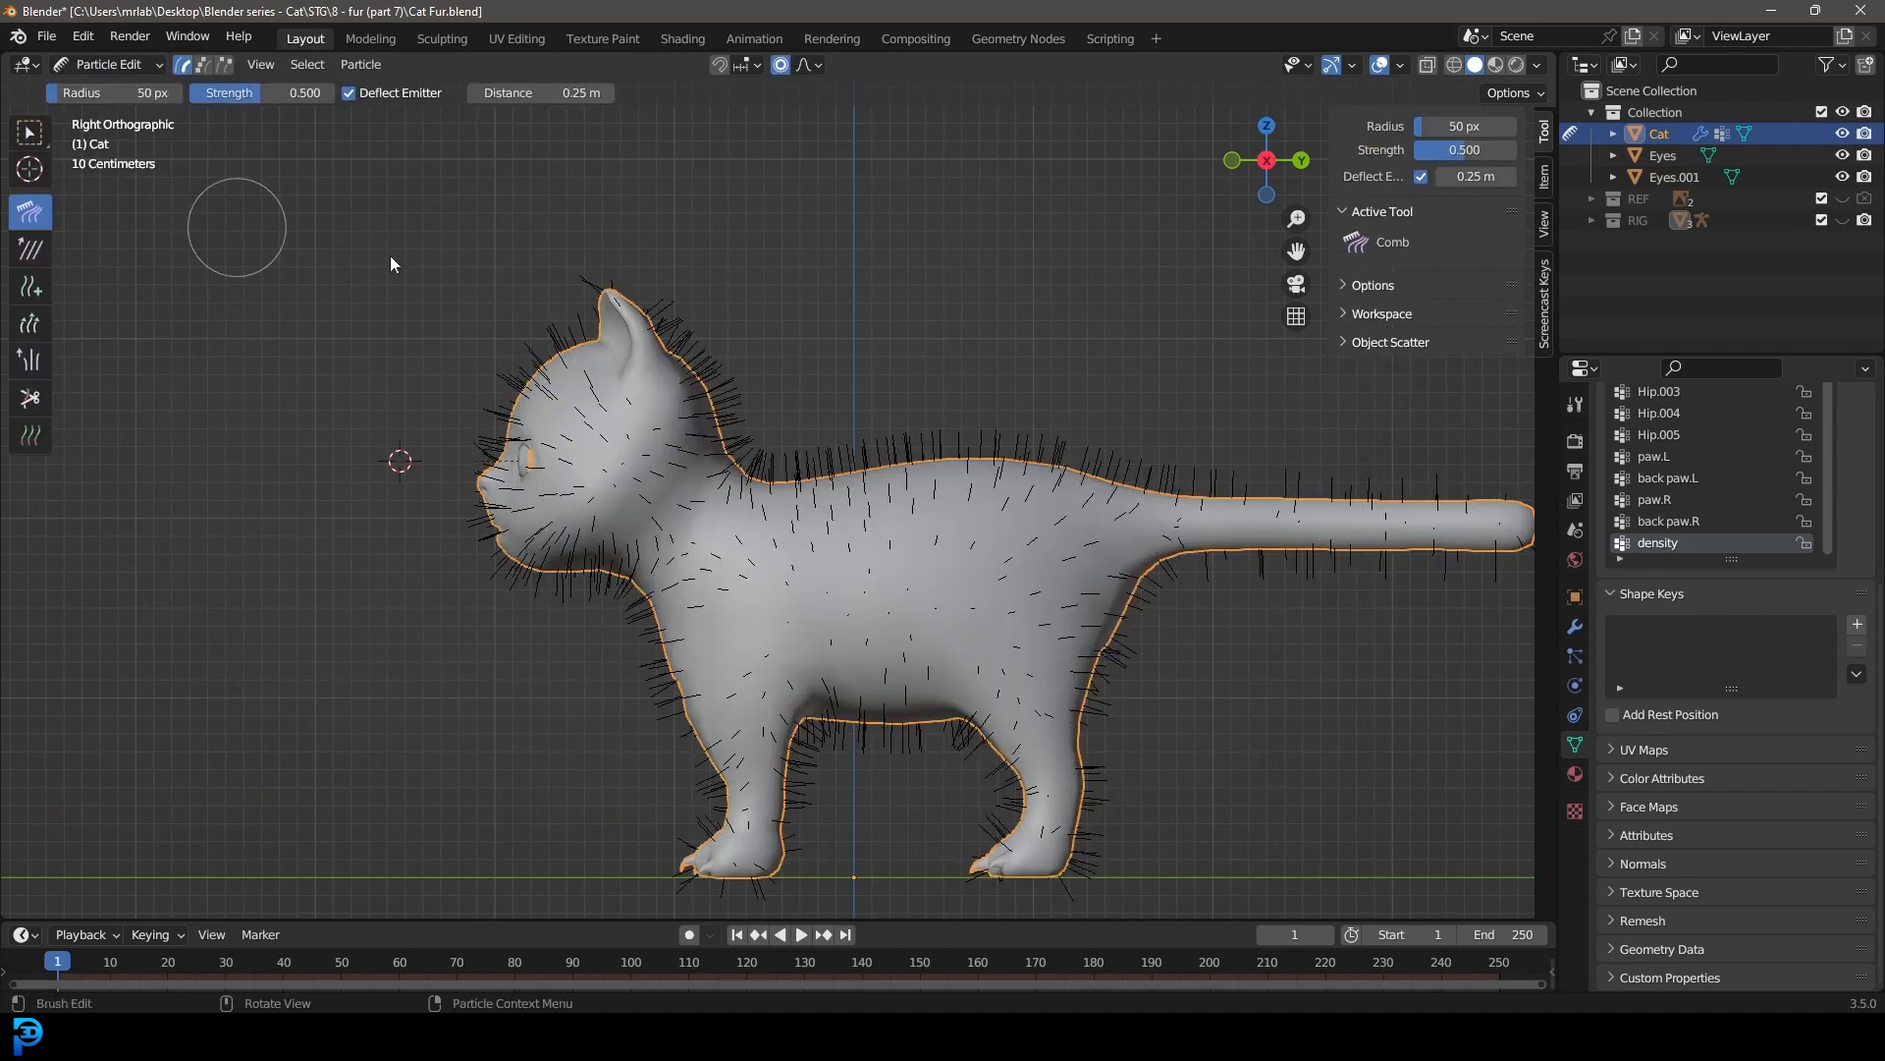
scroll(579, 340, up, 1)
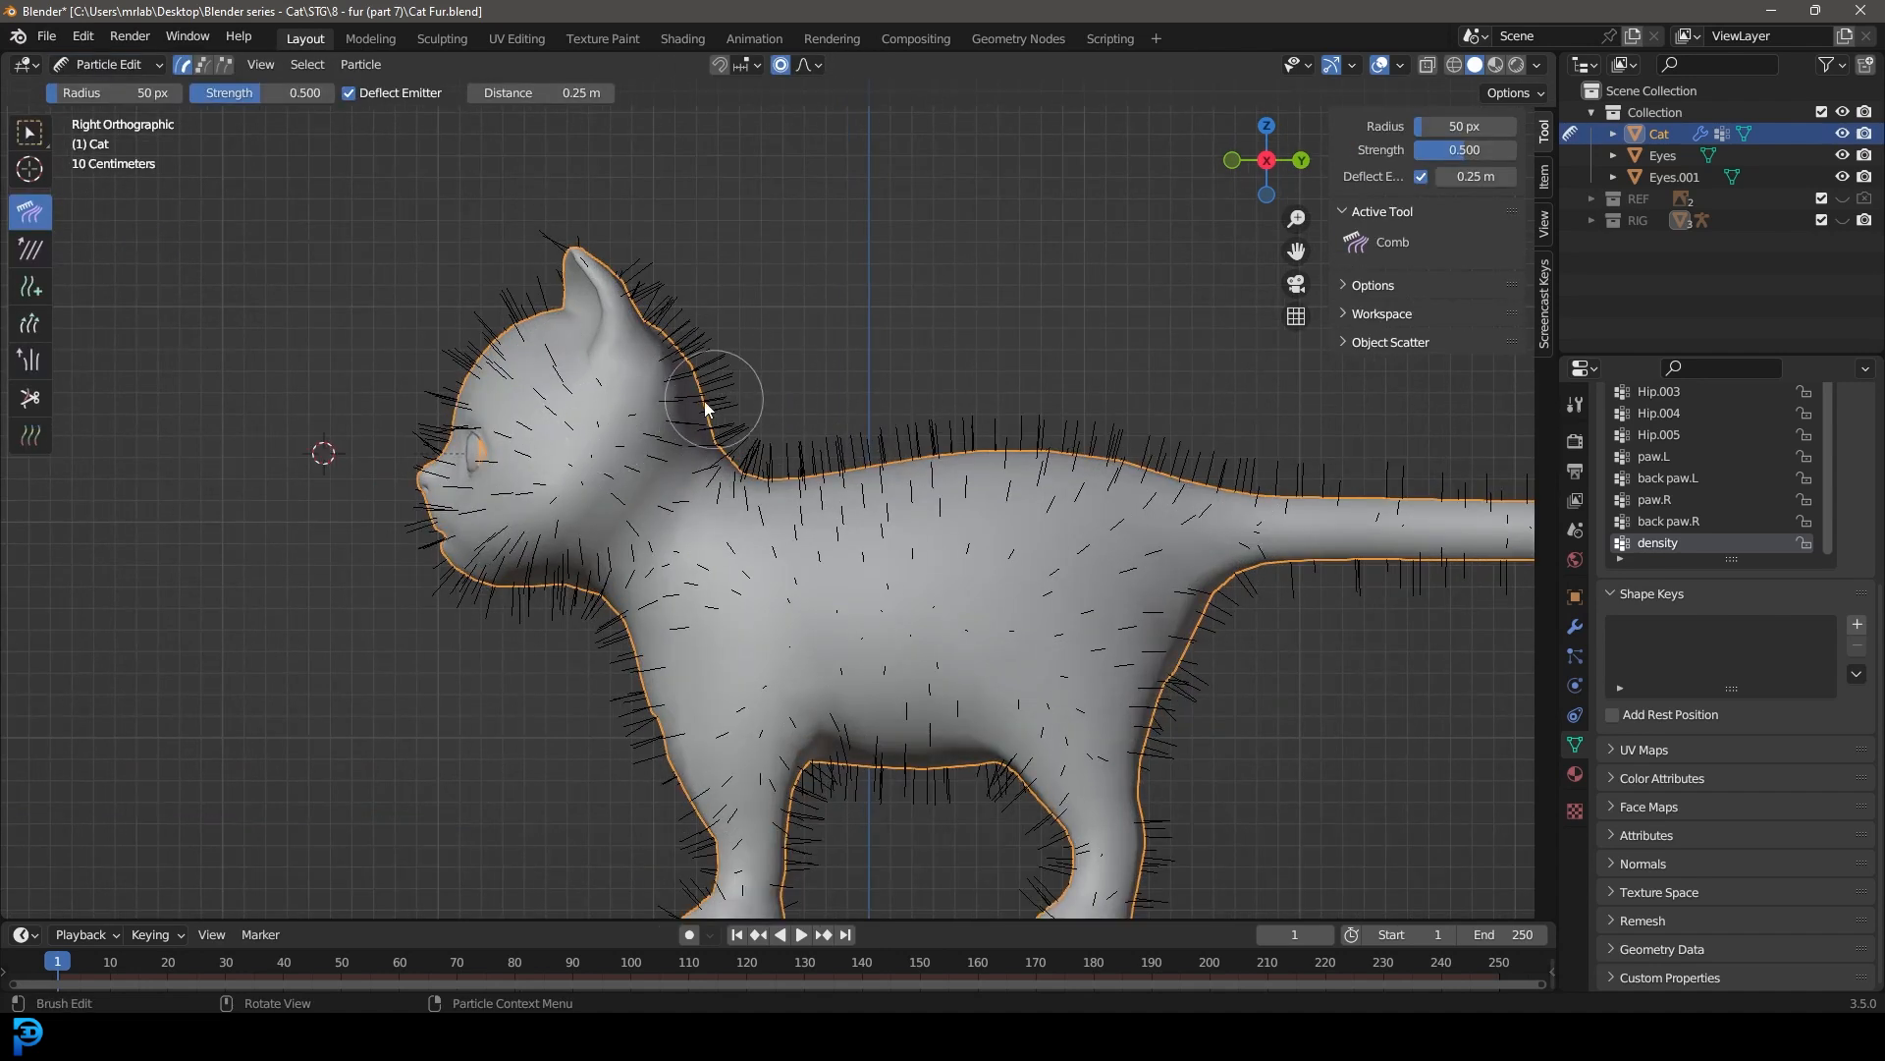
click(1380, 285)
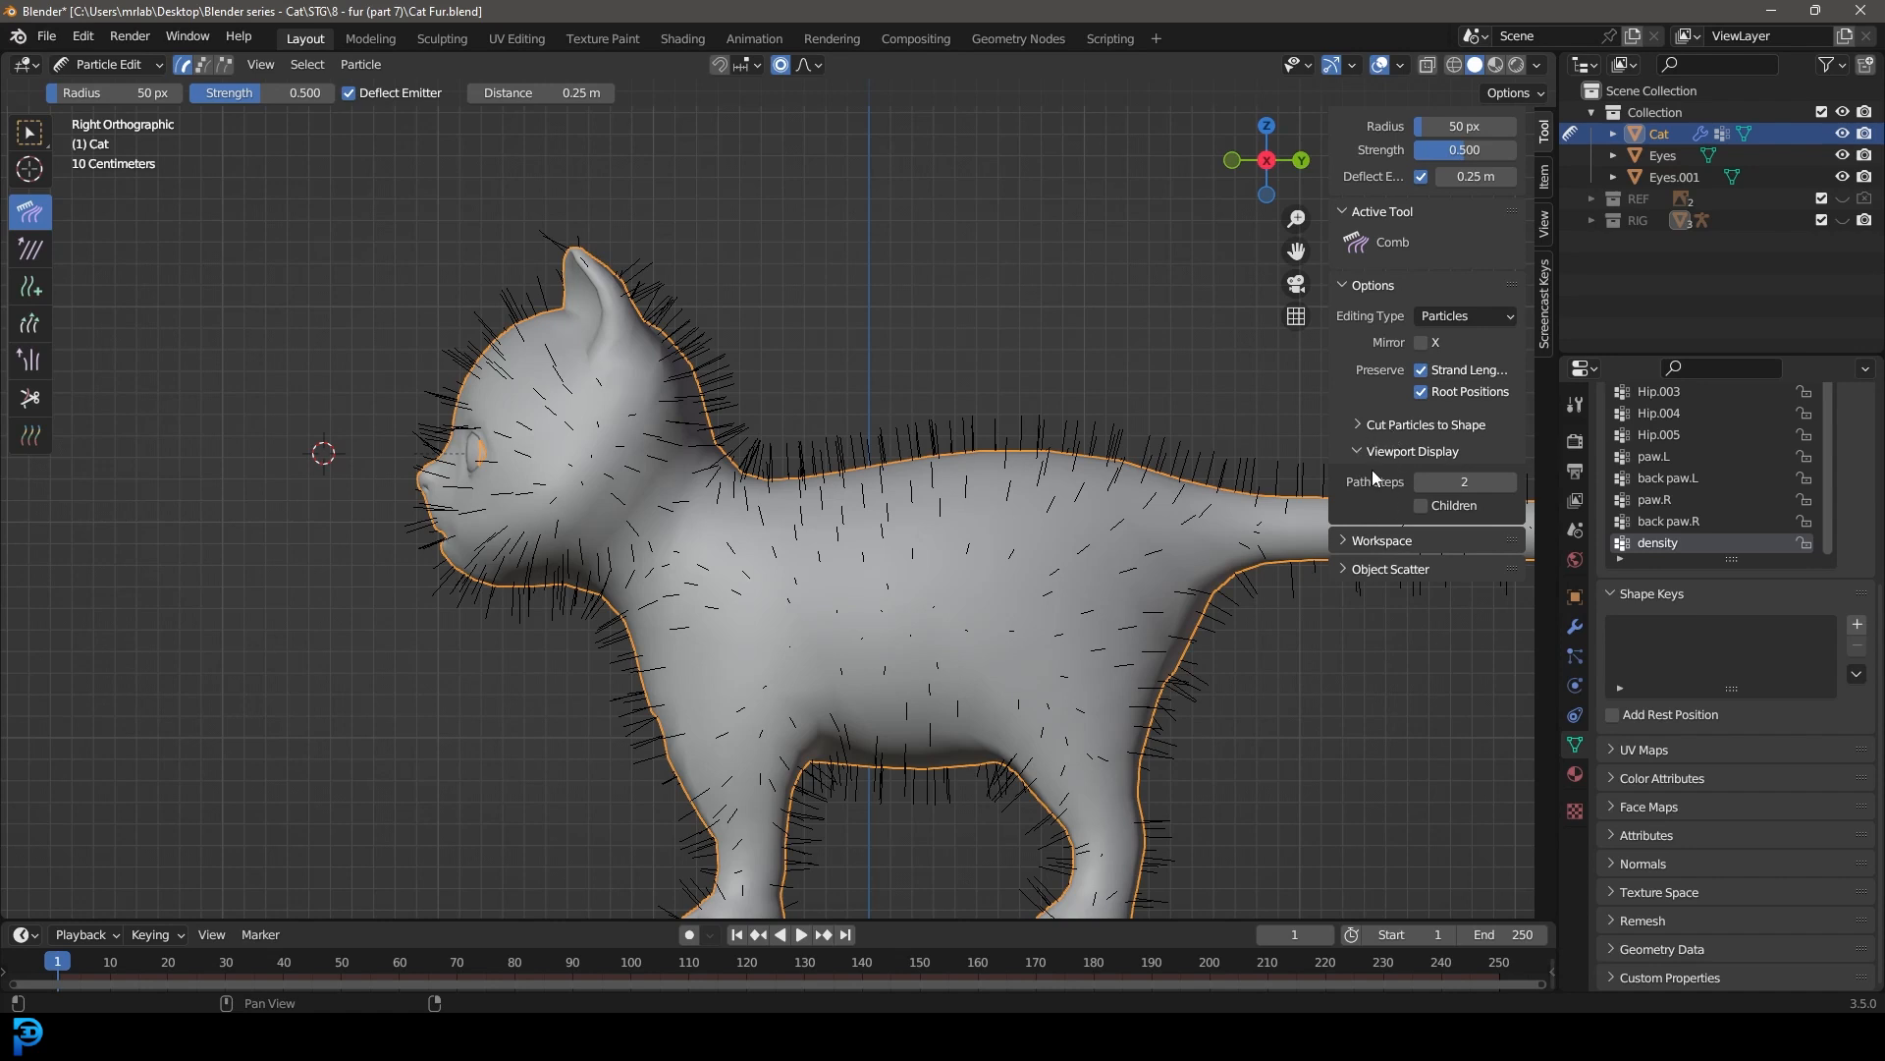
click(1422, 505)
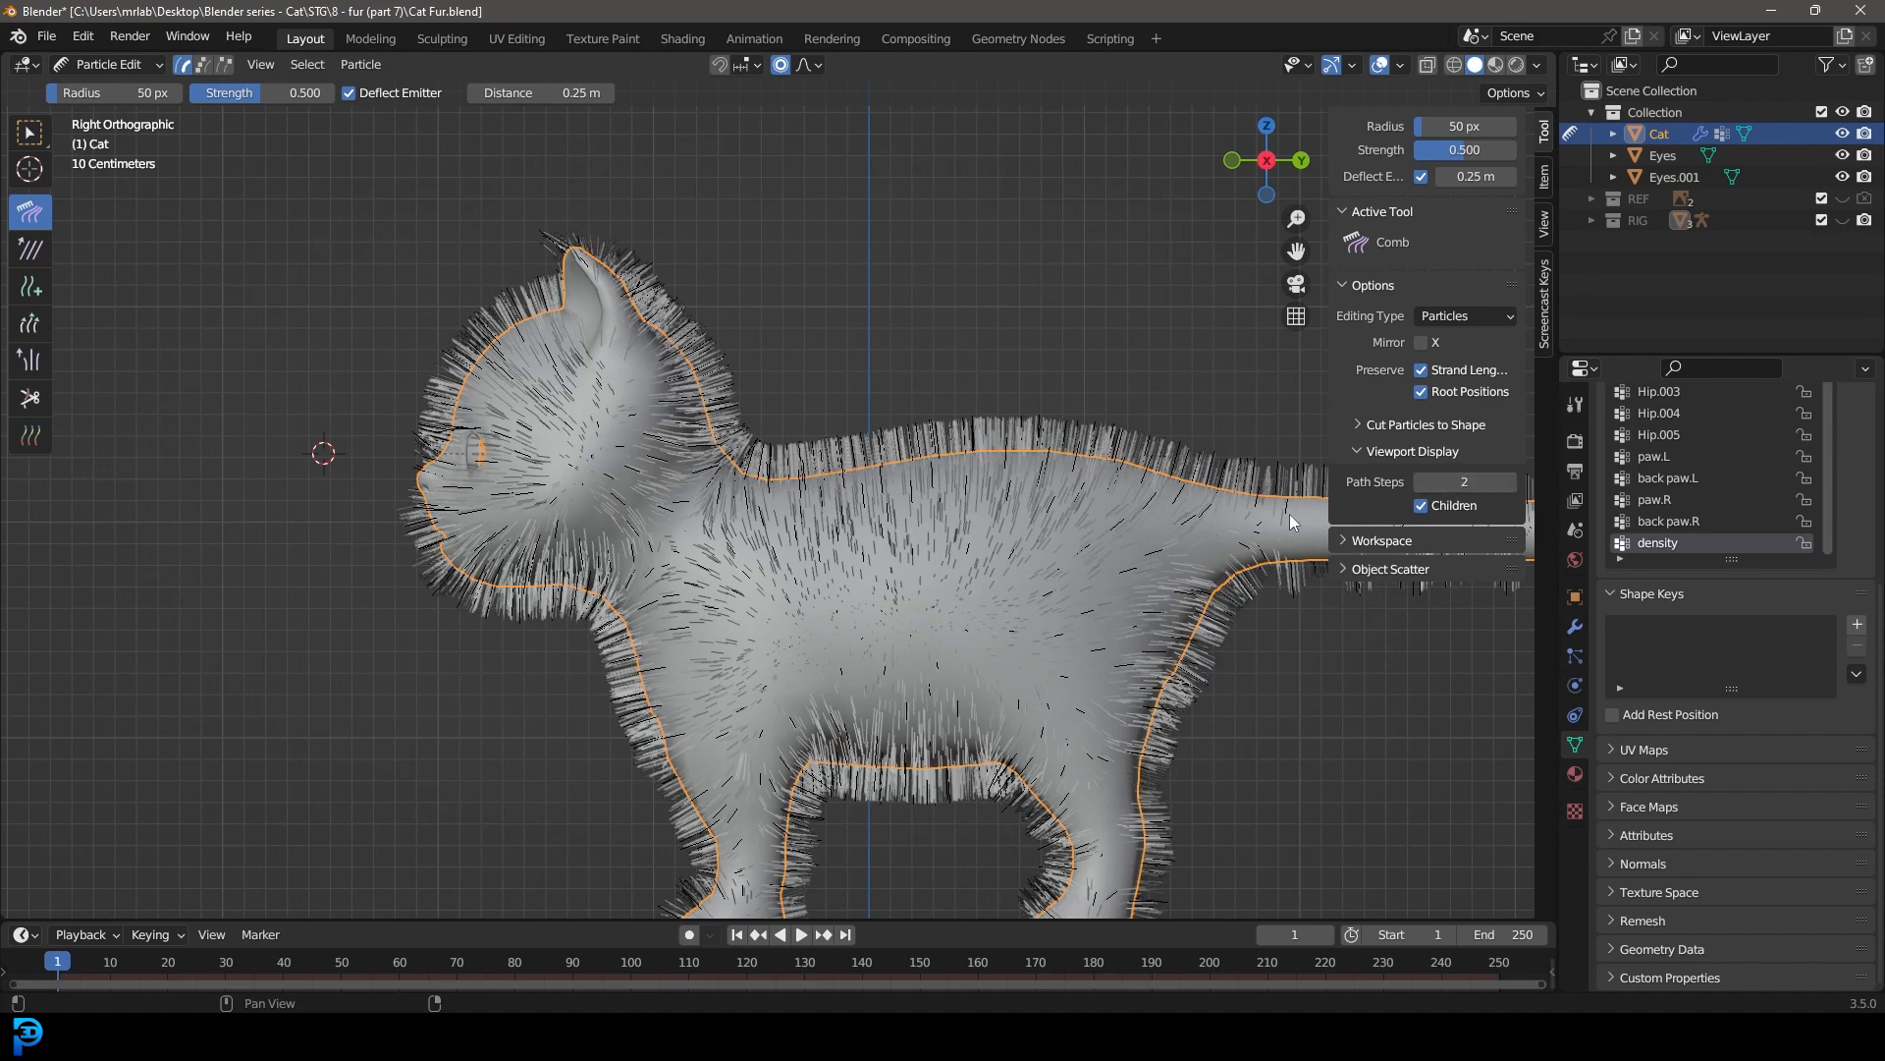
Step: Set the Comb brush radius to 170 px and comb the fur on the forehead back toward the ear
shift+middle_drag(561, 296, 571, 410)
scroll(589, 410, up, 1)
key(f)
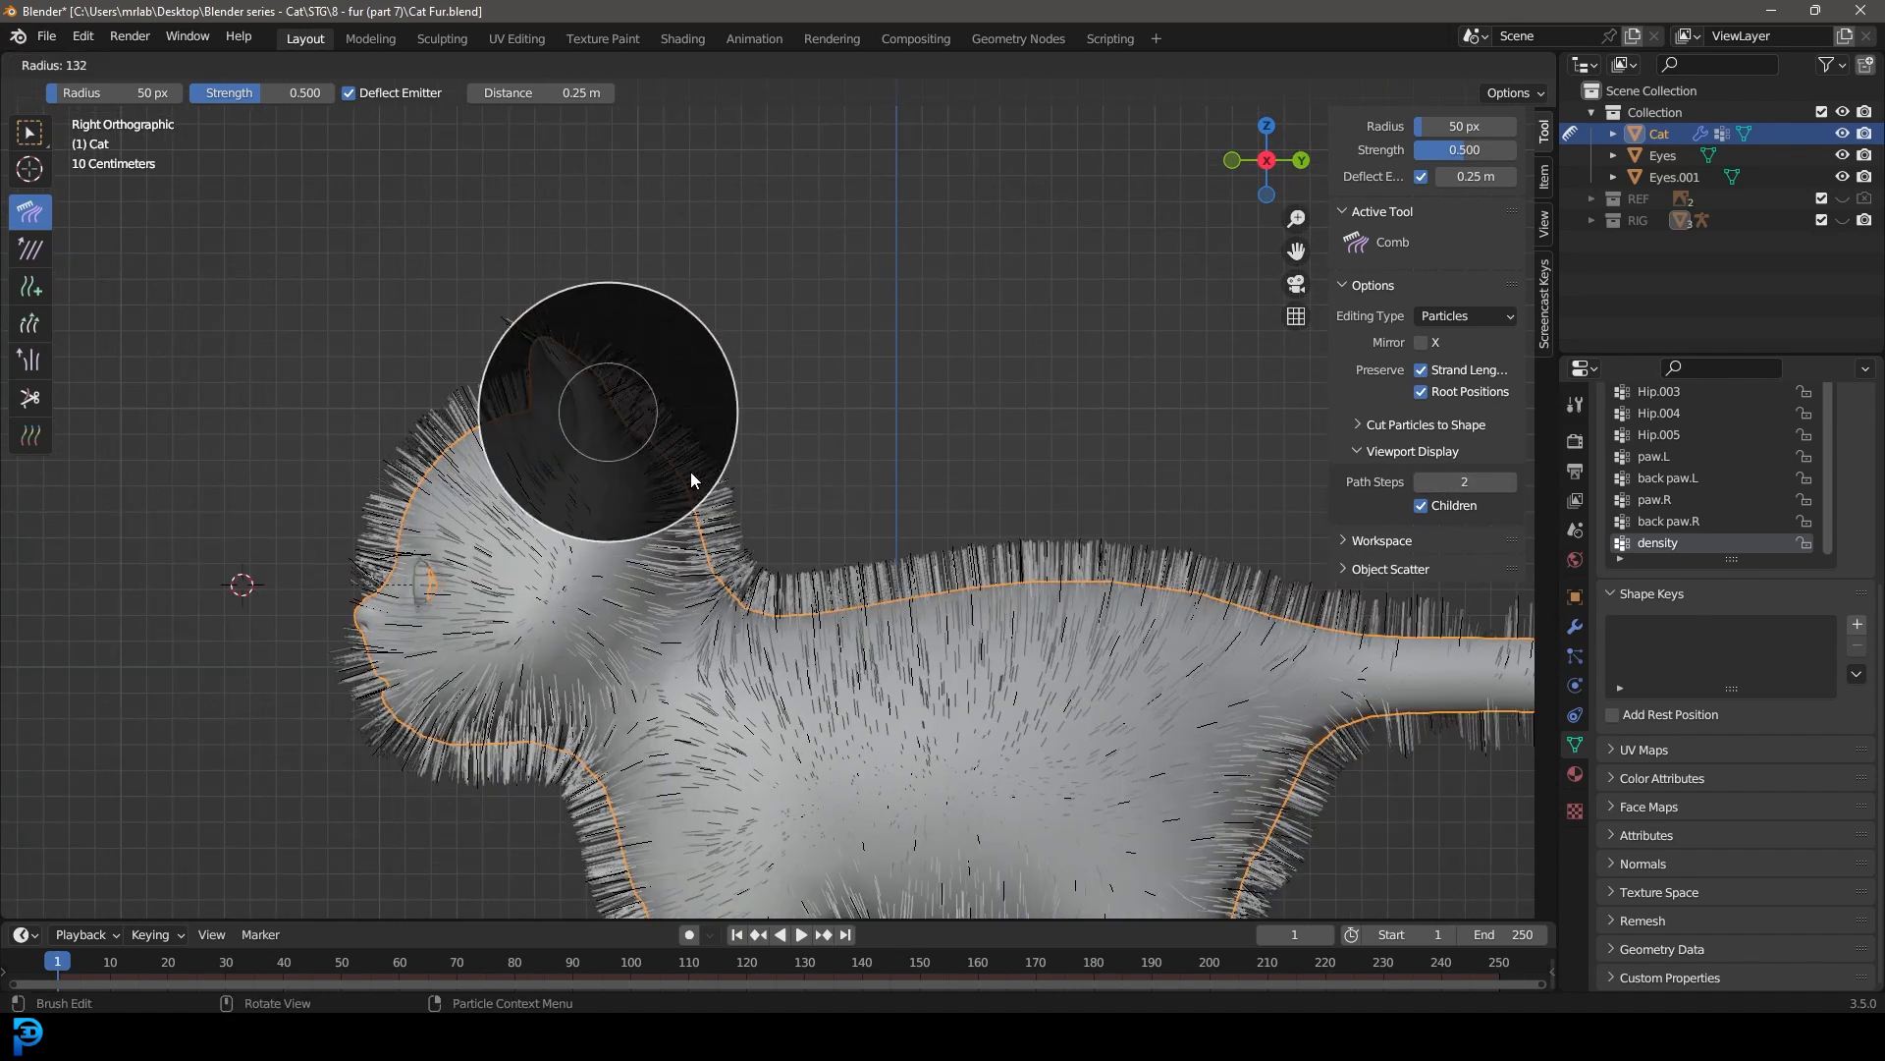
click(727, 494)
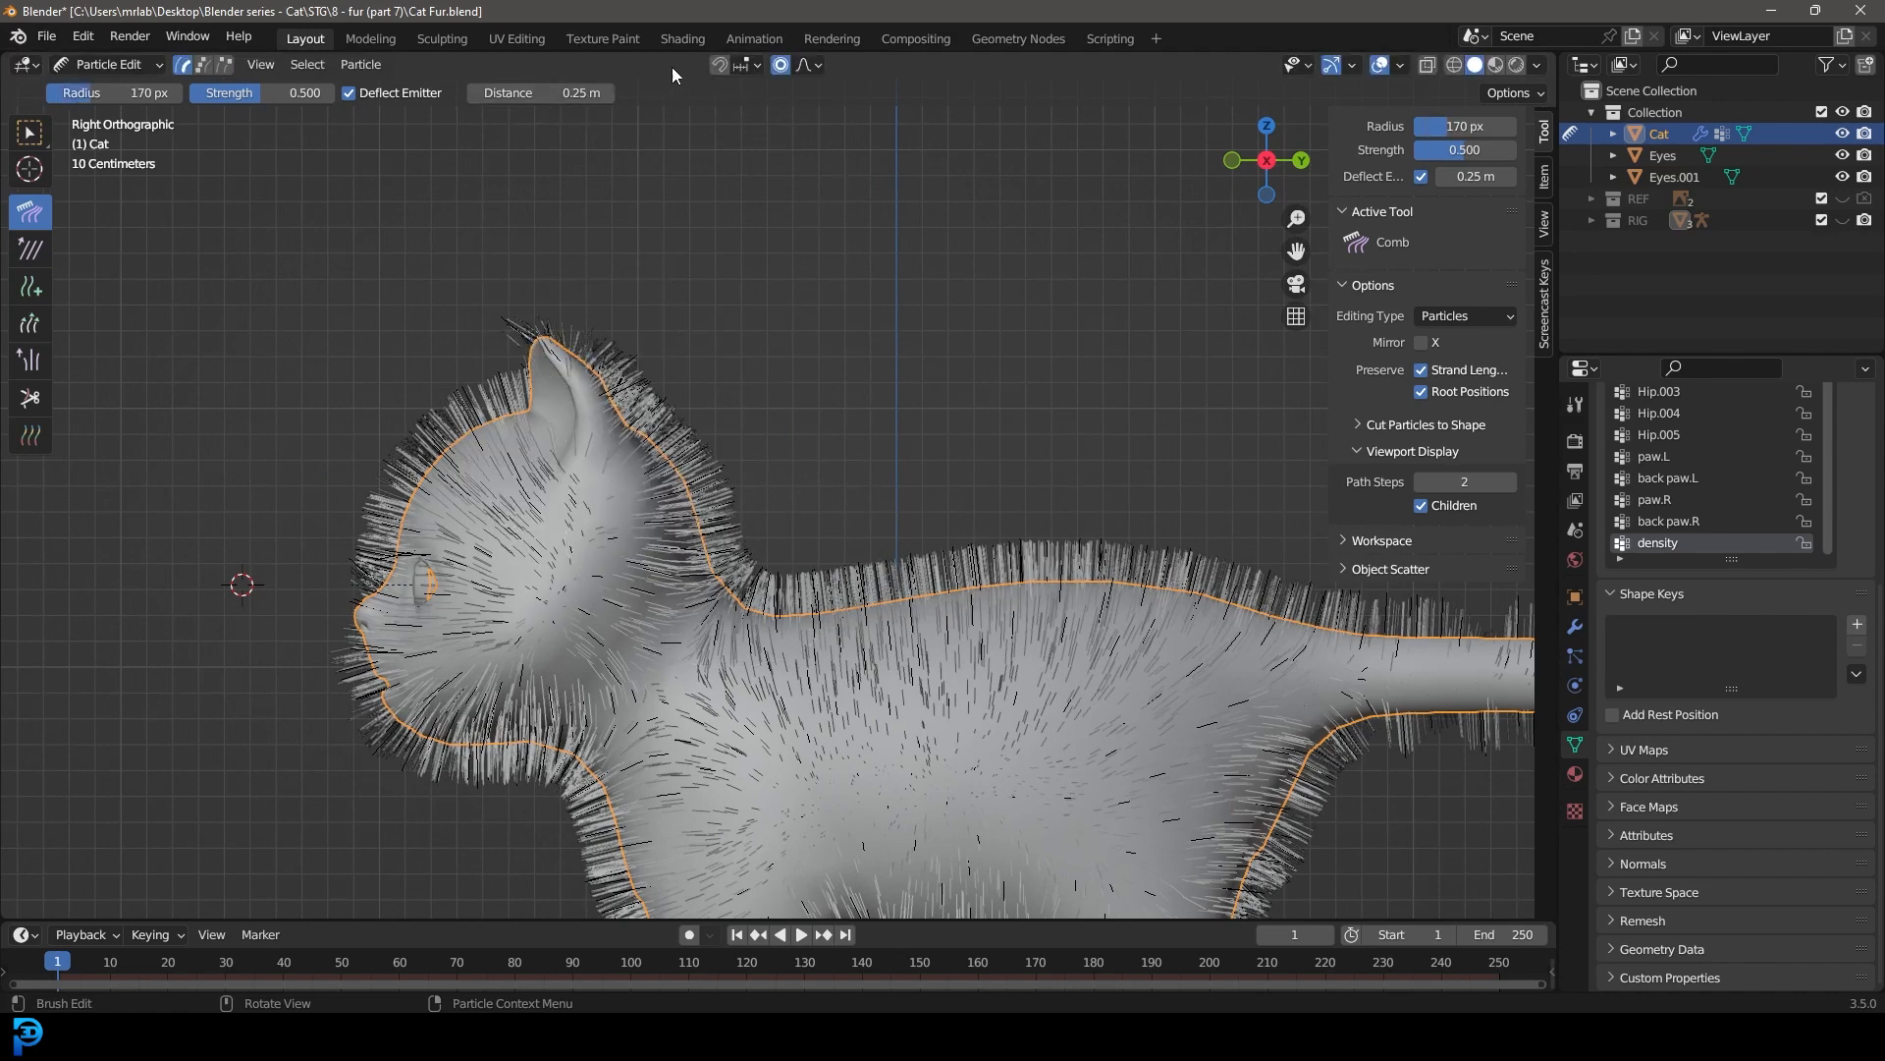
scroll(462, 442, up, 4)
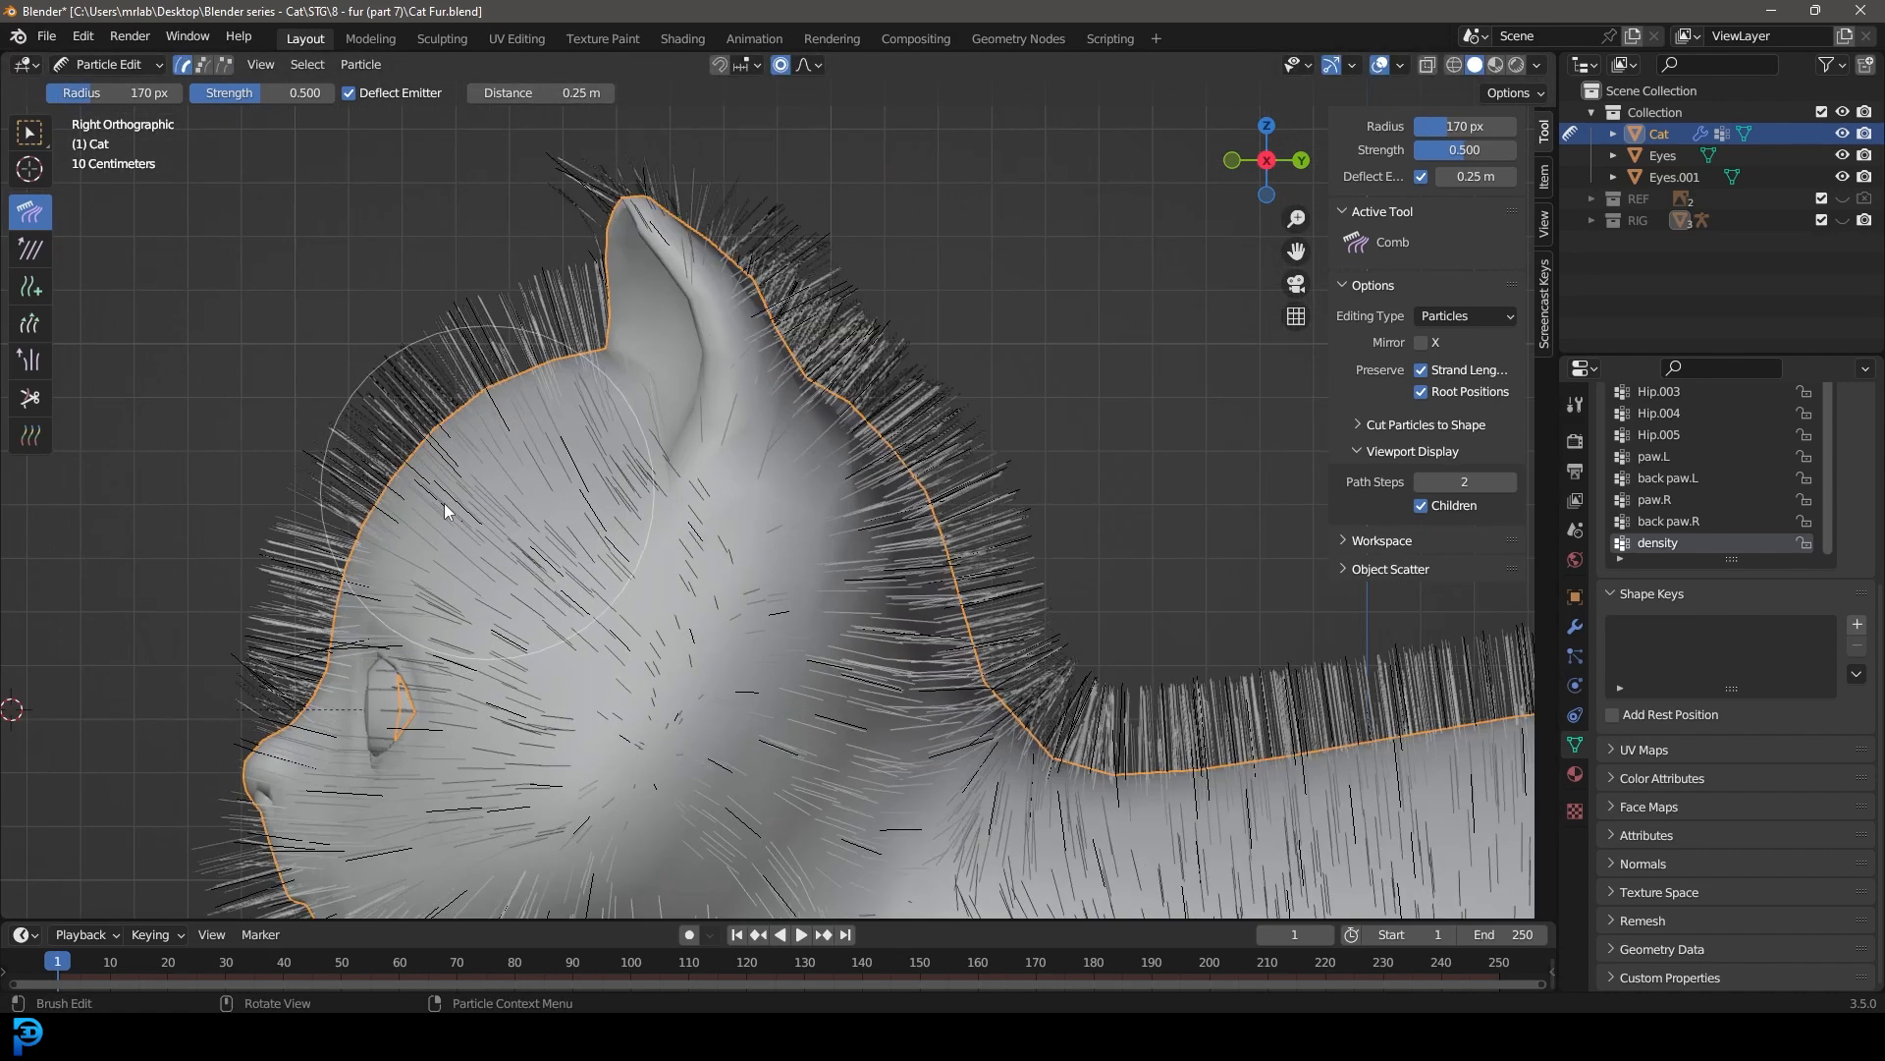
scroll(746, 364, down, 3)
scroll(762, 492, up, 4)
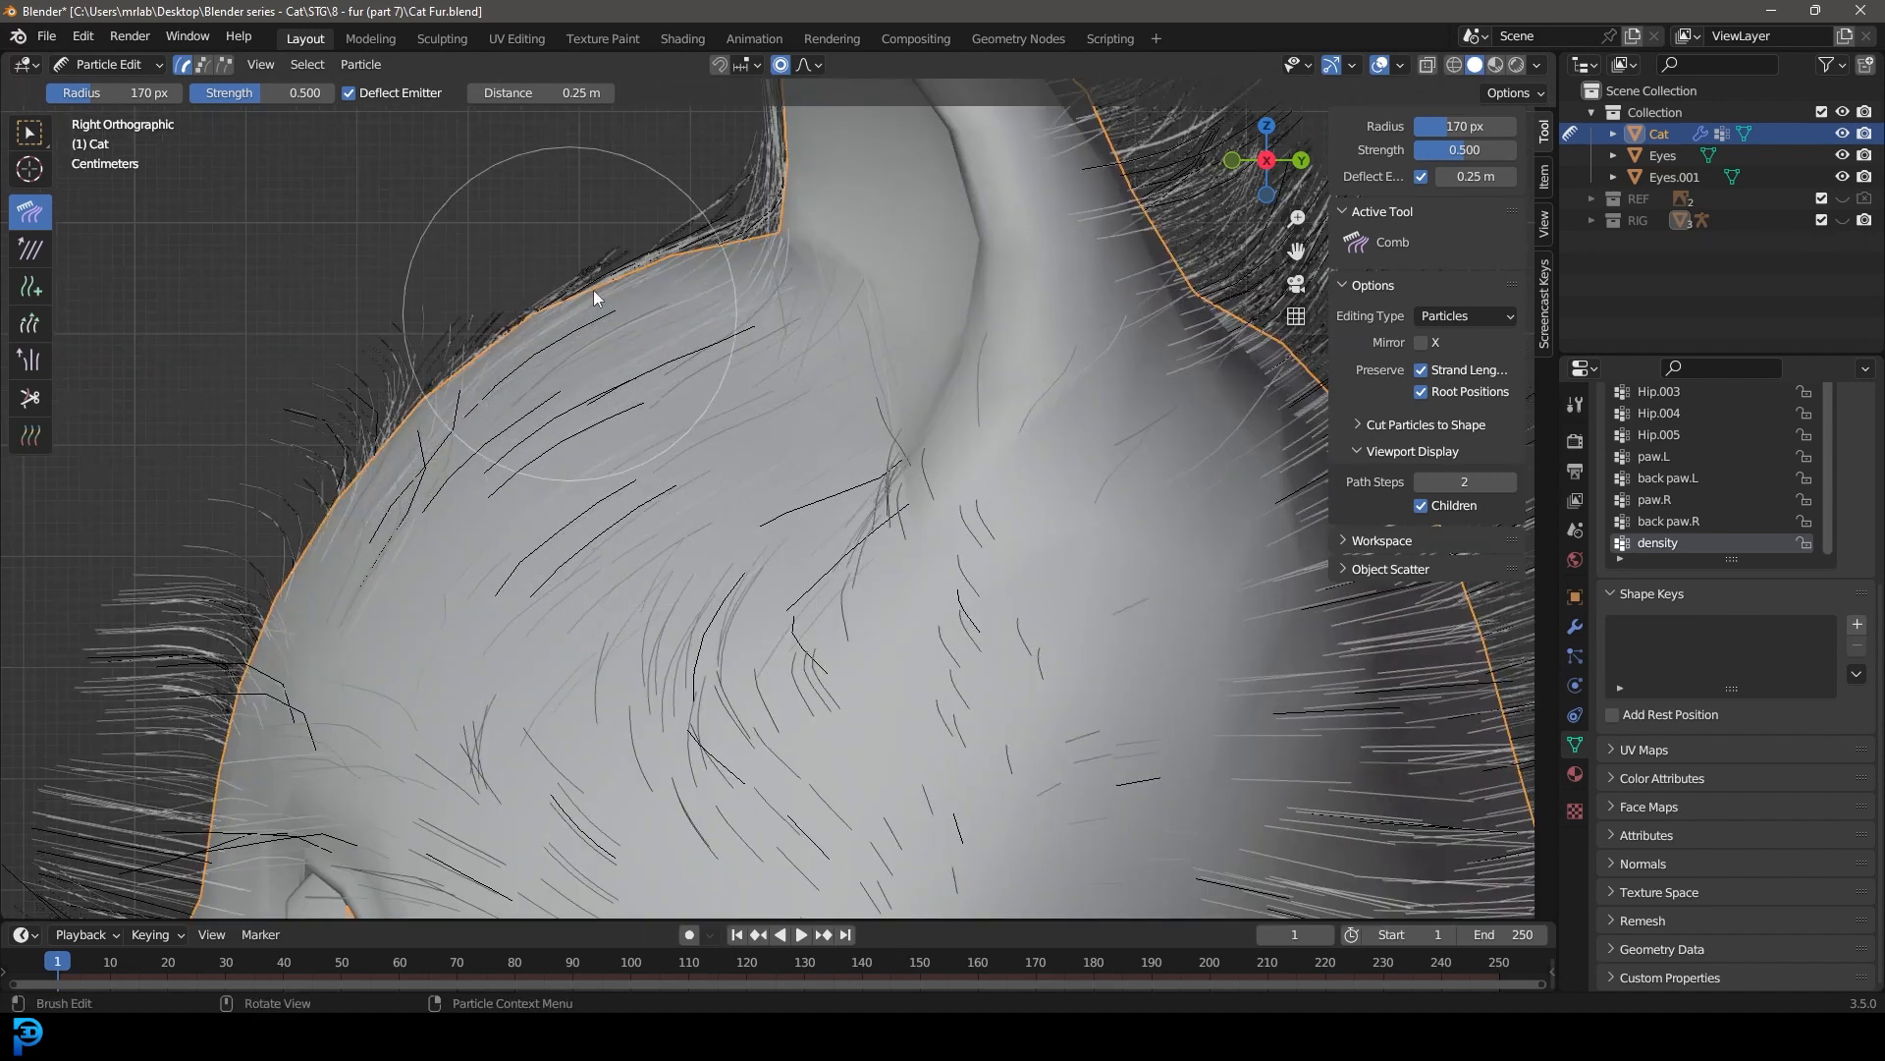
scroll(699, 291, down, 2)
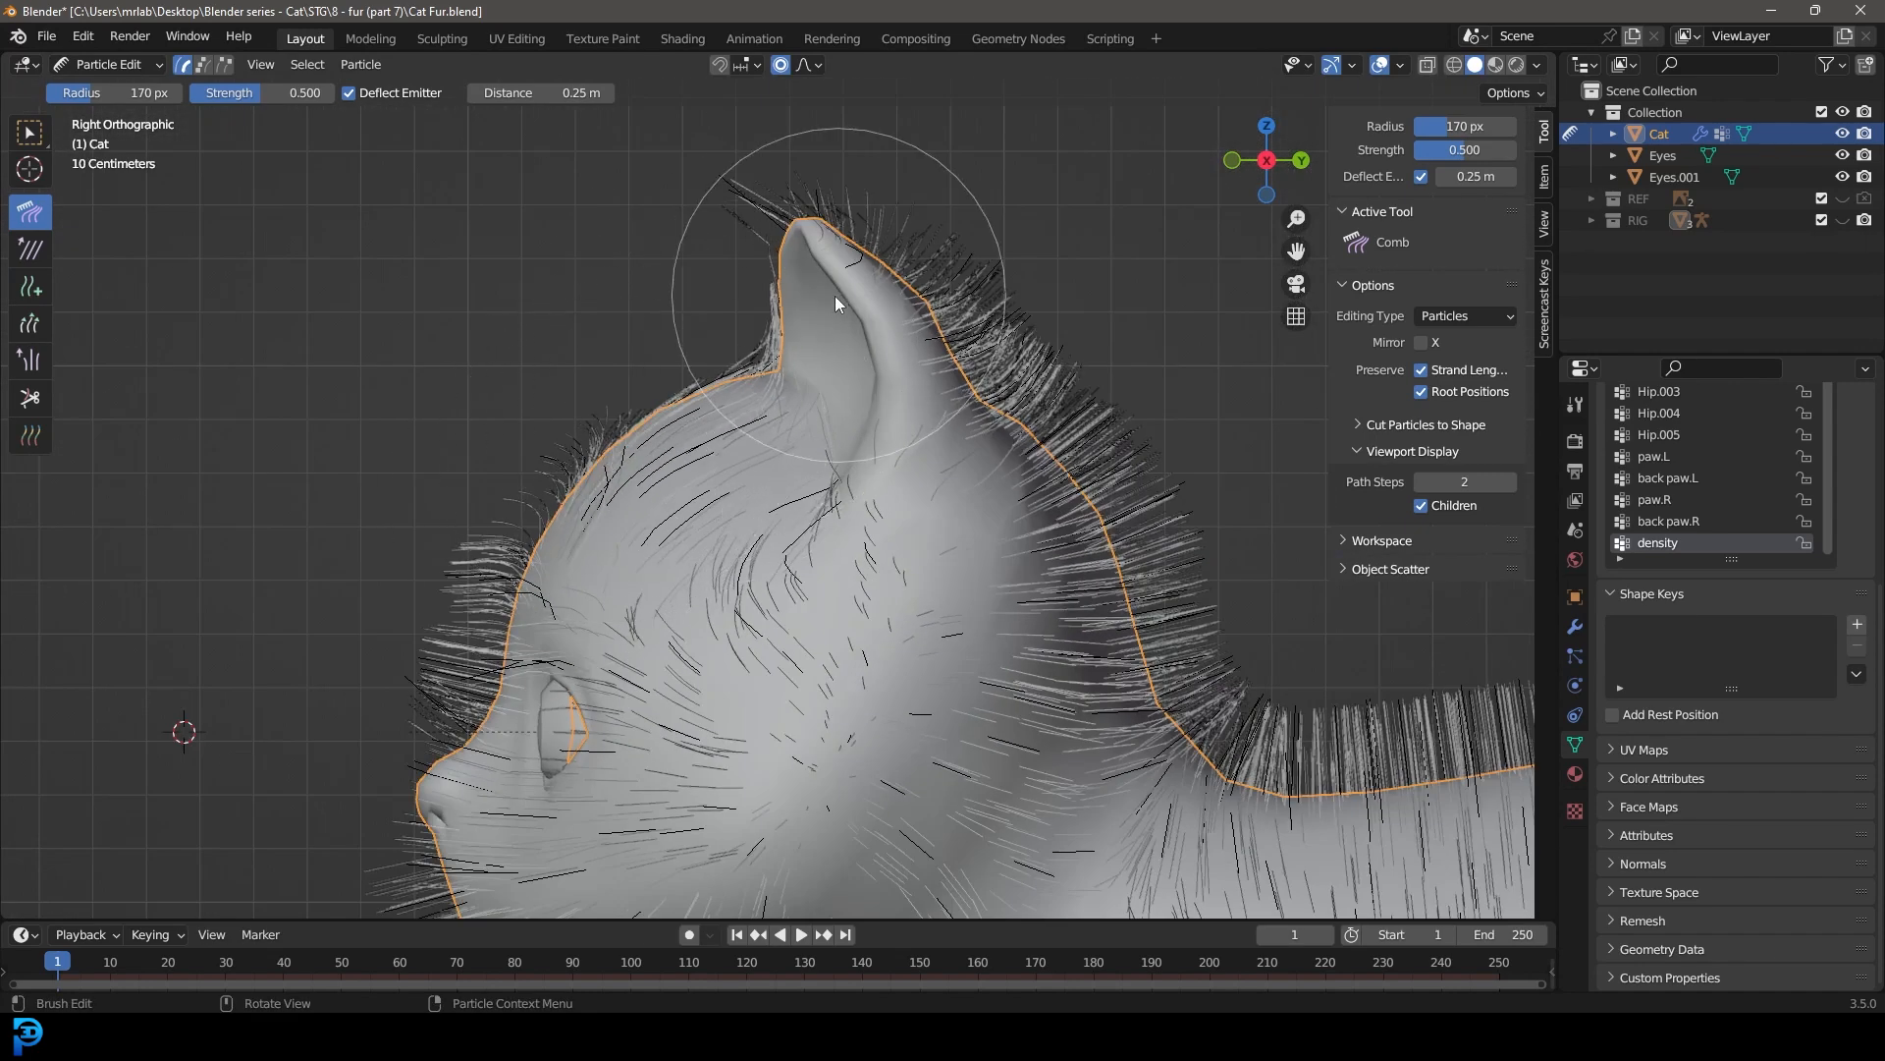
Step: Set the emitter deflection distance to 1.05 m and comb the head fur back from the forehead
drag(550, 92, 589, 92)
mouse_move(589, 413)
mouse_down()
mouse_move(686, 475)
mouse_move(897, 497)
mouse_move(882, 342)
mouse_up()
scroll(786, 422, up, 2)
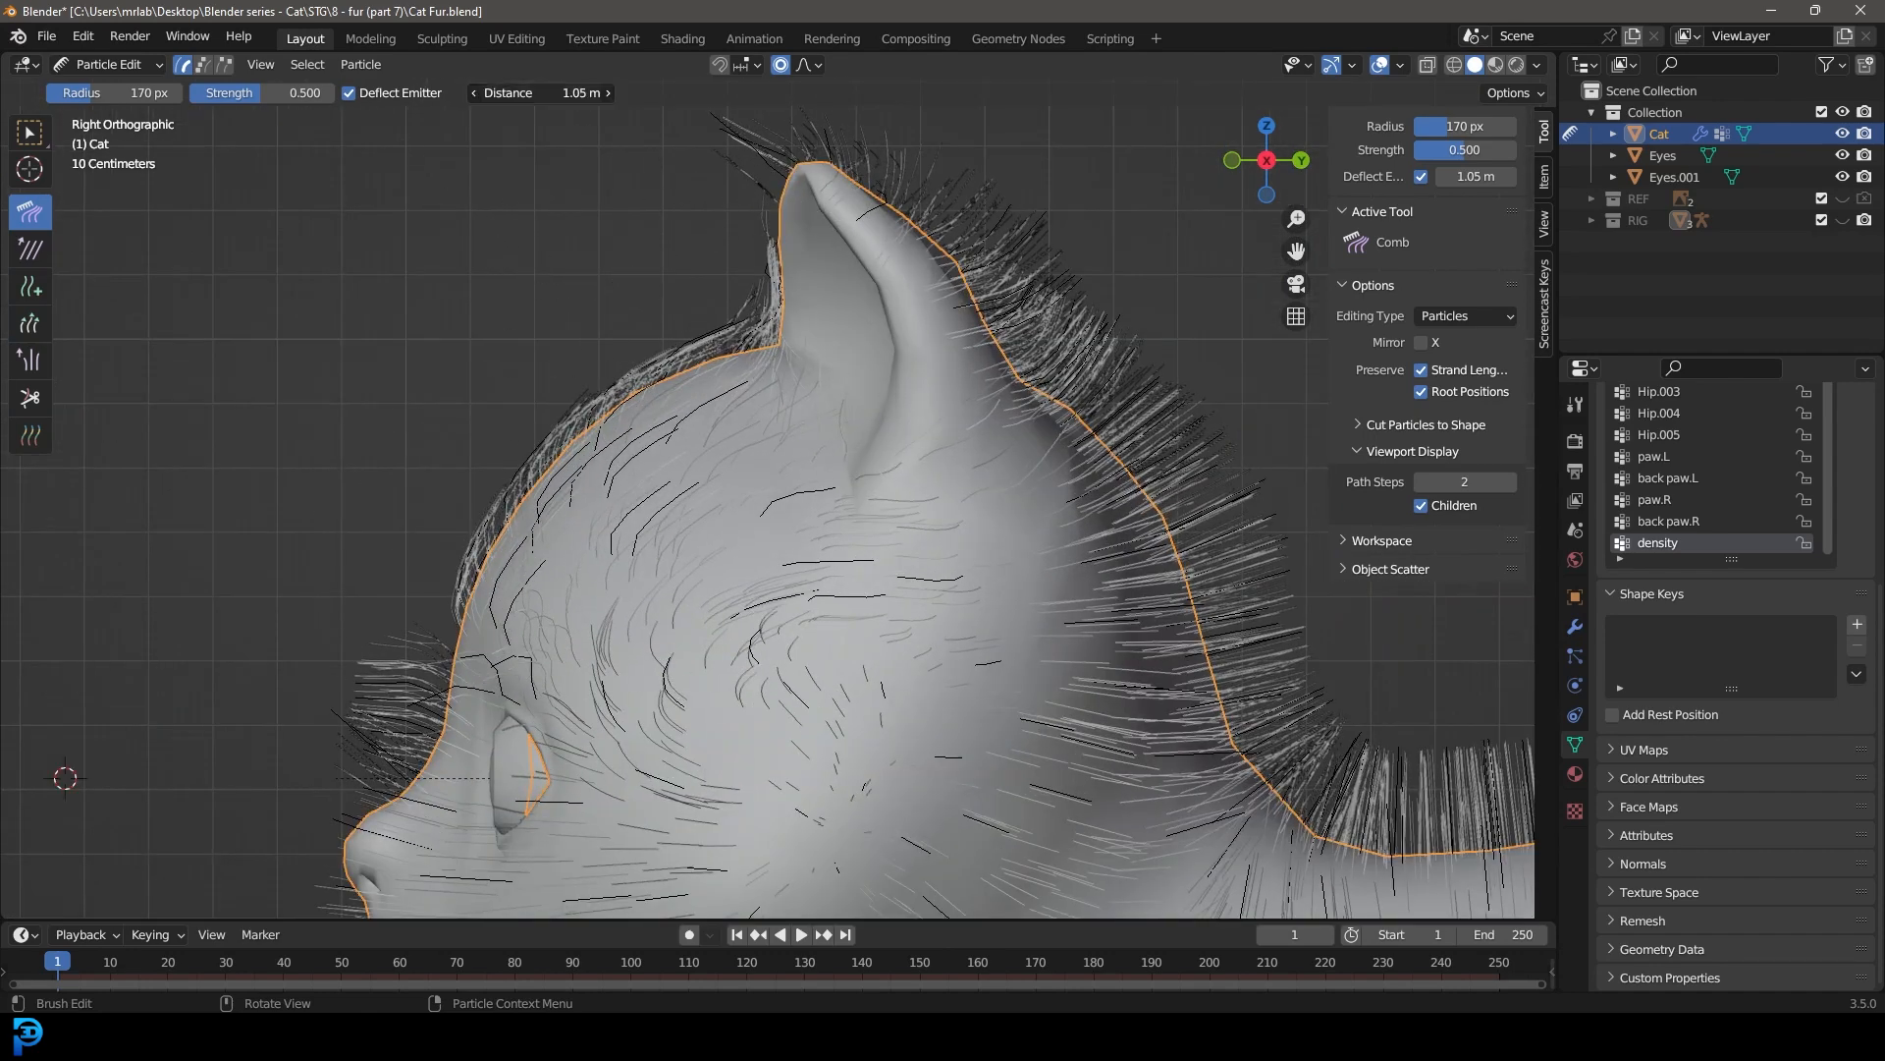
Step: Raise the emitter deflection distance to 1.55 m and comb the fur on the forehead and ear further back
drag(554, 93, 584, 93)
drag(432, 515, 763, 352)
drag(488, 558, 951, 339)
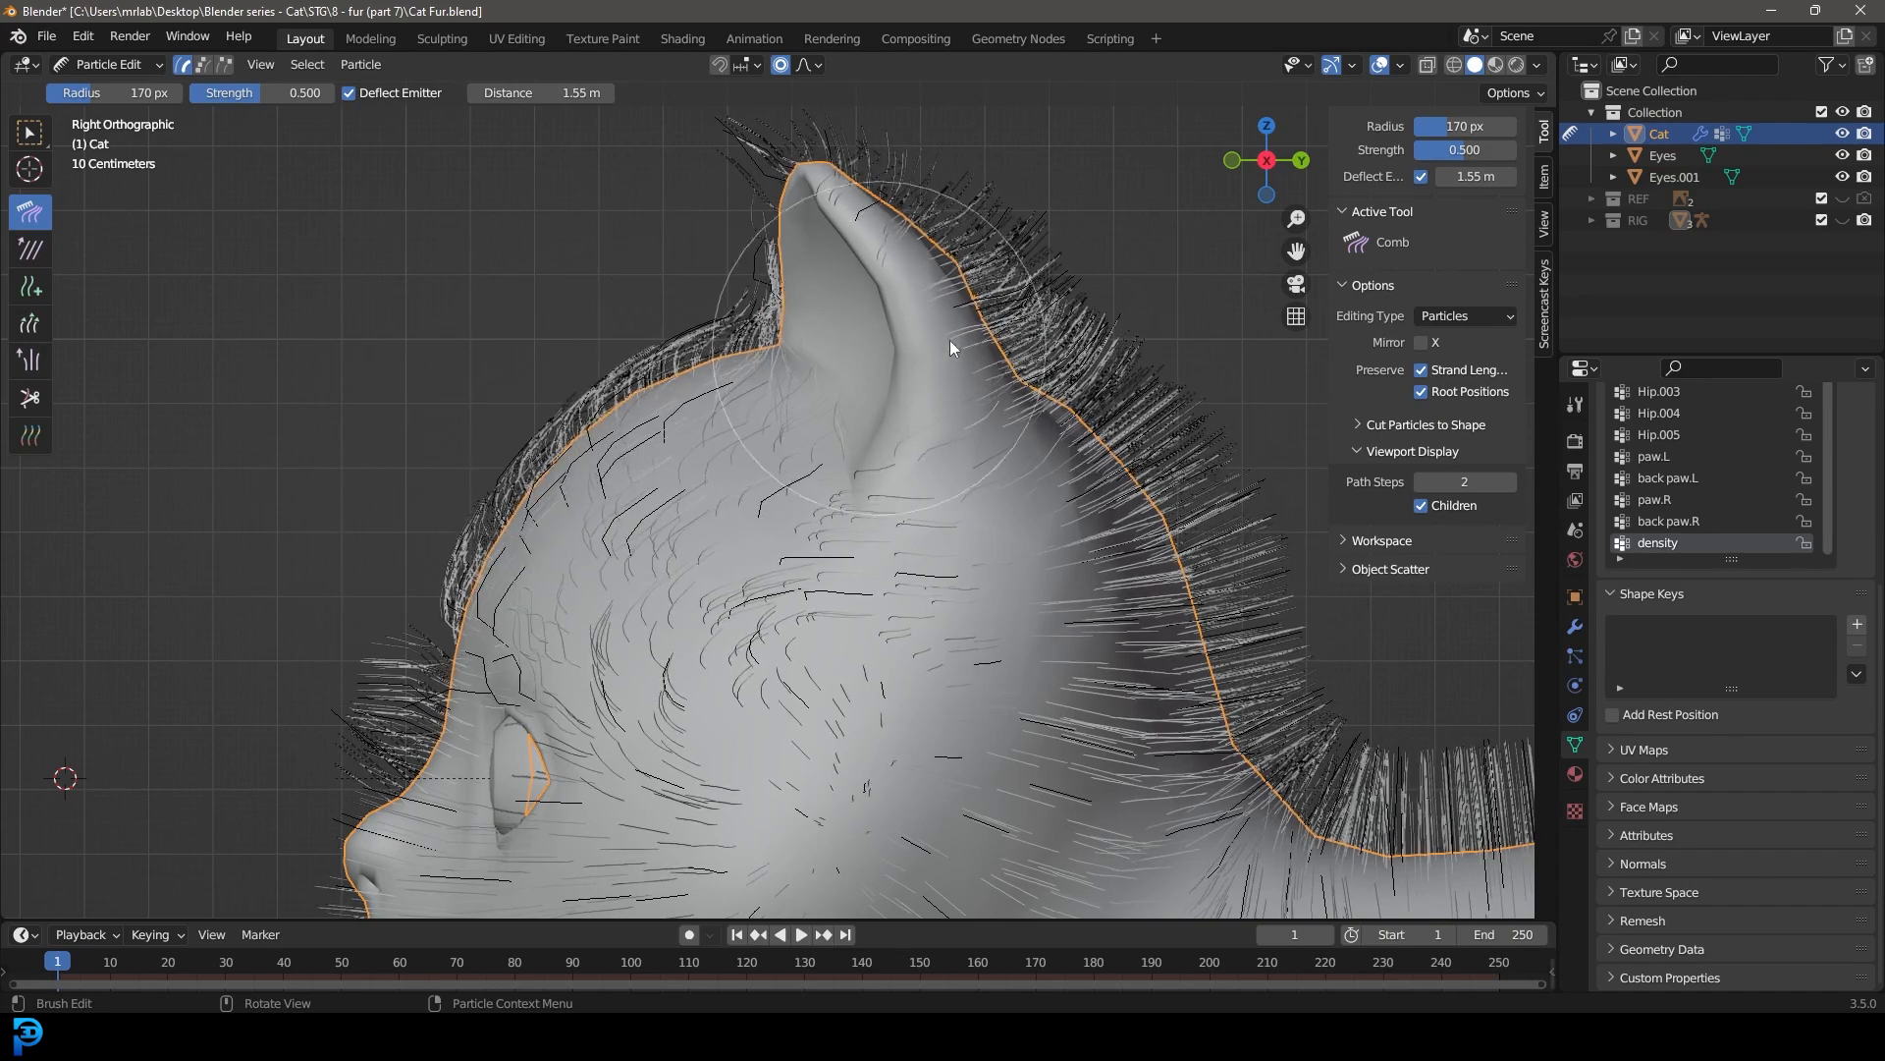
scroll(589, 412, up, 4)
scroll(842, 362, down, 5)
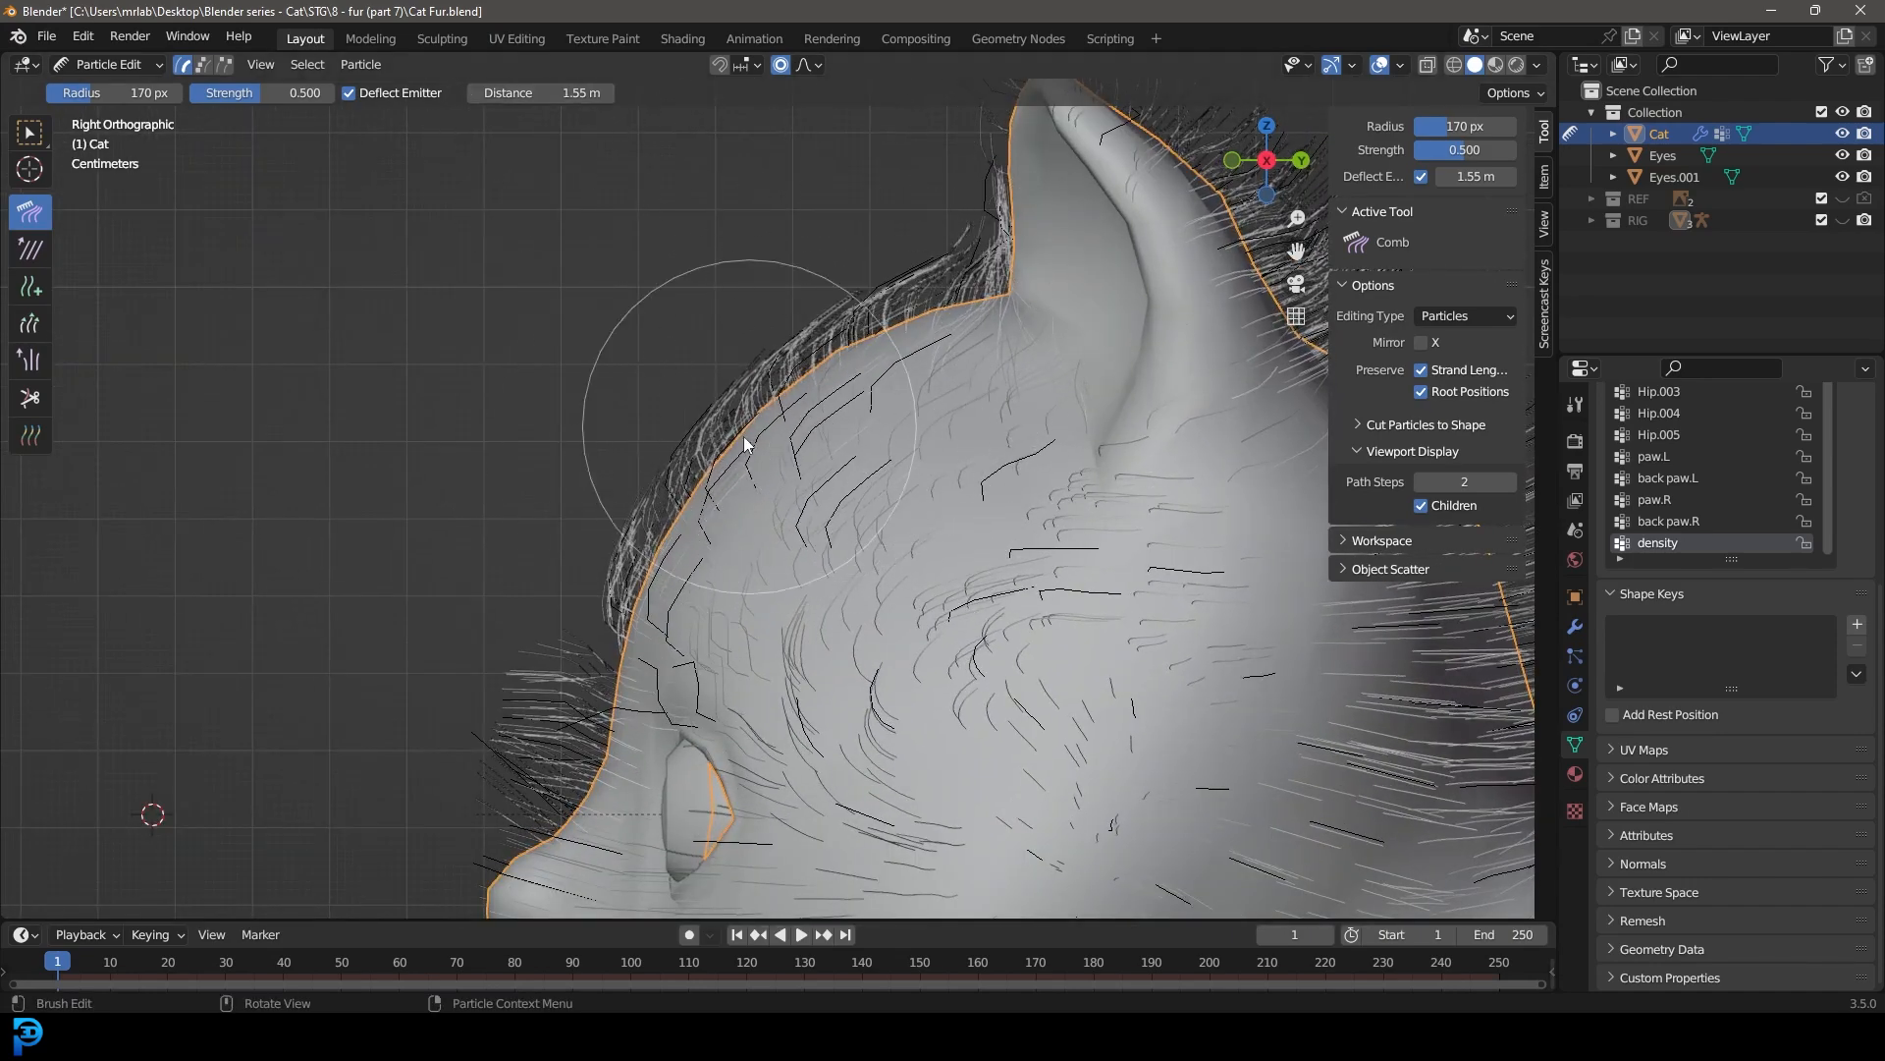
Step: Try combing the head fur with emitter deflection distances of 2.35 m, 4.65 m and 1.45 m
scroll(744, 442, up, 2)
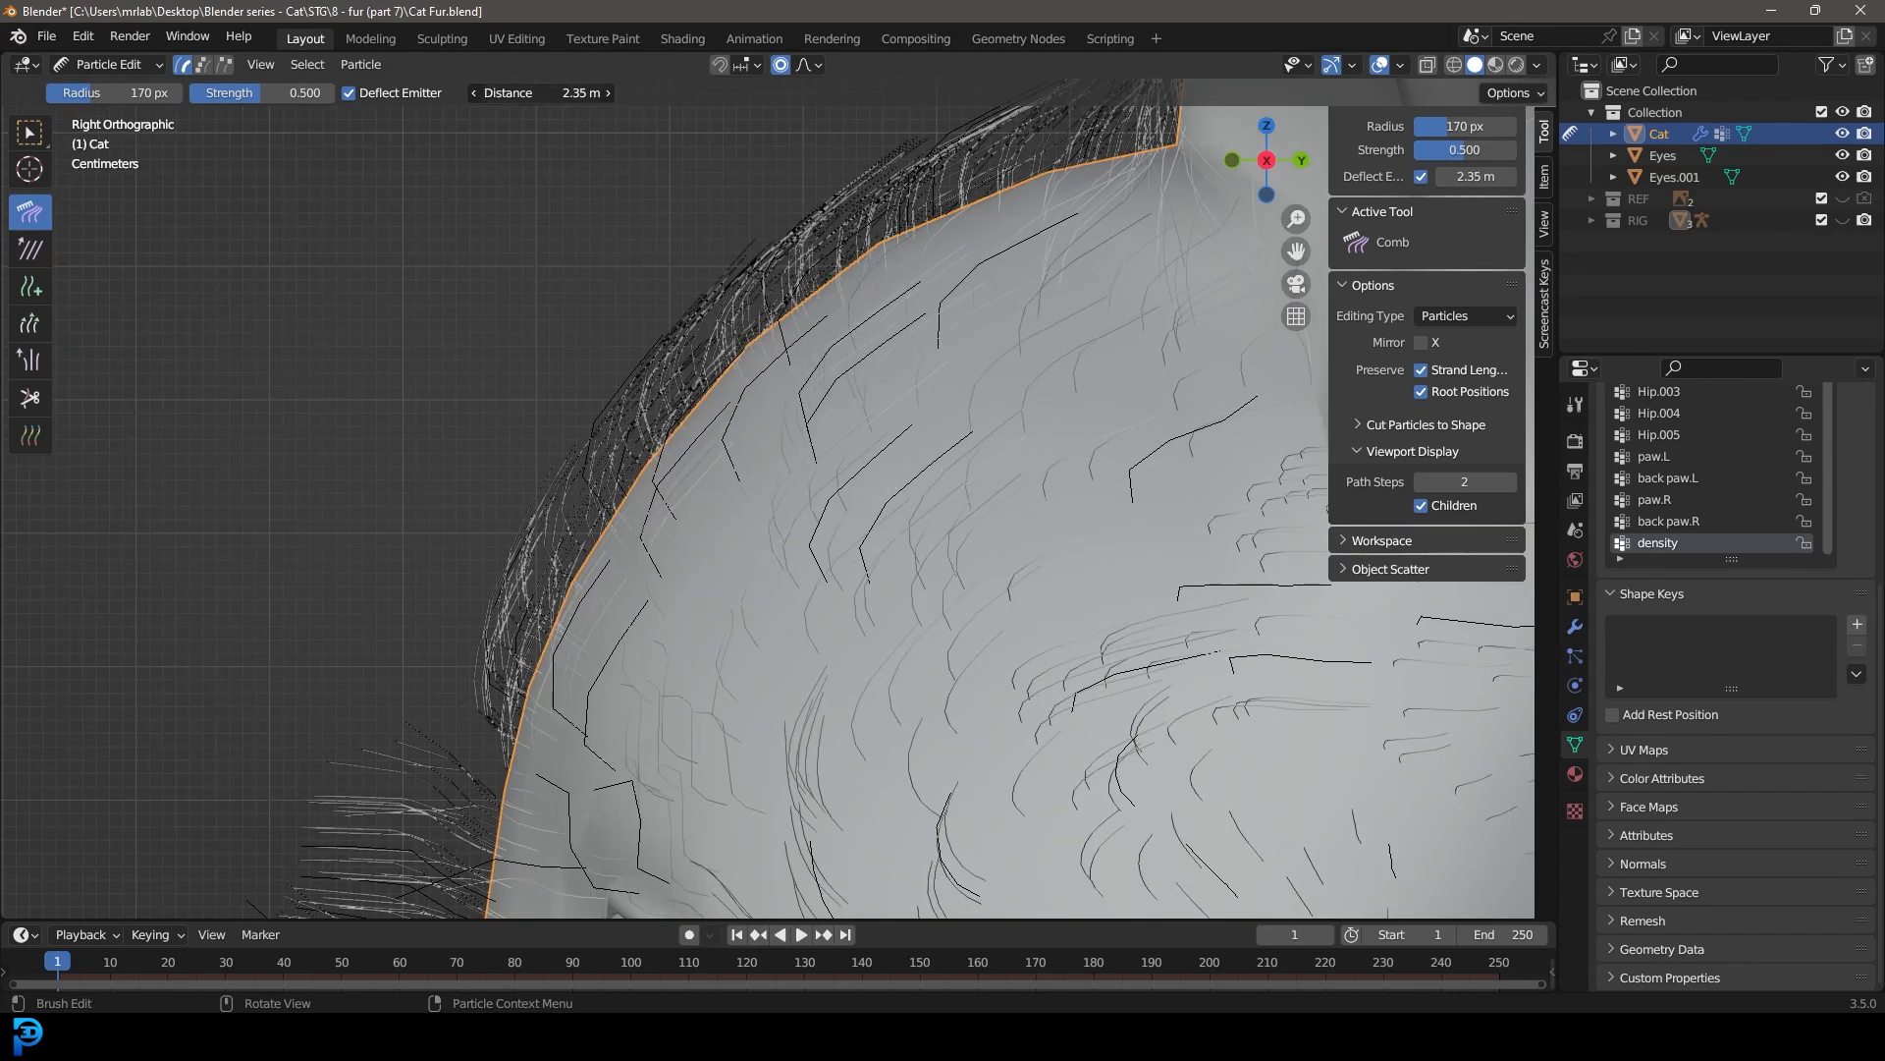
scroll(577, 589, down, 4)
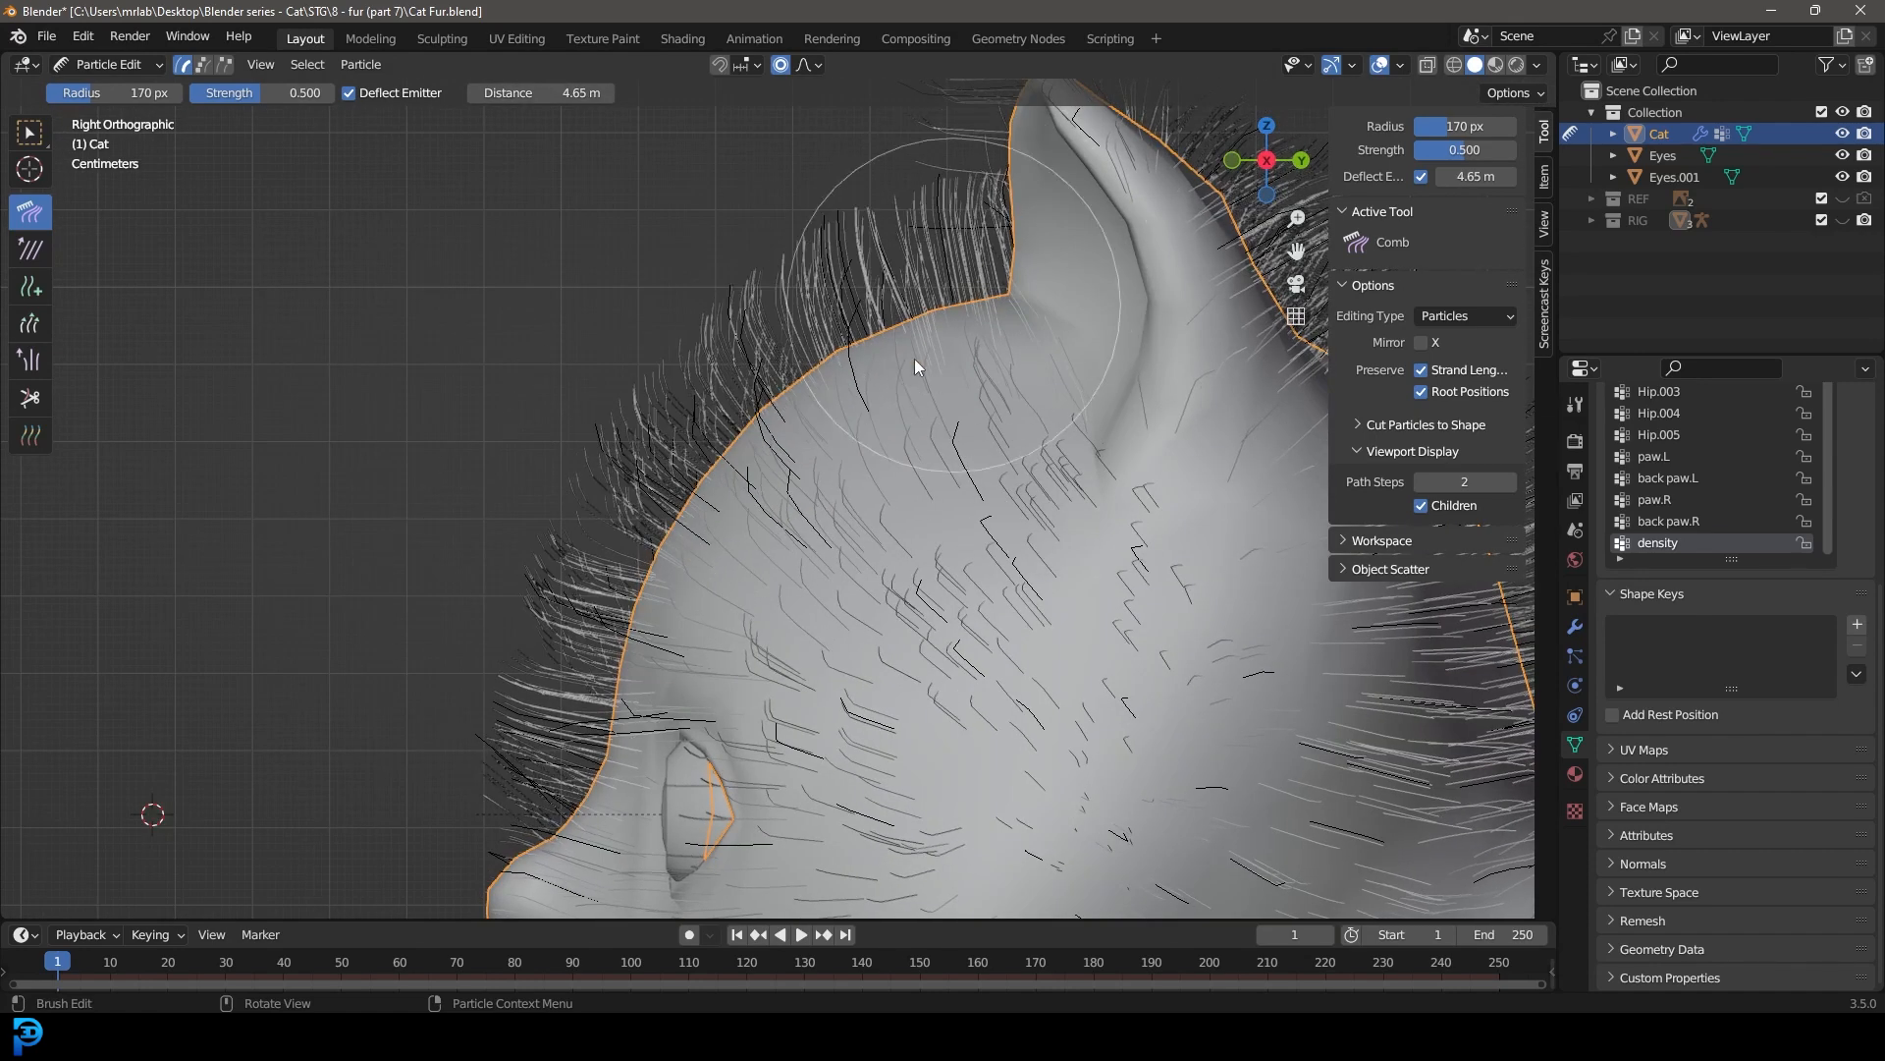
scroll(762, 438, down, 2)
drag(548, 93, 508, 94)
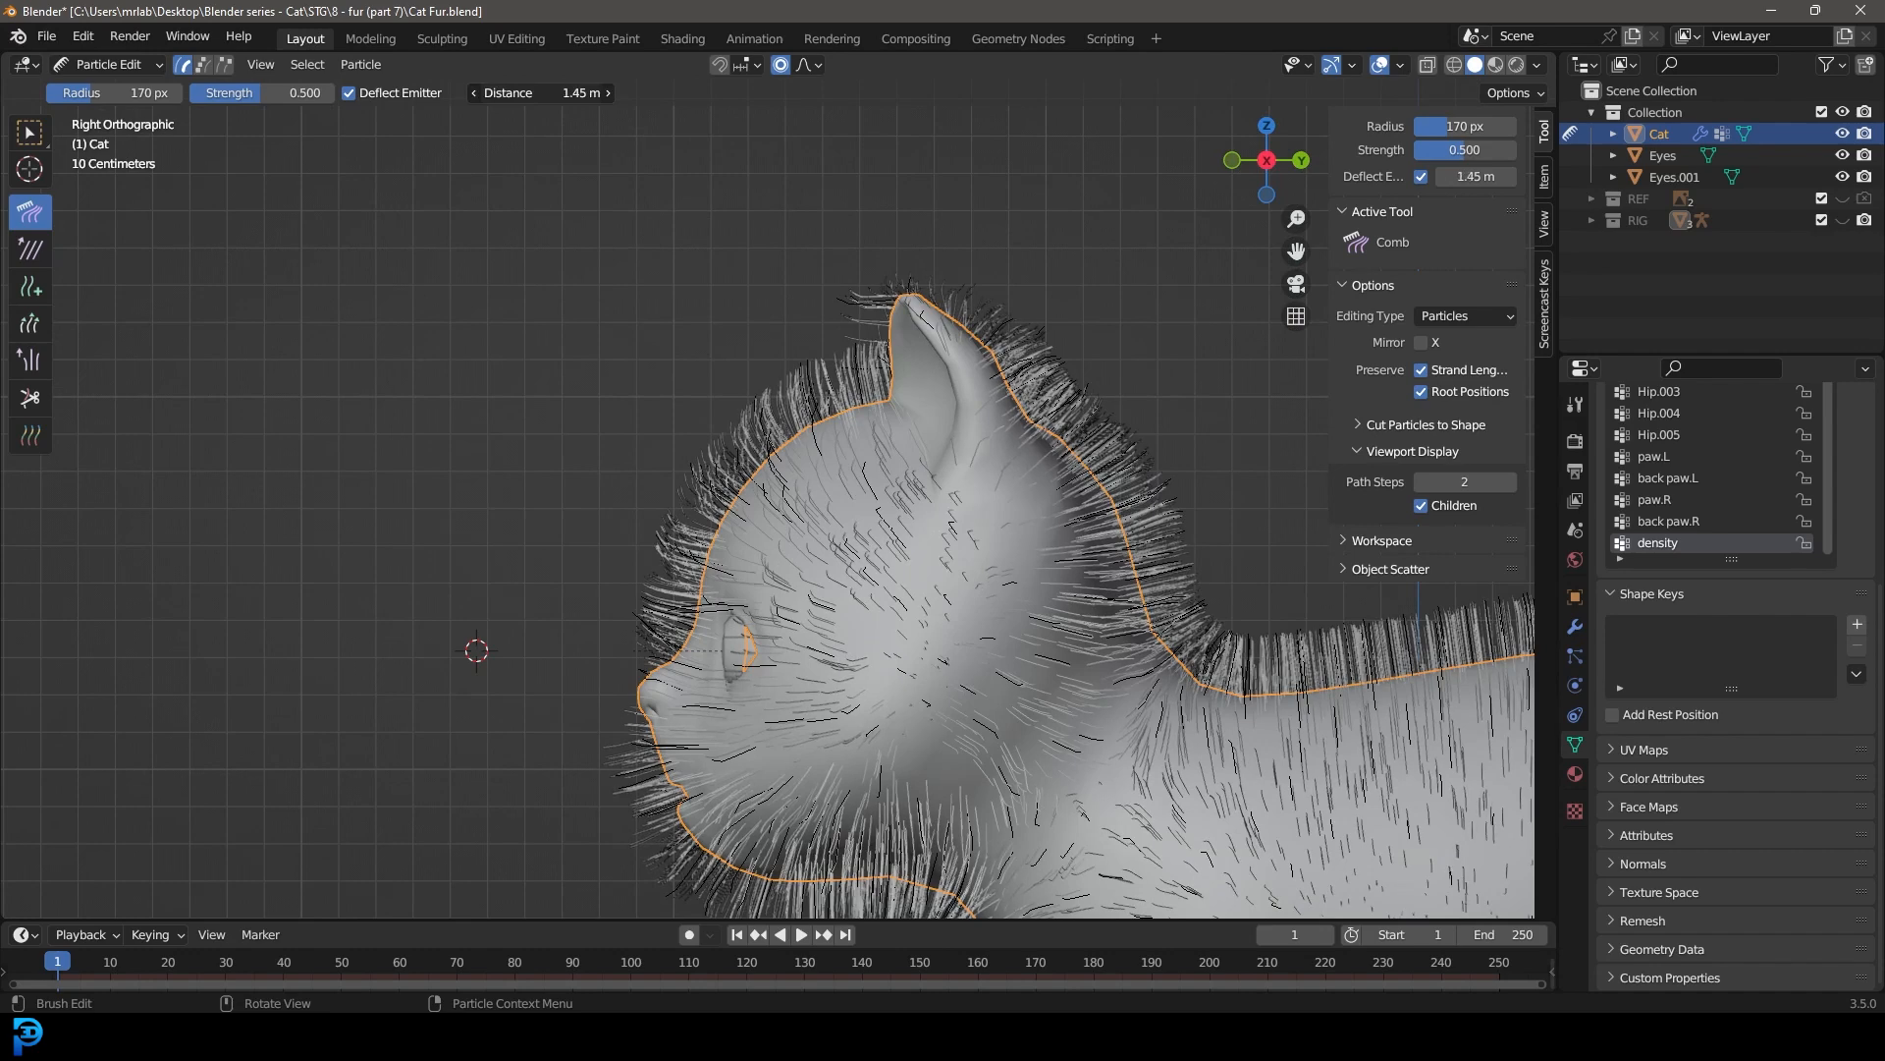
scroll(746, 506, up, 4)
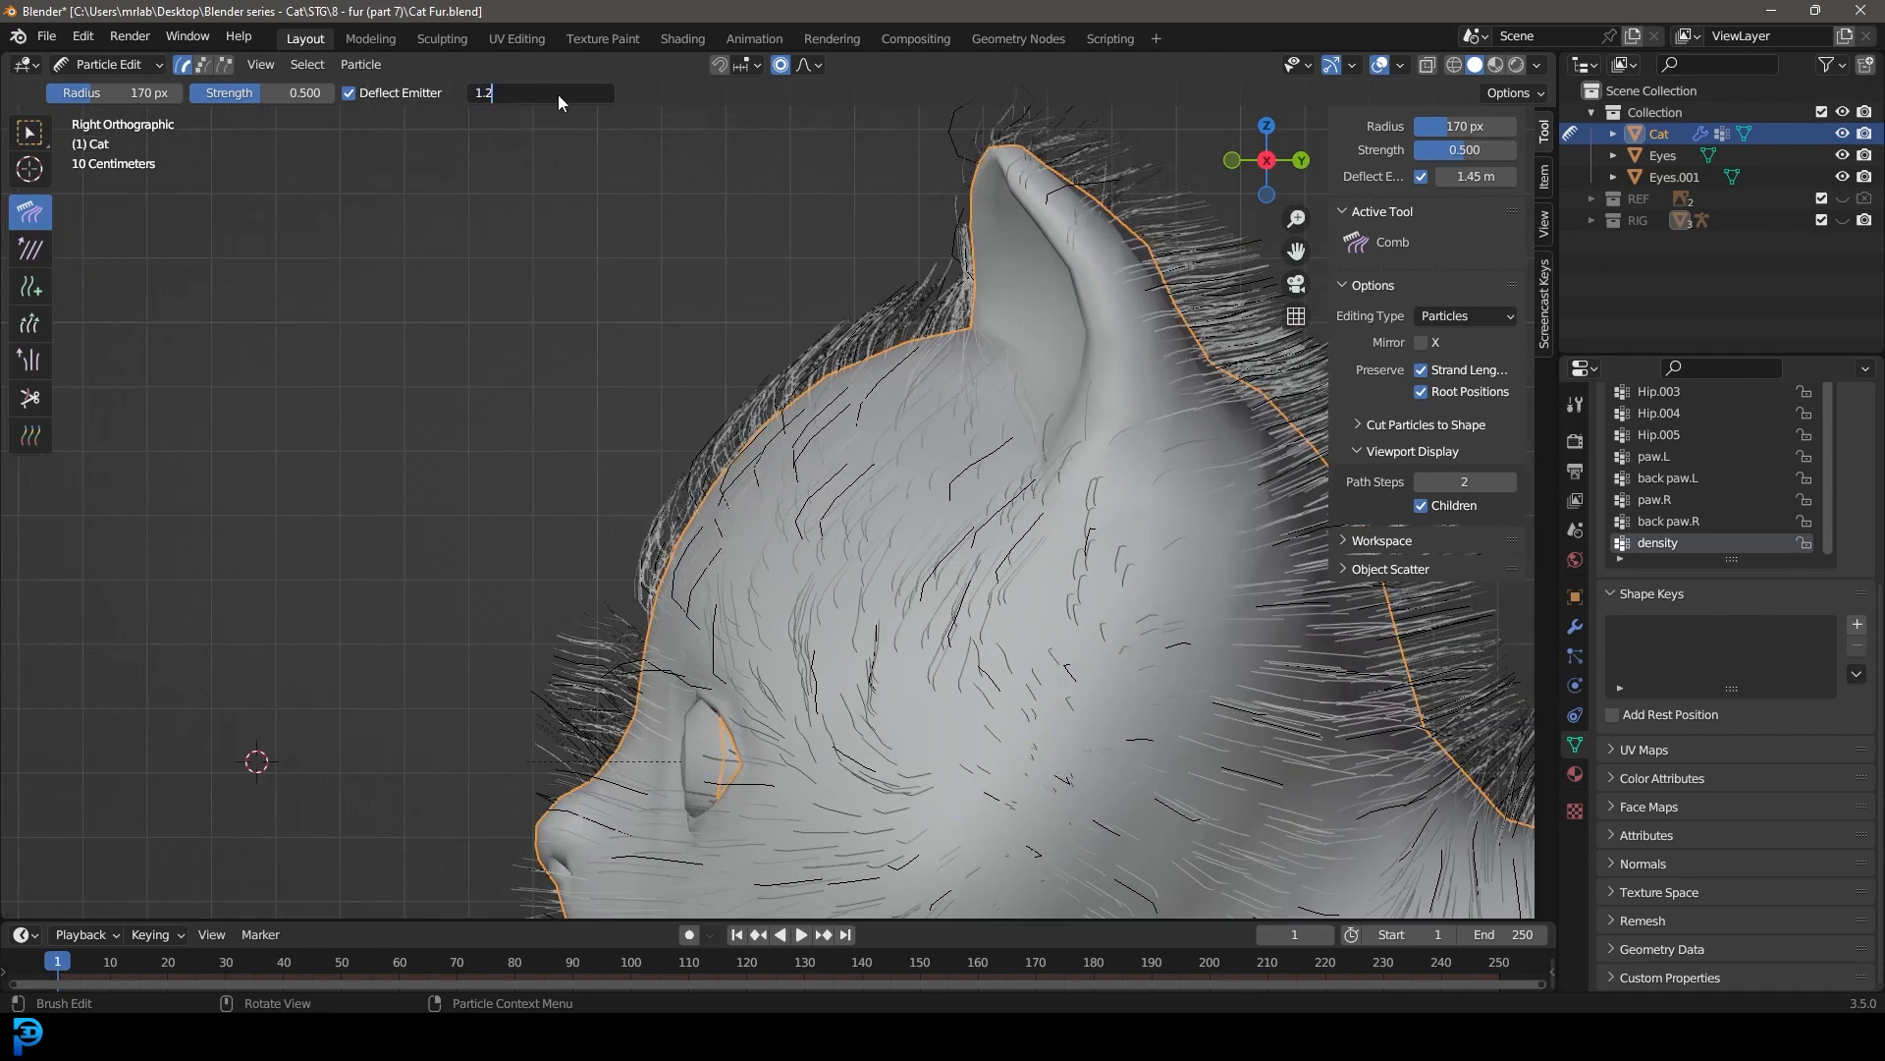
Step: Set the emitter deflection distance to 1.2 m and comb the forehead fur back toward the ear
mouse_move(626, 540)
mouse_down()
mouse_move(736, 408)
mouse_move(808, 383)
mouse_up()
scroll(697, 452, down, 5)
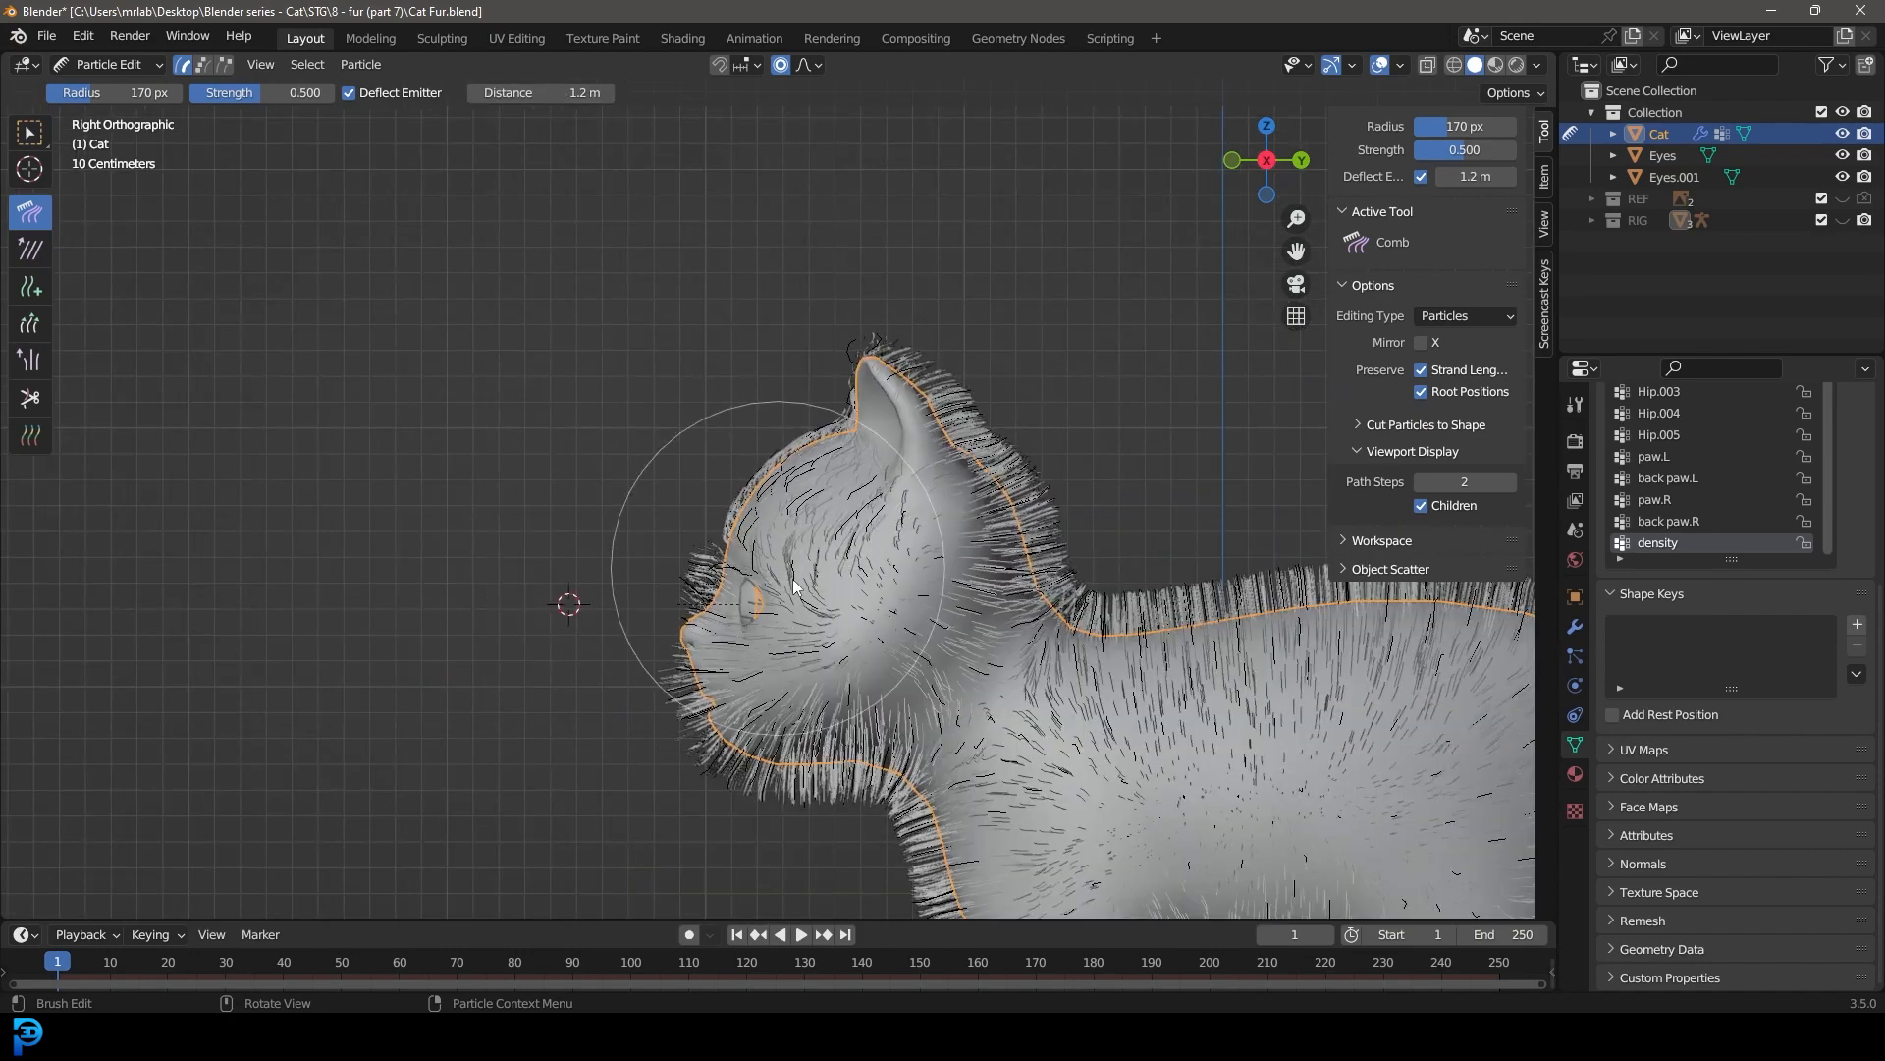
scroll(776, 609, up, 2)
shift+middle_drag(772, 725, 673, 321)
shift+middle_drag(703, 206, 746, 475)
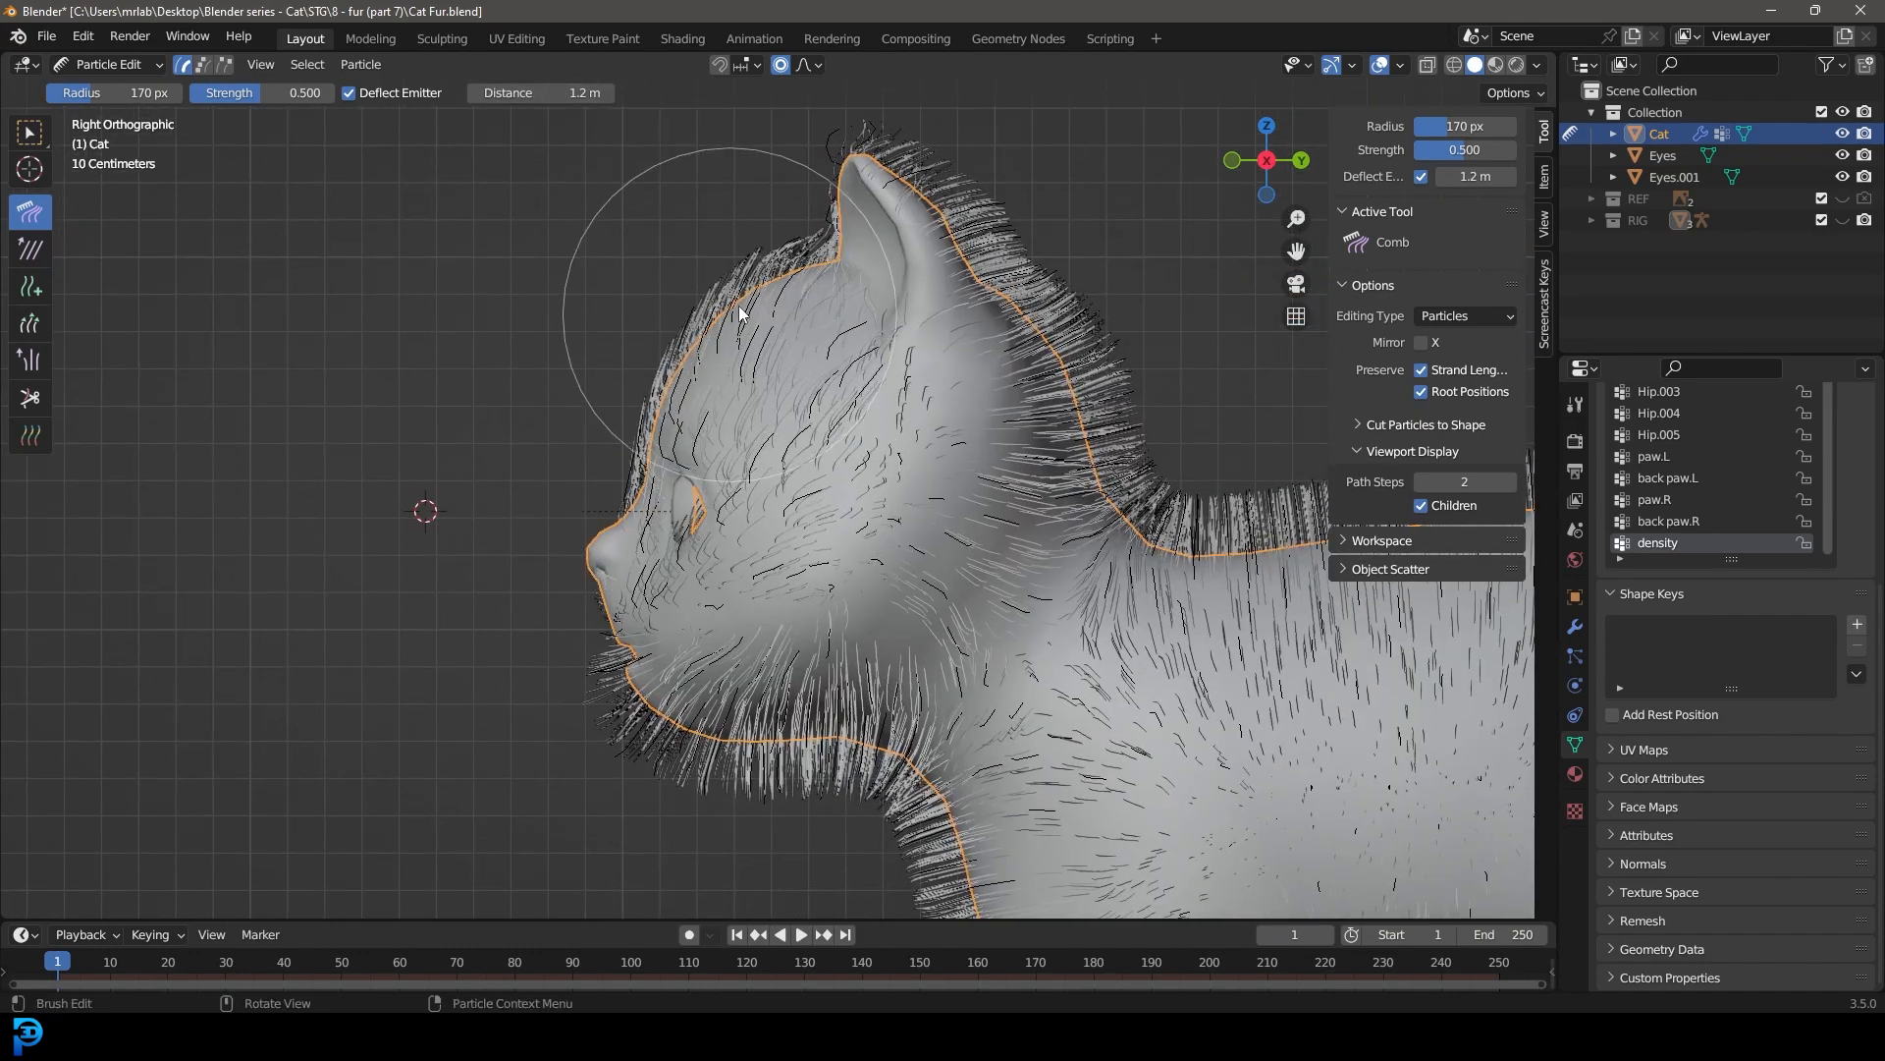
mouse_move(567, 479)
mouse_down()
mouse_move(673, 360)
mouse_move(833, 287)
mouse_up()
scroll(857, 422, down, 2)
shift+middle_drag(784, 559, 771, 425)
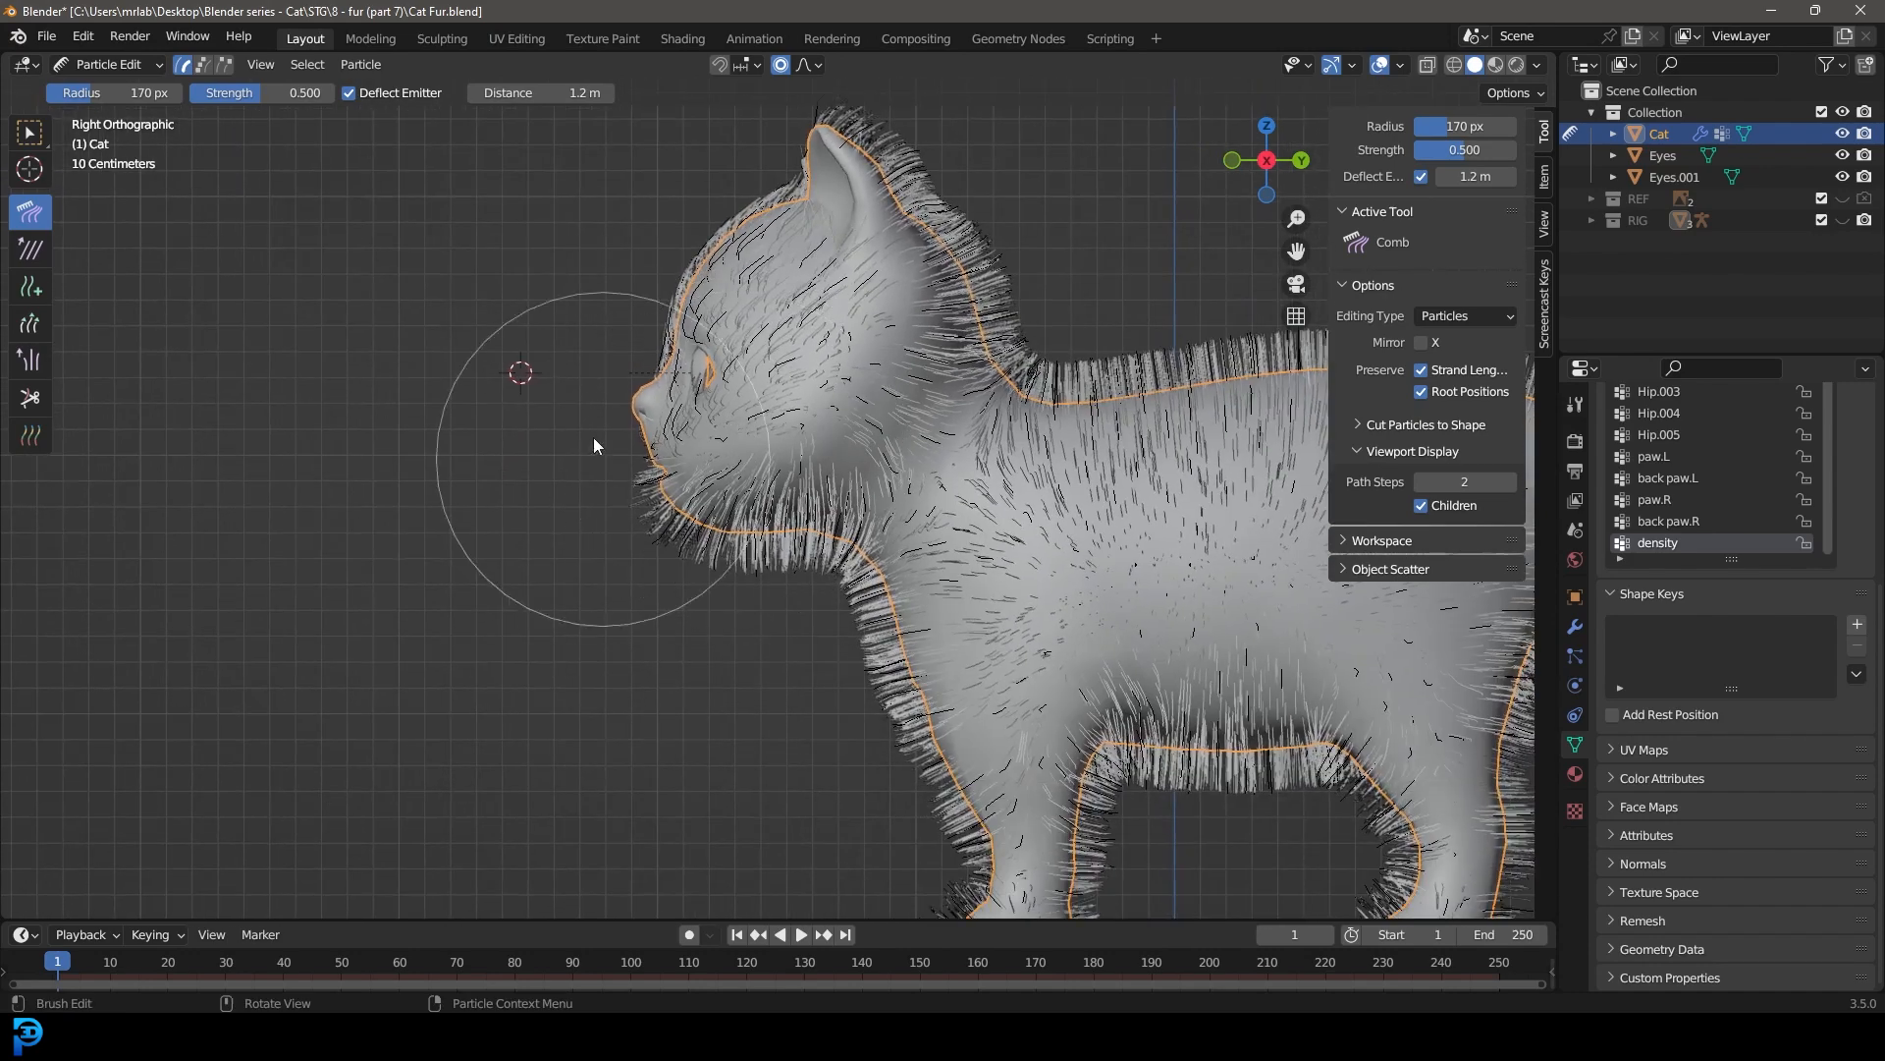
Step: Comb the fur on the muzzle, cheek and chin backward toward the neck
scroll(587, 470, up, 2)
drag(560, 428, 761, 579)
drag(504, 447, 687, 555)
drag(573, 456, 766, 538)
drag(727, 464, 854, 457)
scroll(852, 454, down, 2)
shift+middle_drag(798, 414, 758, 494)
scroll(750, 463, up, 3)
drag(739, 491, 811, 462)
drag(784, 398, 1019, 247)
scroll(904, 414, down, 5)
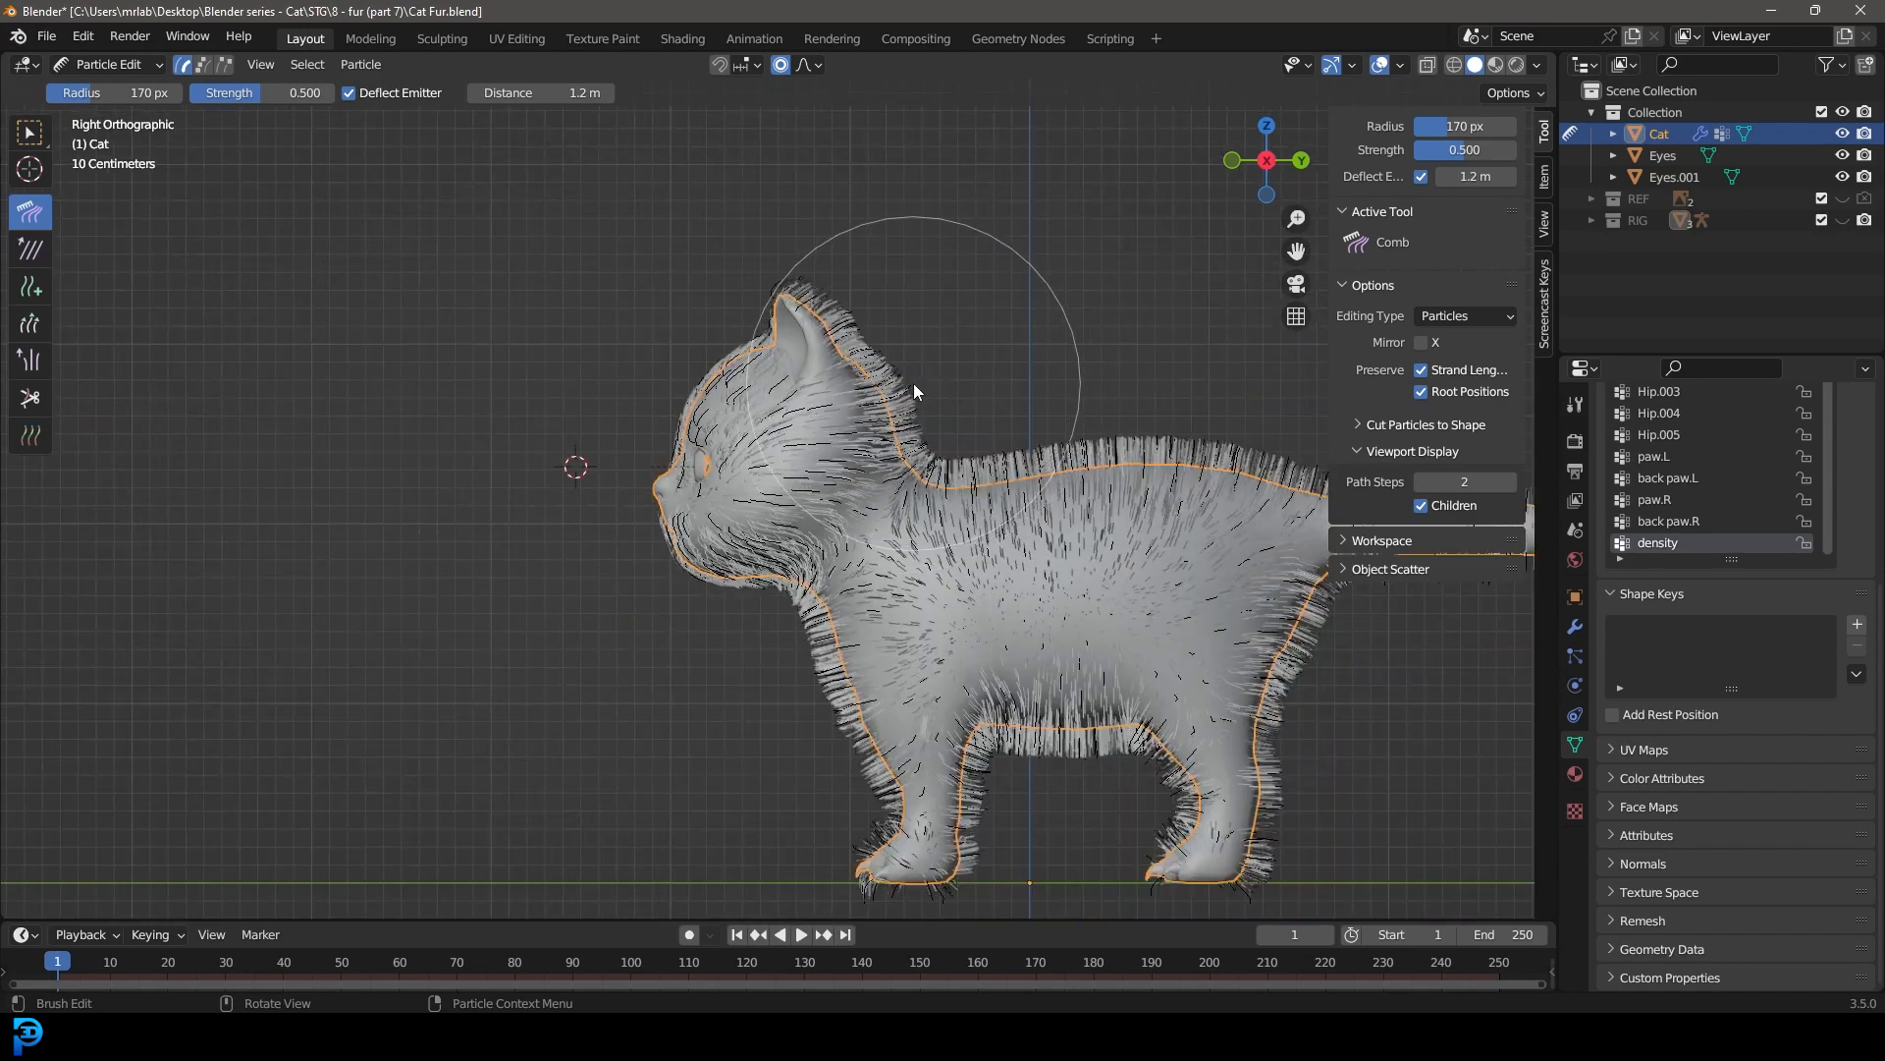
Step: In top view, comb the fur on top of the head outward from the middle, without X mirroring
key(KP_7)
scroll(946, 607, down, 2)
scroll(787, 695, up, 4)
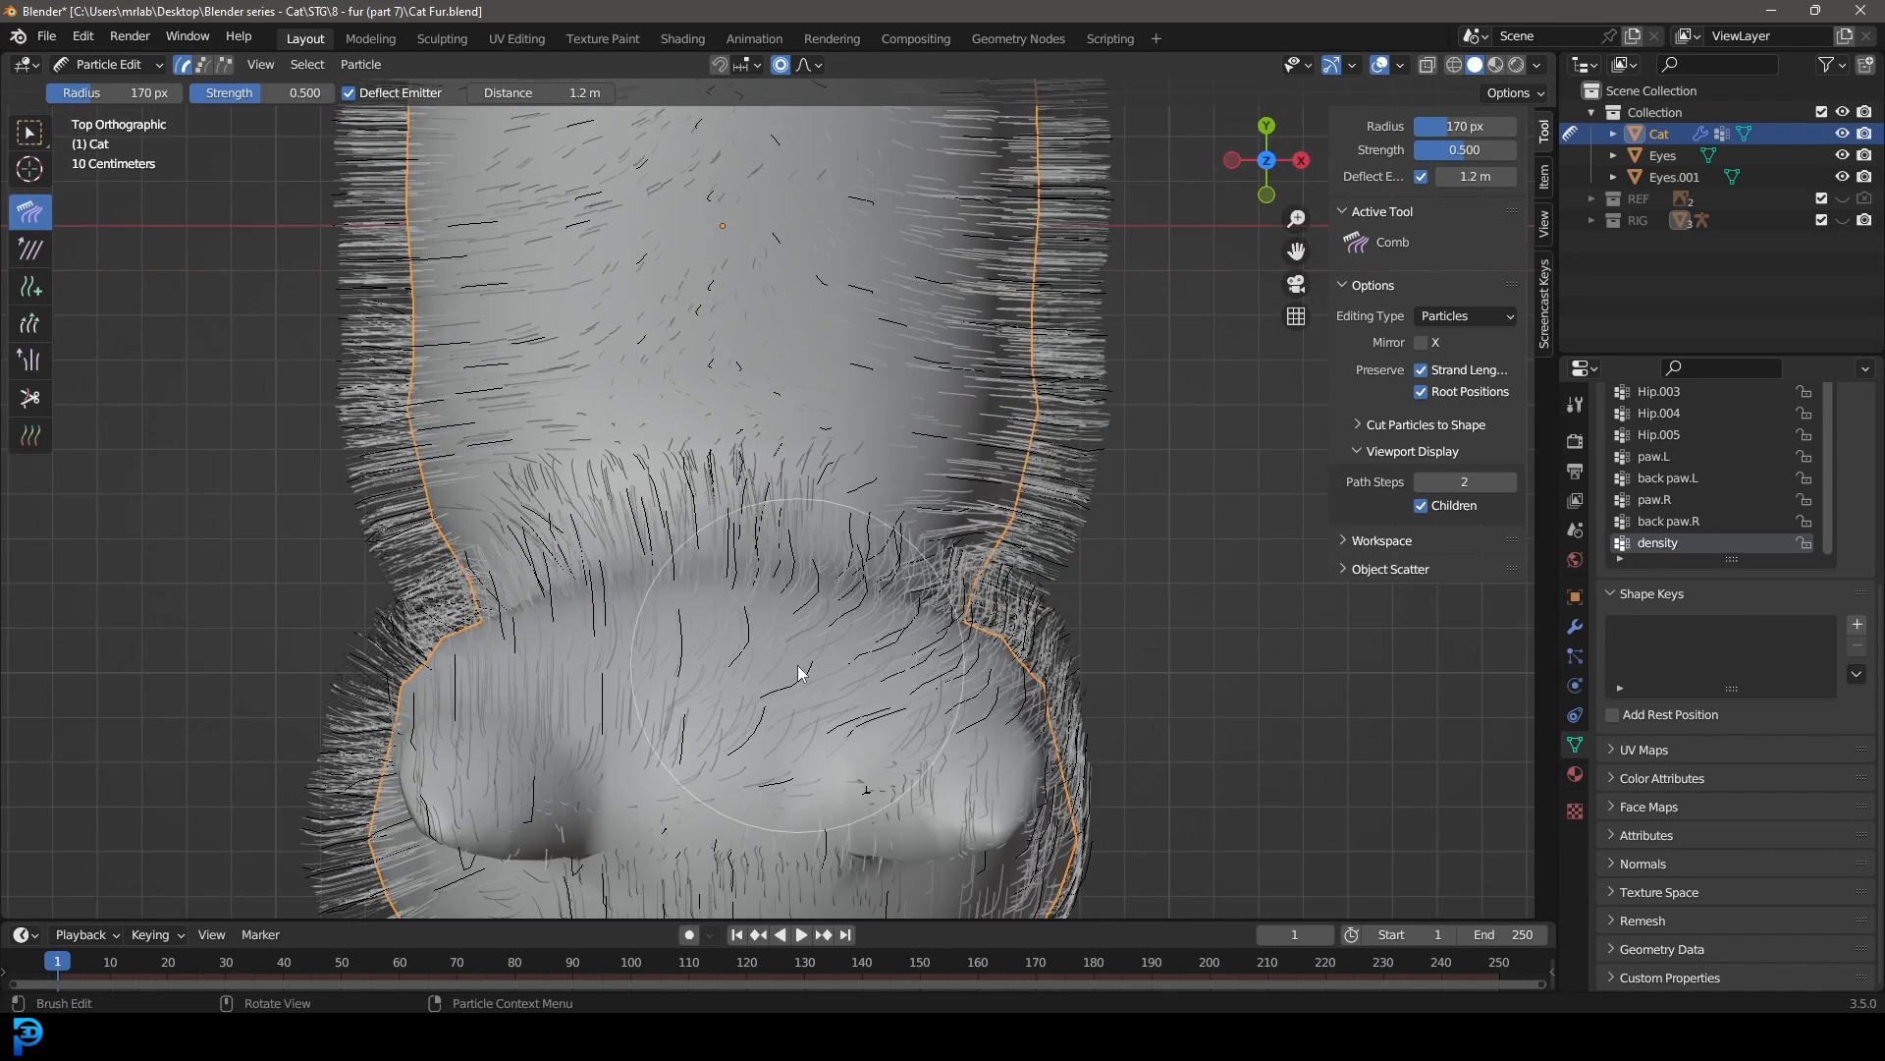
drag(740, 706, 639, 699)
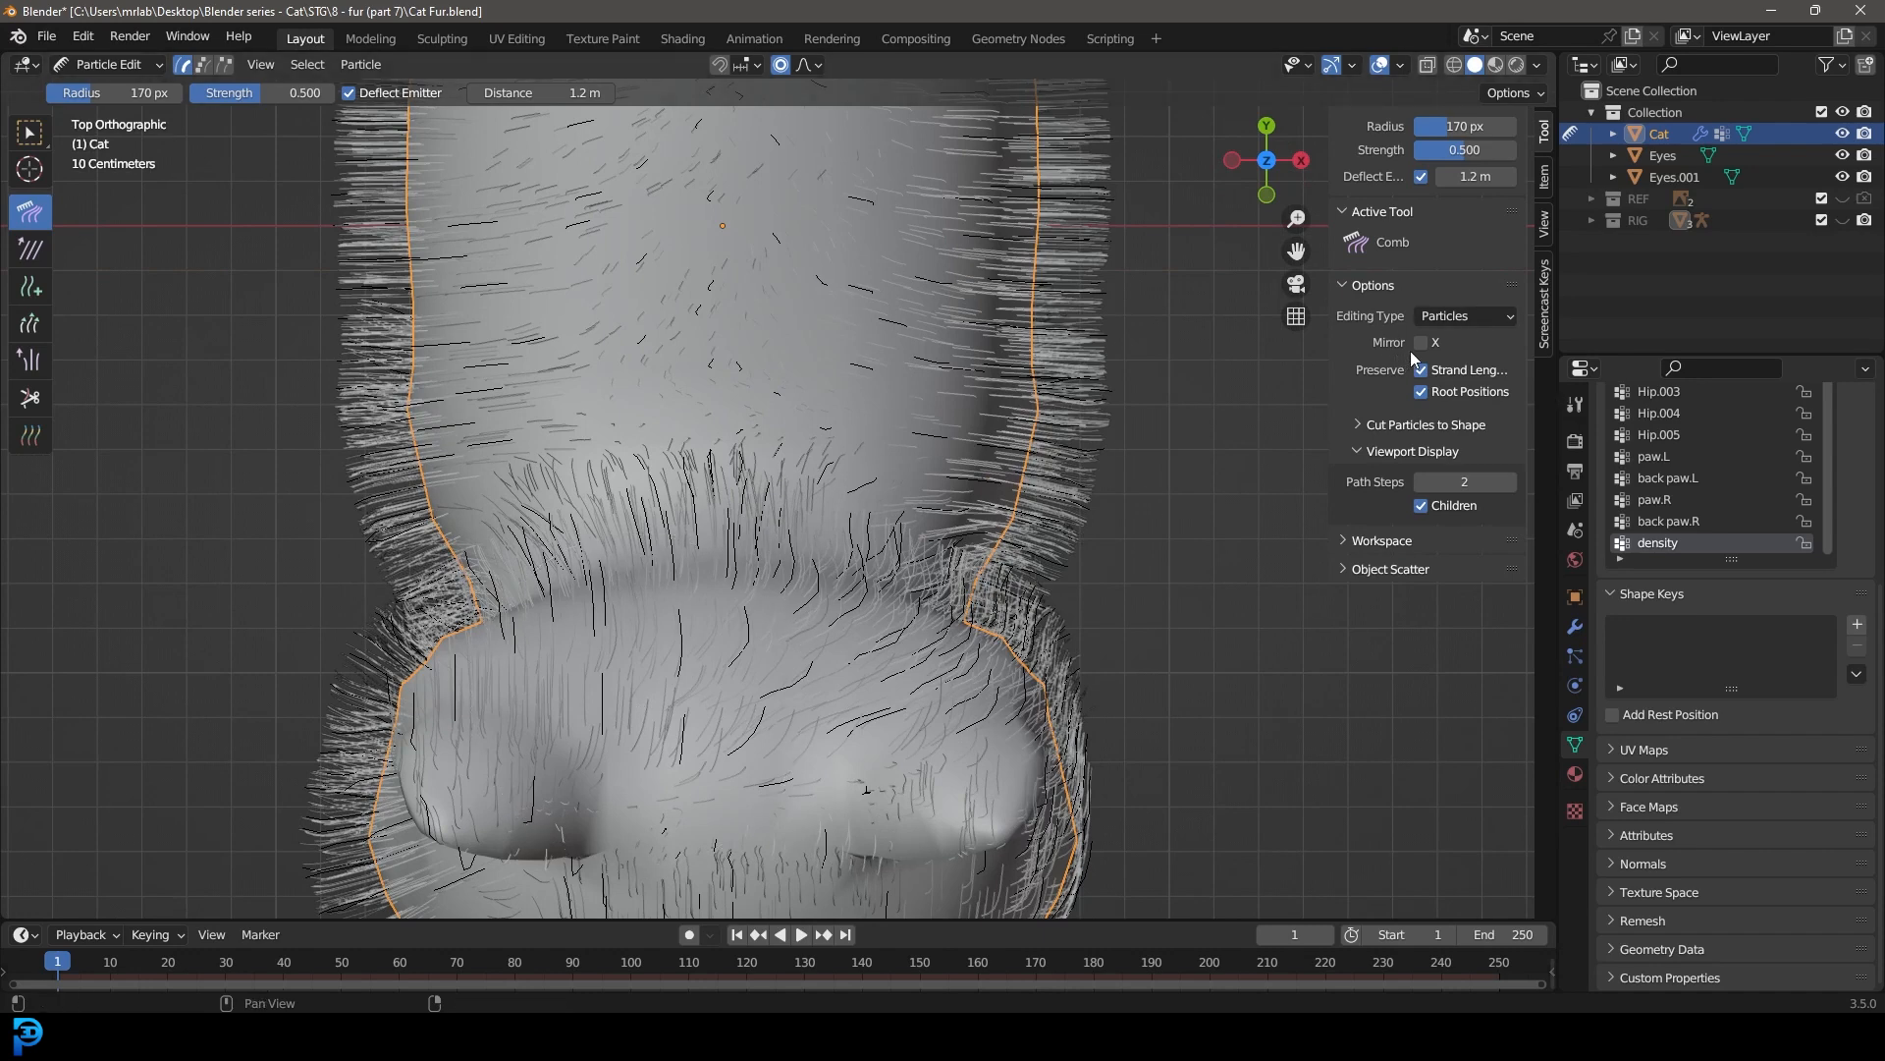
shift+middle_drag(630, 651, 743, 527)
drag(716, 561, 620, 563)
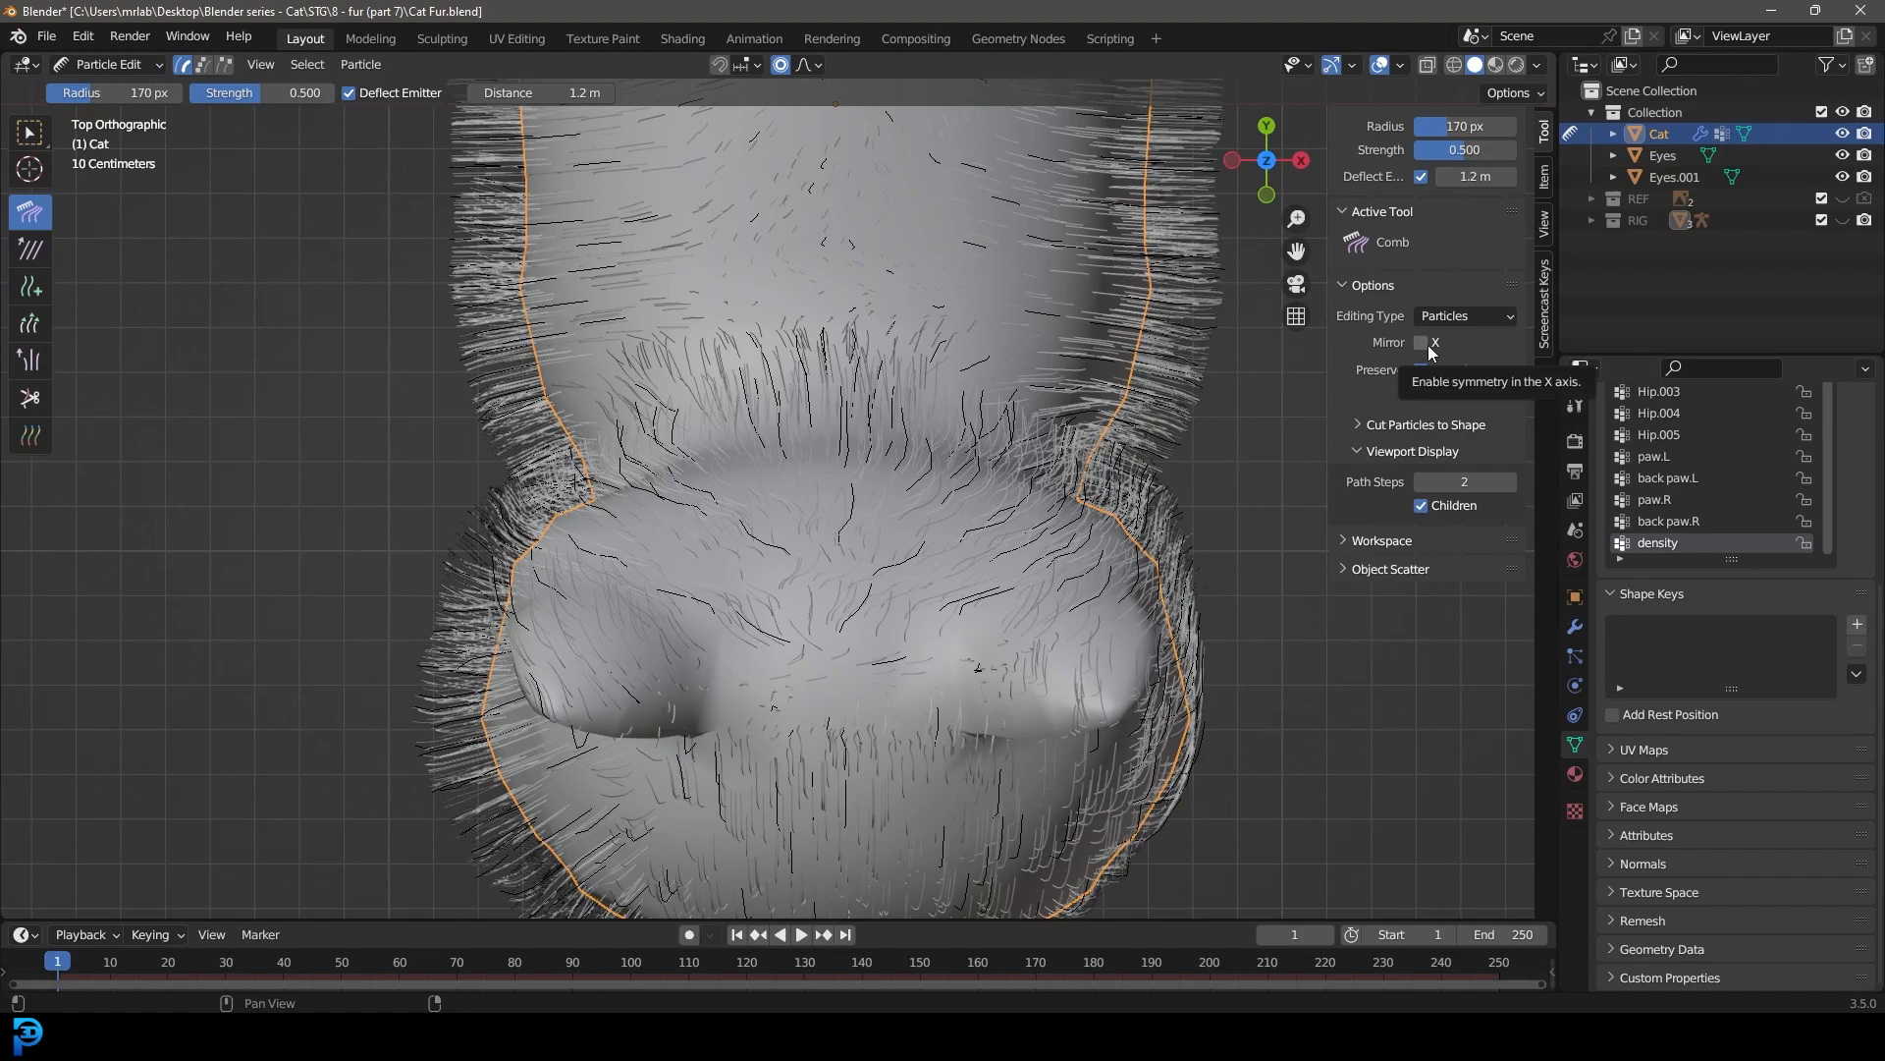
scroll(956, 552, down, 2)
scroll(982, 545, up, 2)
scroll(1039, 532, down, 2)
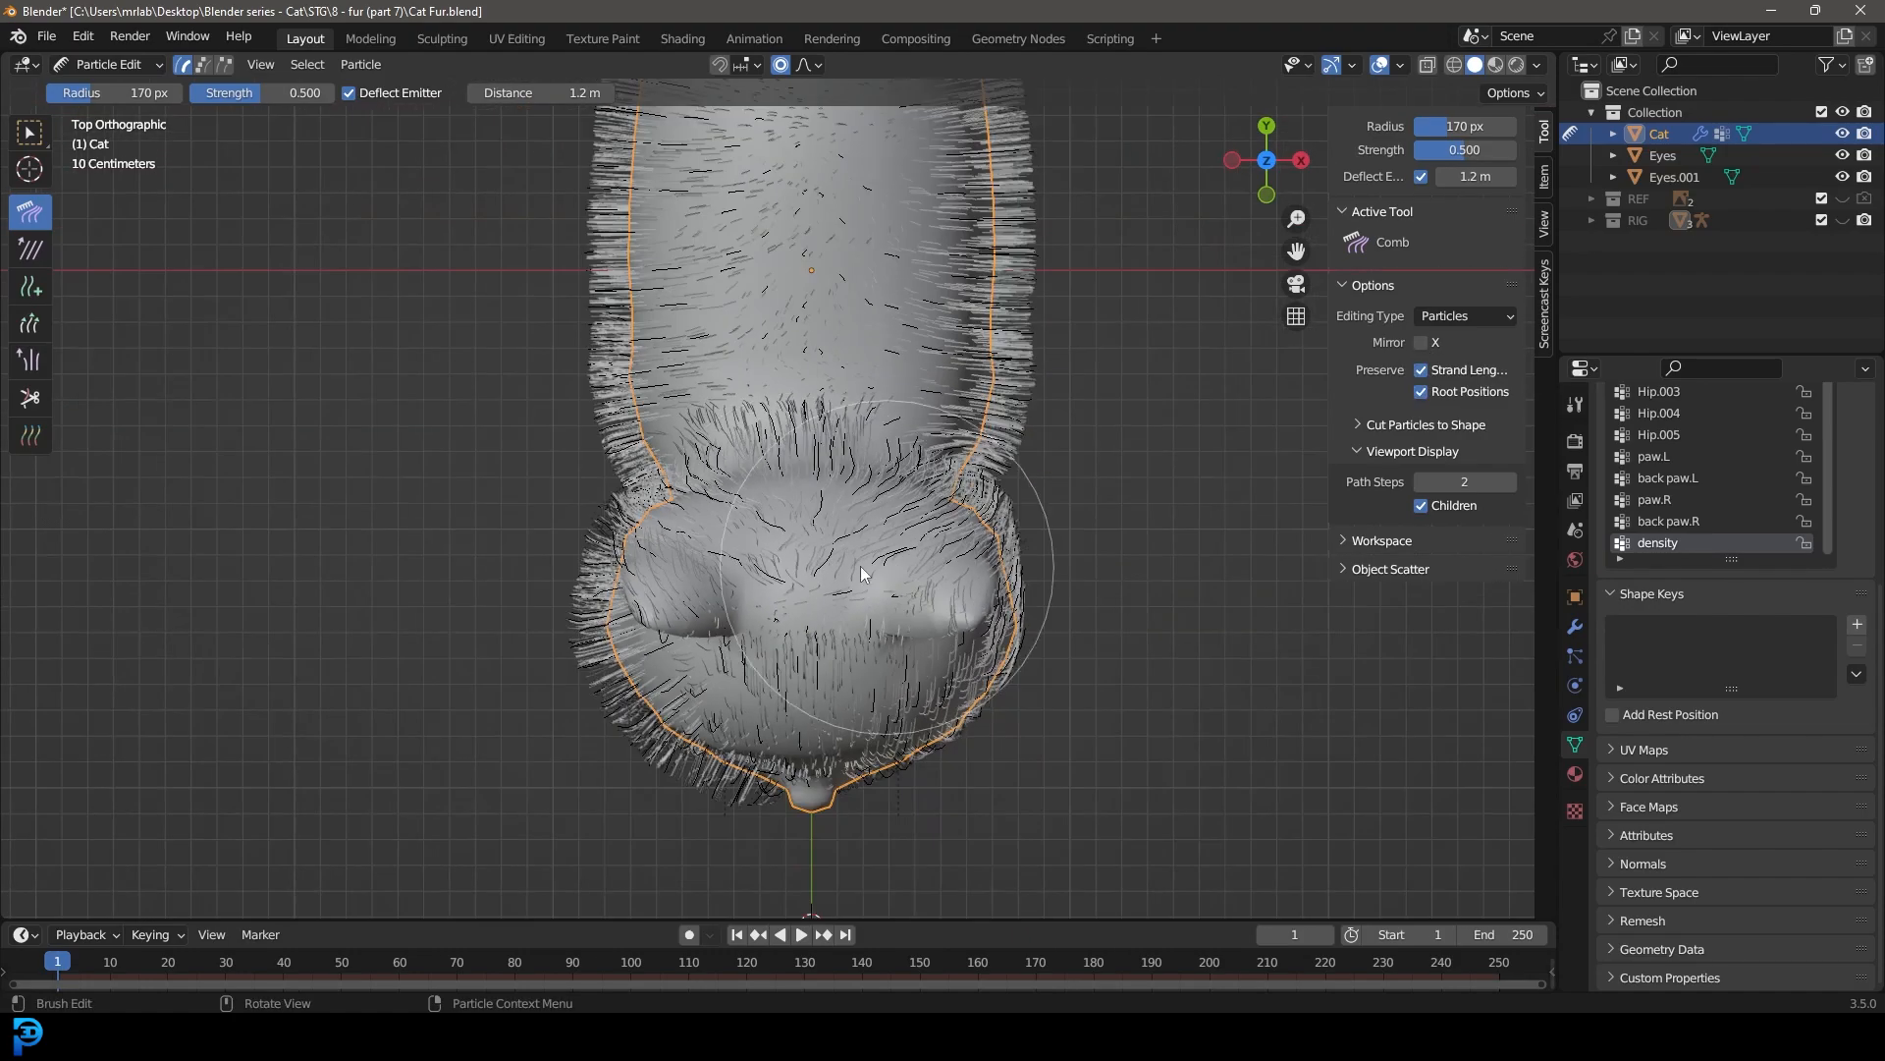
scroll(785, 564, up, 1)
mouse_move(661, 586)
middle_down()
mouse_move(937, 614)
mouse_move(687, 571)
middle_up()
middle_drag(669, 415, 601, 444)
Step: Comb the fur along the ear edges and between the ears, seen from the front
middle_drag(472, 220, 1027, 330)
scroll(851, 304, up, 6)
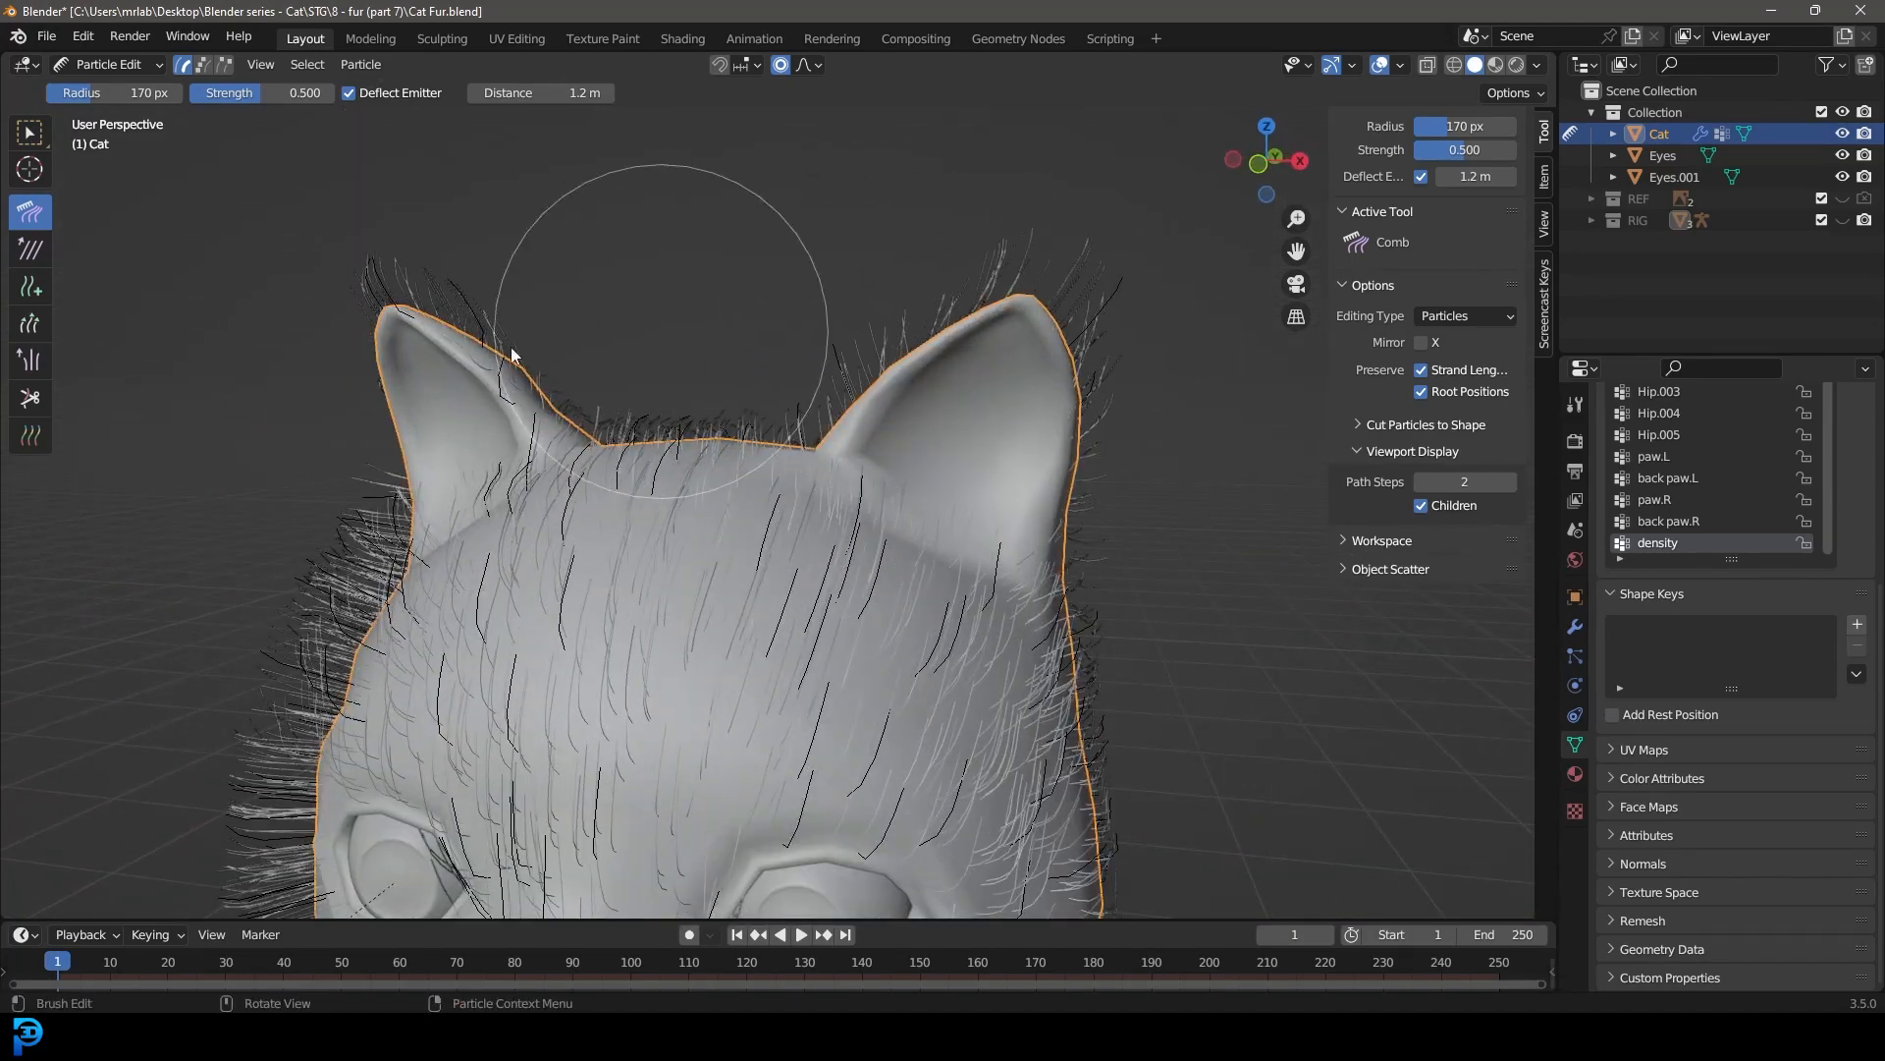
middle_drag(662, 332, 604, 330)
drag(477, 300, 396, 187)
drag(481, 386, 472, 366)
drag(542, 477, 534, 457)
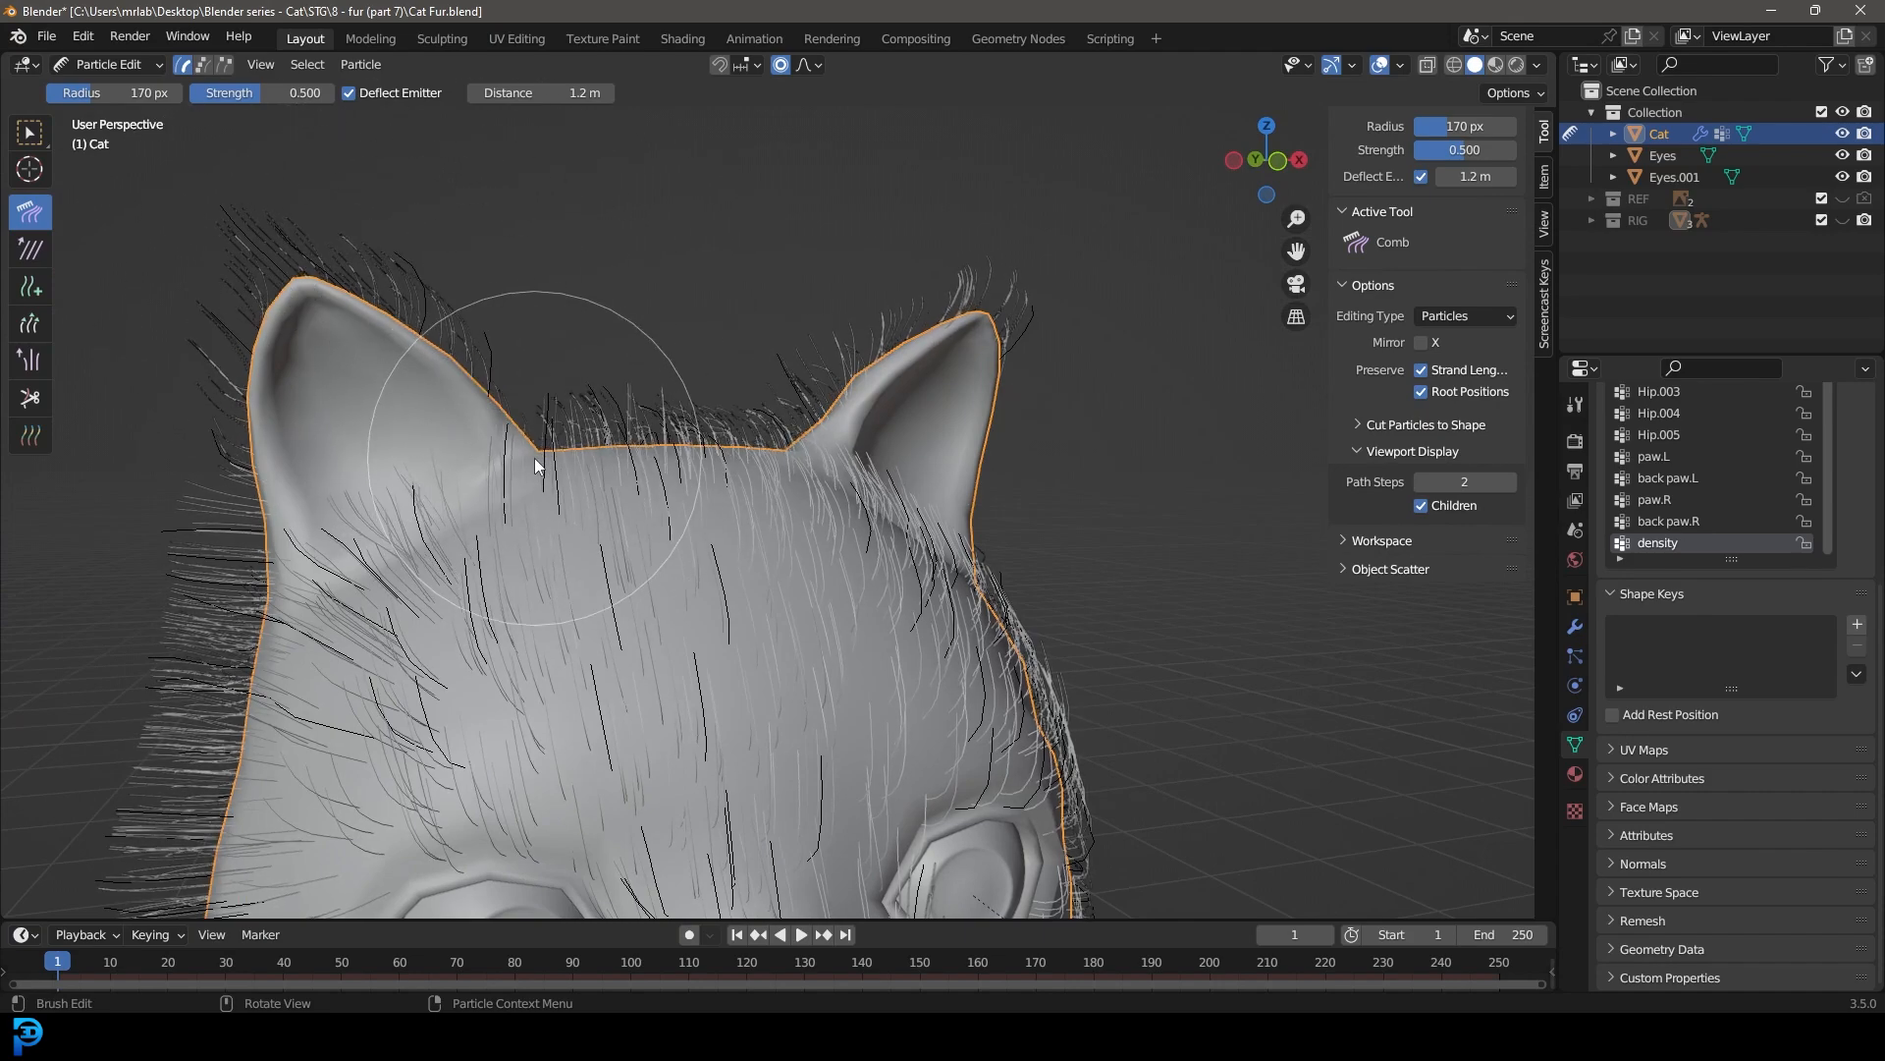
scroll(563, 545, down, 5)
mouse_move(563, 545)
middle_down()
mouse_move(469, 589)
mouse_move(516, 650)
mouse_move(664, 493)
mouse_move(569, 314)
mouse_move(576, 198)
middle_up()
Step: Touch up the combed fur from other angles around the cat
scroll(550, 658, down, 5)
middle_drag(699, 593, 587, 578)
scroll(1087, 352, up, 5)
scroll(1186, 591, down, 5)
middle_drag(1186, 591, 33, 694)
scroll(691, 468, up, 5)
middle_drag(691, 468, 786, 581)
drag(626, 707, 607, 665)
scroll(687, 628, down, 6)
middle_drag(845, 570, 597, 468)
Step: In right side view, comb the fur along the back and tail toward the tail tip
key(KP_3)
scroll(746, 472, down, 4)
shift+middle_drag(862, 433, 658, 315)
scroll(648, 319, up, 3)
drag(636, 324, 1301, 377)
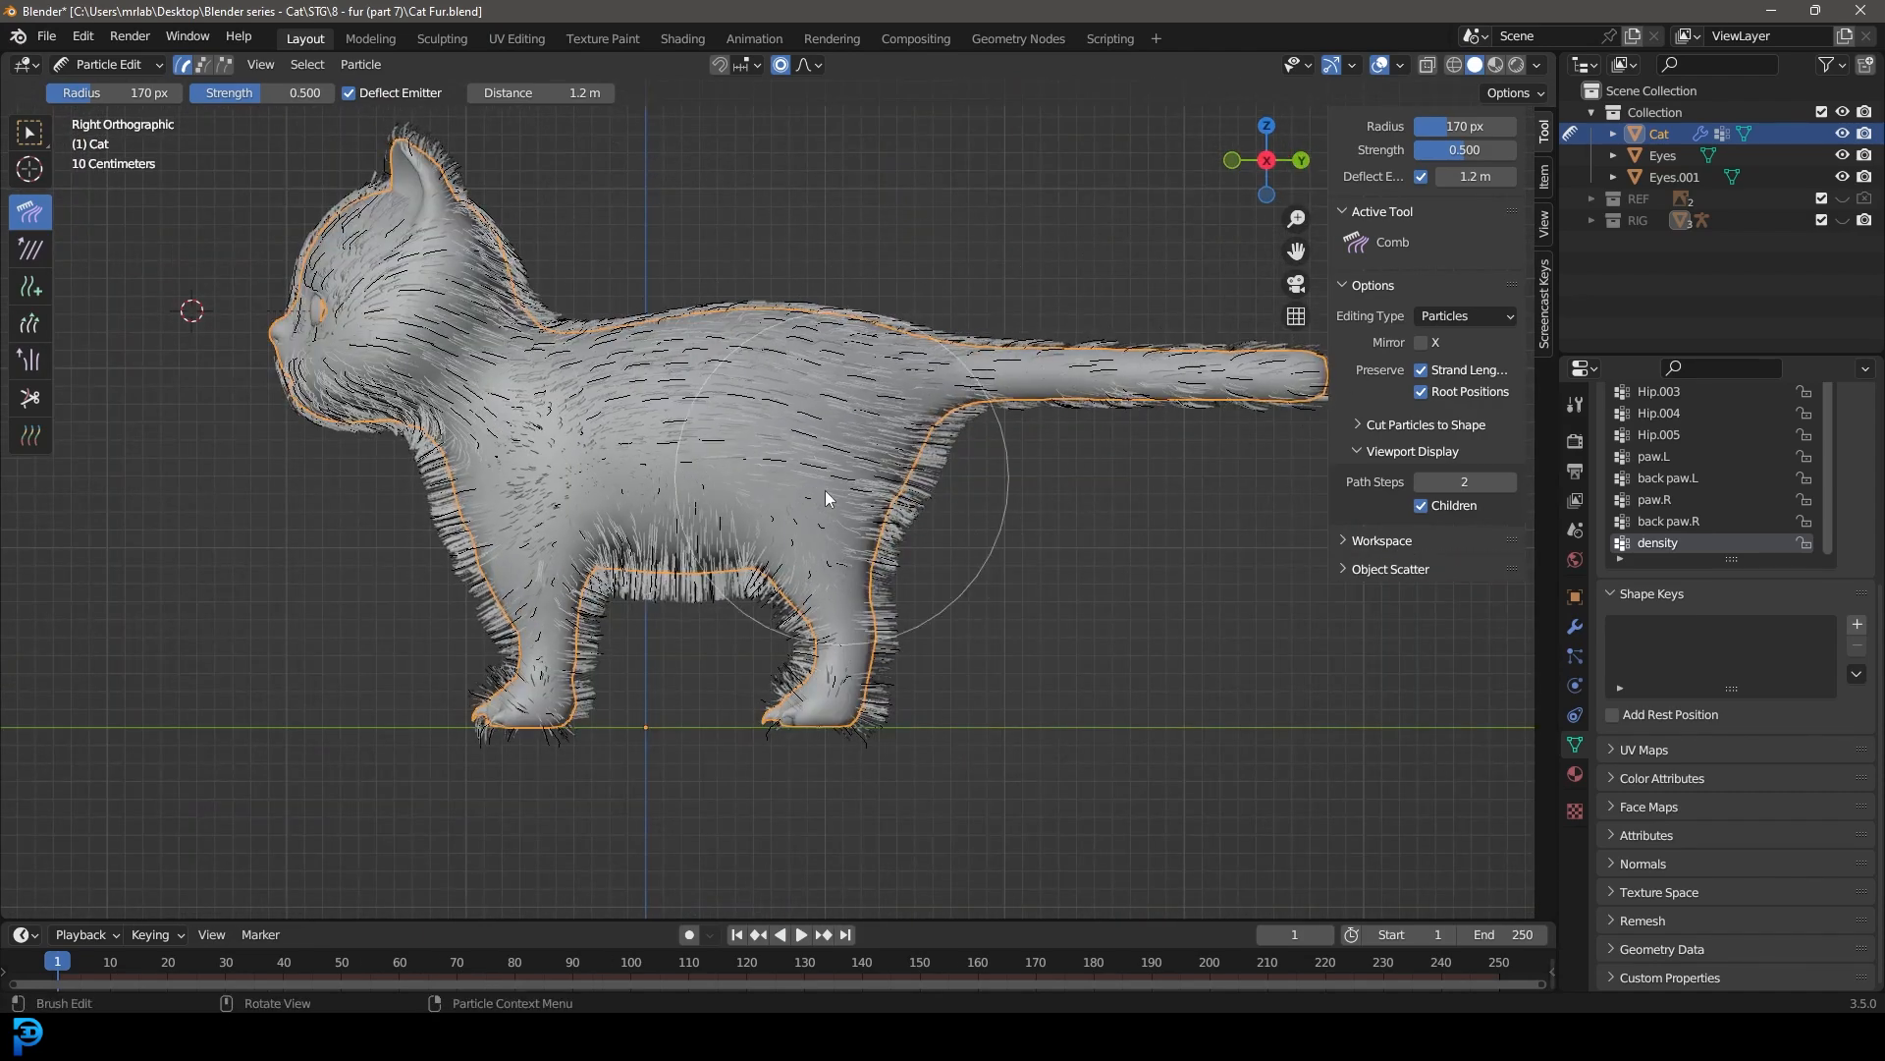
Step: Comb the flank and belly fur backward toward the hind leg
scroll(669, 495, up, 3)
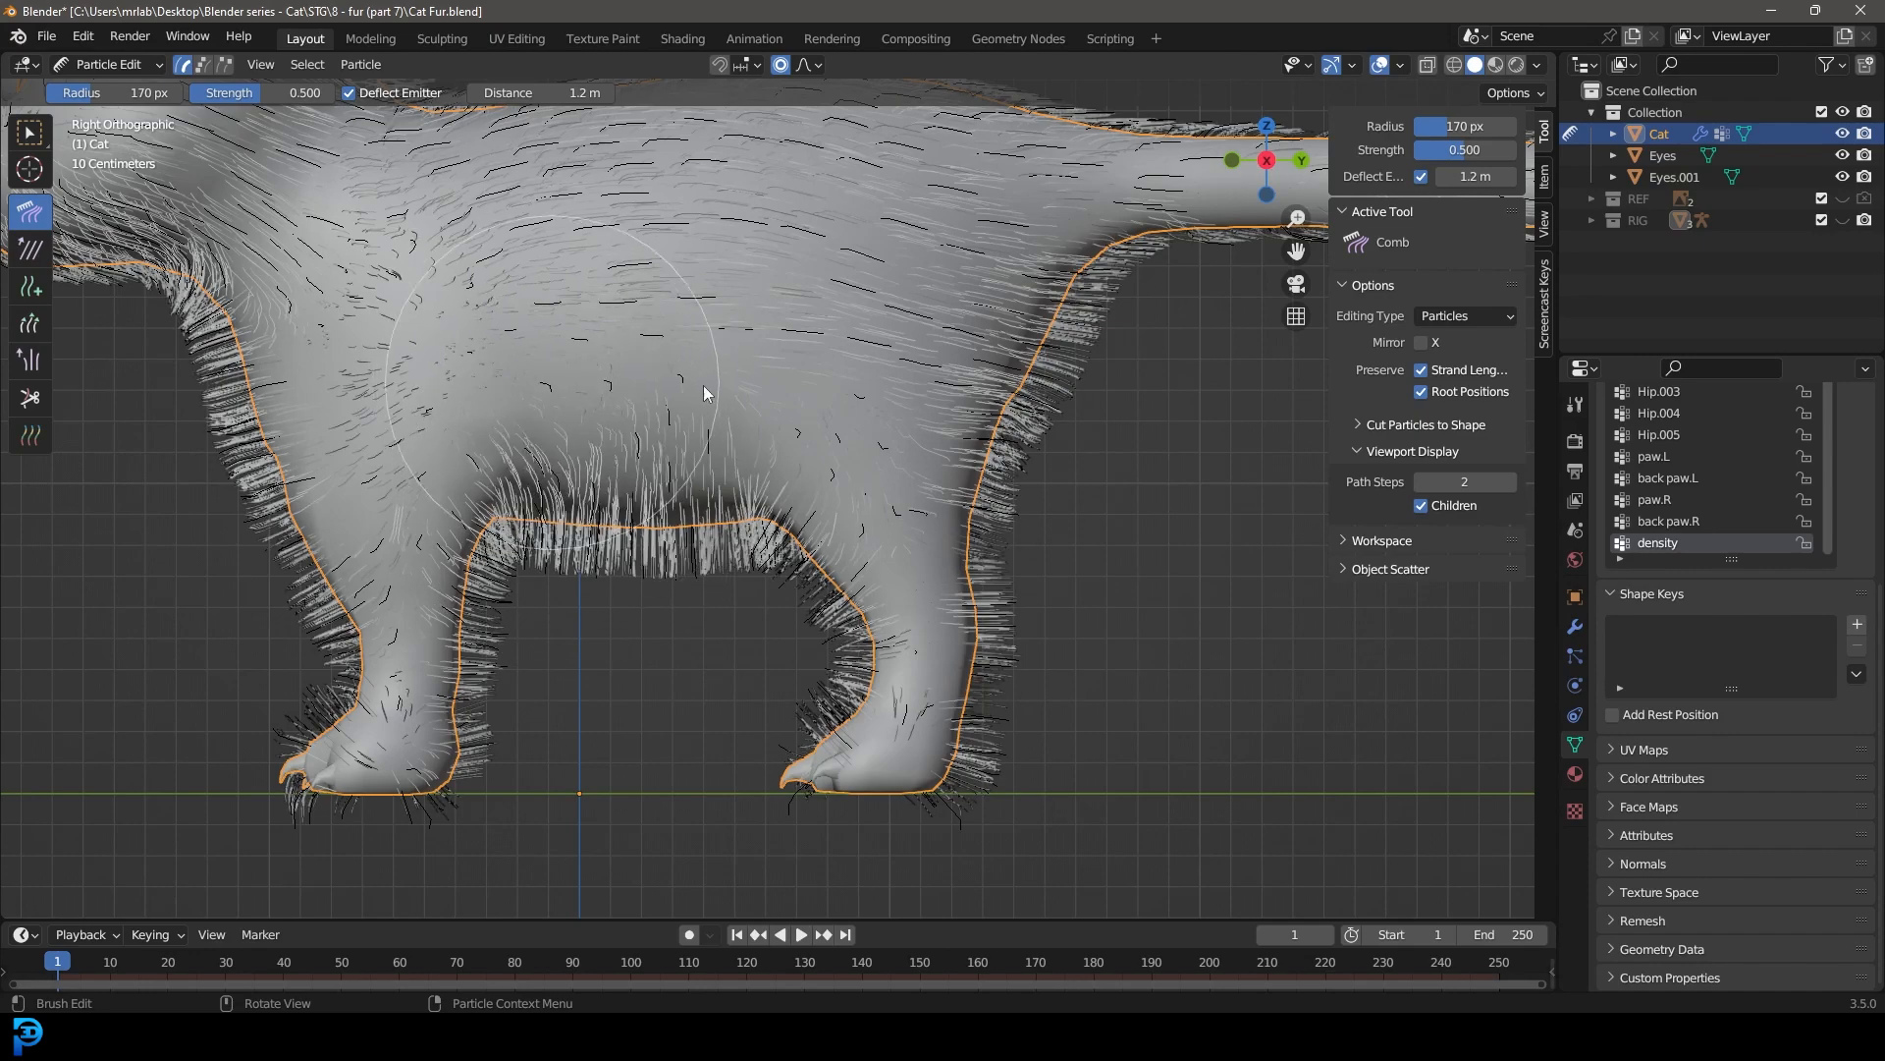
shift+middle_drag(1123, 538, 933, 656)
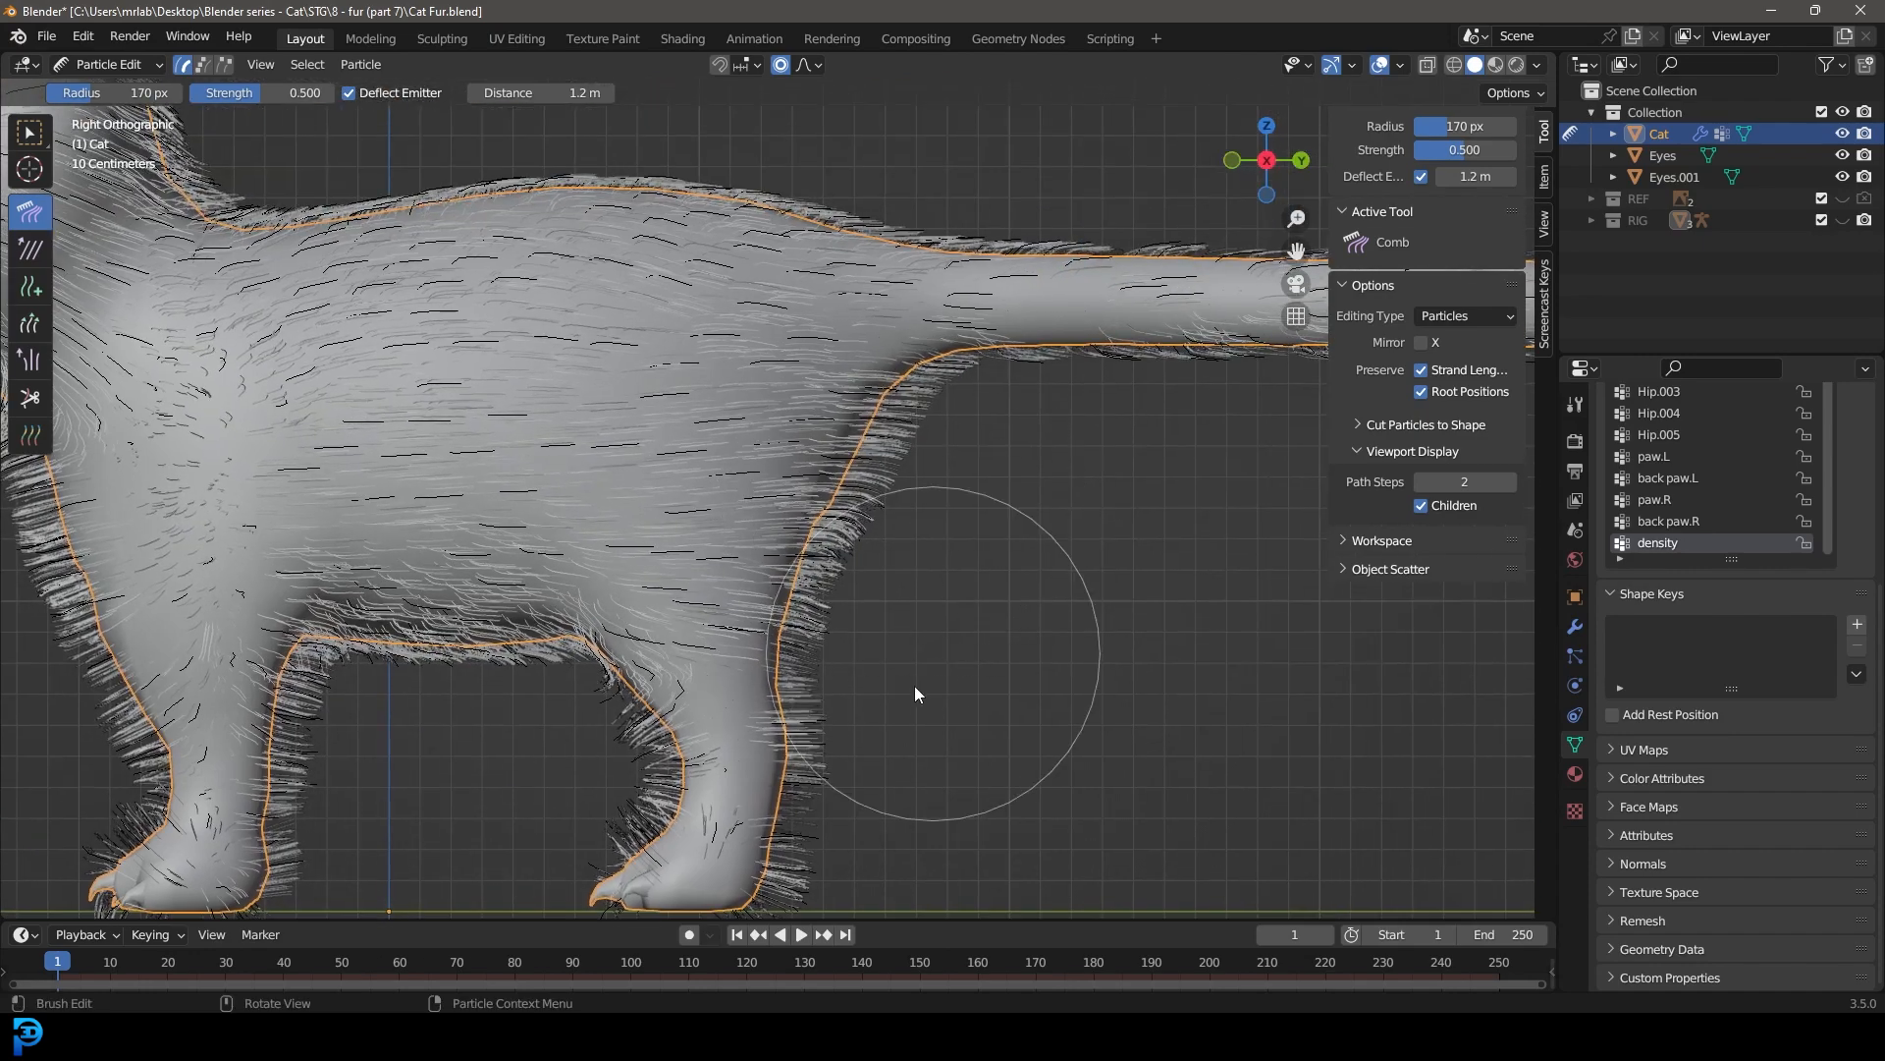
scroll(927, 621, down, 5)
scroll(789, 494, up, 5)
Step: Comb the fur on the front and hind legs downward toward the paws in right side view
drag(662, 251, 757, 510)
drag(761, 231, 762, 508)
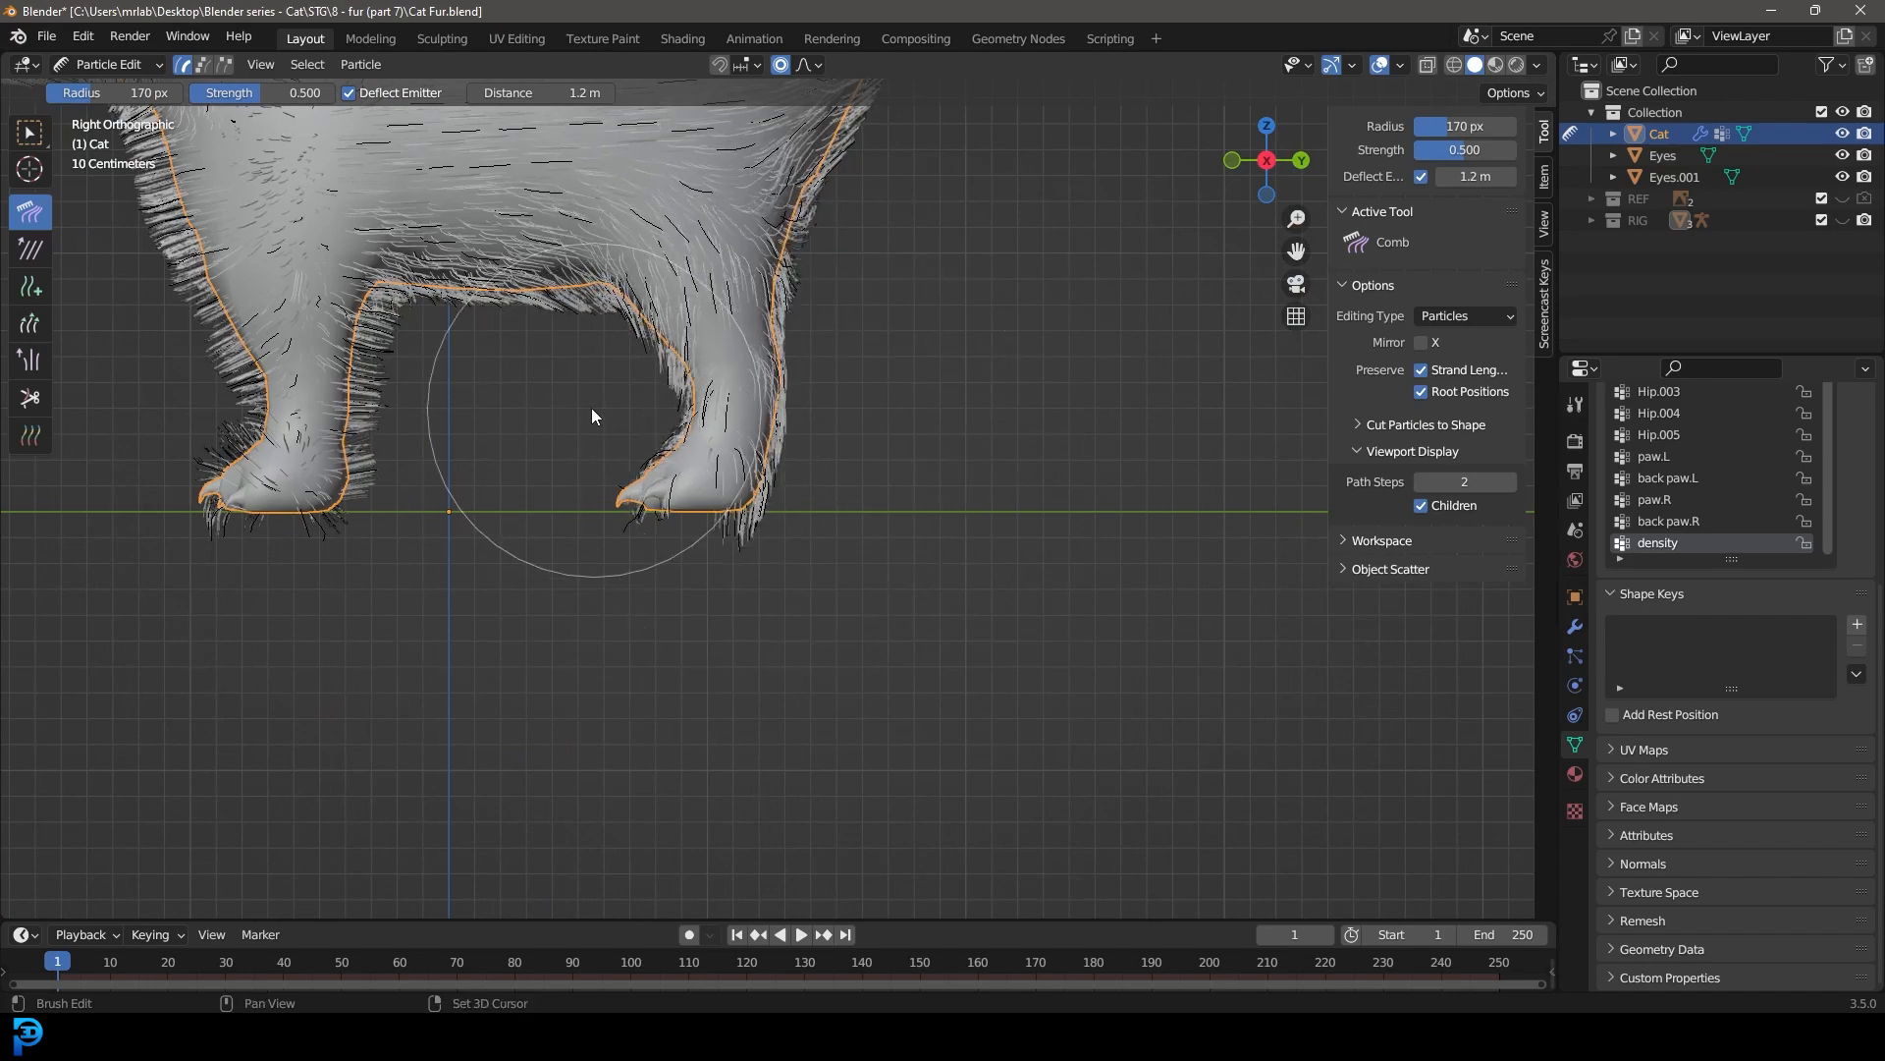
shift+middle_drag(609, 420, 1092, 661)
drag(712, 390, 831, 656)
drag(786, 470, 781, 724)
drag(866, 531, 792, 736)
scroll(794, 746, down, 5)
Step: In left side view, comb the body and tail fur backward toward the tail tip
middle_drag(794, 746, 819, 562)
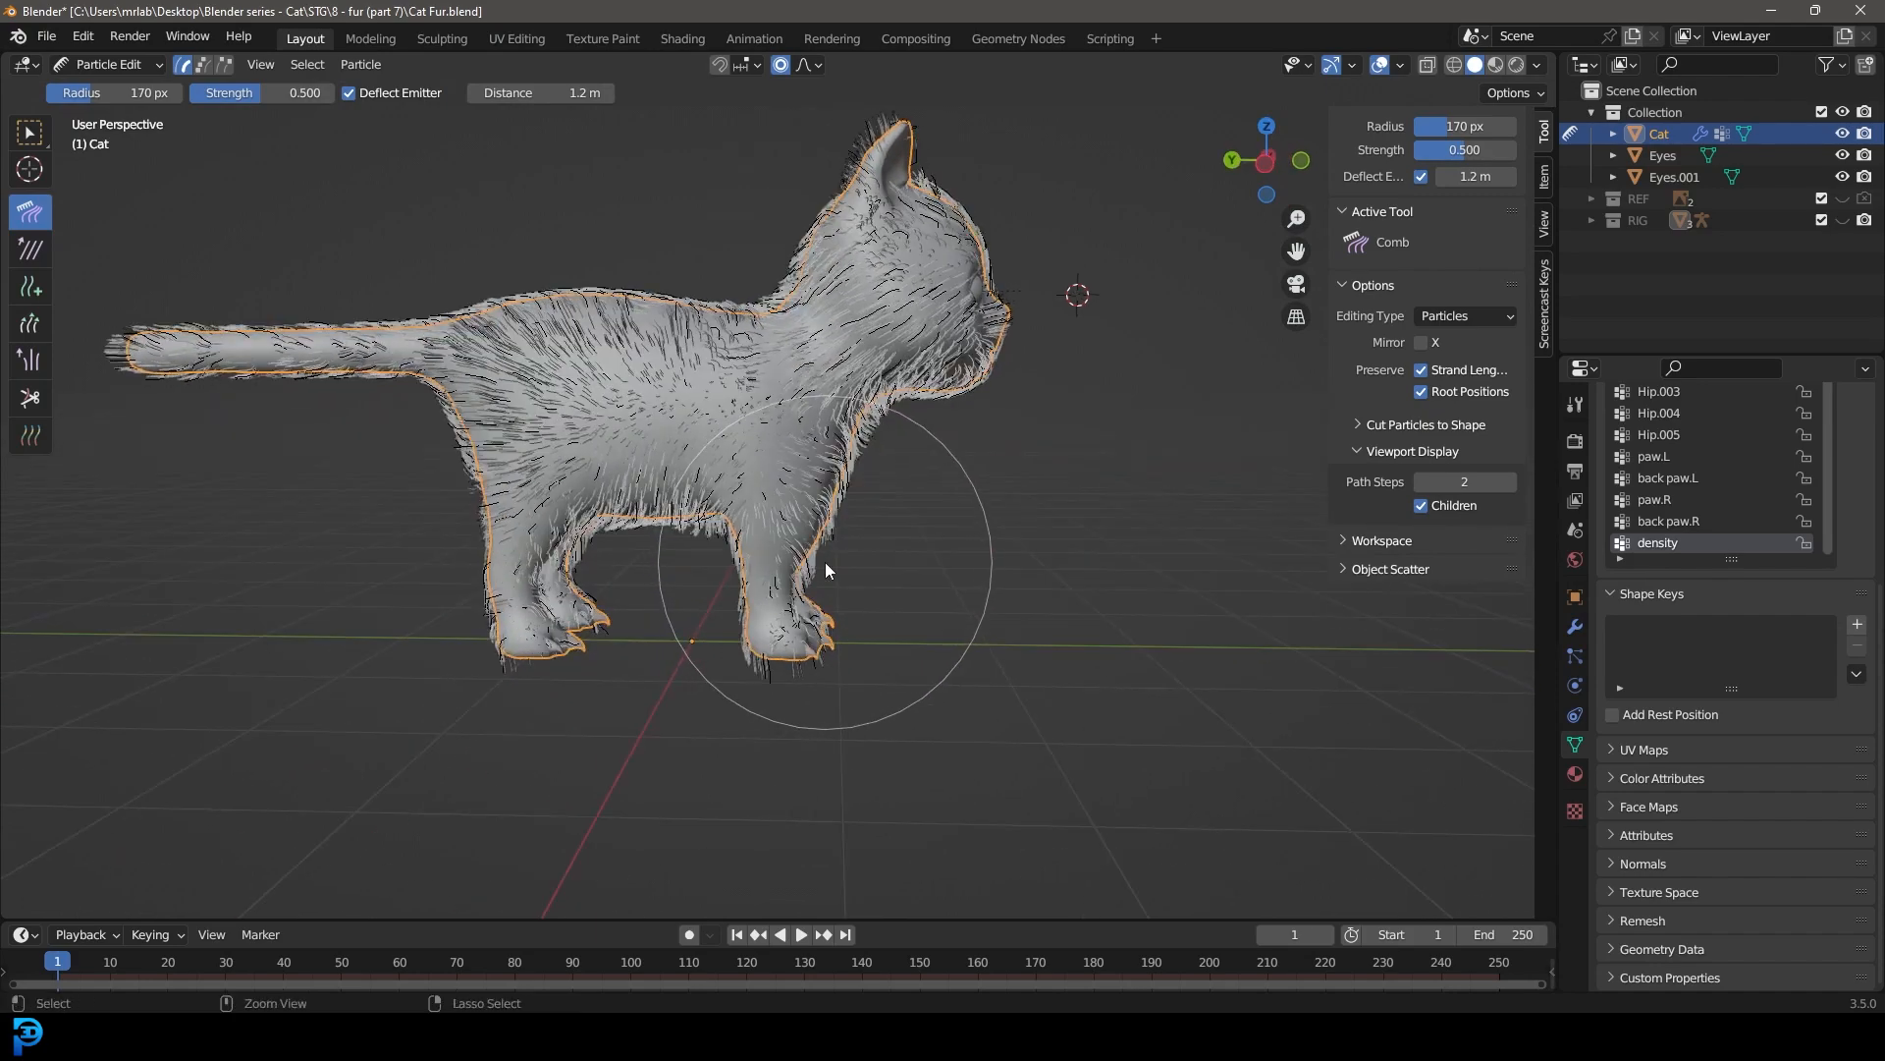
key(ctrl+KP_3)
scroll(746, 461, up, 4)
drag(645, 357, 401, 345)
shift+middle_drag(499, 346, 790, 383)
drag(638, 381, 164, 396)
shift+middle_drag(813, 501, 566, 452)
Step: Comb the fur on the chest and on the legs of the cat's left side downward
scroll(628, 510, up, 2)
shift+middle_drag(656, 571, 642, 500)
mouse_move(628, 454)
mouse_down()
mouse_move(473, 511)
mouse_move(477, 779)
mouse_up()
scroll(633, 633, down, 1)
shift+middle_drag(640, 626, 476, 639)
mouse_move(697, 503)
mouse_down()
mouse_move(751, 496)
mouse_move(862, 681)
mouse_up()
middle_drag(880, 628, 794, 595)
scroll(738, 660, up, 4)
shift+middle_drag(793, 595, 794, 563)
drag(797, 553, 803, 744)
middle_drag(803, 744, 595, 664)
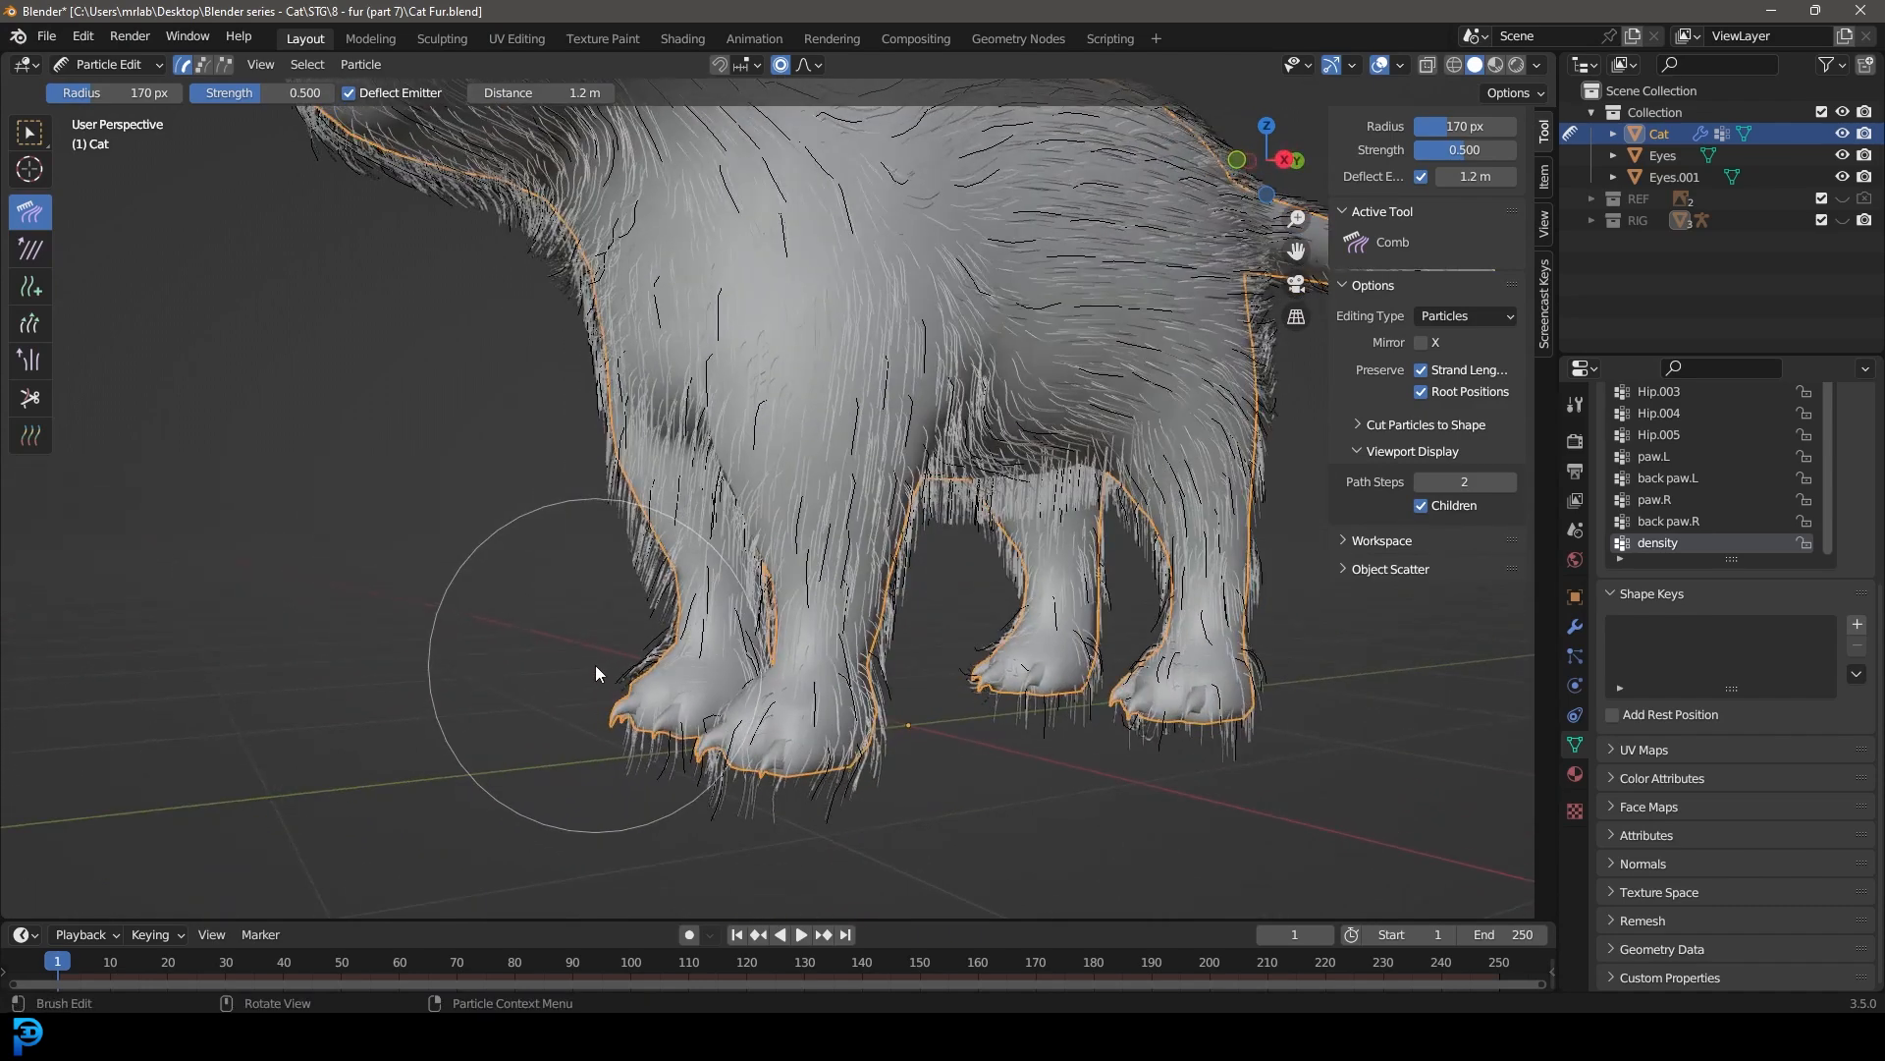
Step: In right side view, comb the front paw fur forward toward the toes
key(KP_3)
shift+middle_drag(857, 754, 870, 619)
scroll(870, 618, up, 3)
drag(853, 535, 609, 640)
drag(874, 667, 615, 646)
drag(781, 648, 672, 595)
scroll(827, 574, down, 2)
shift+middle_drag(772, 538, 793, 596)
scroll(788, 579, up, 2)
scroll(786, 569, down, 4)
Step: Comb the hind paw fur forward toward the toes
shift+middle_drag(986, 577, 722, 568)
scroll(766, 579, up, 2)
drag(1104, 654, 1003, 643)
drag(1100, 692, 948, 675)
drag(1027, 497, 1009, 492)
scroll(697, 506, down, 1)
Step: Comb the hanging belly fur backward toward the hind legs
shift+middle_drag(689, 507, 729, 654)
scroll(650, 611, up, 2)
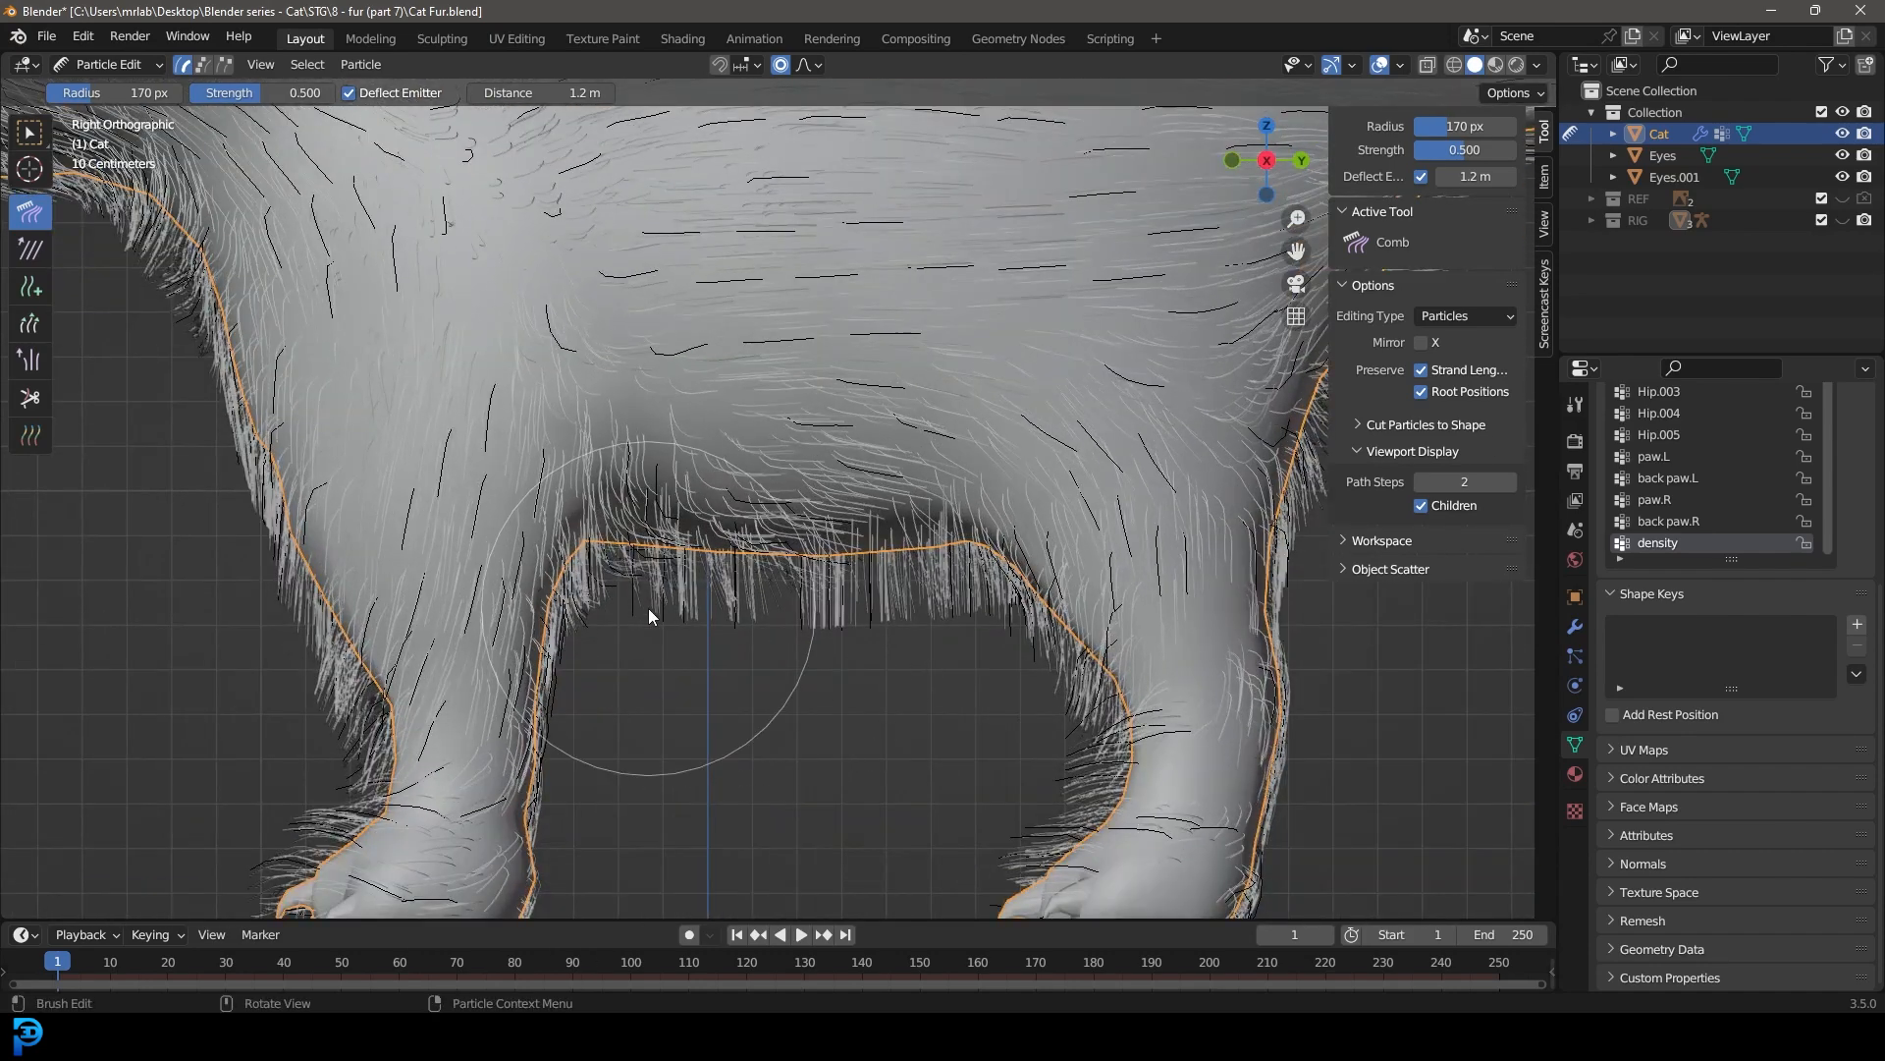
mouse_move(649, 611)
mouse_down()
mouse_move(923, 617)
mouse_move(998, 676)
mouse_move(1006, 783)
mouse_up()
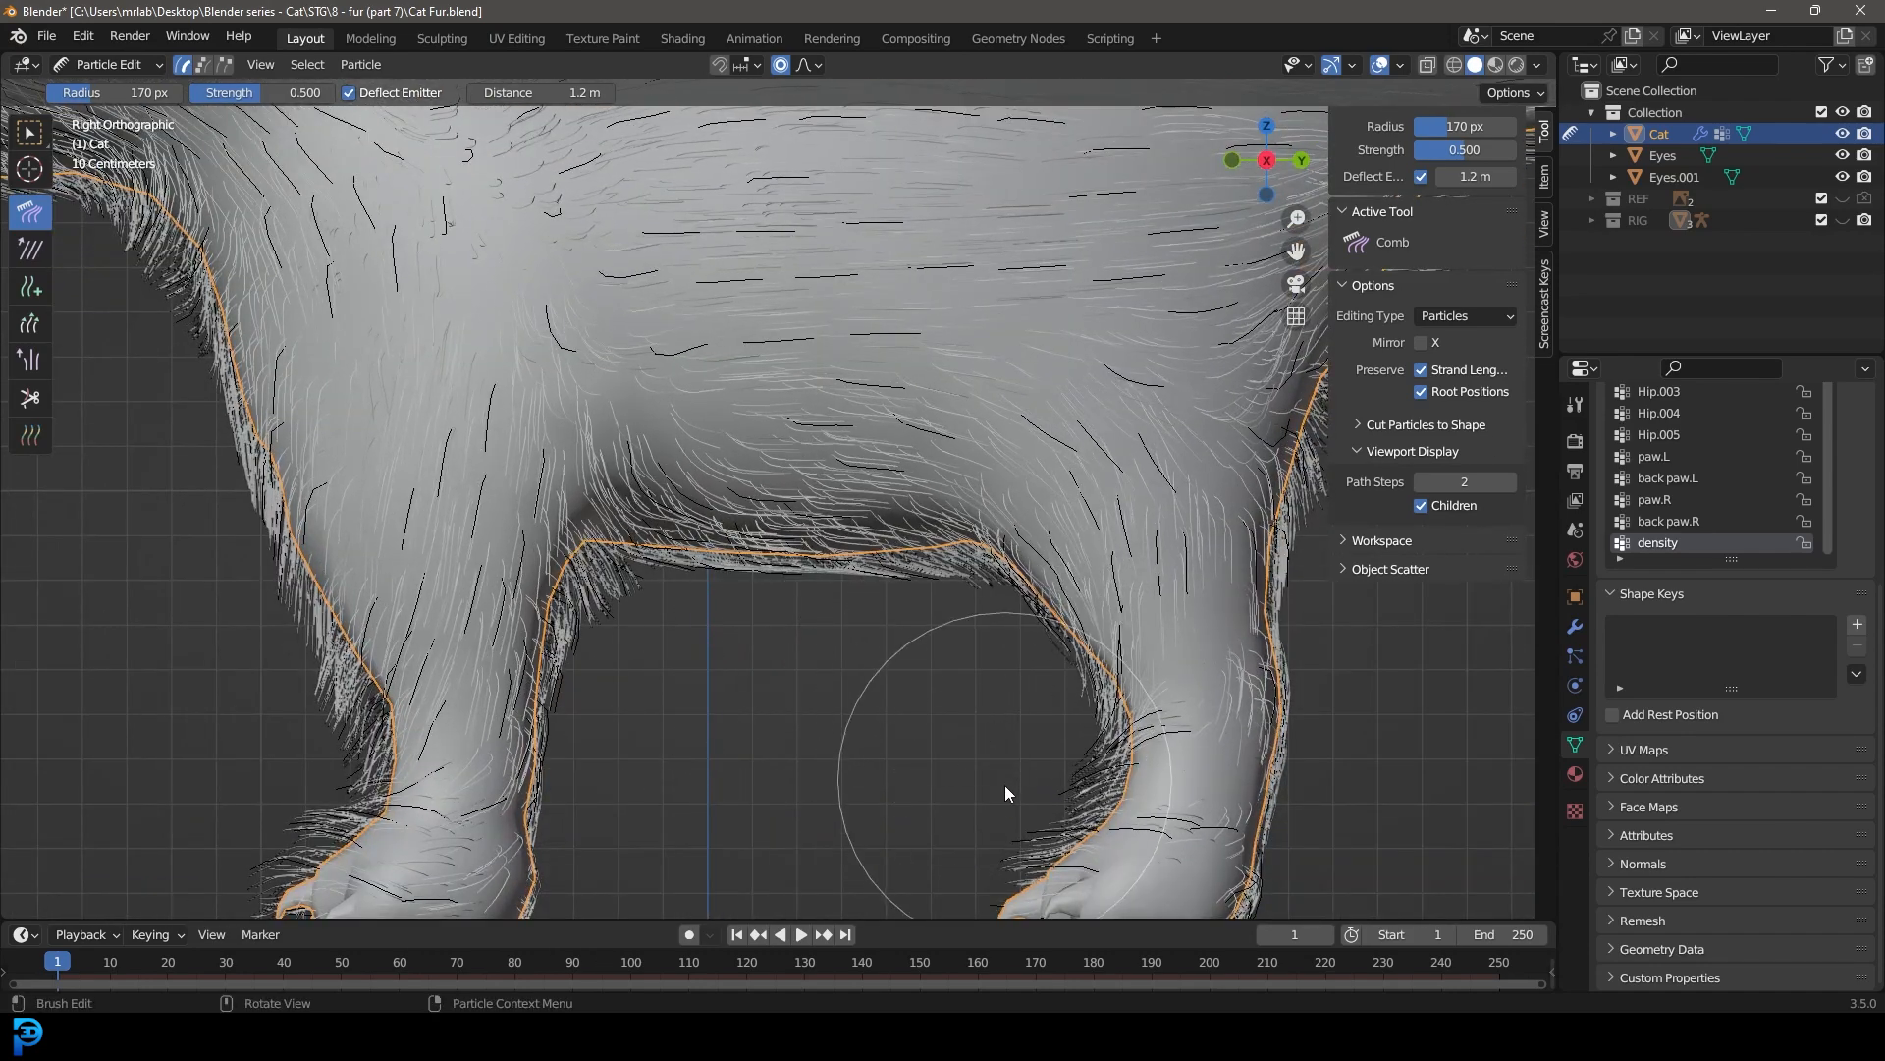
scroll(668, 614, down, 5)
mouse_move(682, 583)
middle_down()
mouse_move(1081, 560)
mouse_move(1191, 686)
mouse_move(968, 665)
middle_up()
scroll(662, 597, up, 3)
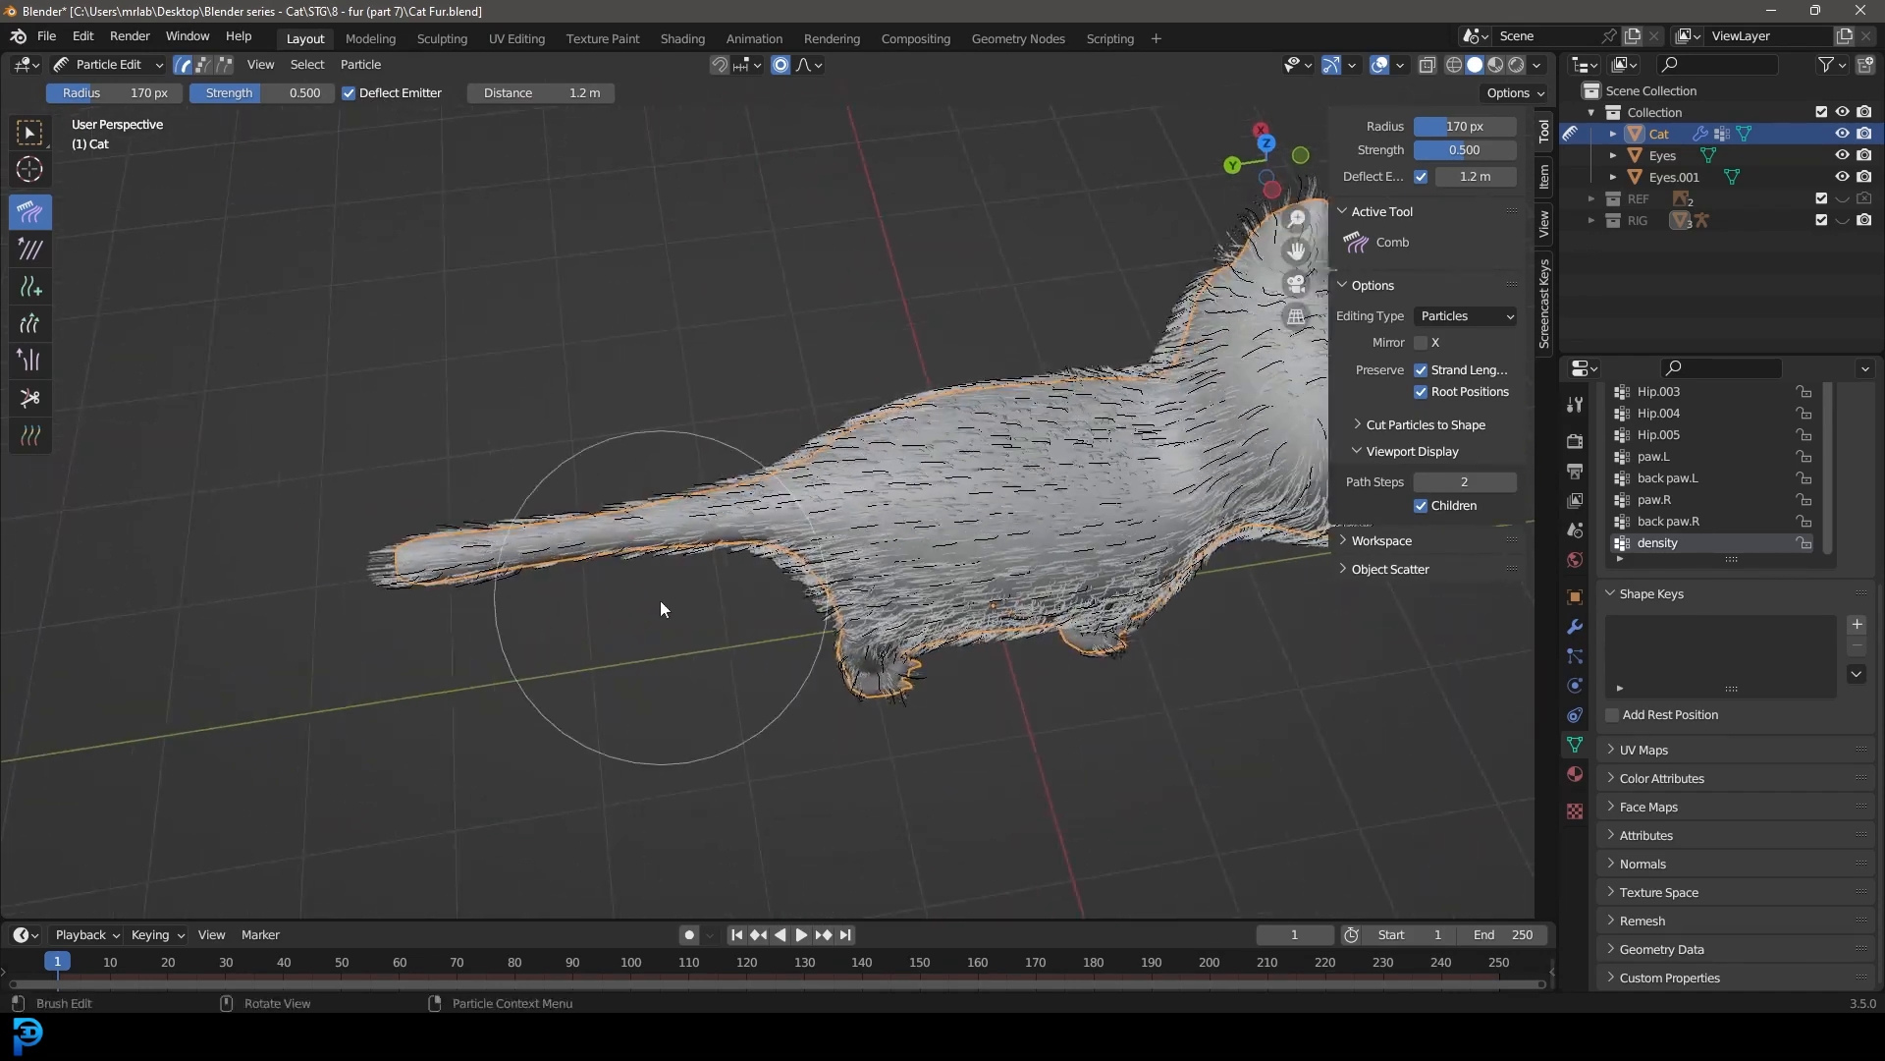
Step: In front view, comb the facial fur outward from the nose across both cheeks
middle_drag(655, 580, 719, 574)
scroll(915, 484, down, 5)
mouse_move(962, 491)
middle_down()
mouse_move(678, 326)
mouse_move(691, 319)
middle_up()
scroll(801, 404, up, 5)
middle_drag(801, 403, 744, 434)
scroll(745, 433, up, 1)
key(KP_1)
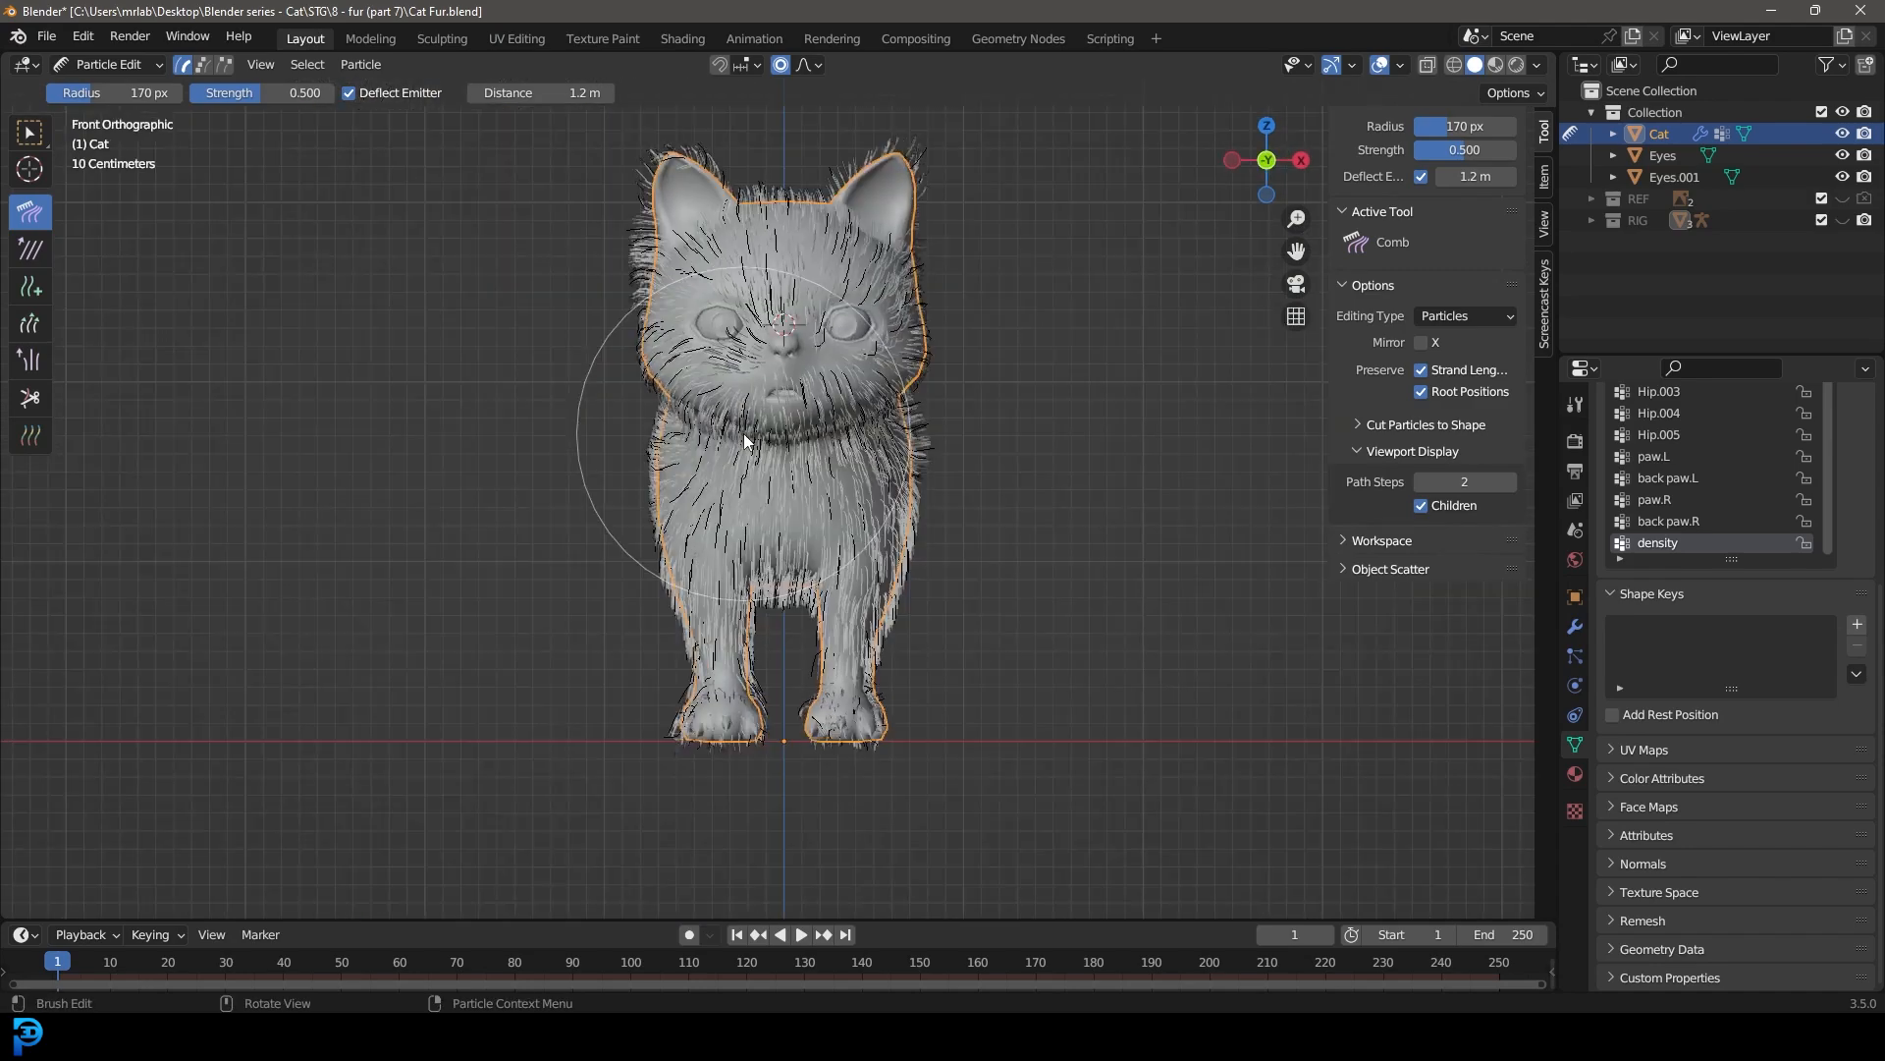
scroll(781, 499, up, 6)
mouse_move(781, 486)
mouse_down()
mouse_move(678, 511)
mouse_move(589, 581)
mouse_up()
shift+middle_drag(906, 542, 819, 552)
scroll(821, 540, up, 2)
mouse_move(835, 451)
mouse_down()
mouse_move(875, 563)
mouse_move(935, 587)
mouse_move(994, 557)
mouse_up()
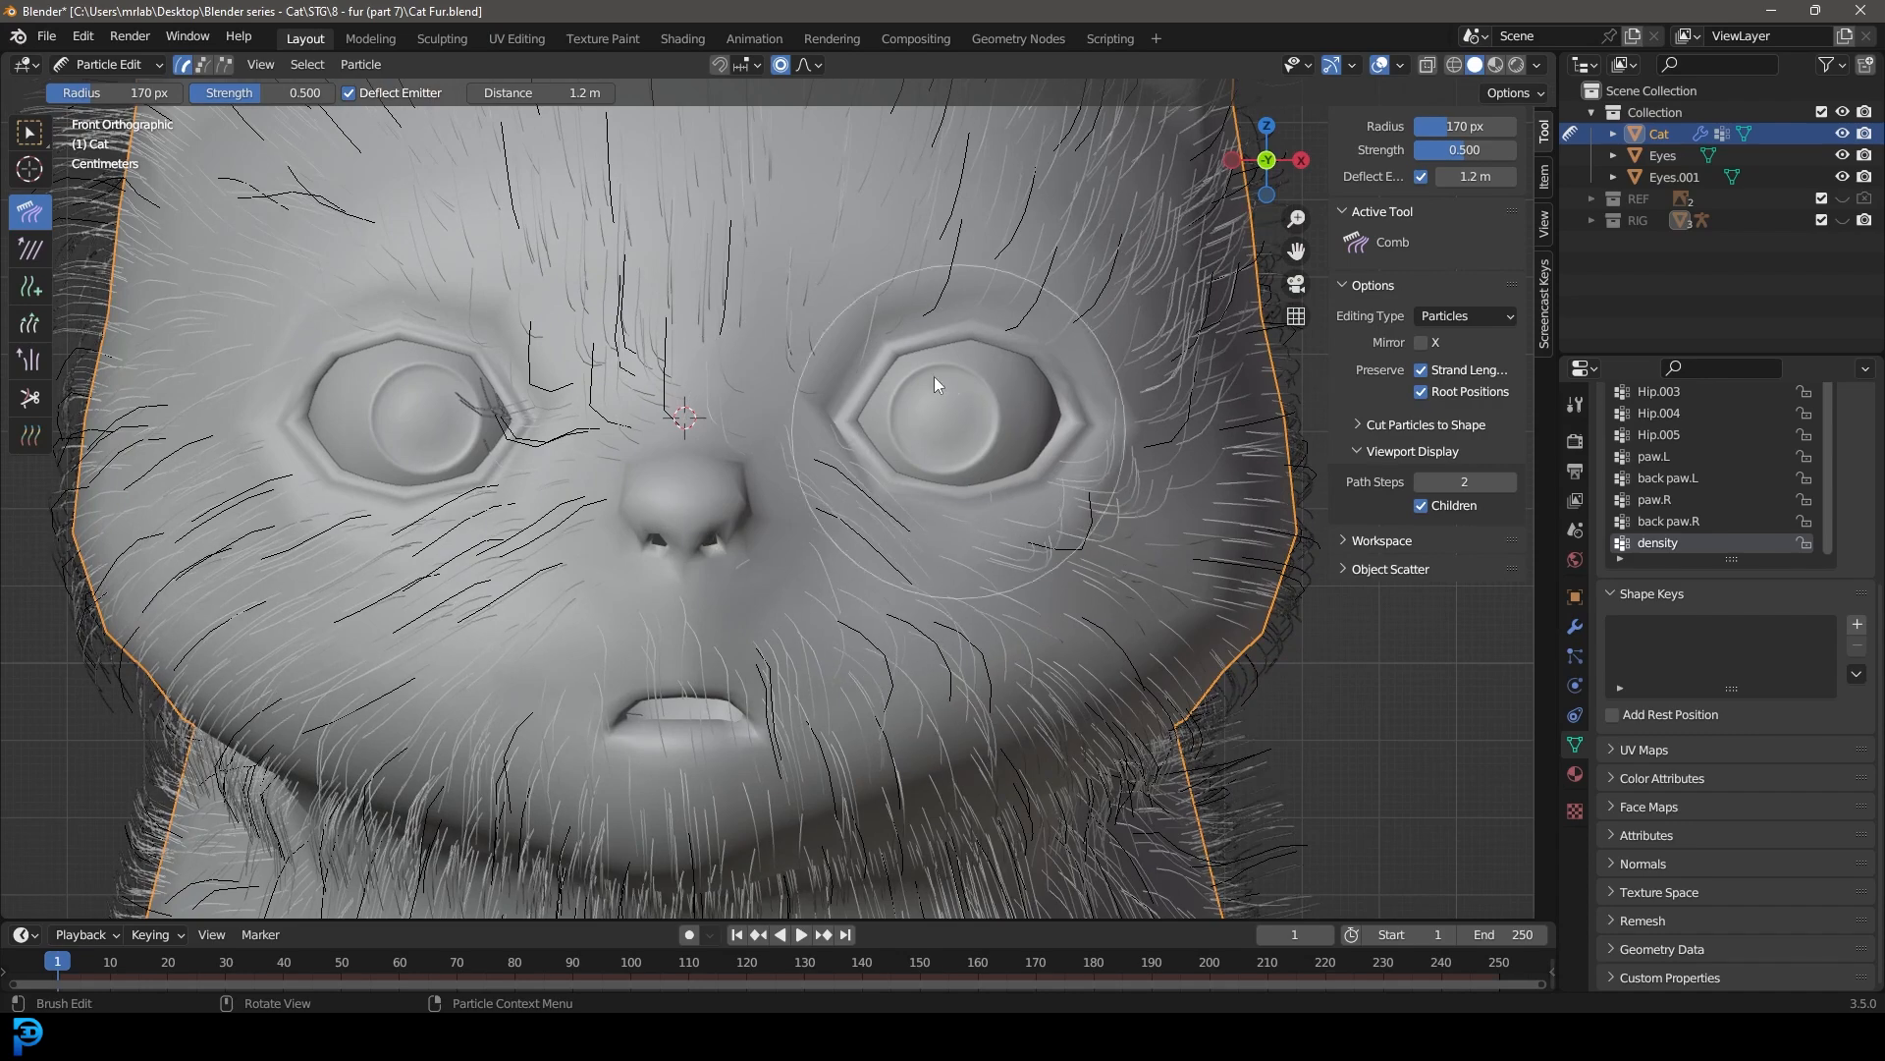
Step: Comb the forehead fur outward over both eyes toward the sides of the head
scroll(866, 267, down, 3)
shift+middle_drag(765, 294, 803, 428)
scroll(803, 428, up, 1)
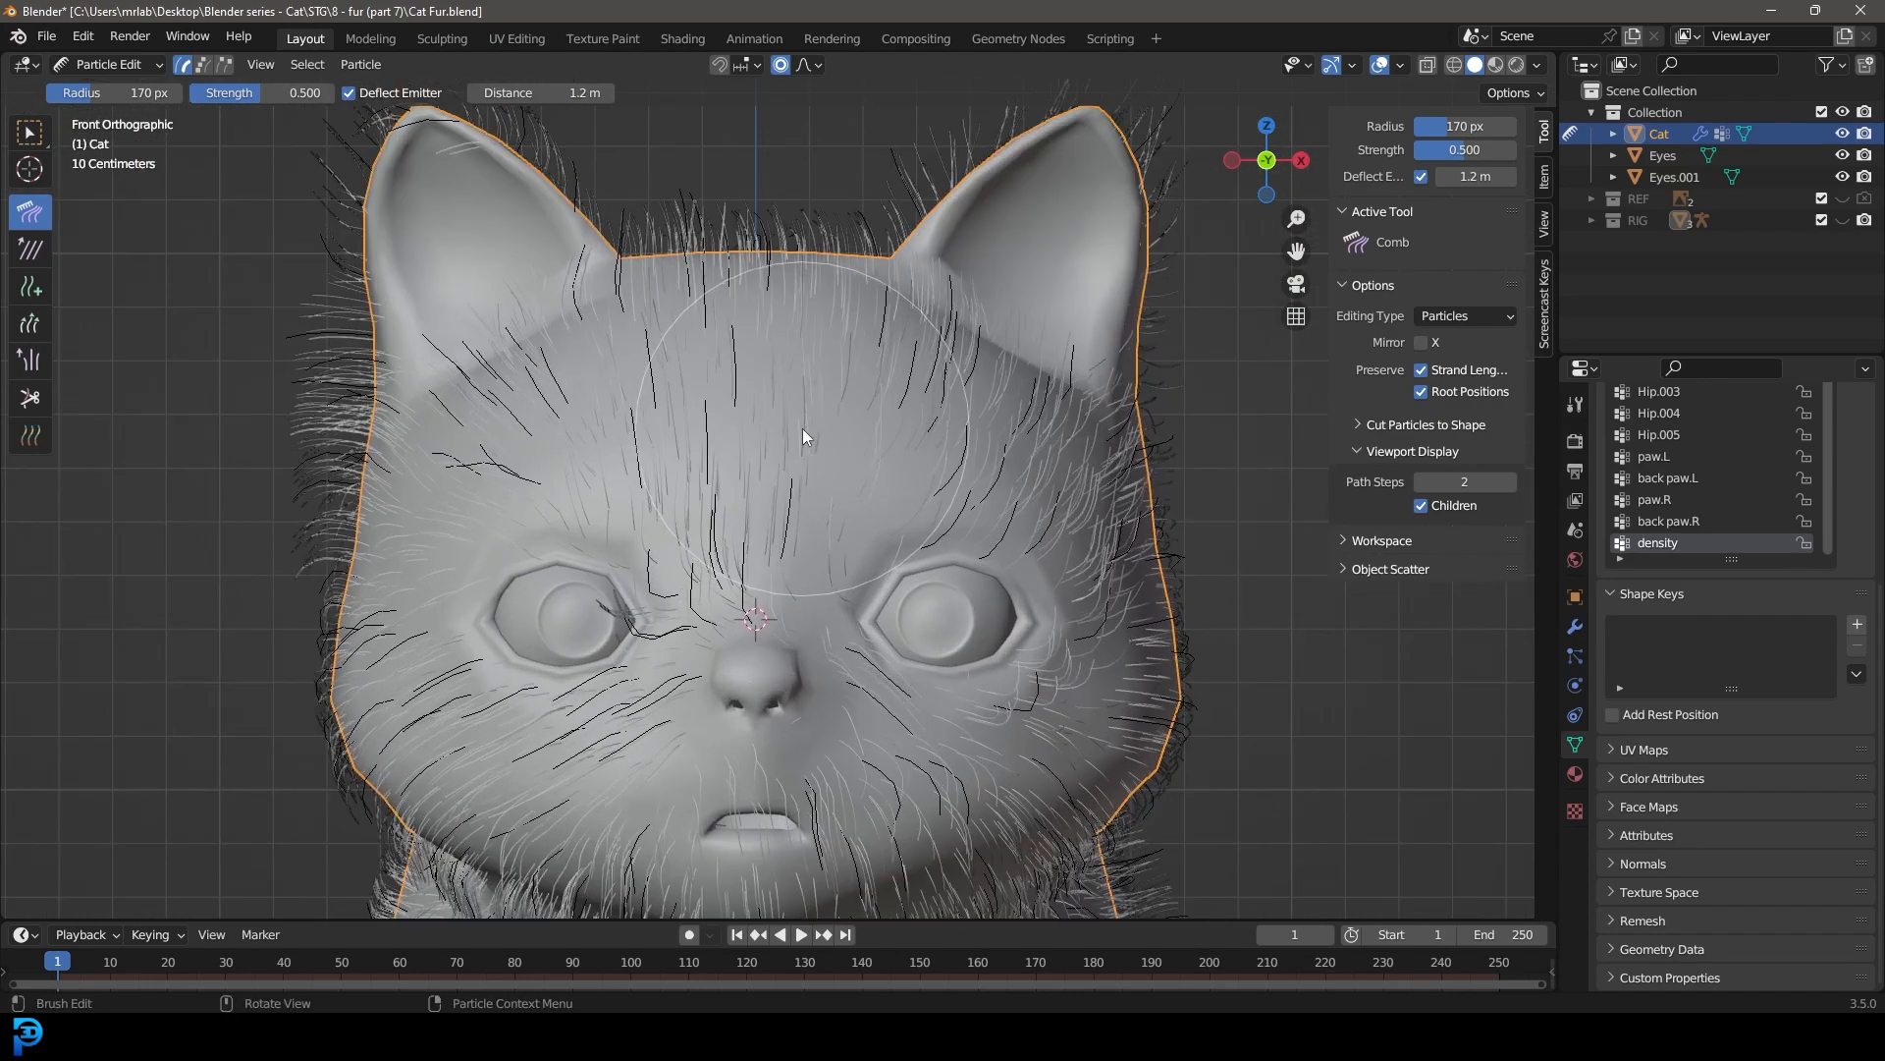
drag(550, 440, 422, 491)
drag(963, 432, 1149, 540)
scroll(1011, 688, down, 1)
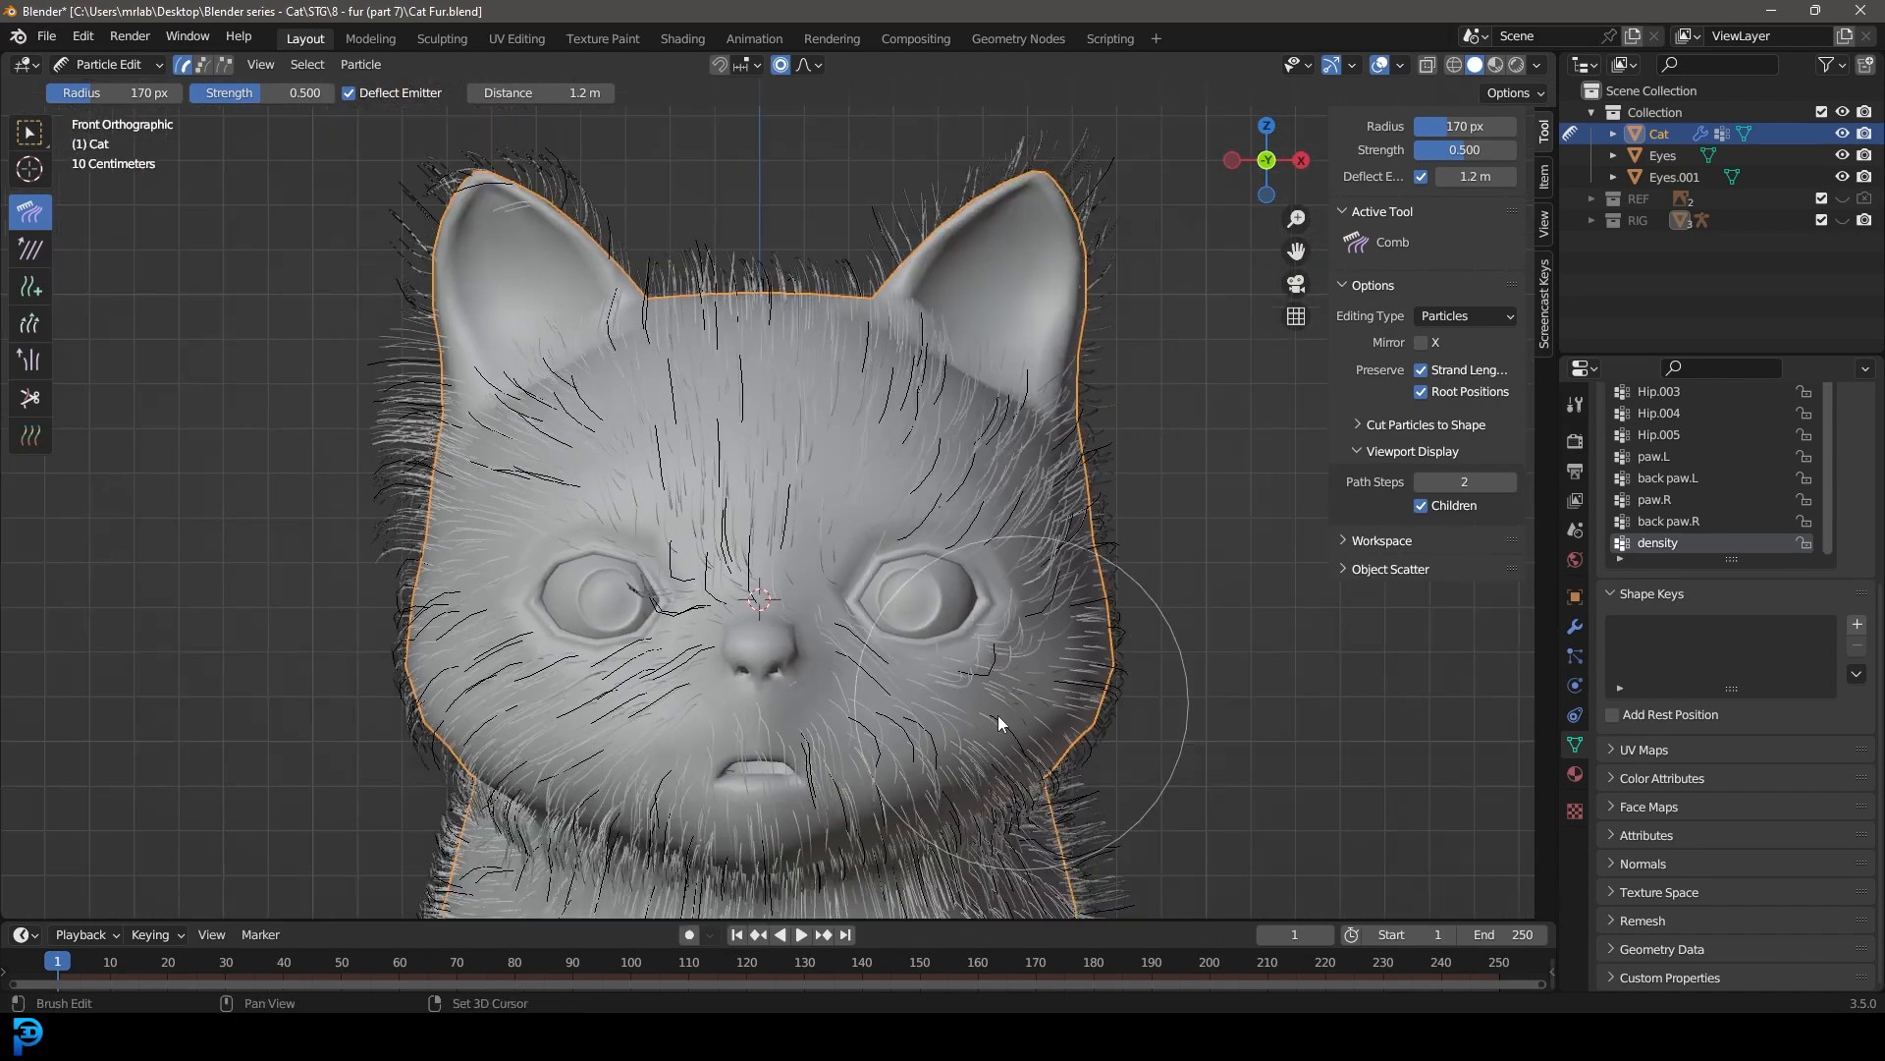
Step: Inspect the fur around the nose, mouth and chin up close
shift+middle_drag(882, 853, 911, 616)
scroll(911, 616, up, 2)
scroll(824, 552, down, 3)
scroll(786, 546, up, 5)
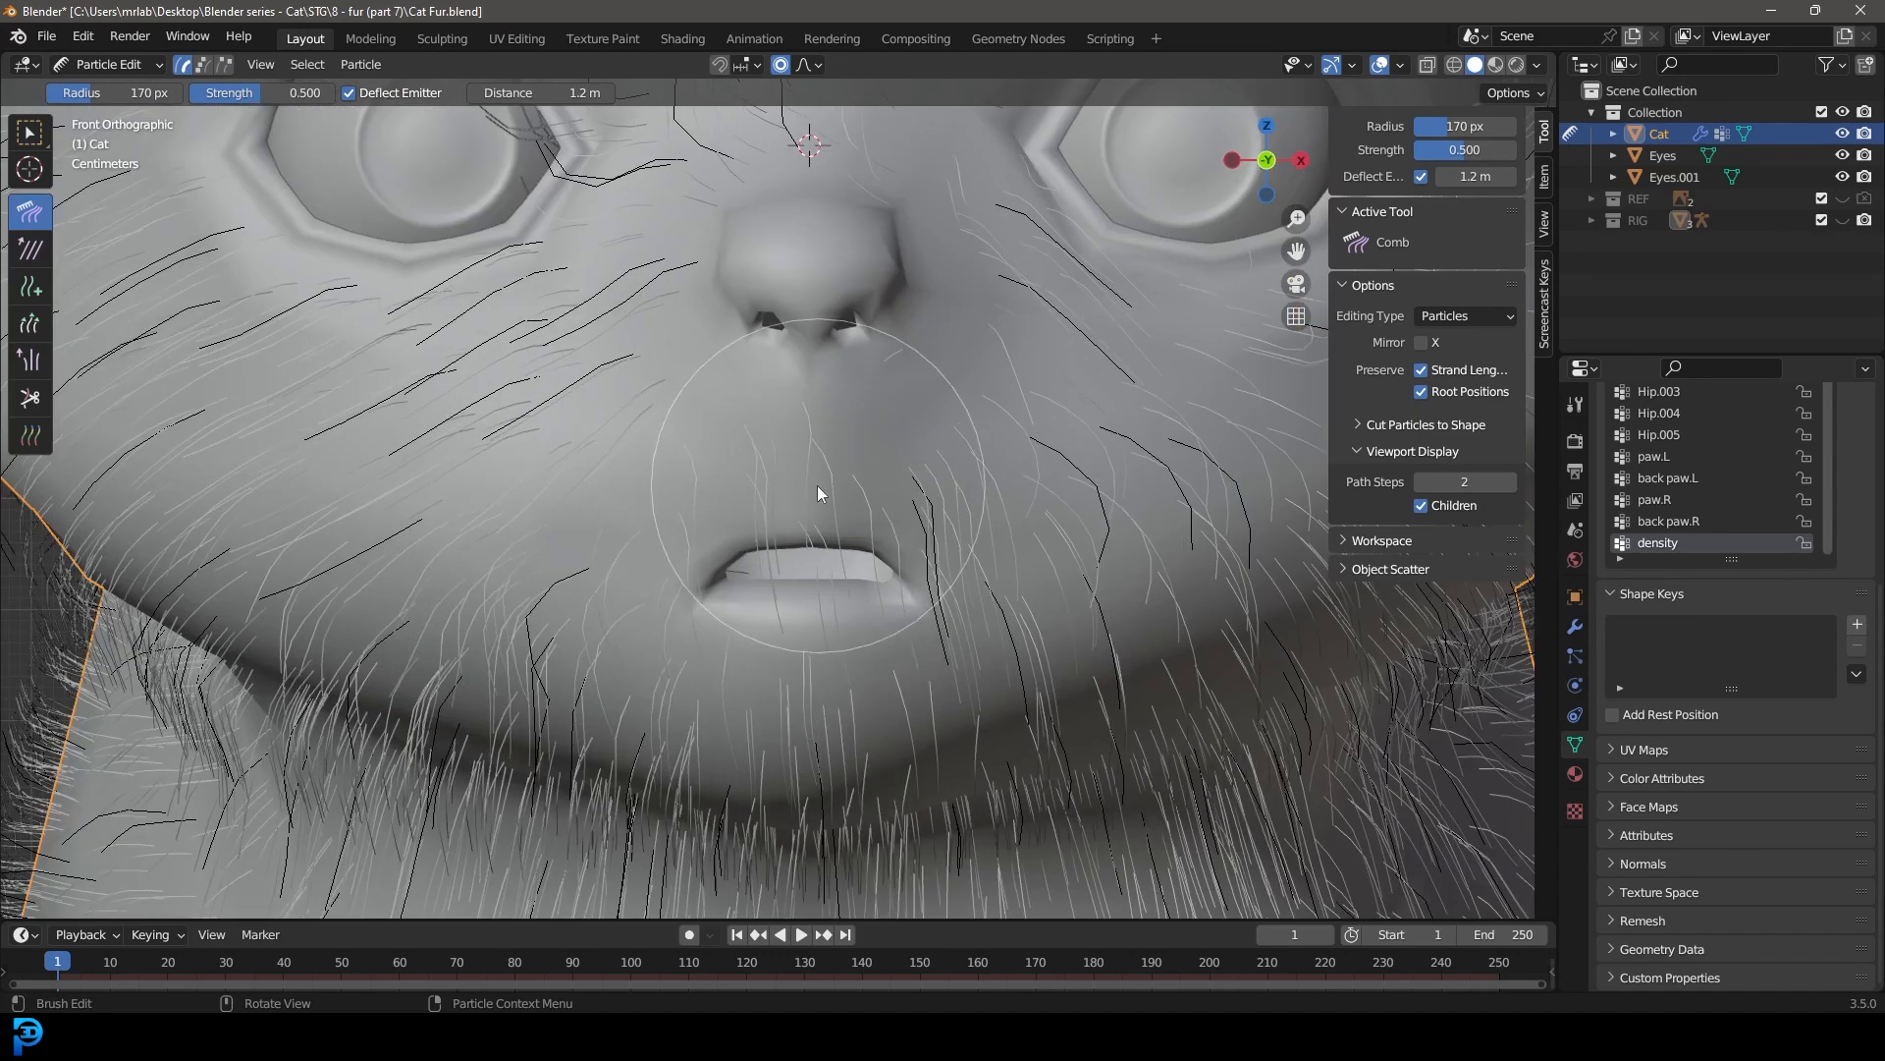
scroll(871, 533, down, 2)
mouse_move(870, 532)
mouse_down()
mouse_move(903, 534)
mouse_move(654, 538)
mouse_move(617, 582)
mouse_move(693, 640)
mouse_up()
middle_drag(693, 641, 349, 134)
Step: Return the cat to Object Mode, check its fur while deselected, and select the cat again
click(94, 63)
click(108, 88)
scroll(732, 424, down, 7)
middle_drag(733, 425, 586, 471)
scroll(756, 516, up, 4)
middle_drag(756, 517, 827, 476)
key(alt+a)
click(717, 430)
Step: Set the display amount of the fur's interpolated children to 30 in the particle settings
click(1577, 656)
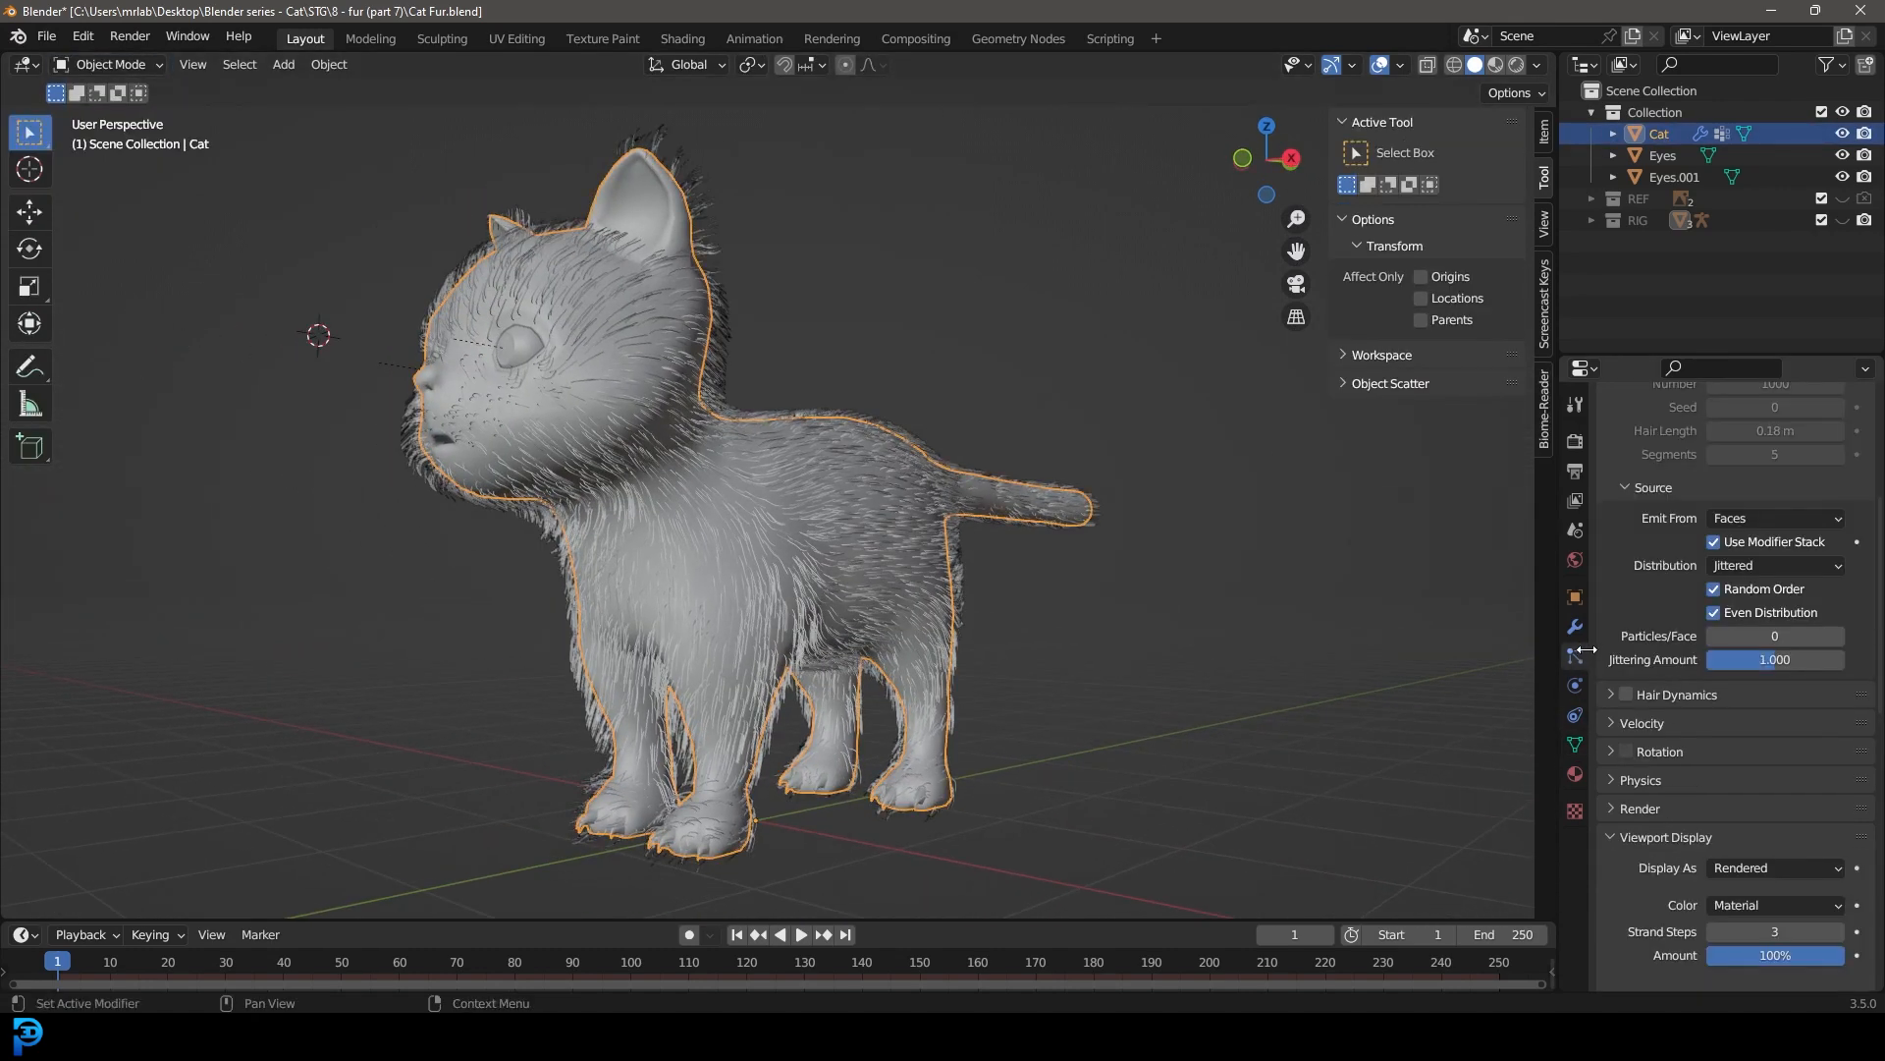
scroll(1682, 715, down, 4)
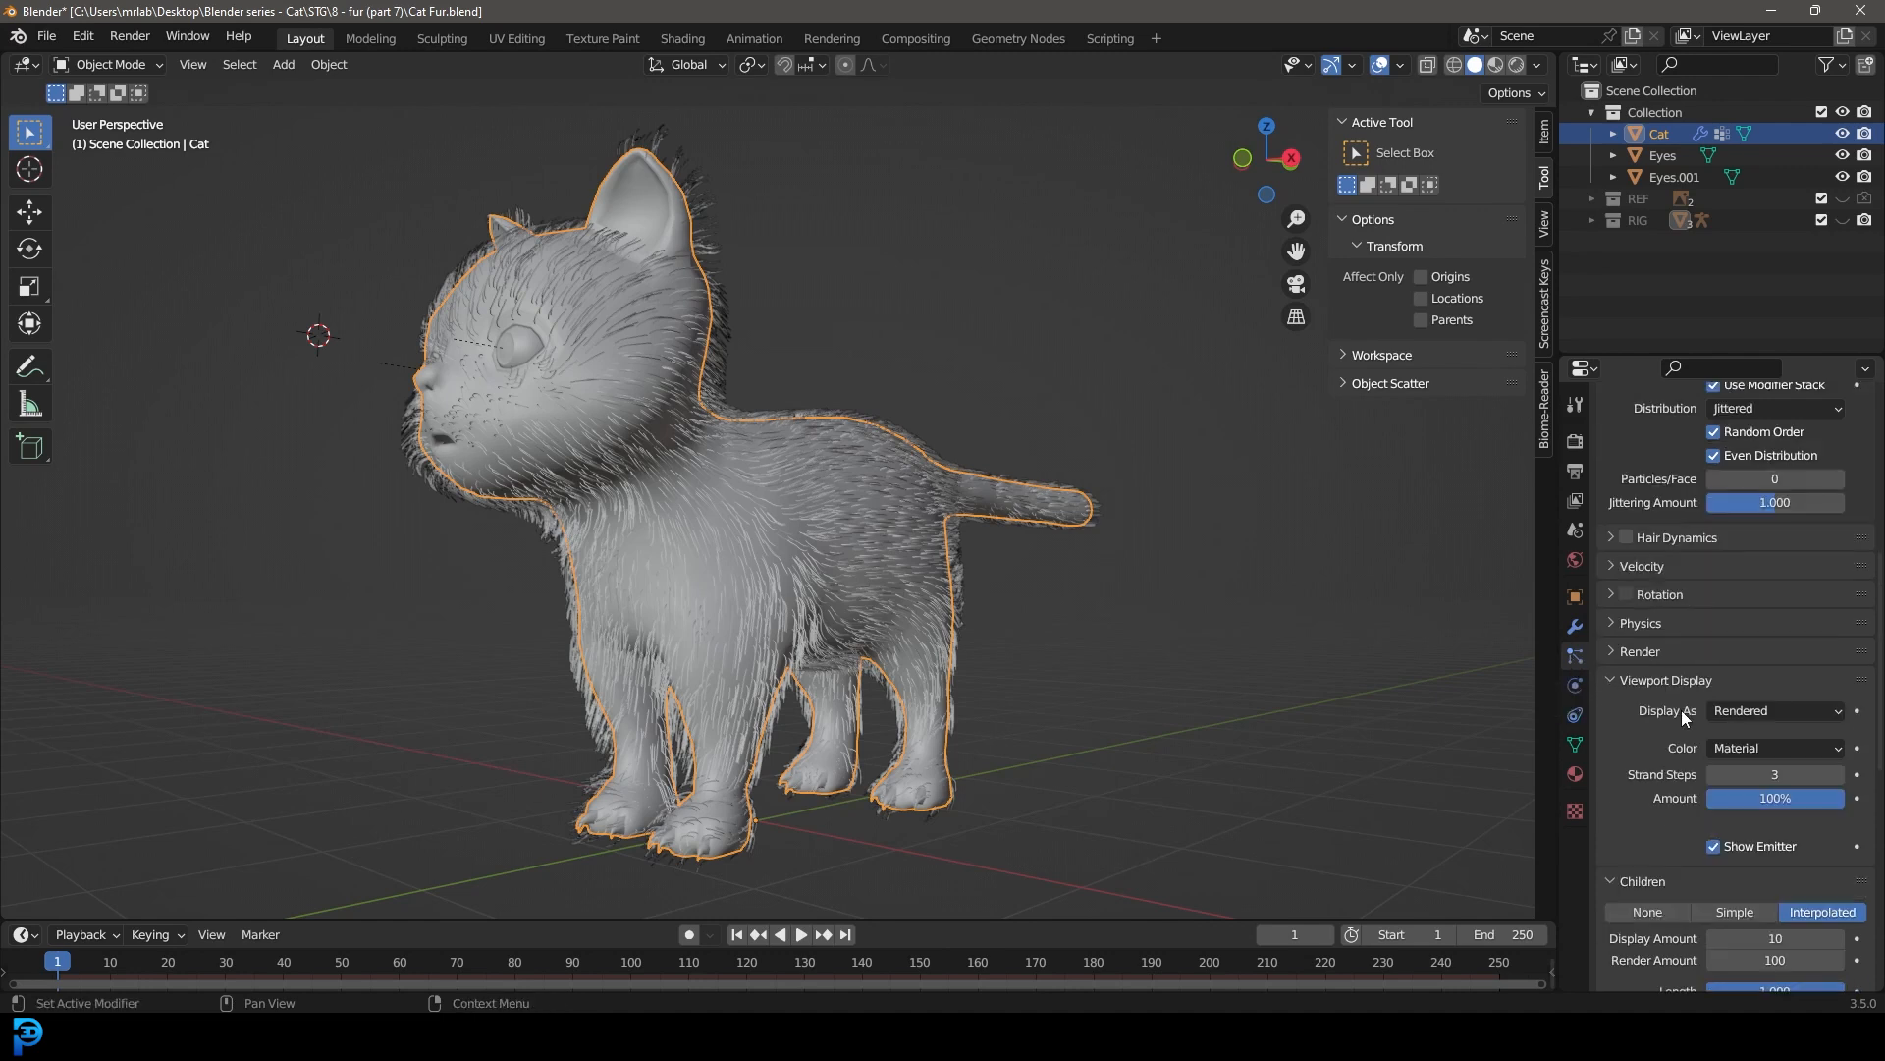
scroll(1790, 744, down, 3)
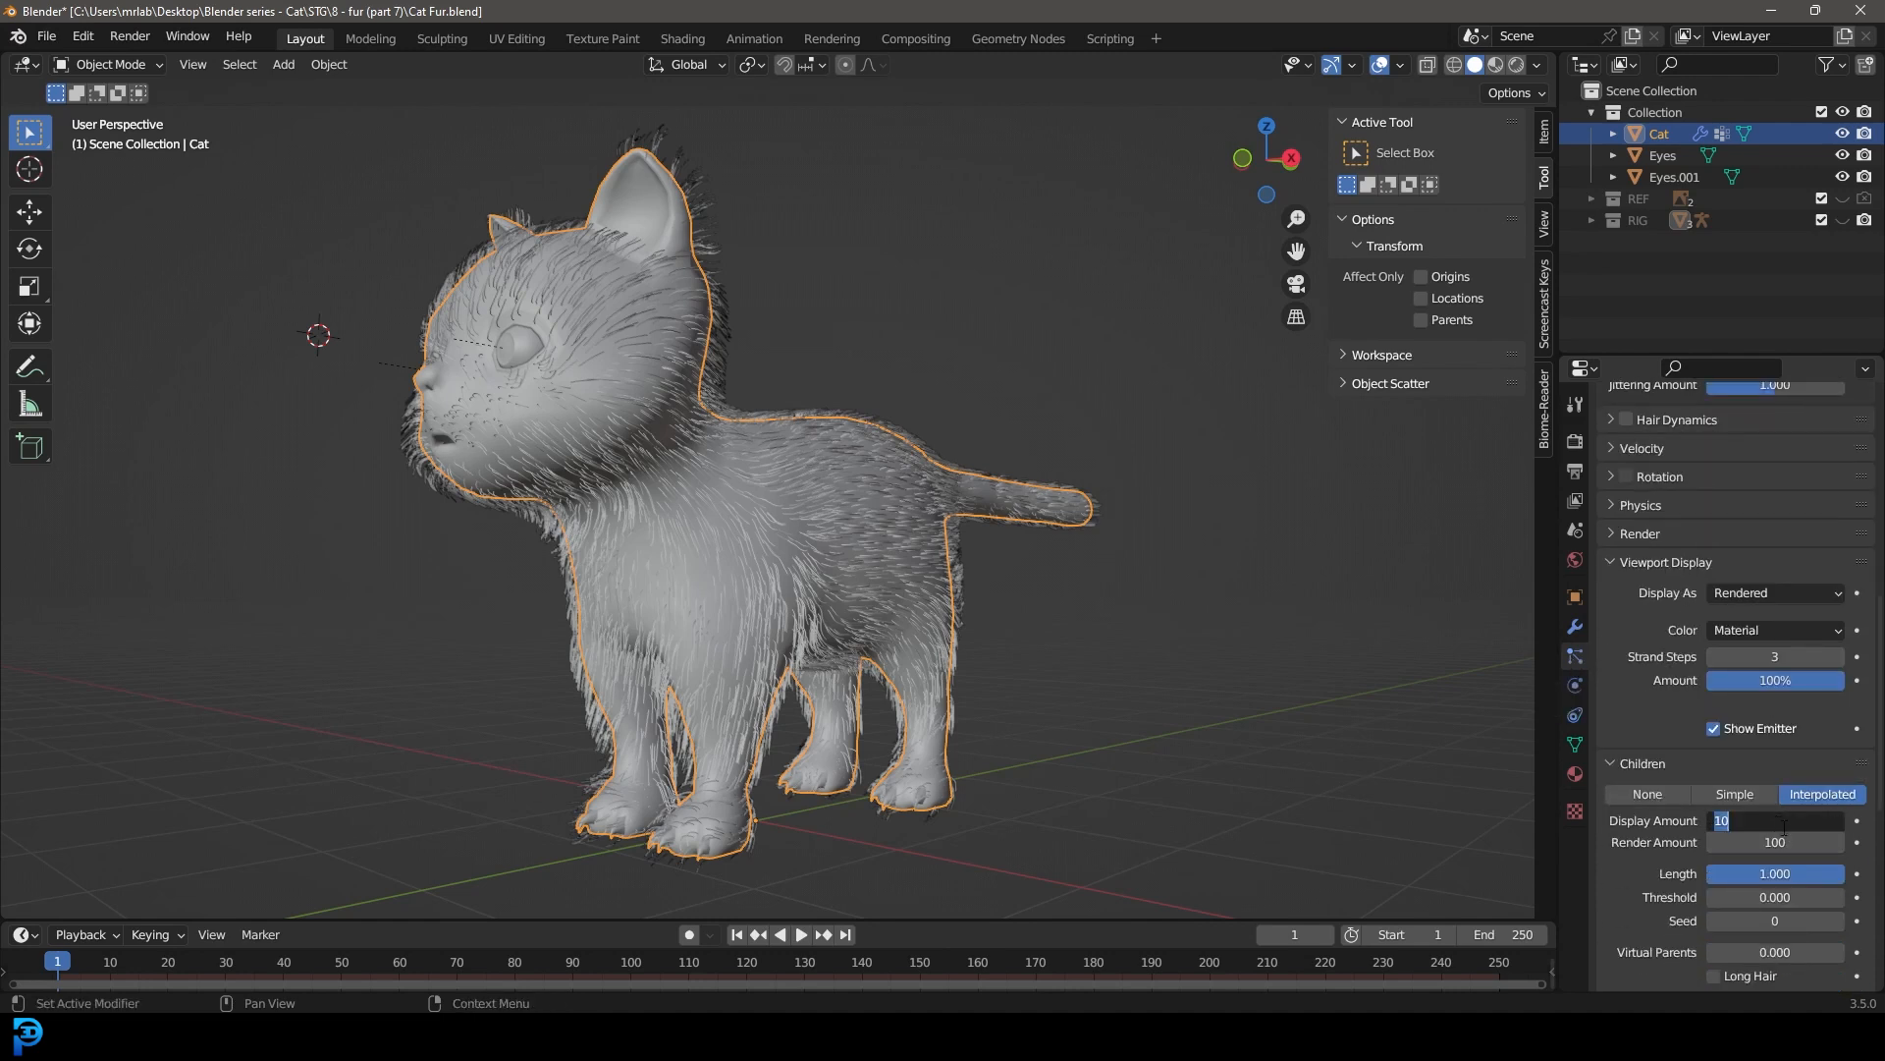
key(Return)
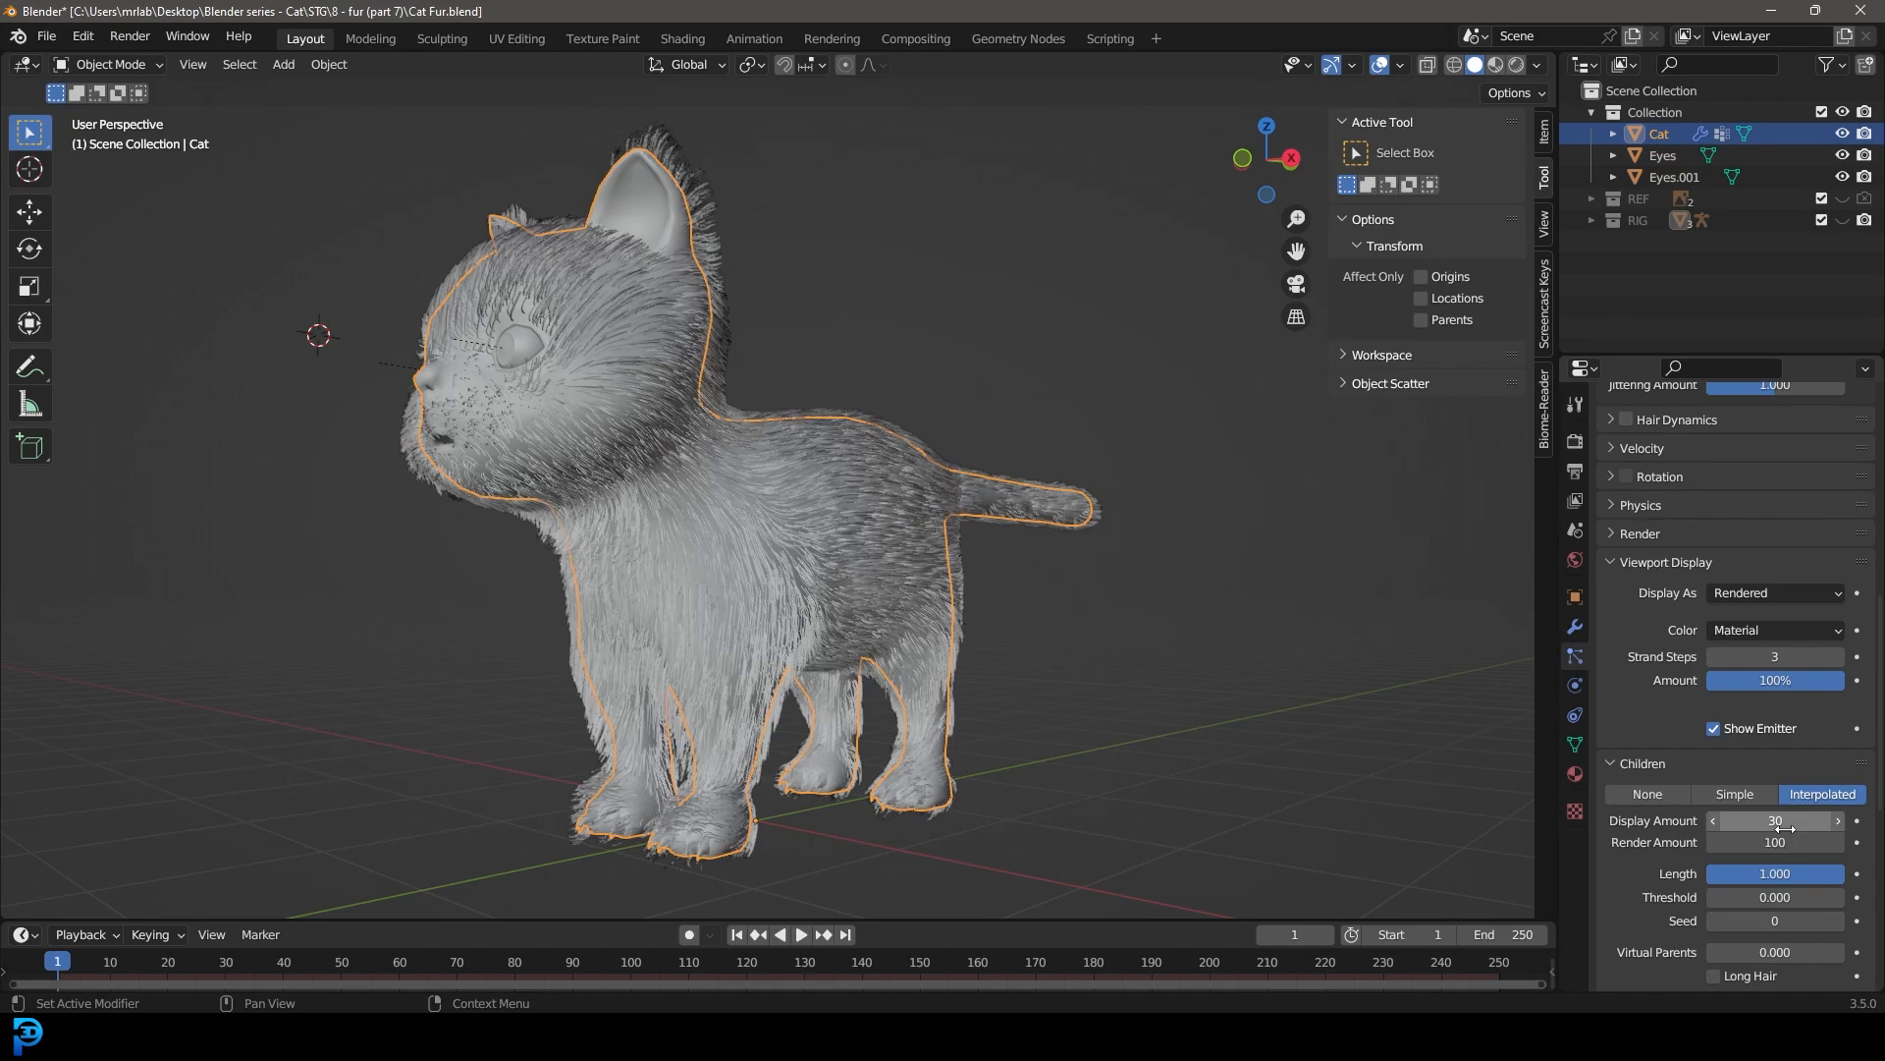
Step: Deselect the cat and inspect the denser fur from different angles
click(1169, 614)
scroll(800, 492, down, 2)
middle_drag(800, 491, 1284, 495)
scroll(939, 626, up, 5)
Step: Select the cat and switch it back to Particle Edit mode
click(916, 448)
middle_drag(952, 514, 699, 485)
click(88, 73)
click(108, 233)
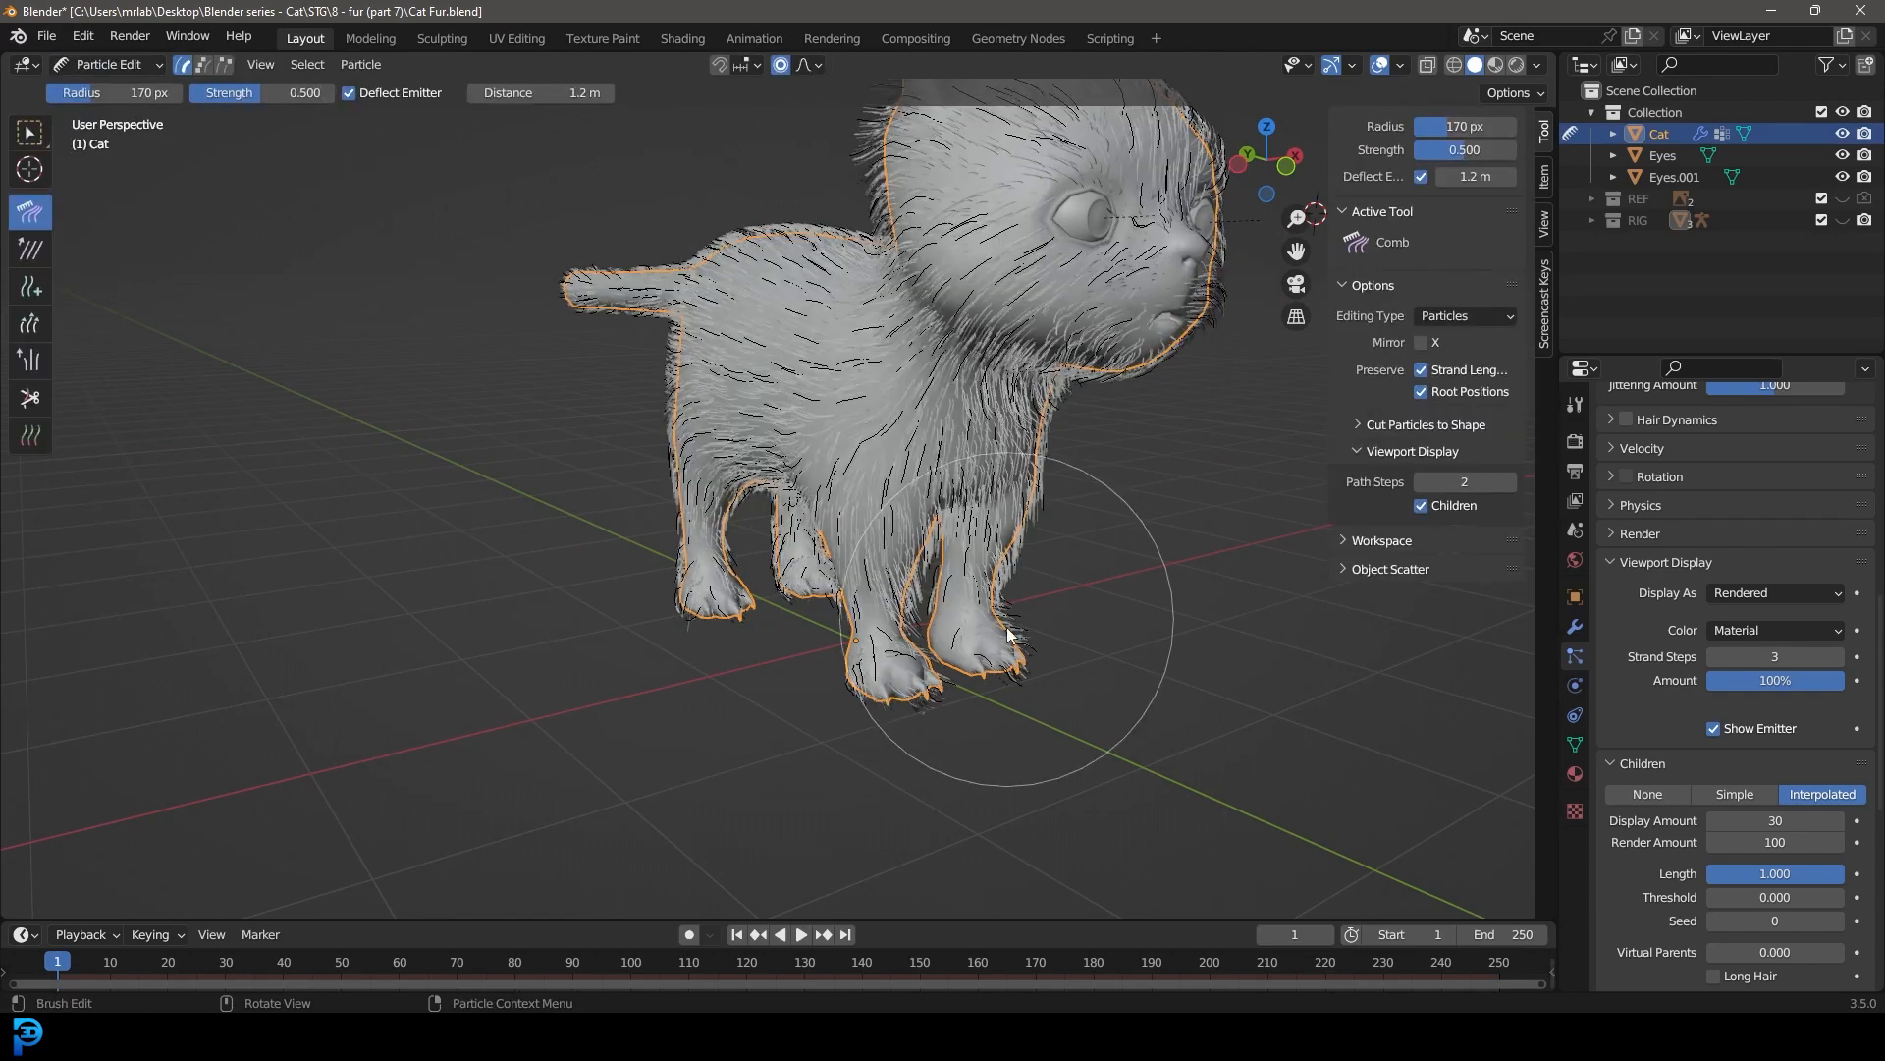
scroll(982, 629, up, 6)
middle_drag(744, 540, 705, 530)
scroll(532, 701, down, 6)
scroll(748, 580, down, 3)
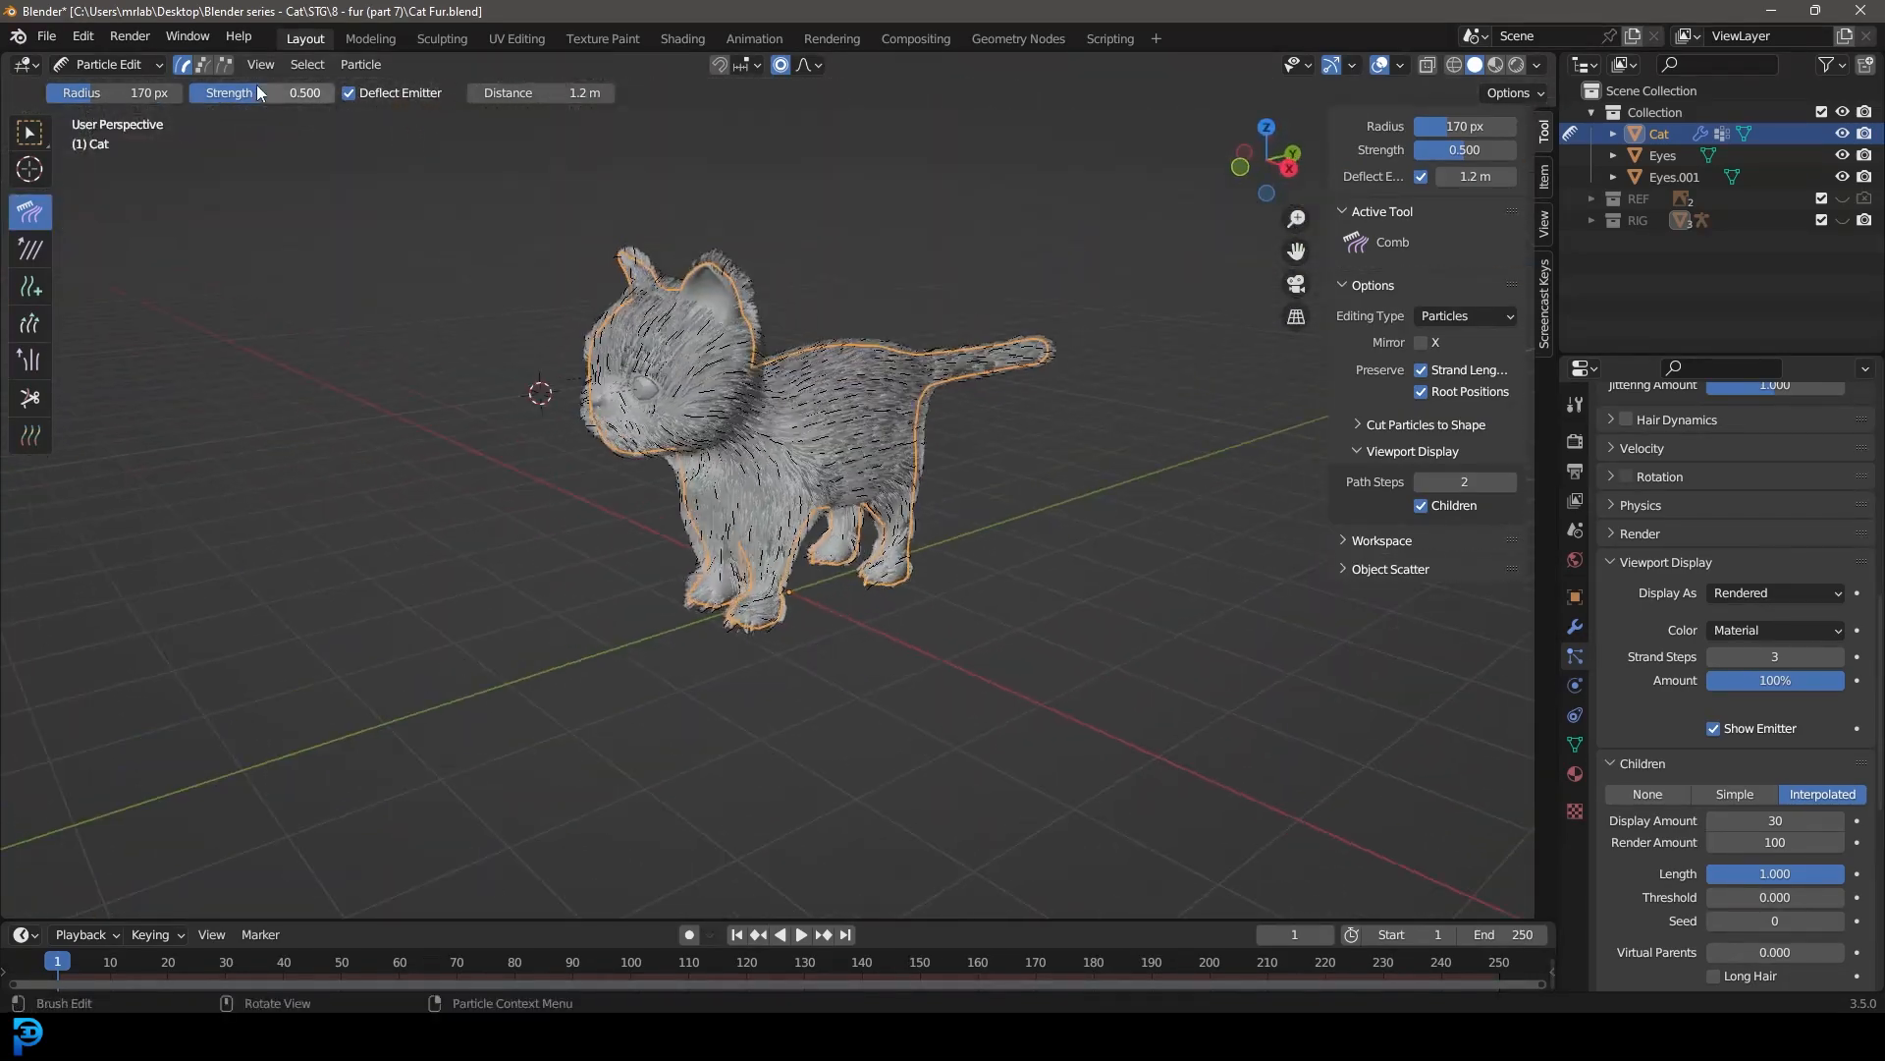
Step: Return the cat to Object Mode and deselect it
click(131, 69)
click(122, 92)
scroll(766, 344, down, 3)
mouse_move(825, 392)
middle_down()
mouse_move(996, 432)
mouse_move(851, 451)
mouse_move(856, 409)
middle_up()
scroll(896, 339, up, 3)
click(912, 399)
Step: Add a mesh plane at the current 3D cursor and inspect where it sits against the cat
key(shift+a)
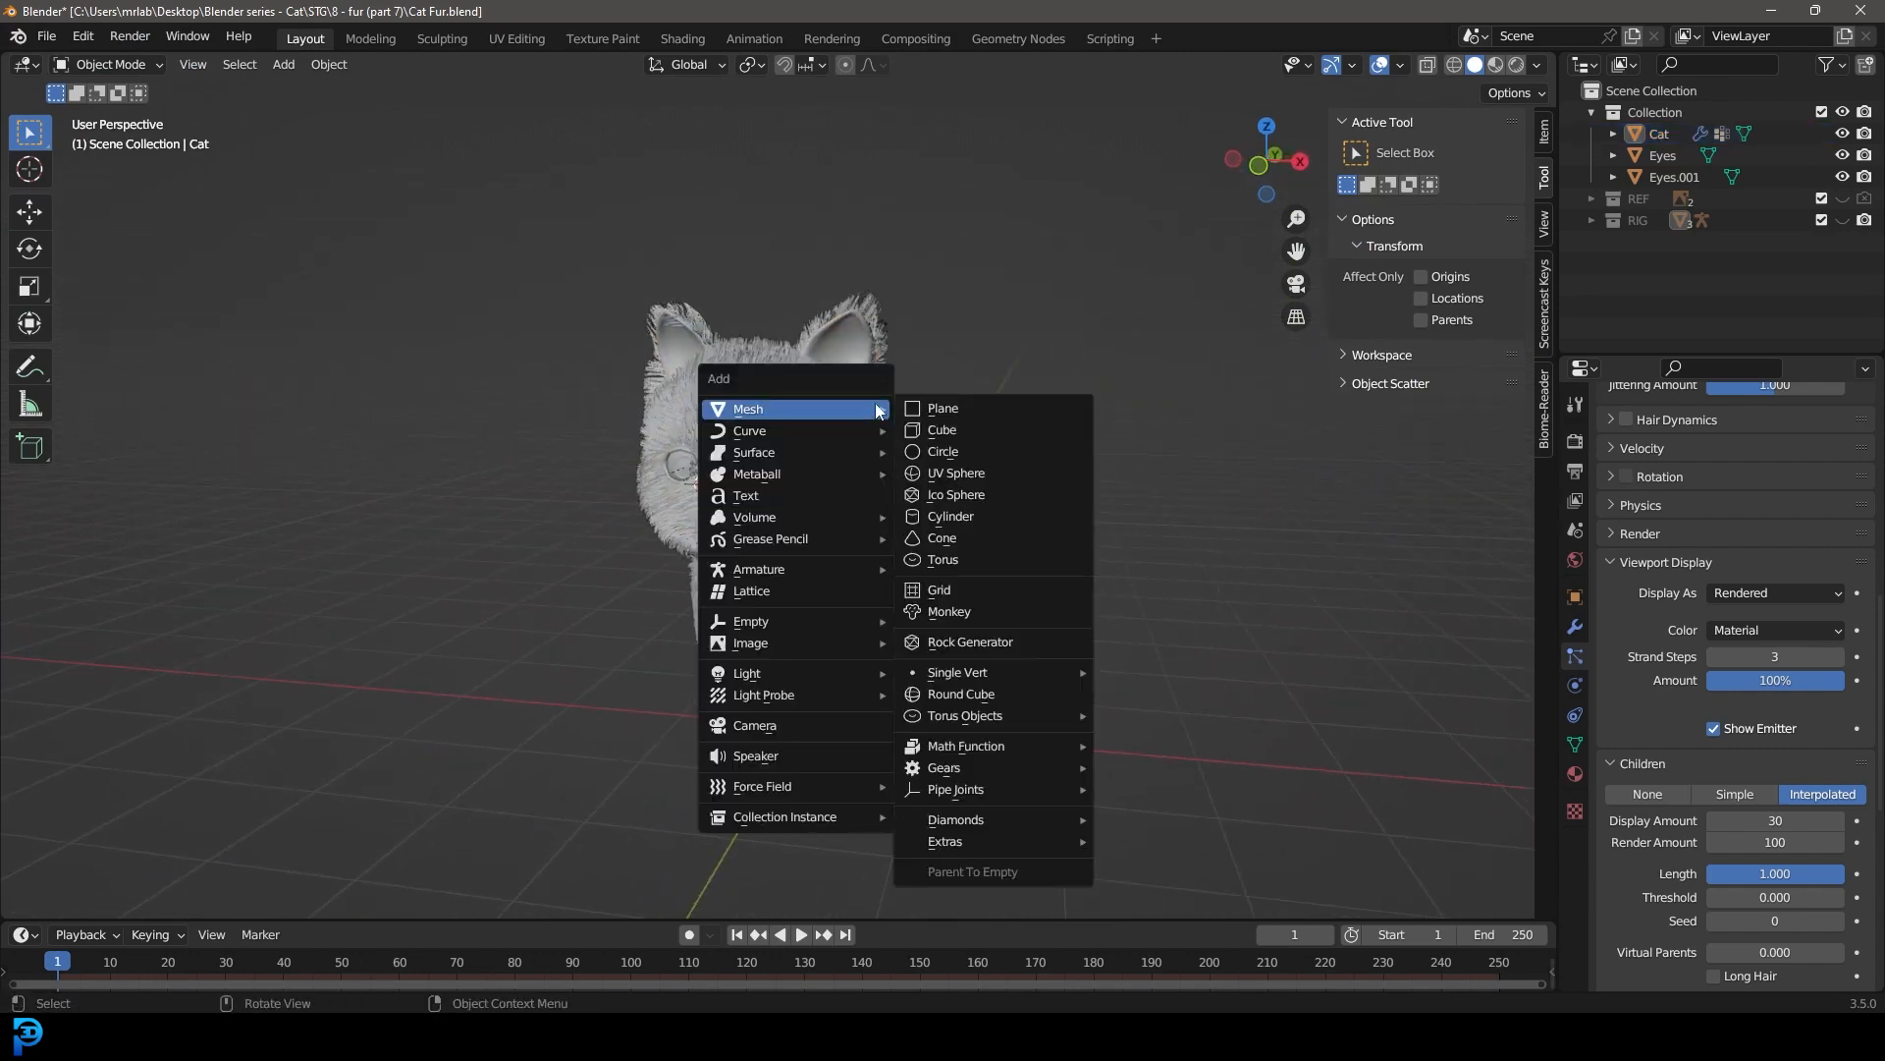
click(945, 409)
scroll(870, 504, down, 3)
middle_drag(870, 503, 780, 430)
scroll(743, 358, up, 2)
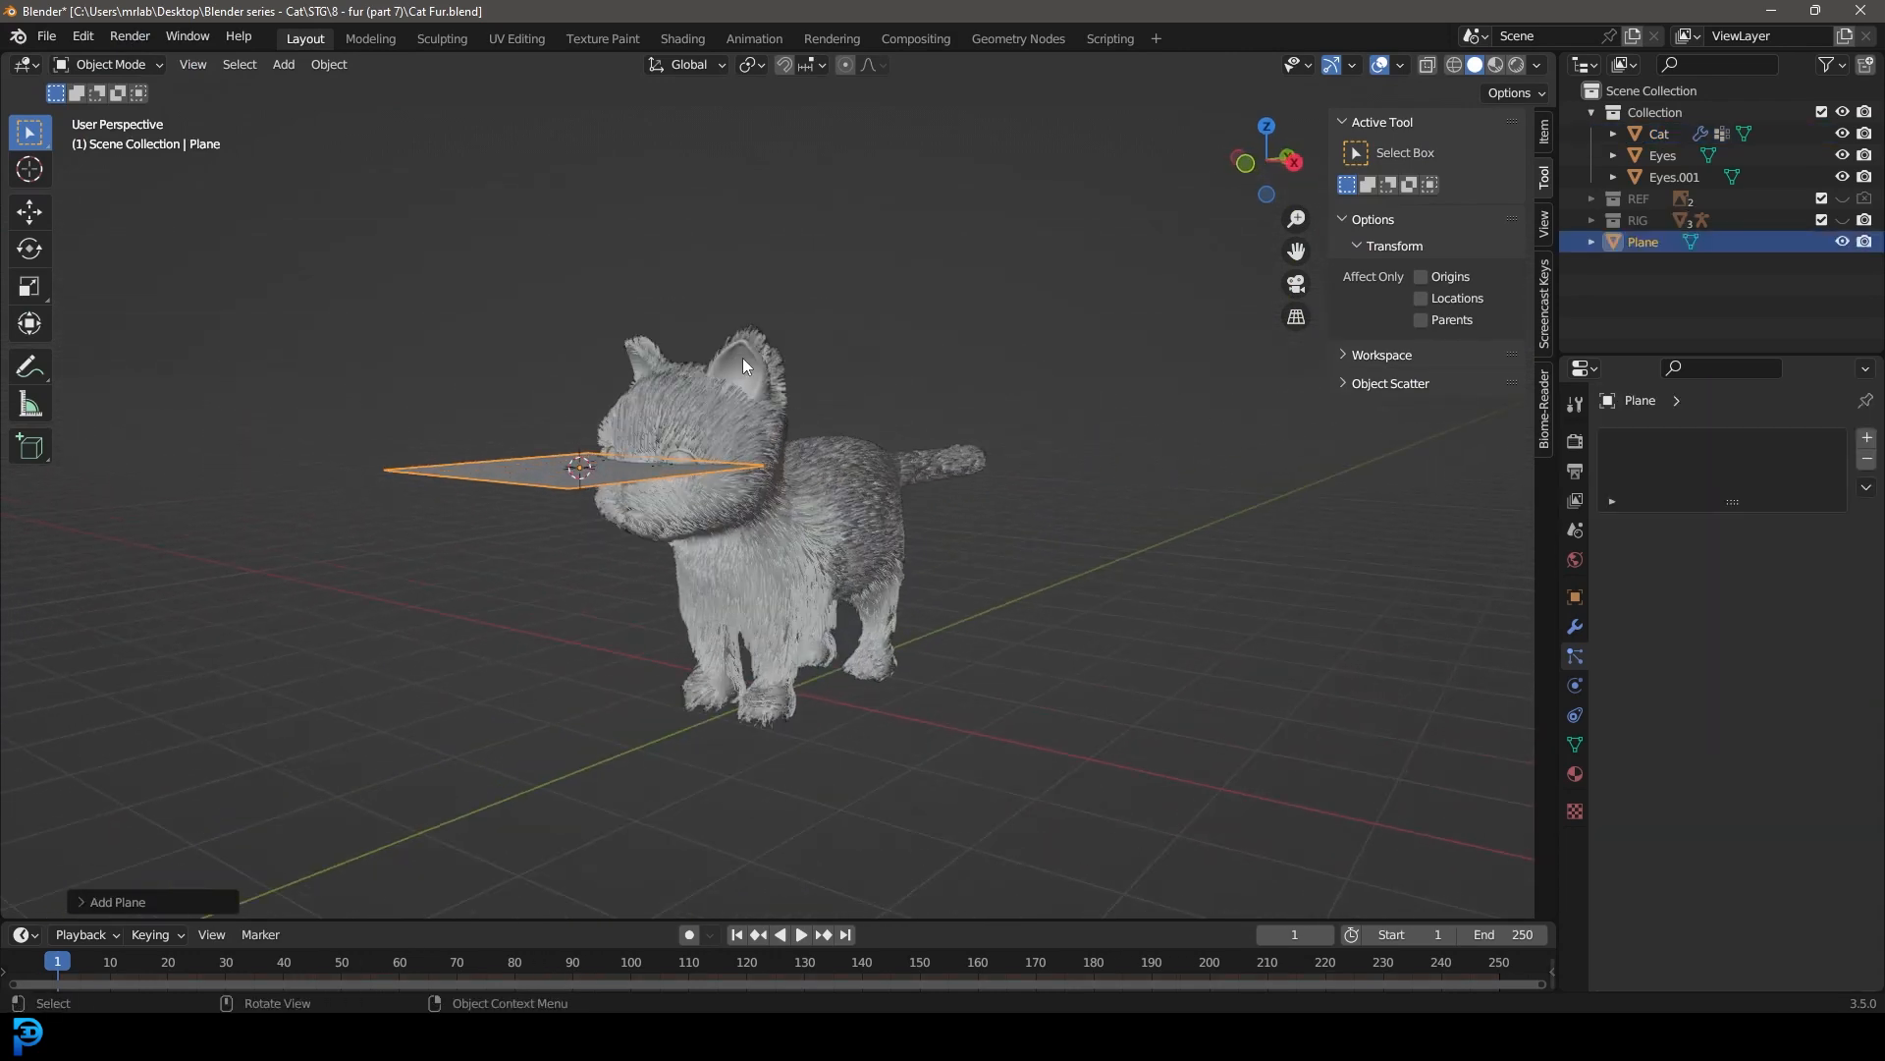
scroll(743, 357, up, 2)
middle_drag(607, 491, 580, 497)
Step: Snap the 3D cursor to the world origin and delete the plane at the cat's head
key(shift+s)
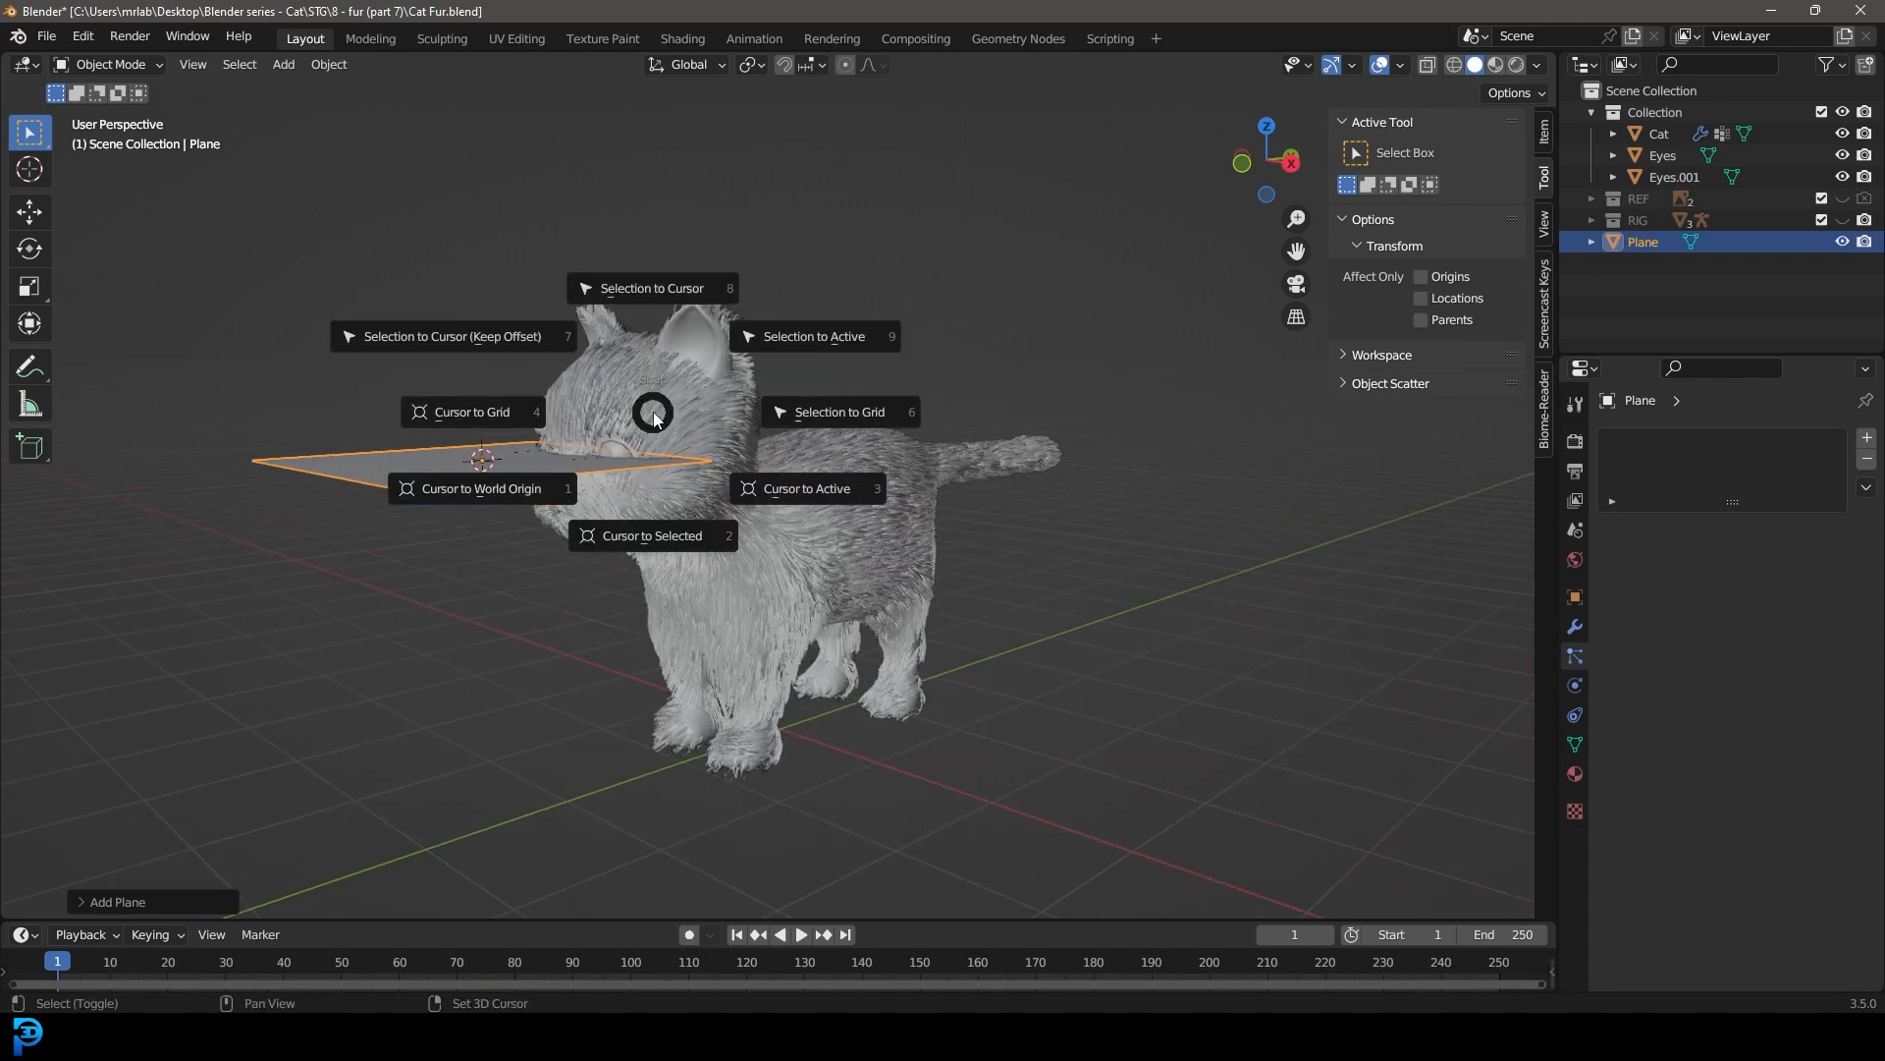
click(524, 487)
middle_drag(803, 528, 687, 552)
key(x)
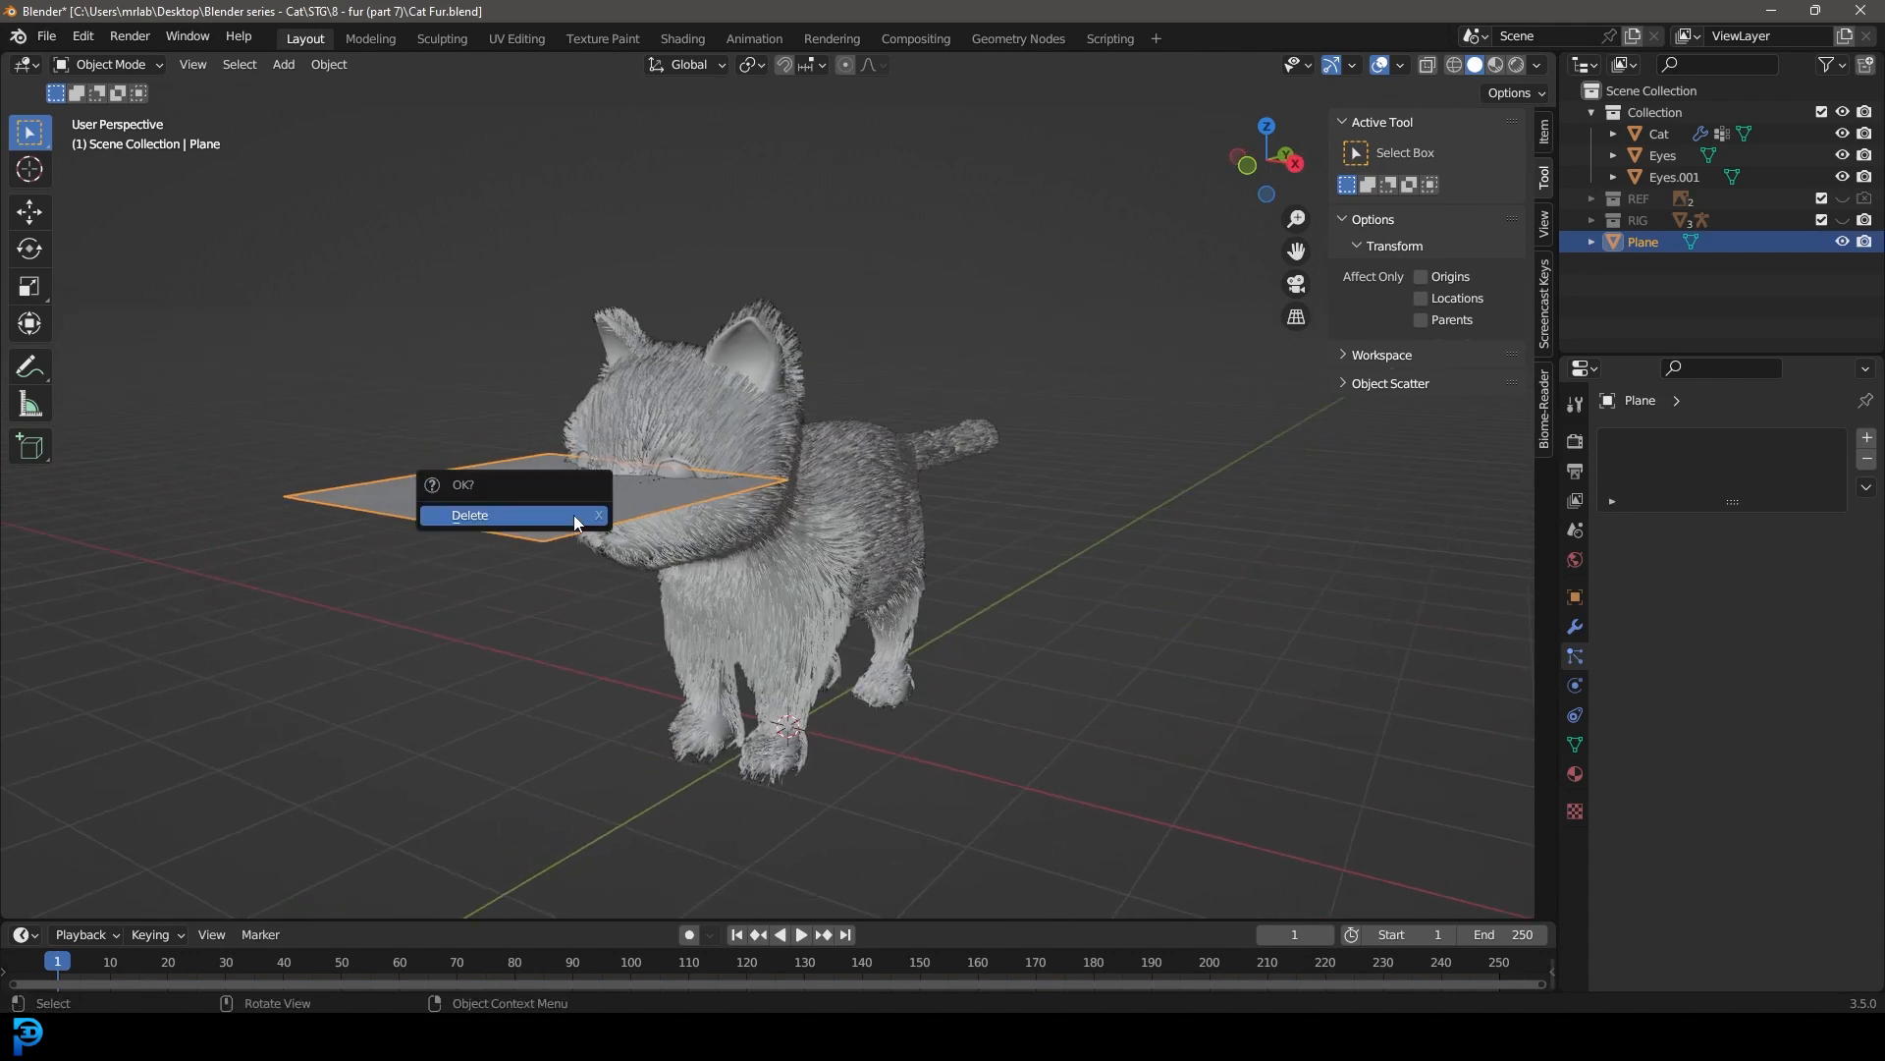
click(574, 515)
Step: Add a new plane at the world origin and scale it up into a wide floor under the cat
key(shift+a)
mouse_move(627, 480)
click(884, 476)
middle_drag(884, 475, 785, 607)
key(s)
click(964, 623)
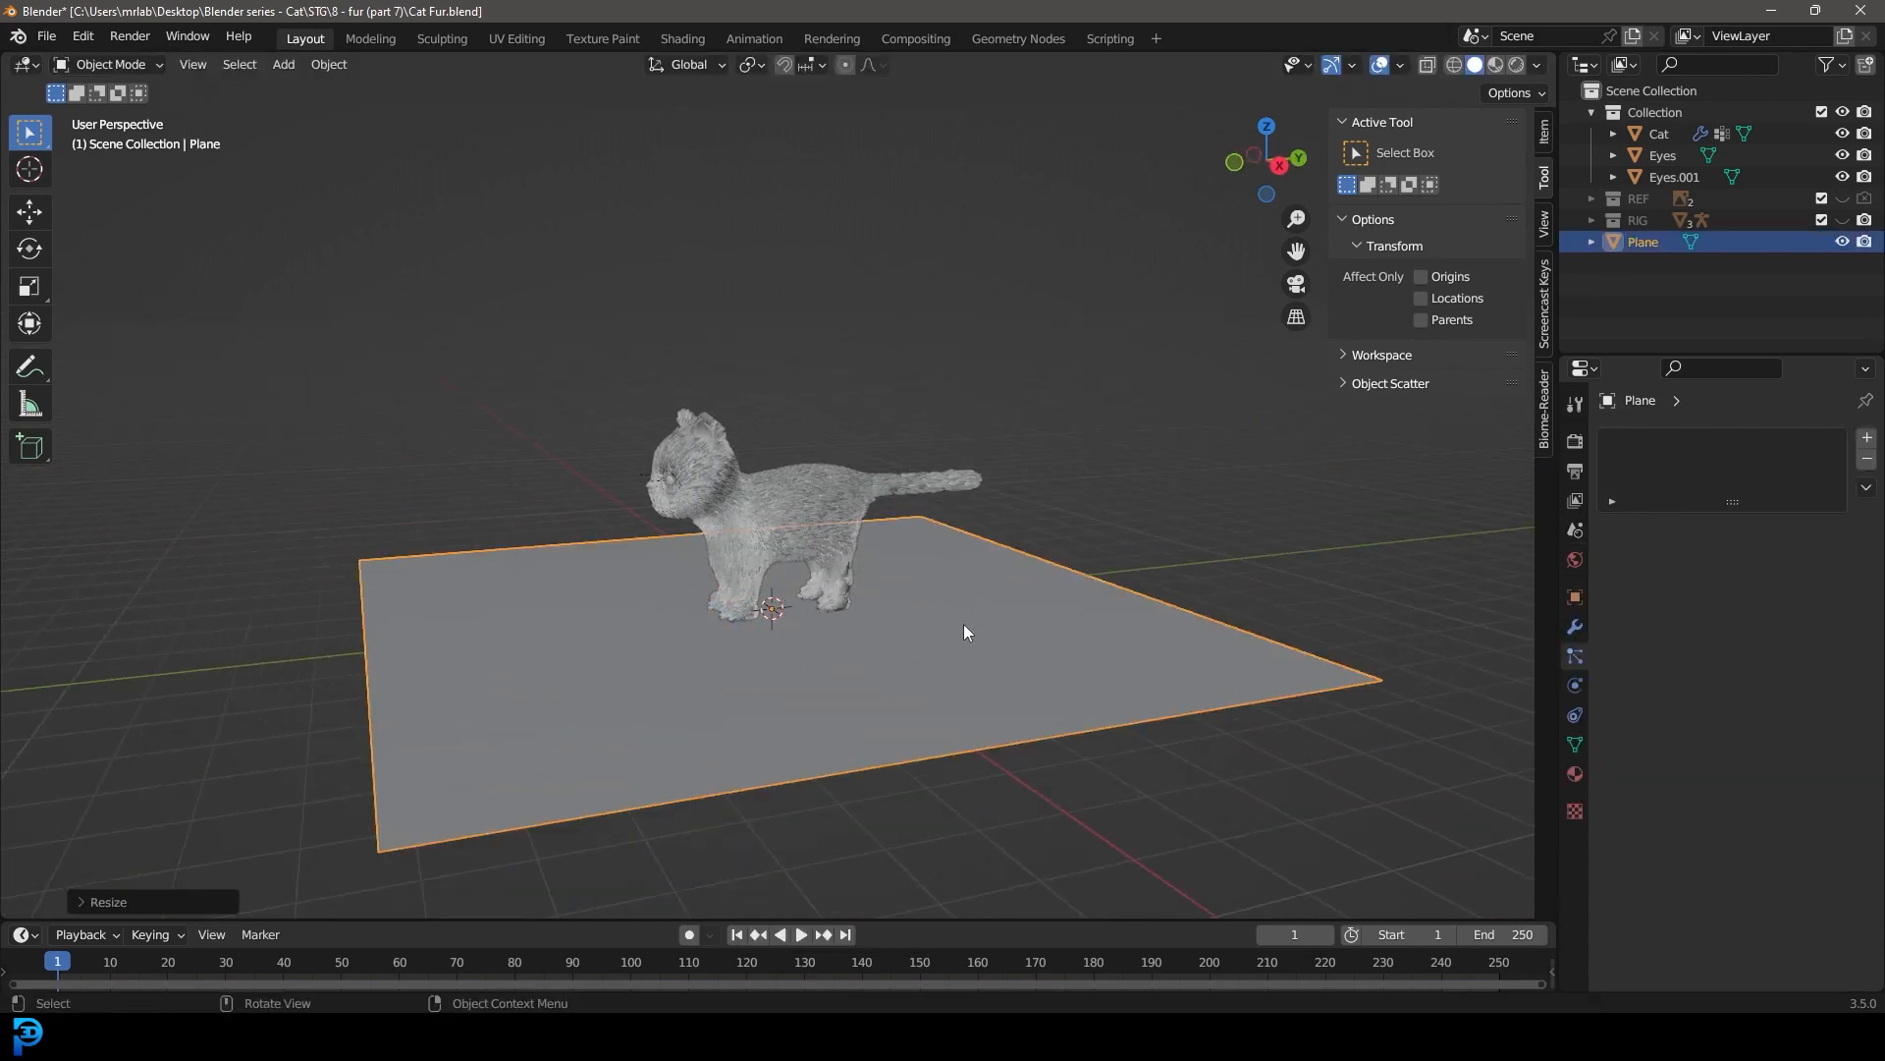
Step: Extrude the floor plane's edge behind the cat straight up along Z by about 8.7 m to form a back wall
key(Tab)
scroll(936, 531, down, 3)
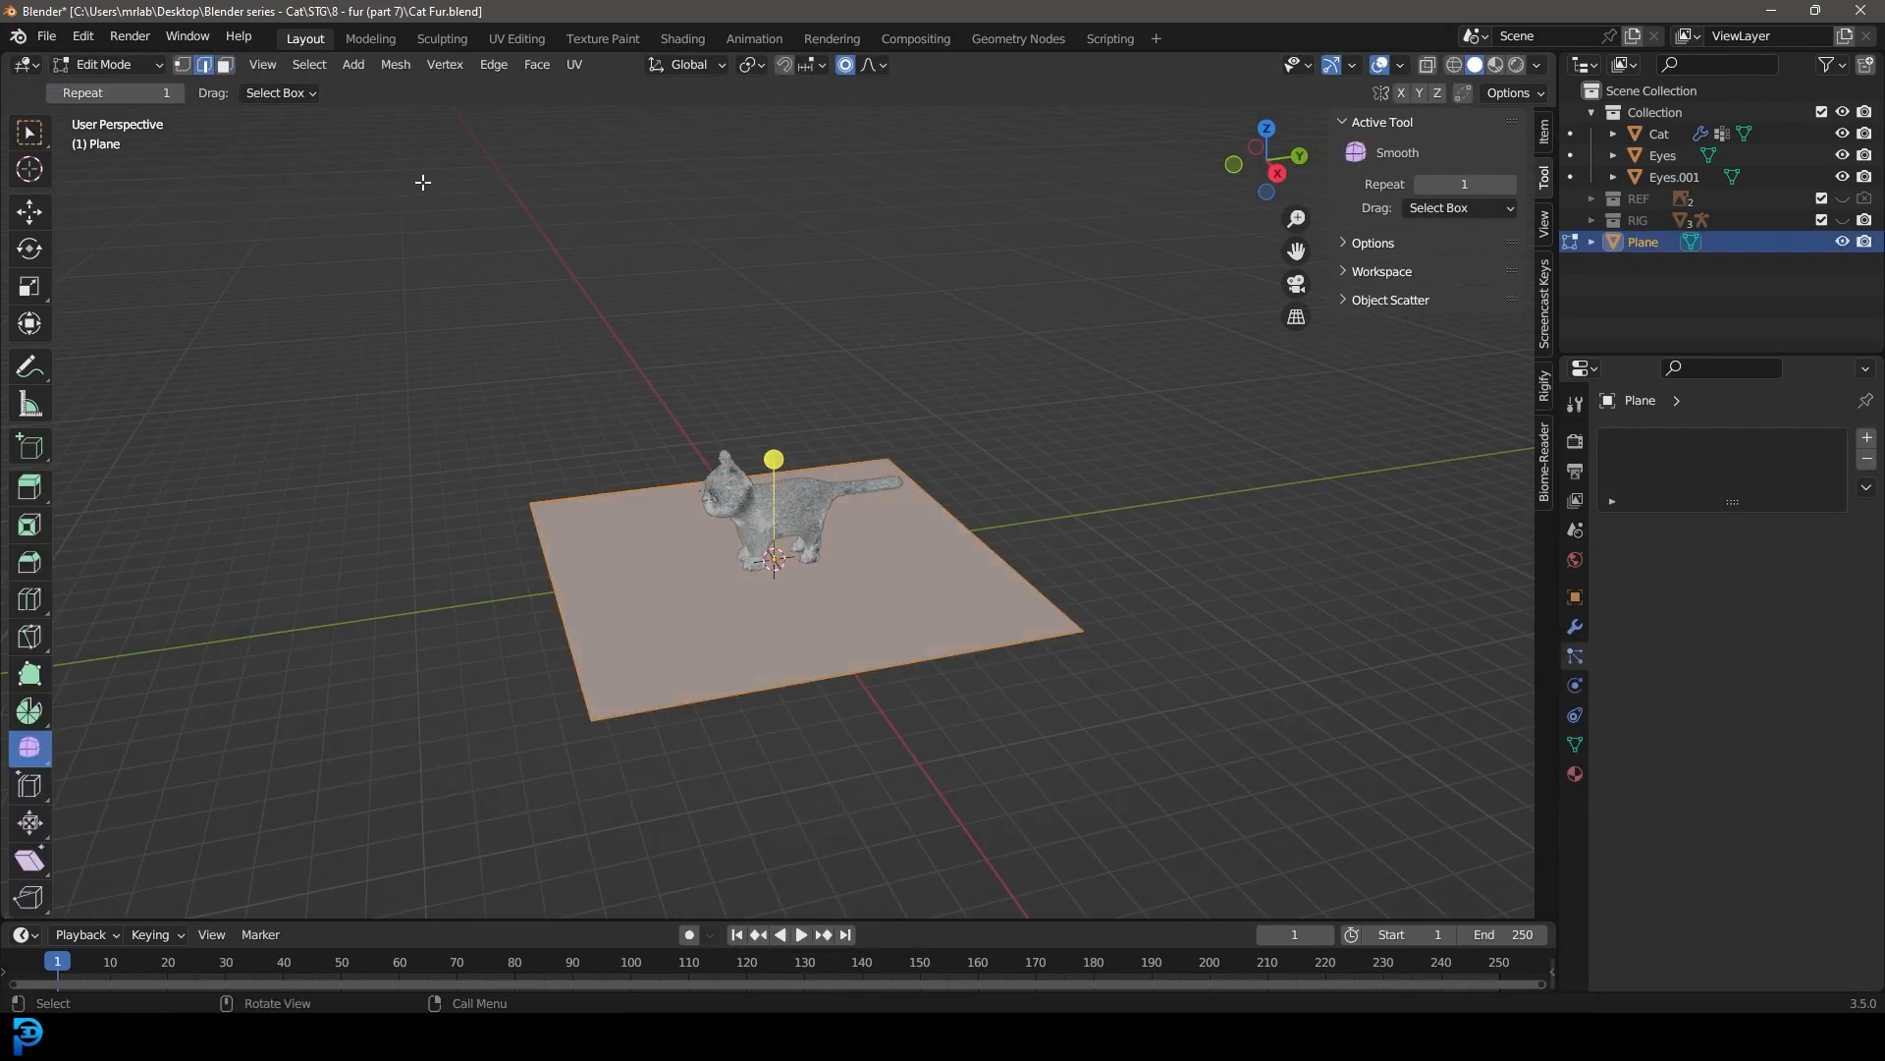
key(e)
key(z)
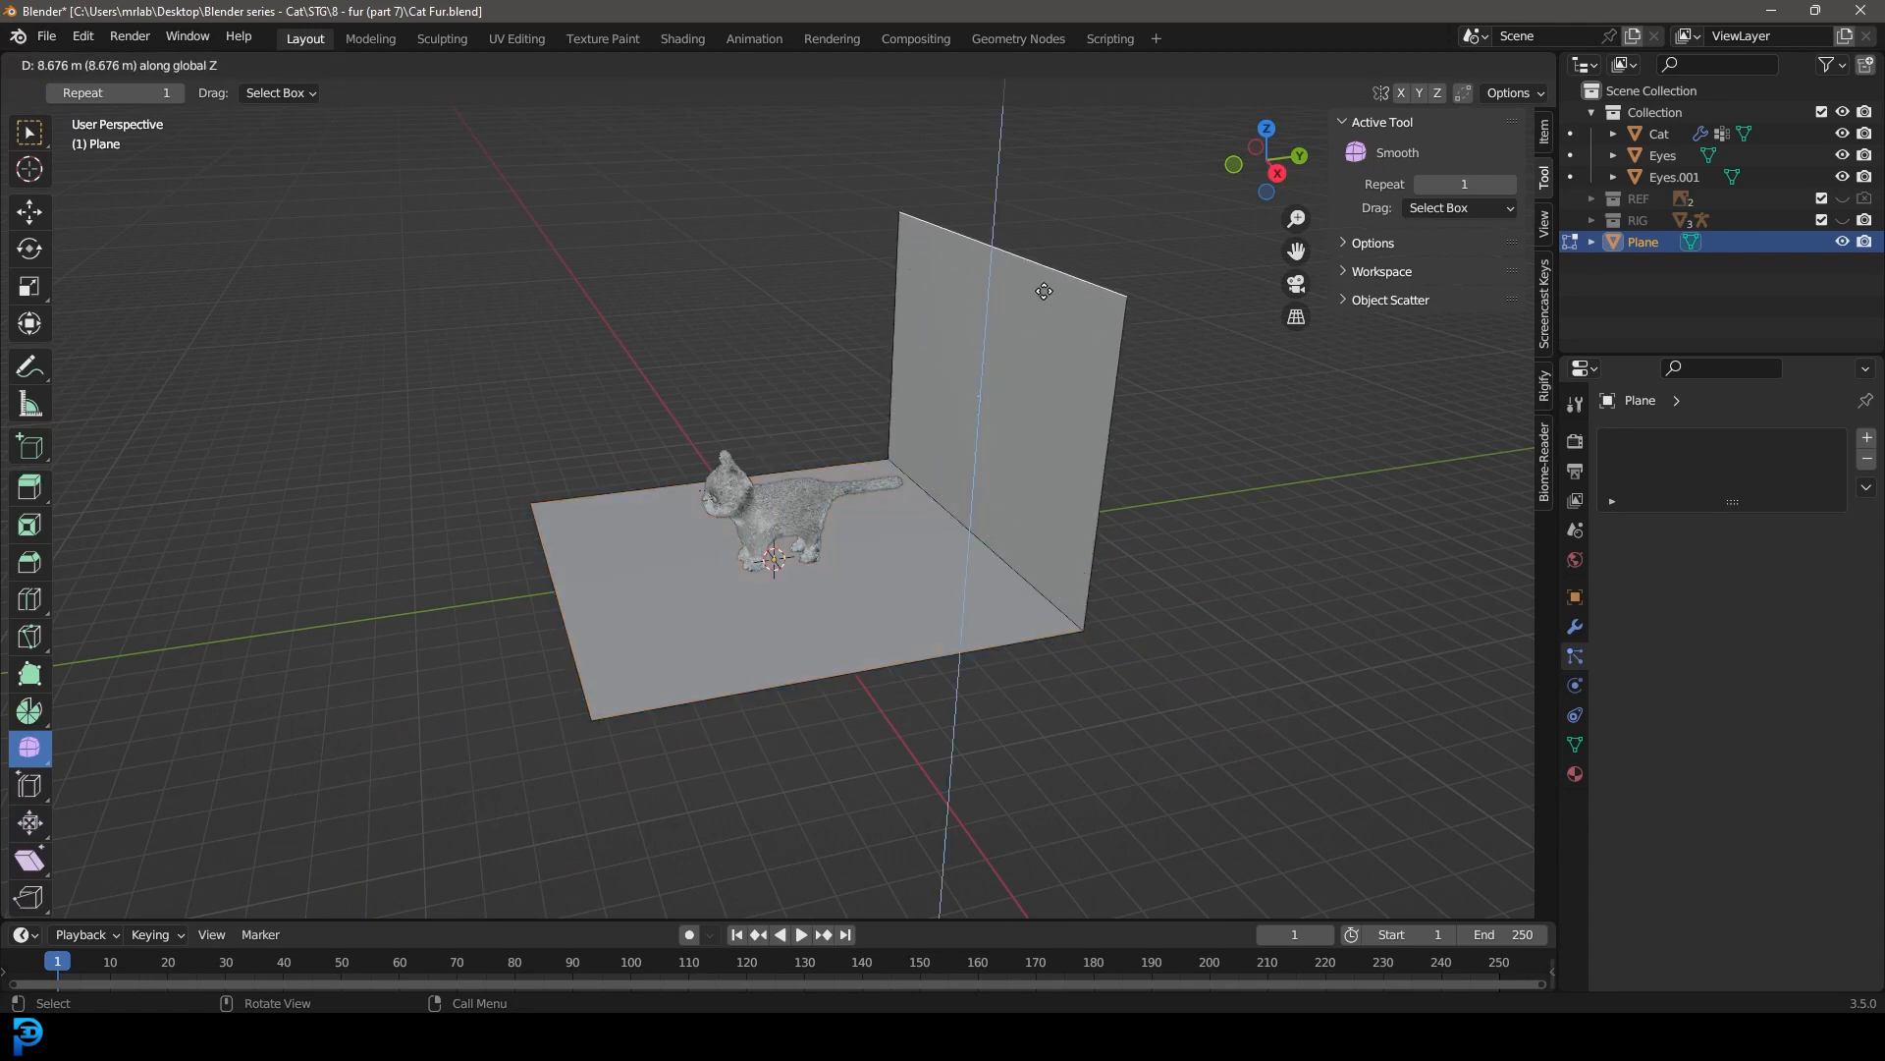
click(1046, 289)
Step: Bevel the edge between floor and wall into a wide multi-segment curve, and return to Object Mode
scroll(1081, 593, up, 2)
key(ctrl+b)
scroll(1179, 677, up, 4)
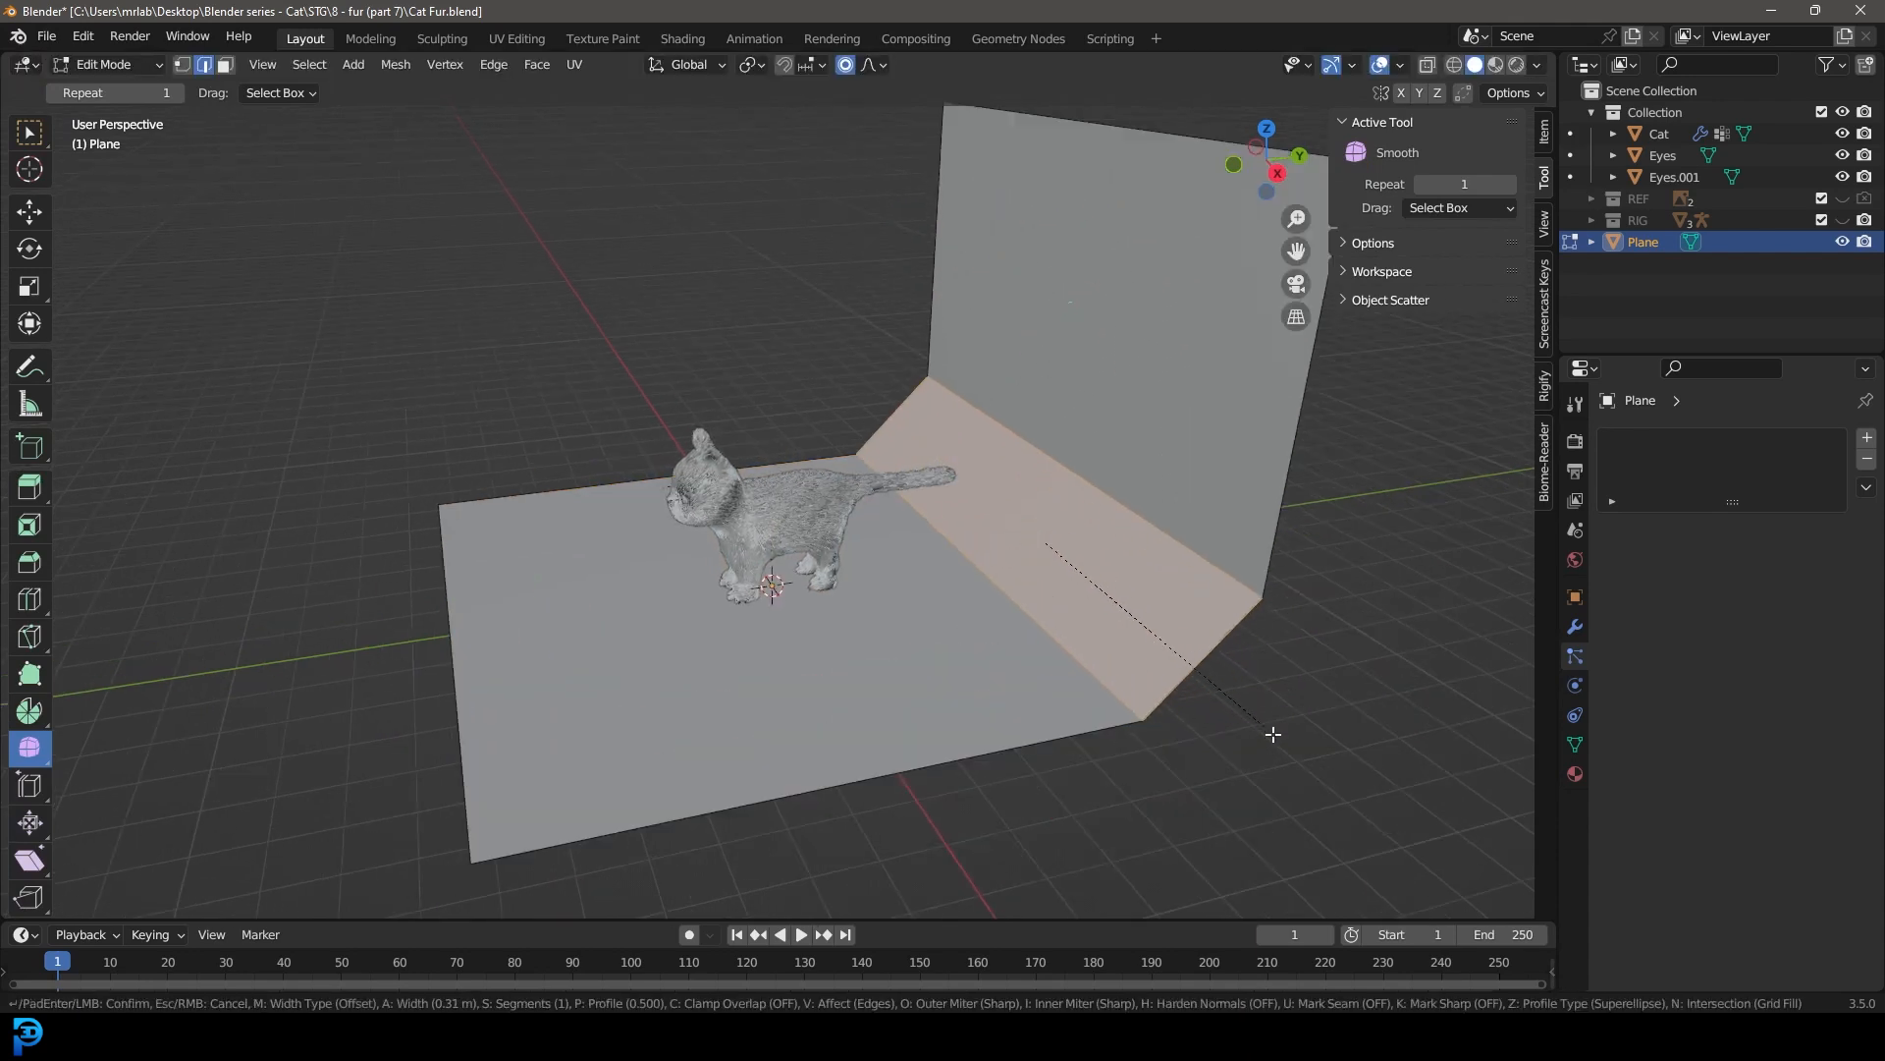
click(1287, 753)
mouse_move(1064, 565)
middle_down()
mouse_move(1035, 564)
mouse_move(1099, 569)
middle_up()
click(130, 66)
click(155, 88)
Step: Shade the curved backdrop smooth and shift it back so the cat stands nearer its front edge
middle_drag(928, 433, 1045, 430)
scroll(1021, 407, up, 1)
right_click(886, 247)
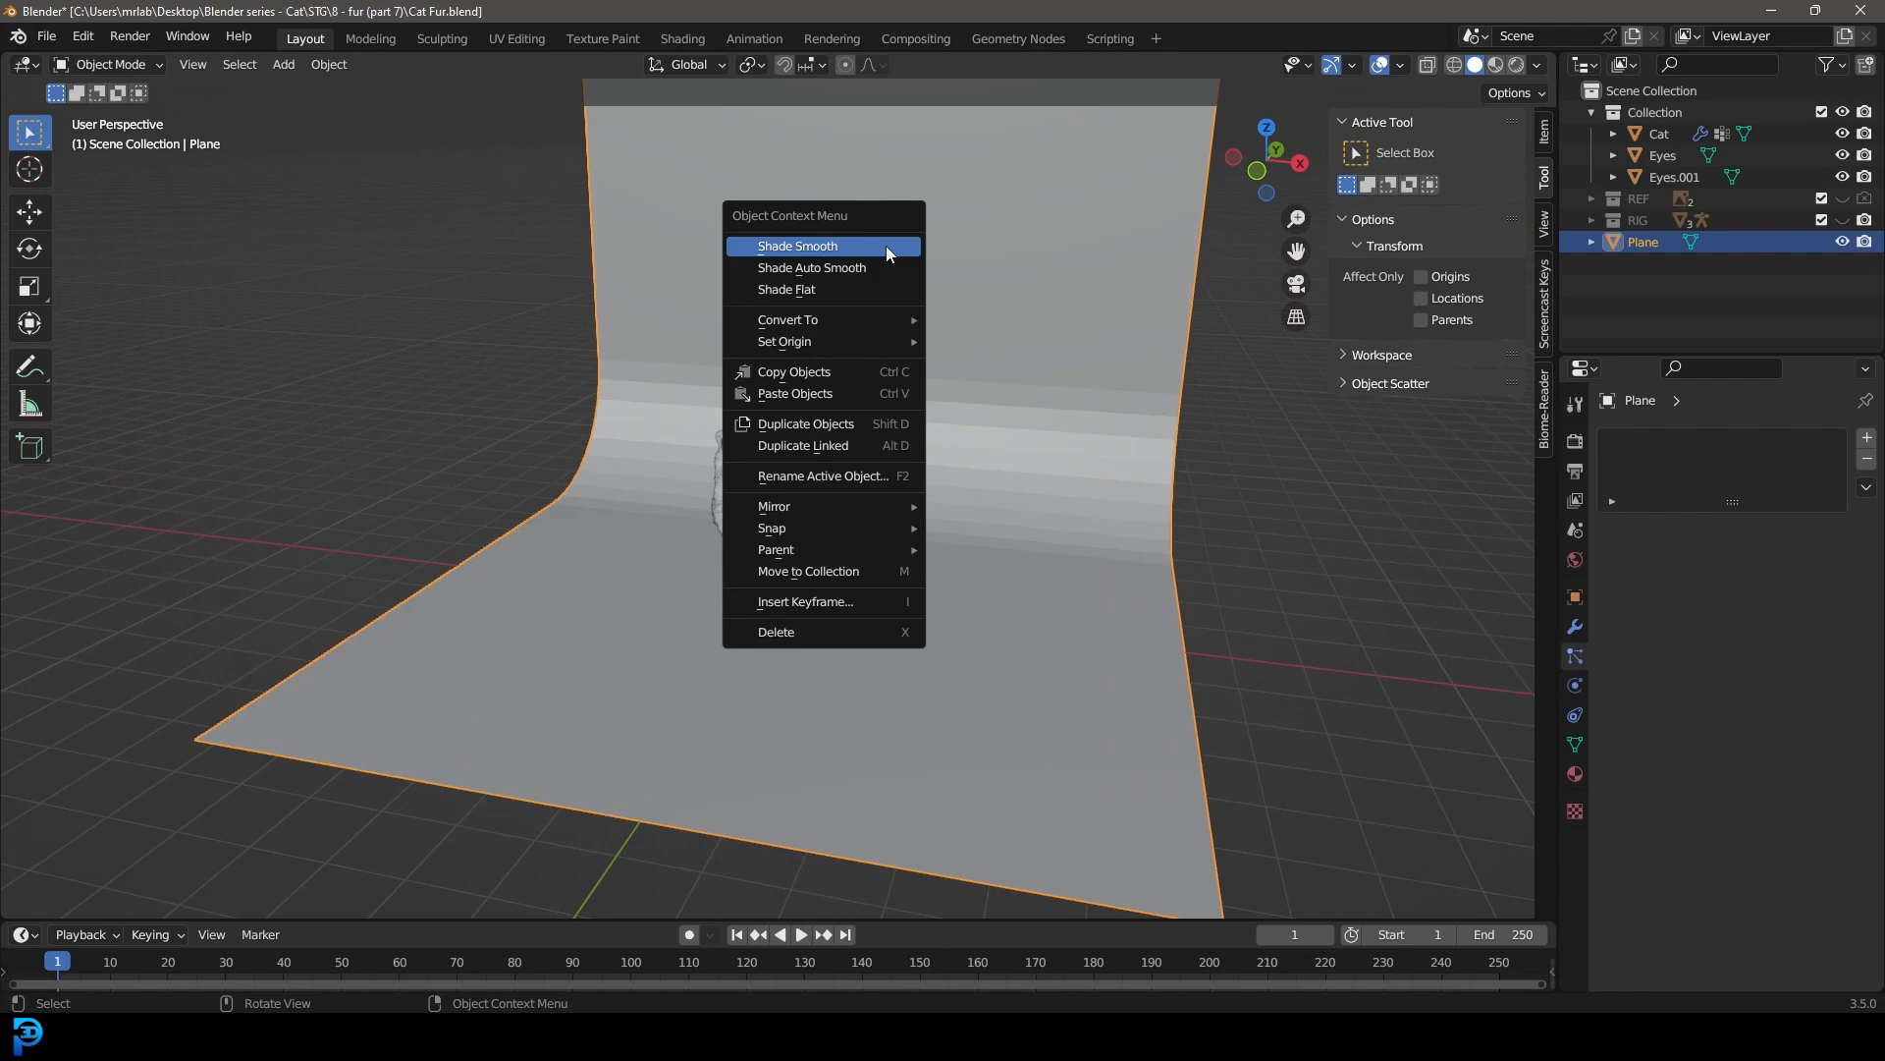
click(799, 247)
middle_drag(851, 393, 780, 508)
key(g)
click(886, 473)
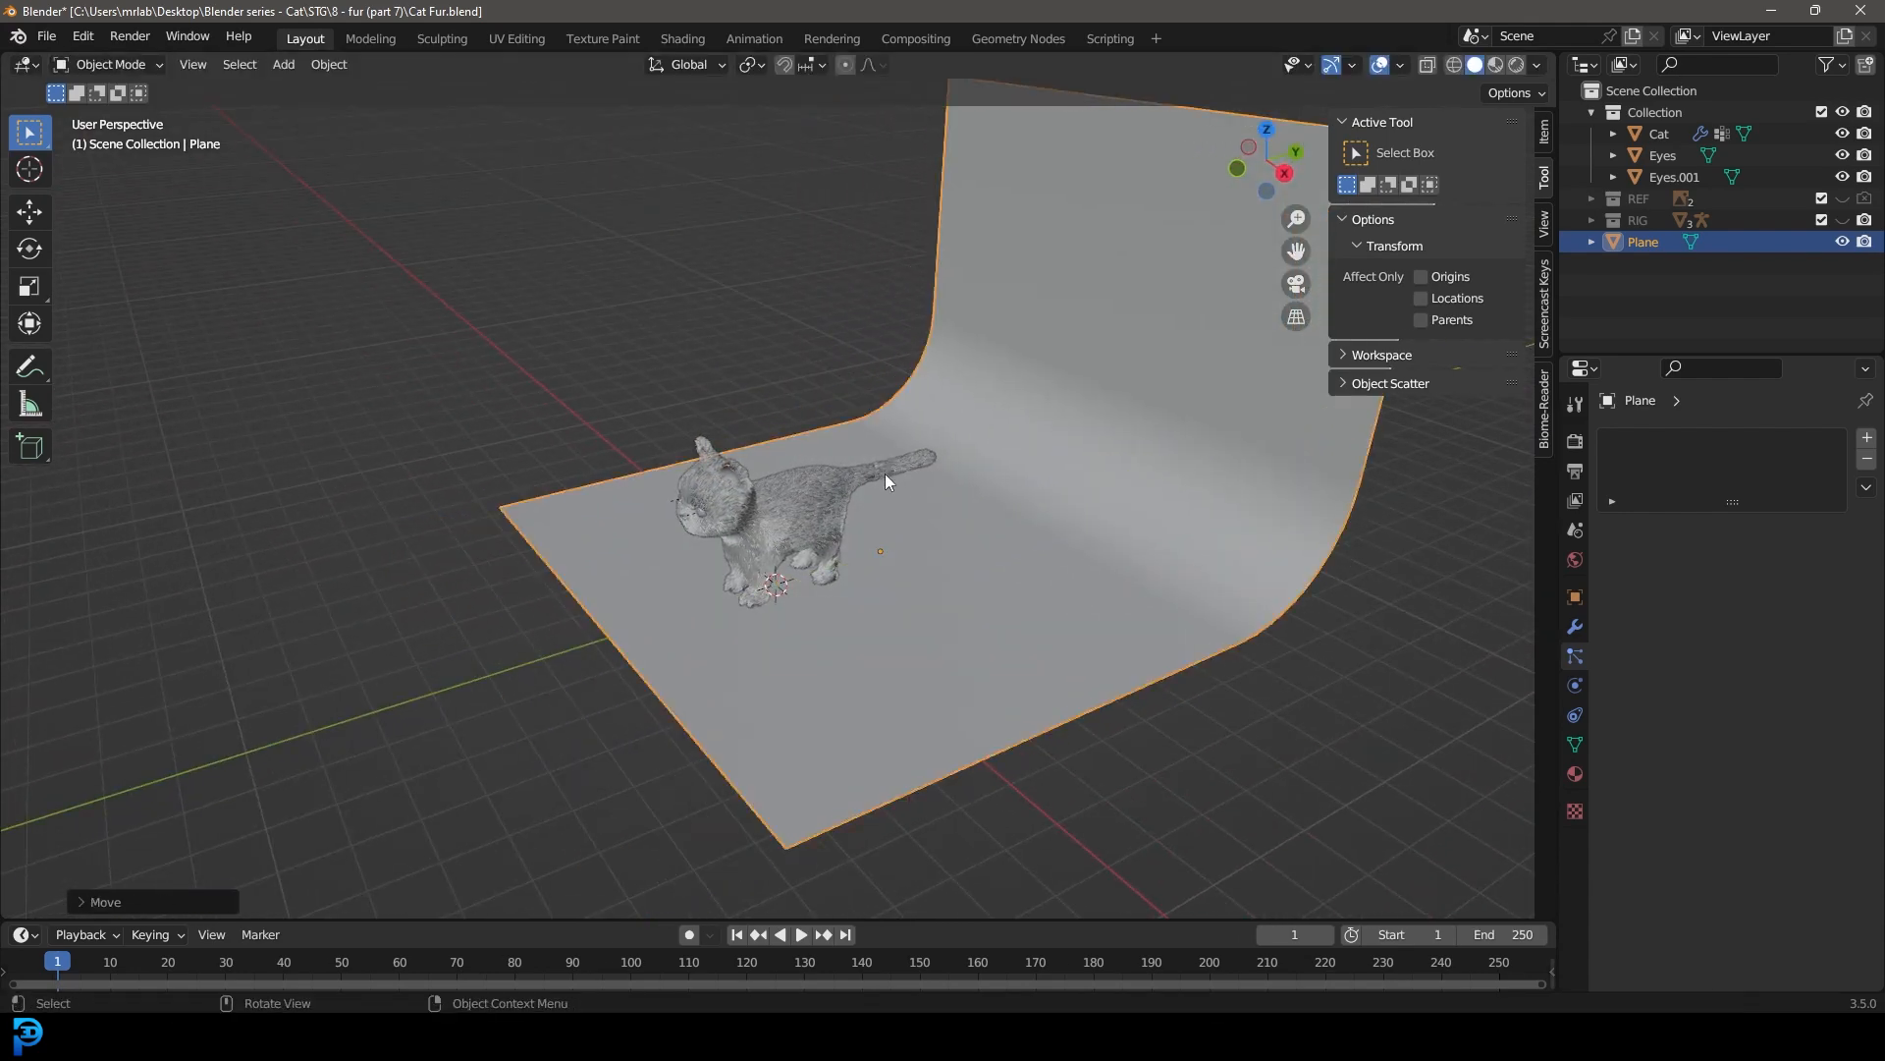
Step: Add a camera aligned to the front view of the cat
key(KP_1)
scroll(882, 457, up, 6)
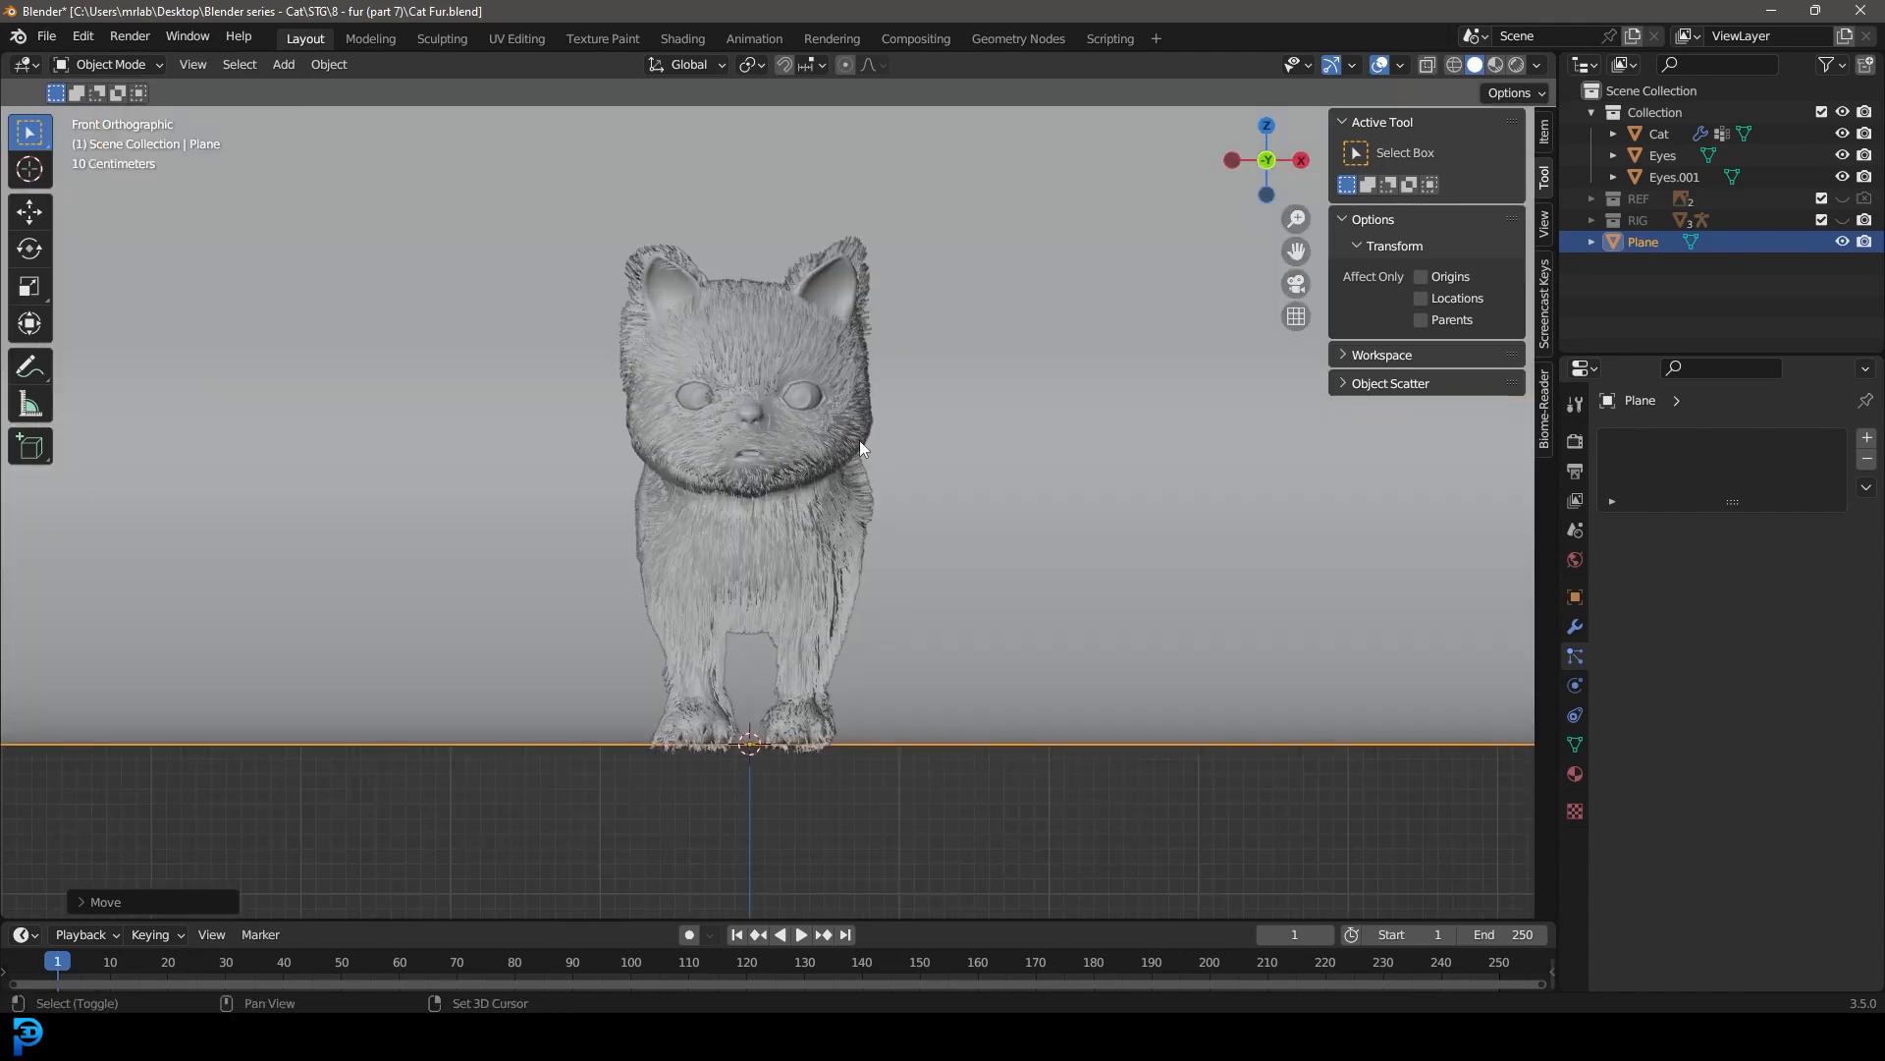
key(shift+a)
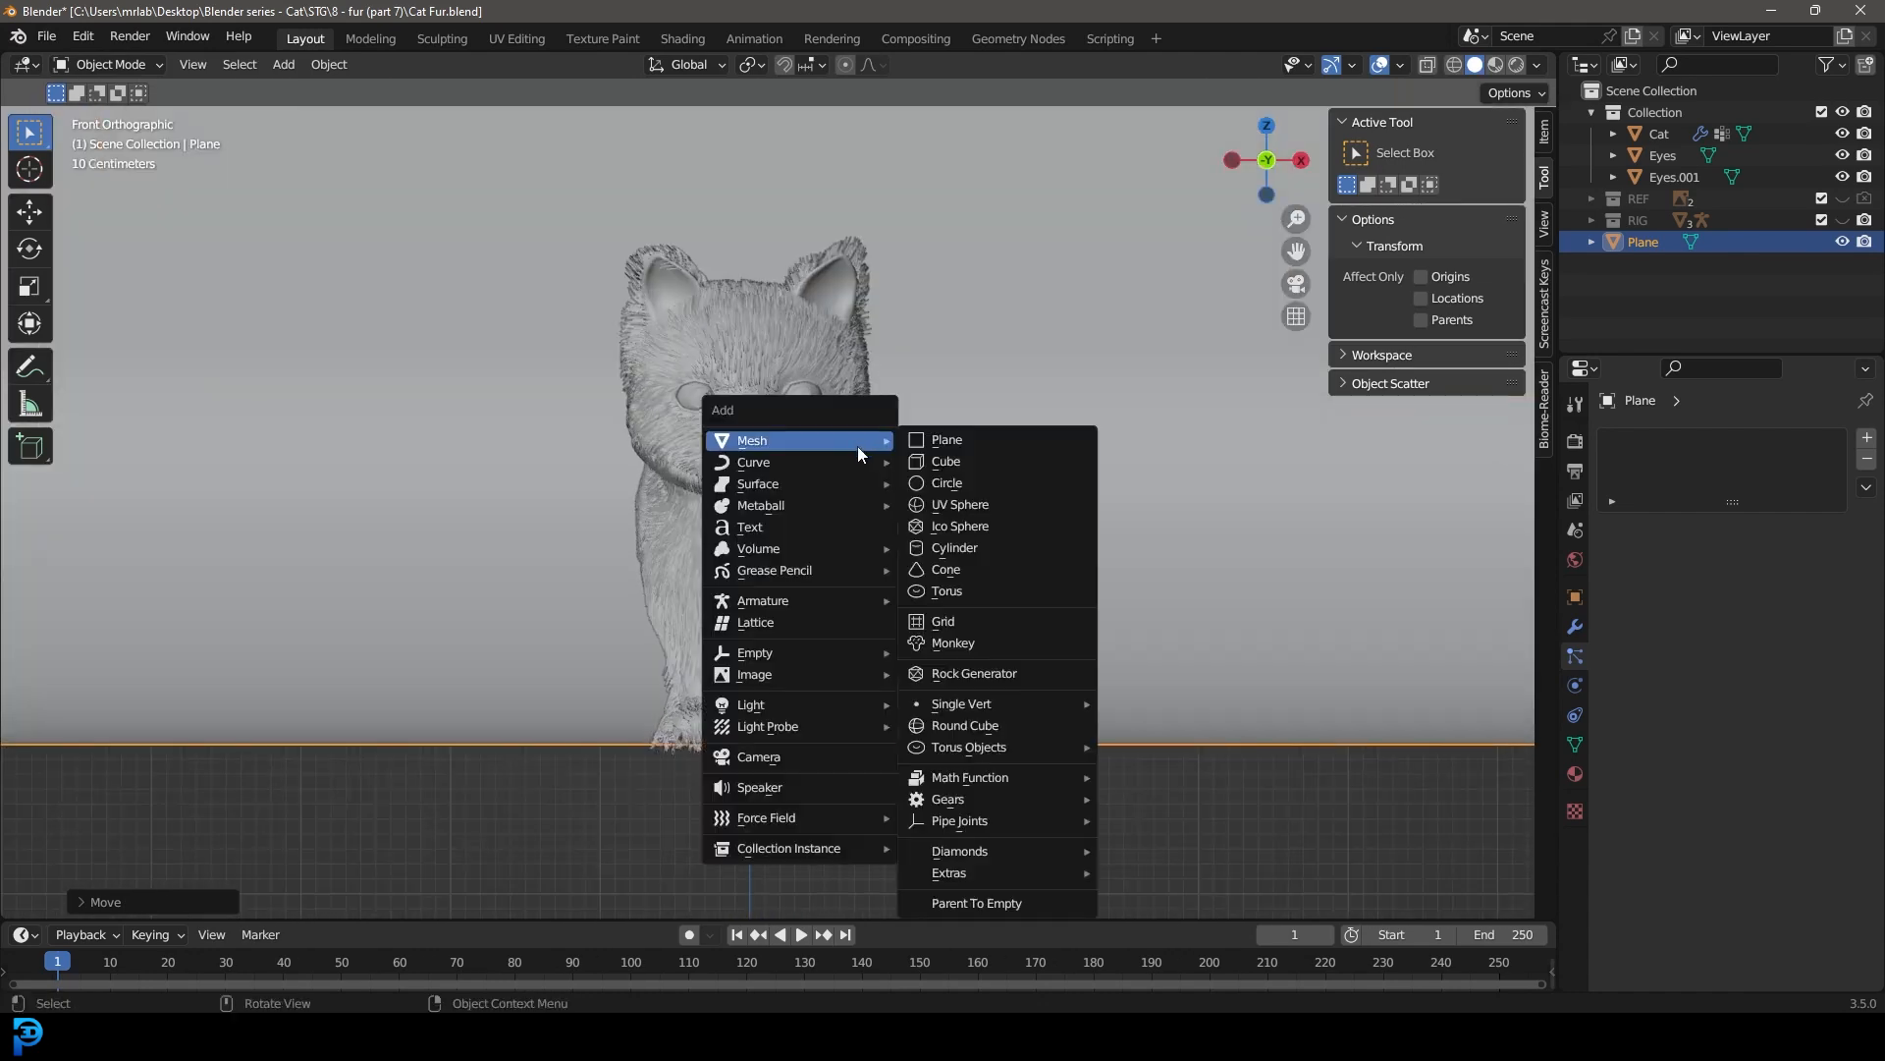
click(777, 757)
Step: Move the camera about 10 m in front of the cat and adjust its height to frame the full body
key(KP_3)
key(g)
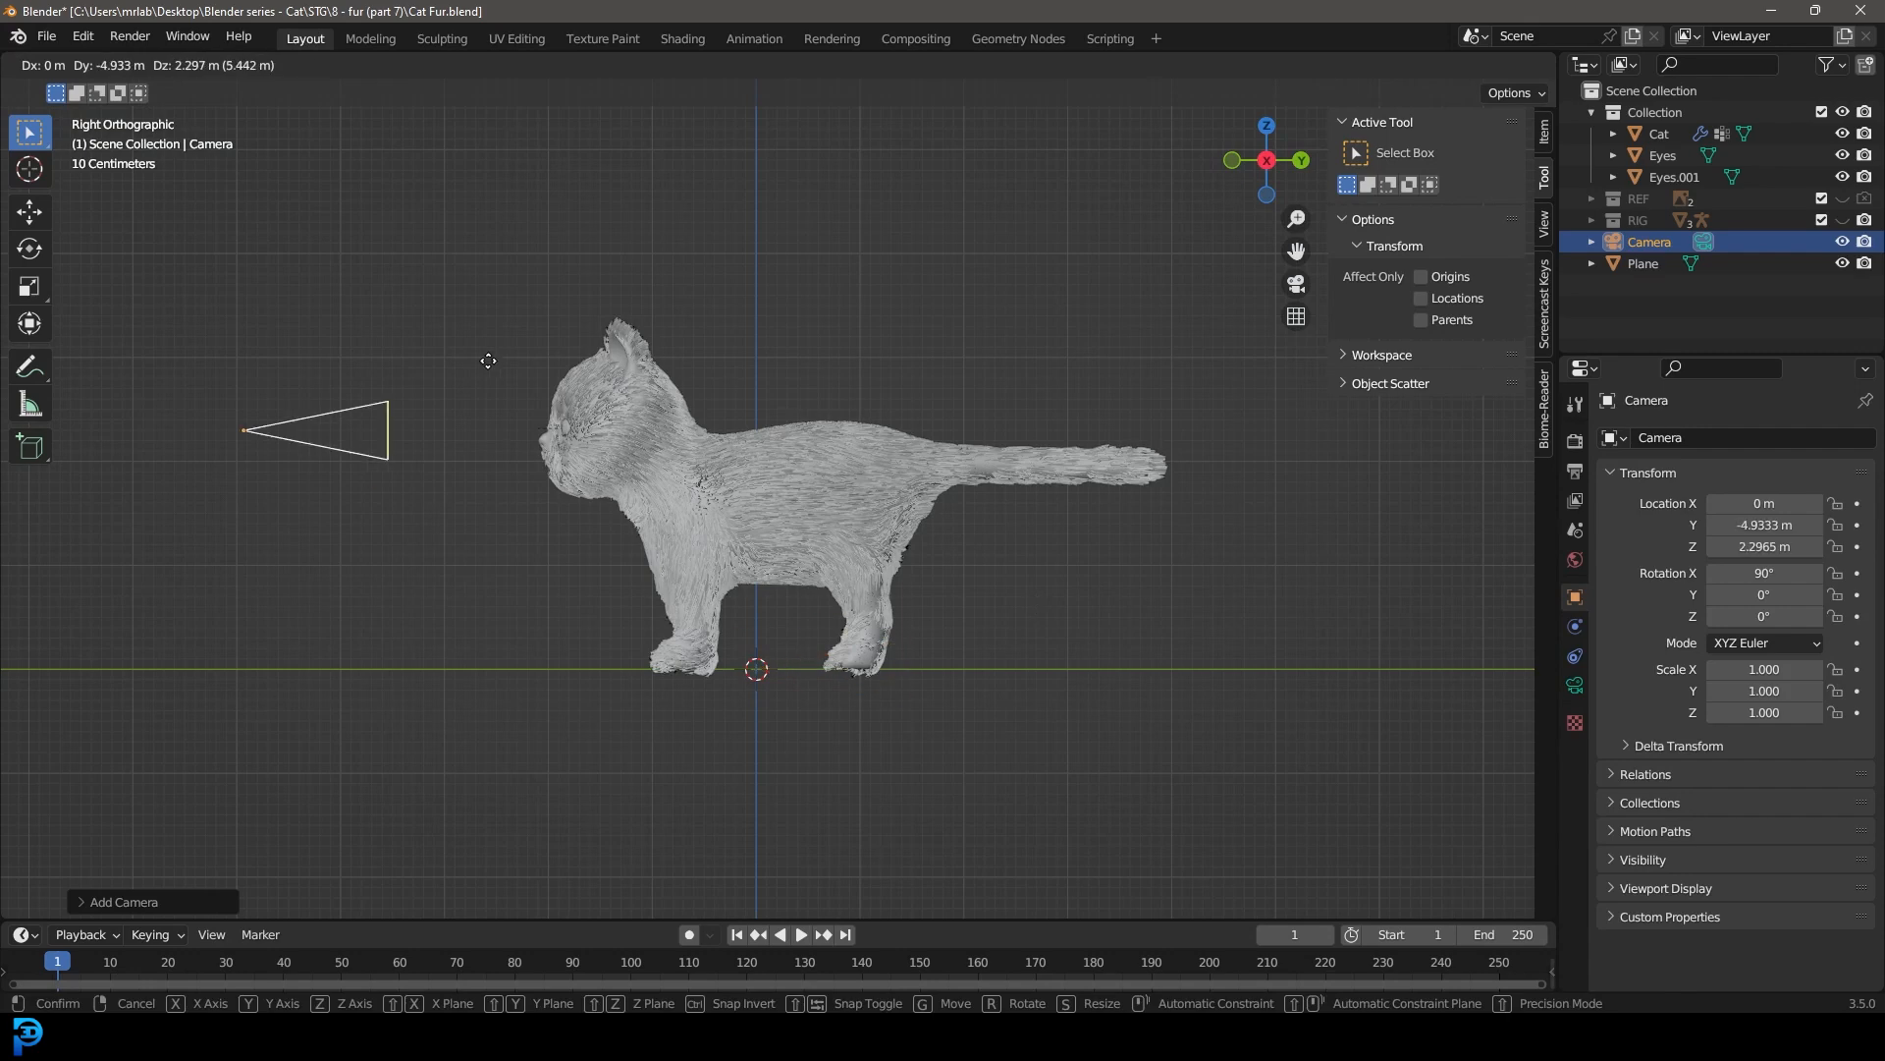
key(KP_0)
key(z)
key(z)
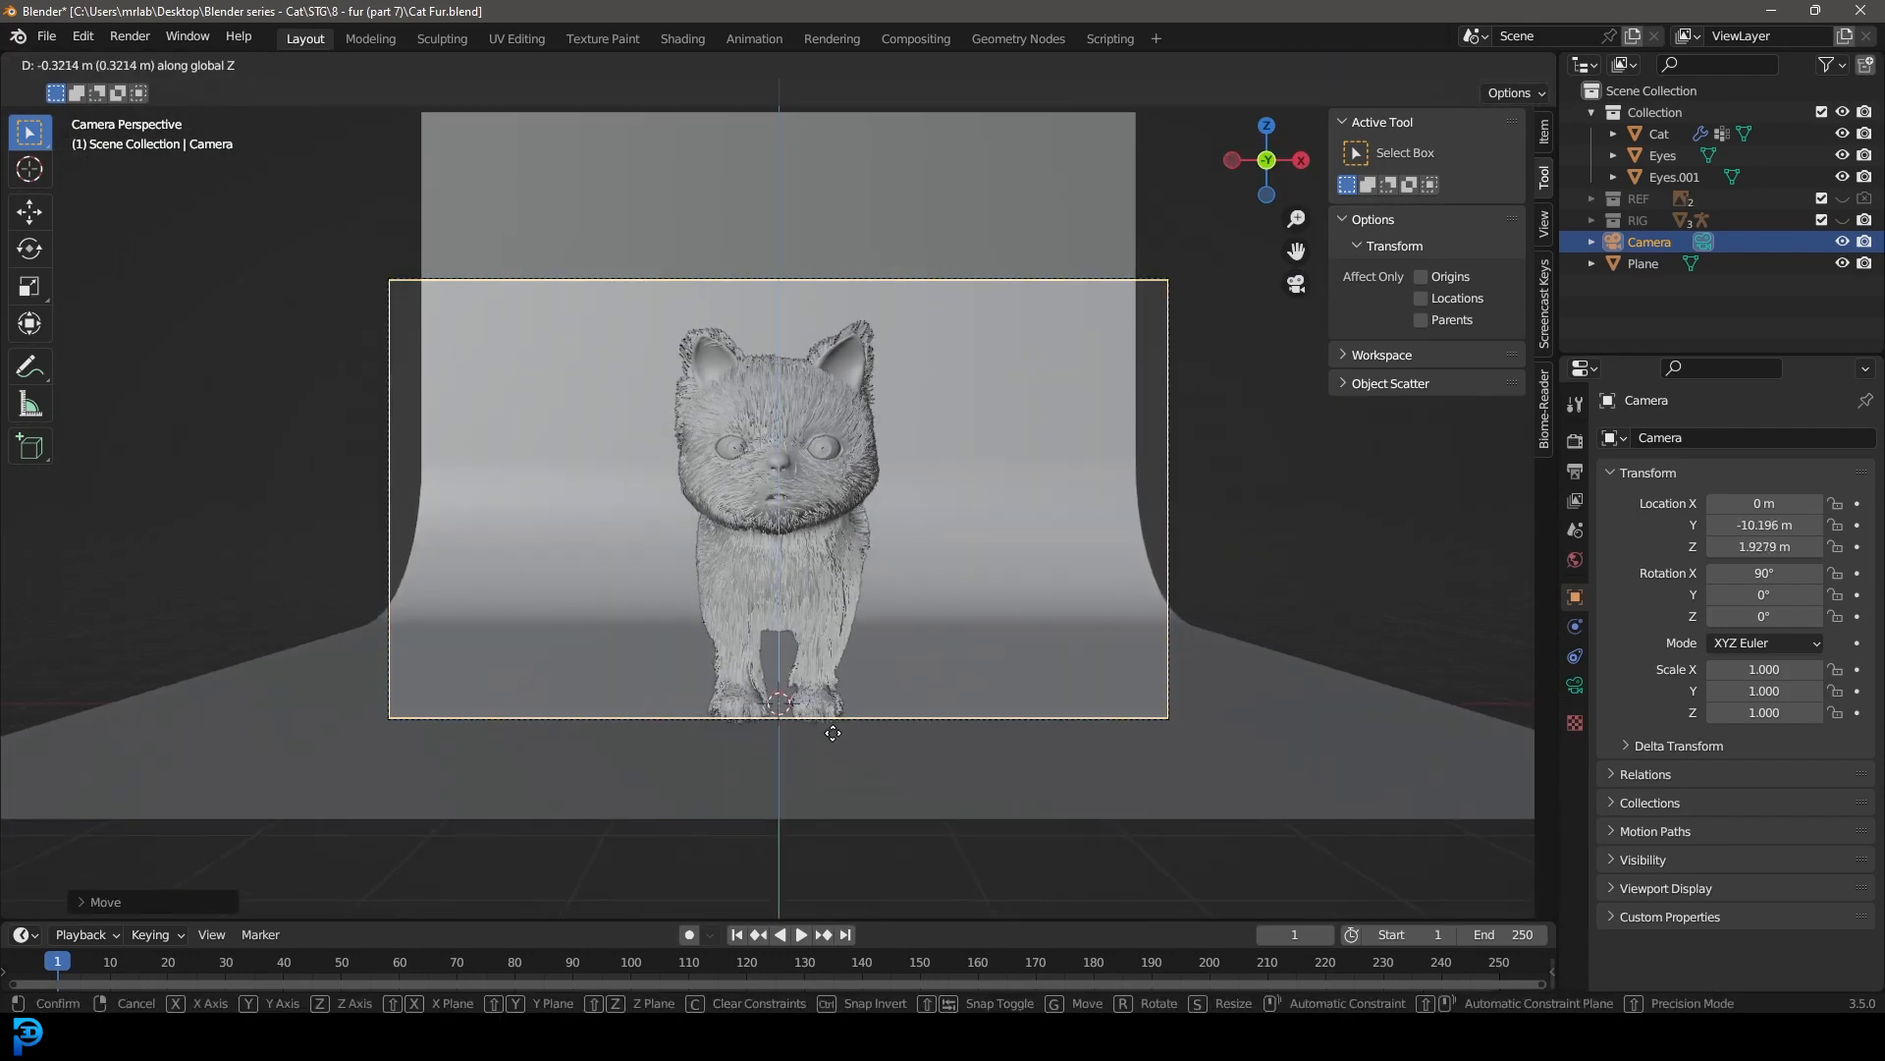
click(868, 717)
Step: Set the camera's focal length to 90 mm and pull it back along its local Z until the whole cat fits
click(1575, 684)
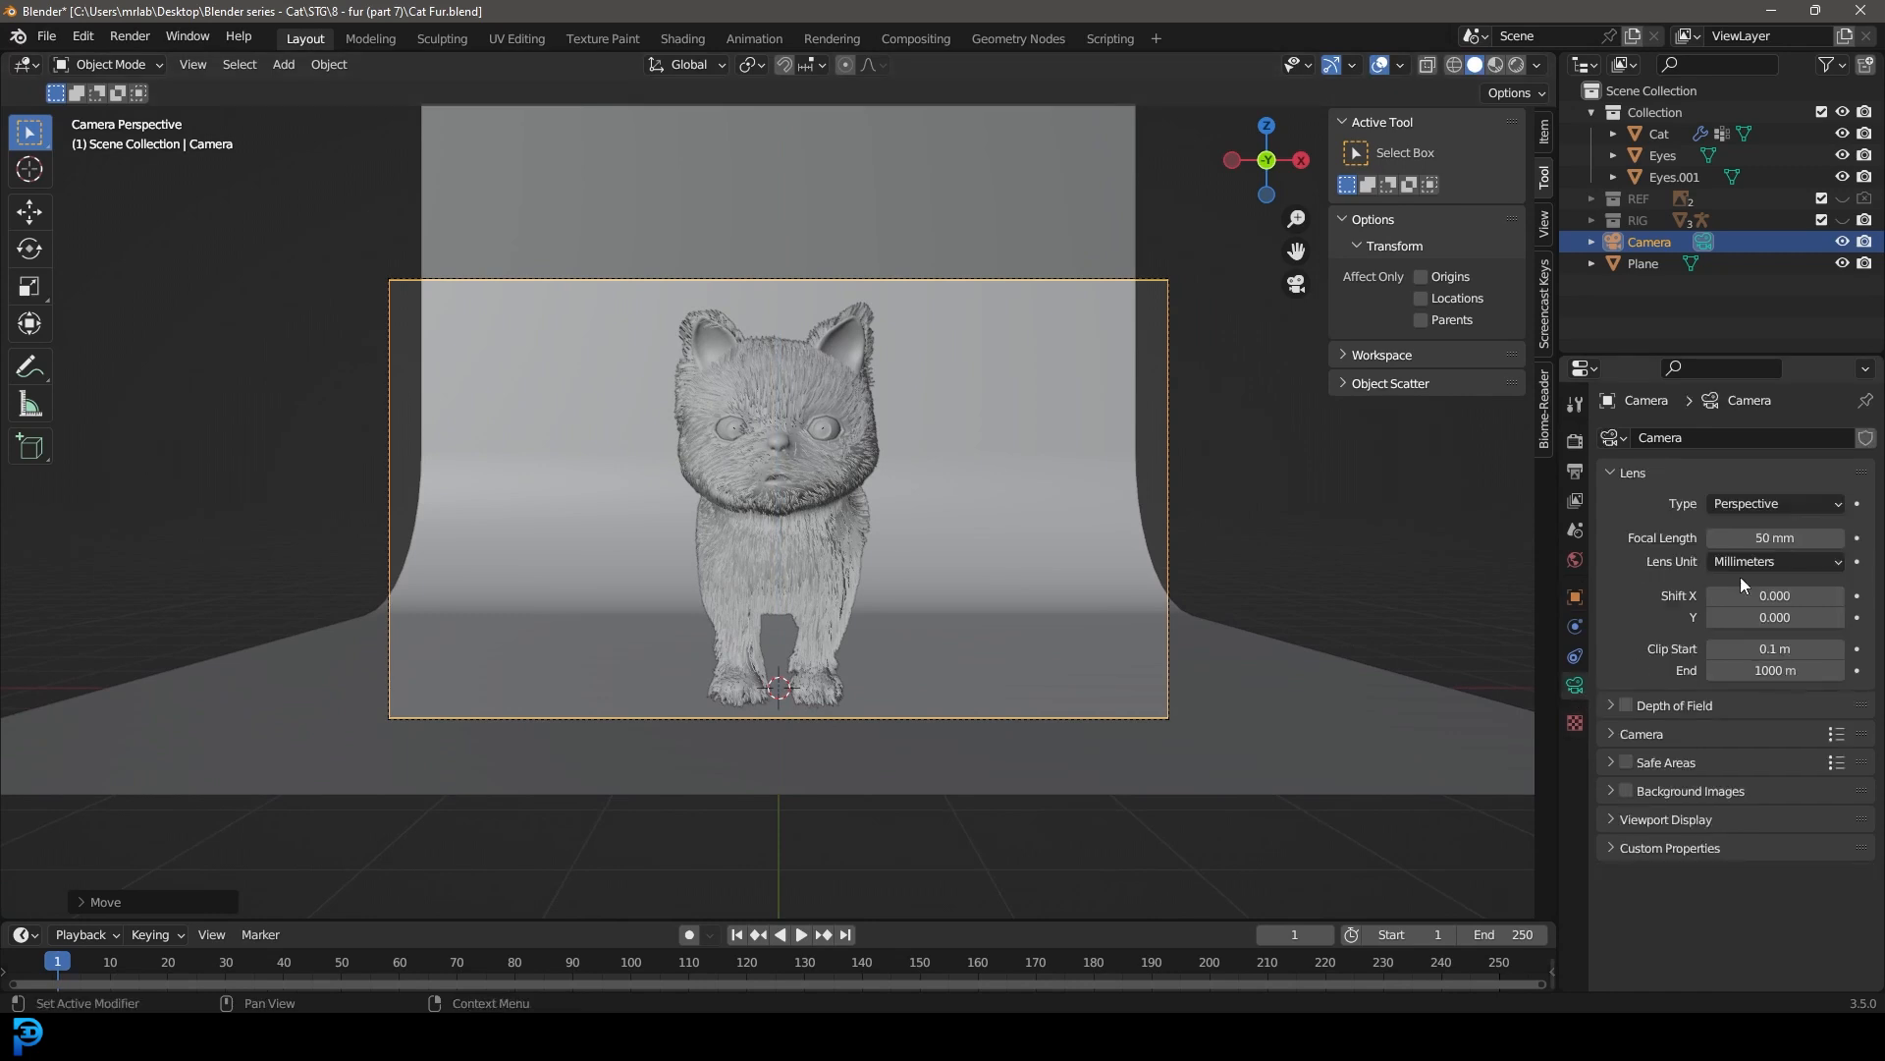
click(1815, 545)
text(9)
text(0)
key(Return)
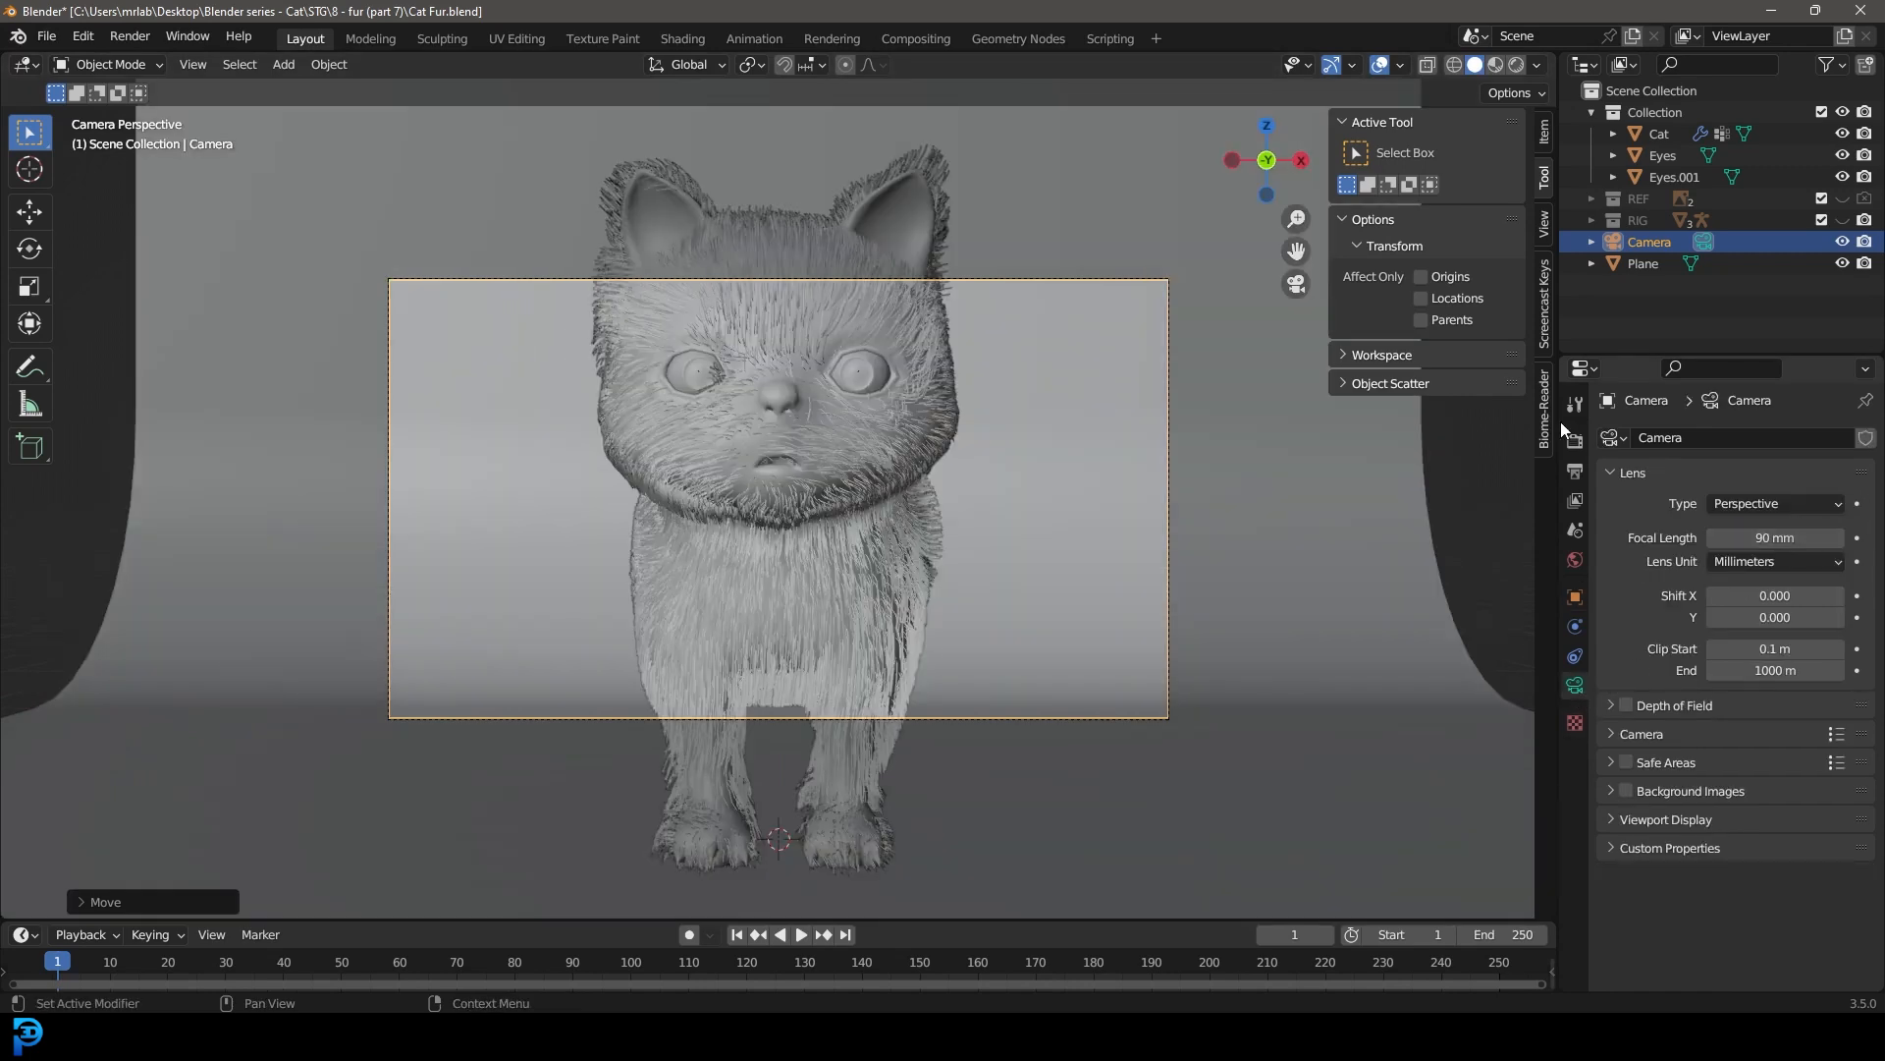
scroll(740, 206, down, 2)
key(g)
key(z)
key(z)
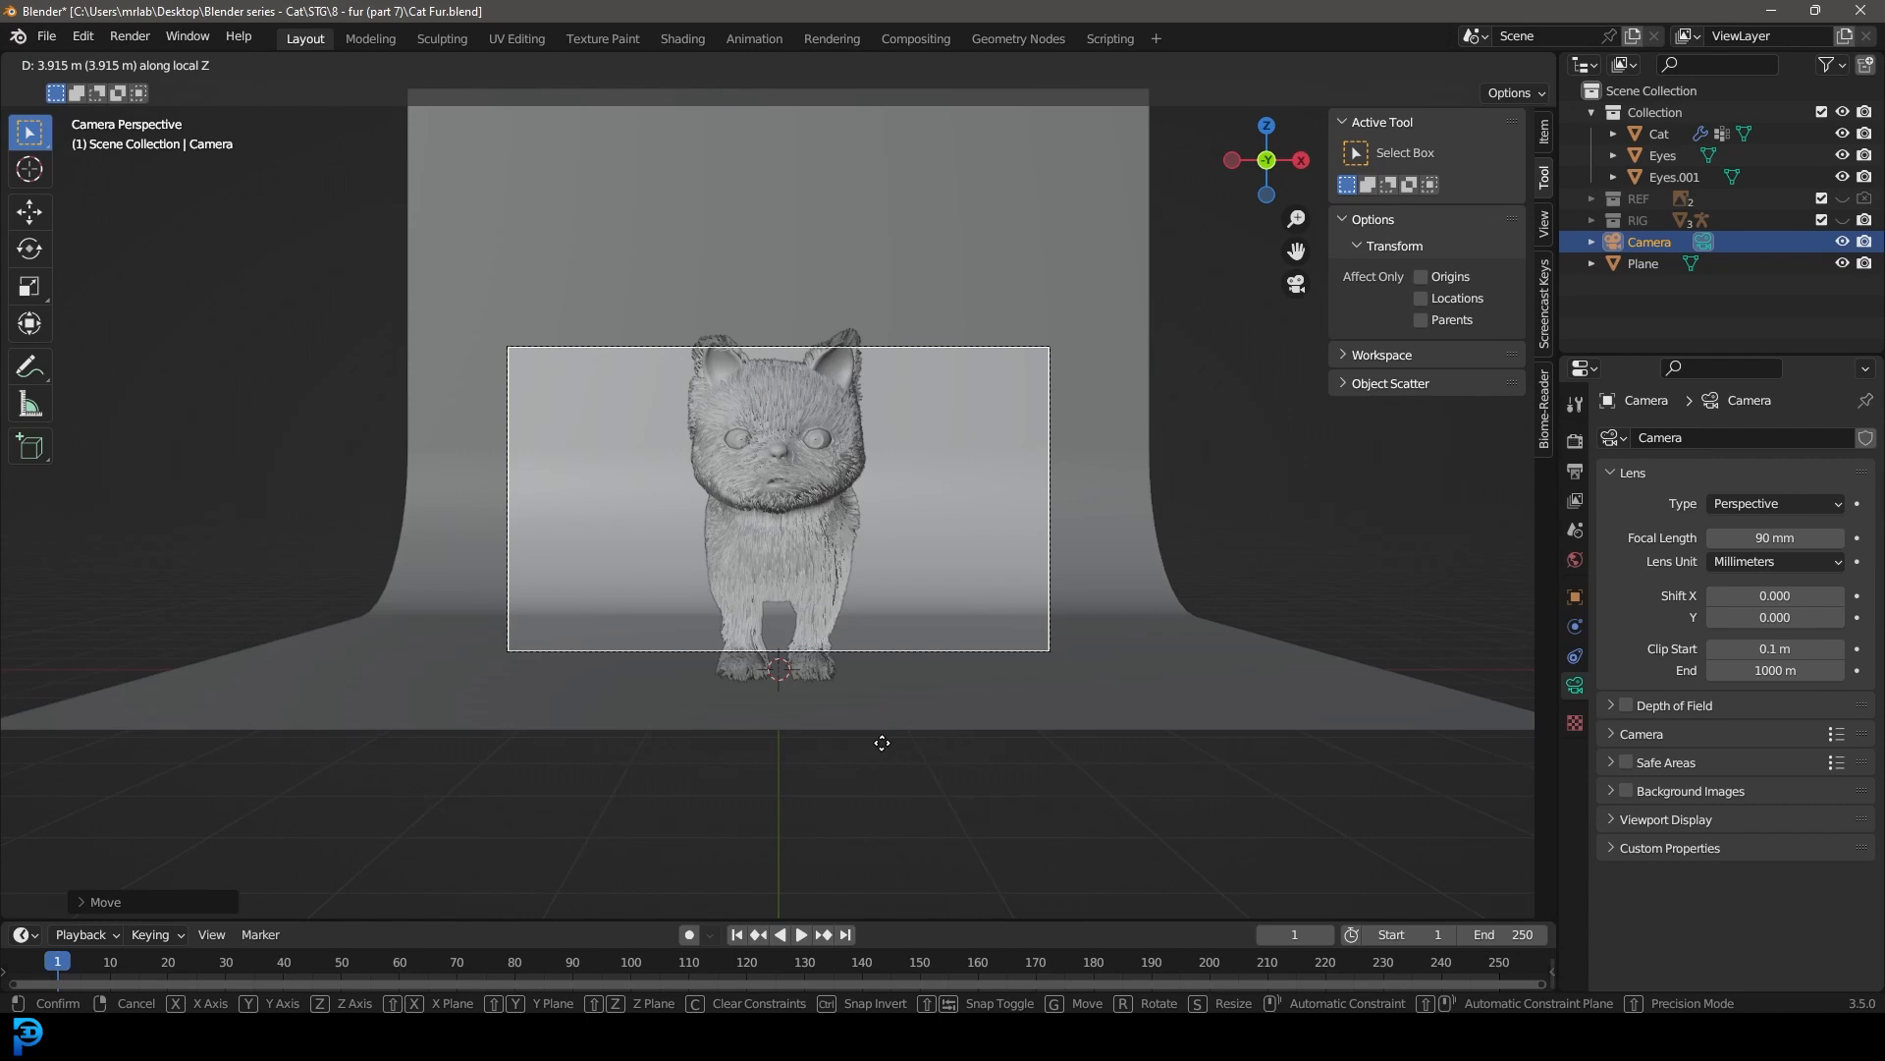
click(1857, 511)
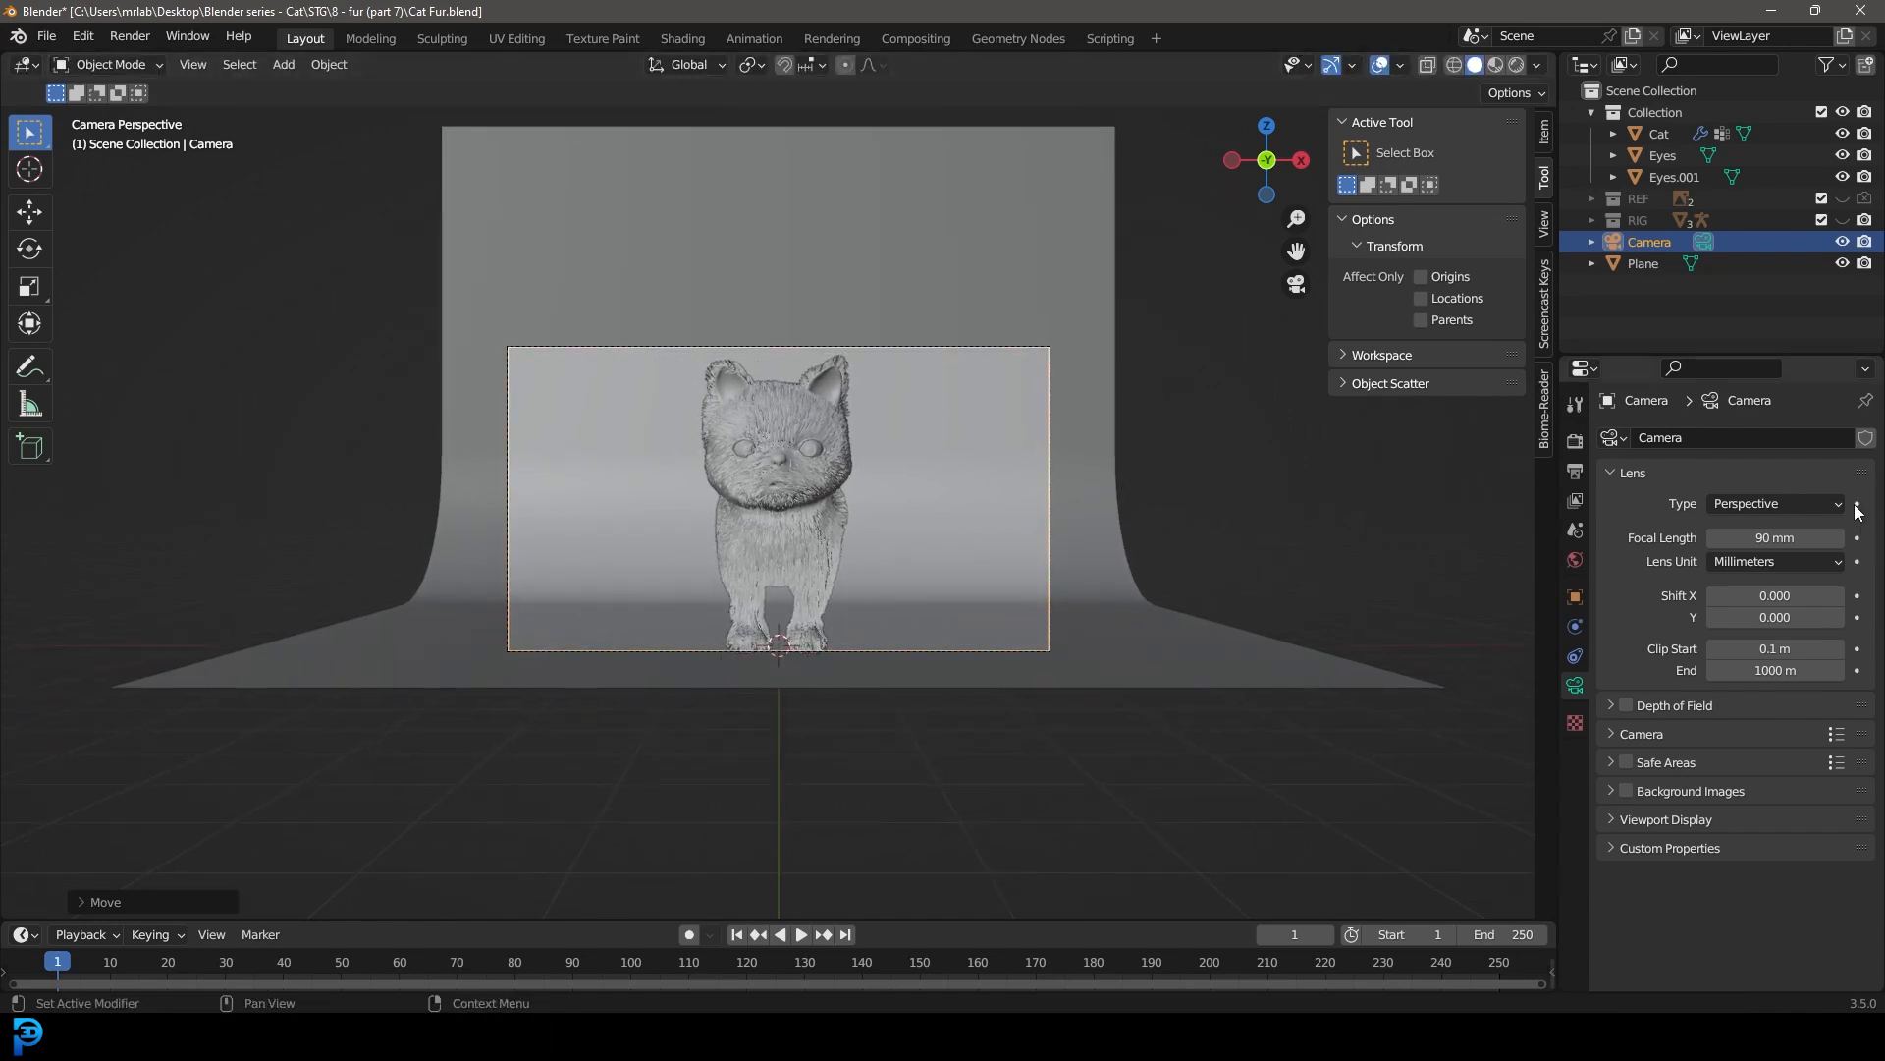
Step: Set the camera's focal length to 95 mm
click(1784, 539)
text(95)
key(Return)
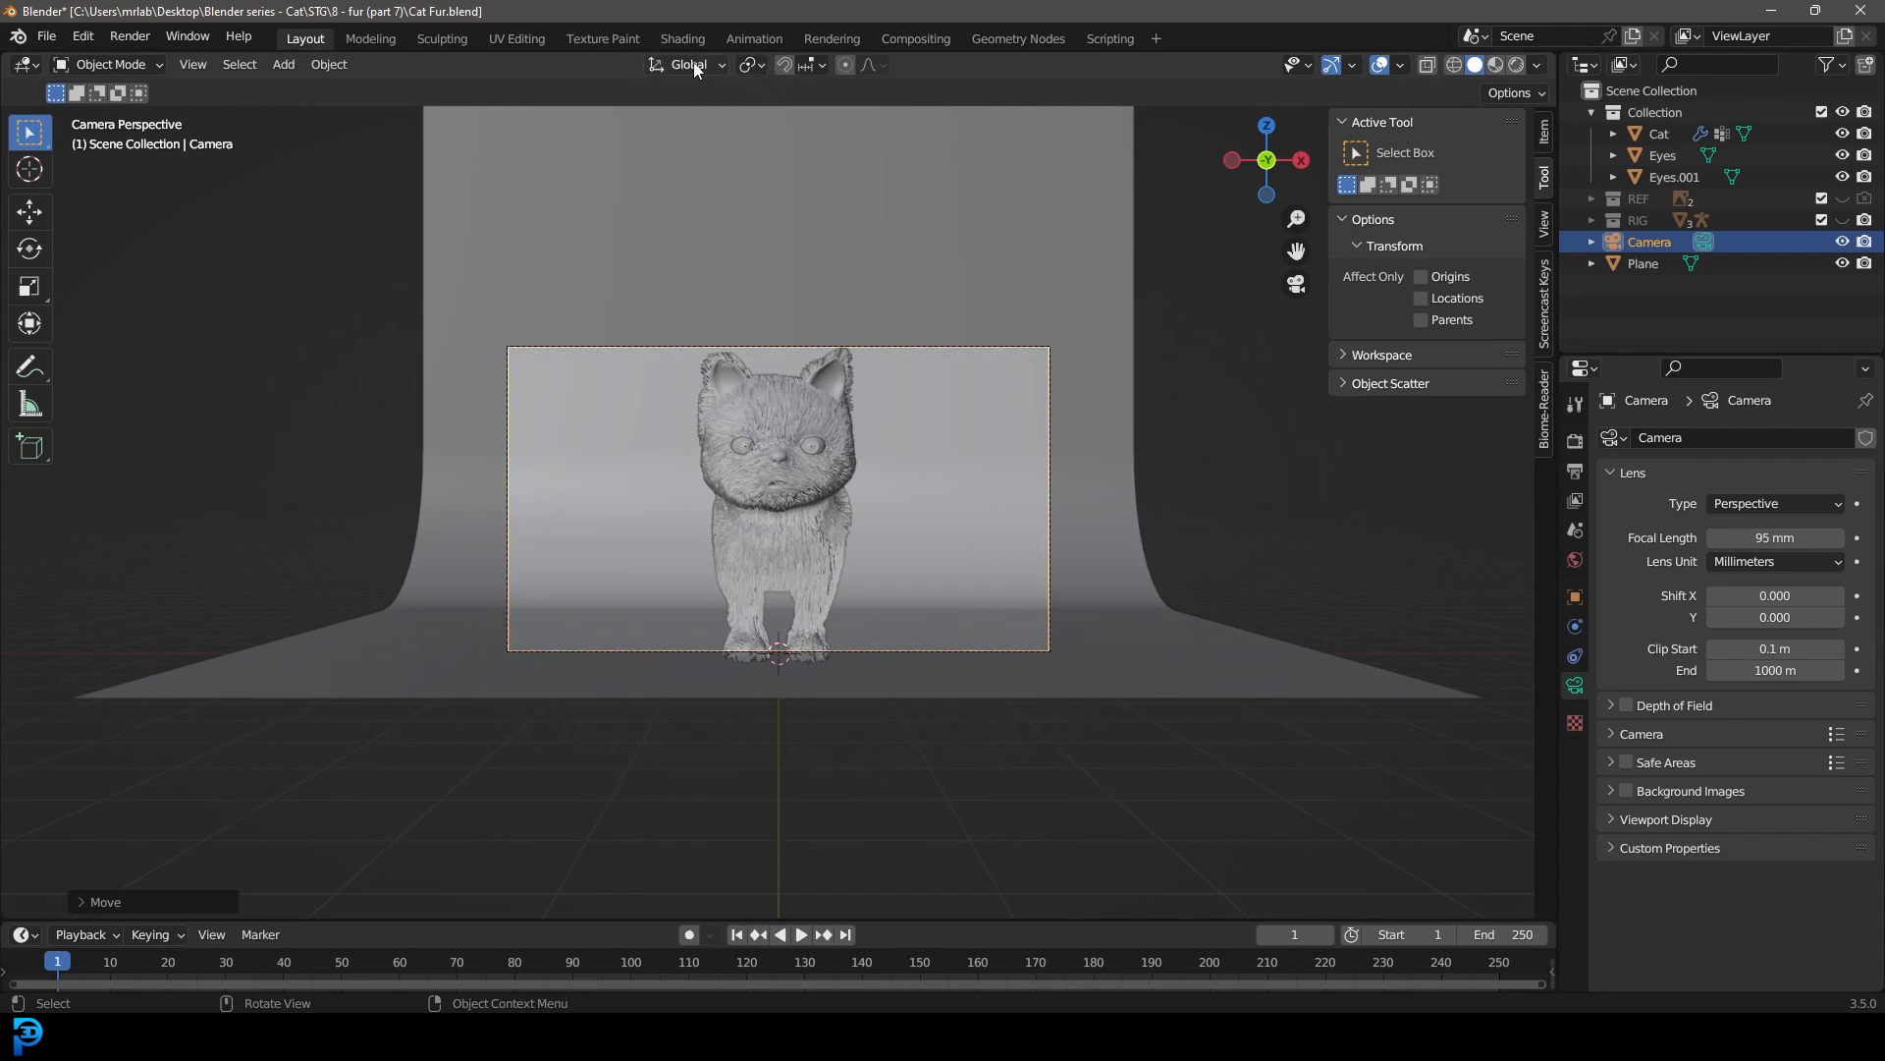
Step: Rotate the camera about the Z axis around the 3D cursor to get a three-quarter view of the cat
click(749, 65)
click(796, 113)
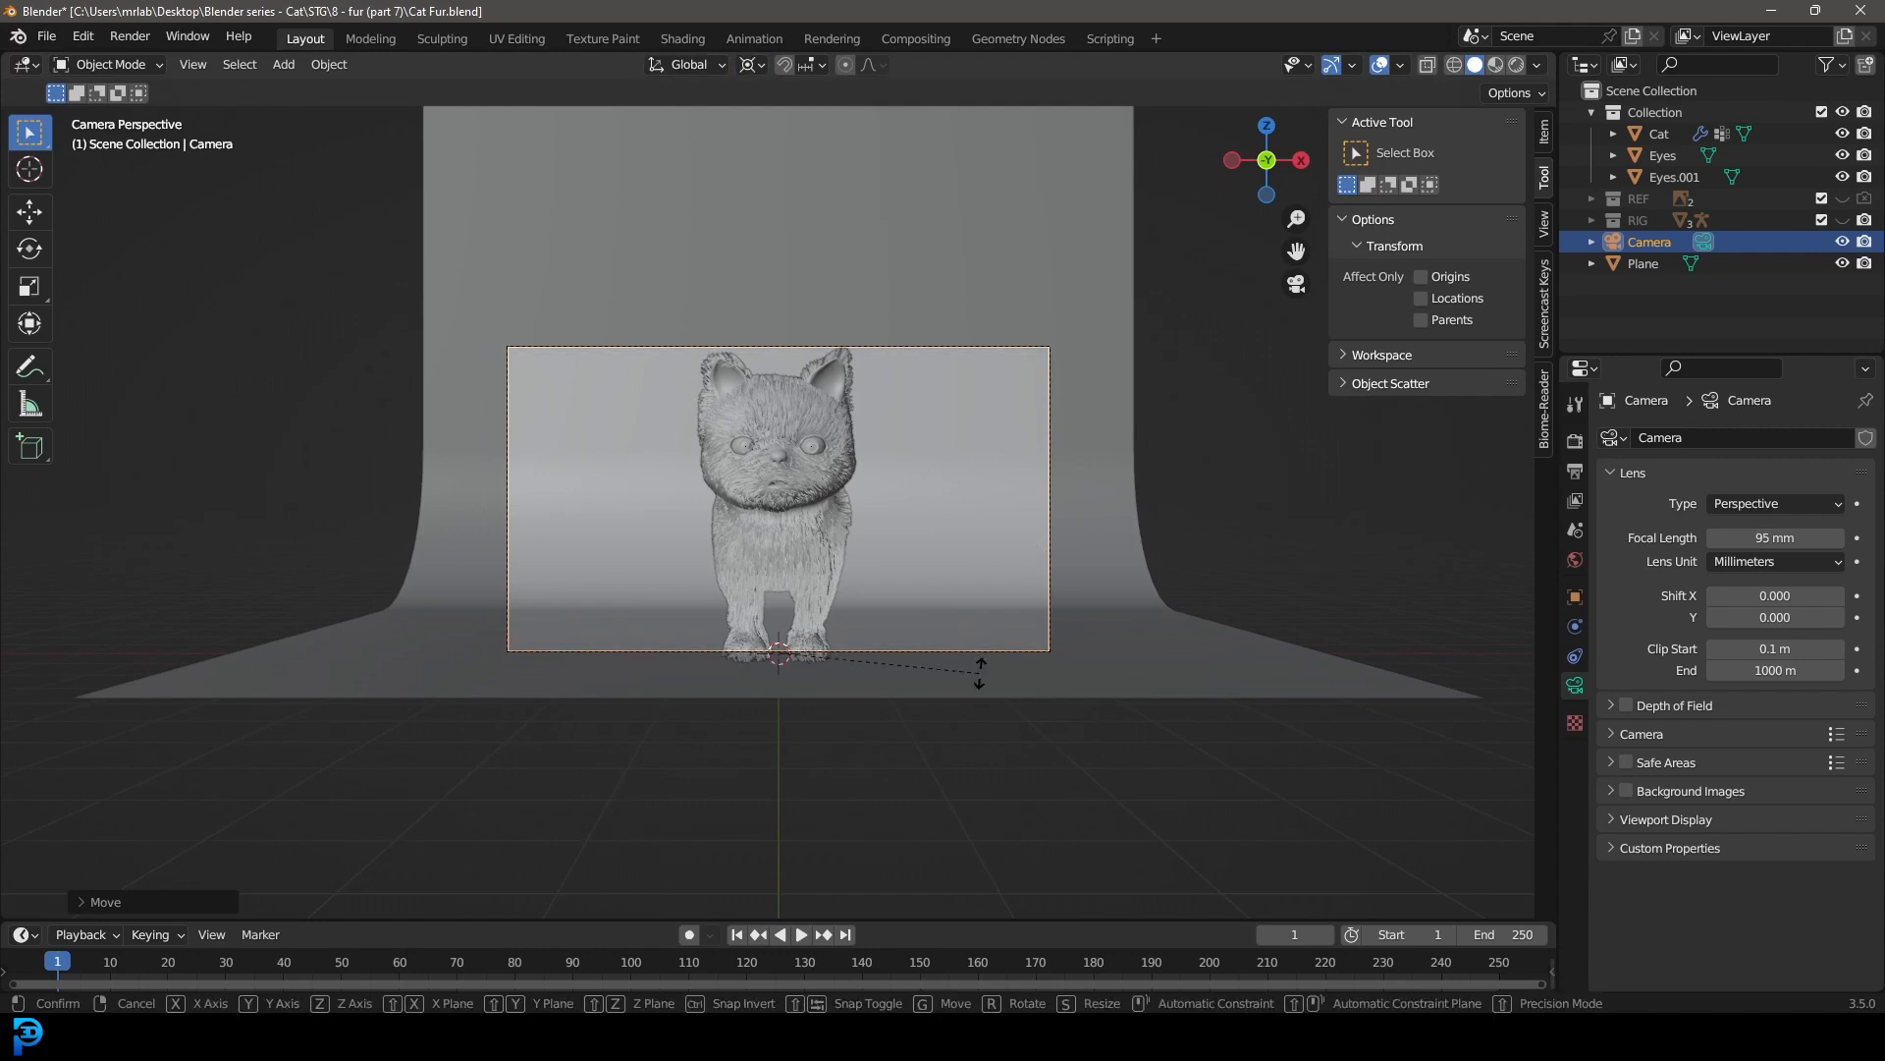
key(r)
key(z)
click(998, 559)
Step: Reposition the camera to center the cat, pulling it back about 2.2 m along its local Z
key(g)
click(974, 577)
key(g)
key(z)
key(z)
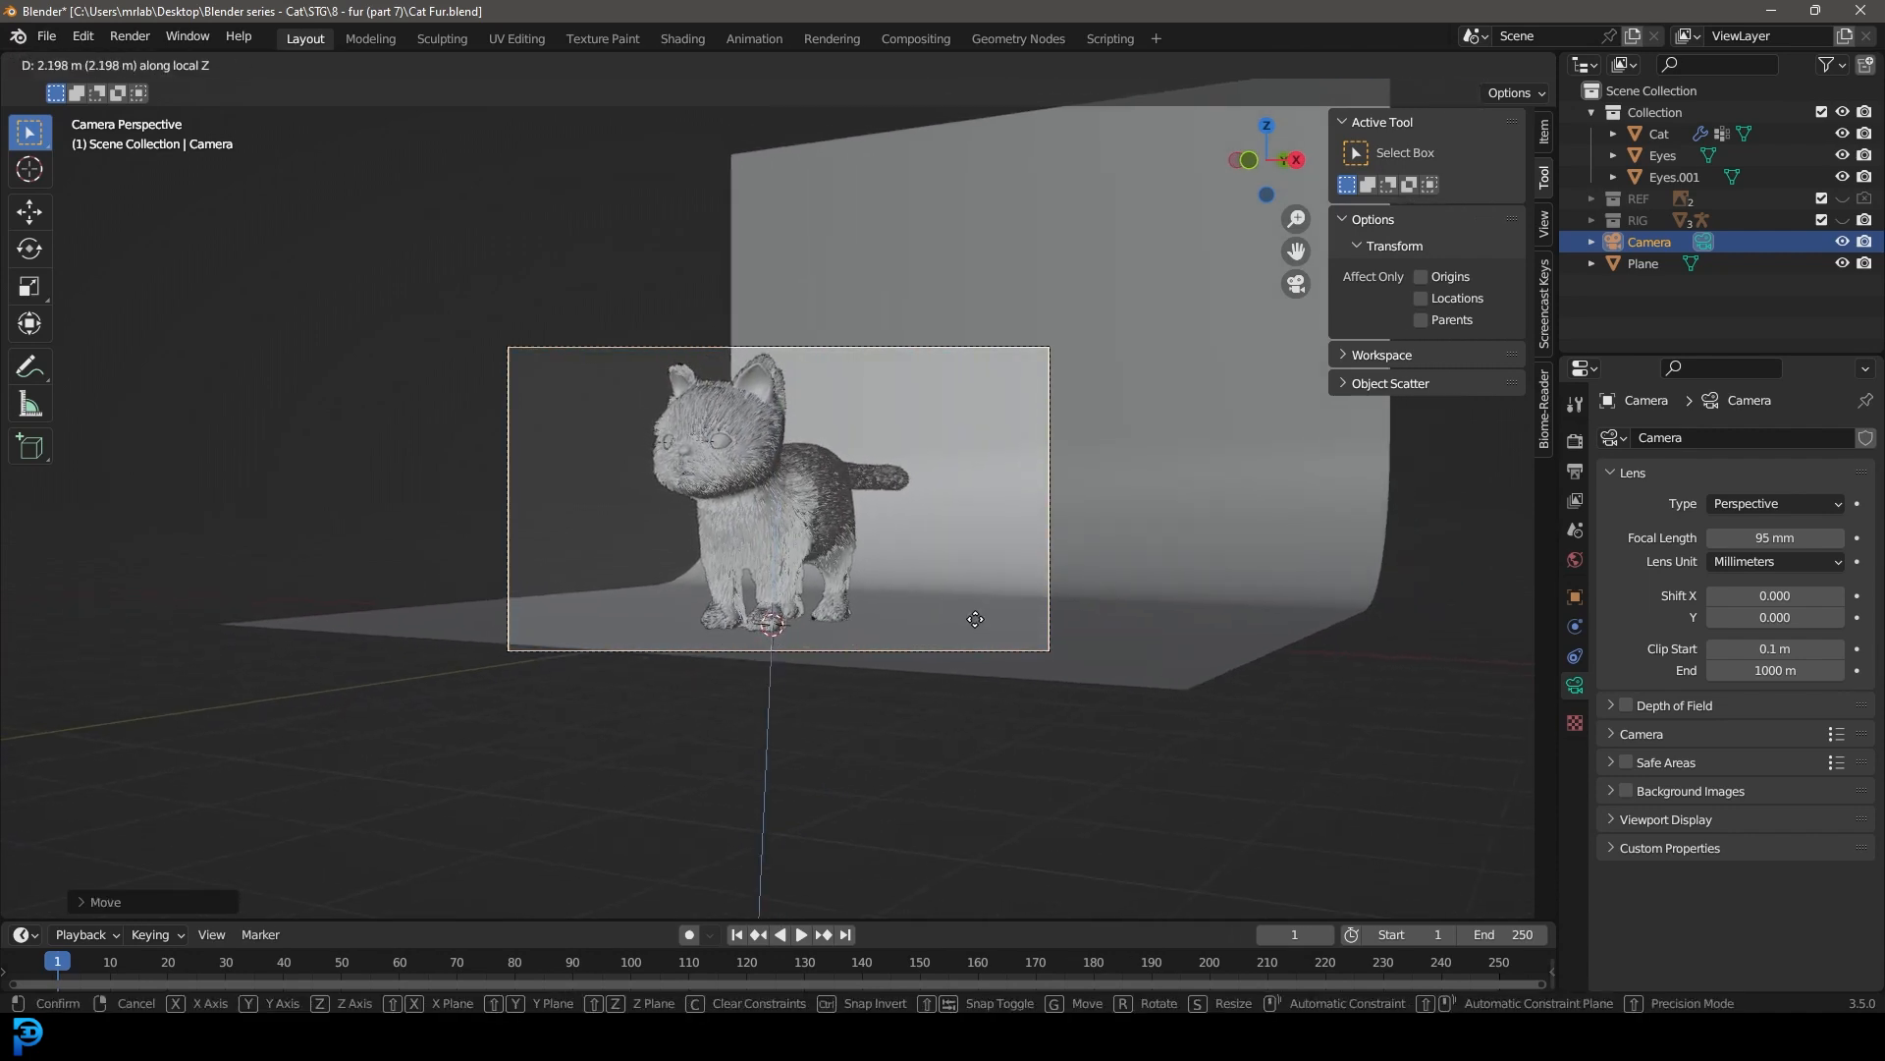
click(978, 621)
key(g)
click(964, 609)
Step: Restore the pivot from the 3D cursor to the median point and scale the backdrop up uniformly
click(760, 65)
click(781, 165)
click(965, 538)
key(s)
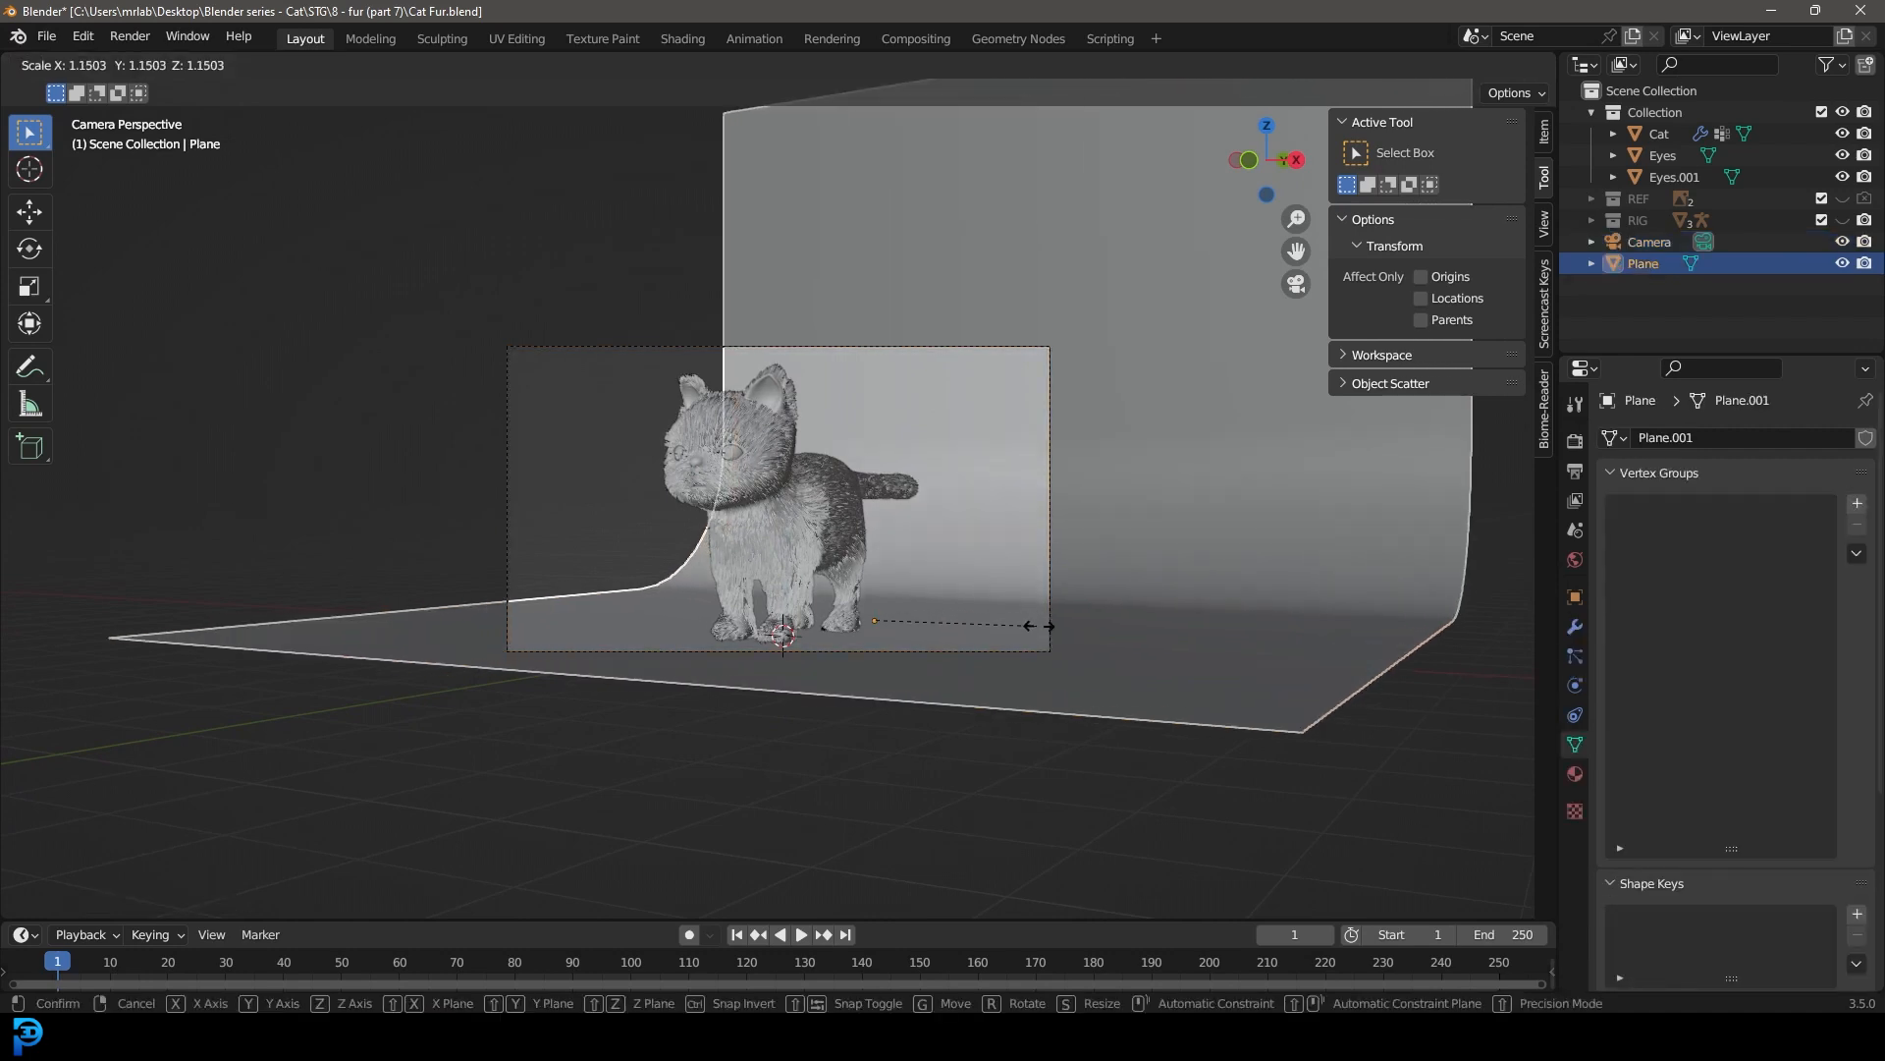
click(1091, 640)
Step: Stretch the backdrop's mesh along X by about 2.07 so it fills the camera frame
scroll(1035, 560, down, 2)
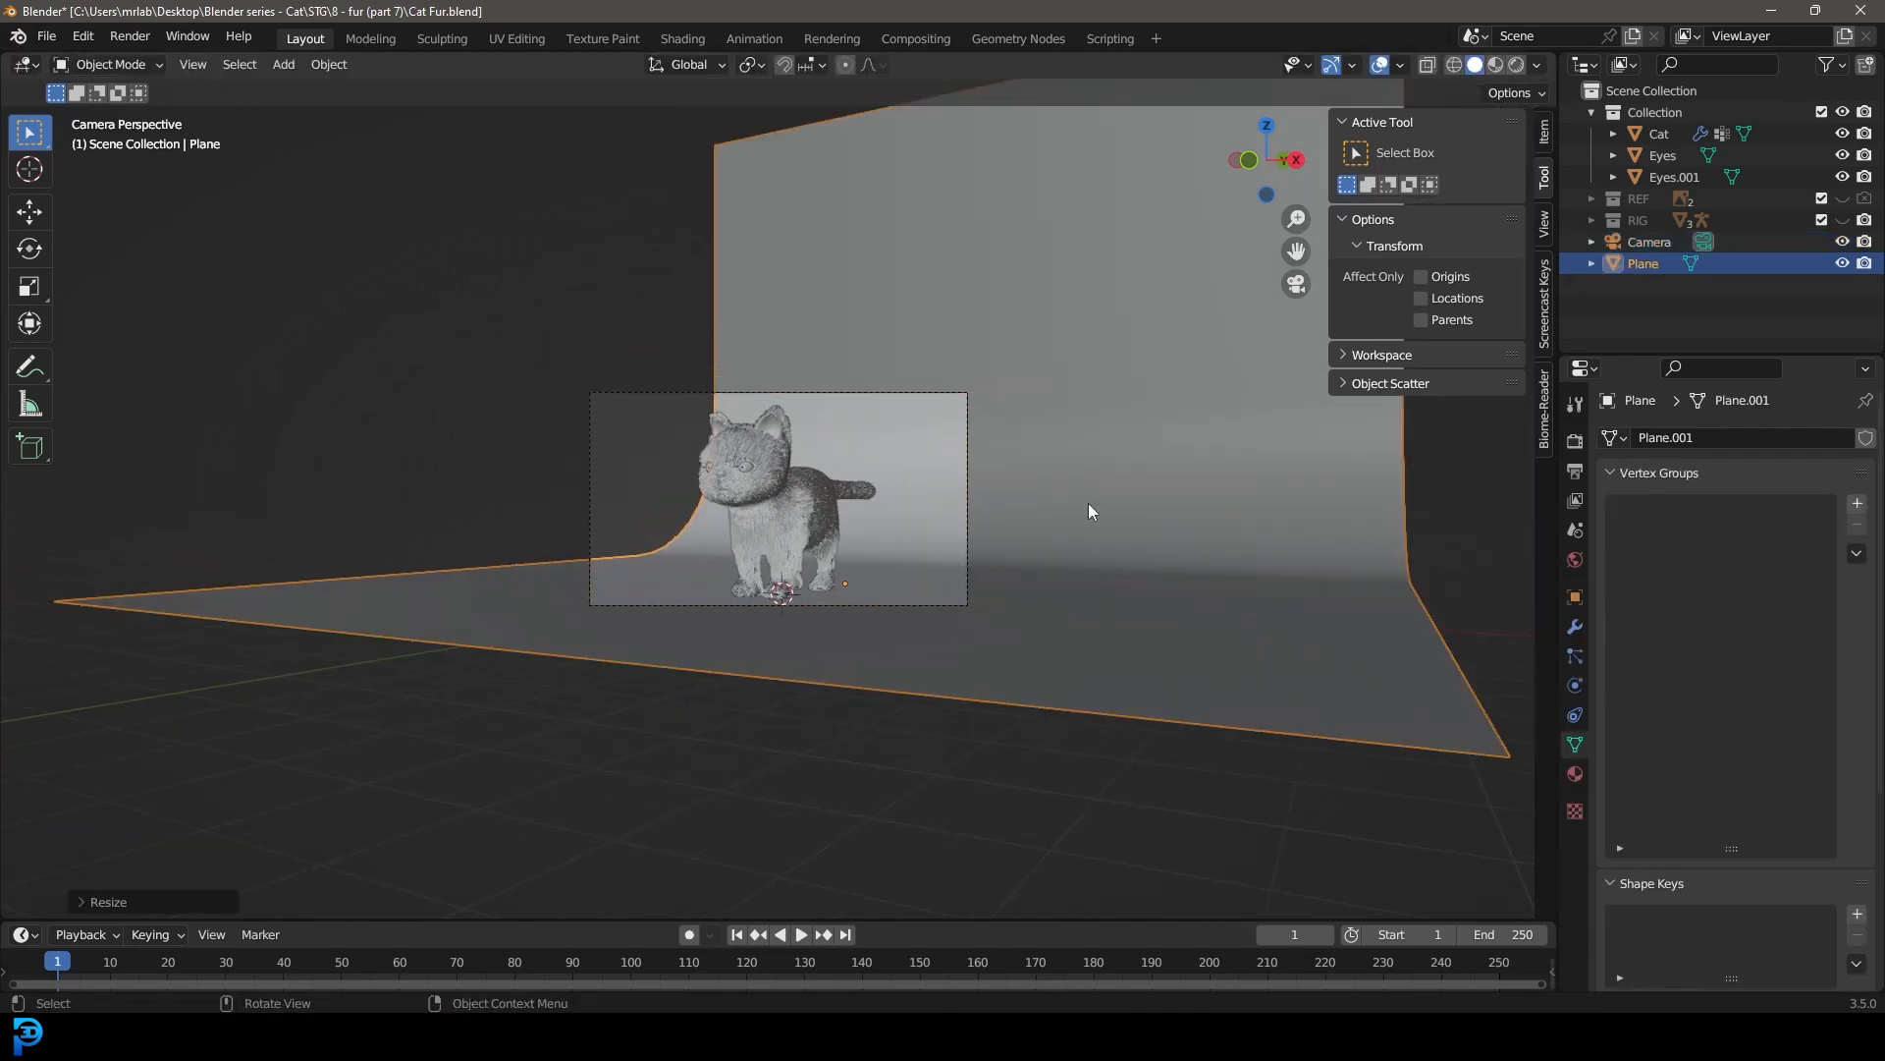
key(Tab)
key(s)
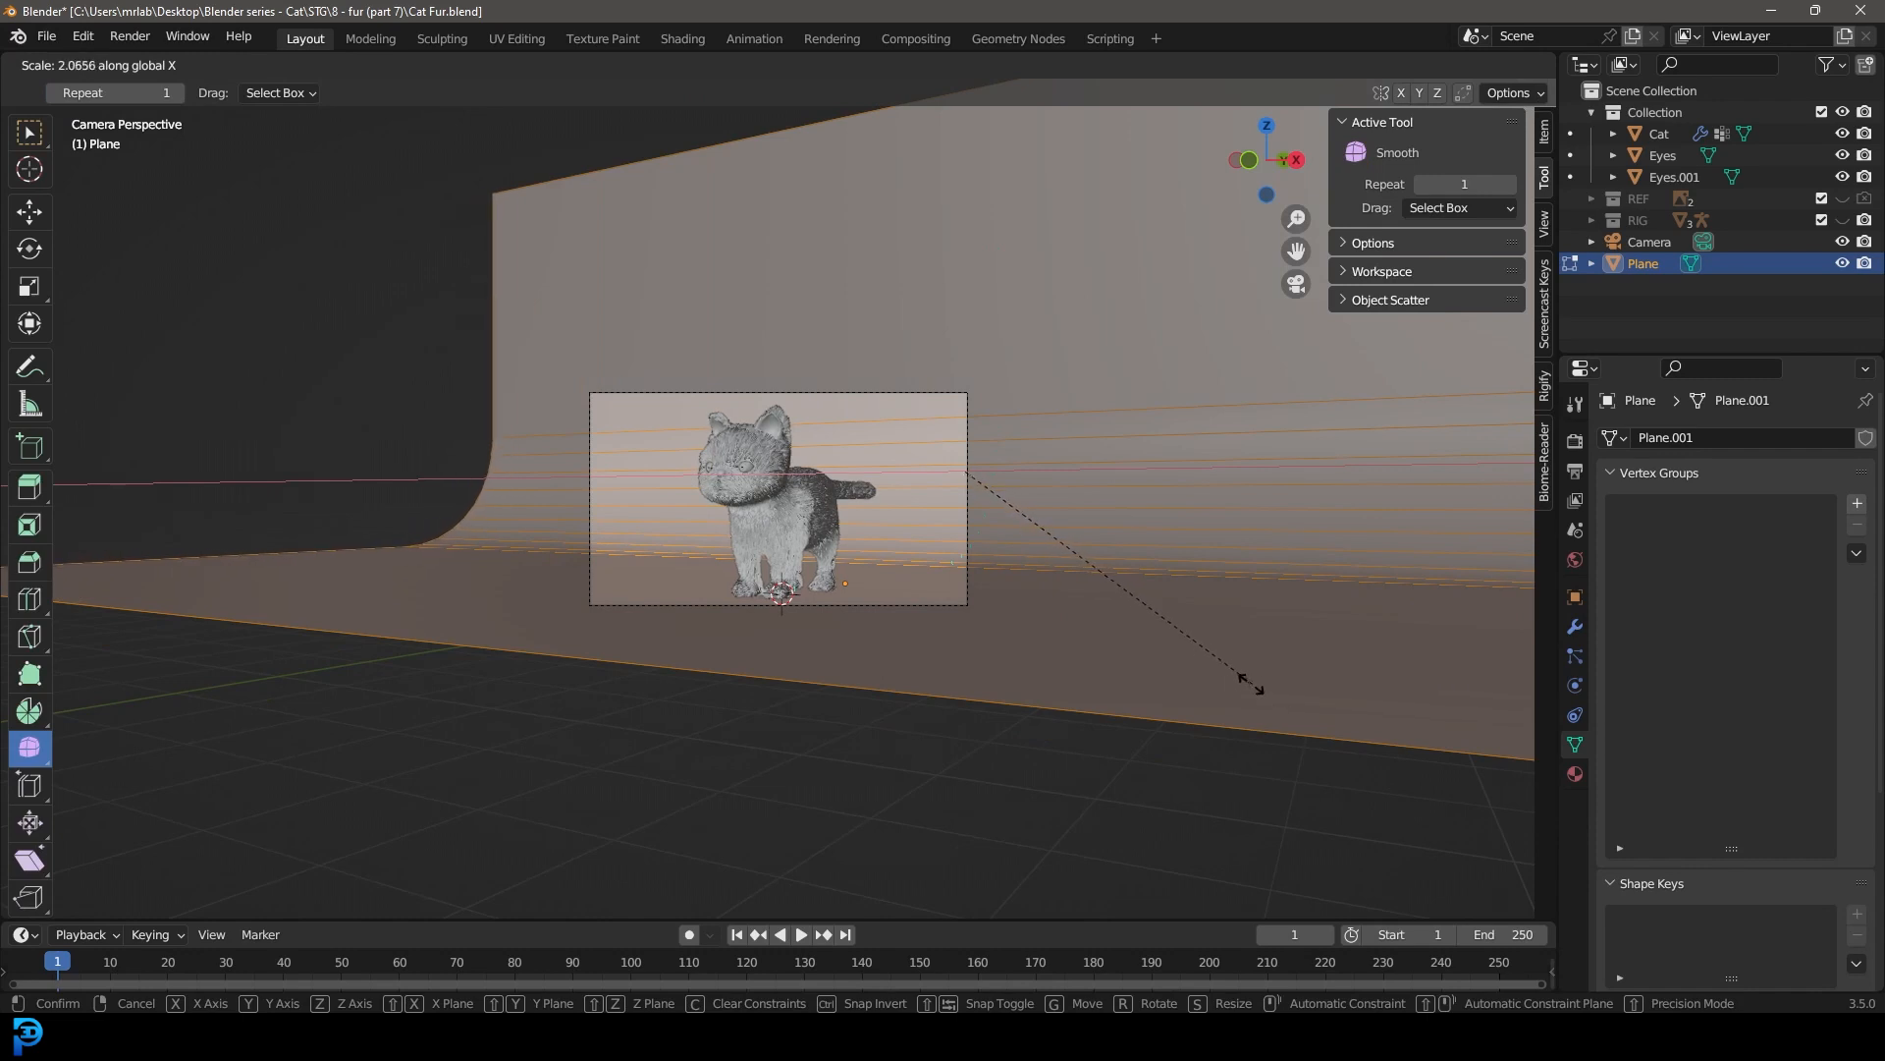
click(1245, 678)
key(Tab)
Step: Set the render engine to Cycles on GPU Compute with 55 maximum render samples
scroll(999, 511, up, 2)
scroll(884, 531, up, 3)
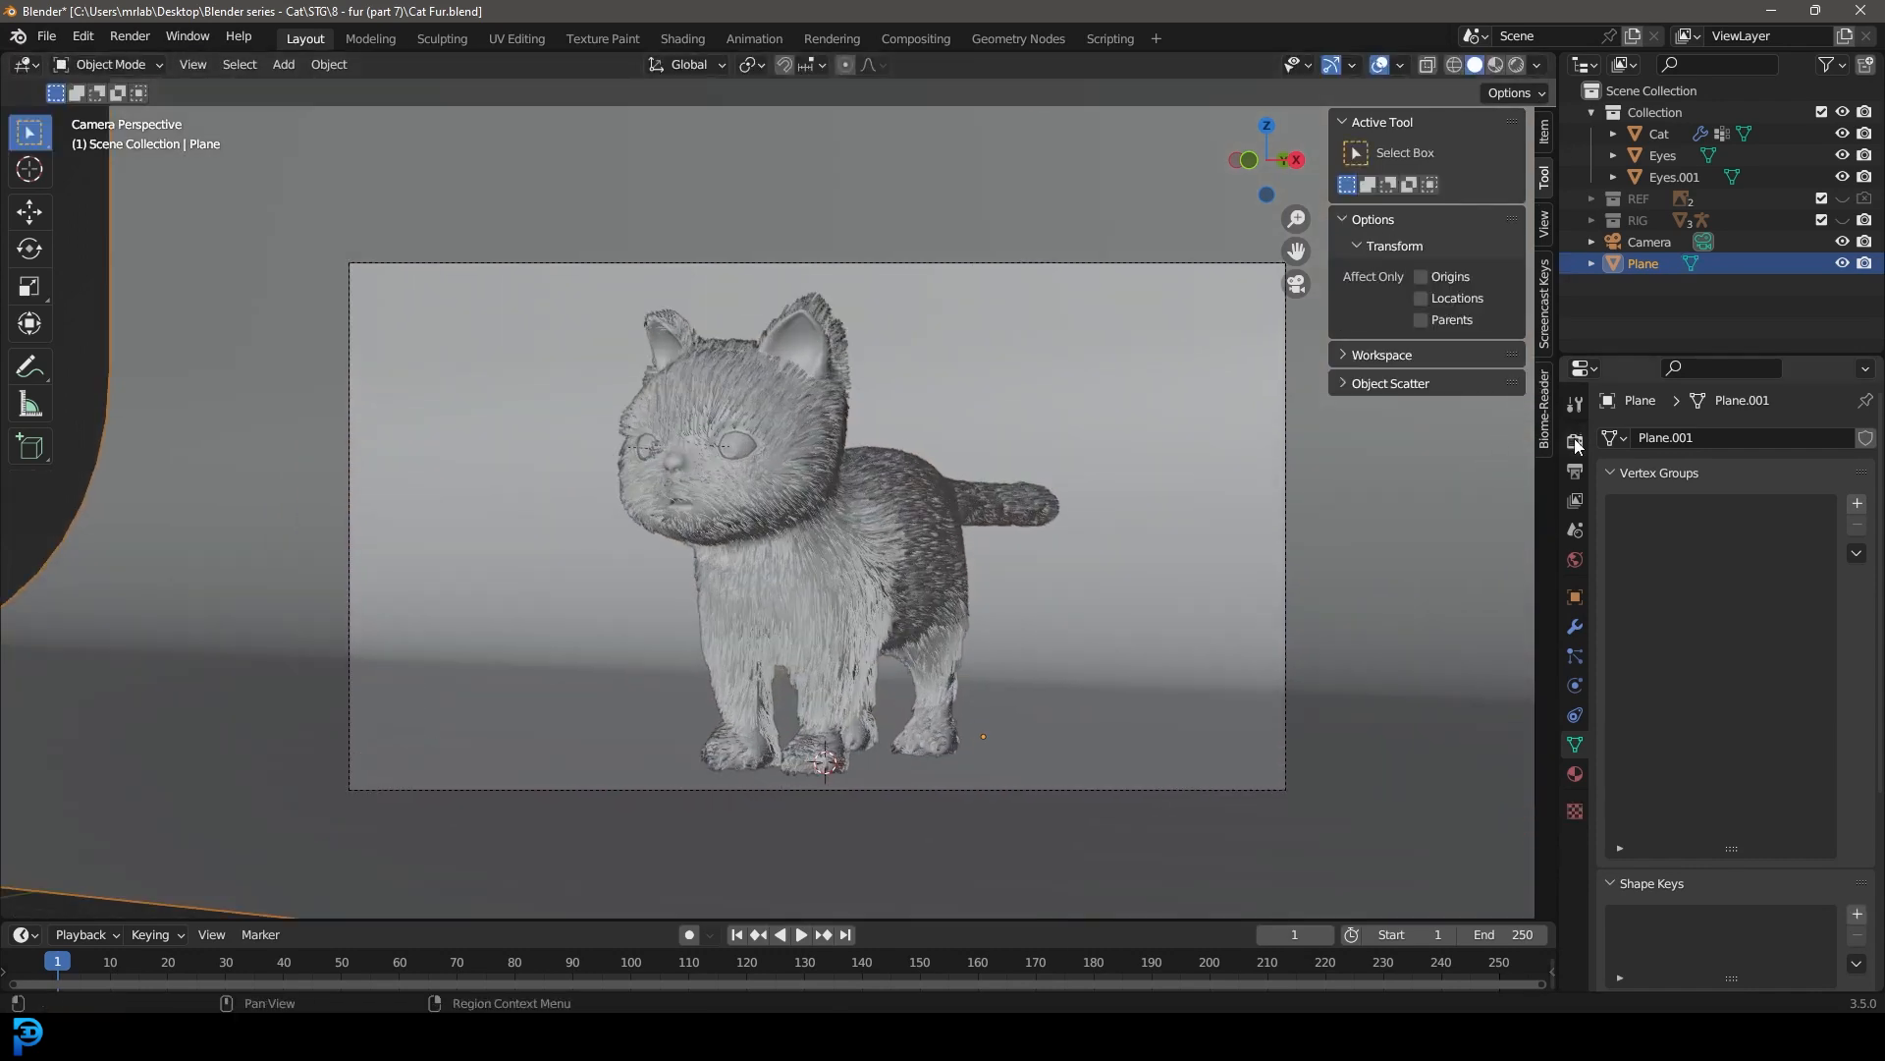
click(1575, 442)
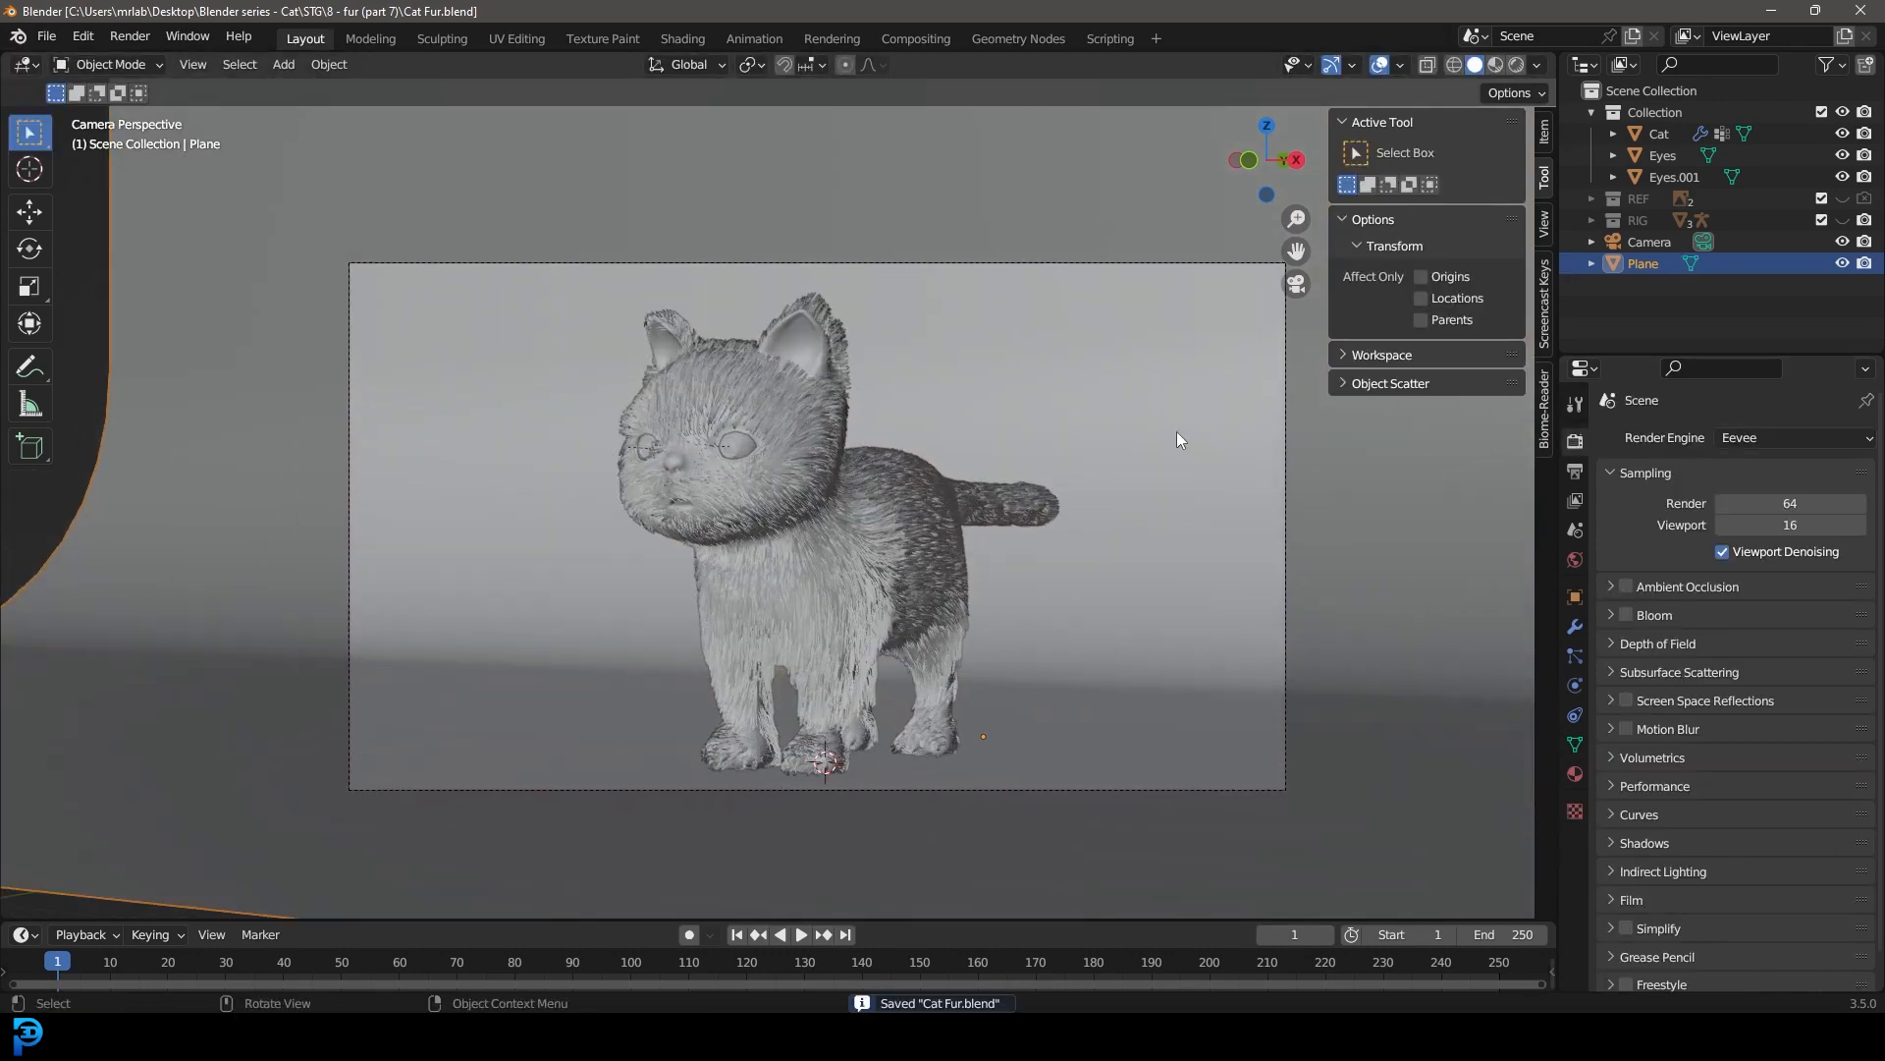
click(1766, 510)
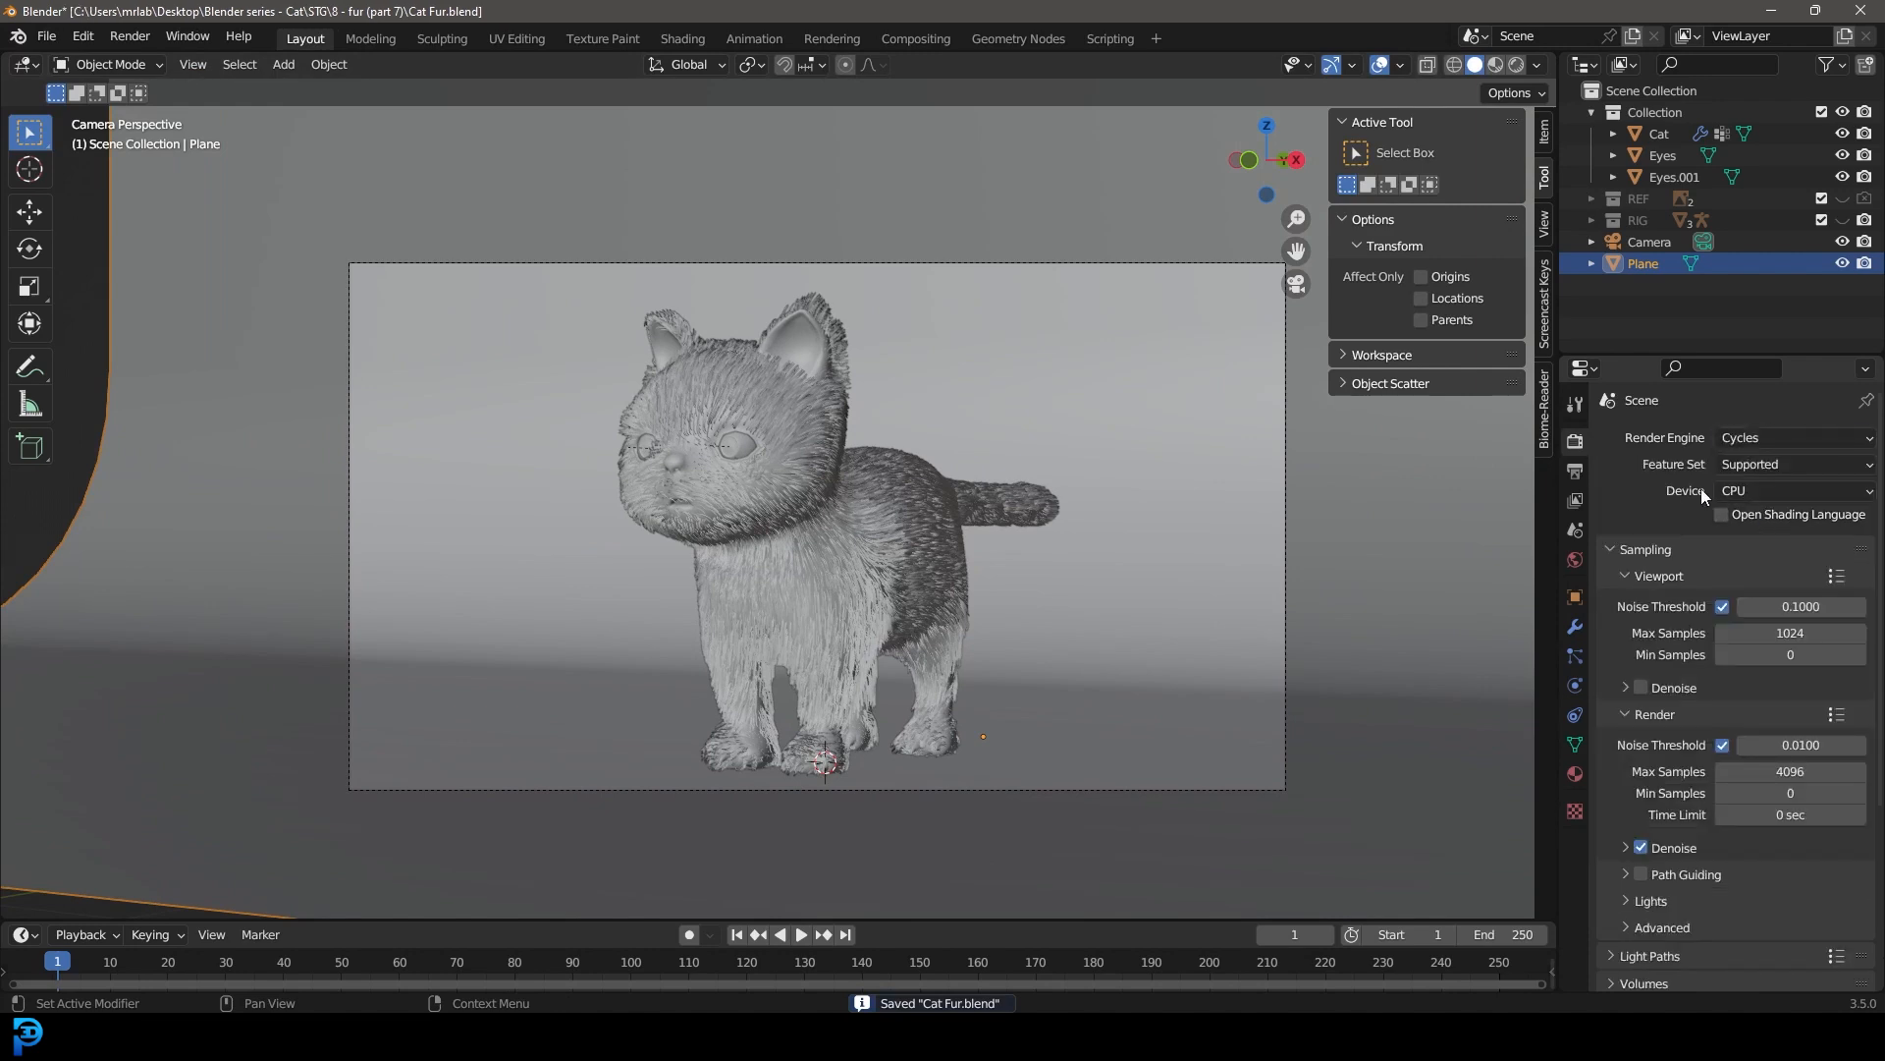
click(1763, 540)
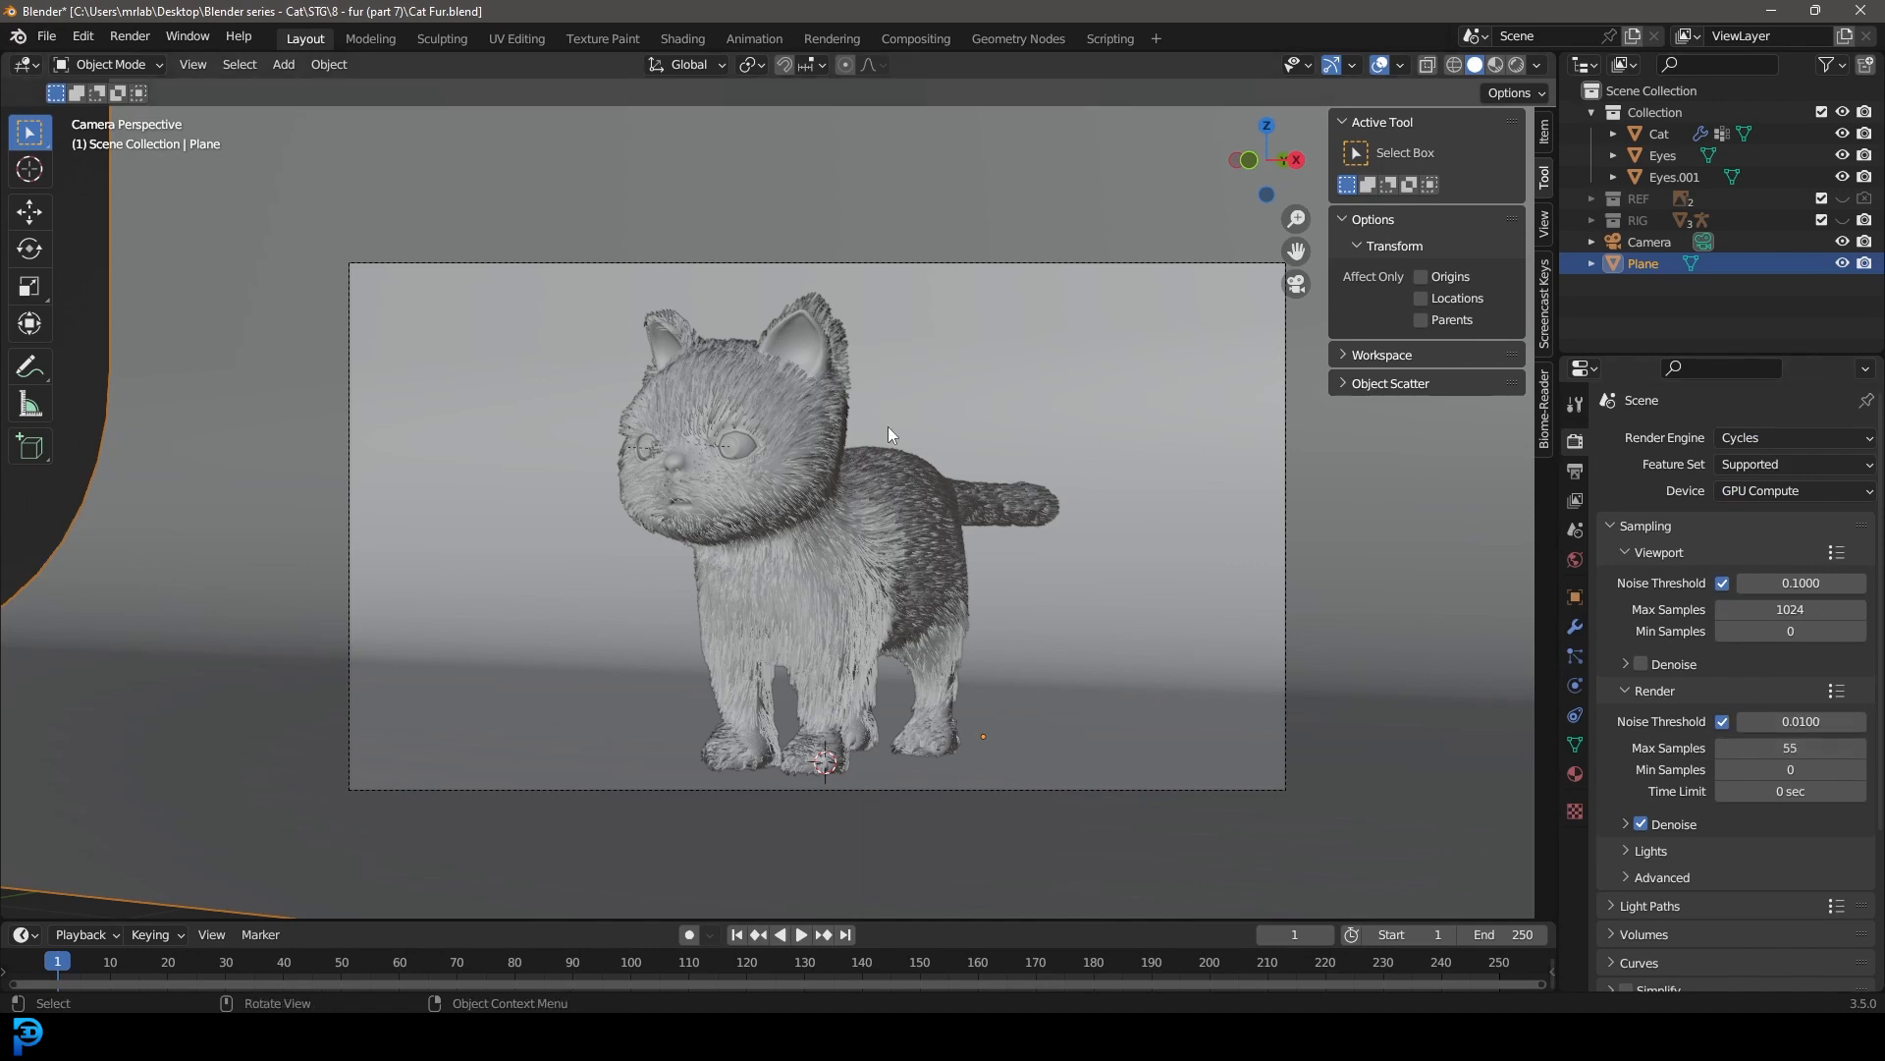
Step: Limit the rendered region to the camera frame
shift+middle_drag(849, 463, 793, 448)
scroll(782, 481, down, 1)
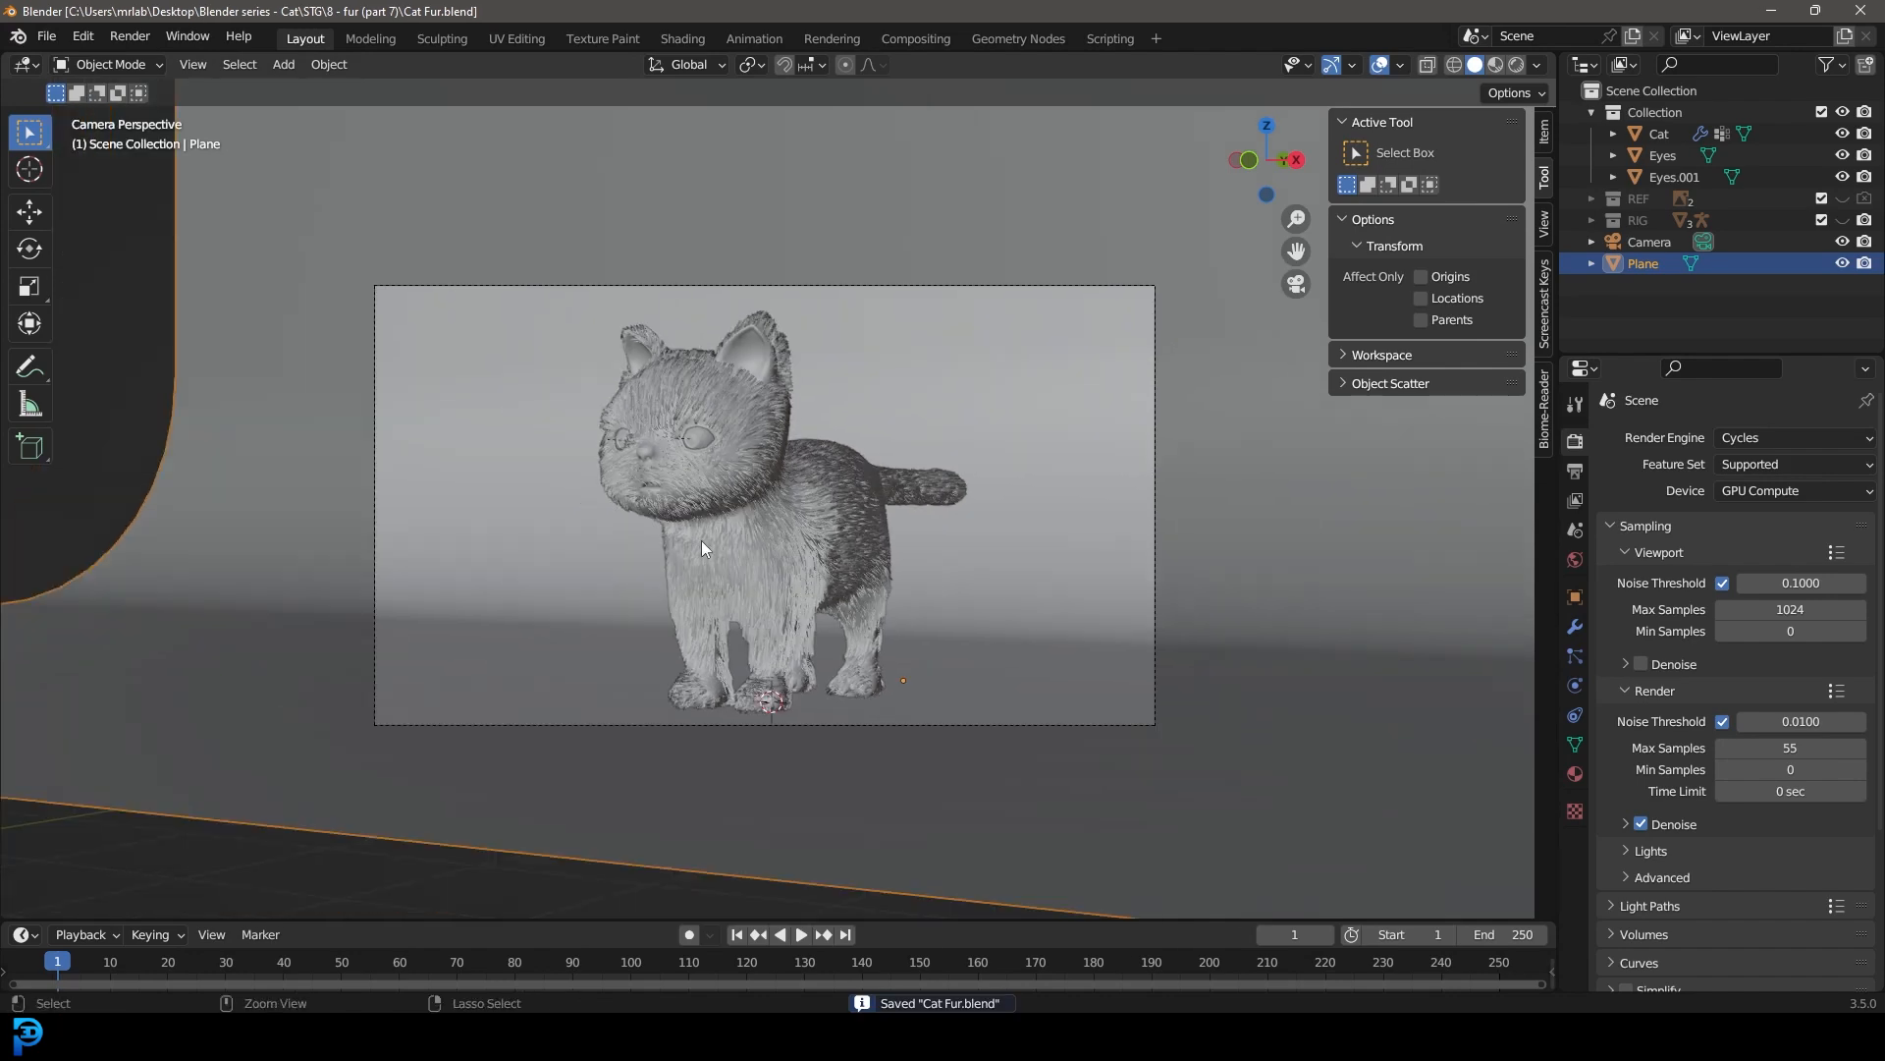
key(ctrl+b)
drag(780, 429, 1186, 728)
scroll(894, 538, up, 1)
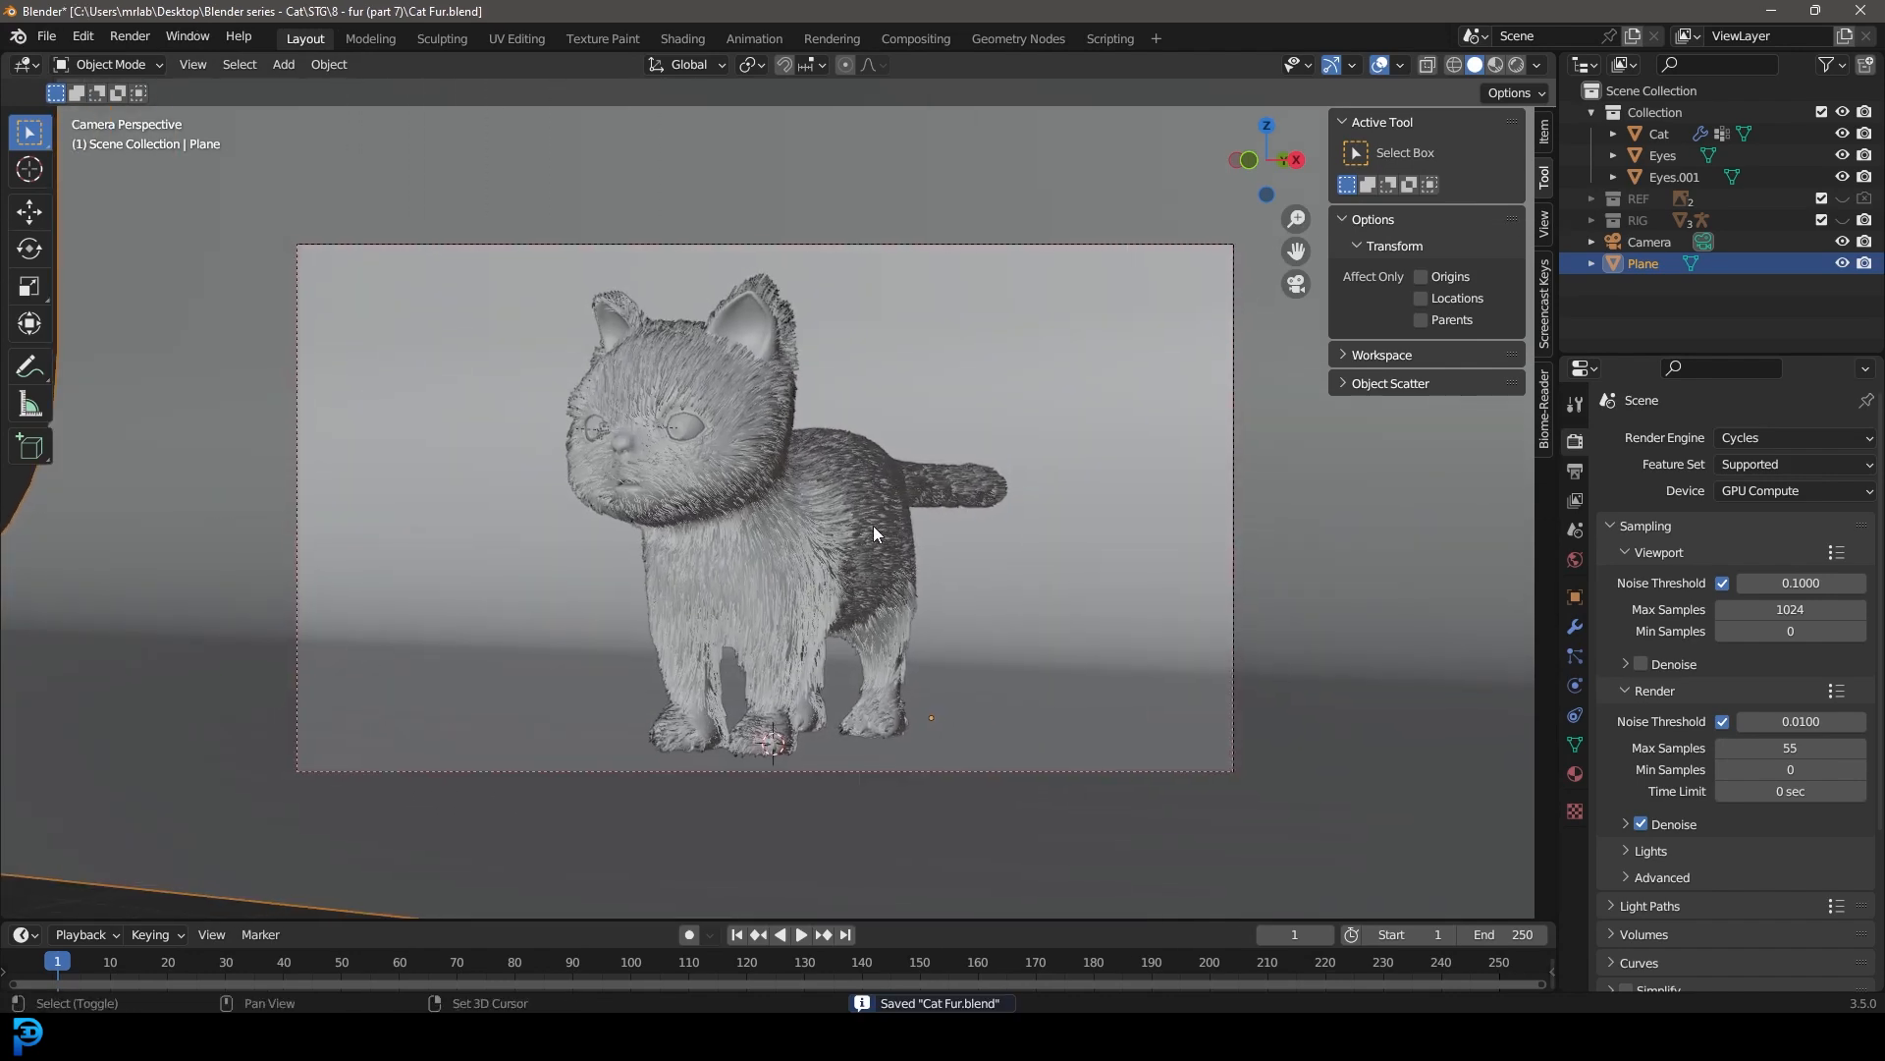
scroll(874, 527, down, 2)
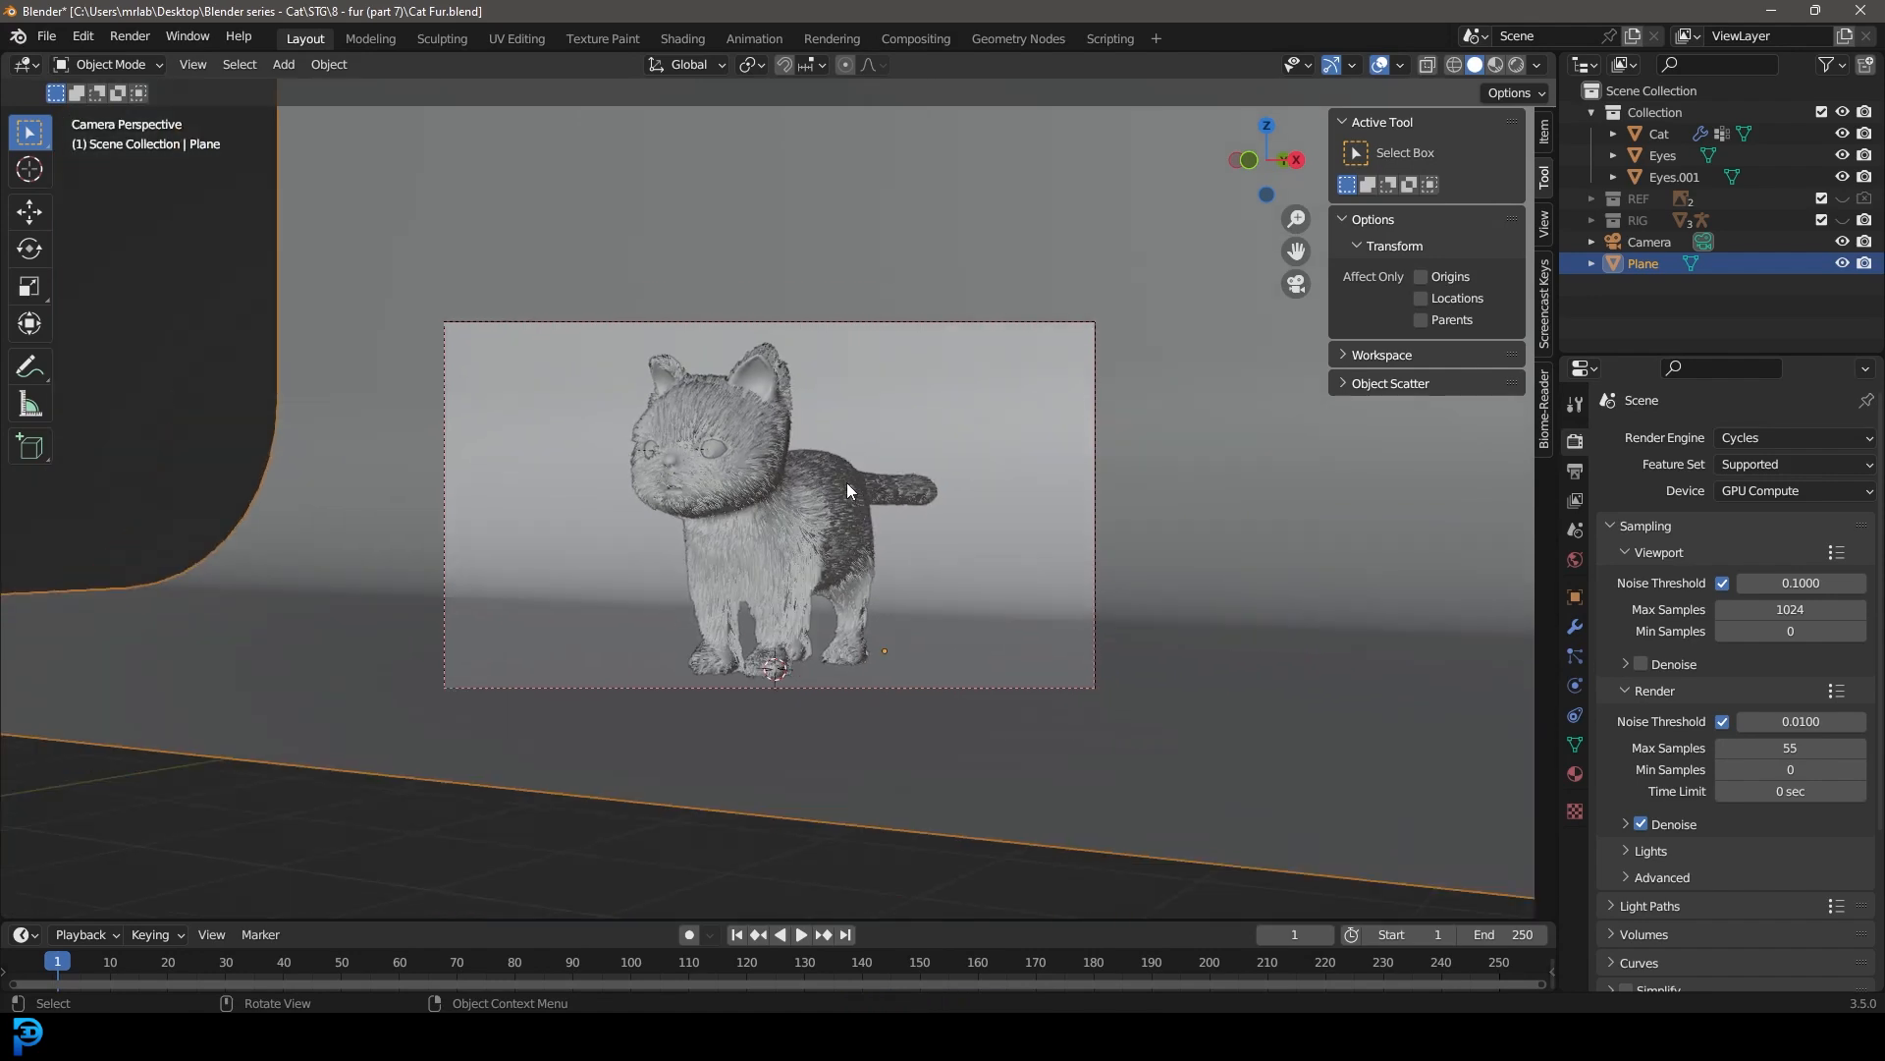
Step: Add an area light at the origin and raise it along Z to above the cat
key(shift+a)
mouse_move(737, 430)
click(945, 498)
key(g)
key(z)
click(823, 190)
Step: Set the area light's power to 340 W and its size to 4.09 m
click(1576, 685)
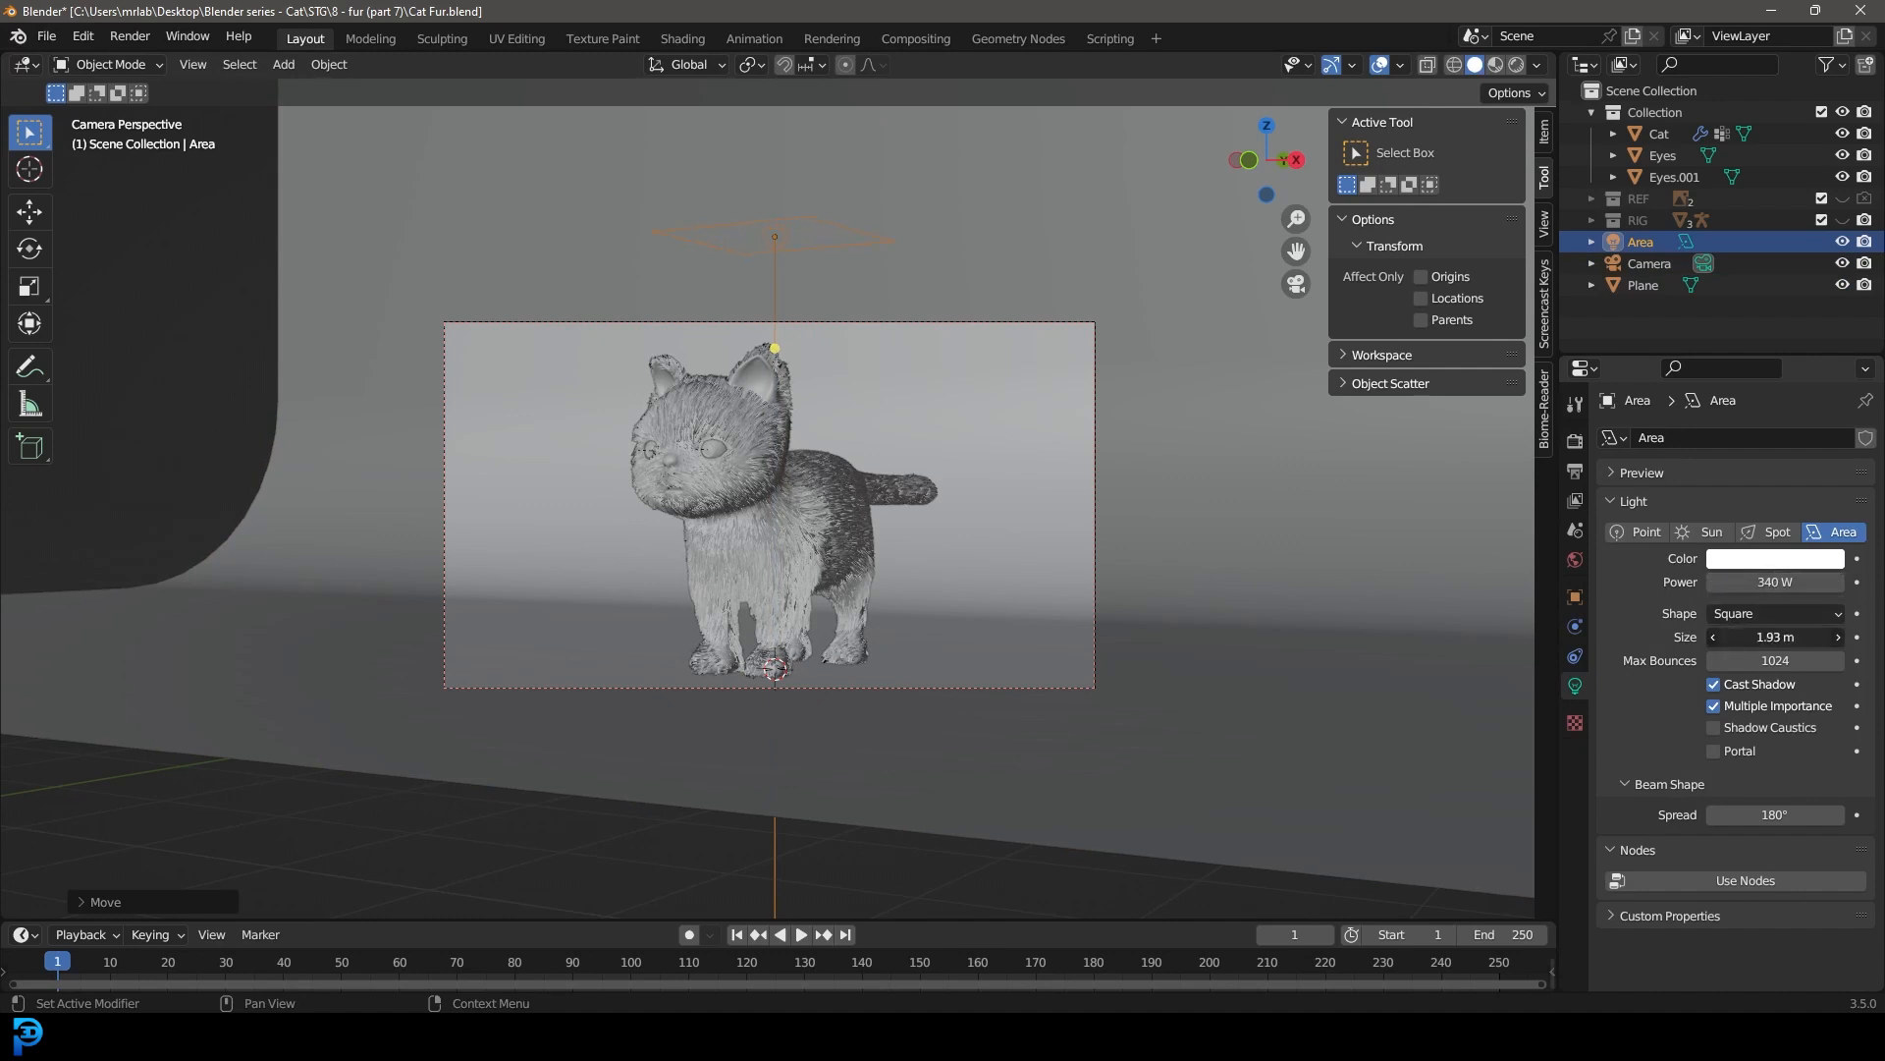
scroll(664, 473, down, 2)
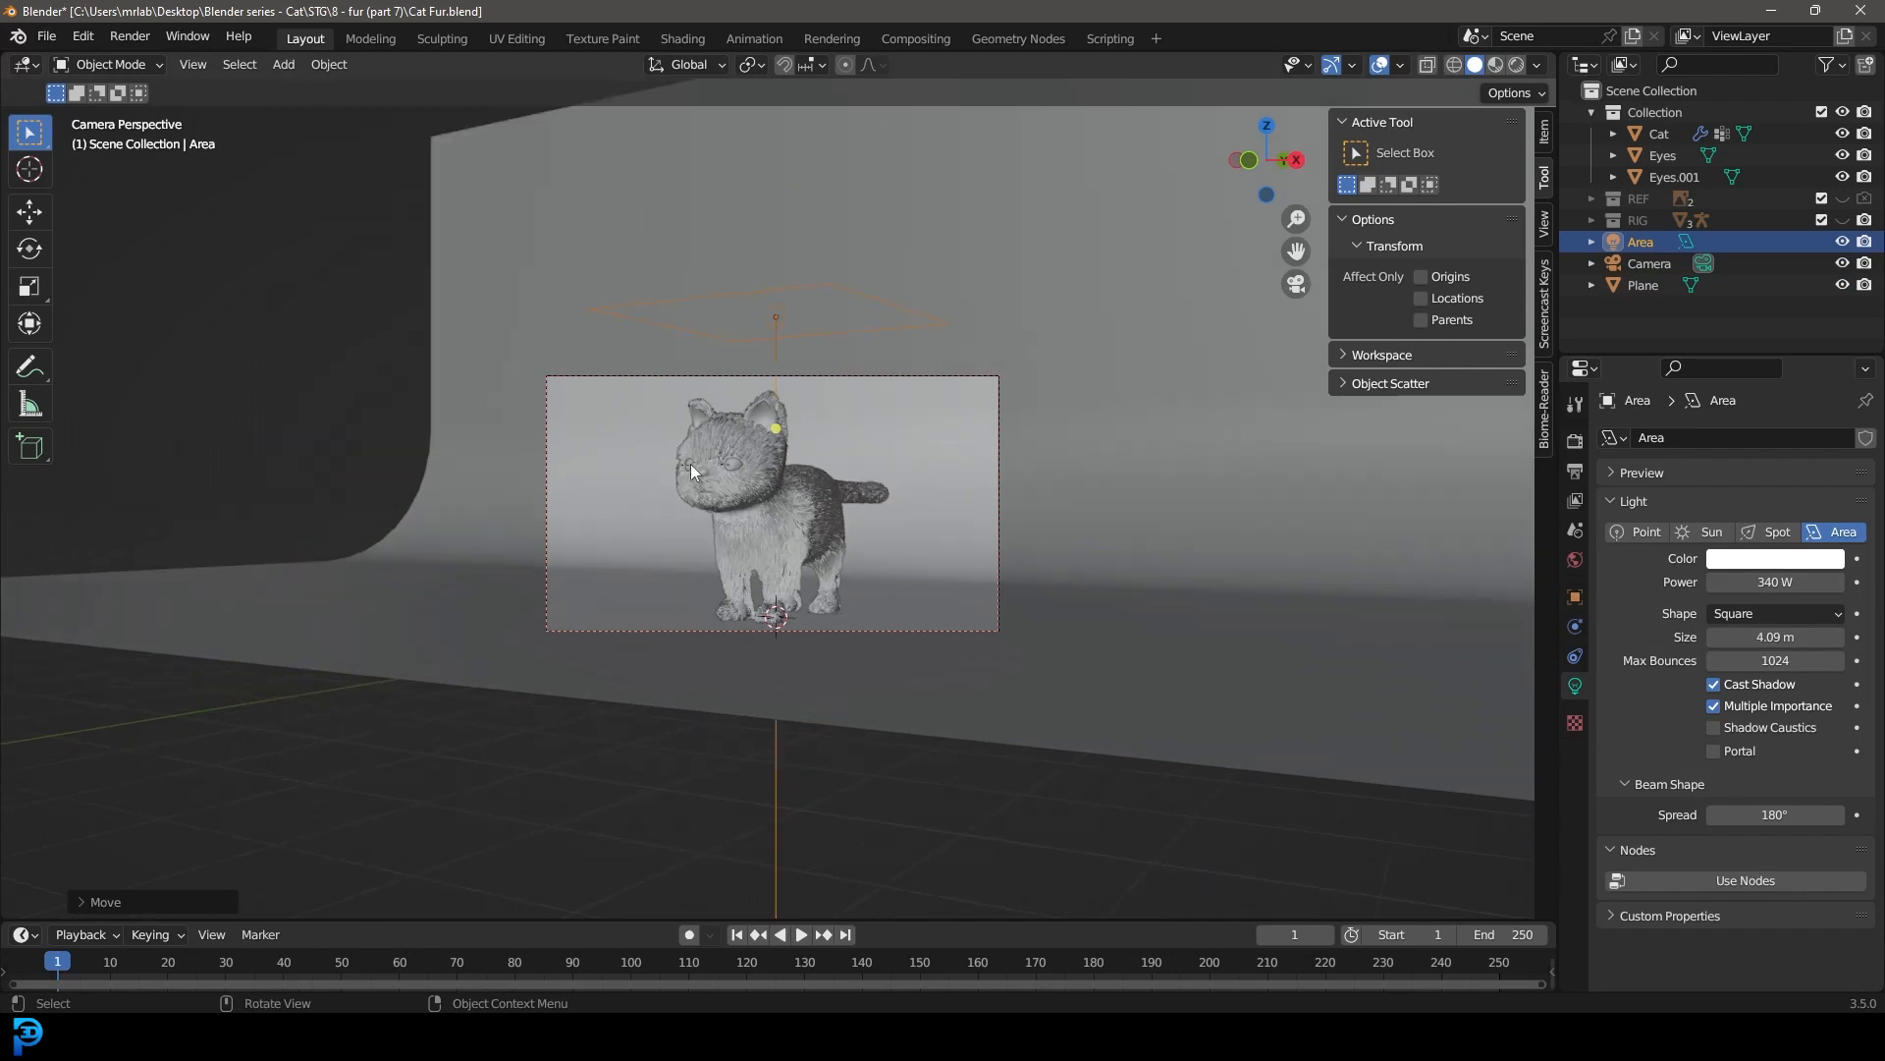
middle_drag(764, 517, 861, 528)
Step: Switch the viewport to rendered shading and preview the lit cat through the camera
key(z)
key(KP_8)
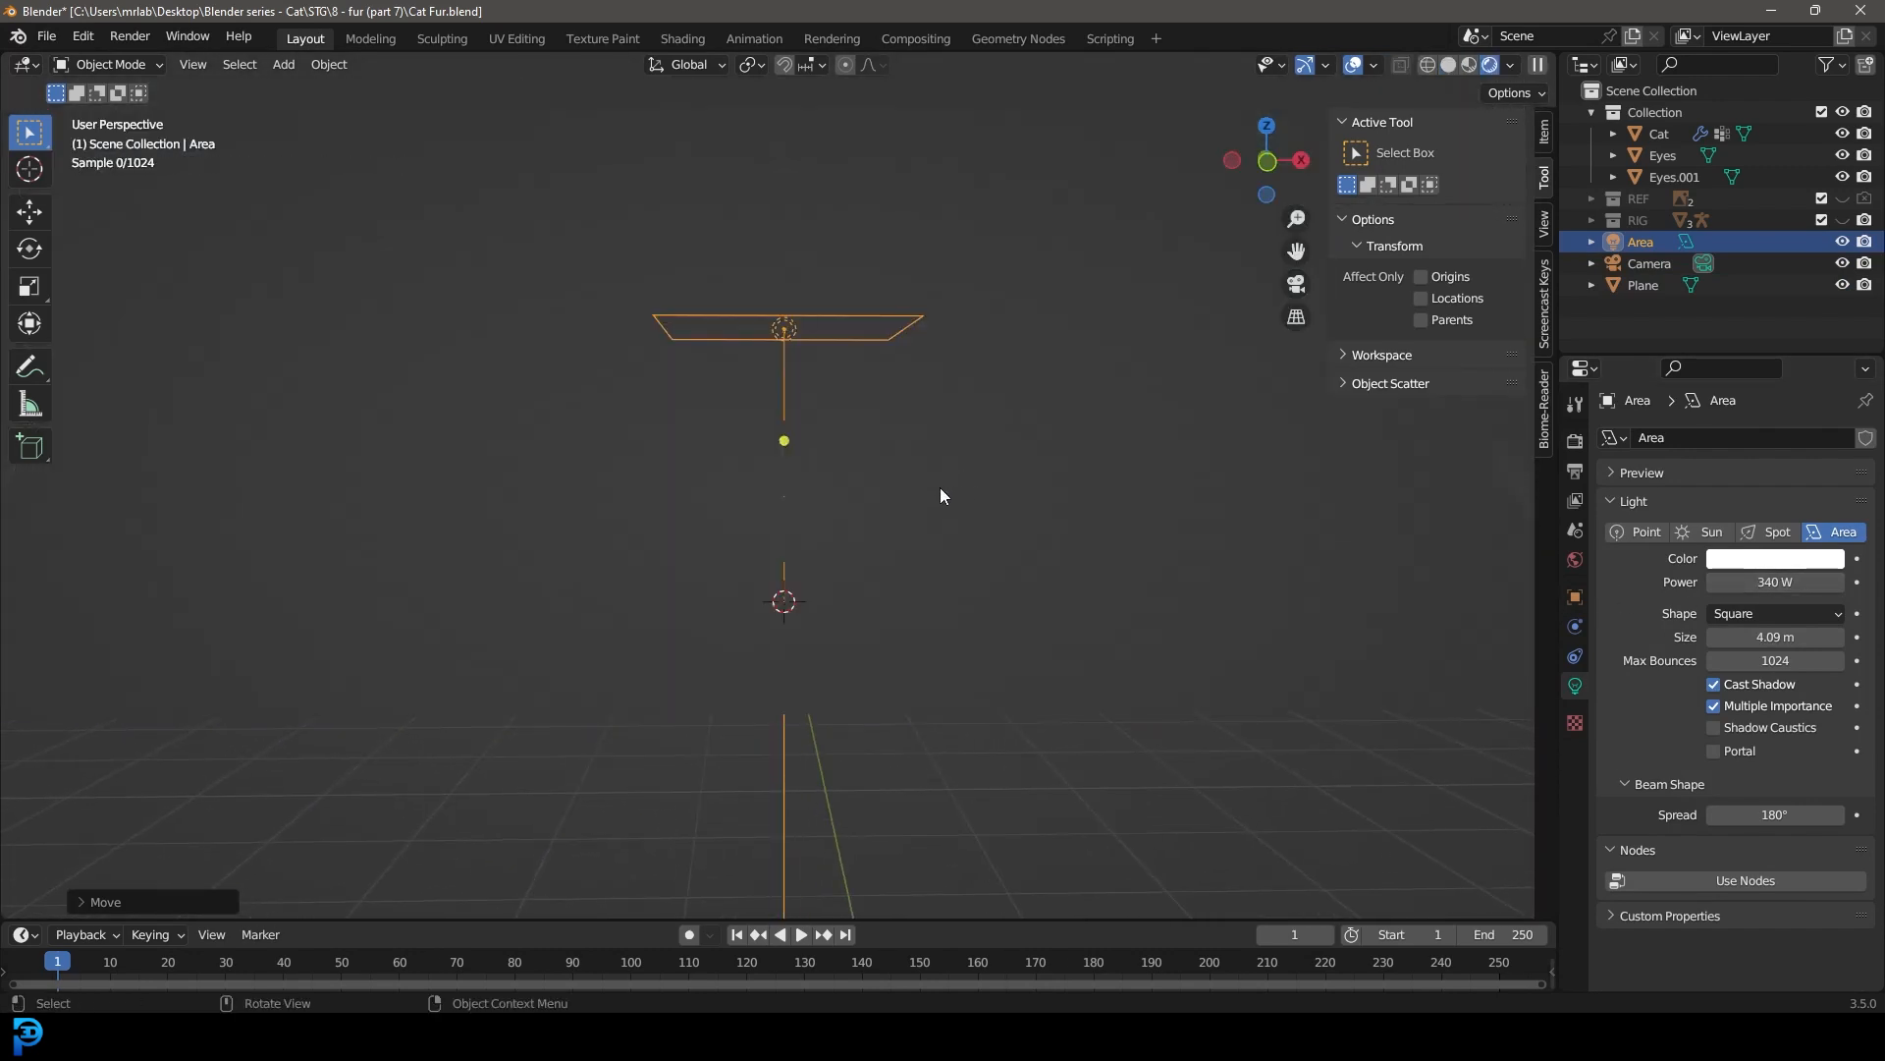
key(KP_1)
key(KP_0)
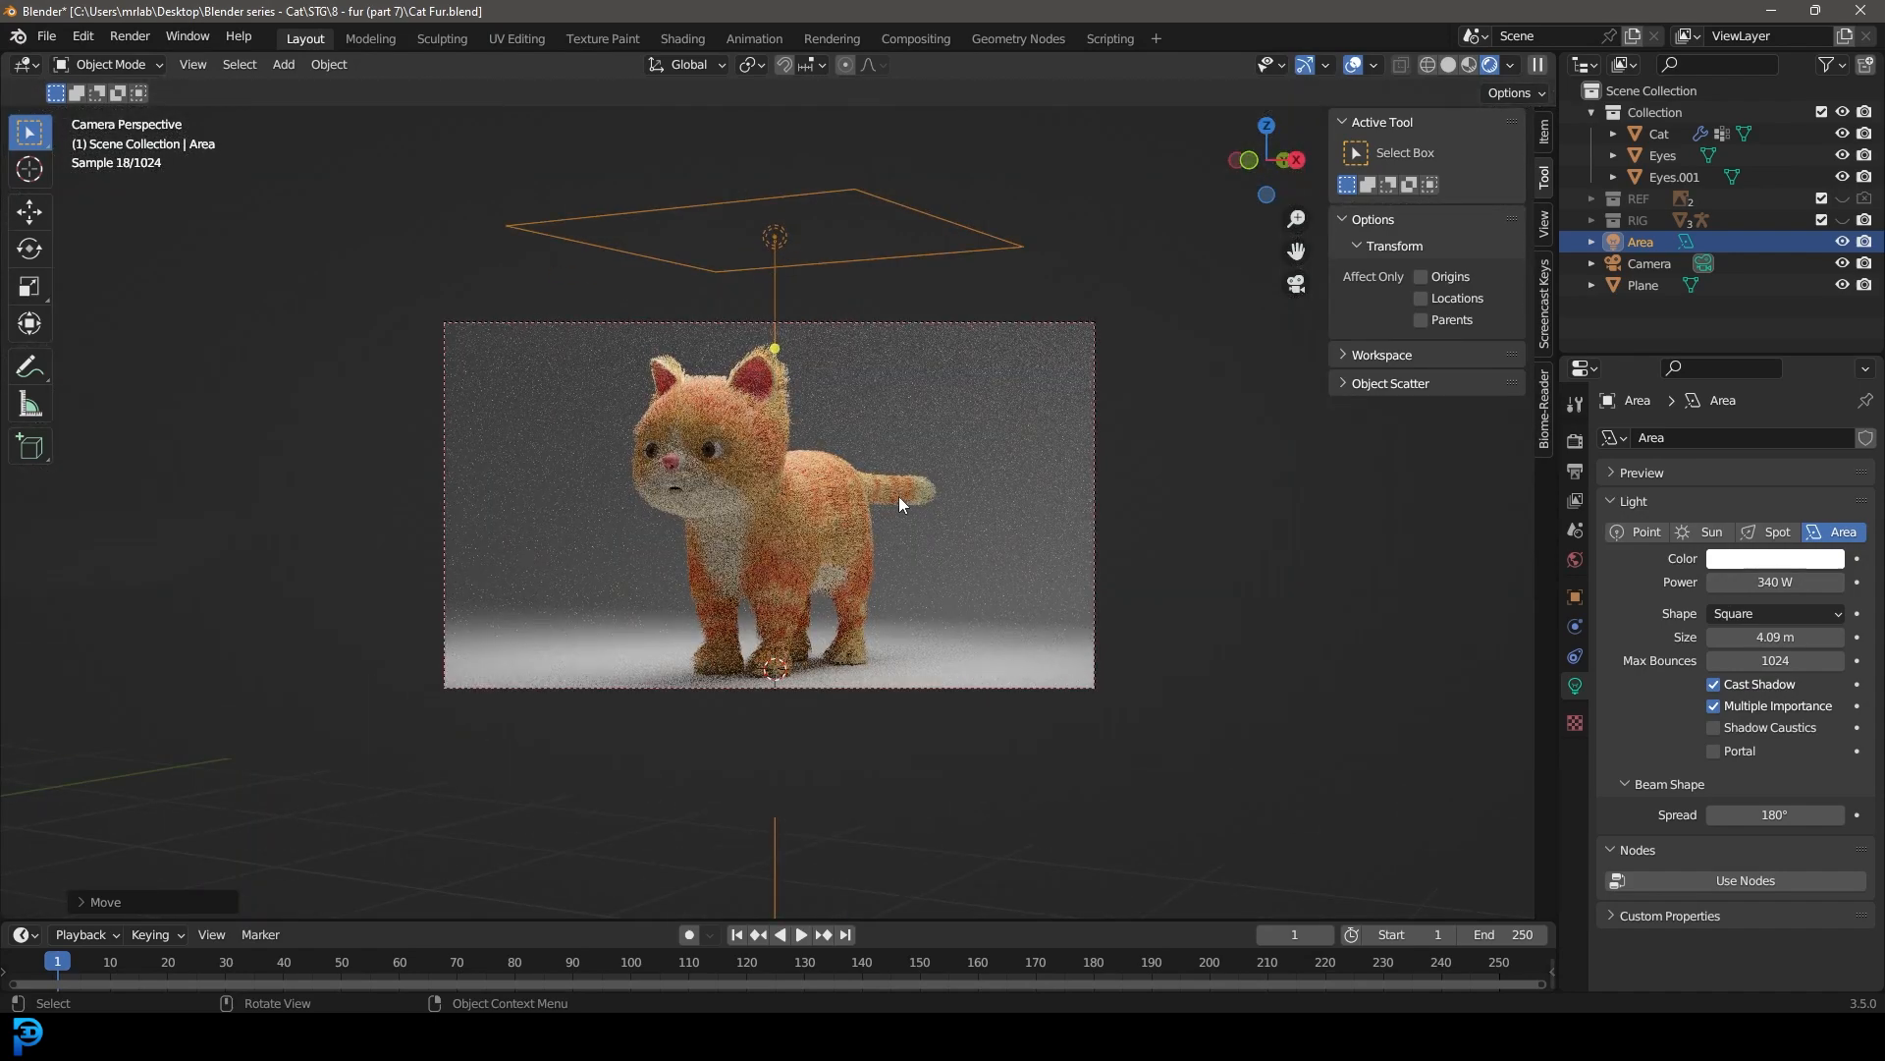
Step: Duplicate the area light in front view and place the copy beside the cat, toward negative X
key(KP_1)
key(shift+d)
click(545, 473)
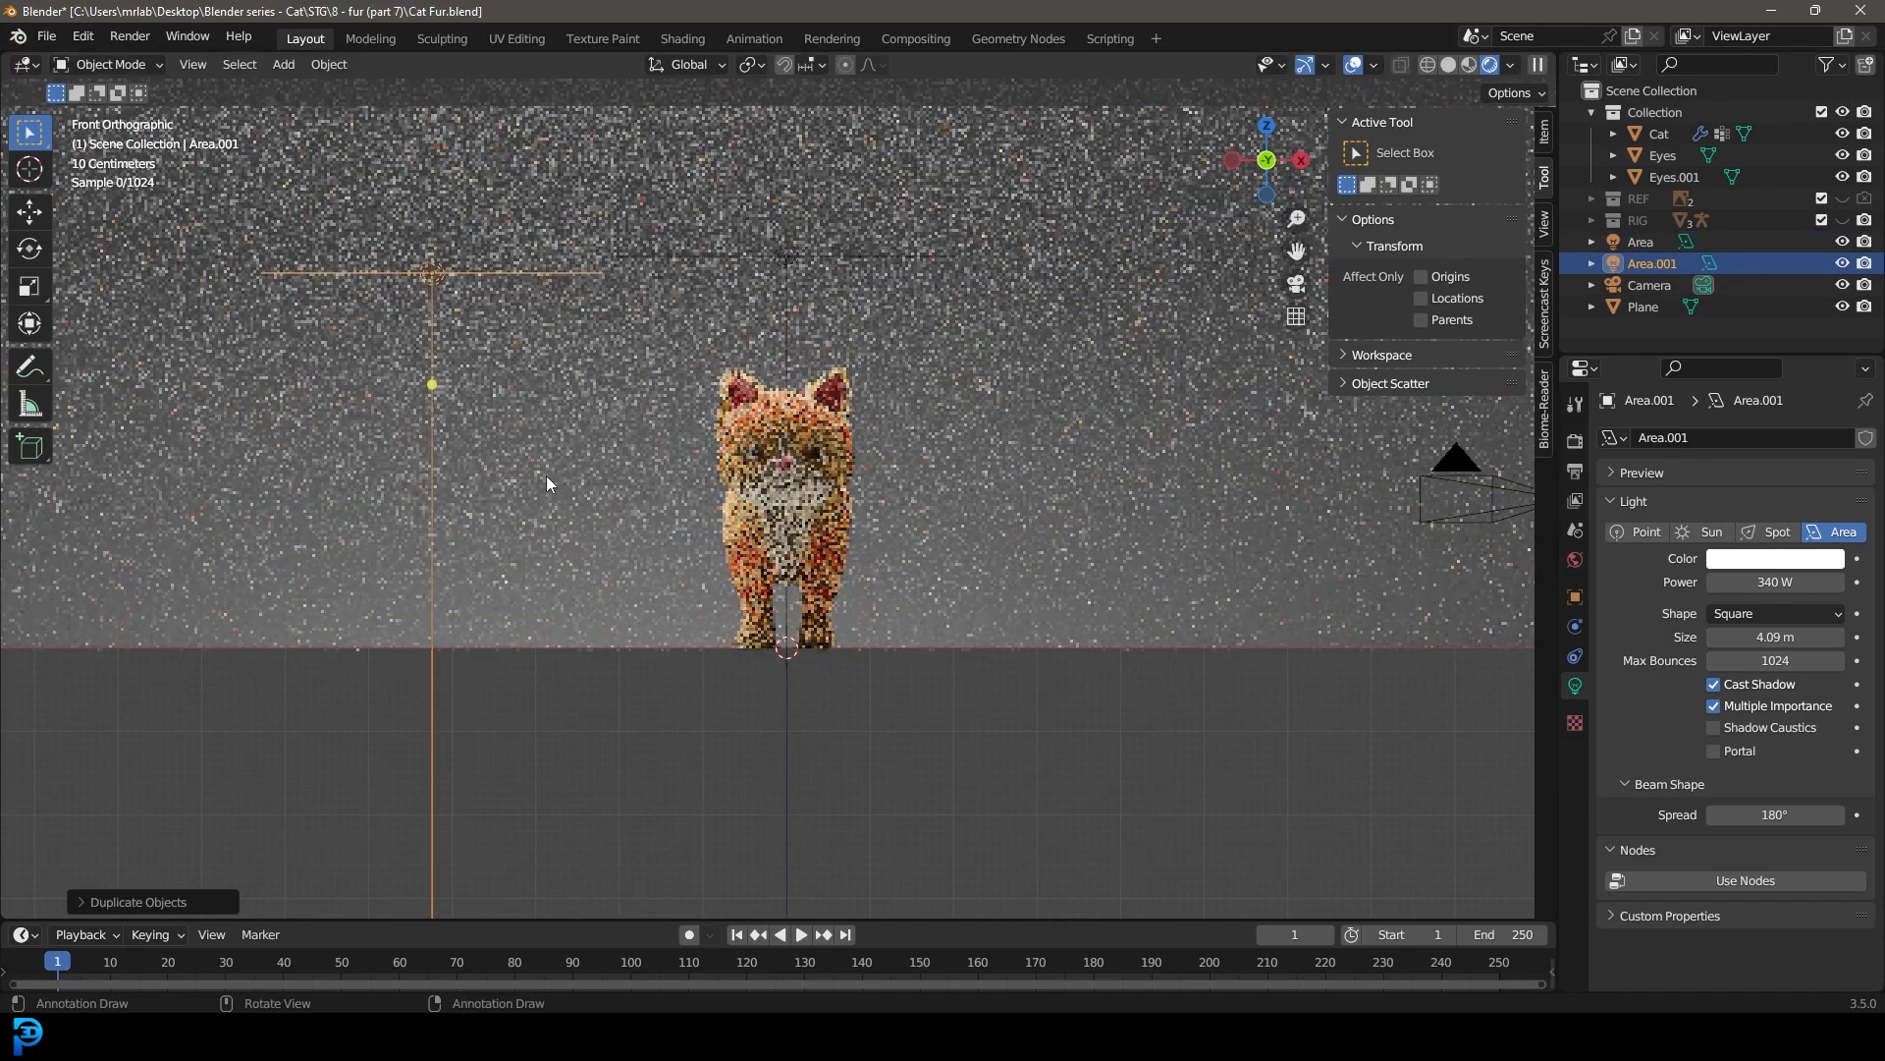
Step: Rotate the duplicated side light in front and top views to face the cat, and reposition it in top view
key(r)
click(868, 245)
key(KP_7)
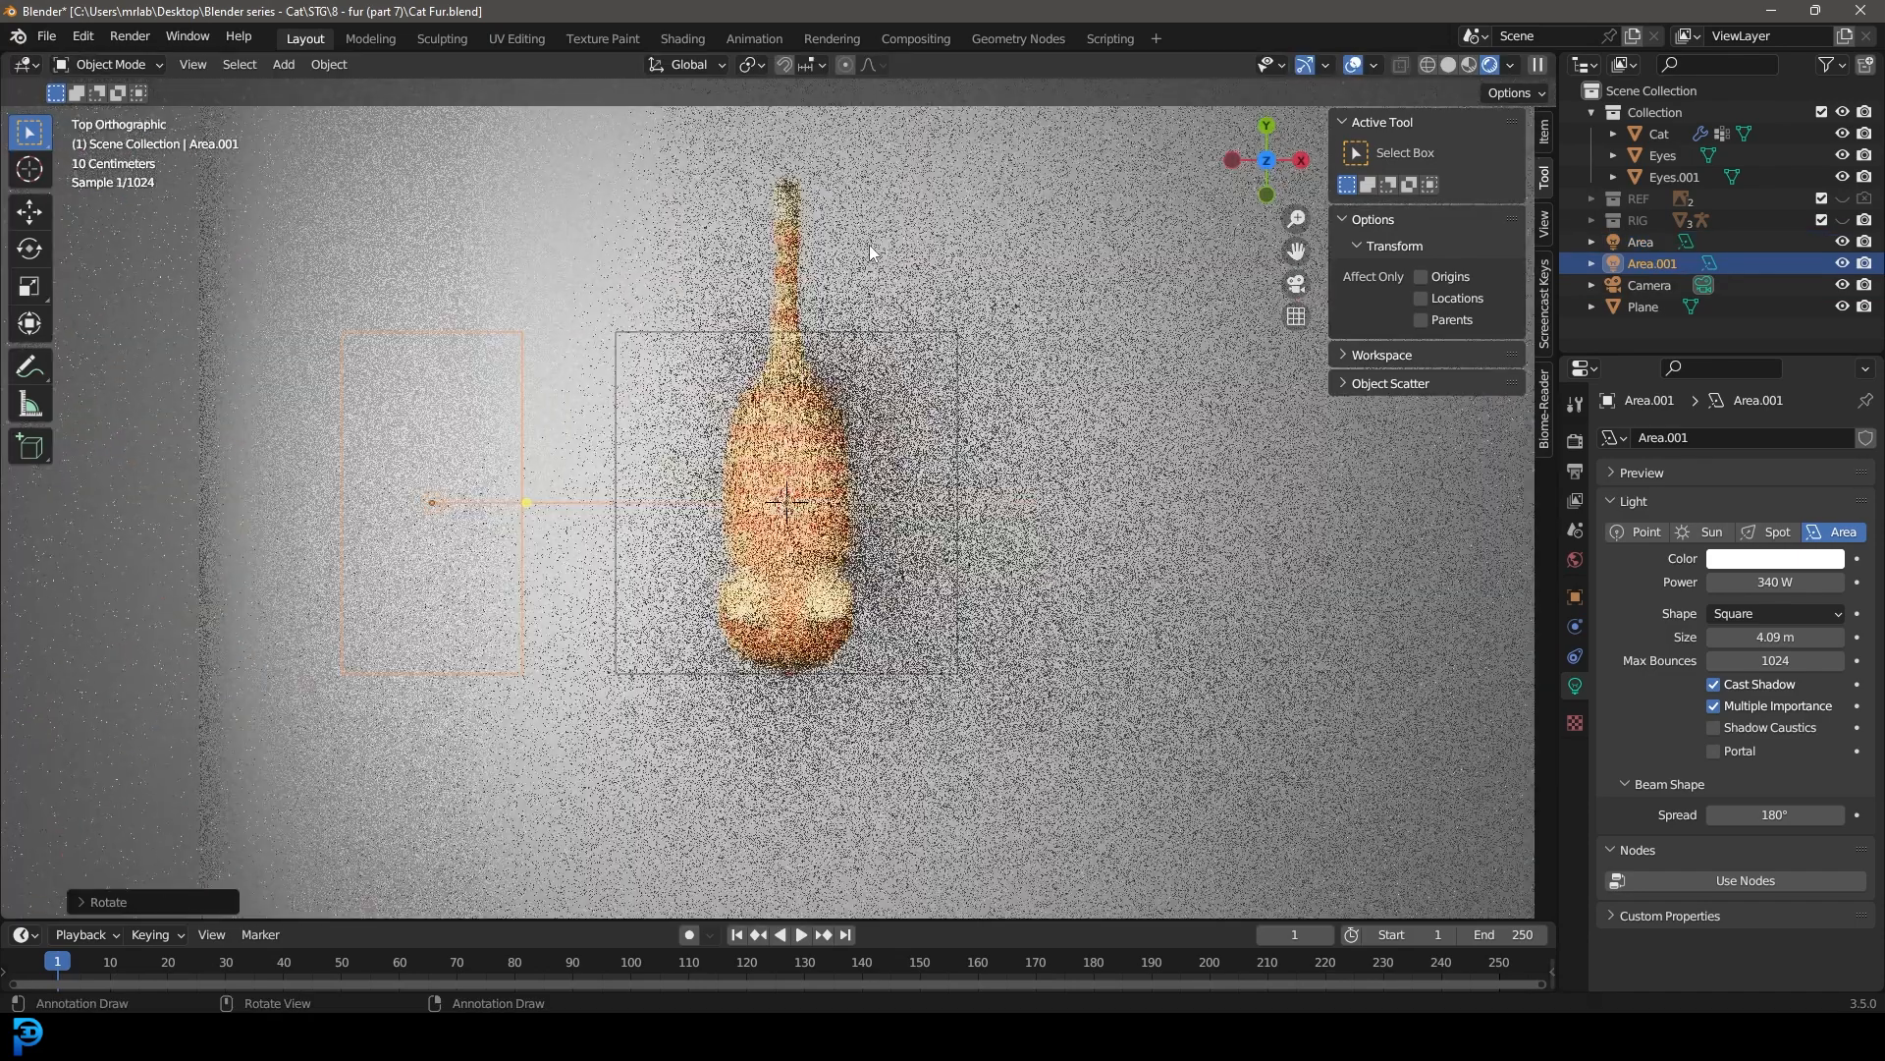
key(r)
click(1115, 749)
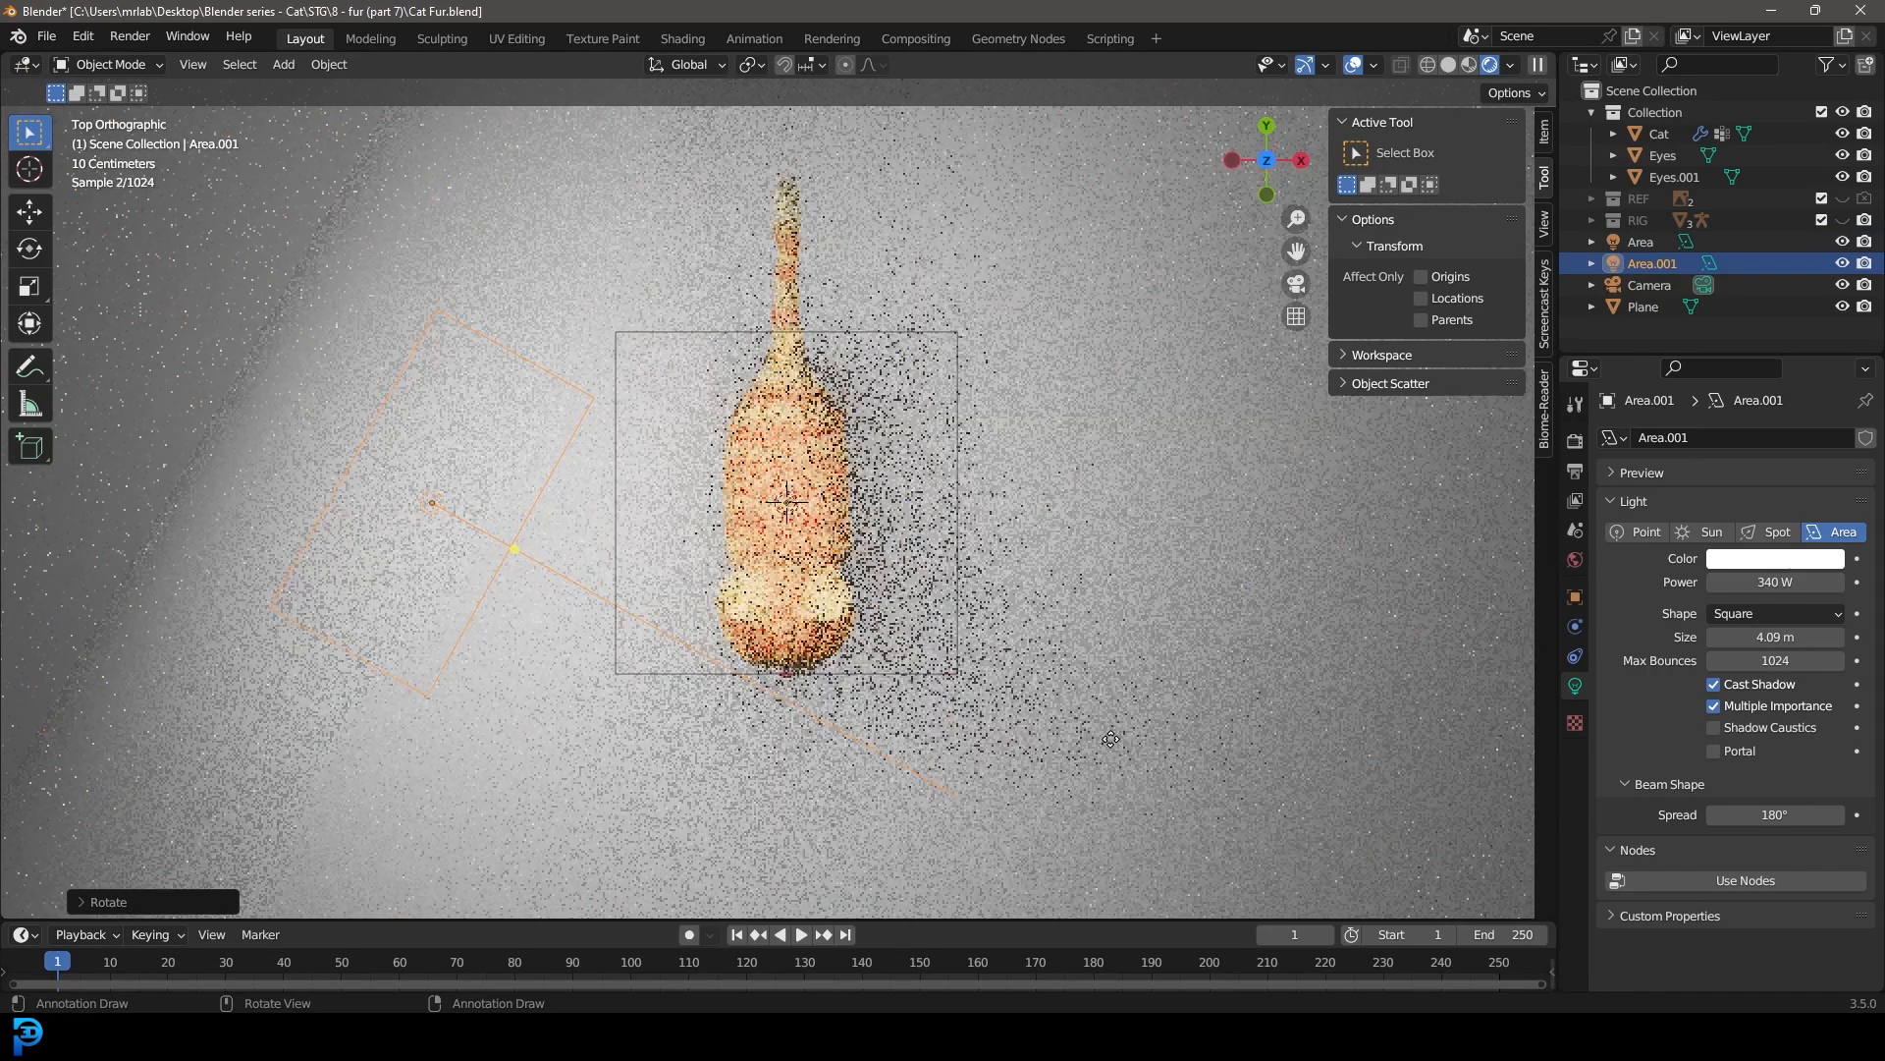
key(g)
click(1175, 584)
key(KP_0)
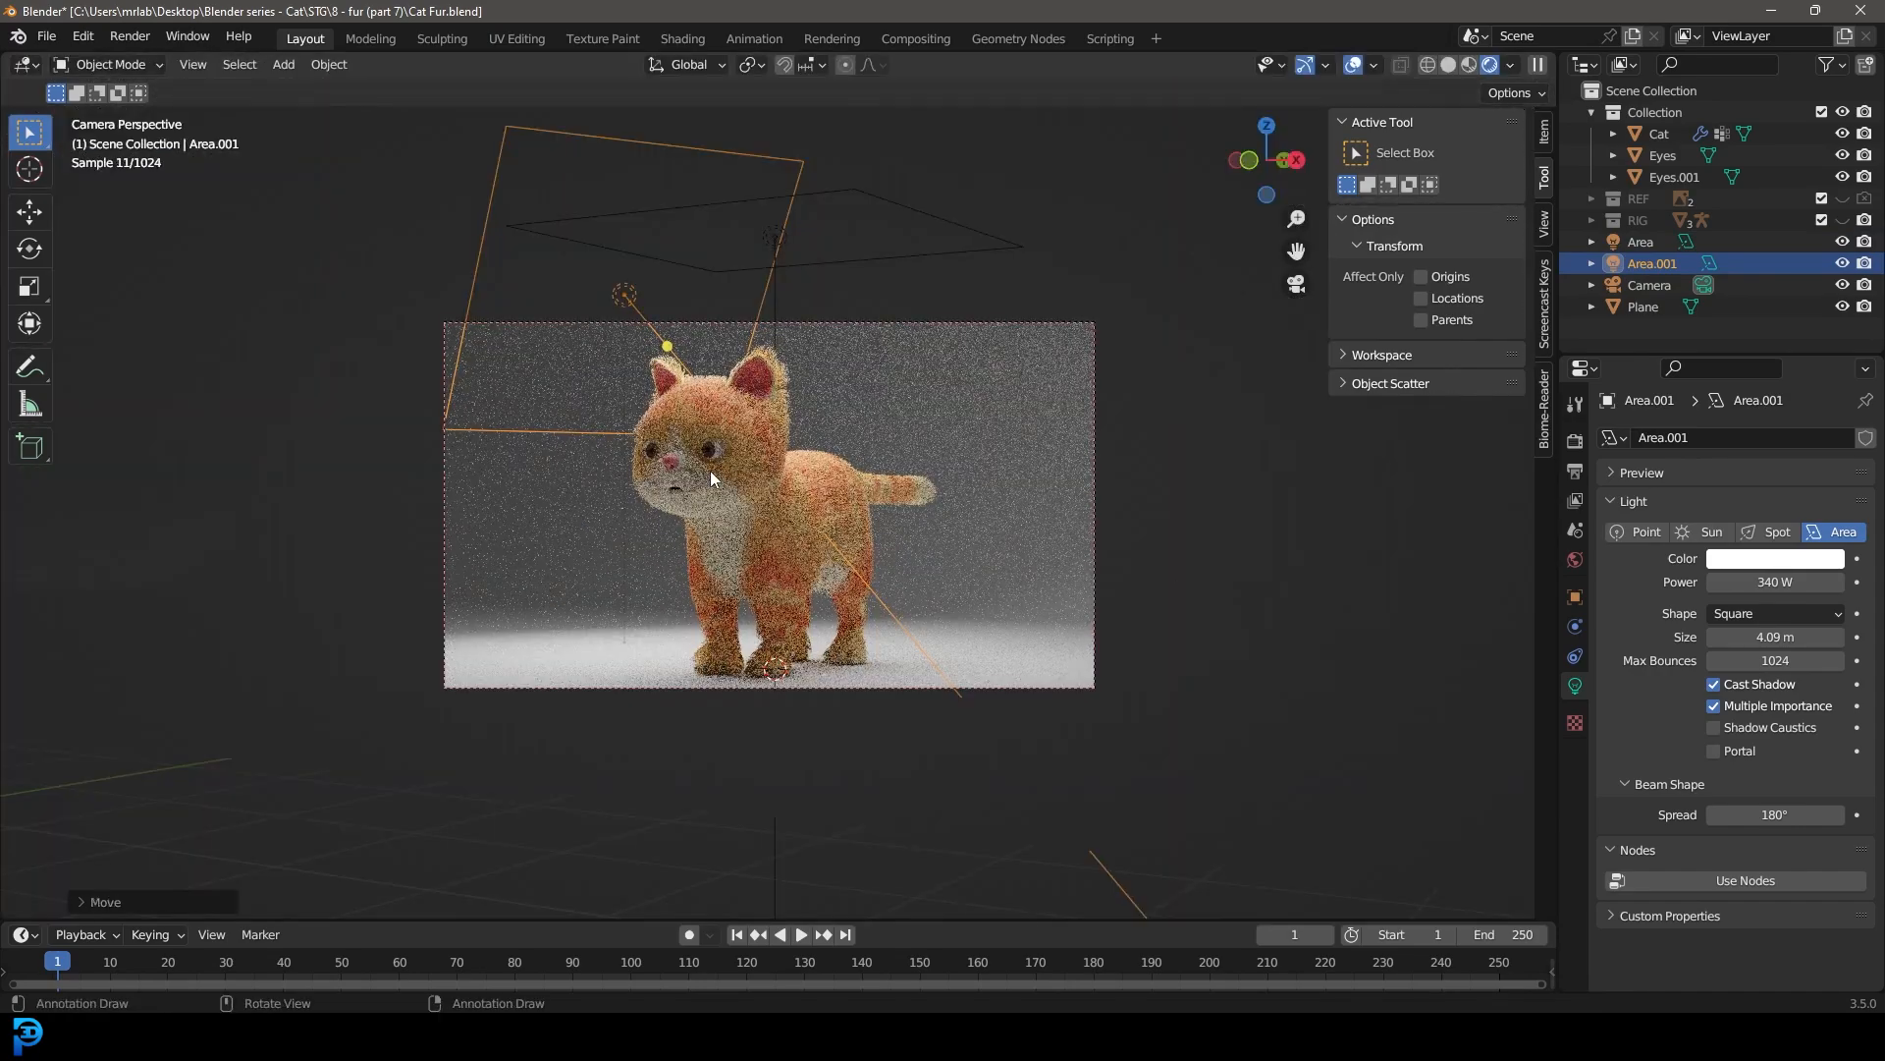
Step: Refine the side light's aim and position in camera view with trackball rotations and a move, lighting the cat's front
scroll(710, 470, up, 2)
key(r)
key(r)
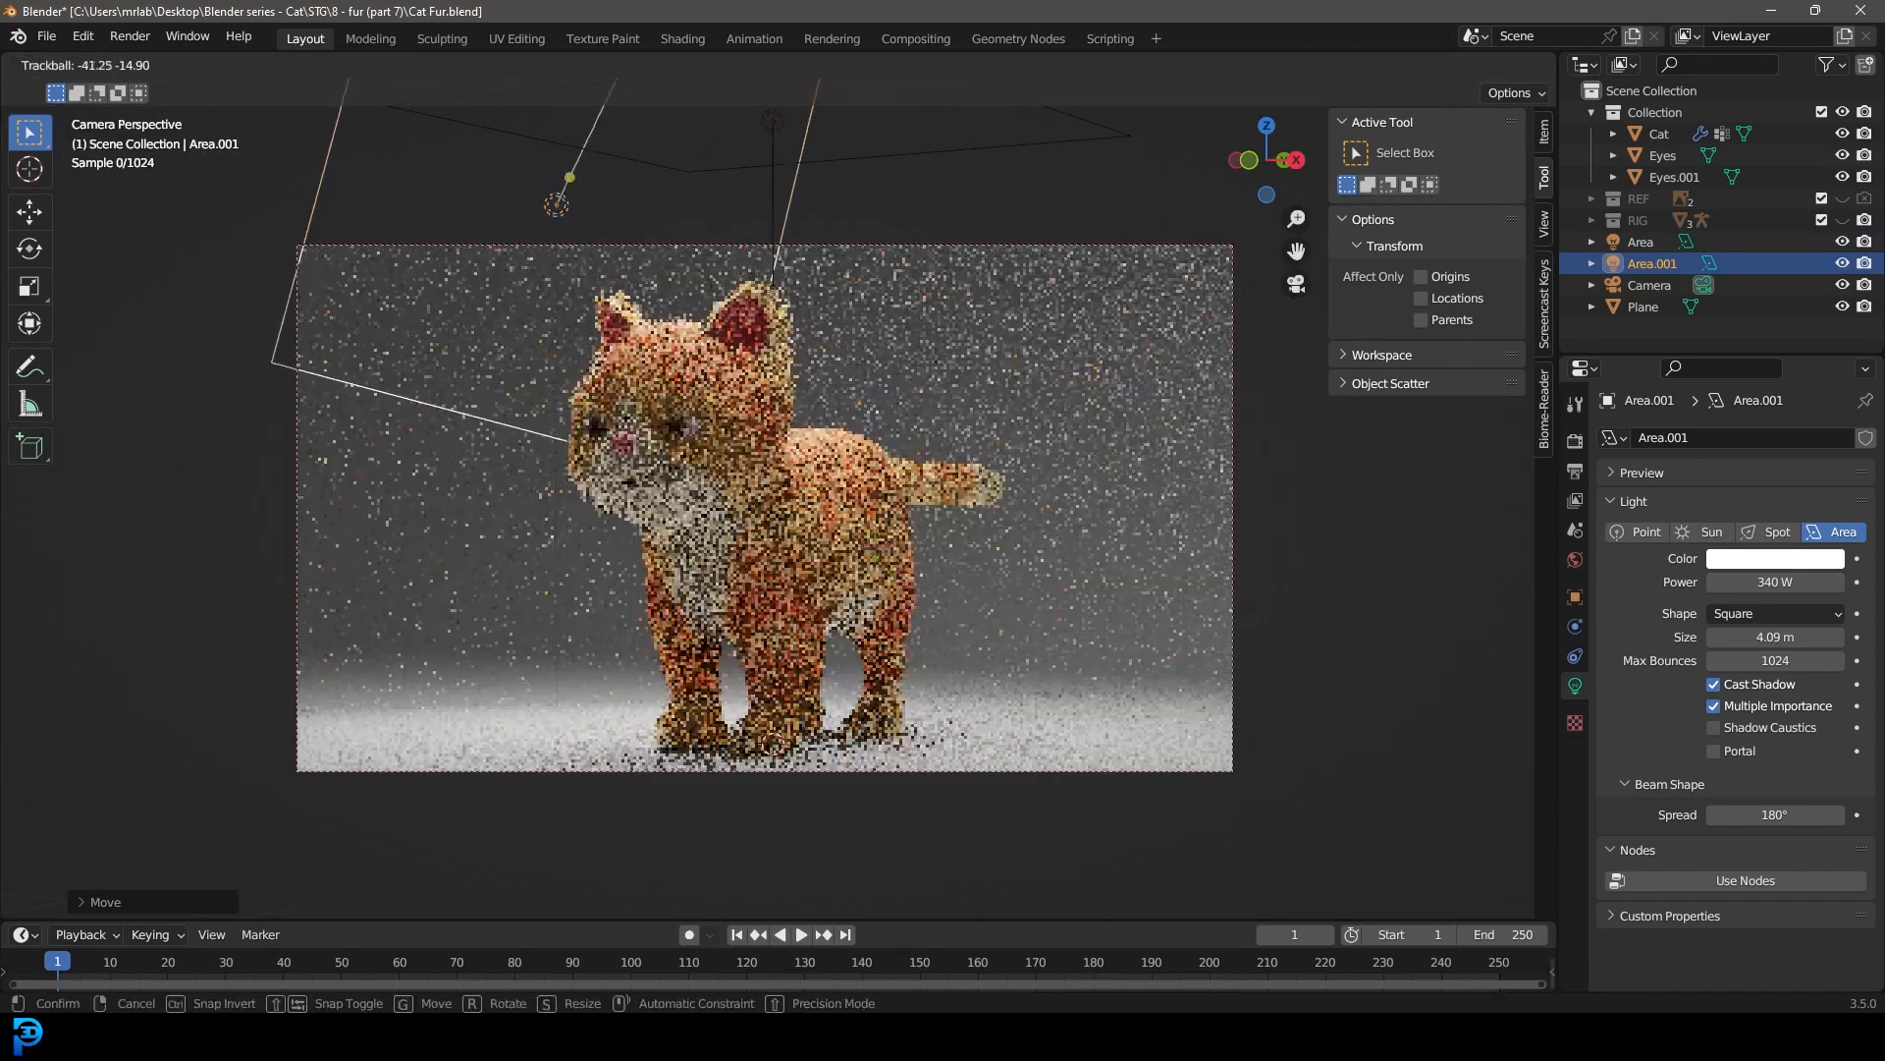
click(904, 577)
key(g)
click(1005, 636)
key(r)
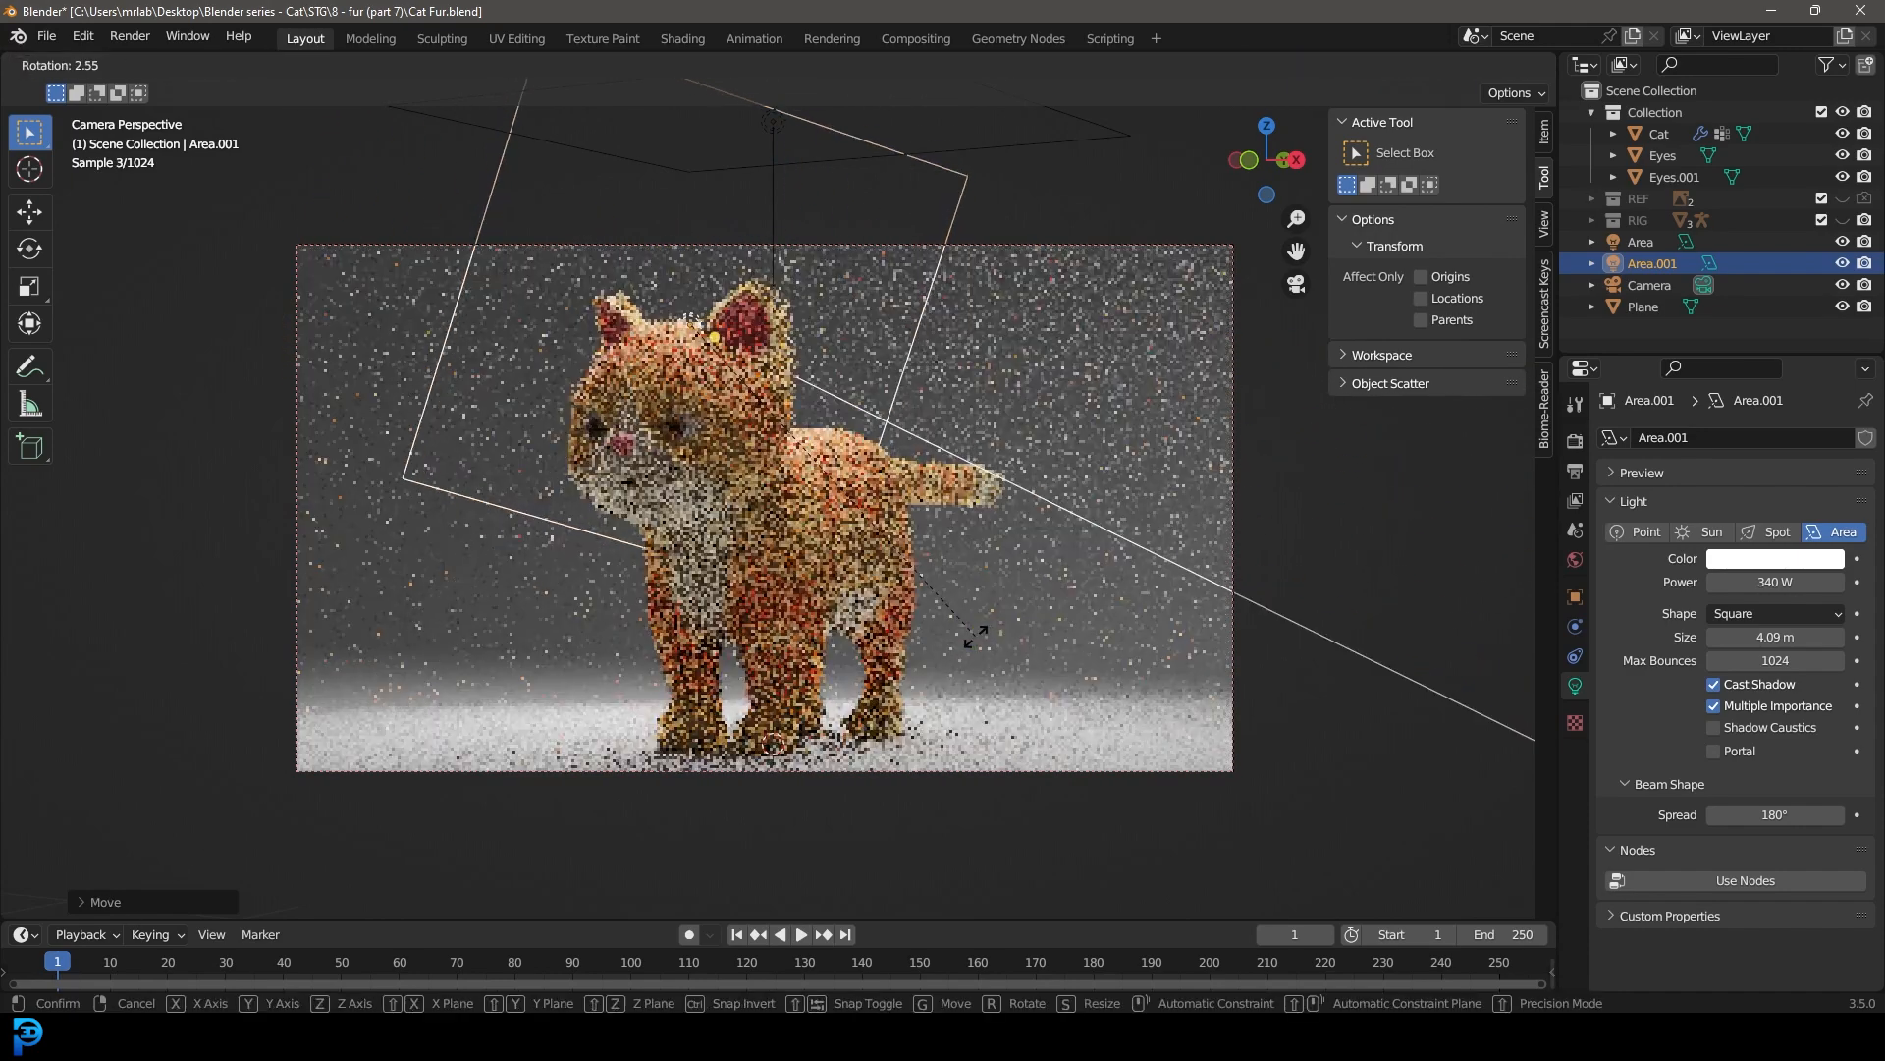
key(r)
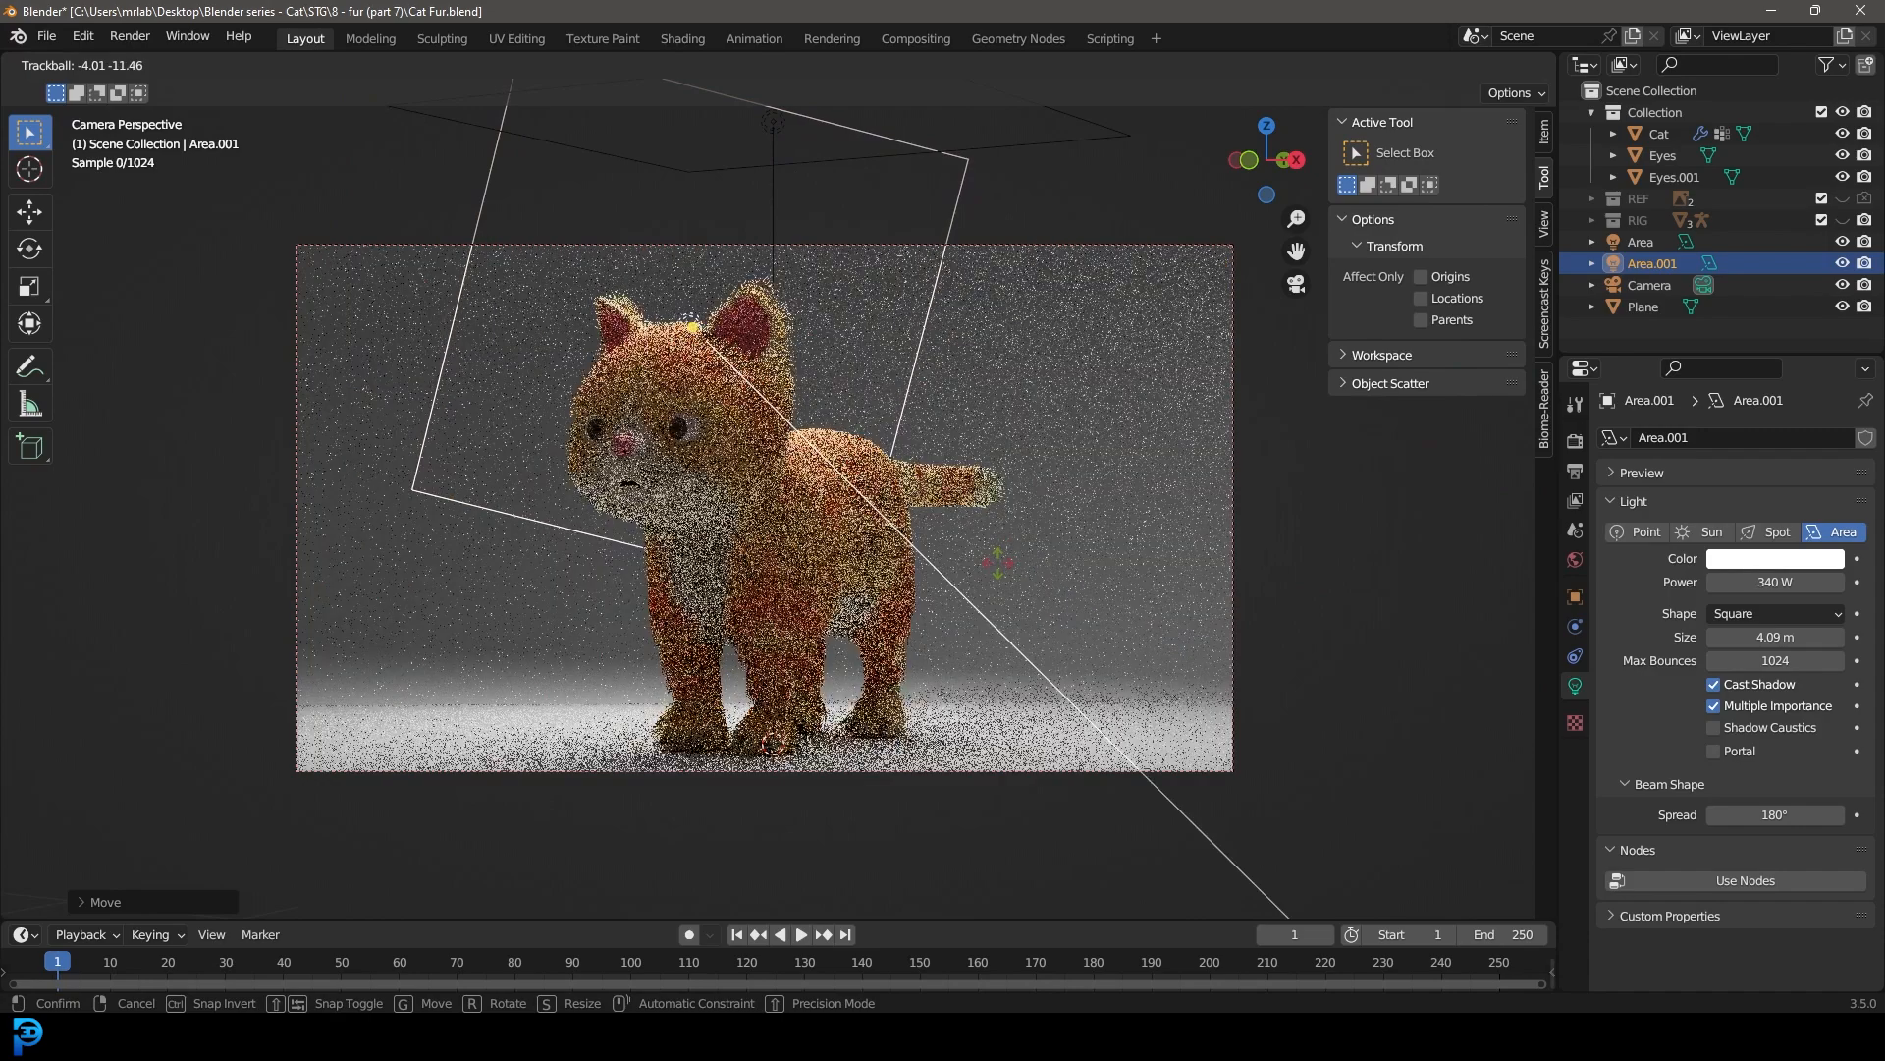
click(1000, 565)
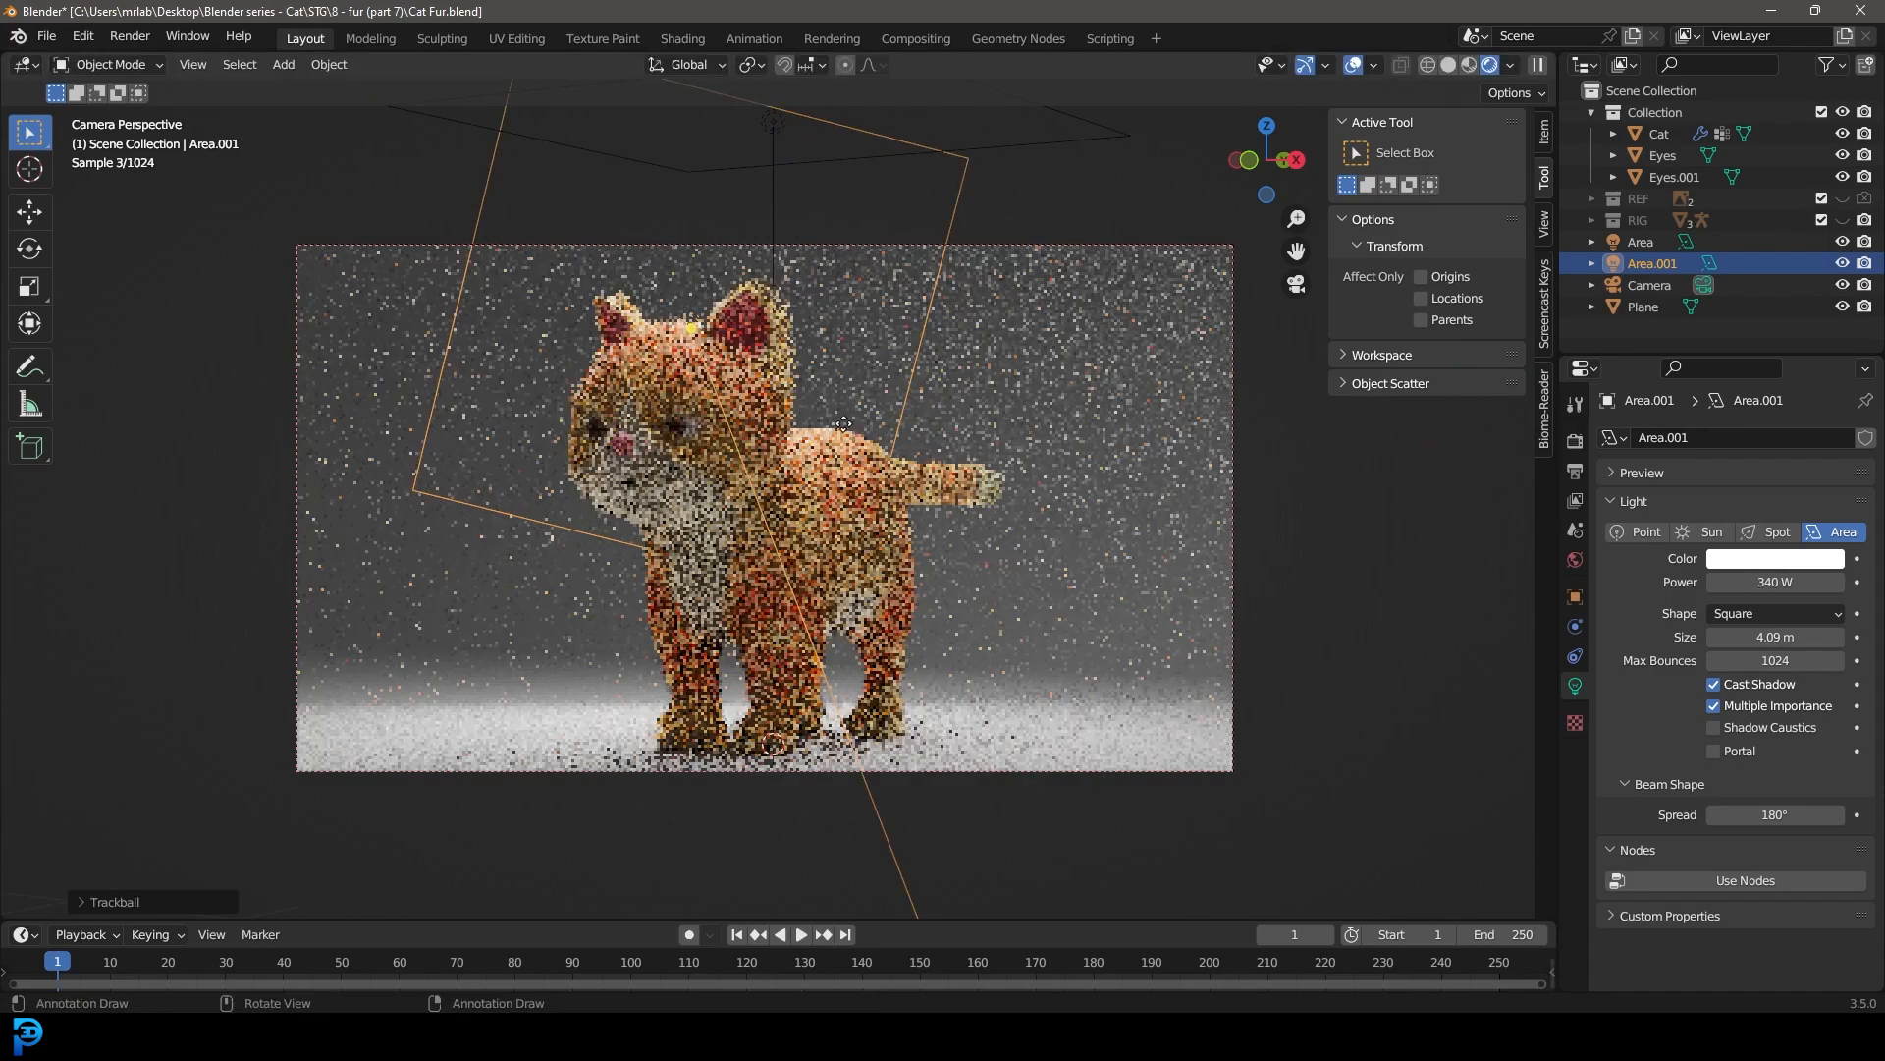
Step: Set the side light's power to 1200 W and fine-tune its aim with a trackball rotation
click(1778, 582)
text(1200)
key(Return)
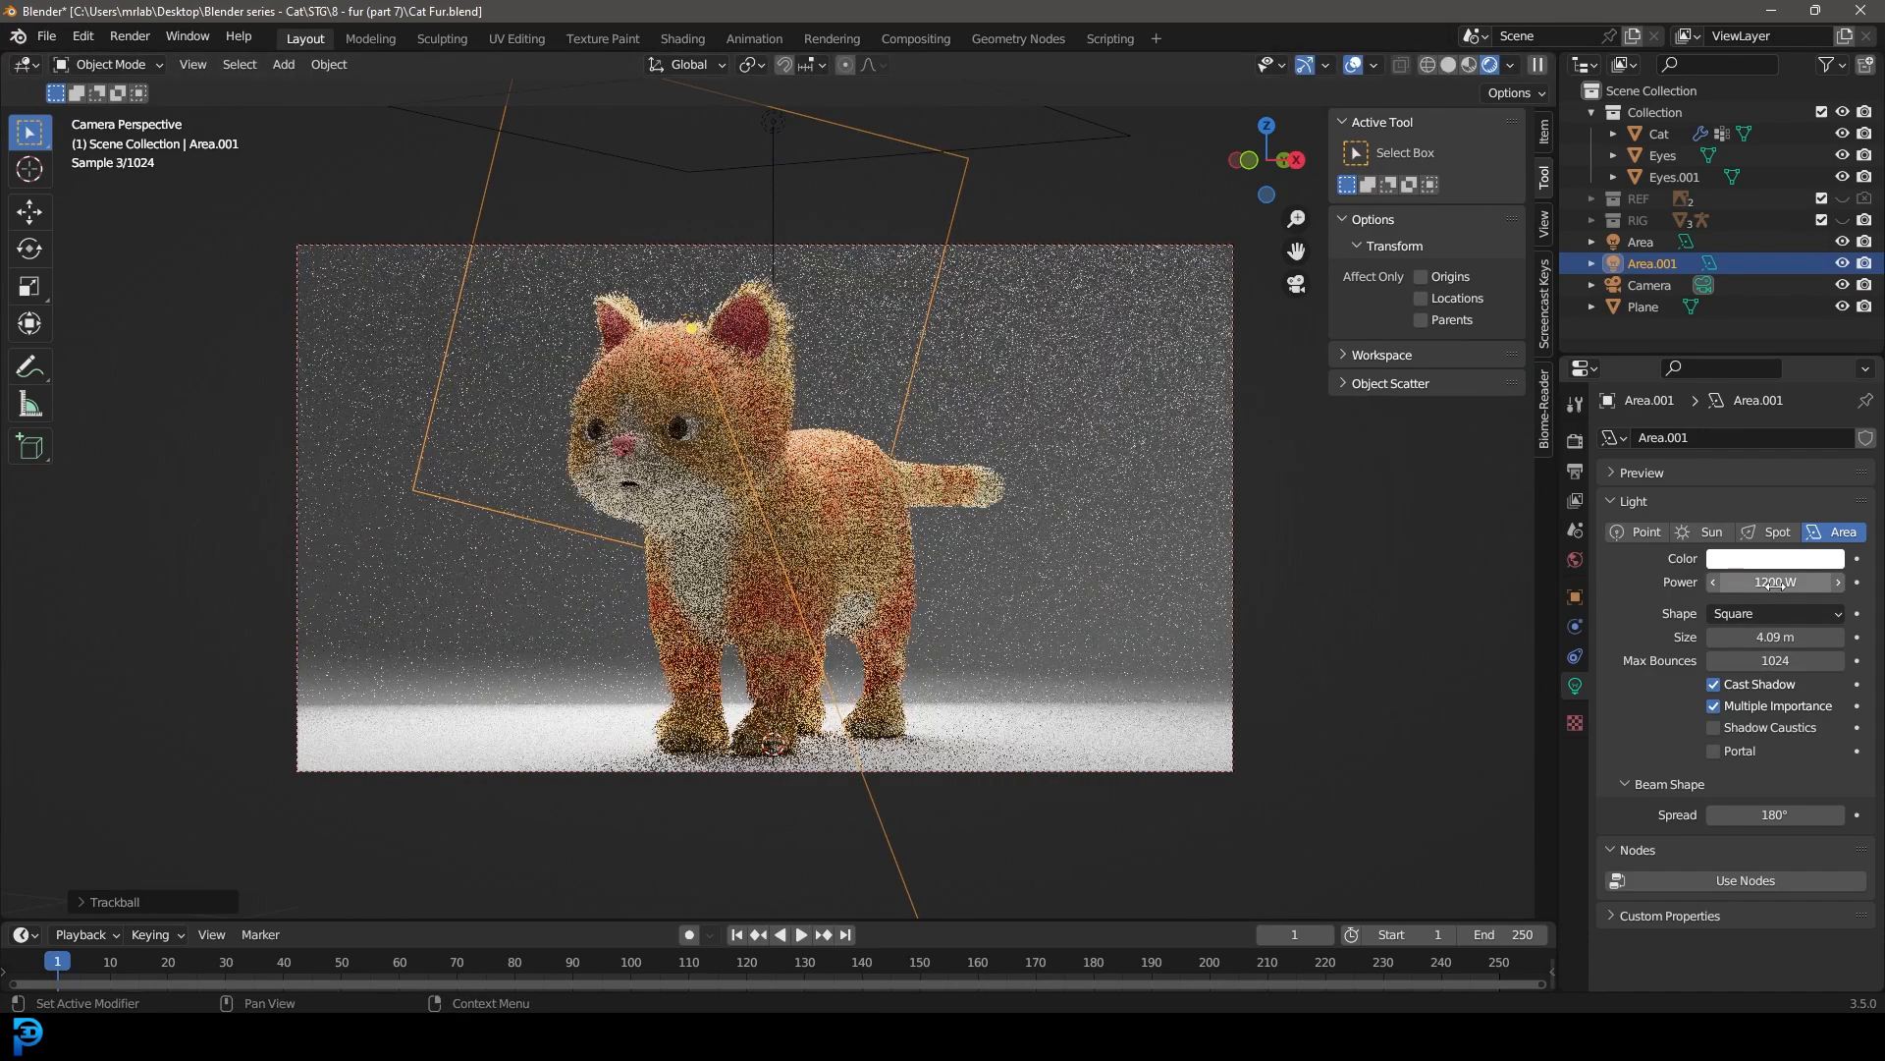
key(r)
key(r)
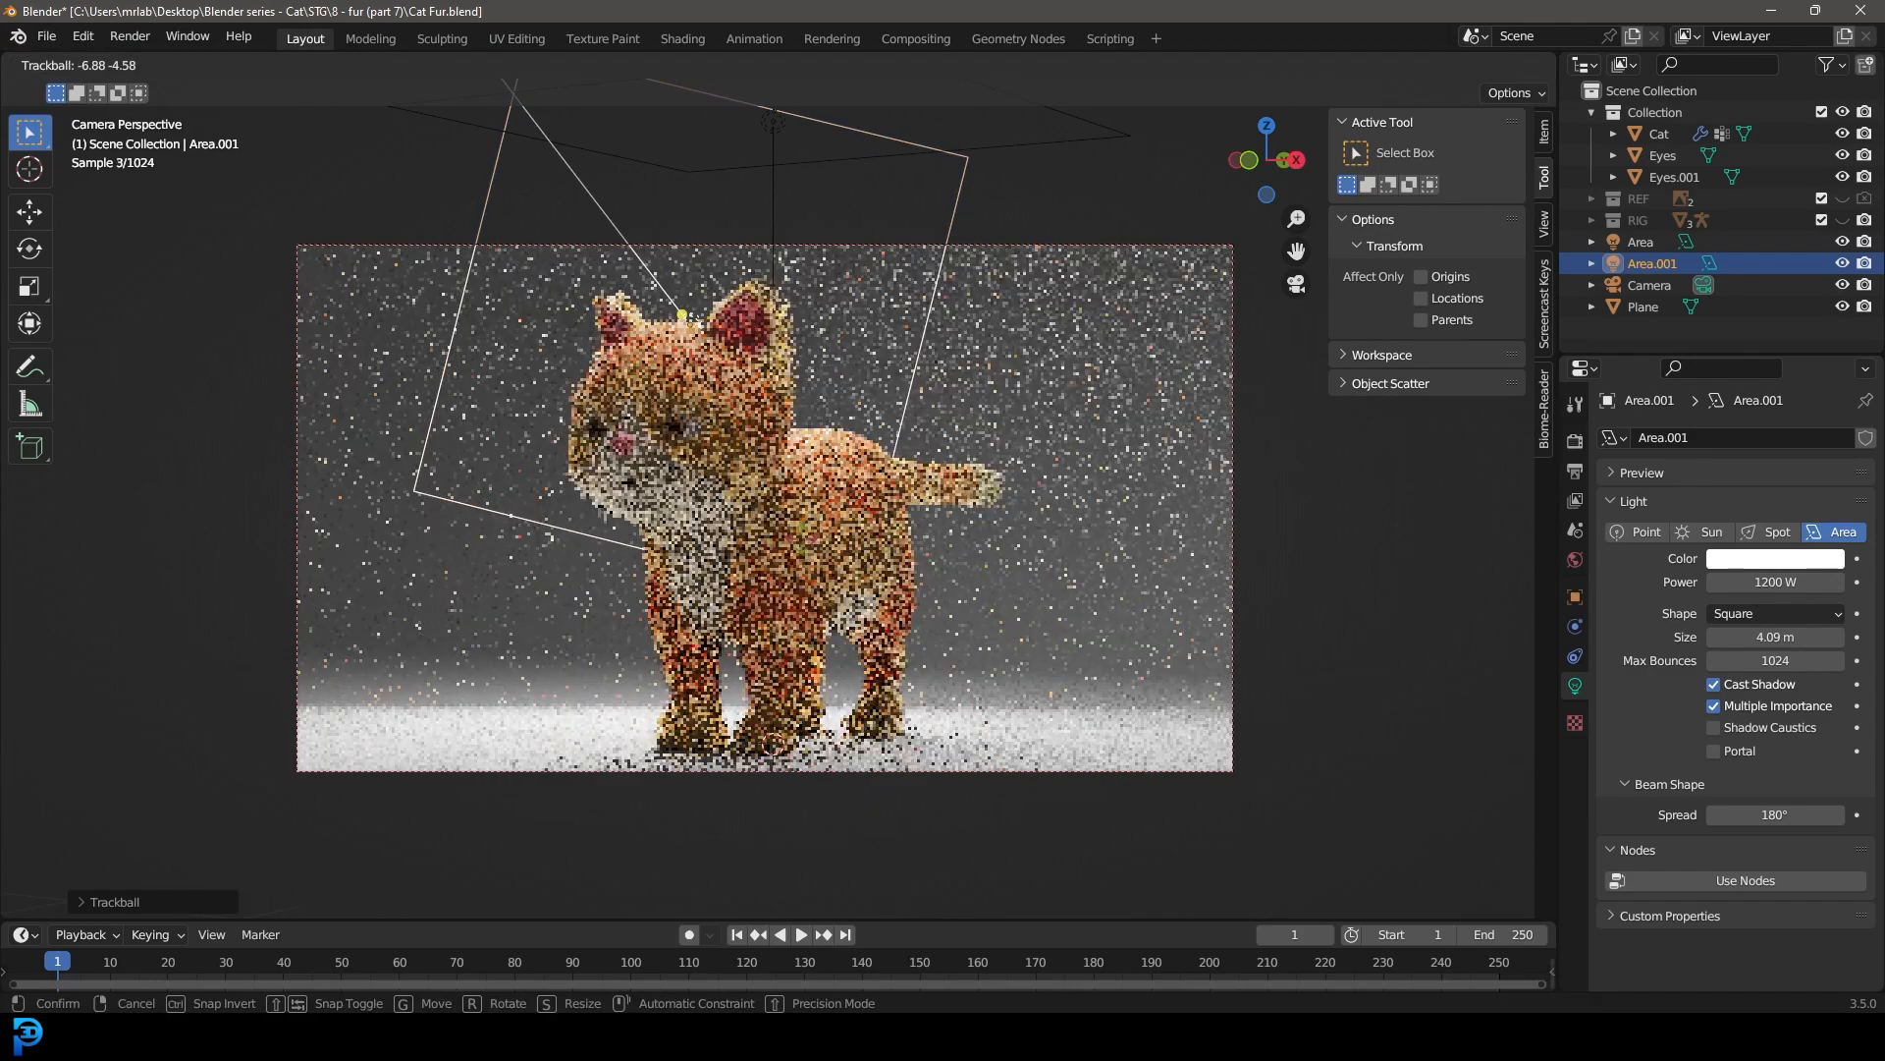
click(862, 531)
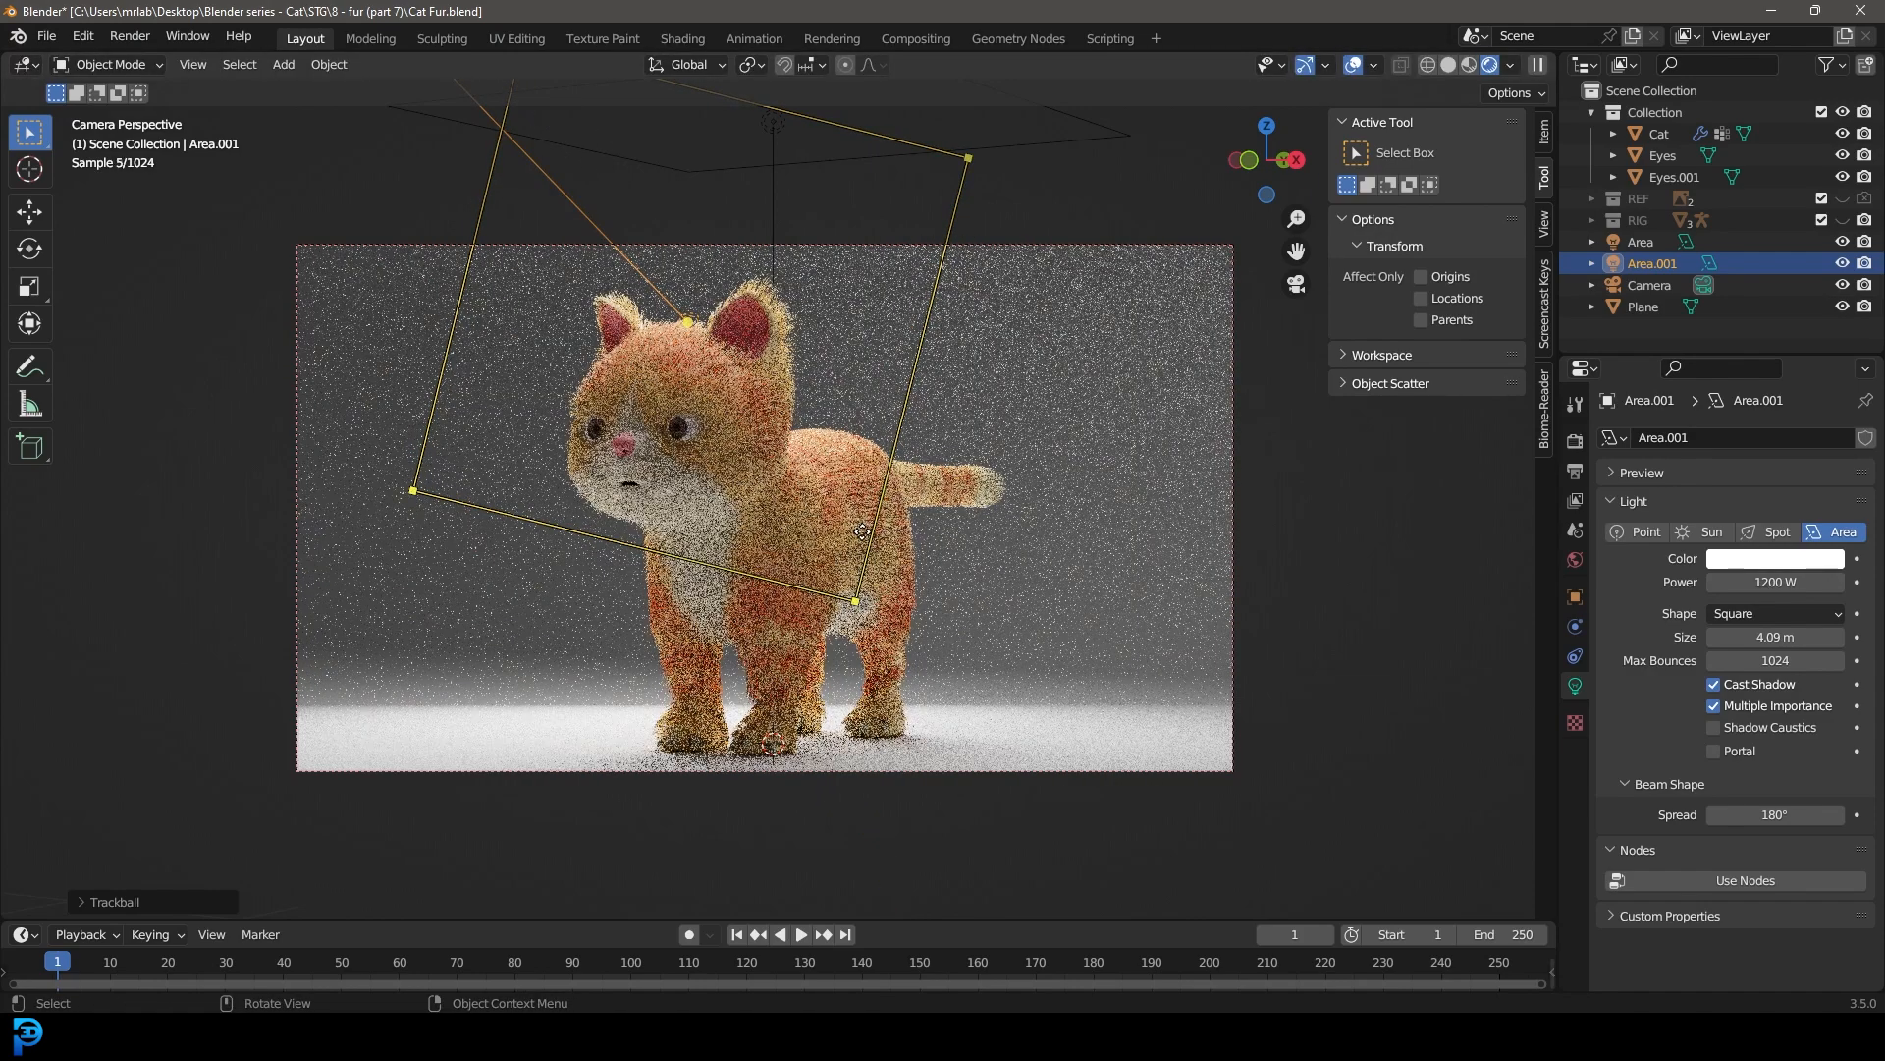
Step: In solid shading, duplicate the overhead area light to the cat's other side and rotate the copy to face the cat
key(z)
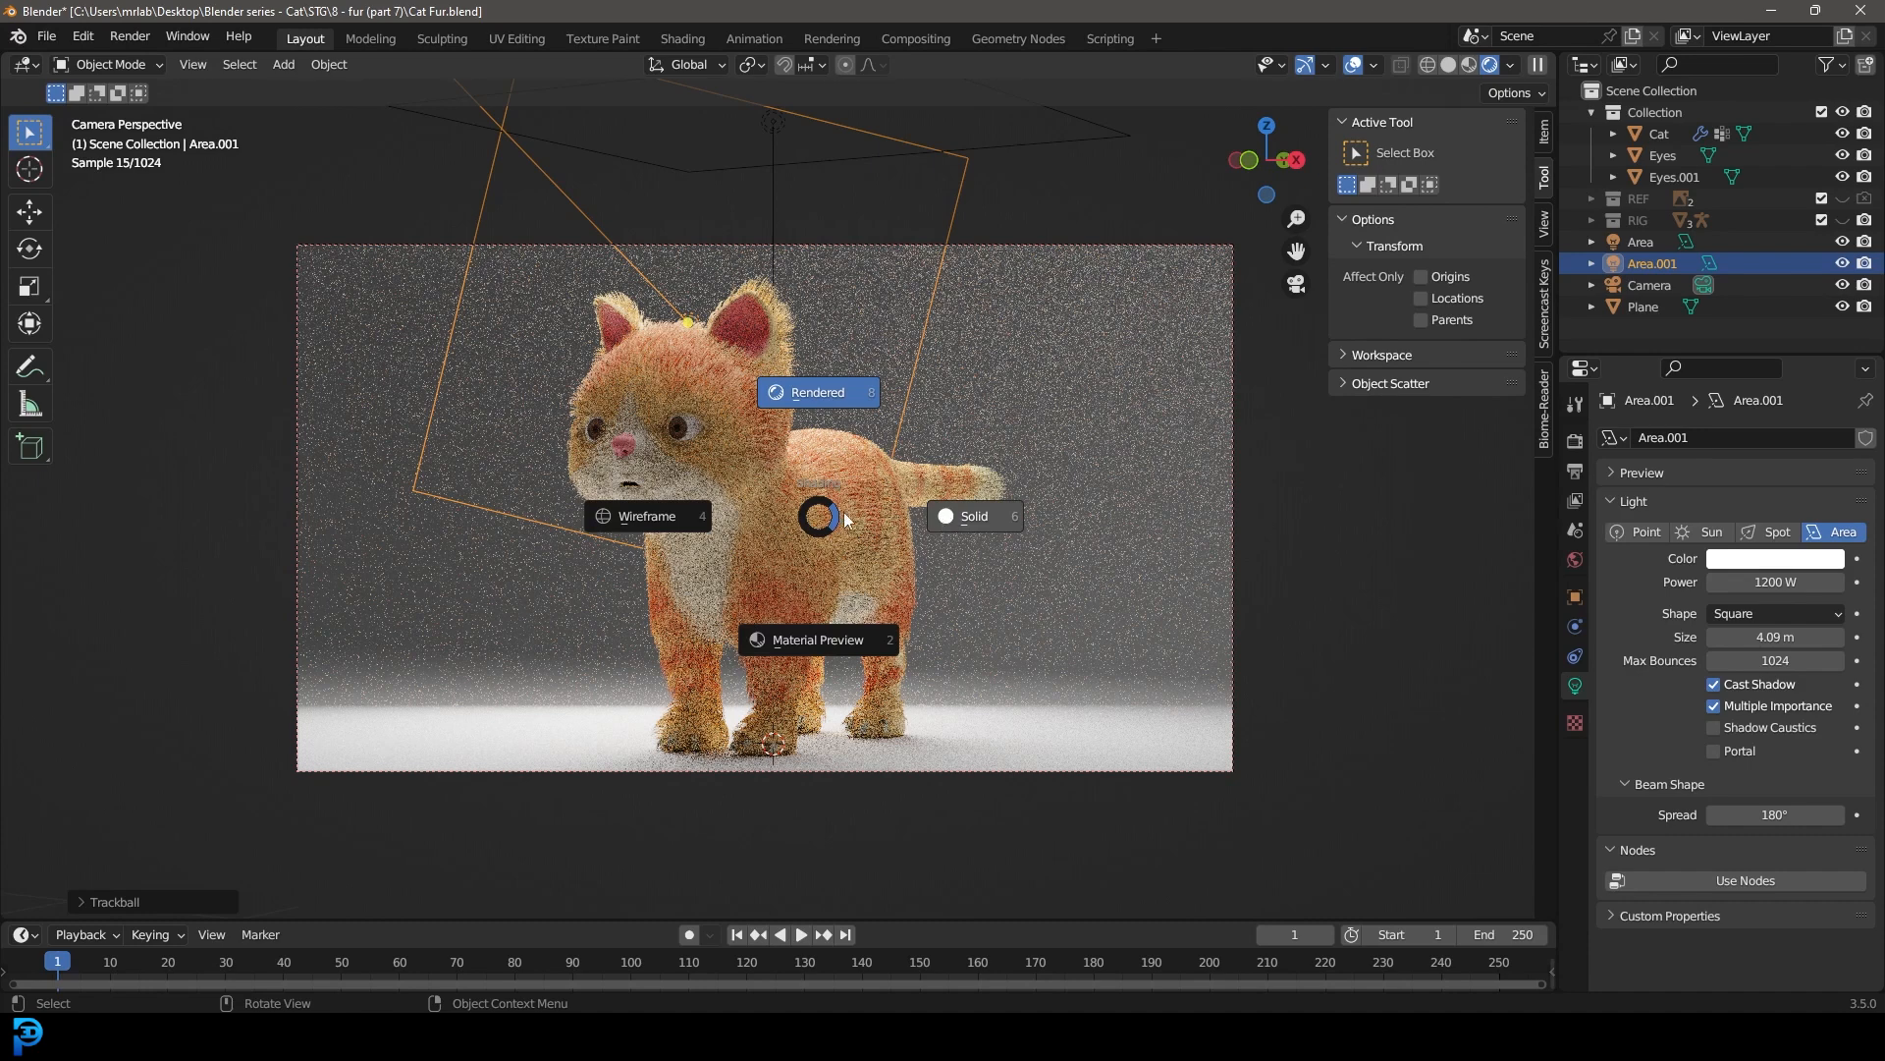
click(962, 514)
middle_drag(1058, 511, 952, 617)
scroll(952, 617, up, 1)
click(782, 300)
middle_drag(787, 453, 845, 432)
key(shift+d)
click(1222, 526)
key(r)
click(905, 601)
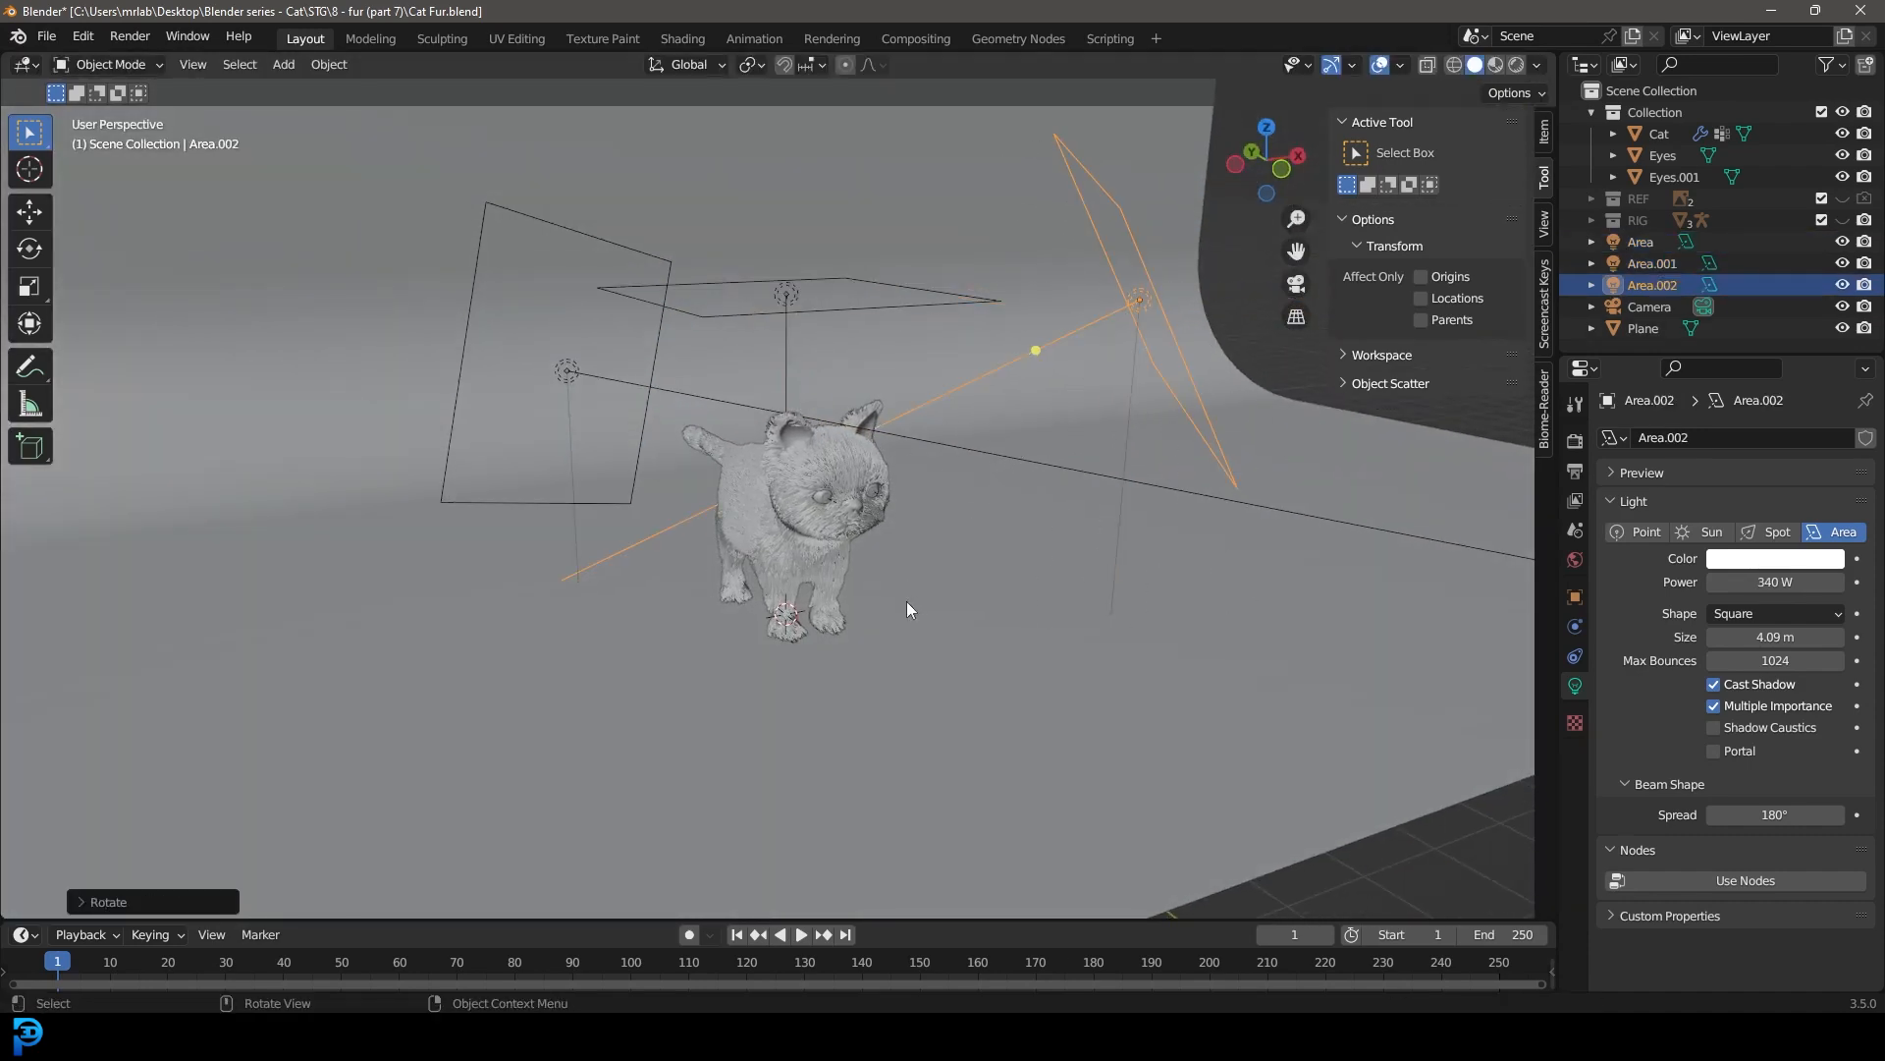
Step: Reposition the third area light from top view and preview the lit cat through the camera in rendered shading
key(KP_7)
key(g)
click(1025, 667)
key(KP_0)
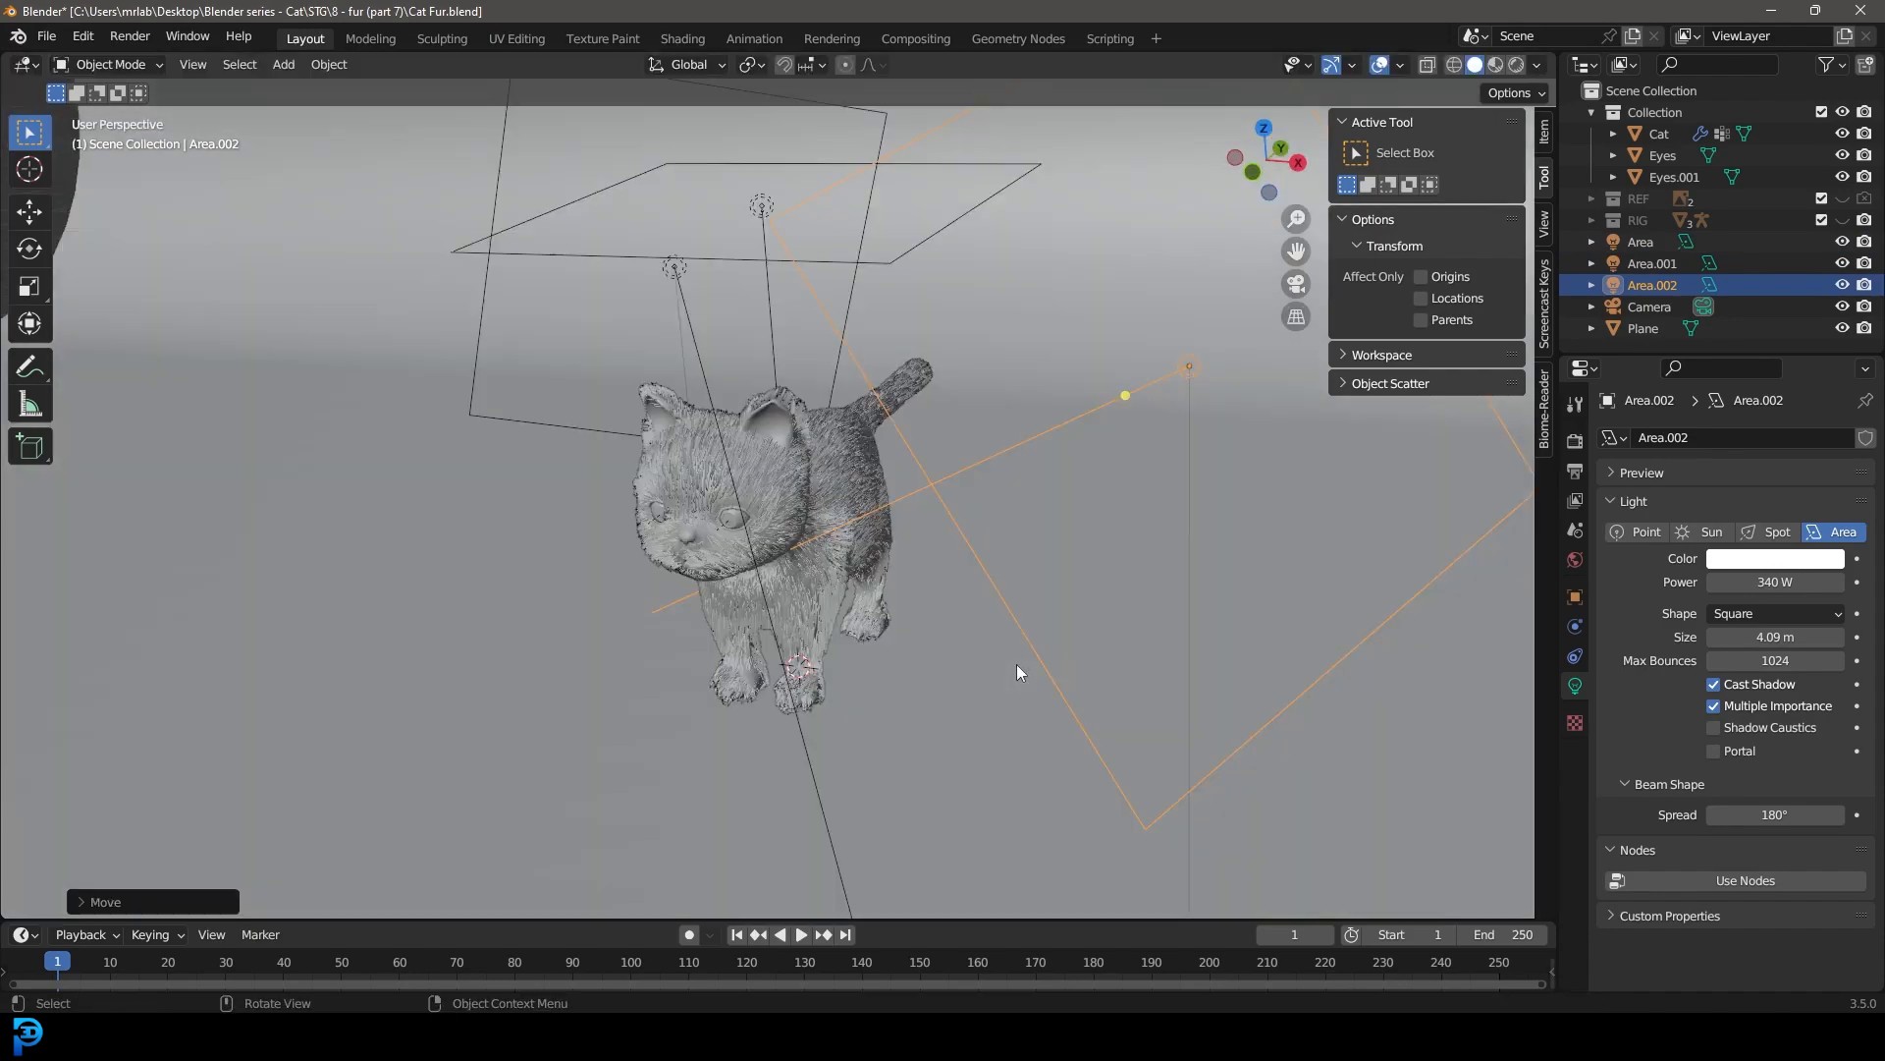
key(z)
click(815, 700)
key(Home)
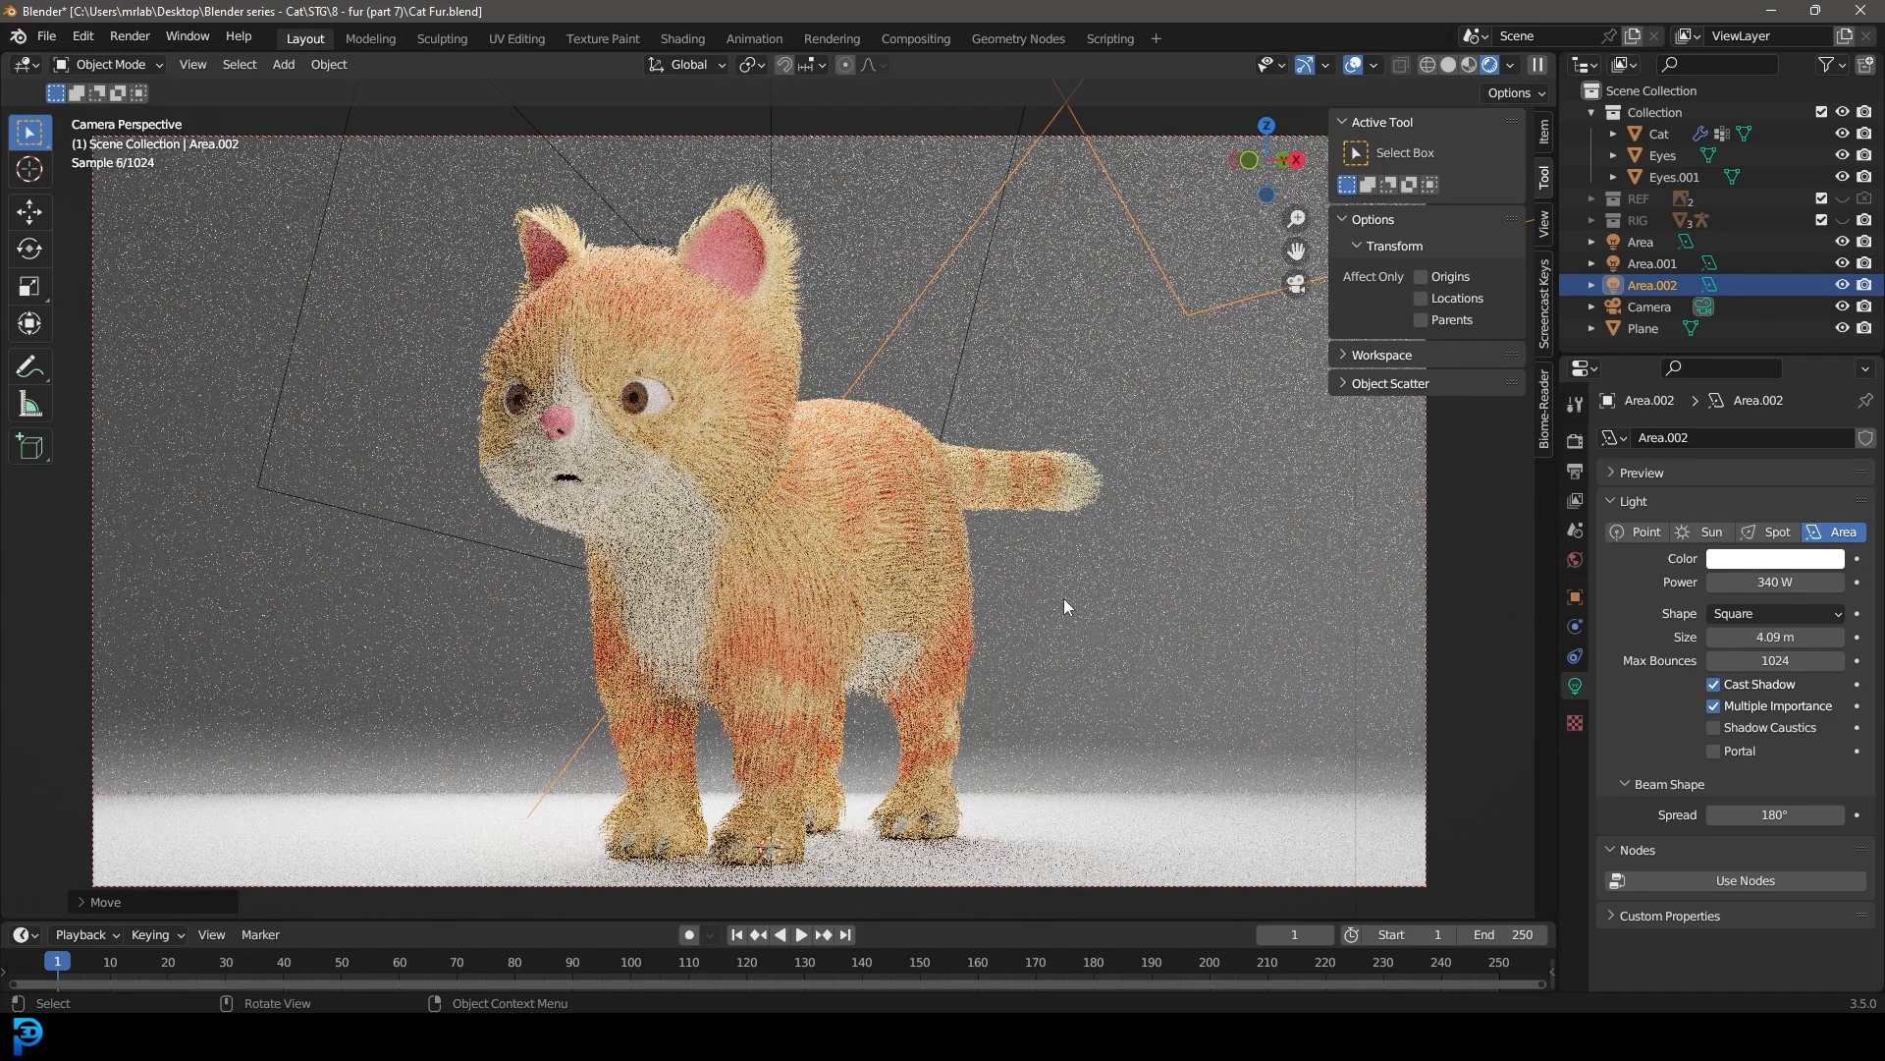
Step: Limit the render to a region tightly framing the cat in the camera view and save the file
shift+middle_drag(1015, 609, 1039, 586)
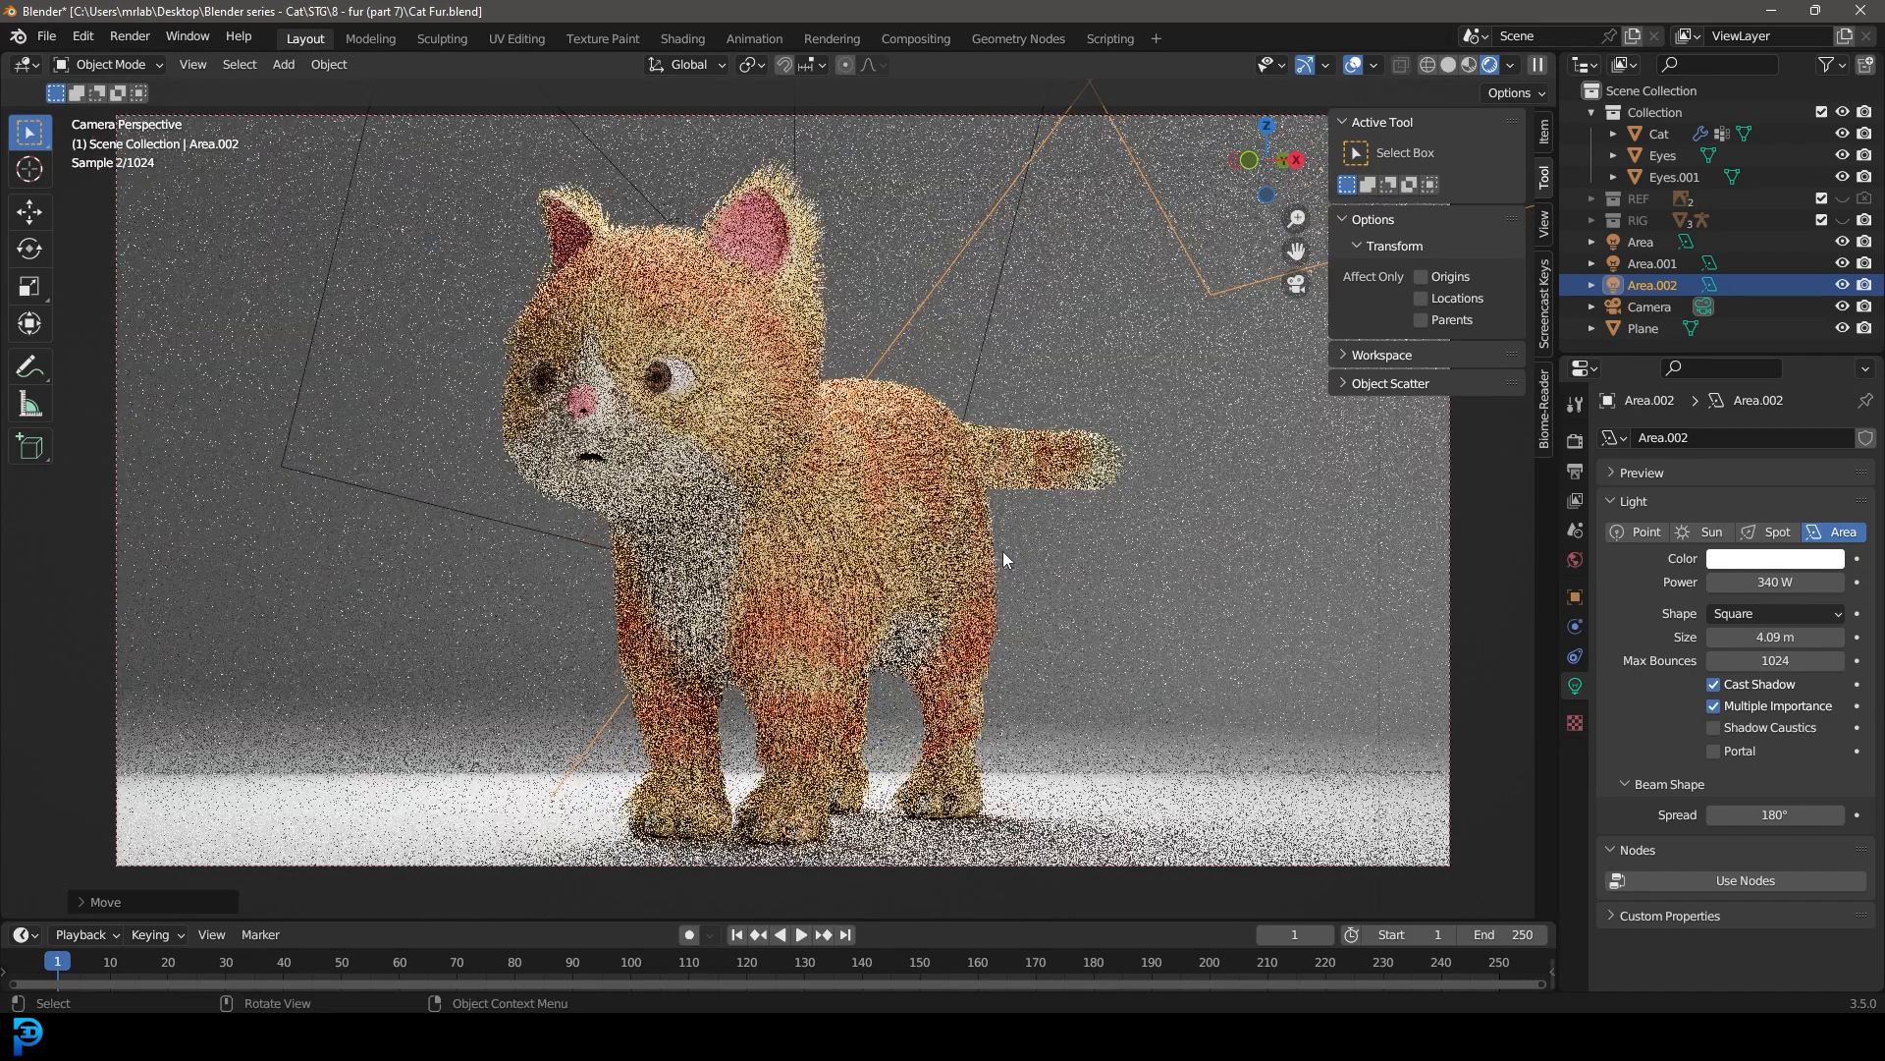
key(ctrl+b)
drag(429, 815, 1156, 102)
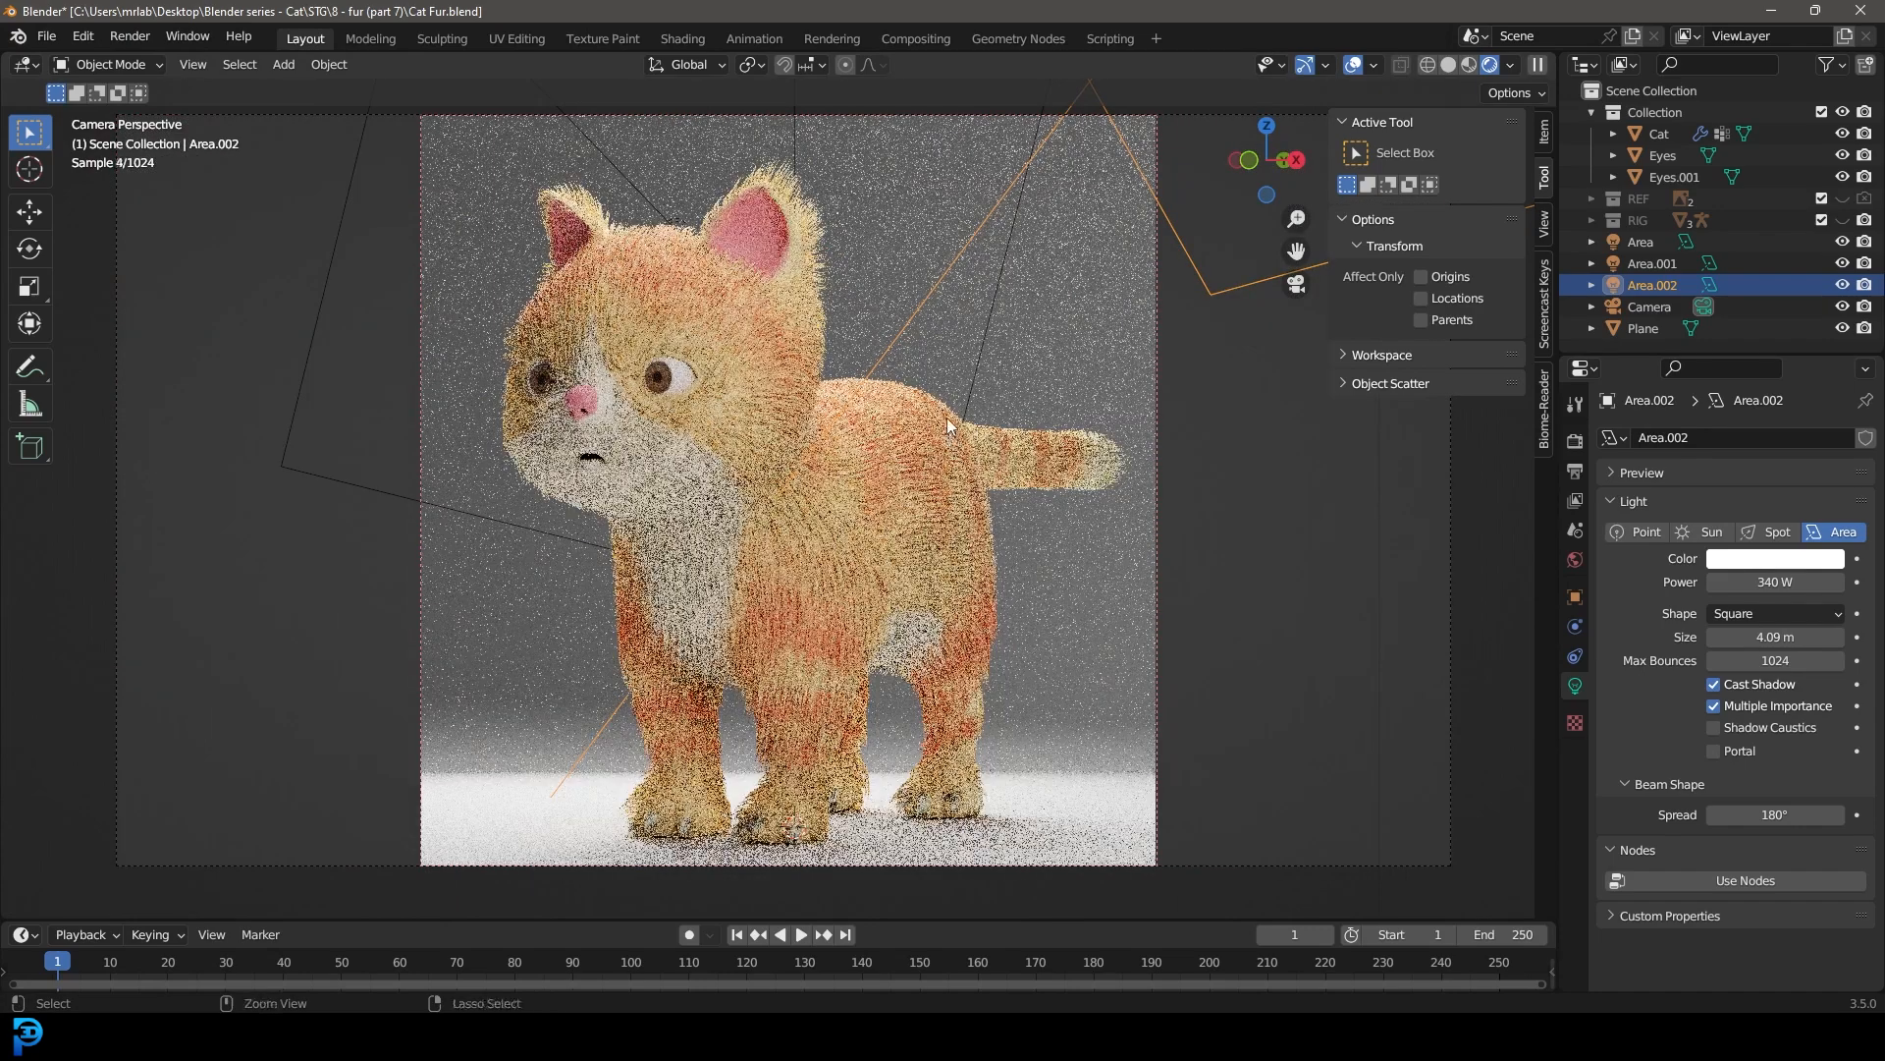
key(ctrl+s)
Step: Select the cat in solid shading, examine its hair render, children and hair shape settings, and save the file
key(z)
click(1102, 416)
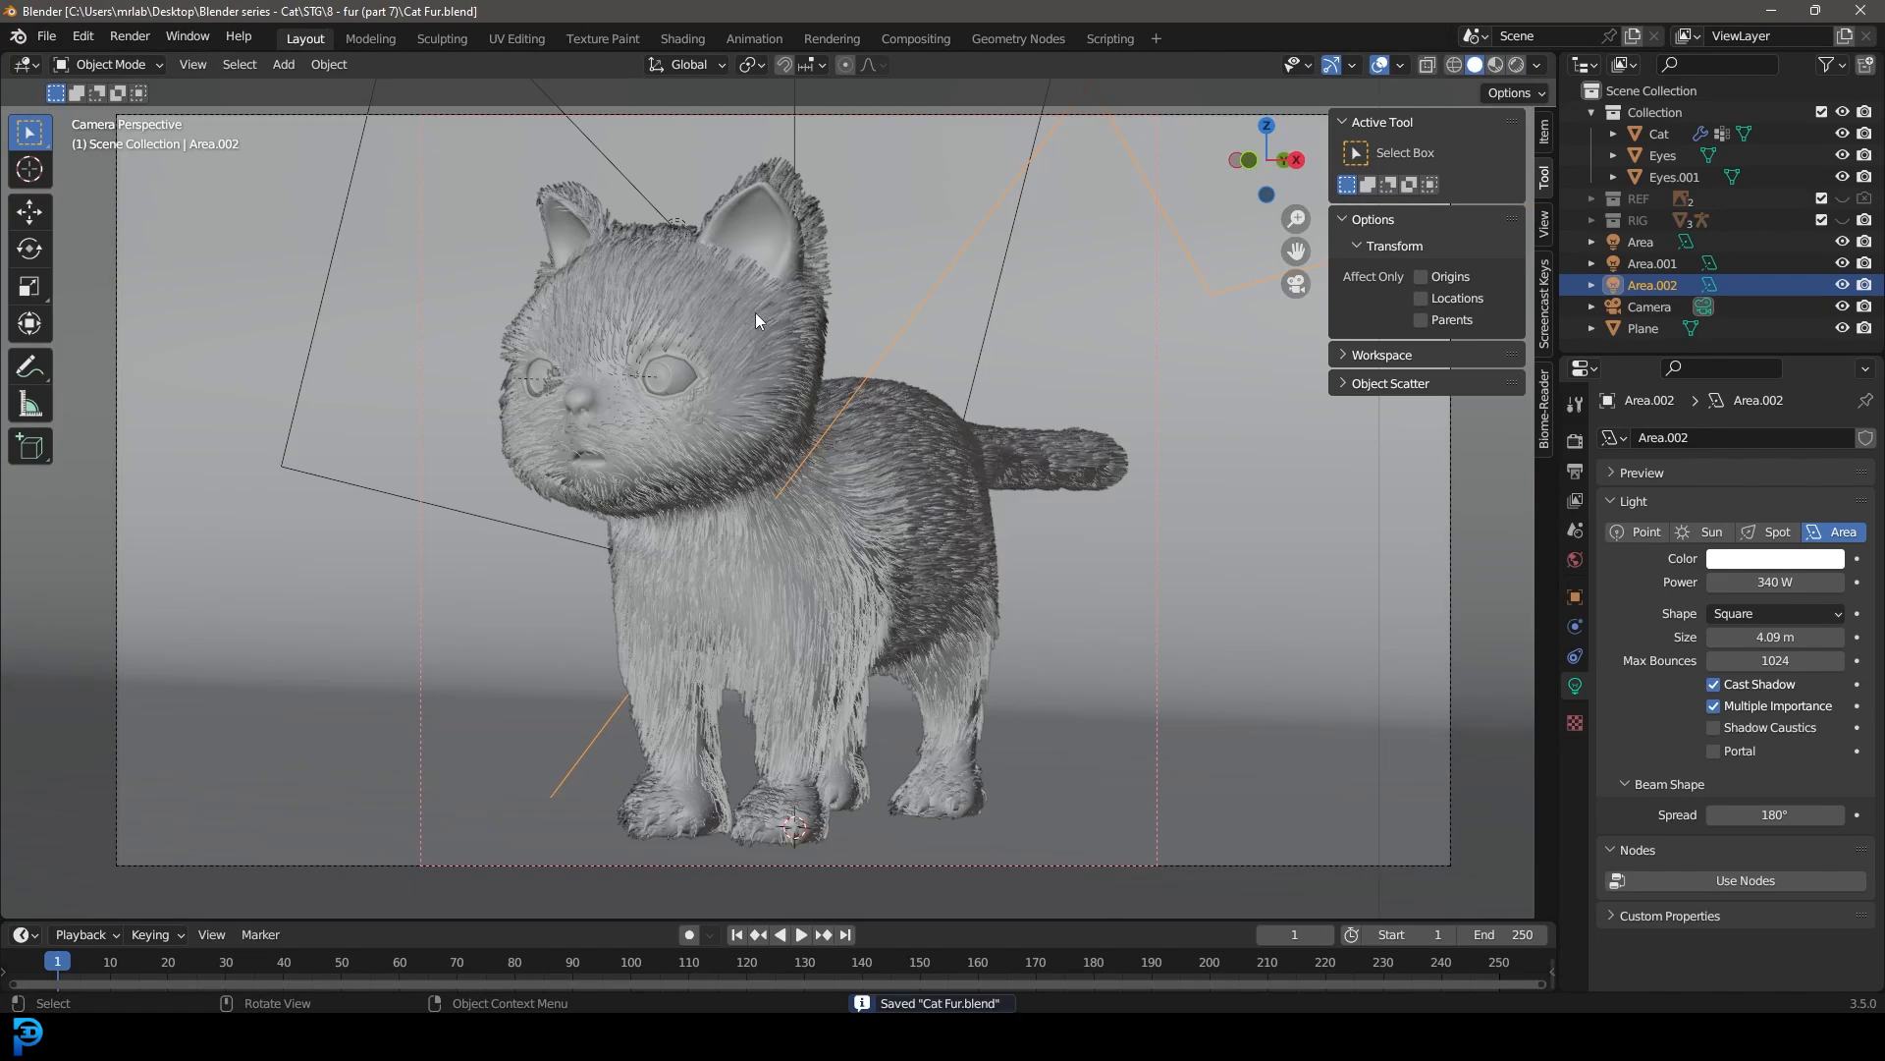
click(756, 313)
click(1575, 656)
scroll(1677, 710, down, 10)
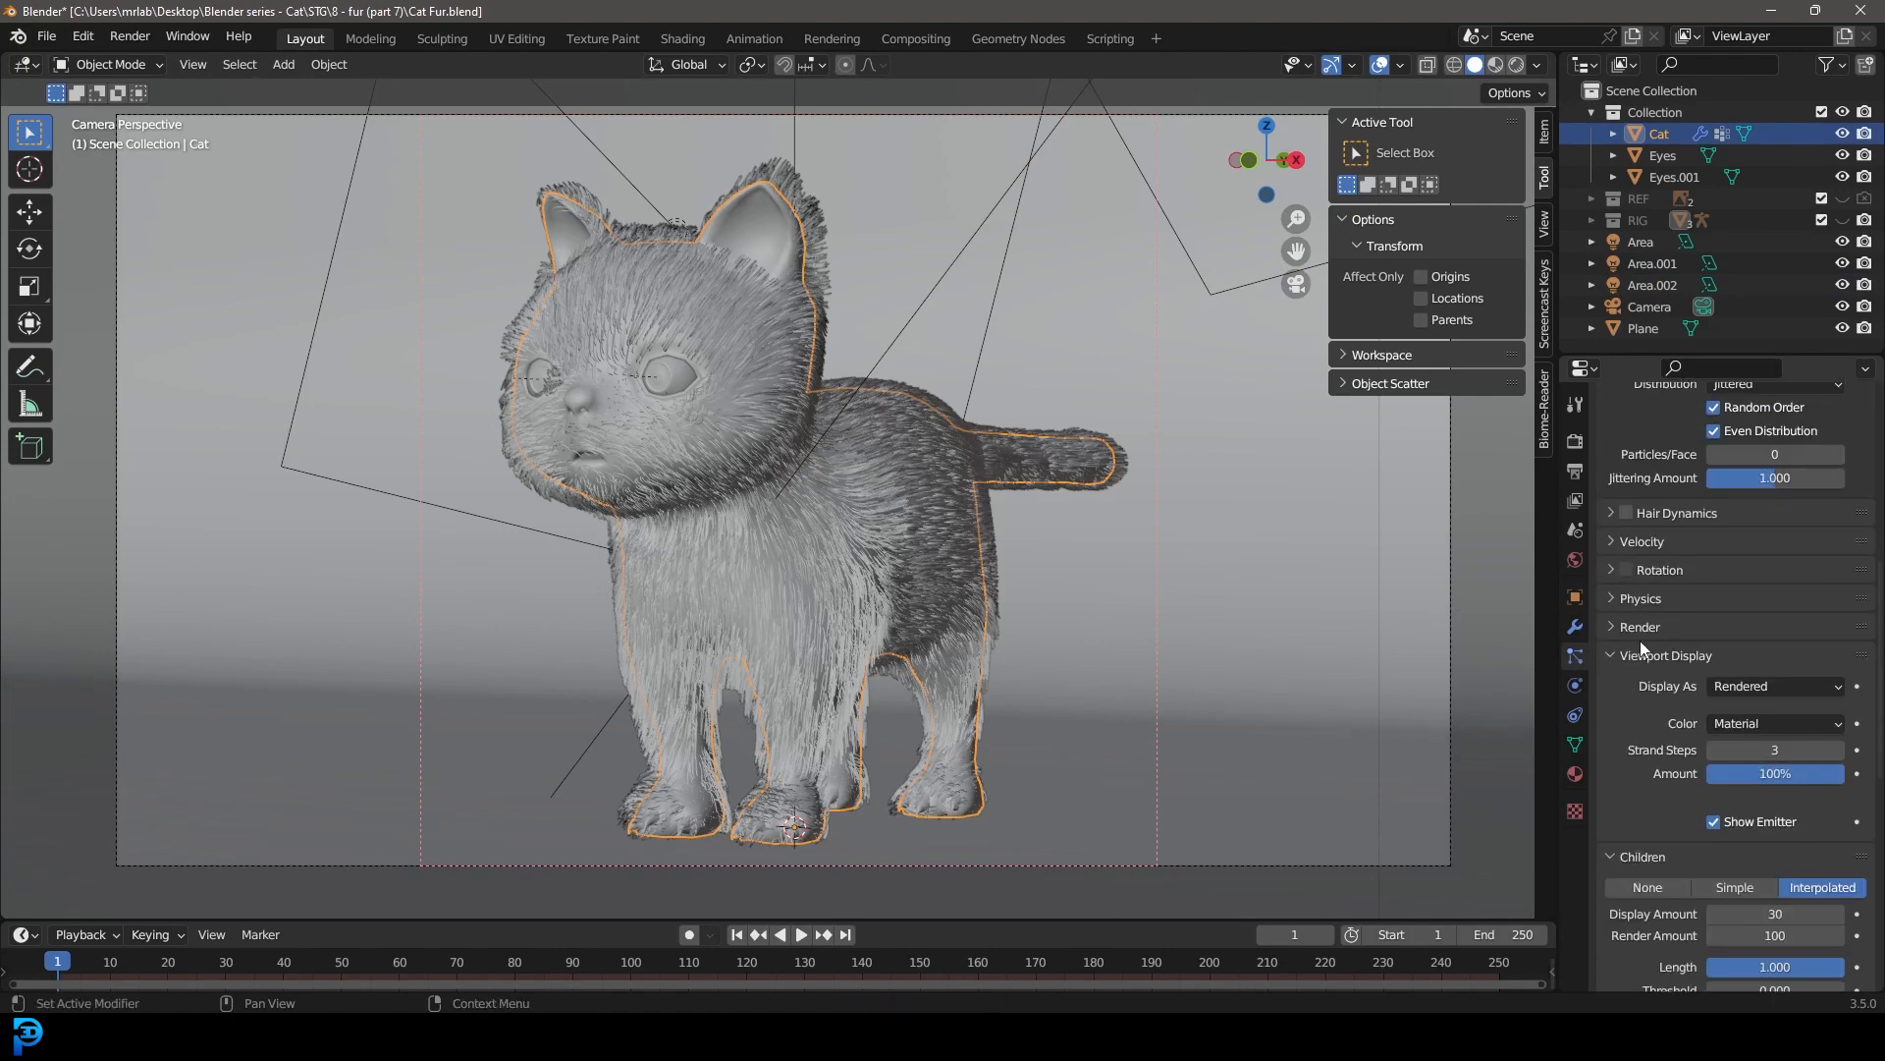
click(1640, 628)
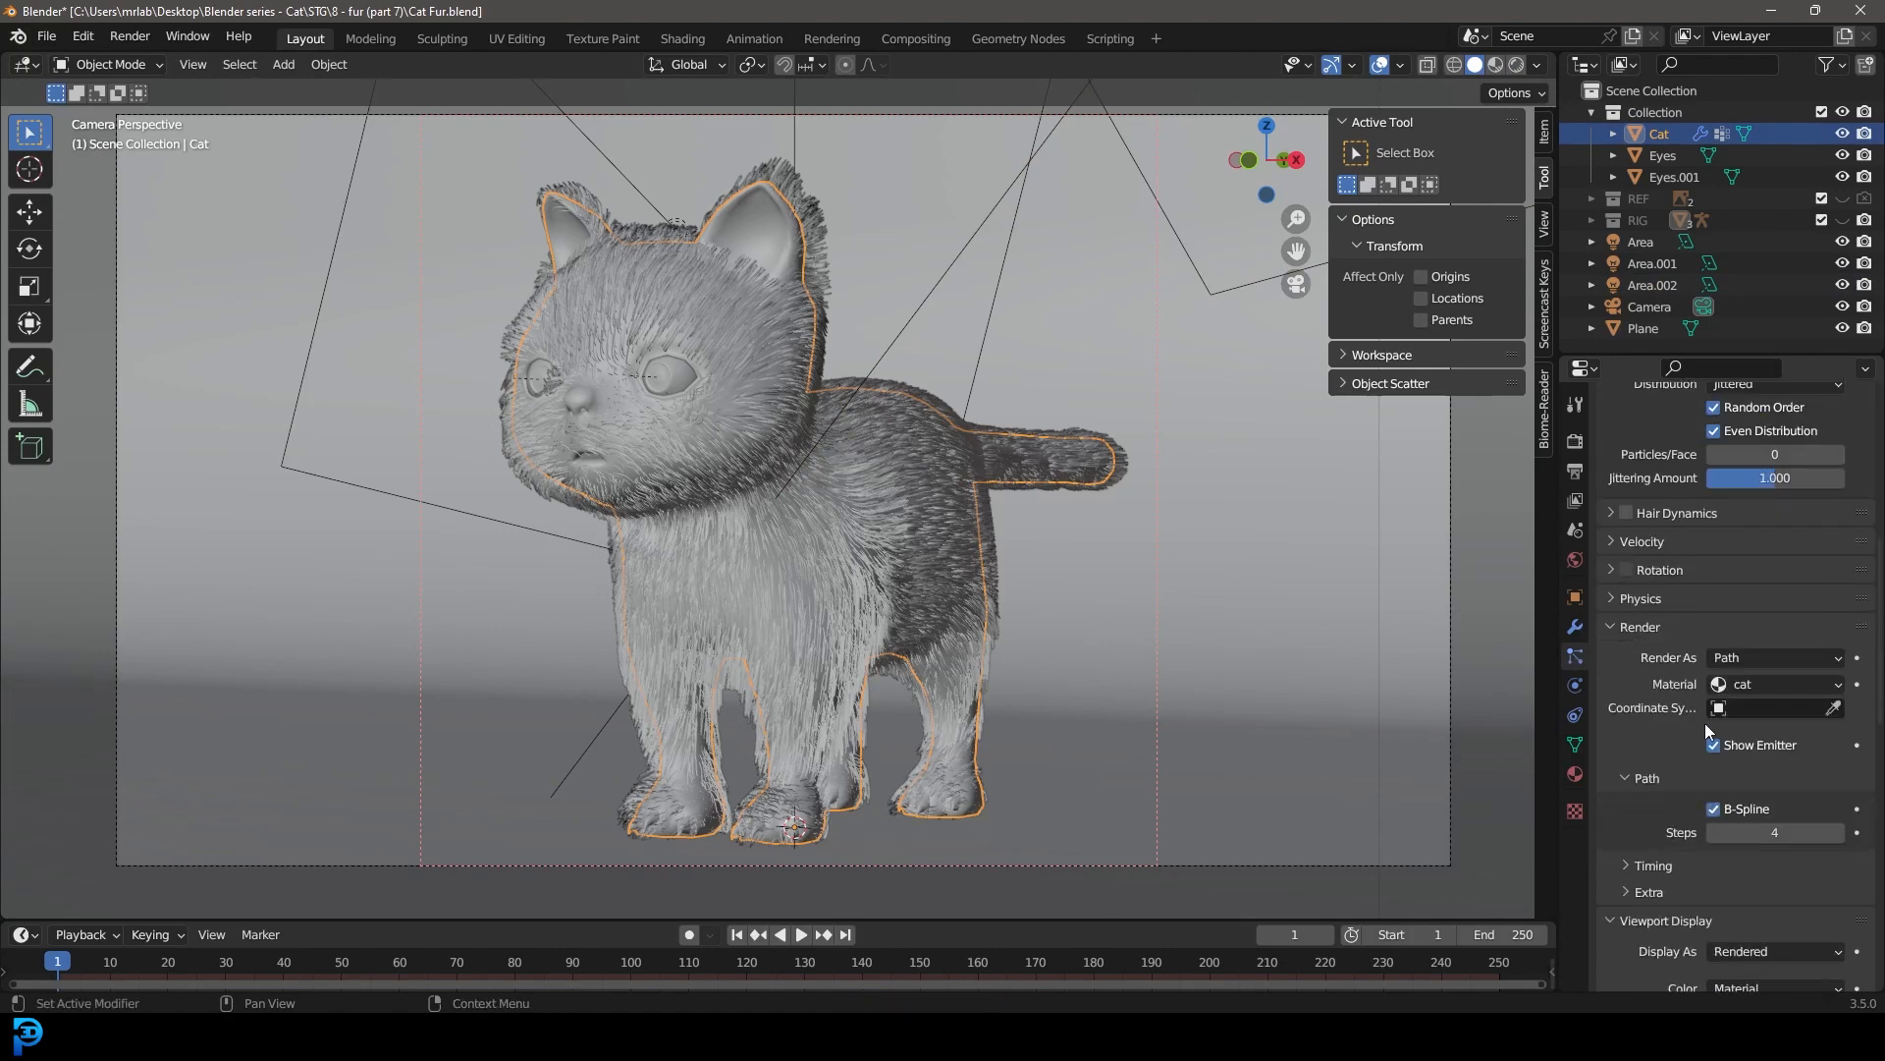
scroll(1699, 756, down, 10)
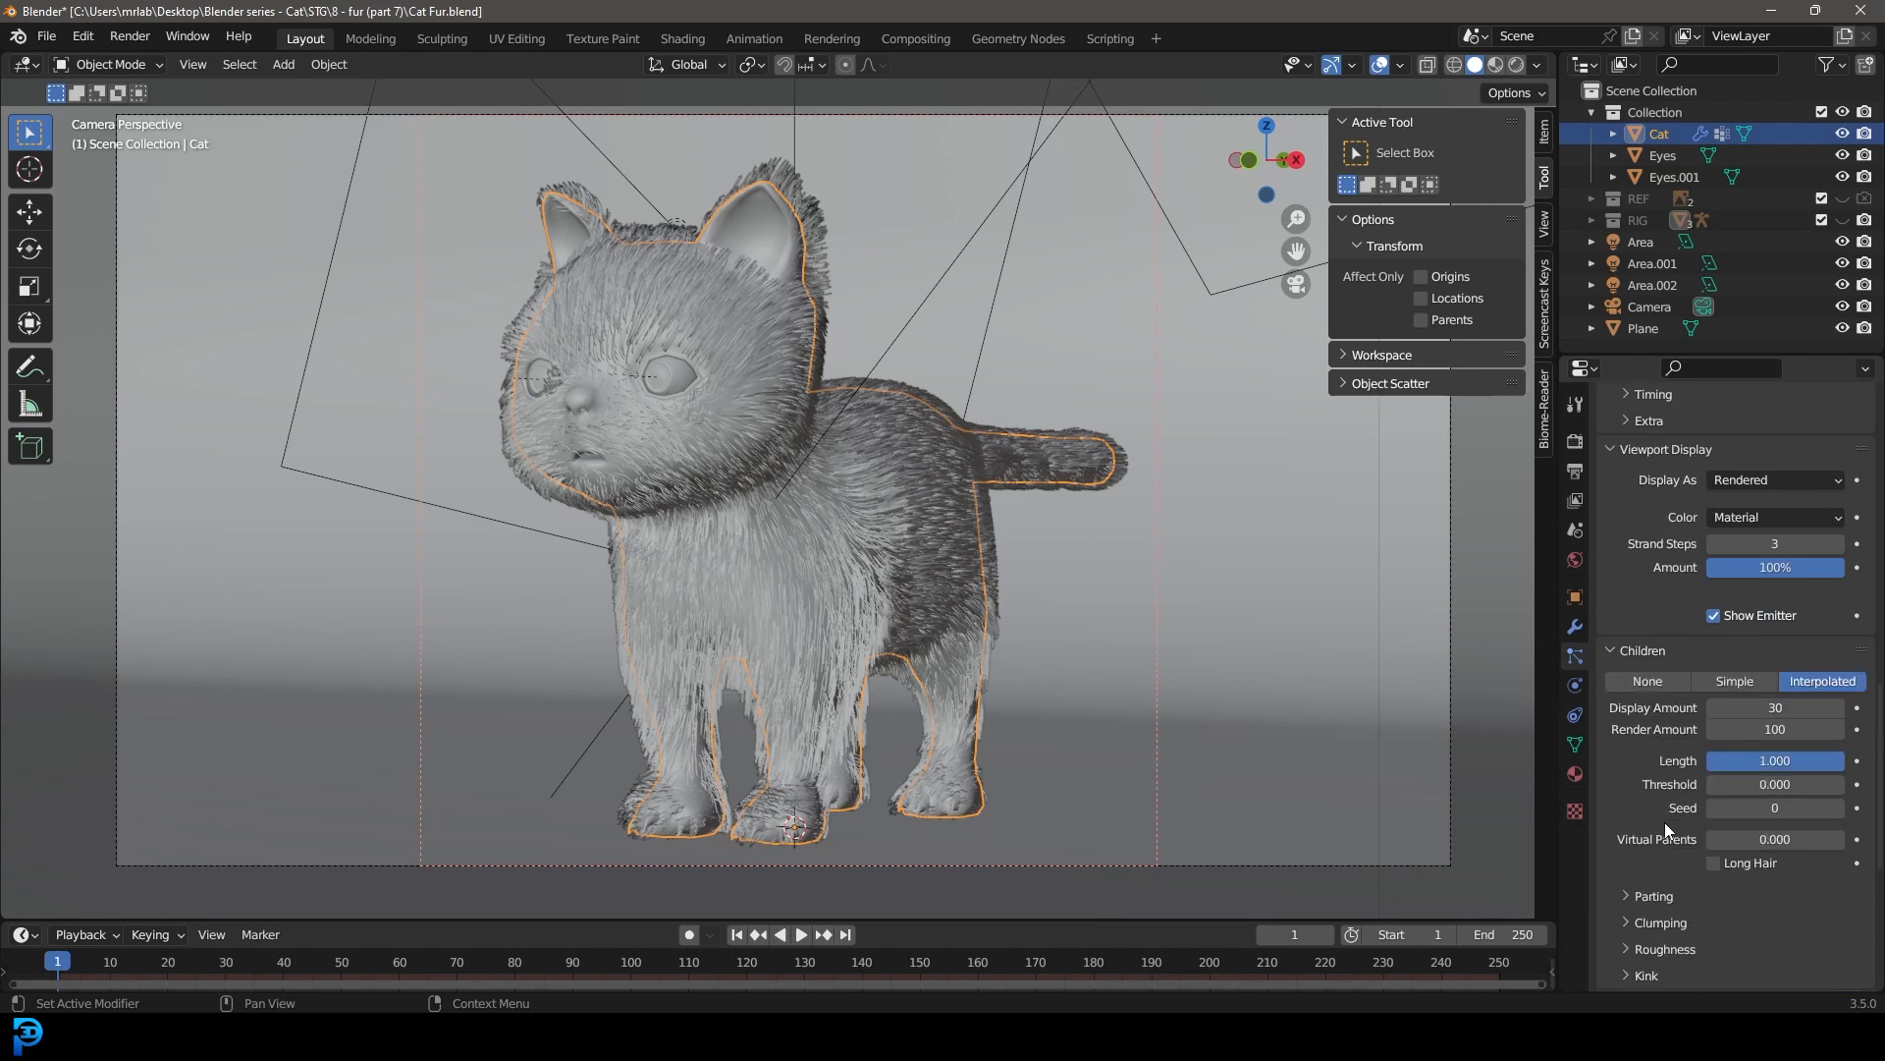
scroll(1665, 829, down, 5)
click(1634, 766)
scroll(1657, 799, down, 4)
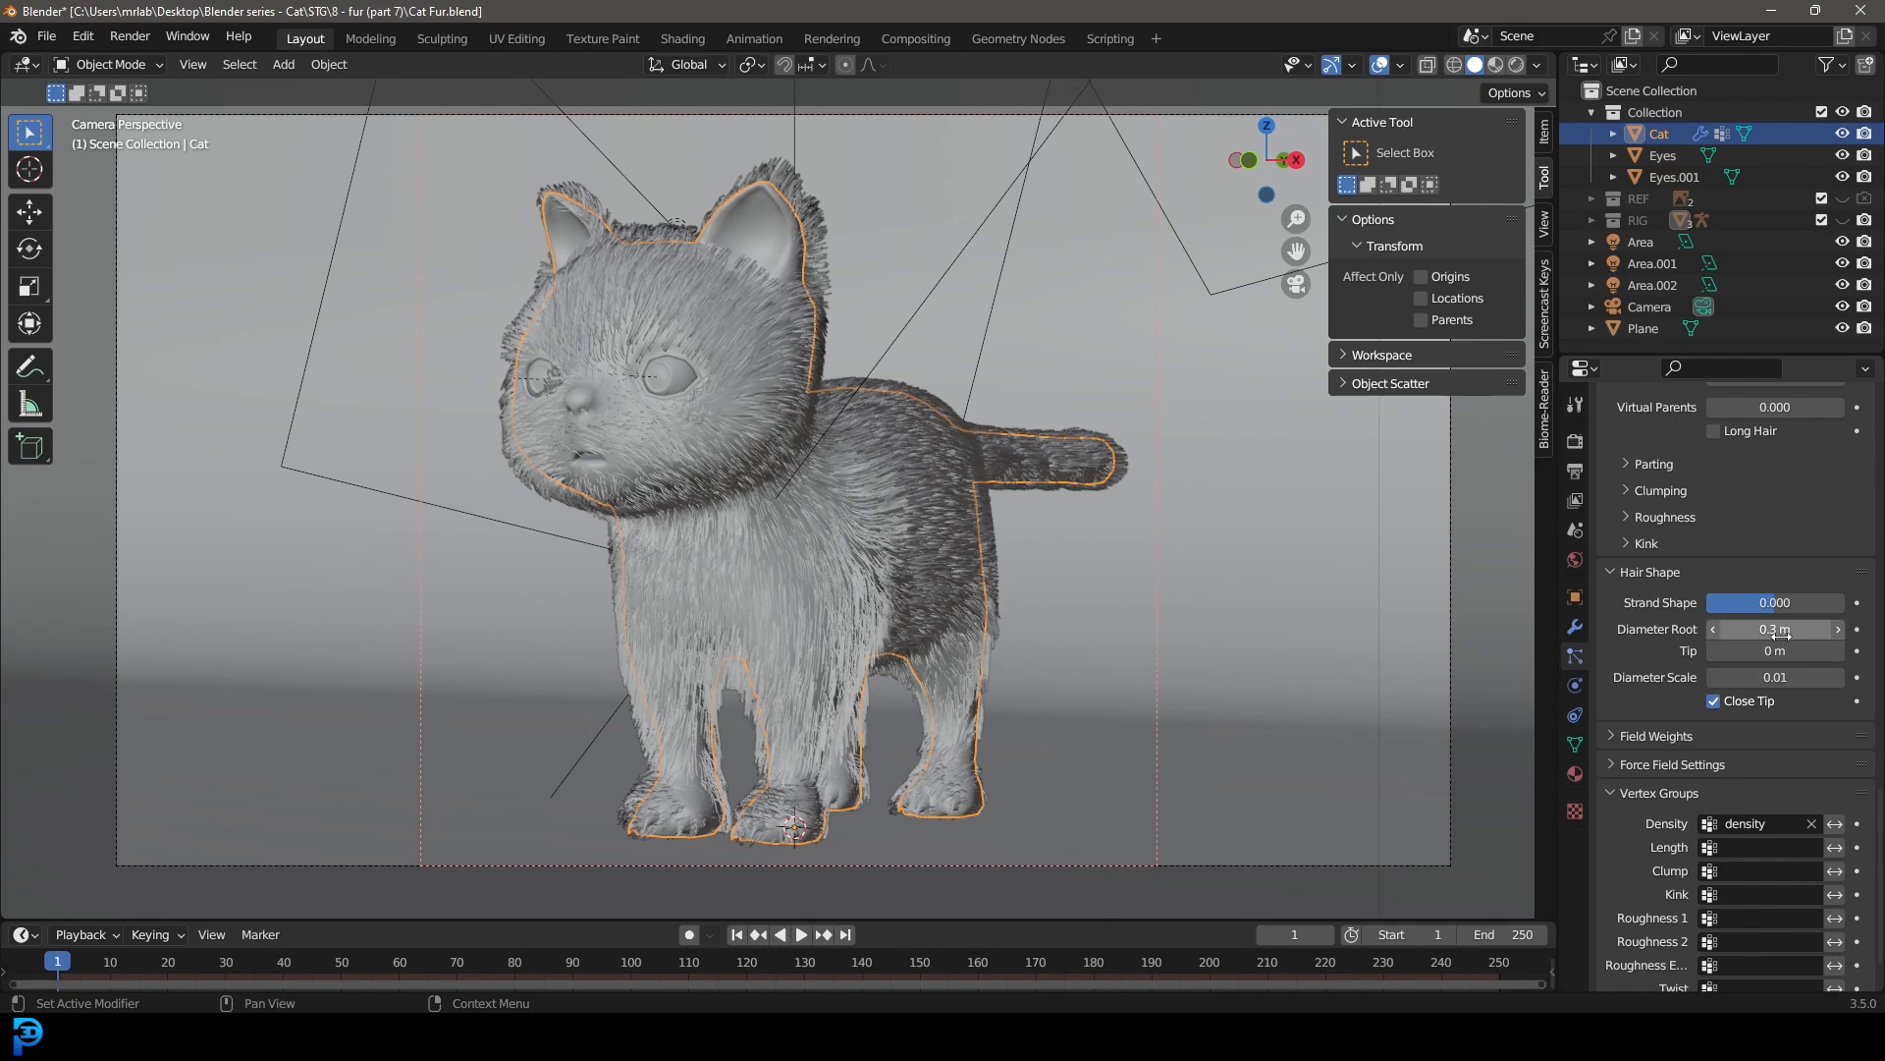
key(ctrl+s)
Step: Switch the cat to Particle Edit mode and comb the fur upward along the outer edge of the nearer ear
scroll(841, 340, up, 4)
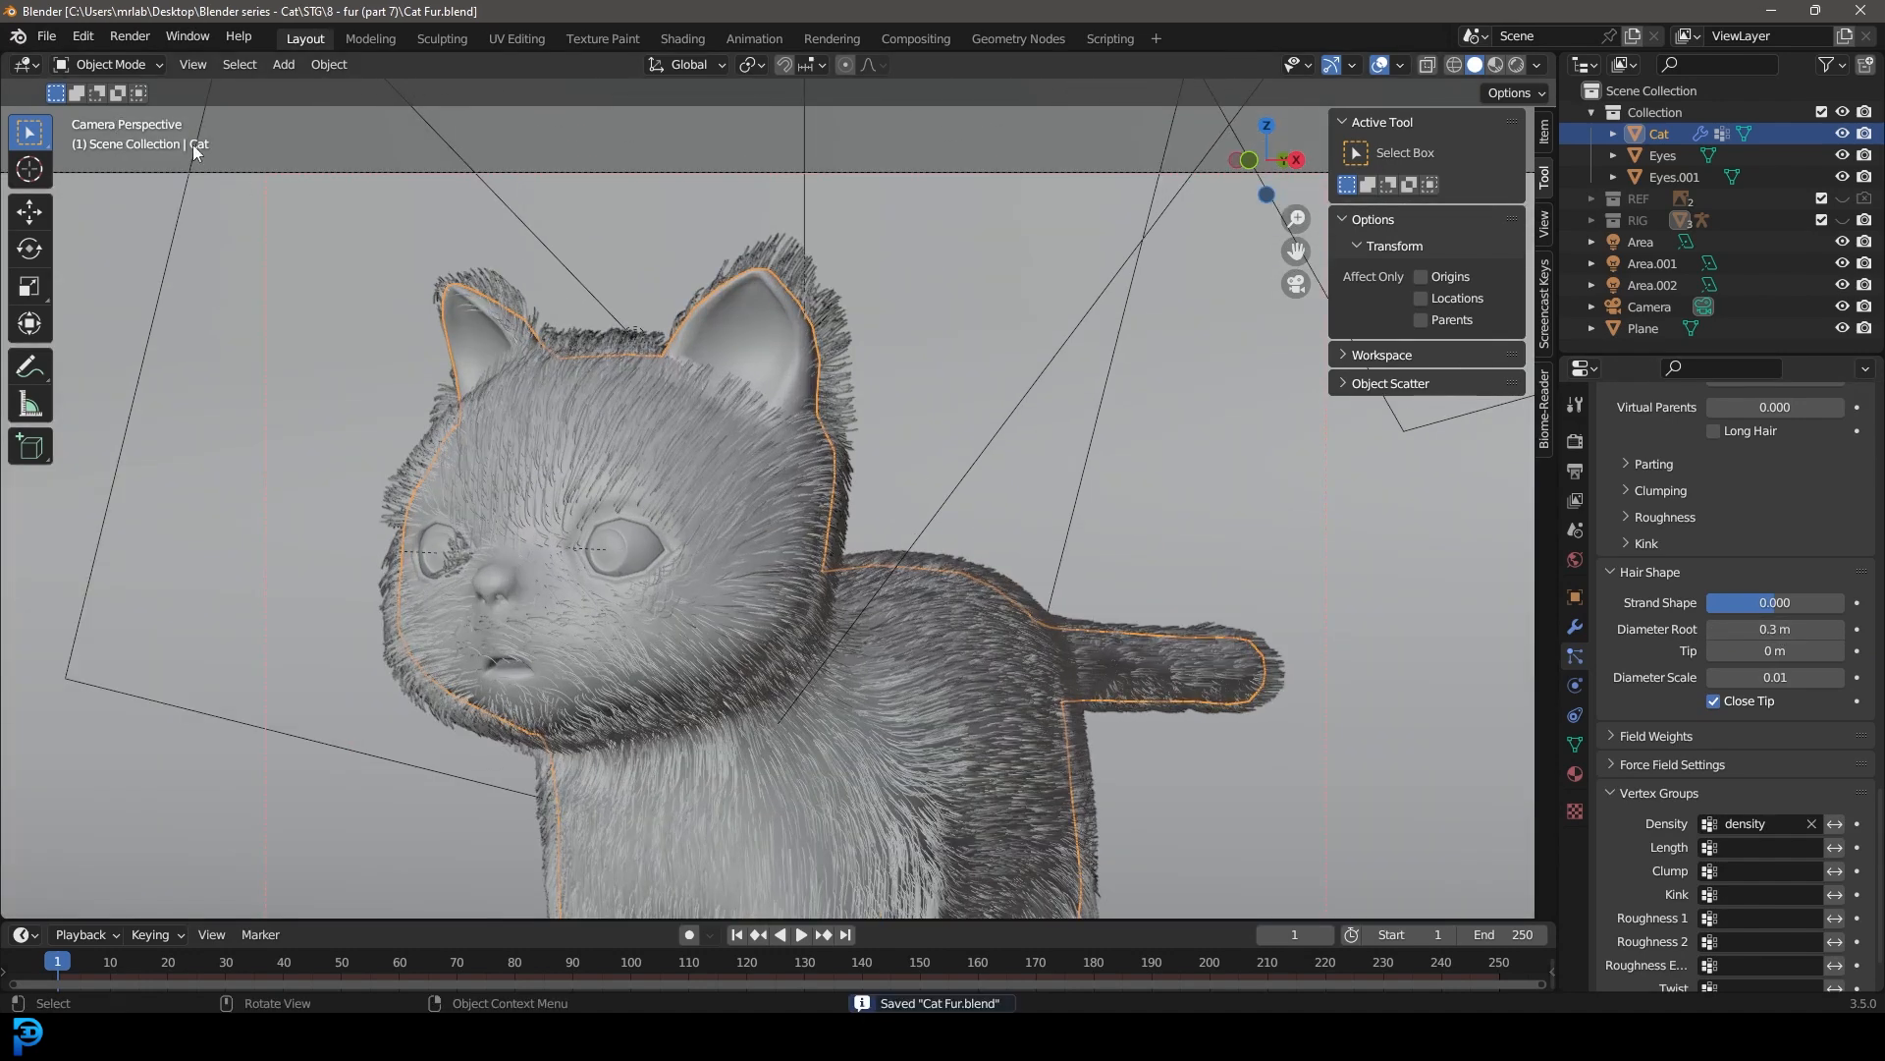
click(102, 65)
click(114, 230)
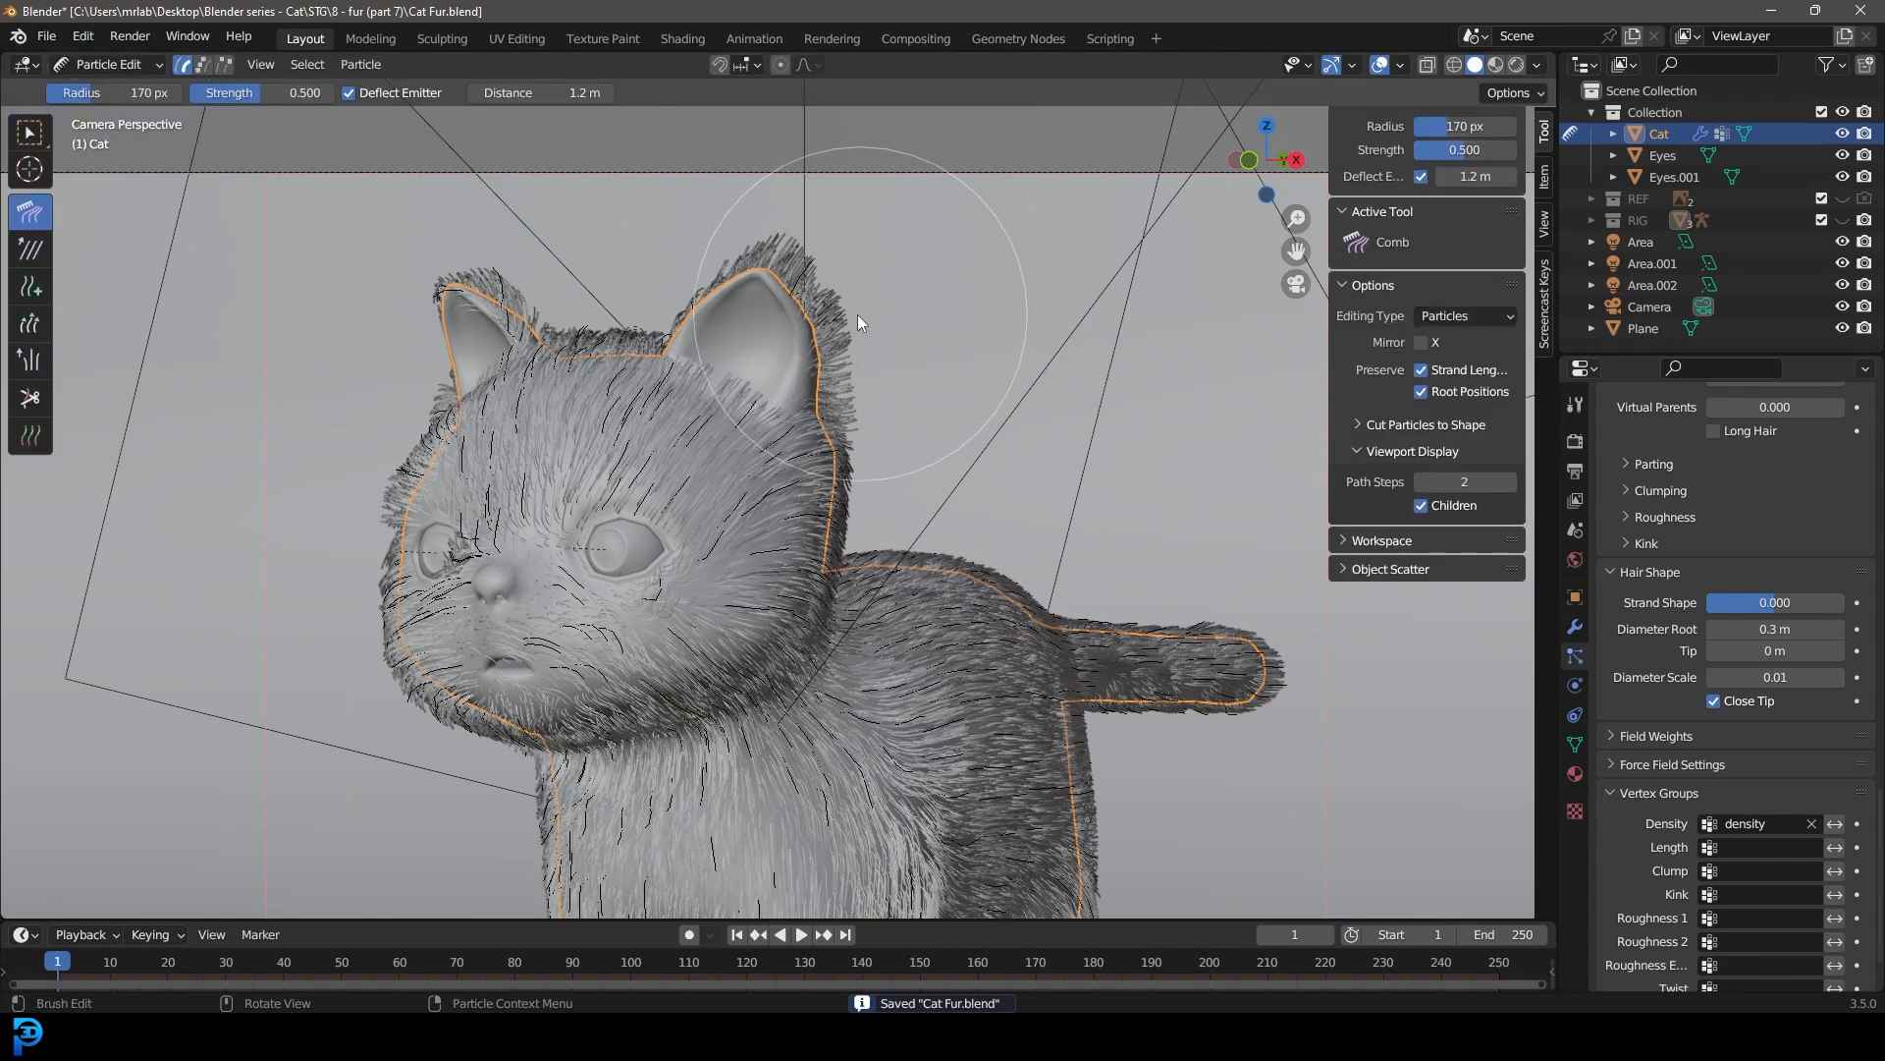
scroll(852, 353, up, 3)
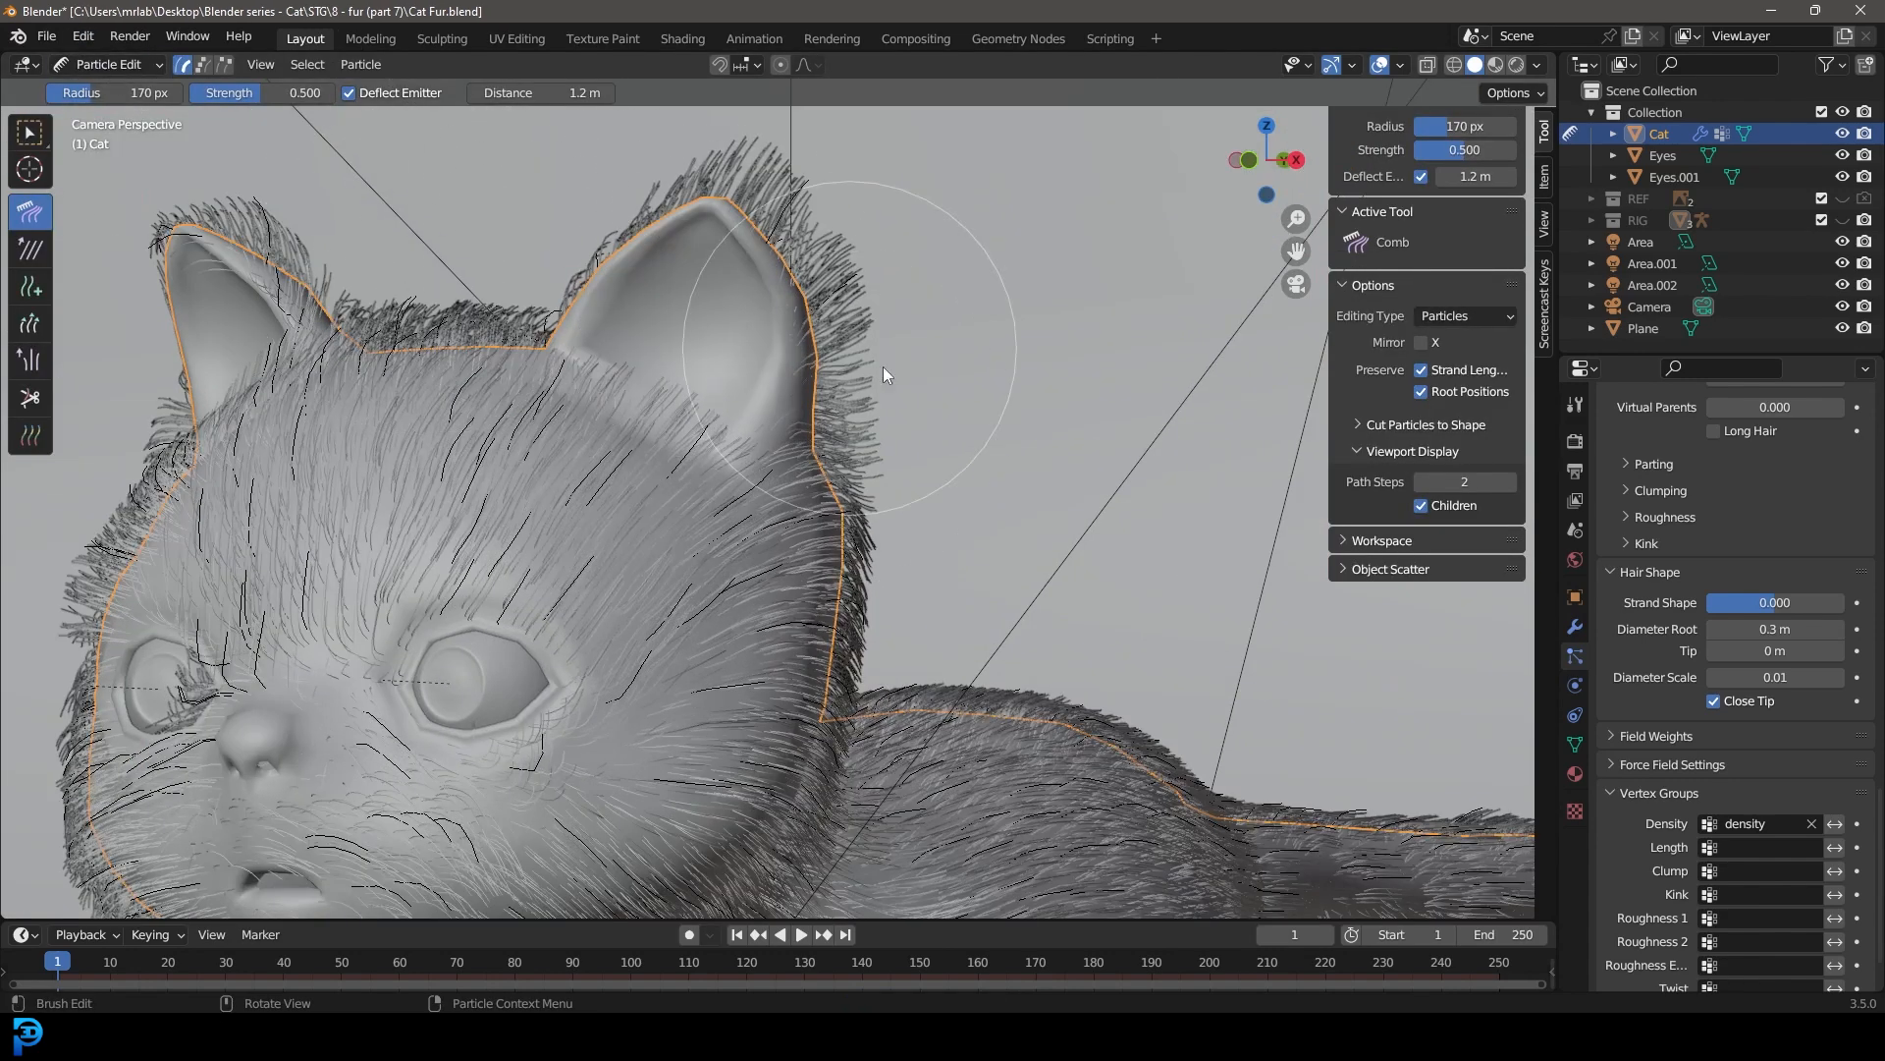
drag(884, 373, 833, 287)
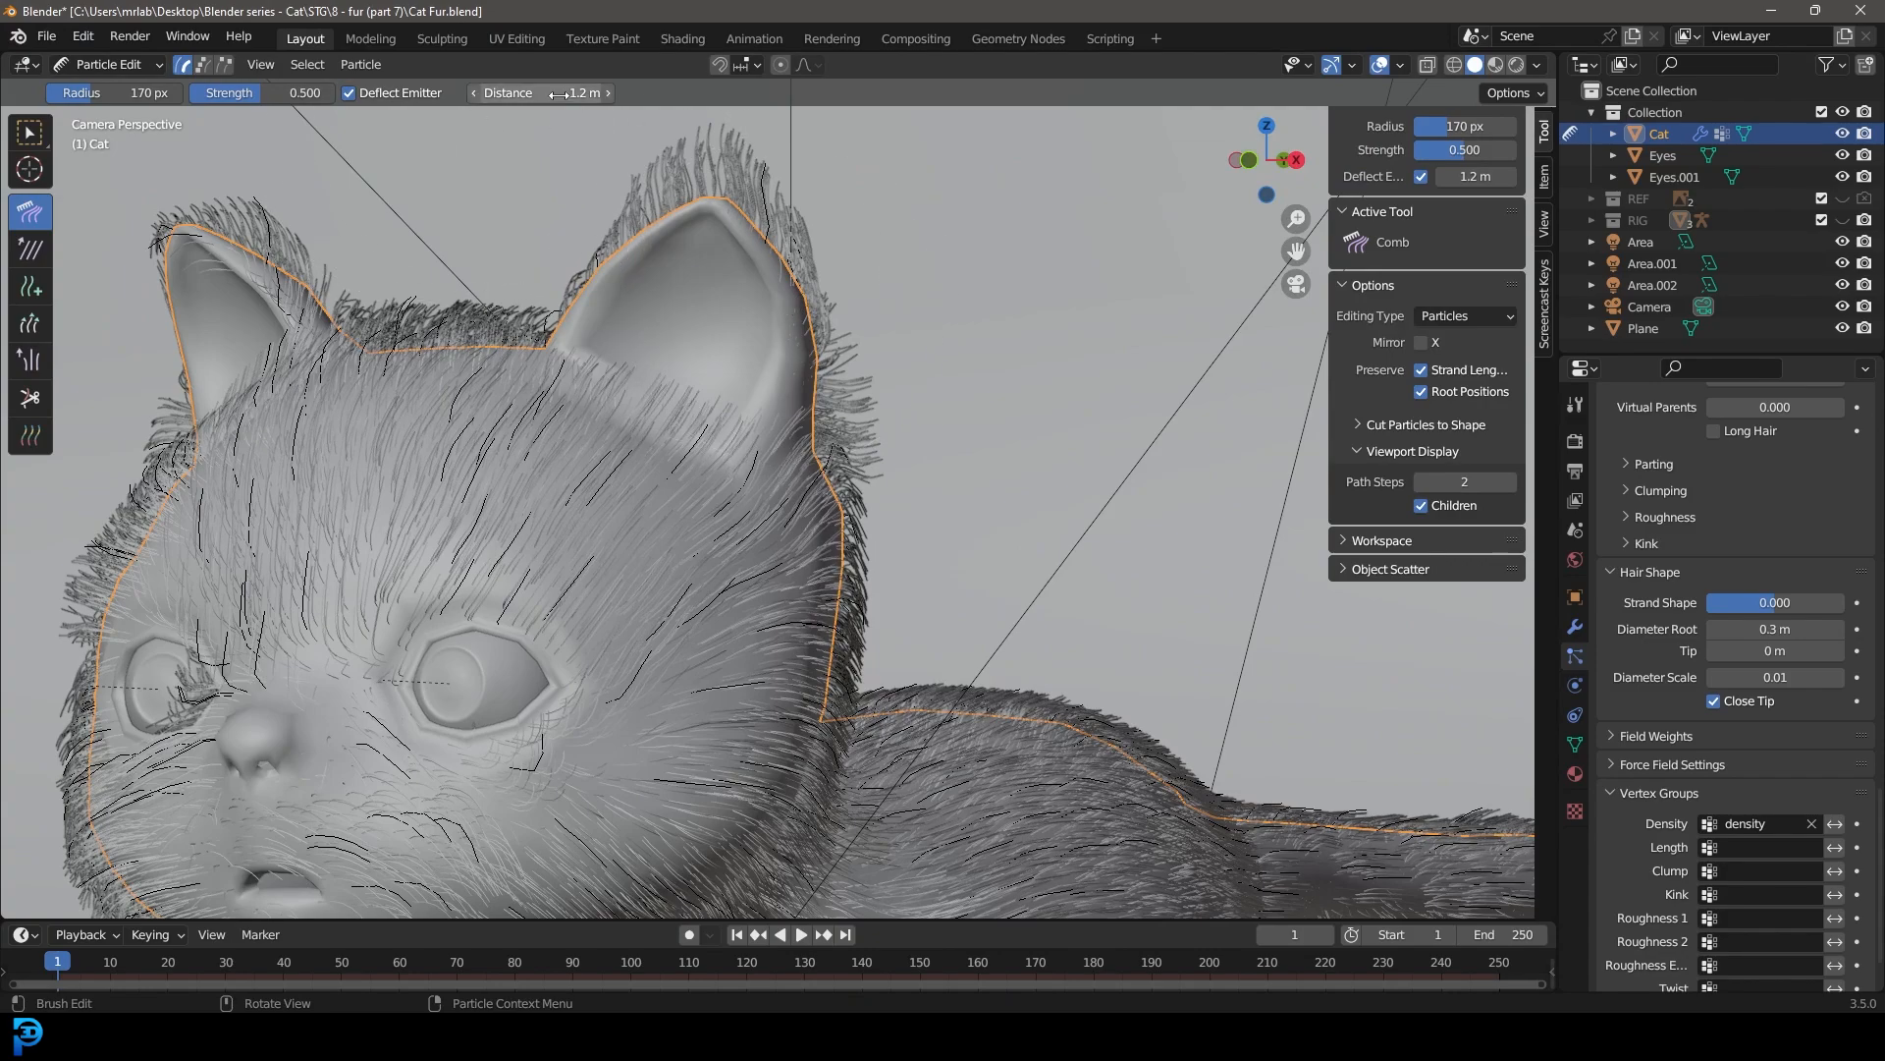
Step: Set the comb's deflect distance to 0.8 m and comb the fur on the ears and head from several angles
middle_drag(672, 188, 774, 531)
scroll(548, 279, up, 7)
middle_drag(792, 355, 648, 383)
scroll(773, 332, up, 4)
middle_drag(886, 269, 980, 322)
mouse_move(781, 161)
middle_down()
mouse_move(859, 328)
mouse_move(587, 385)
mouse_move(711, 408)
middle_up()
middle_drag(804, 293, 726, 529)
mouse_move(992, 481)
middle_down()
mouse_move(912, 350)
mouse_move(929, 446)
mouse_move(819, 333)
mouse_move(686, 426)
mouse_move(784, 251)
mouse_move(882, 352)
mouse_move(991, 298)
mouse_move(653, 316)
mouse_move(727, 403)
mouse_move(699, 356)
mouse_move(787, 407)
mouse_move(788, 324)
mouse_move(948, 371)
mouse_move(917, 438)
mouse_move(787, 511)
mouse_move(713, 374)
mouse_move(917, 551)
mouse_move(825, 660)
mouse_move(901, 705)
middle_up()
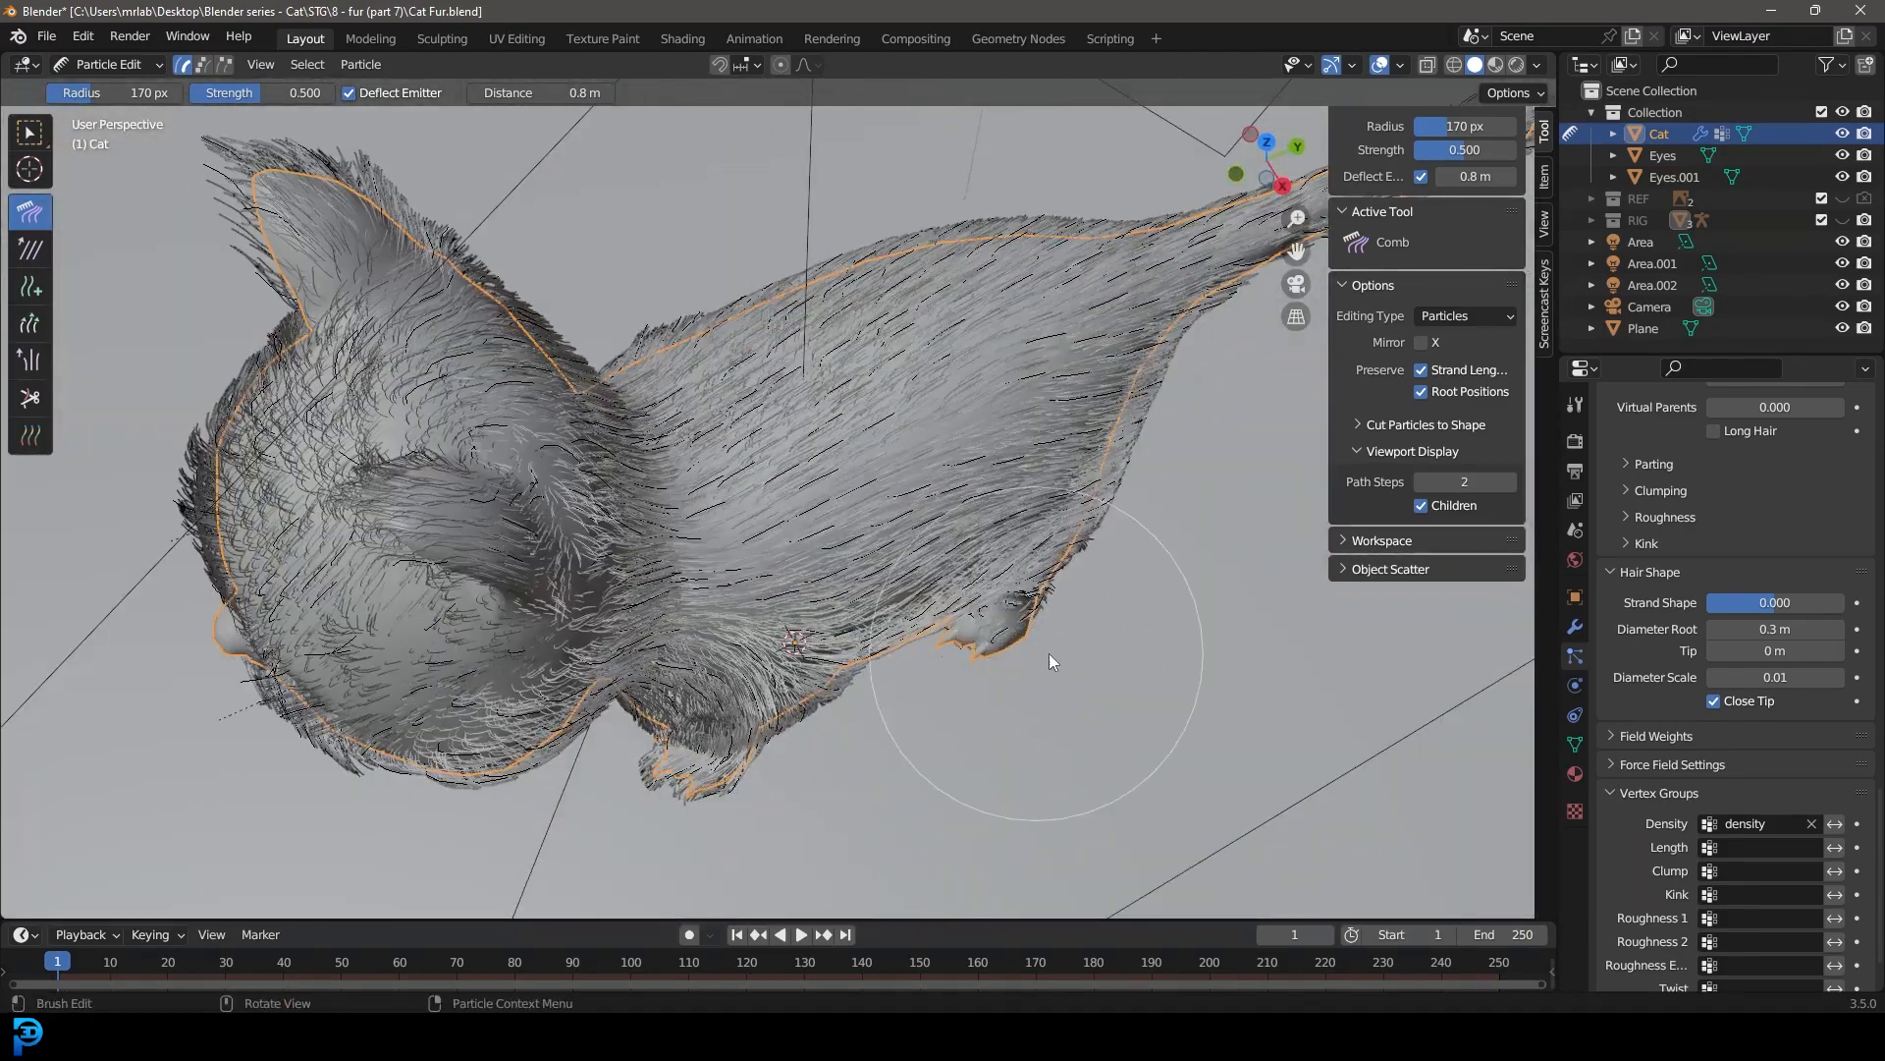
mouse_move(1124, 577)
middle_down()
mouse_move(1017, 557)
mouse_move(1088, 593)
mouse_move(1029, 457)
mouse_move(935, 411)
mouse_move(862, 439)
mouse_move(899, 432)
middle_up()
Step: Inspect the combed fur on the ears and legs through the camera and in rendered shading
key(KP_0)
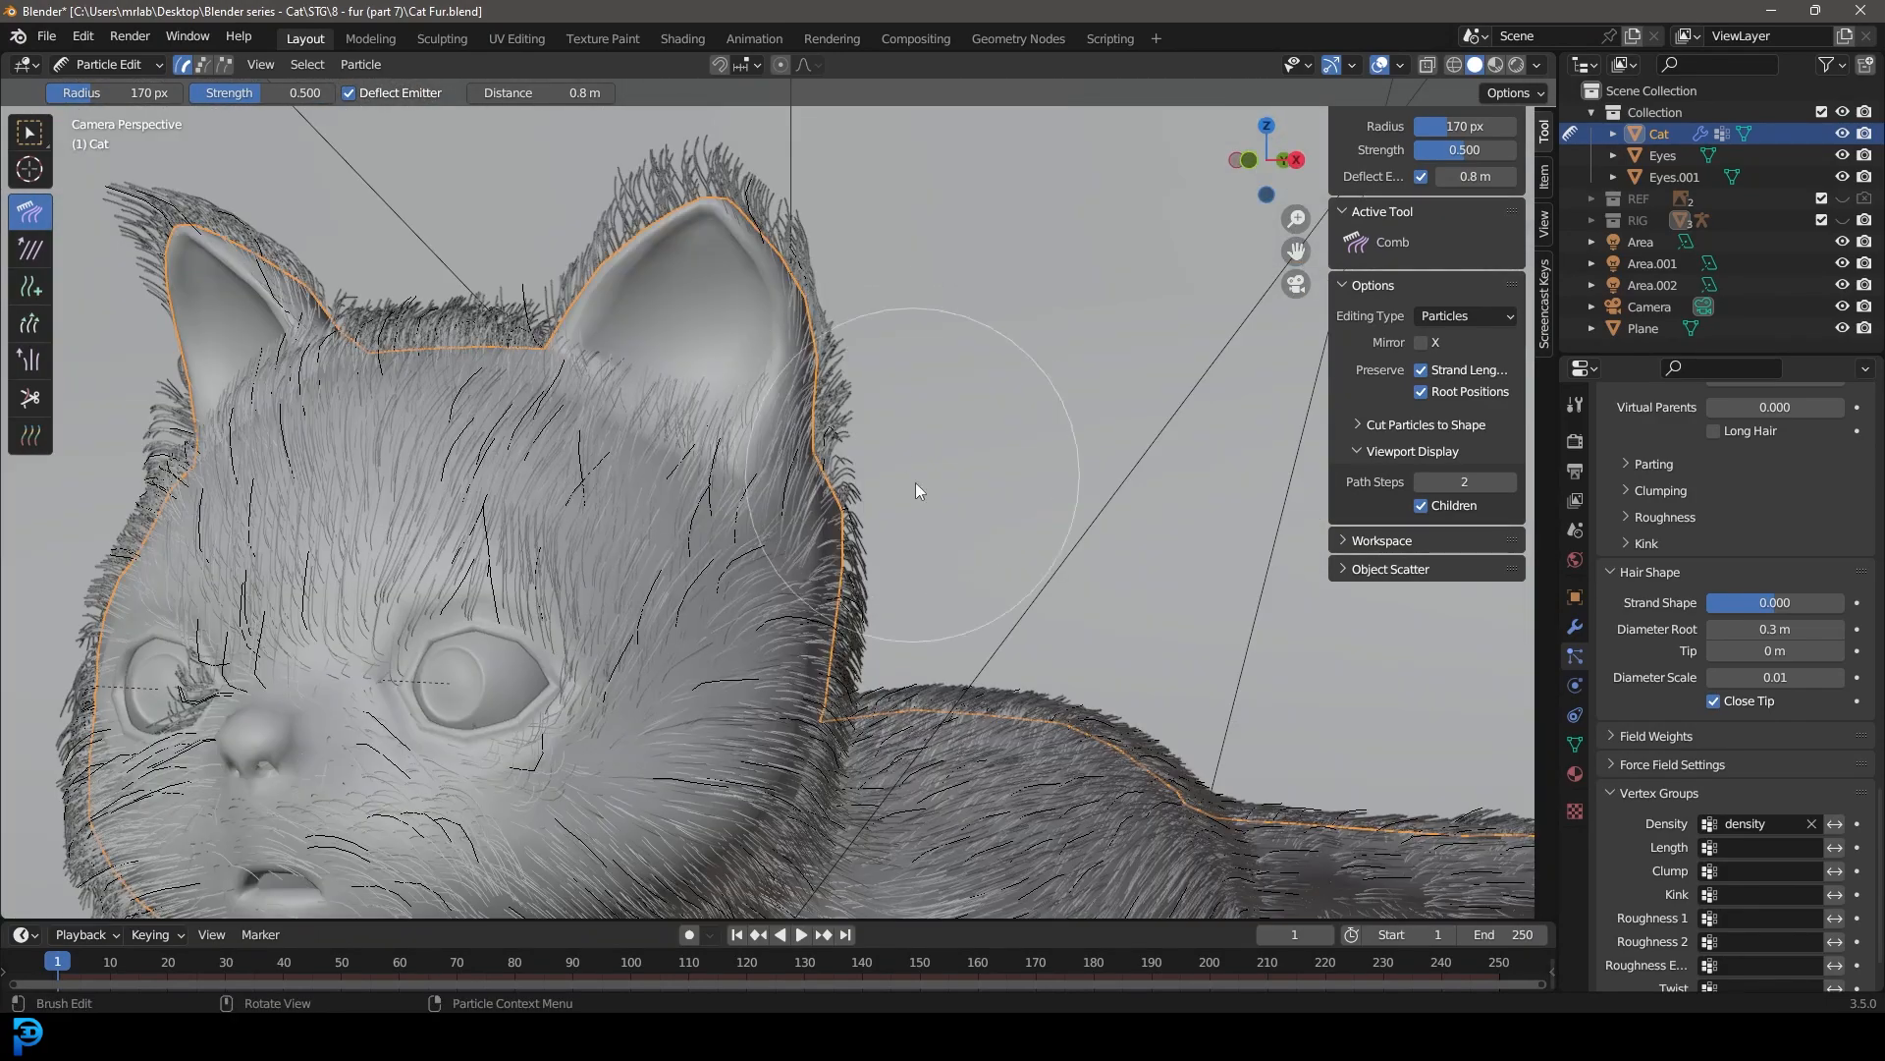
scroll(913, 501, down, 3)
shift+middle_drag(938, 609, 869, 175)
scroll(976, 440, up, 2)
scroll(976, 440, up, 2)
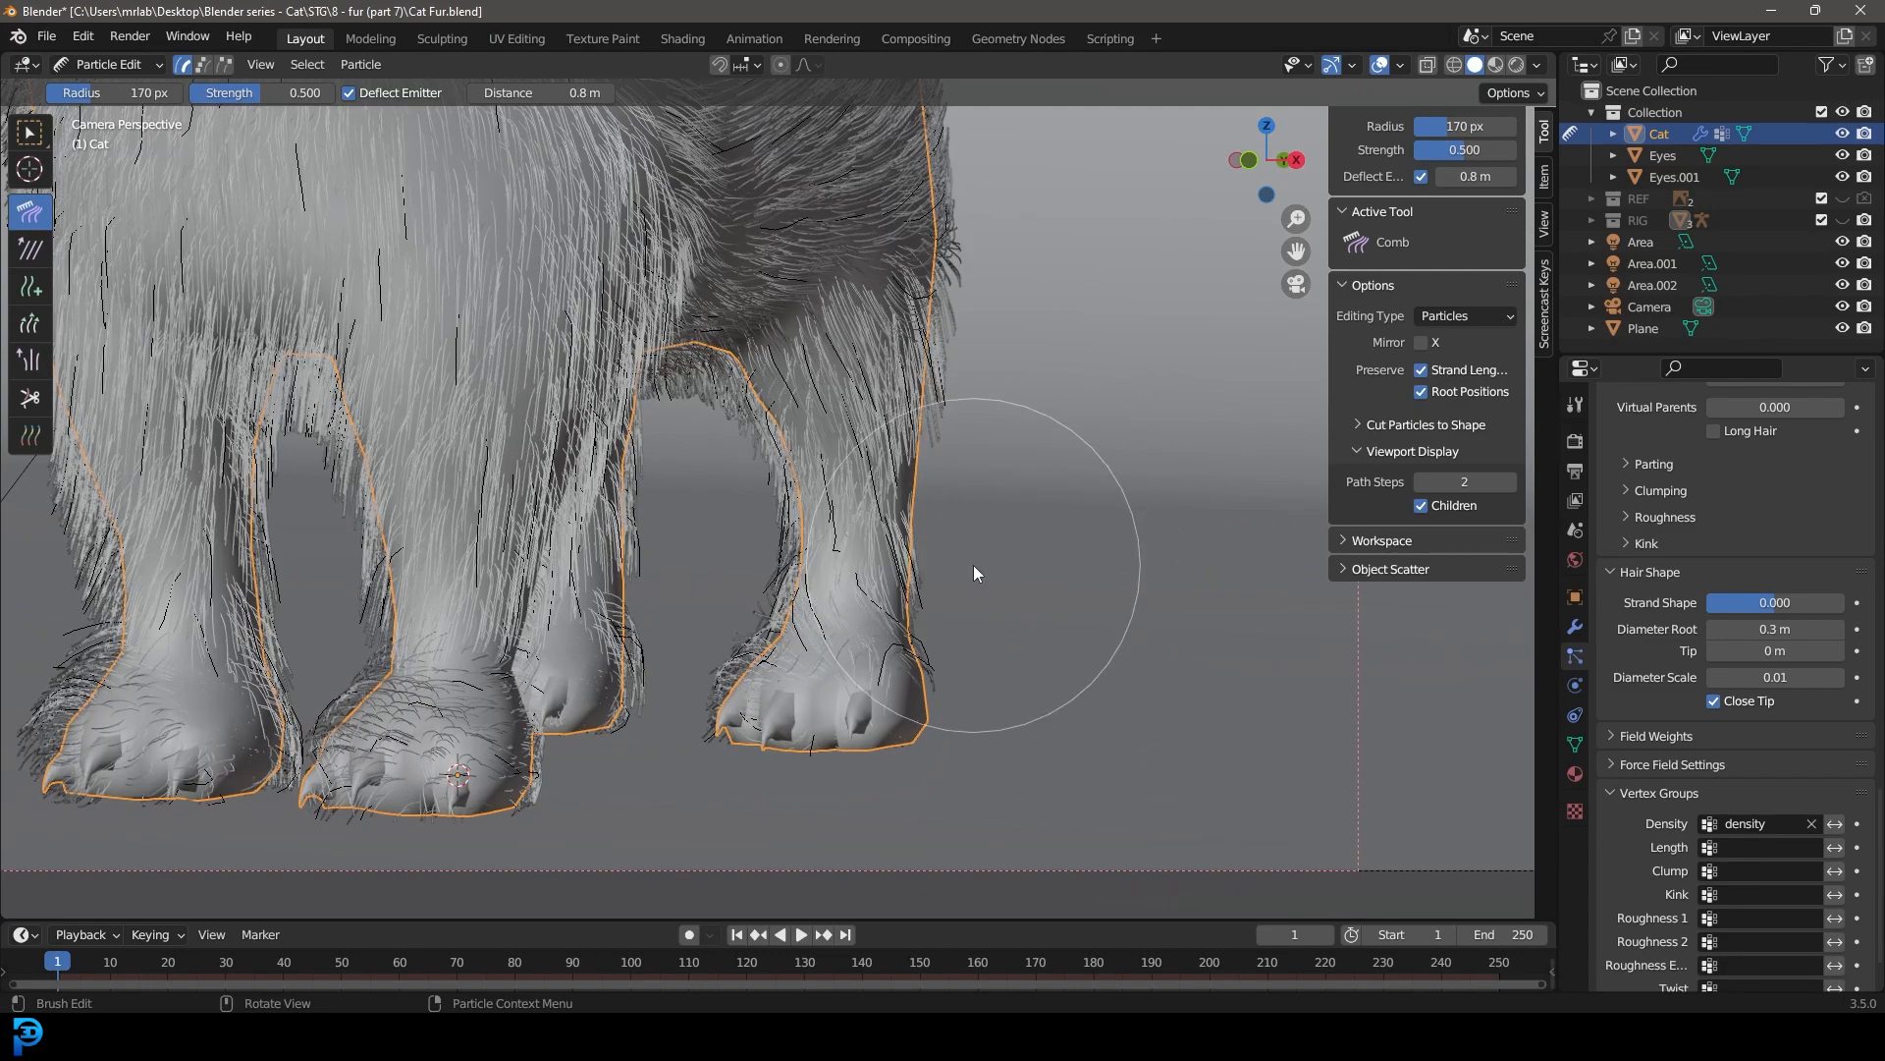
scroll(958, 687, down, 4)
key(z)
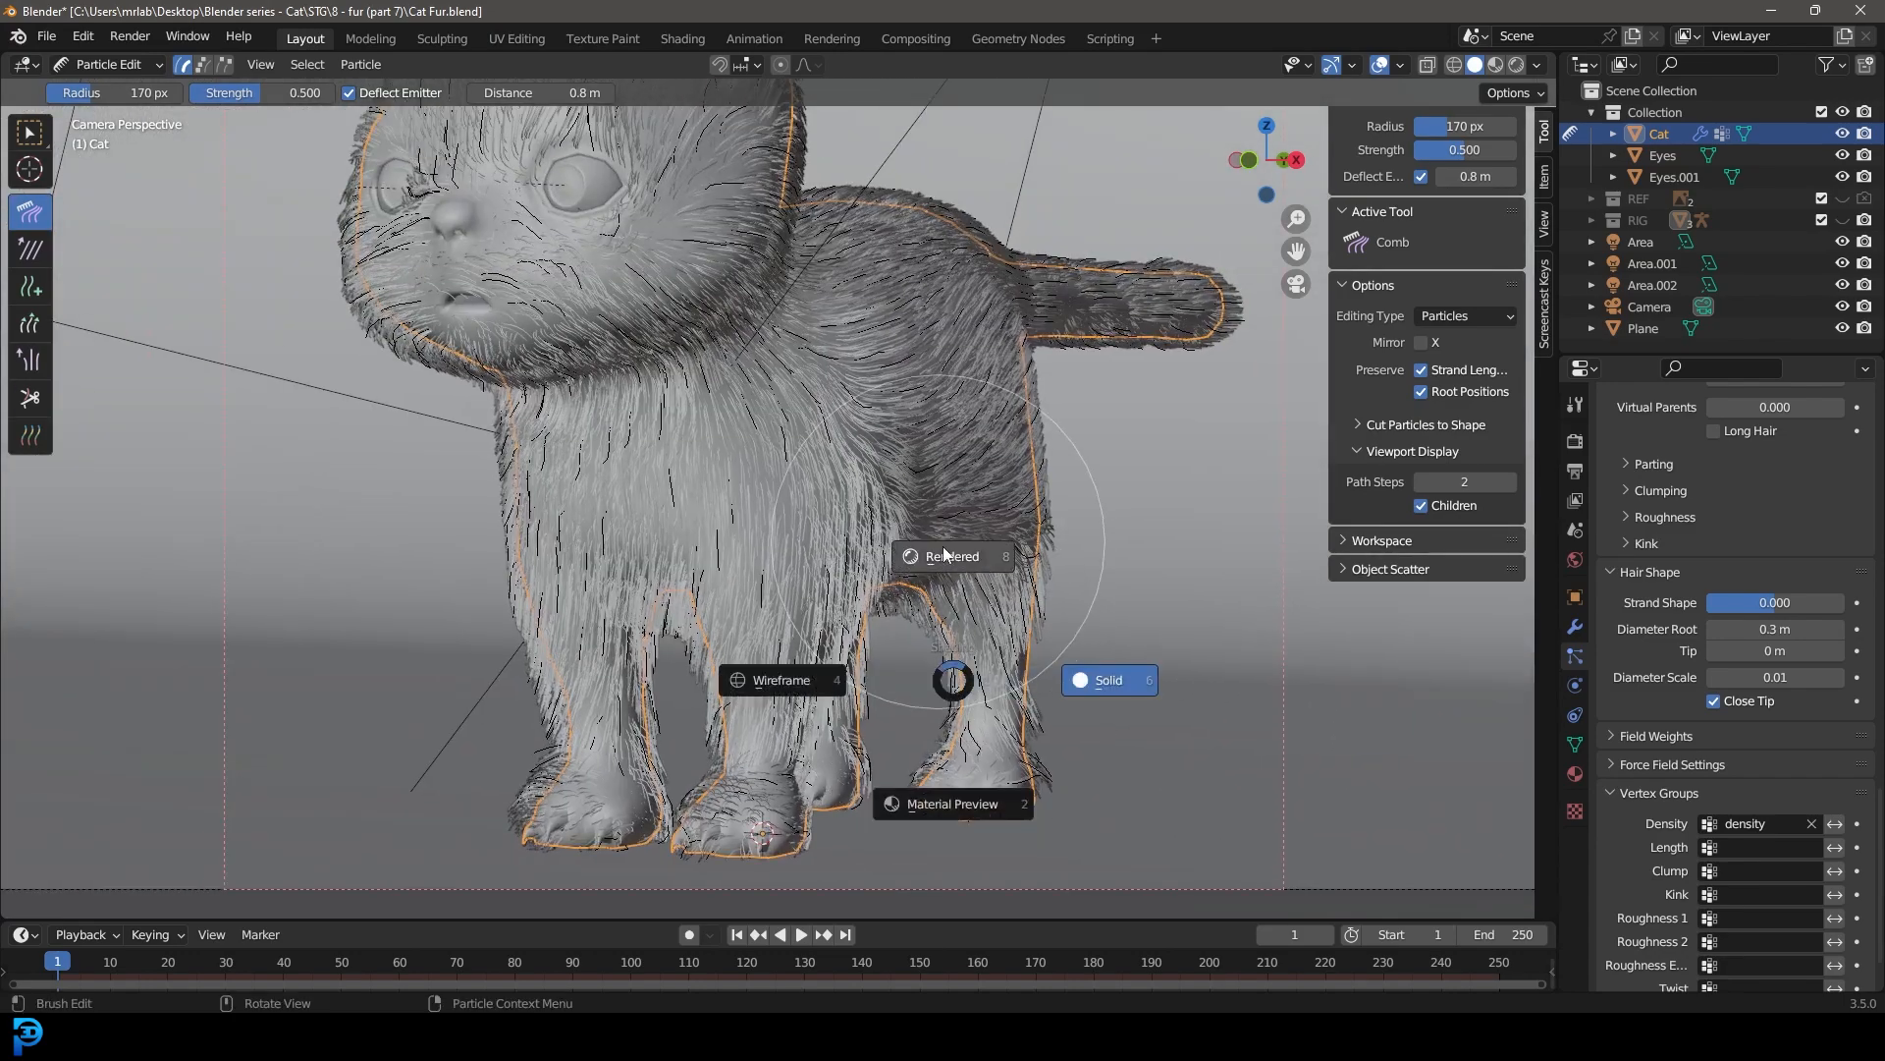
click(1012, 678)
Step: Save the file and return to Object Mode with nothing selected
key(ctrl+s)
click(108, 64)
click(162, 86)
scroll(884, 423, down, 2)
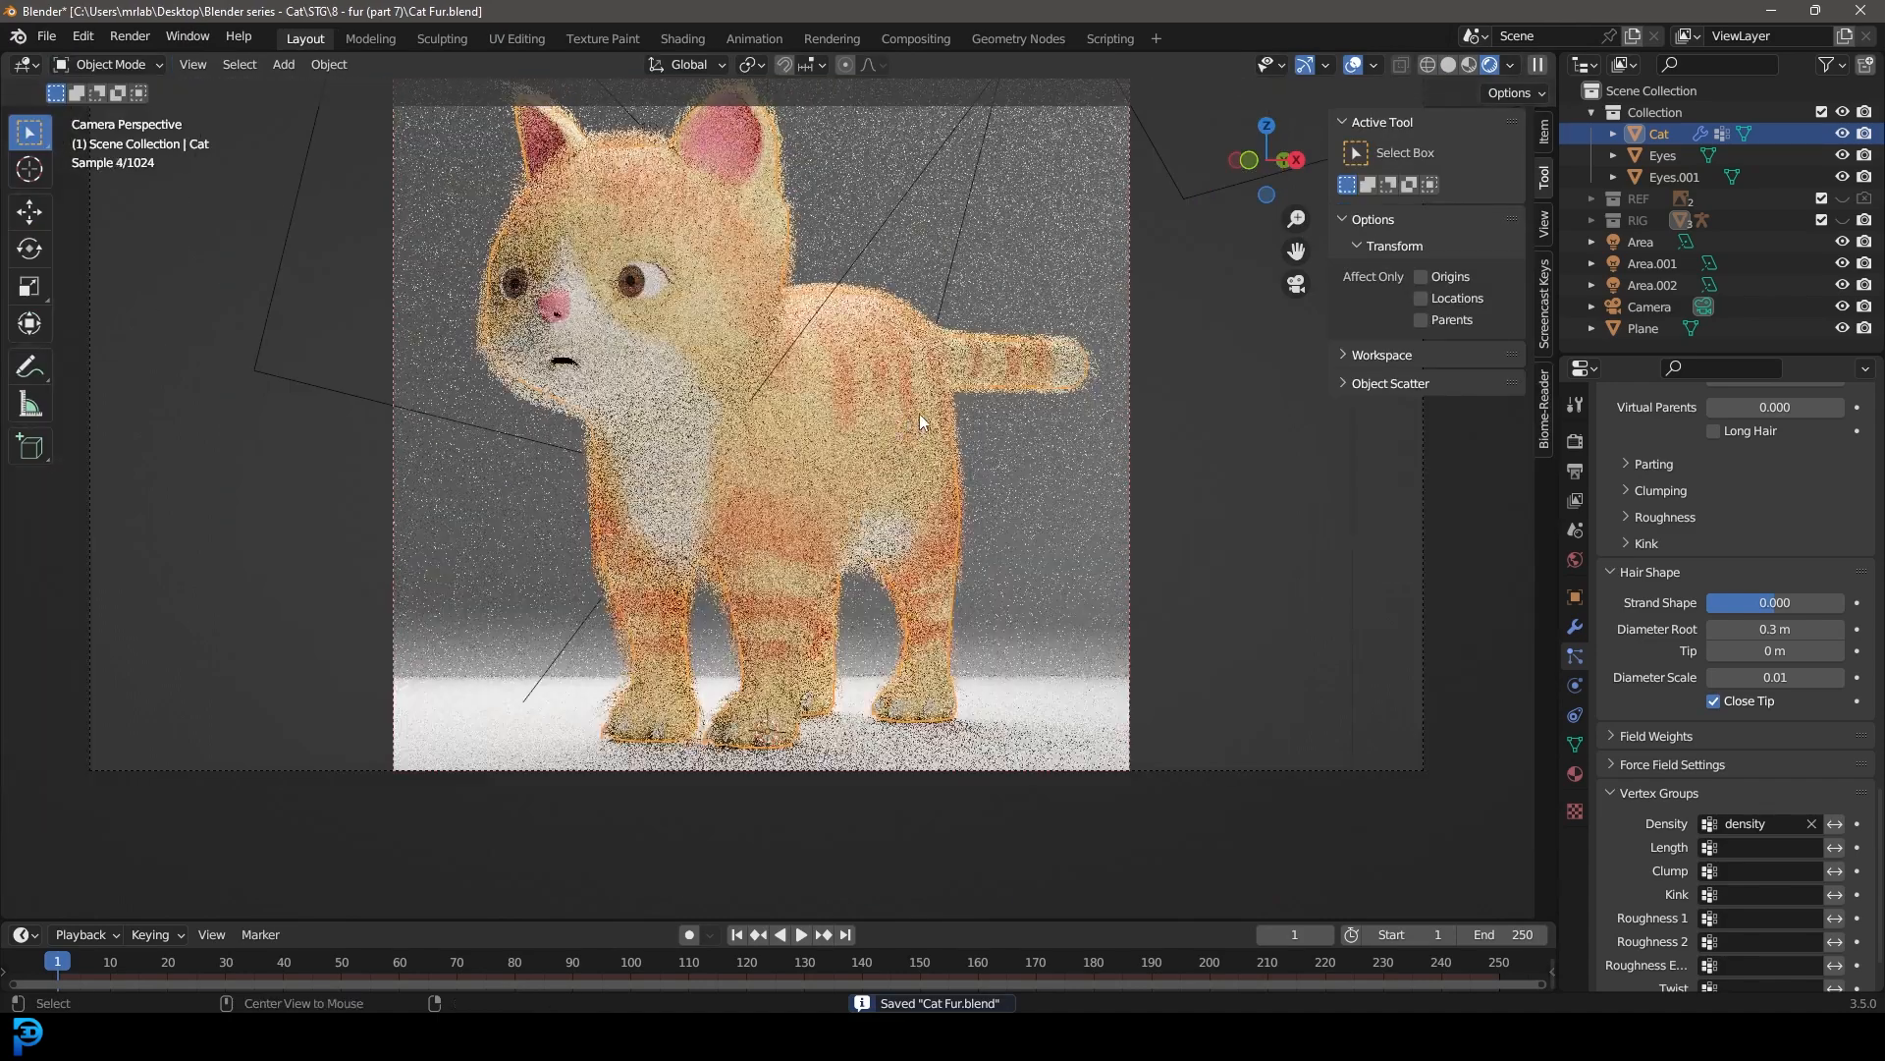
key(alt+a)
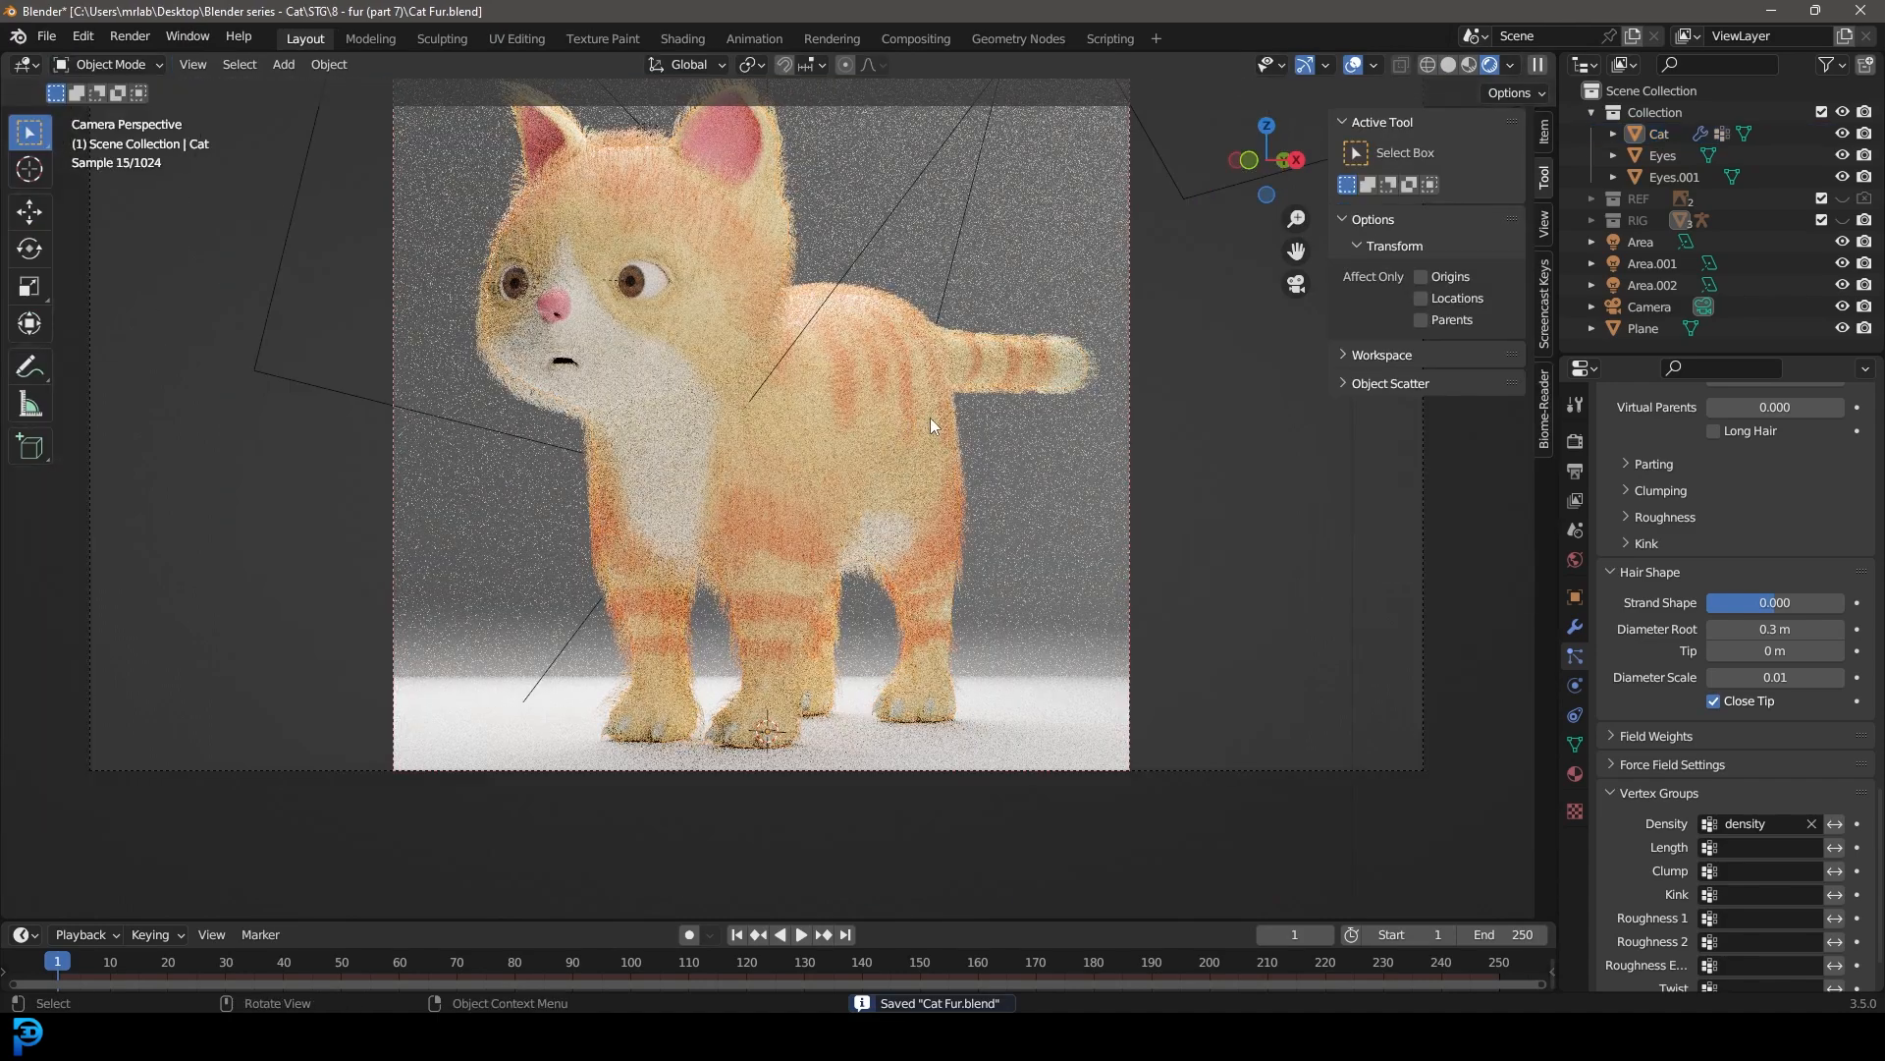
scroll(923, 406, up, 1)
Step: Switch back to solid shading, save the file, and render the final image of the cat
key(z)
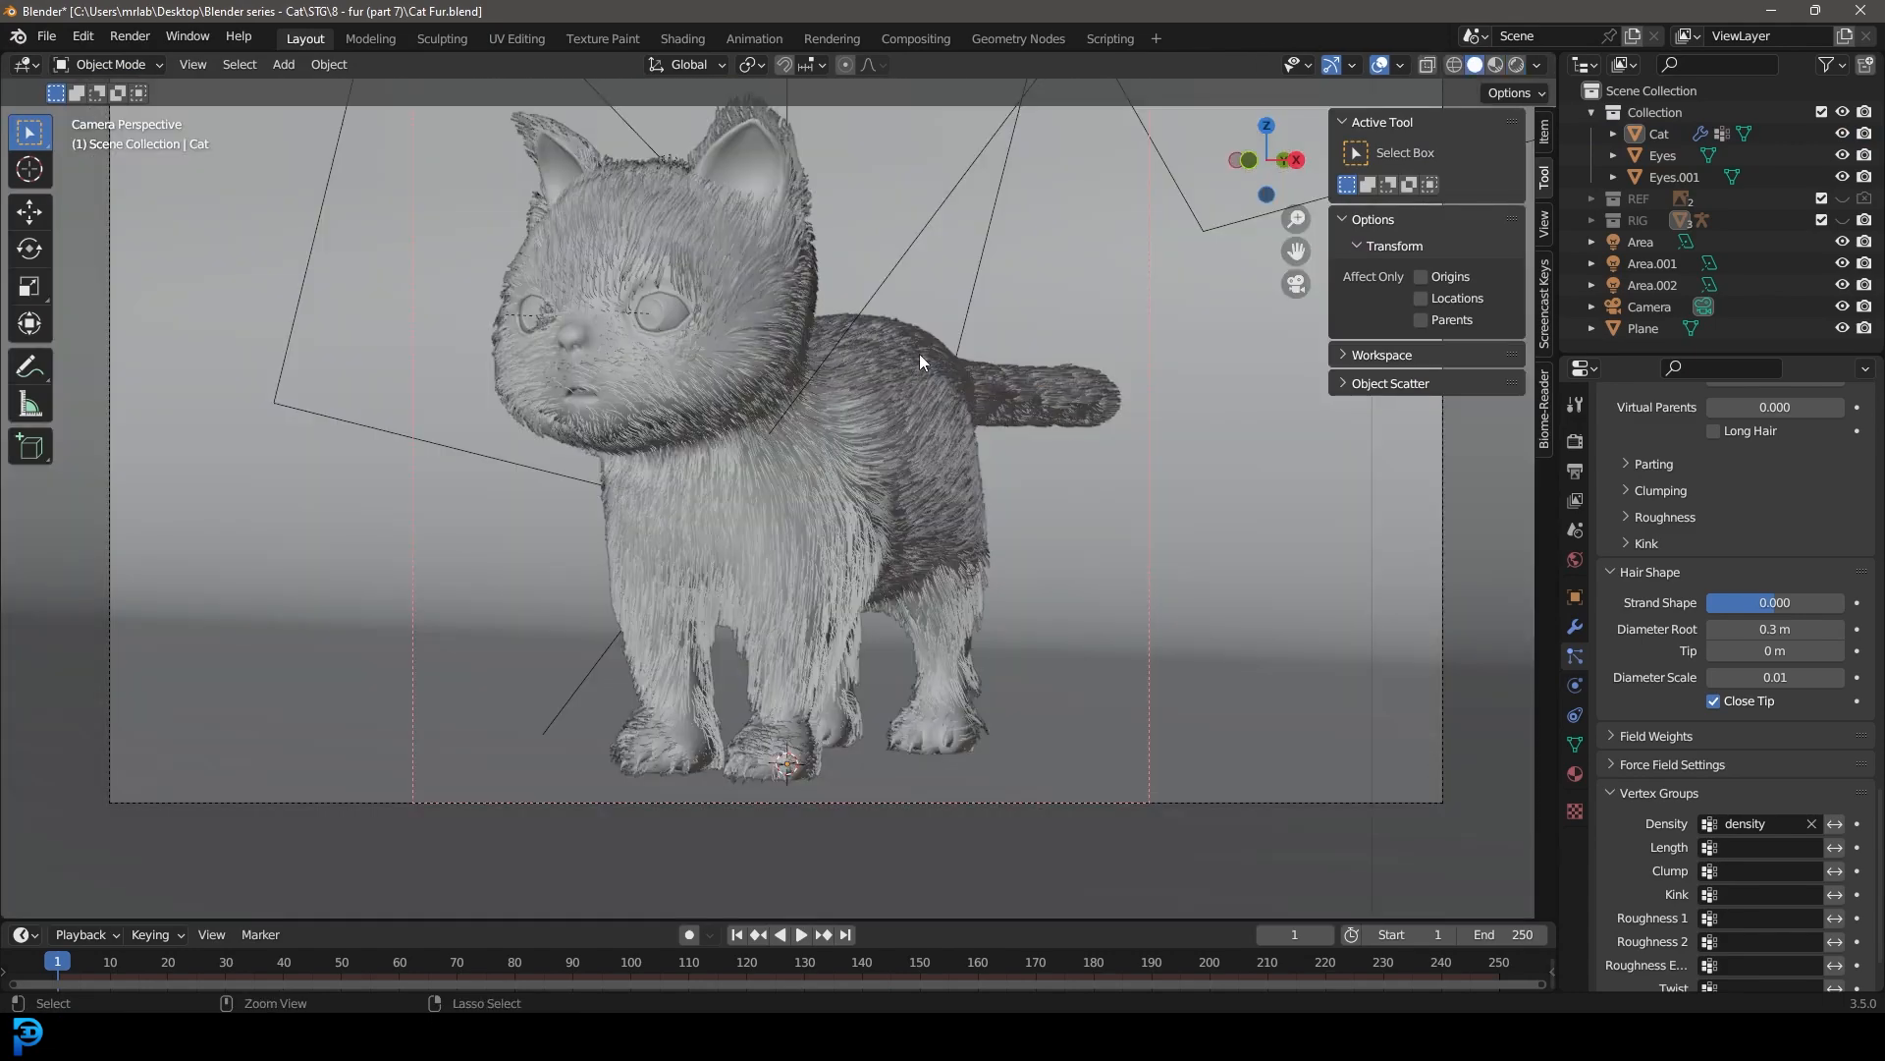
key(ctrl+s)
shift+middle_drag(919, 356, 835, 462)
click(129, 37)
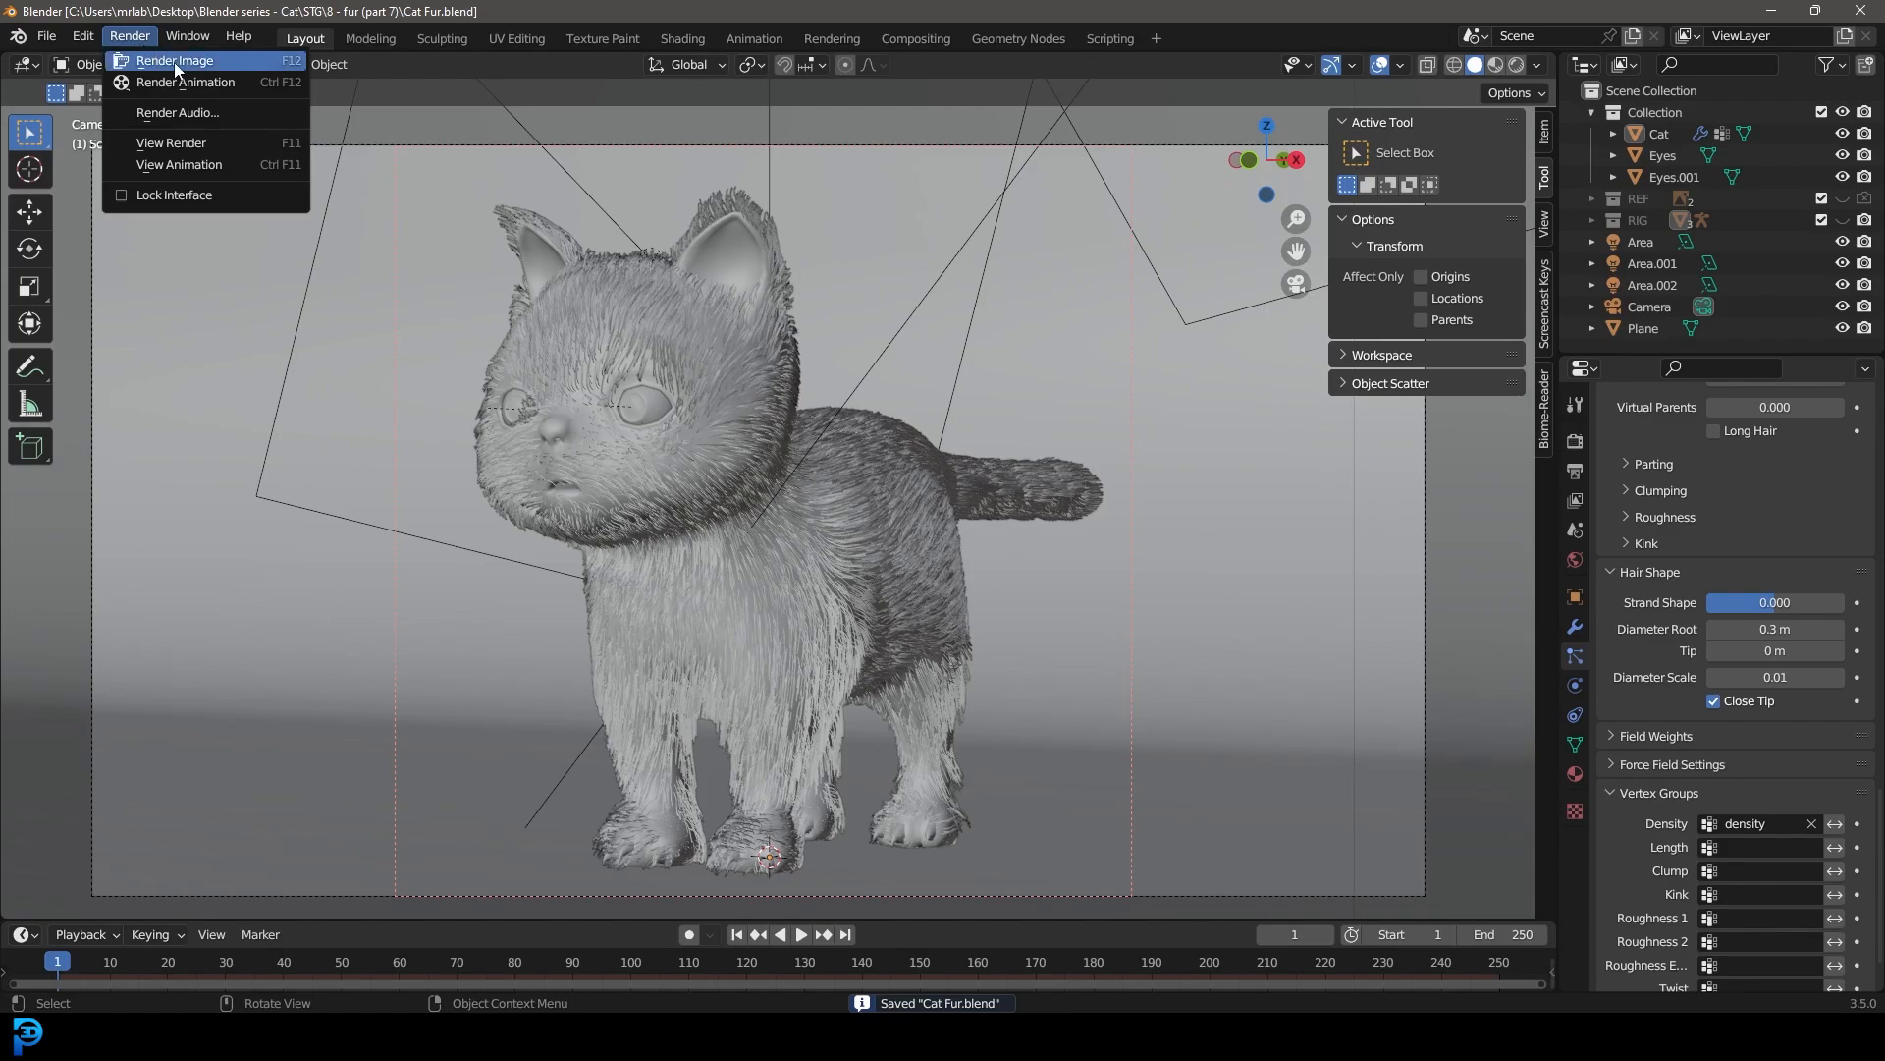
click(222, 69)
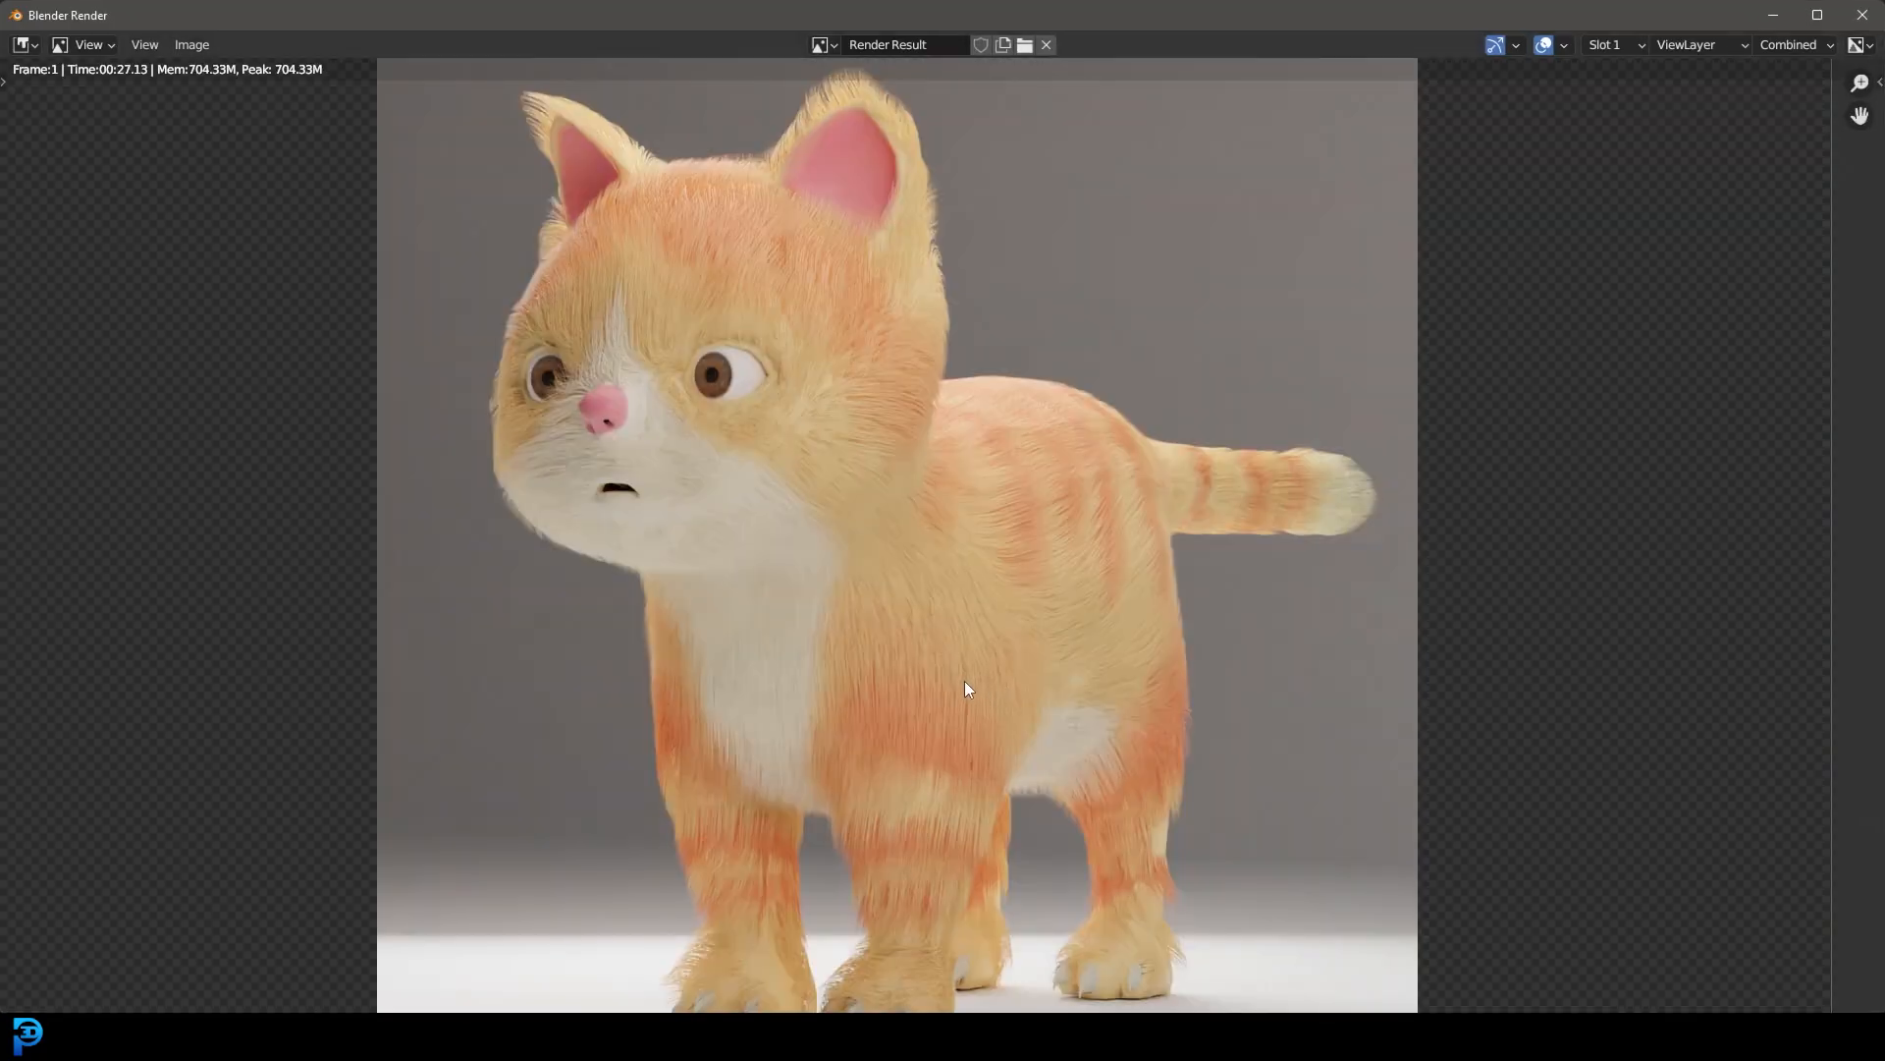
scroll(964, 680, down, 2)
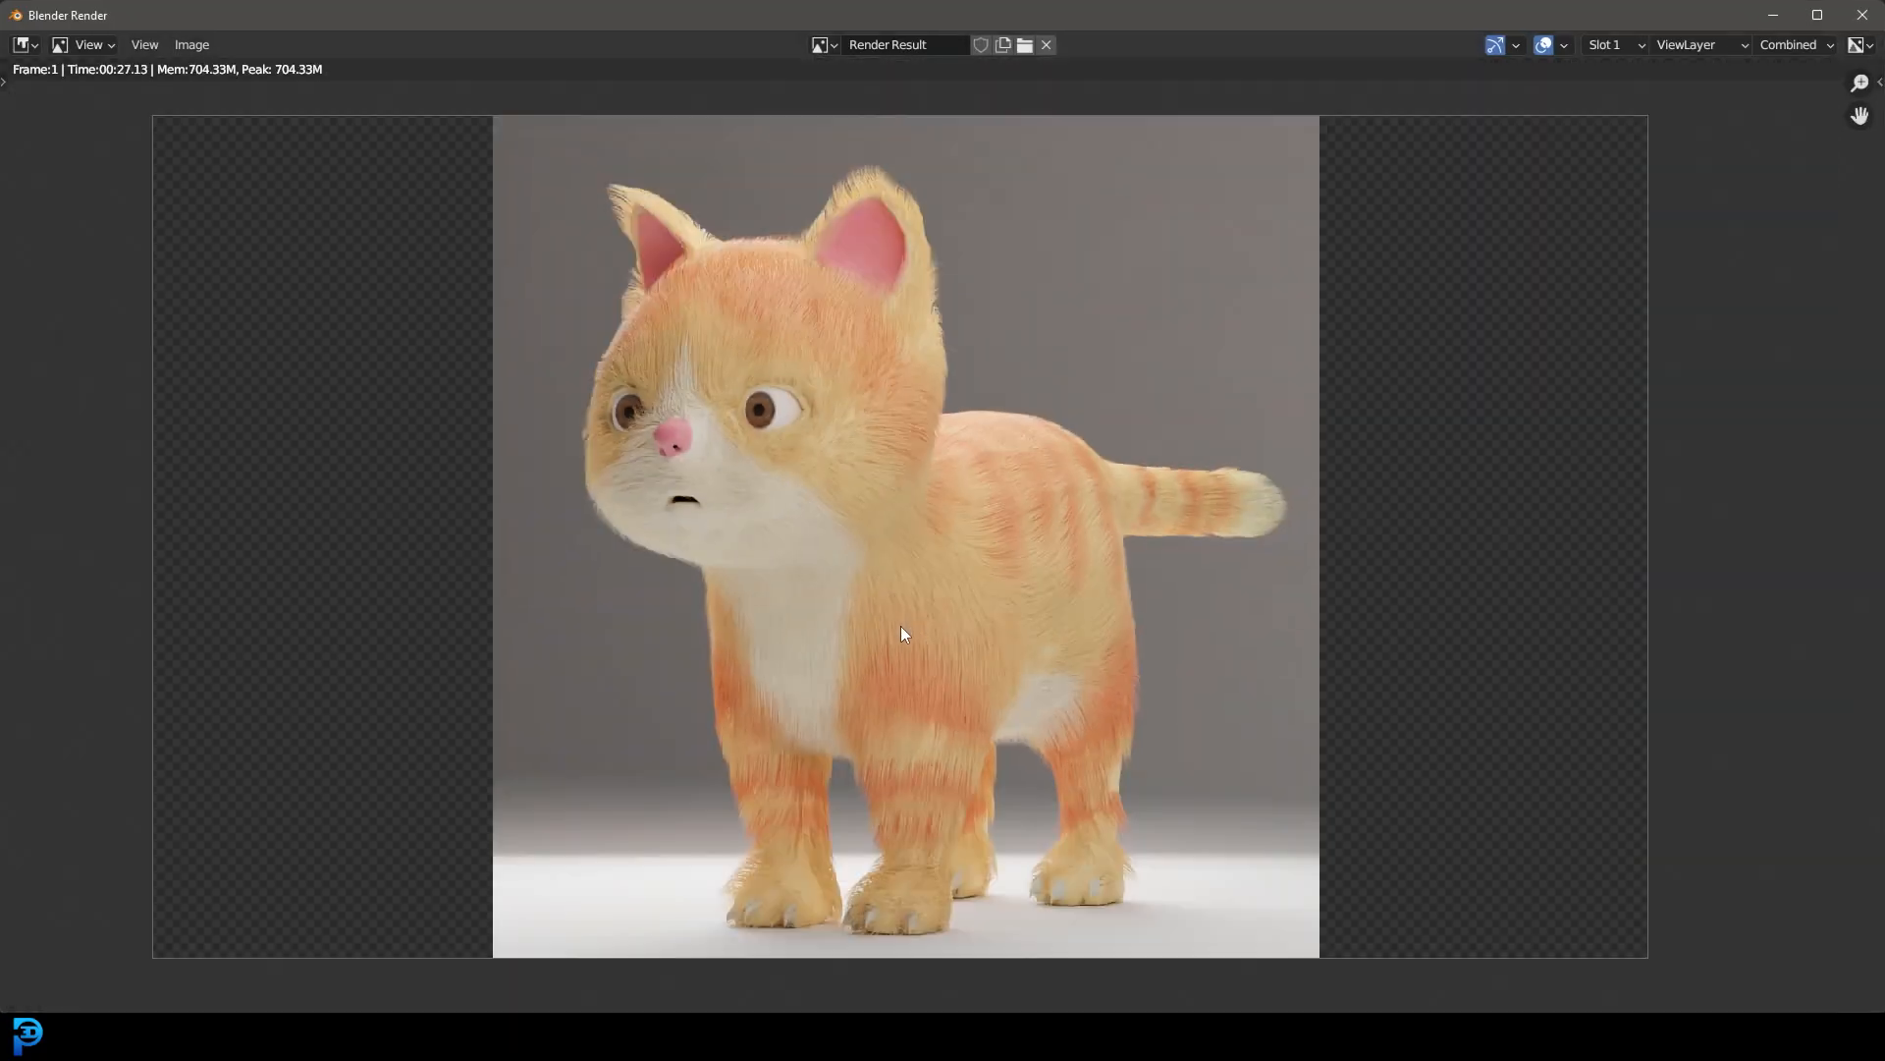
middle_drag(926, 645, 911, 640)
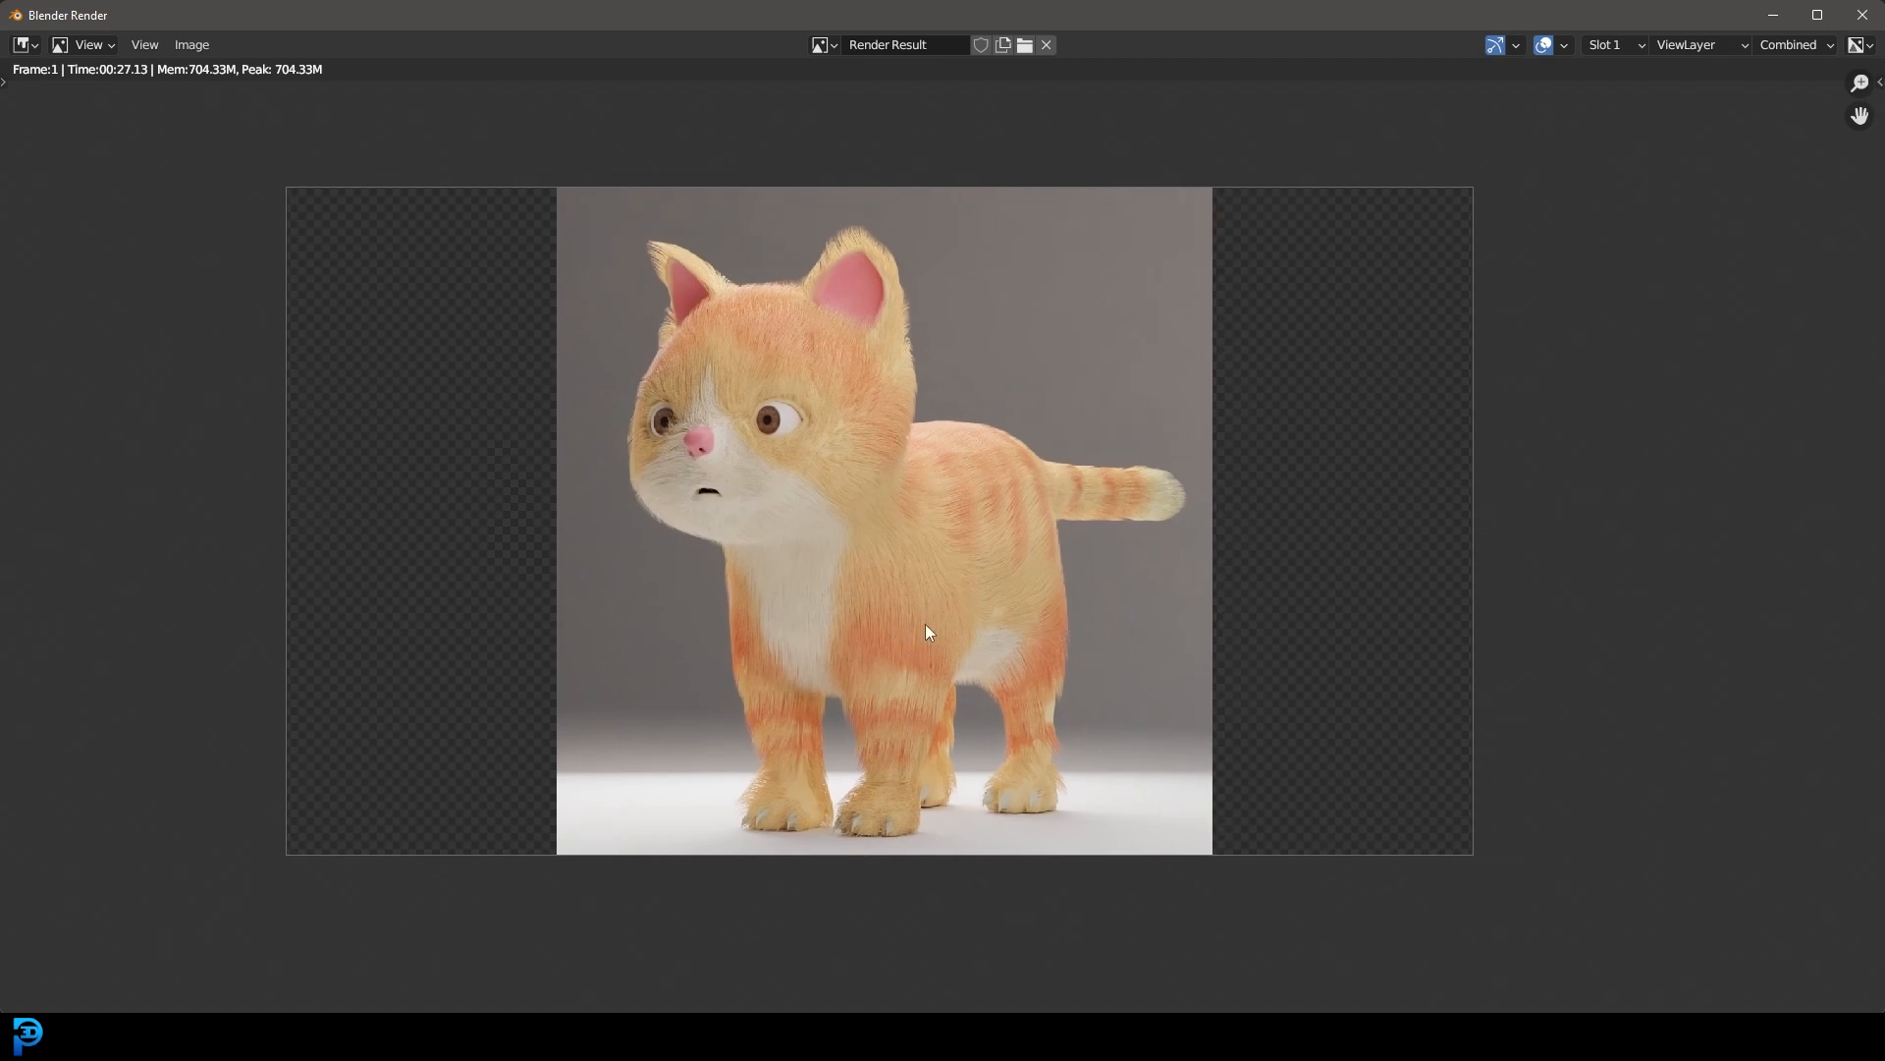
Step: Close the finished render and set the render amount of the fur's interpolated children to 150
scroll(949, 566, down, 3)
scroll(947, 581, up, 3)
key(Escape)
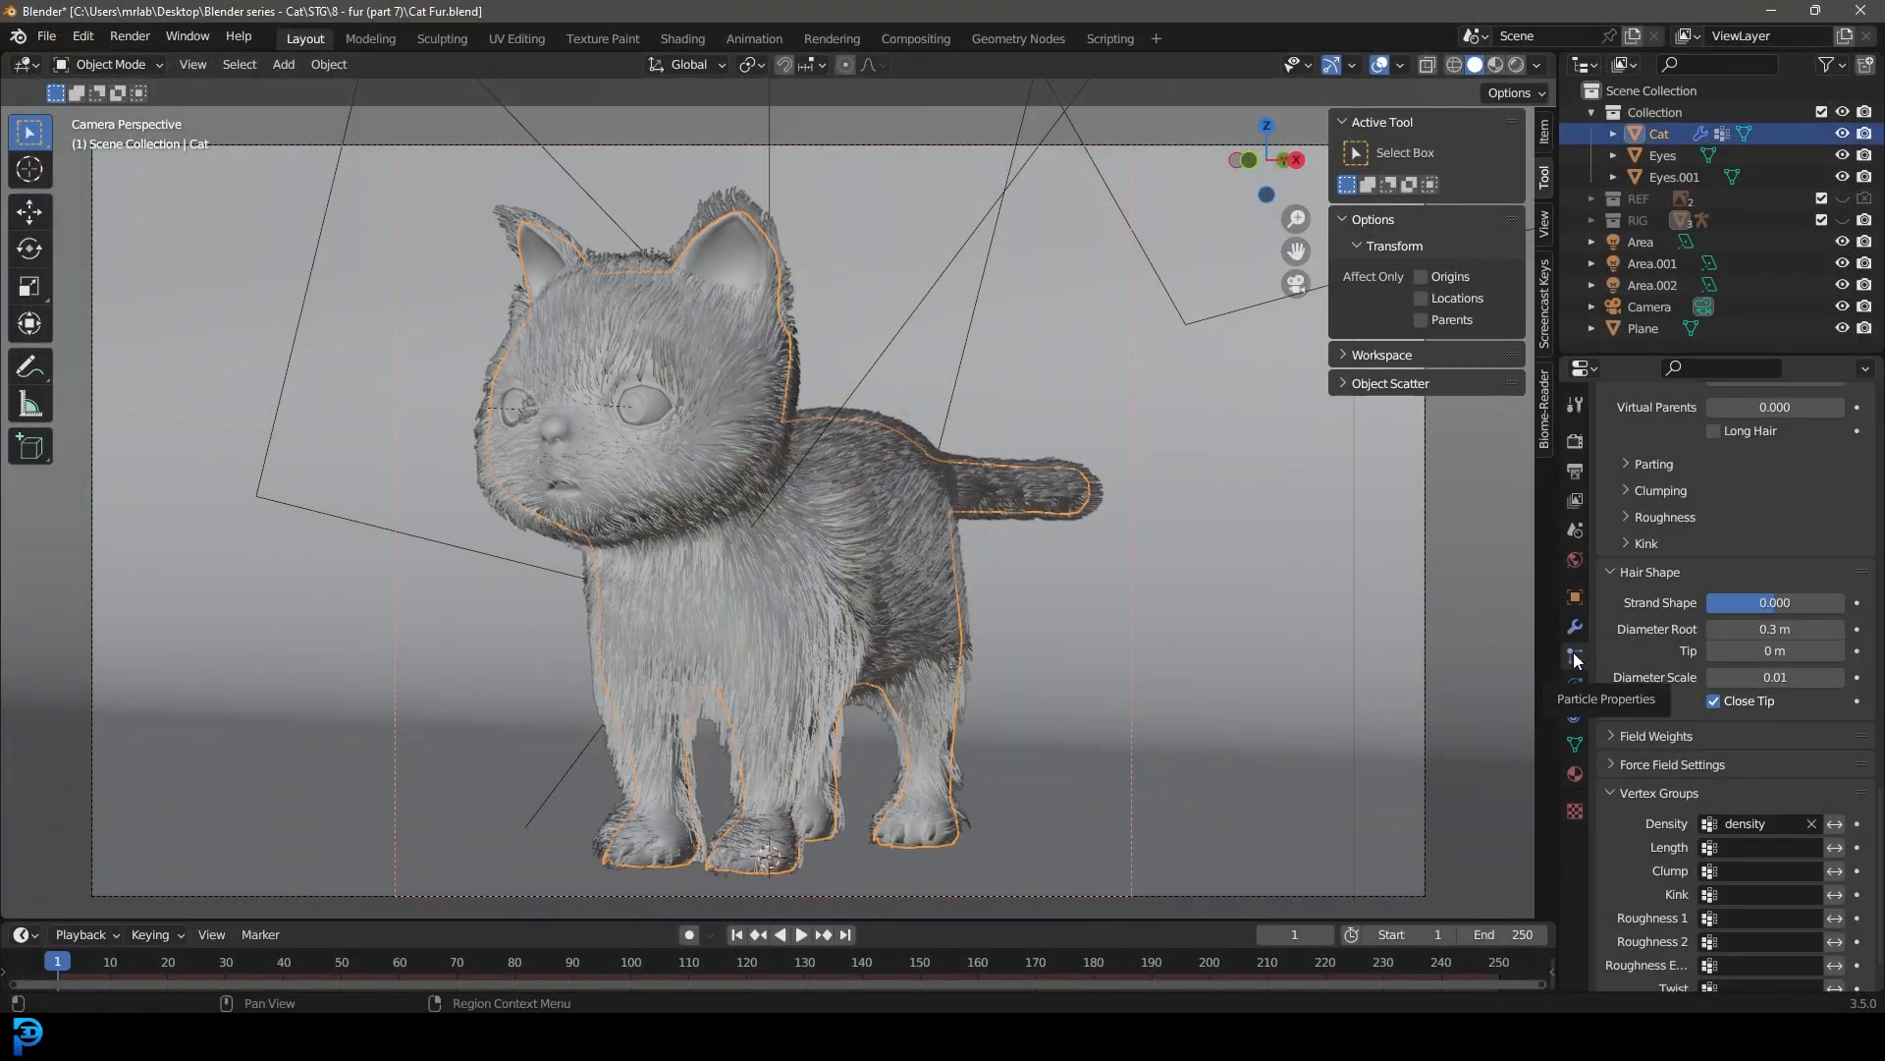
scroll(1669, 687, down, 2)
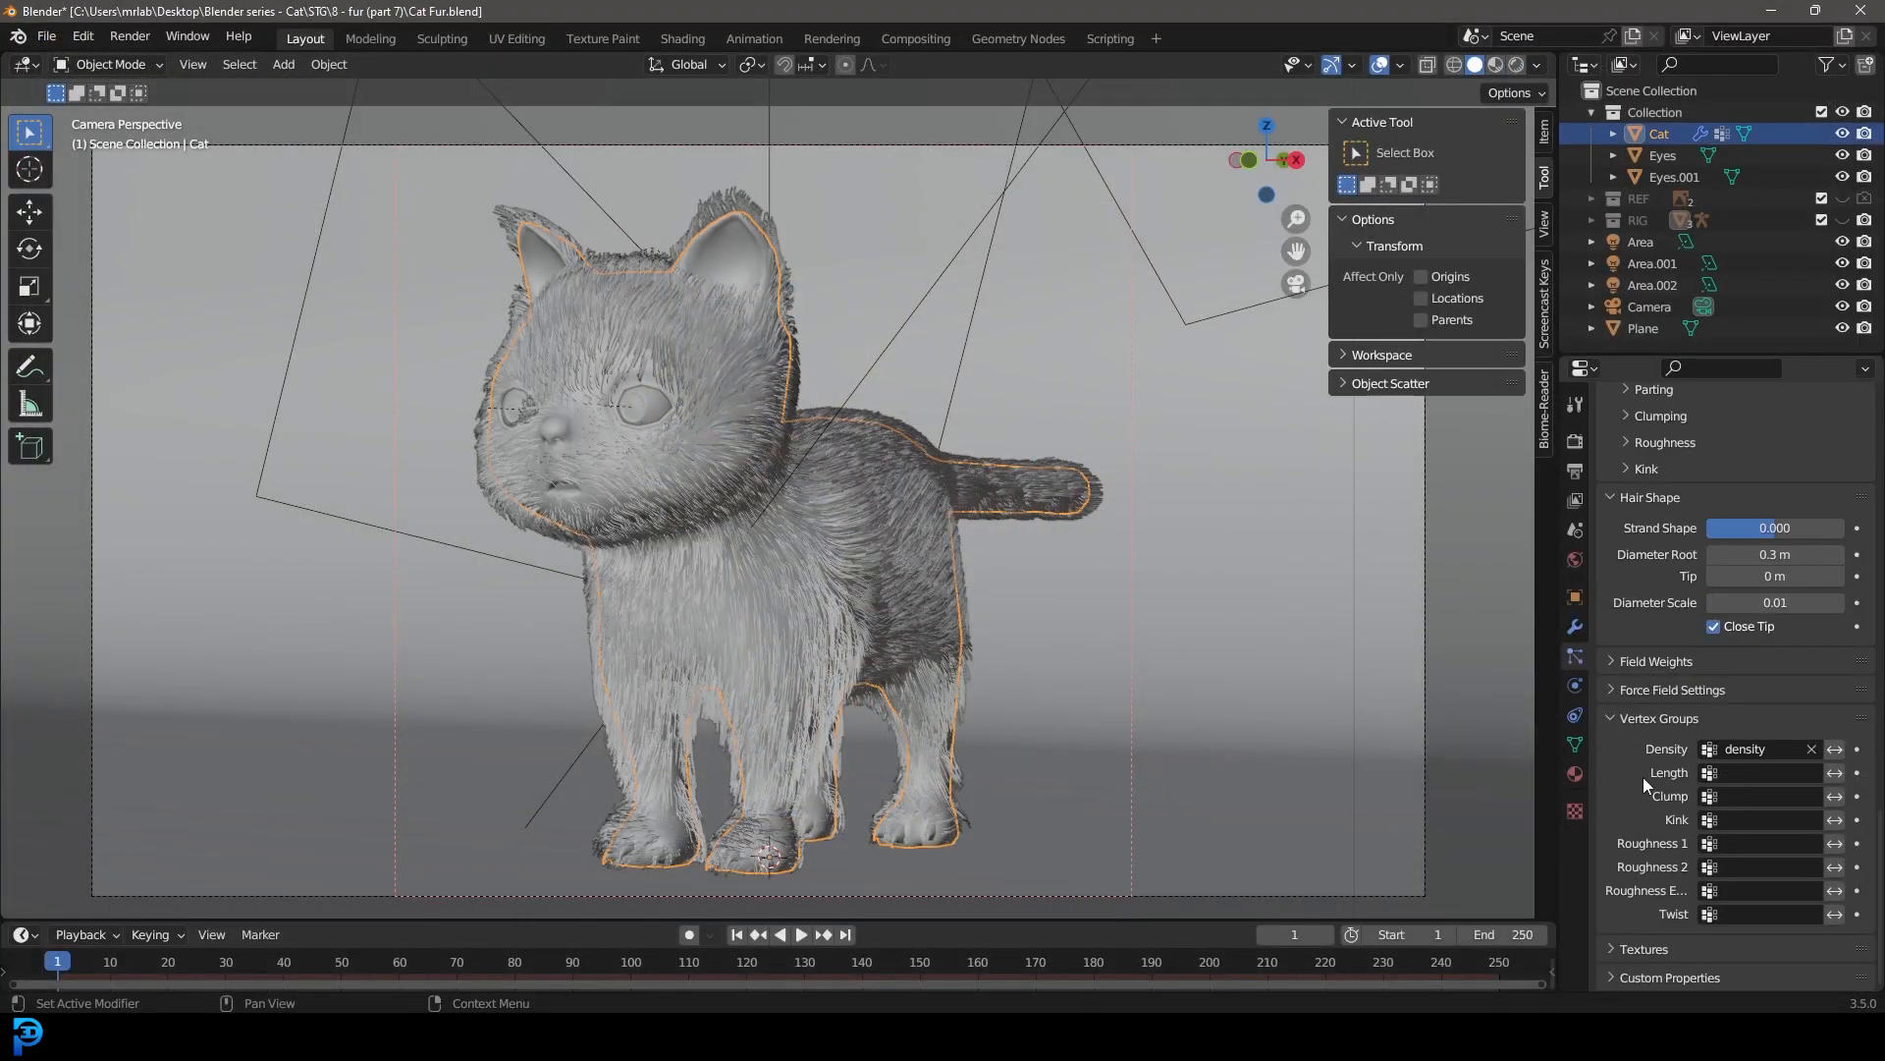
scroll(1645, 746, up, 9)
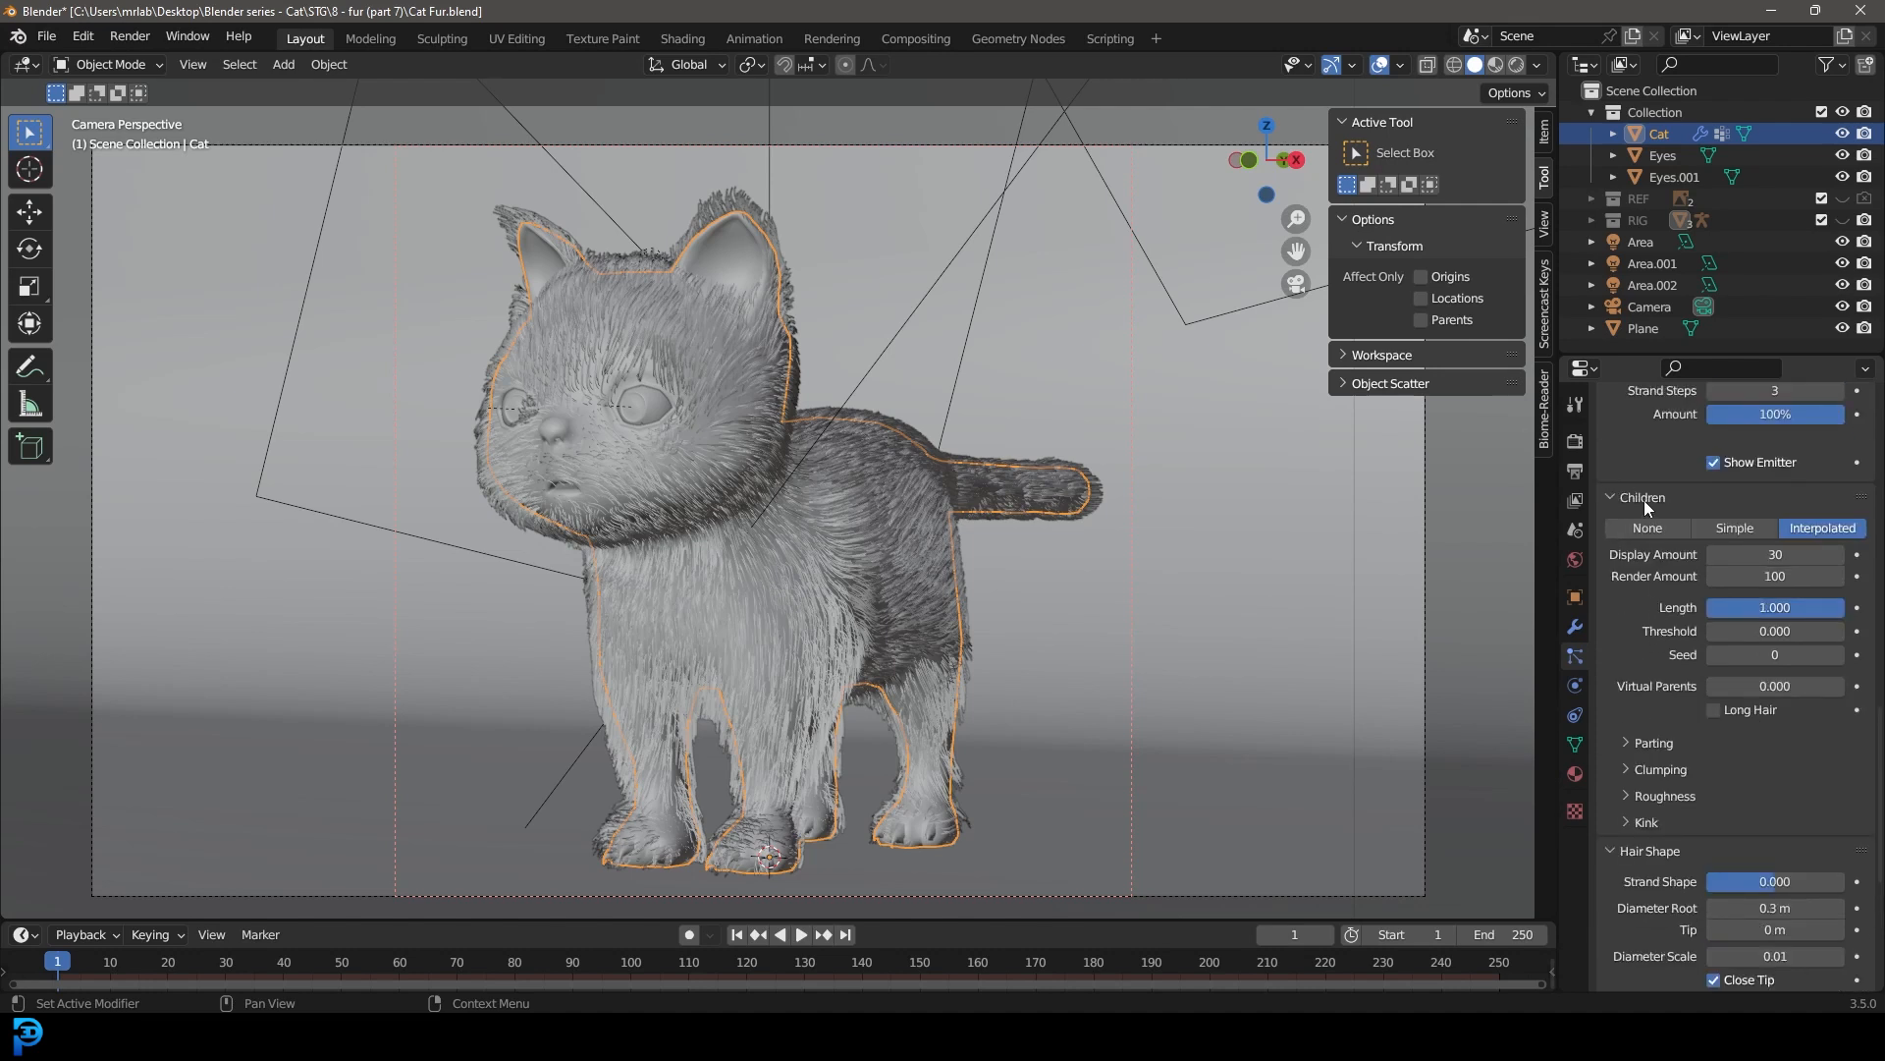
click(1773, 576)
text(150)
key(Return)
Step: Set the child hair roughness to 0.036 uniform and 0.038 endpoint, check the fur from the side, and save the file
click(1656, 798)
scroll(1669, 776, down, 5)
drag(1773, 699, 1792, 653)
scroll(864, 581, up, 3)
middle_drag(821, 521, 1139, 583)
key(ctrl+s)
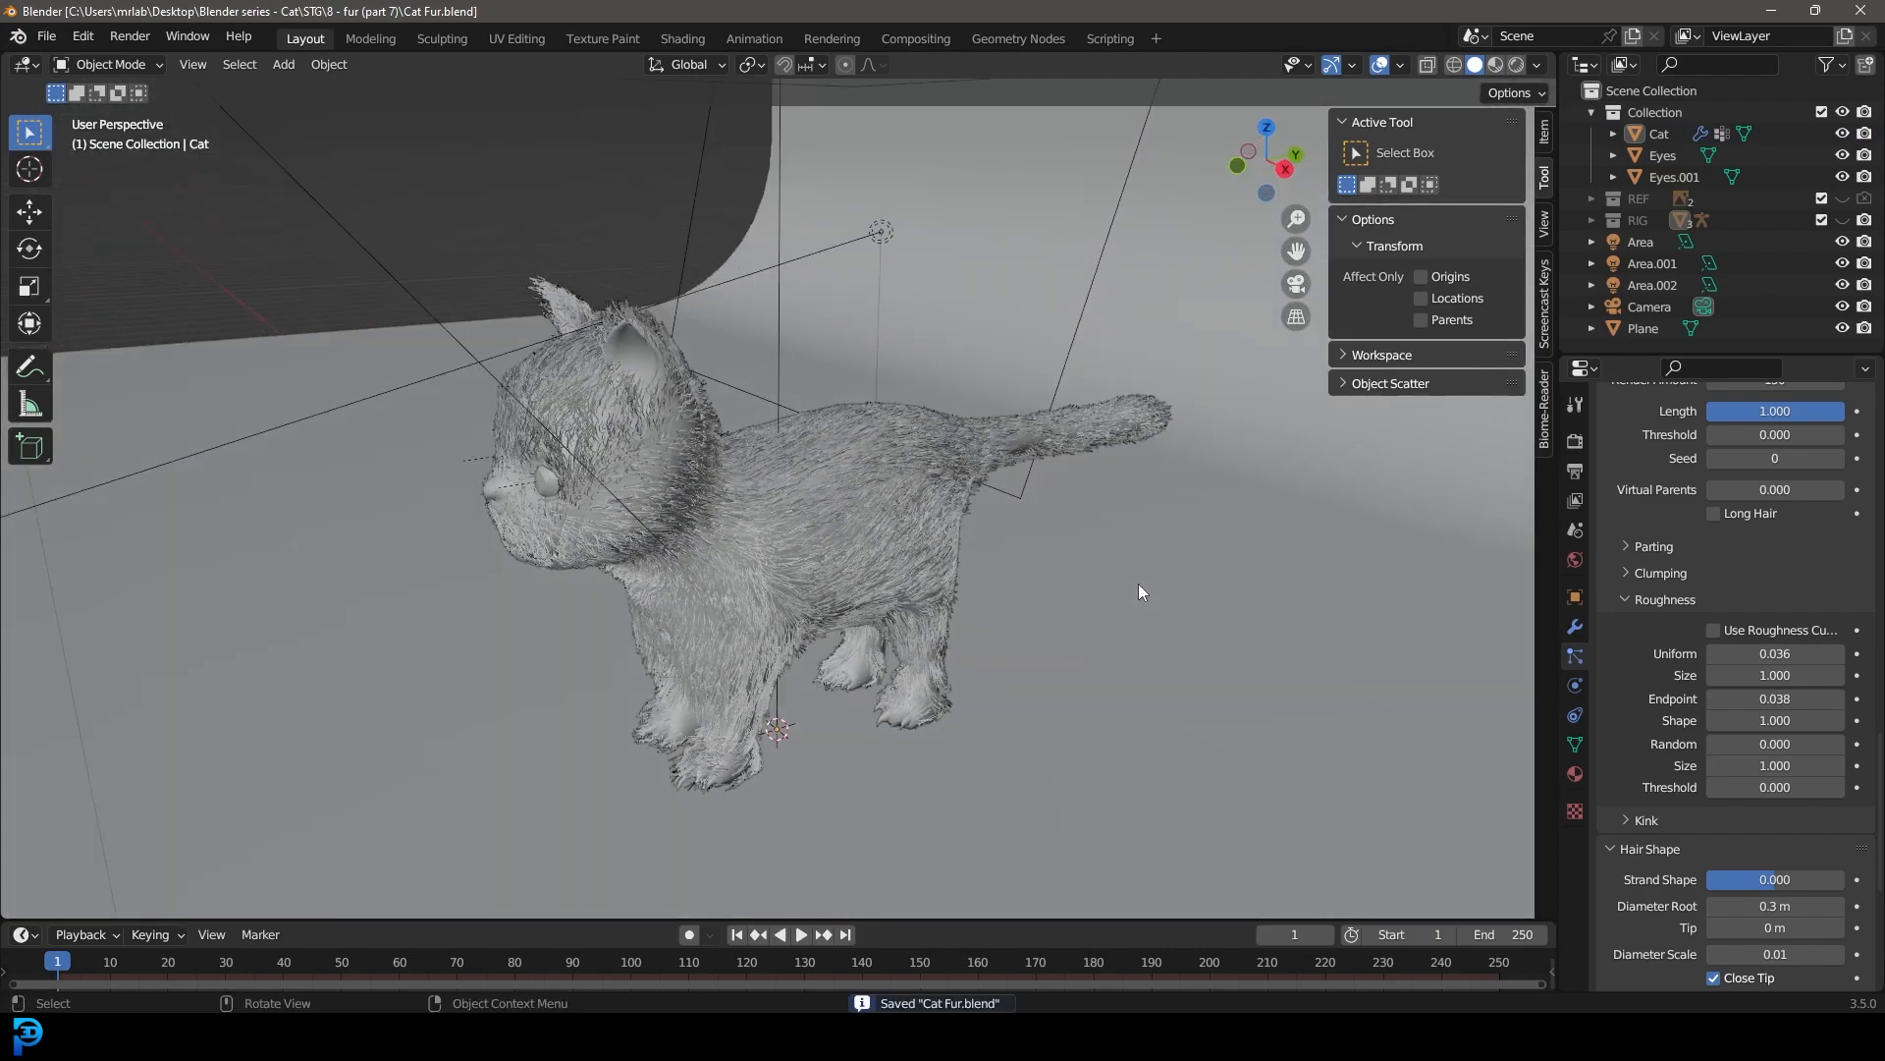
Step: Return to the camera view and render the cat with the roughened fur
key(KP_0)
click(138, 42)
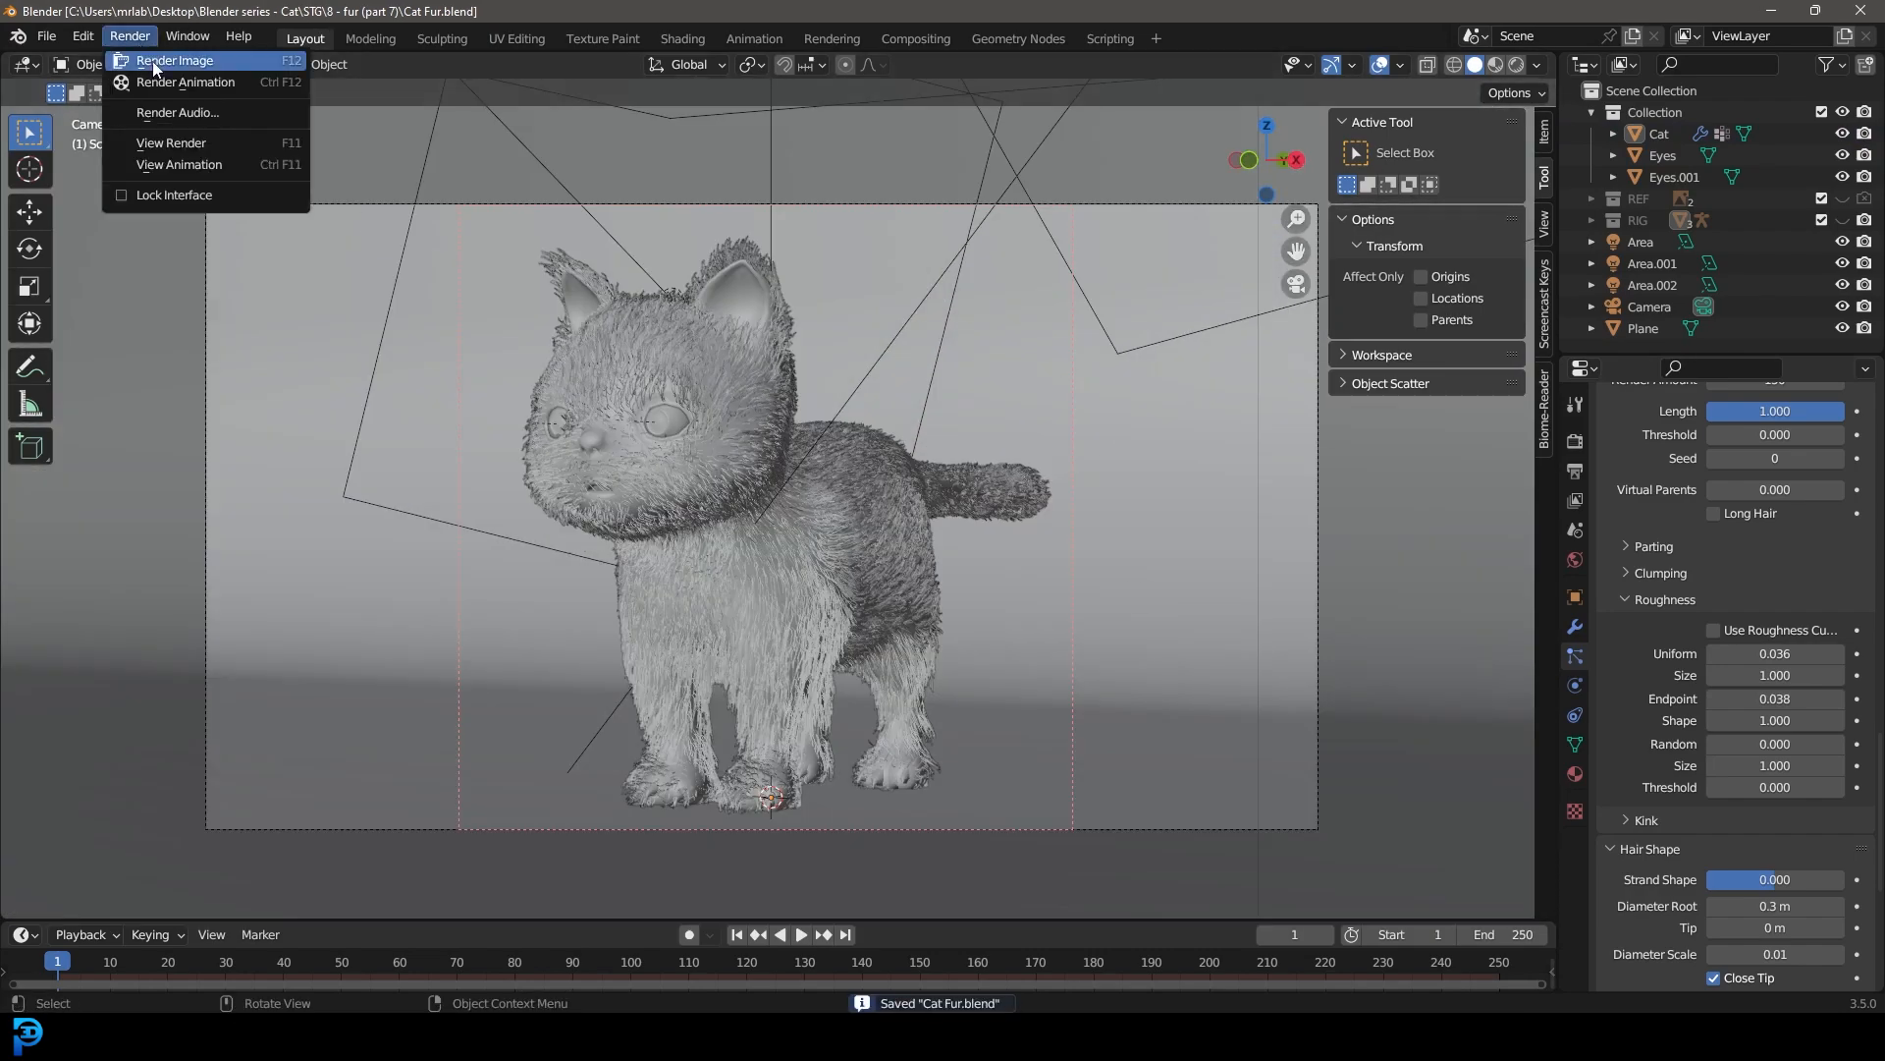
click(221, 62)
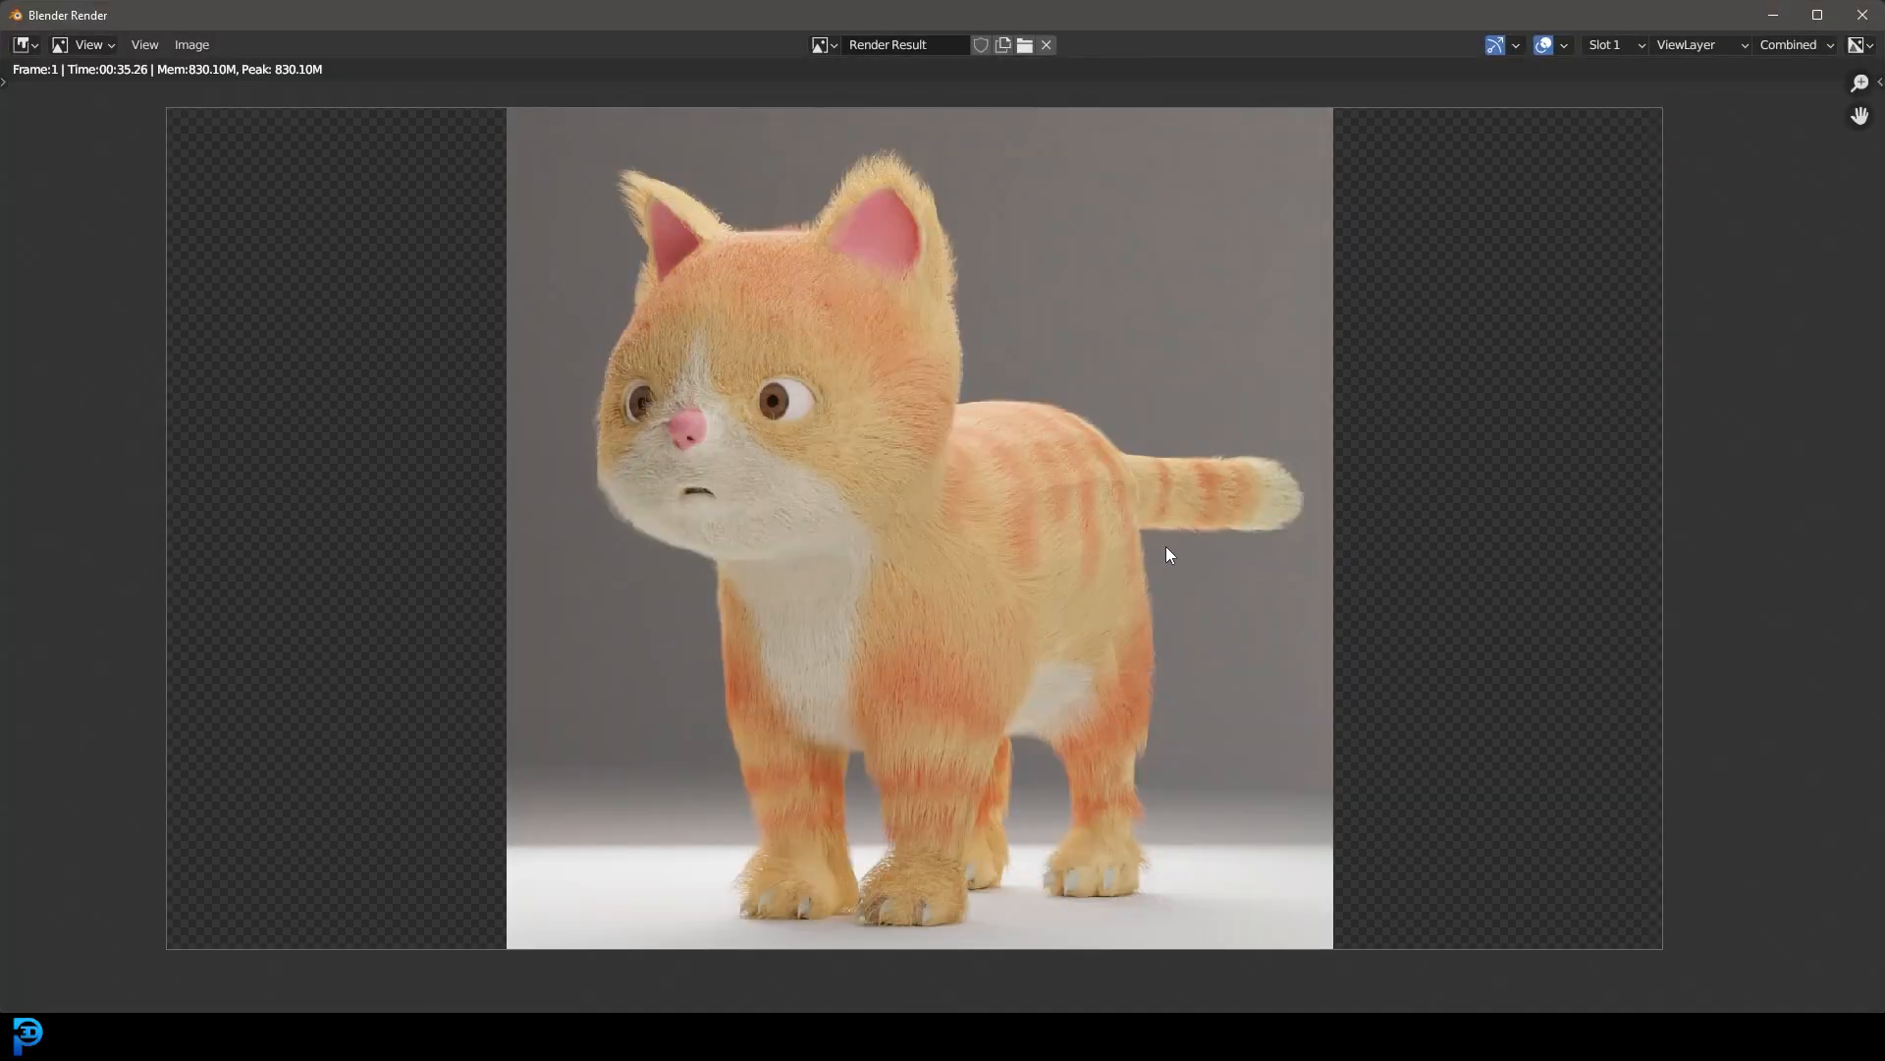
Step: Examine the fur on the cat's face, body and legs in the new render and close it
middle_drag(1166, 556, 1162, 567)
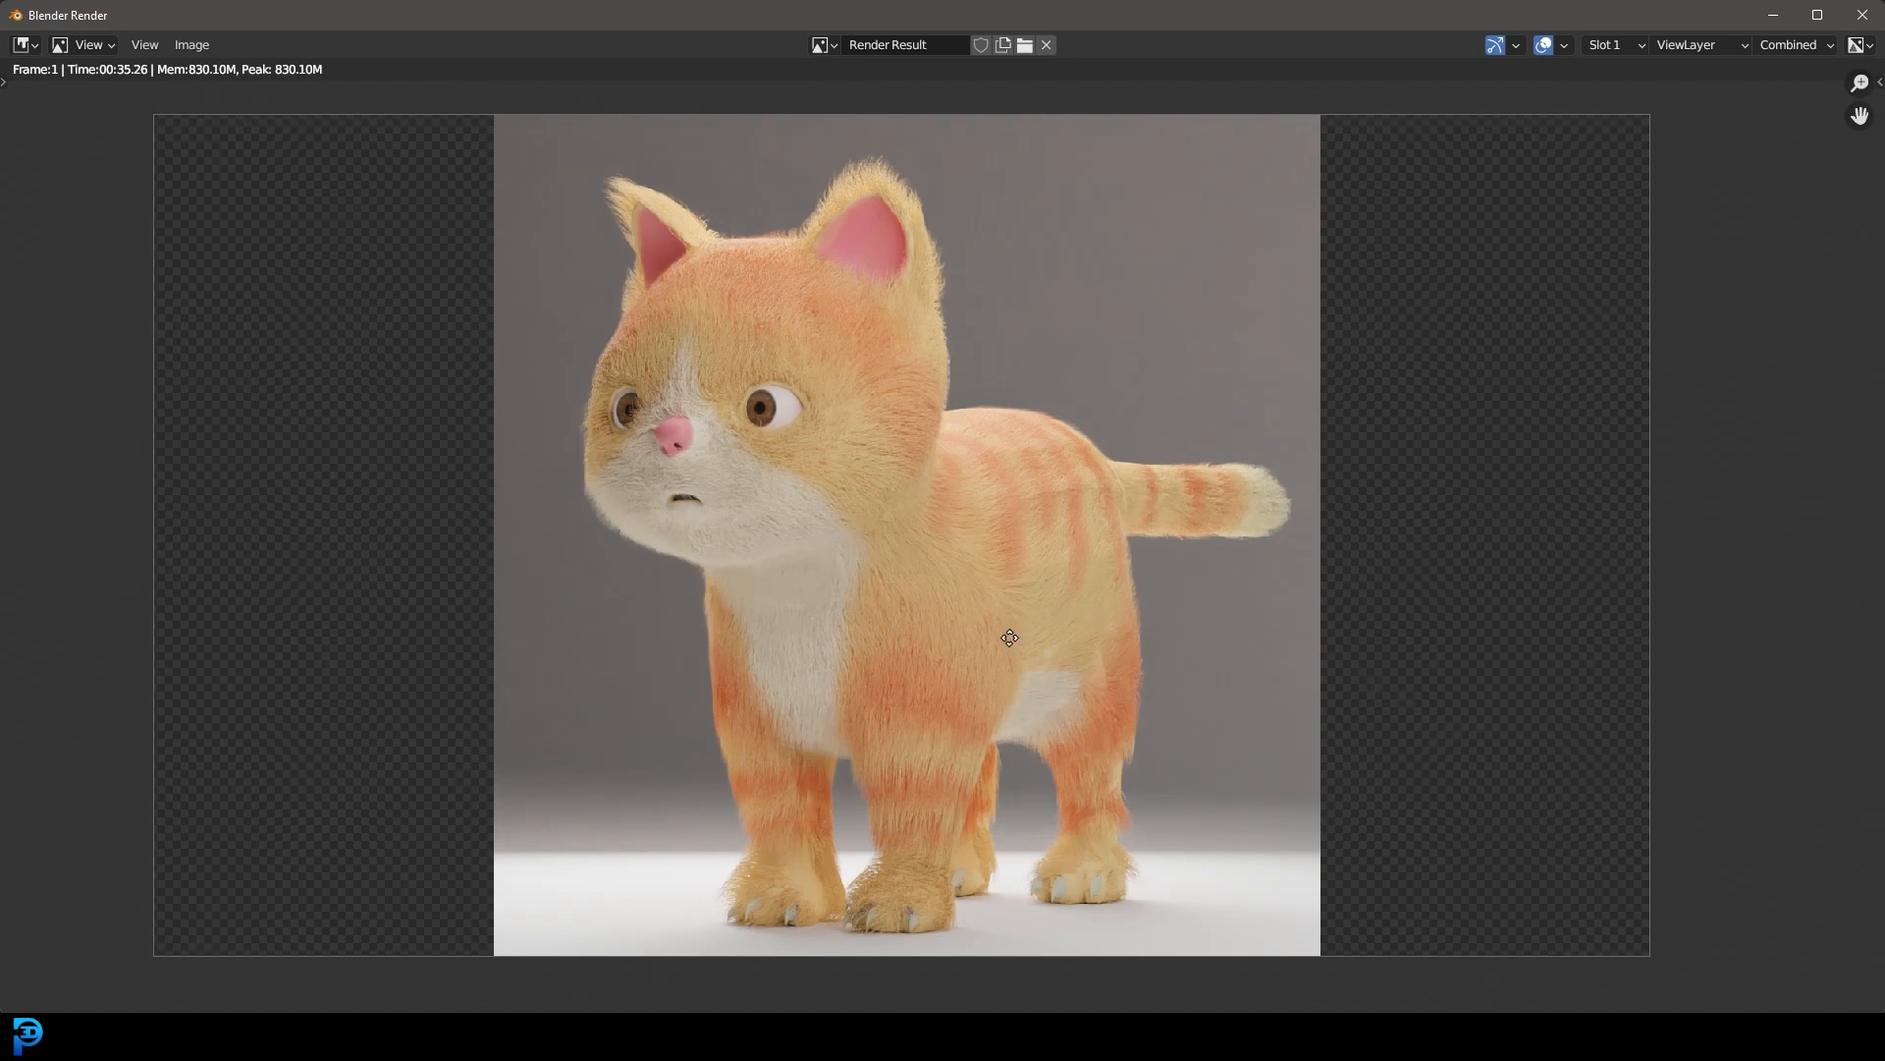
scroll(1008, 648, down, 1)
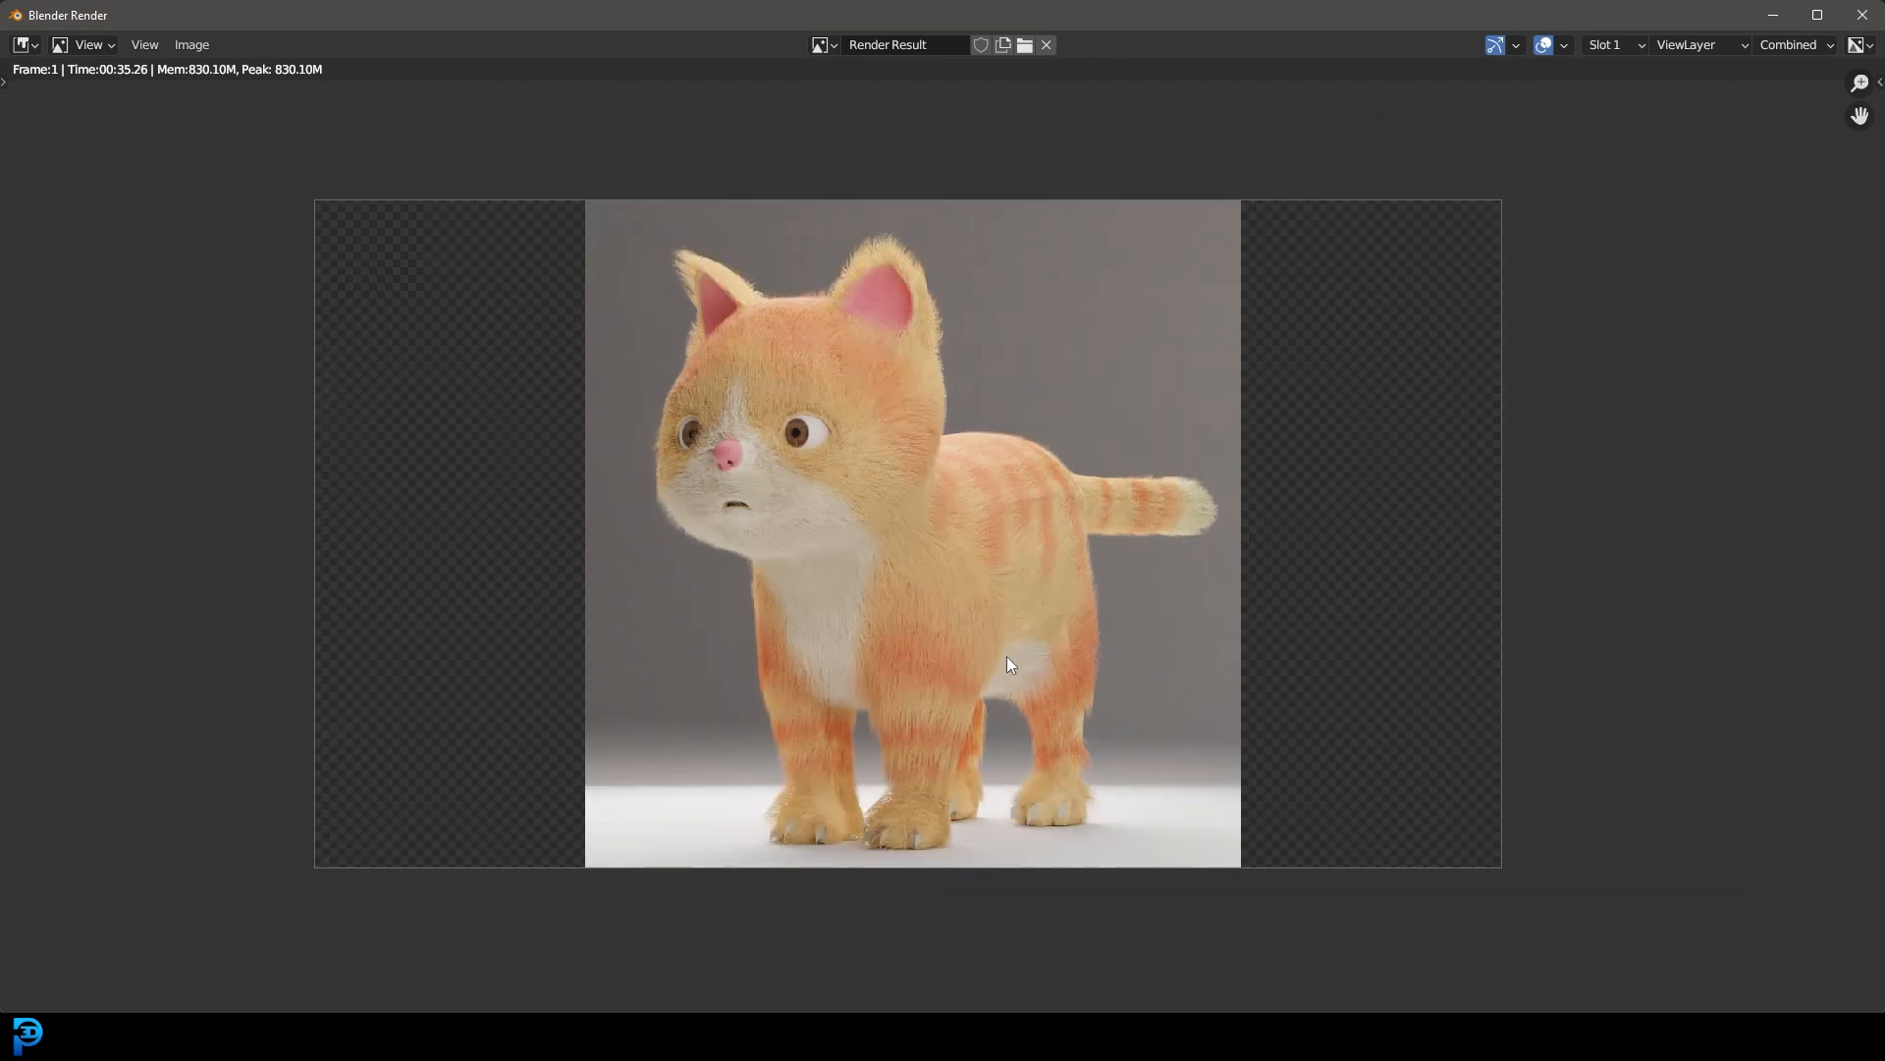
scroll(977, 590, down, 3)
scroll(975, 571, up, 2)
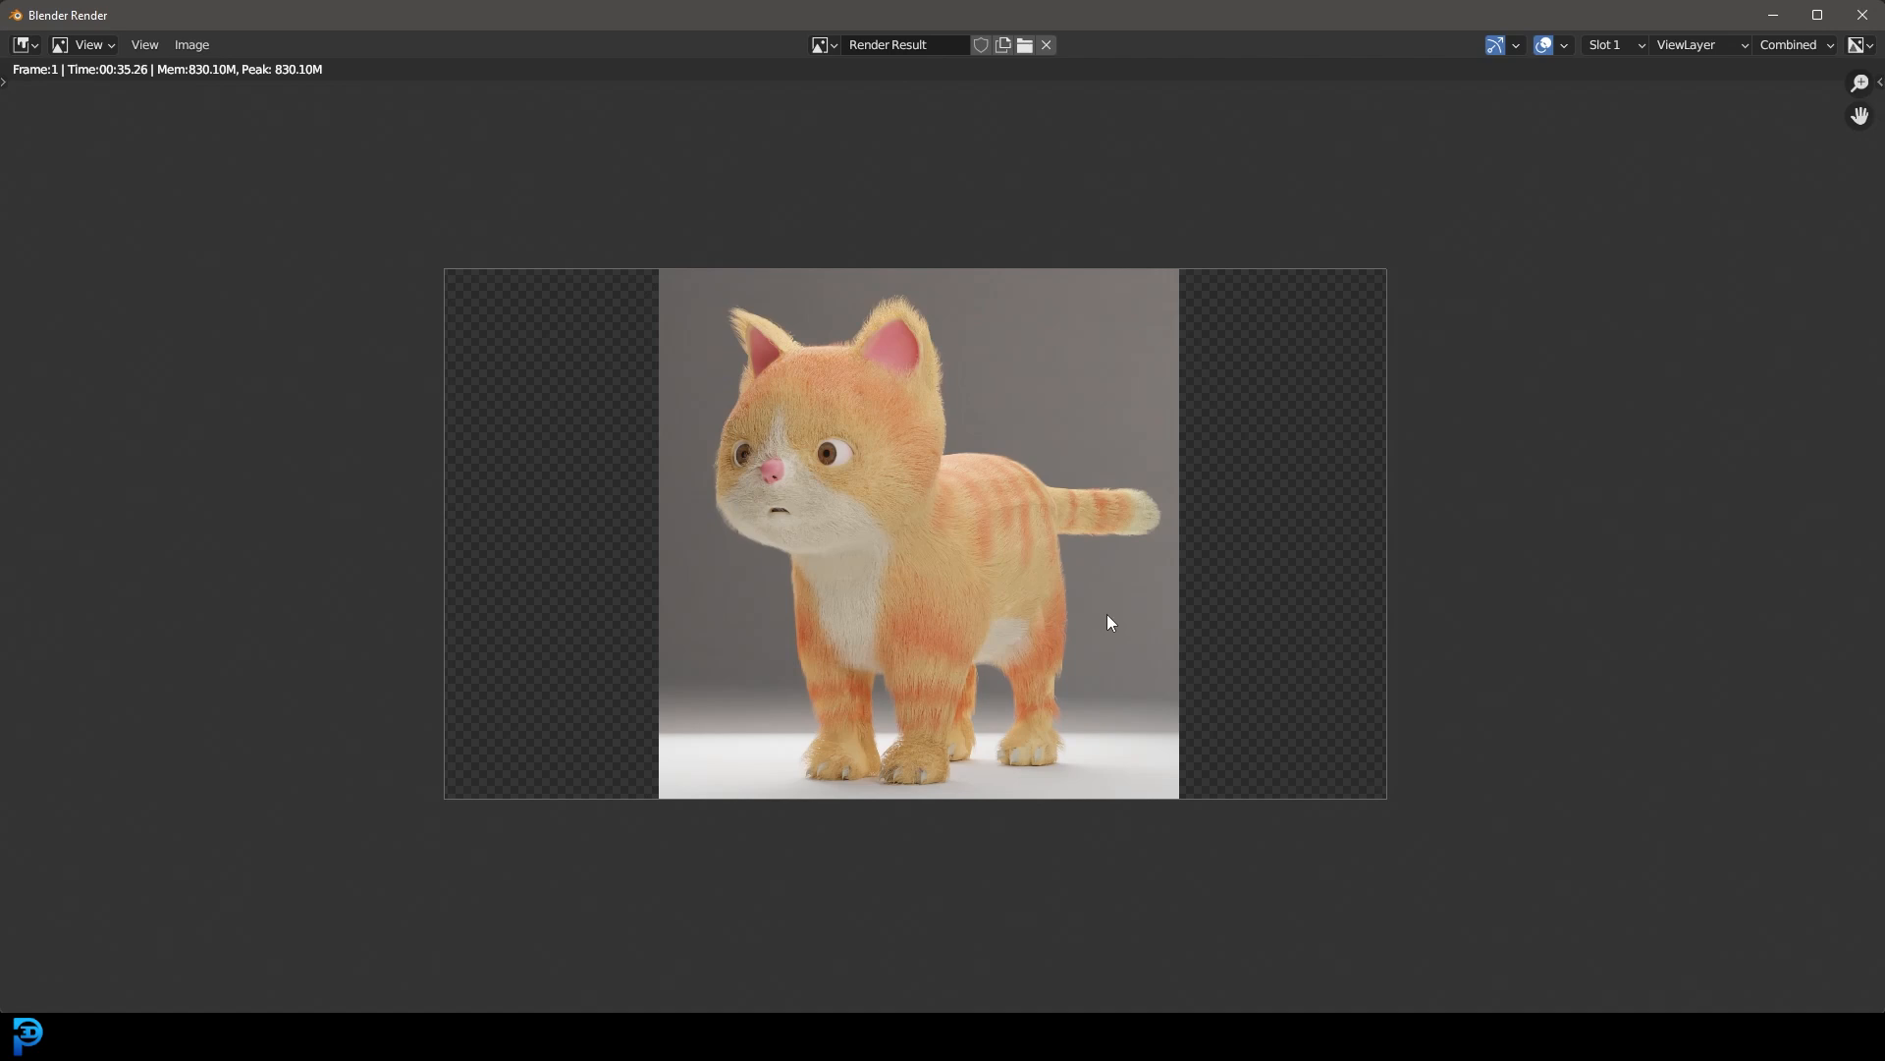
scroll(944, 453, up, 3)
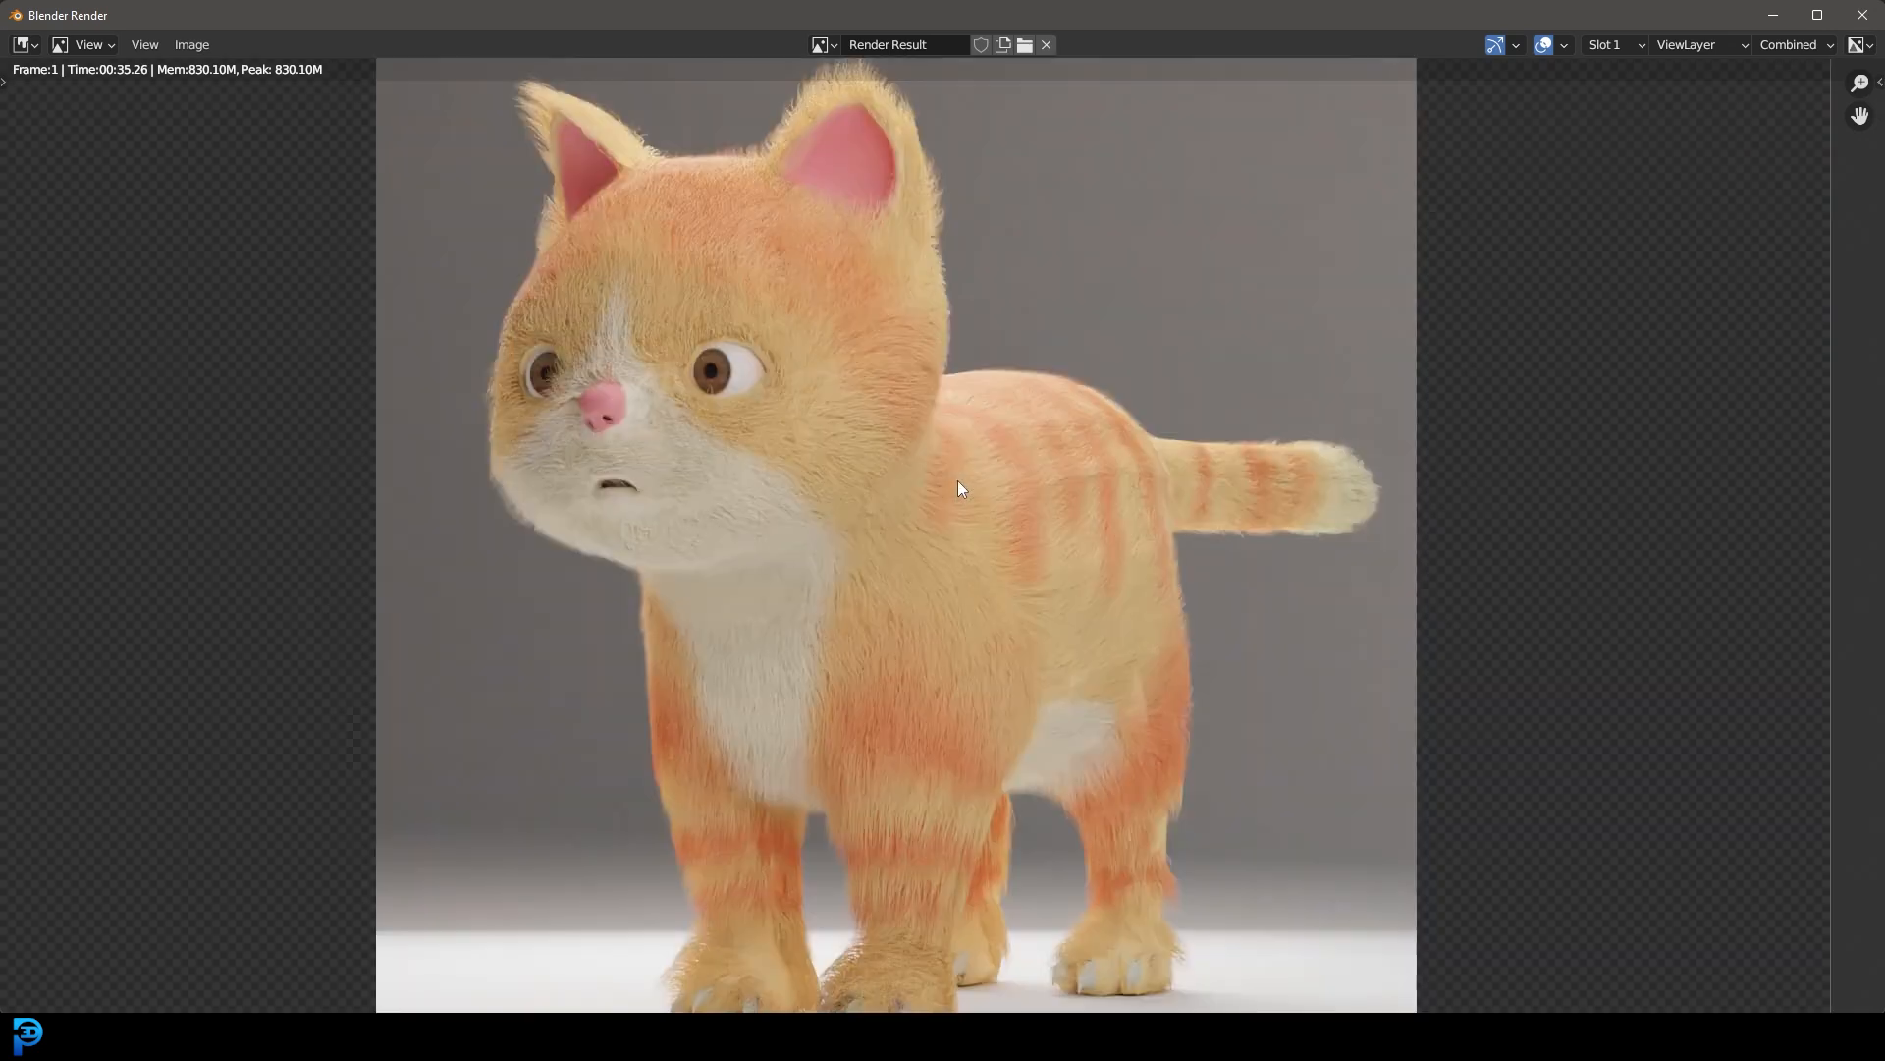
scroll(961, 486, down, 2)
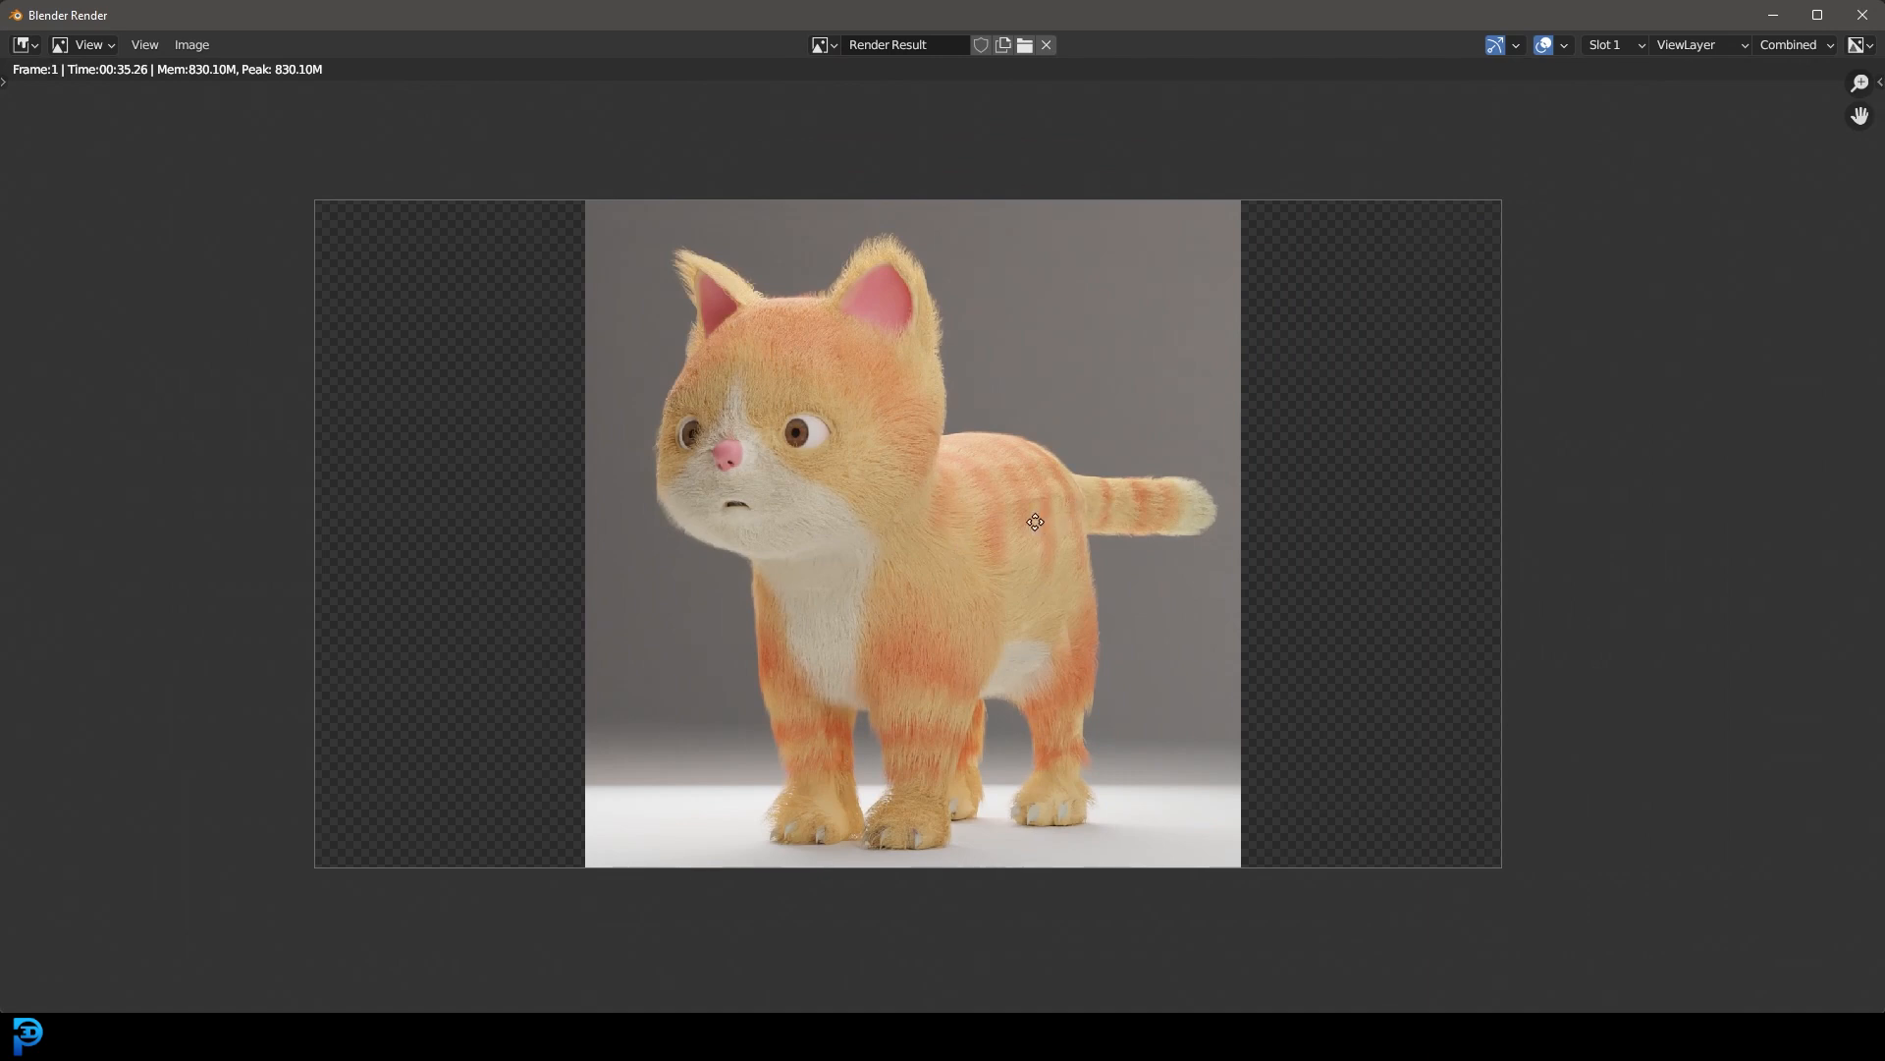
scroll(1061, 524, up, 1)
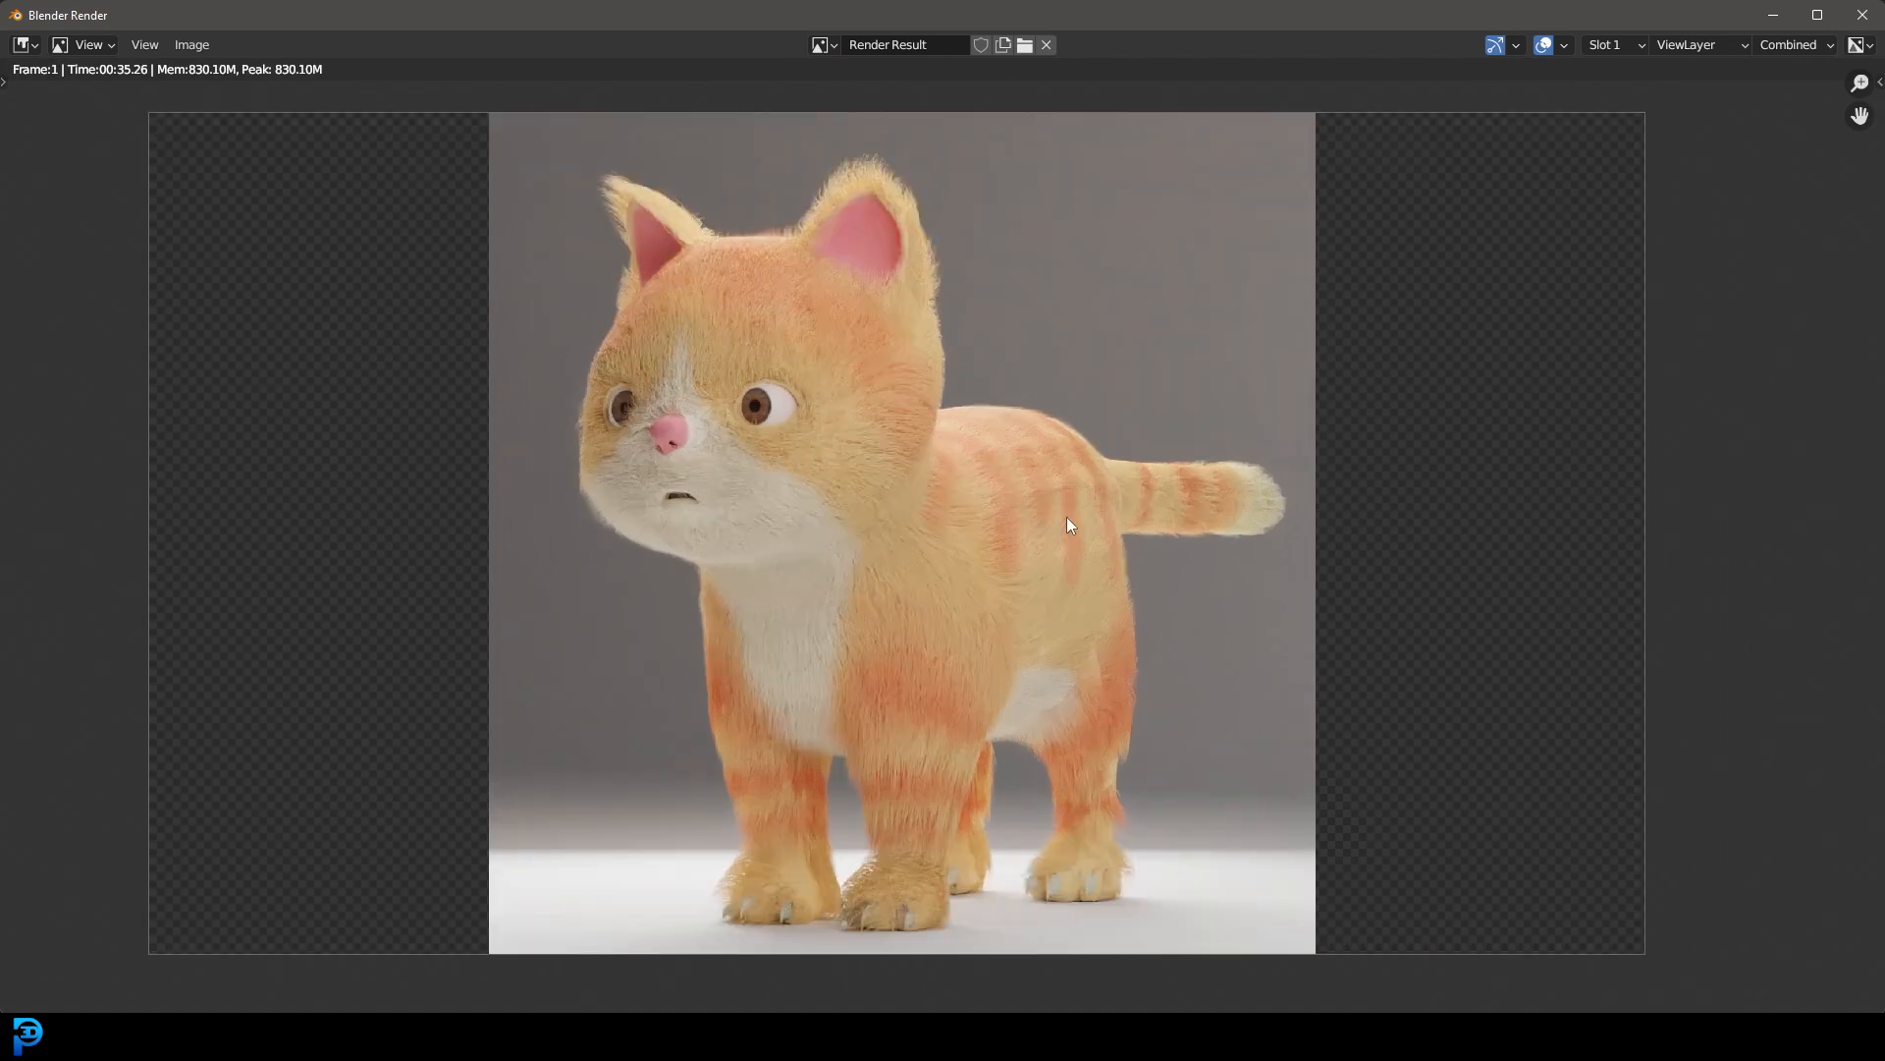
click(1865, 14)
Step: Select the cat's eye and set its material's roughness to 0
scroll(769, 458, down, 3)
scroll(766, 426, up, 3)
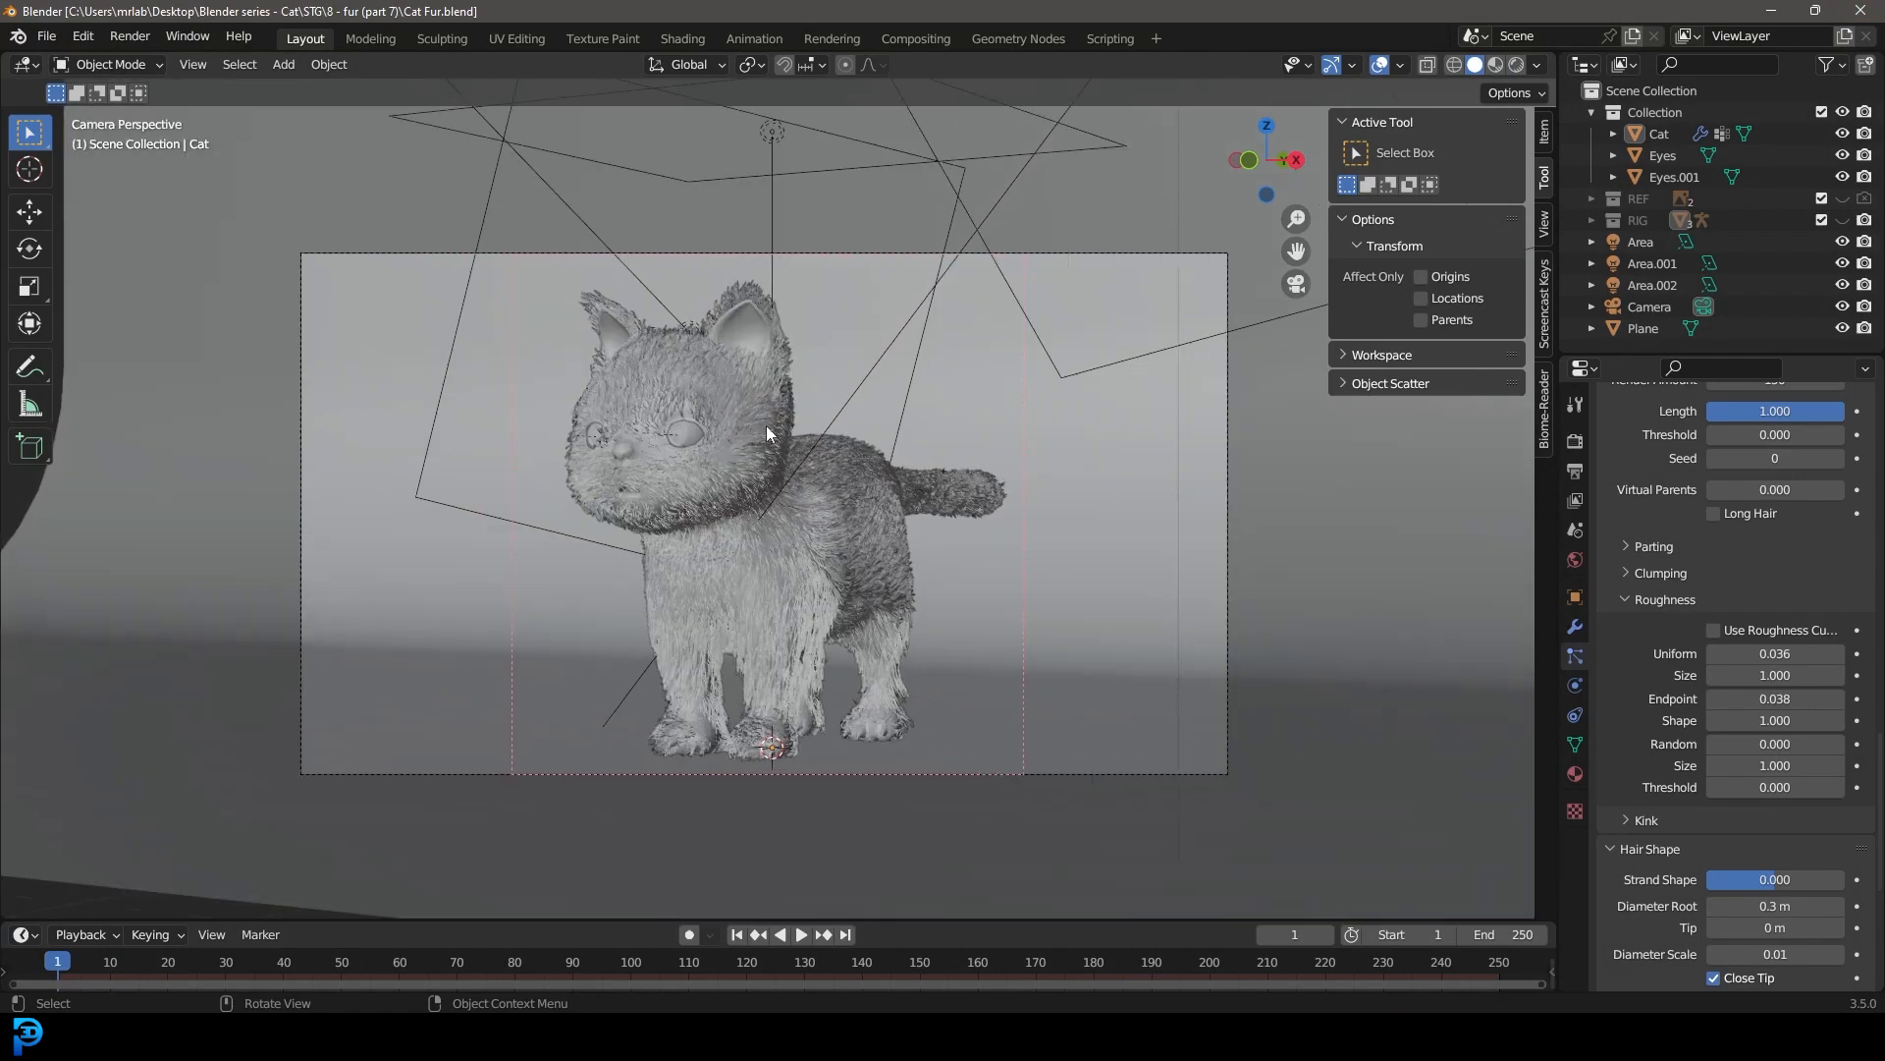
scroll(700, 429, up, 1)
click(664, 396)
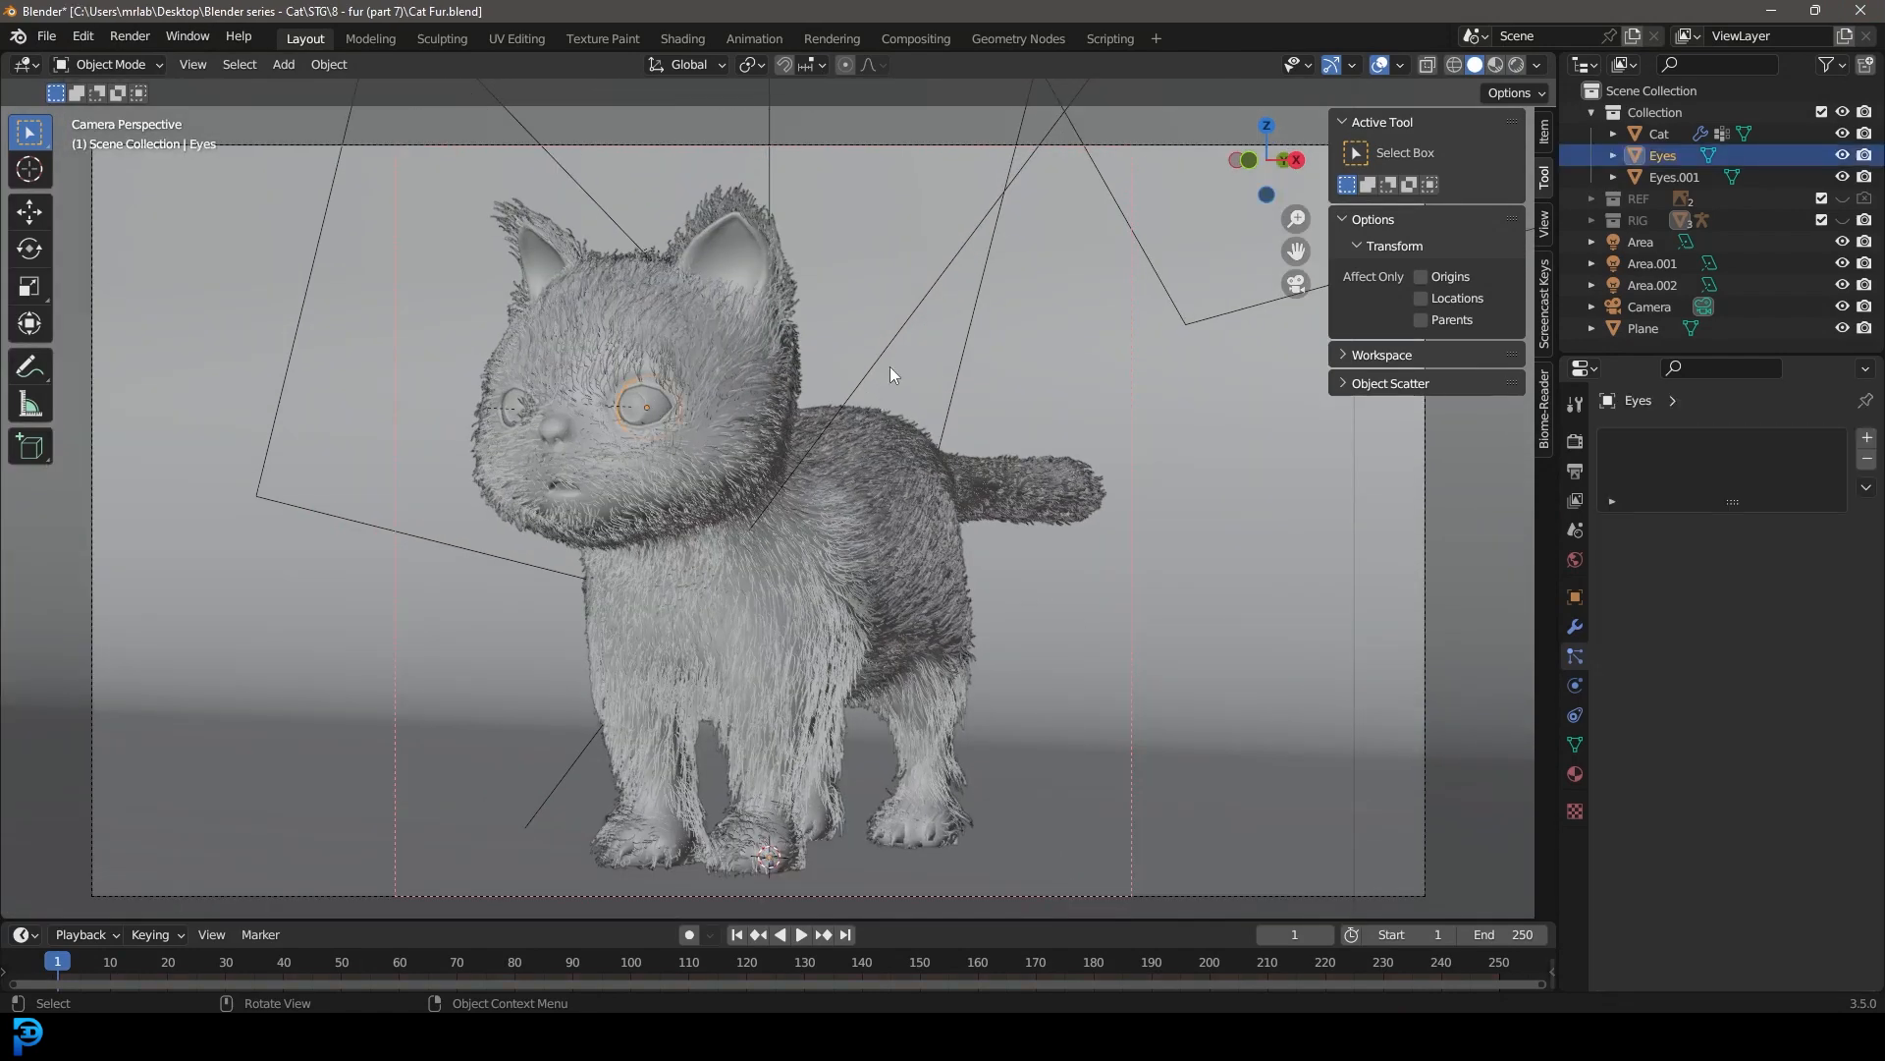
click(1576, 774)
scroll(1685, 807, down, 8)
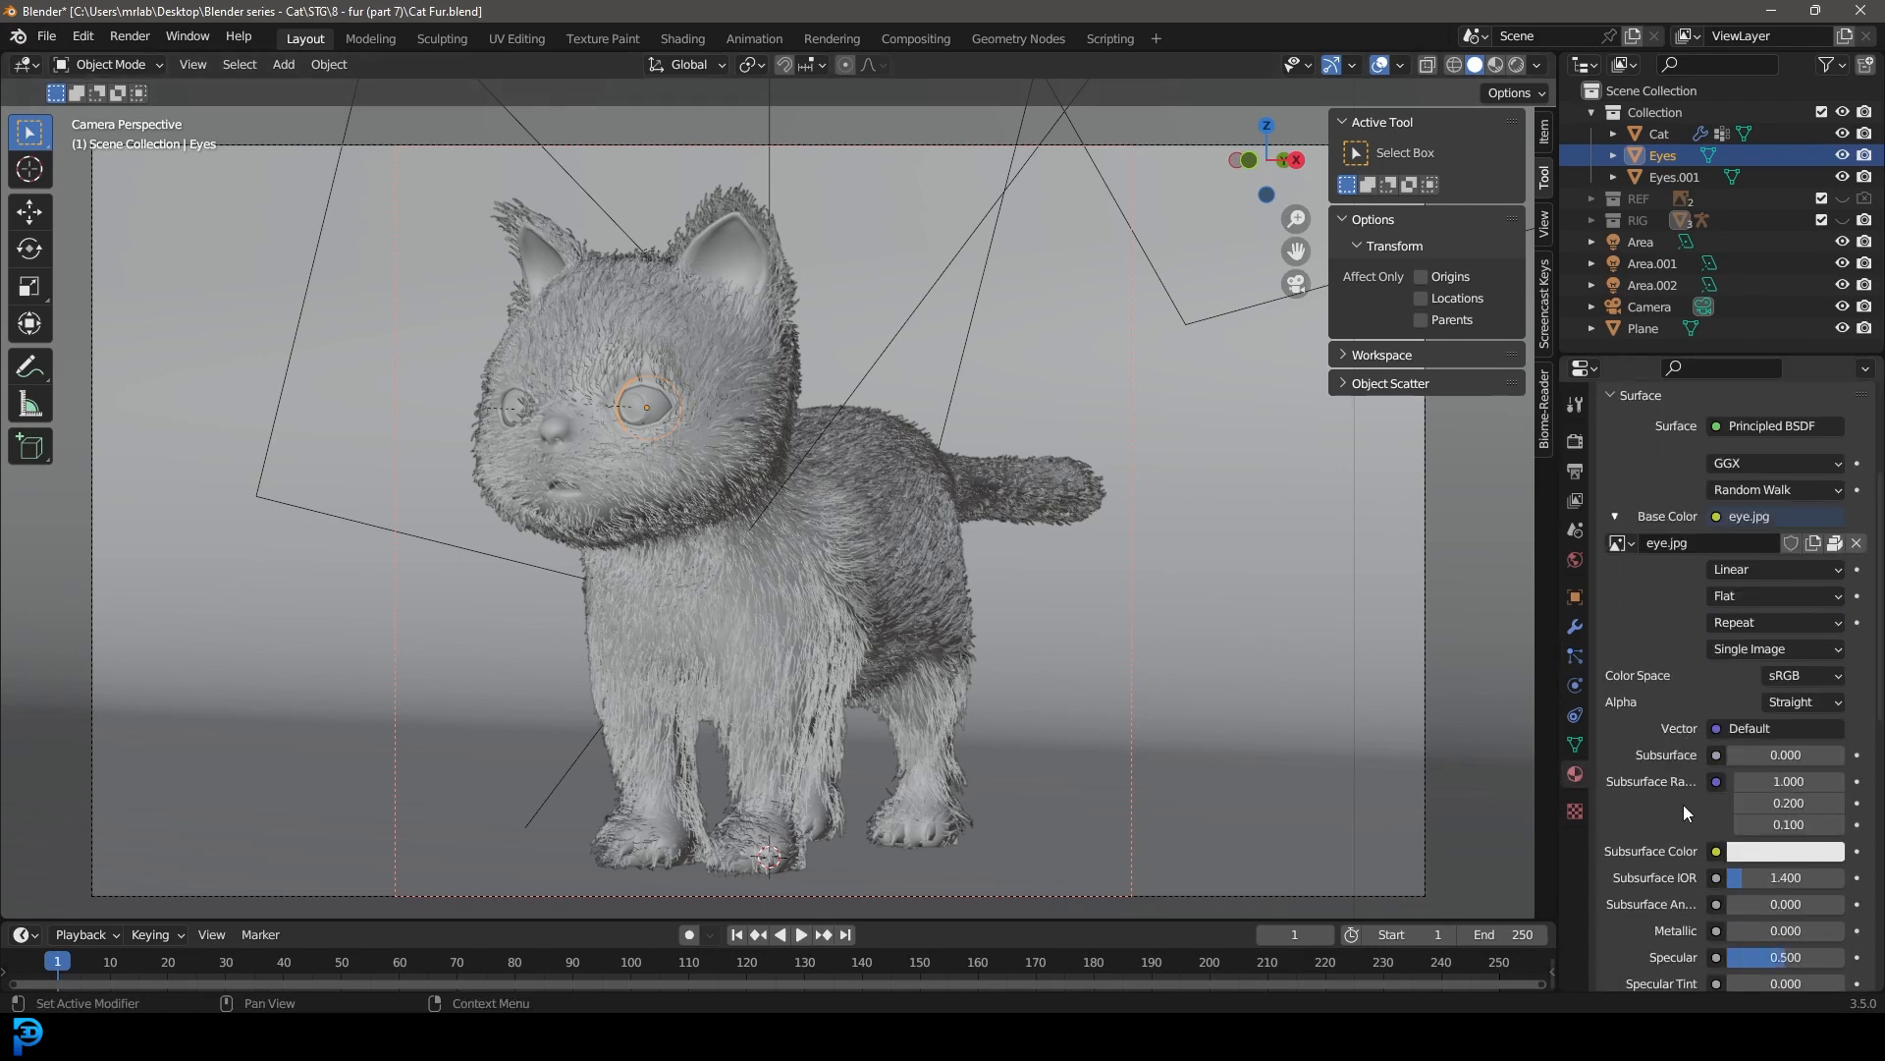
scroll(1691, 785, down, 1)
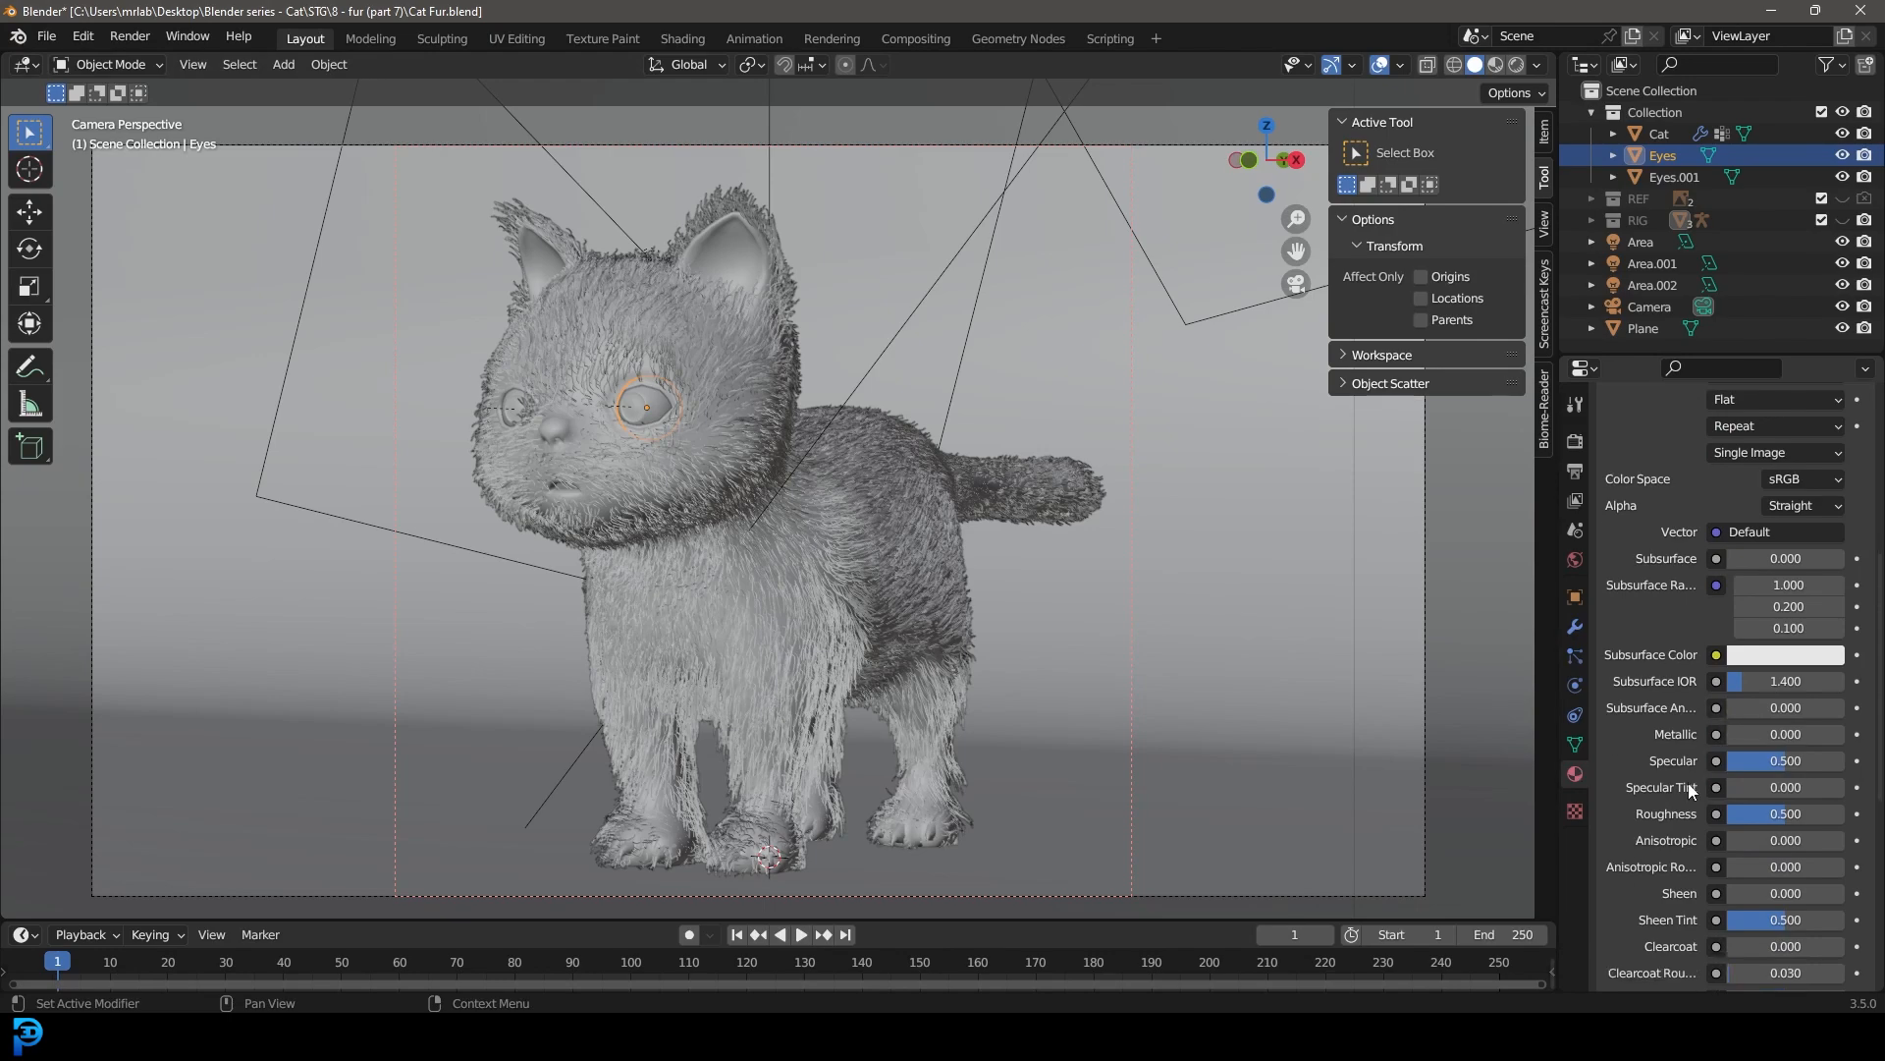
drag(1831, 817, 1729, 815)
Step: Check the glossy eyes in rendered shading, return to solid shading, and save the file
key(z)
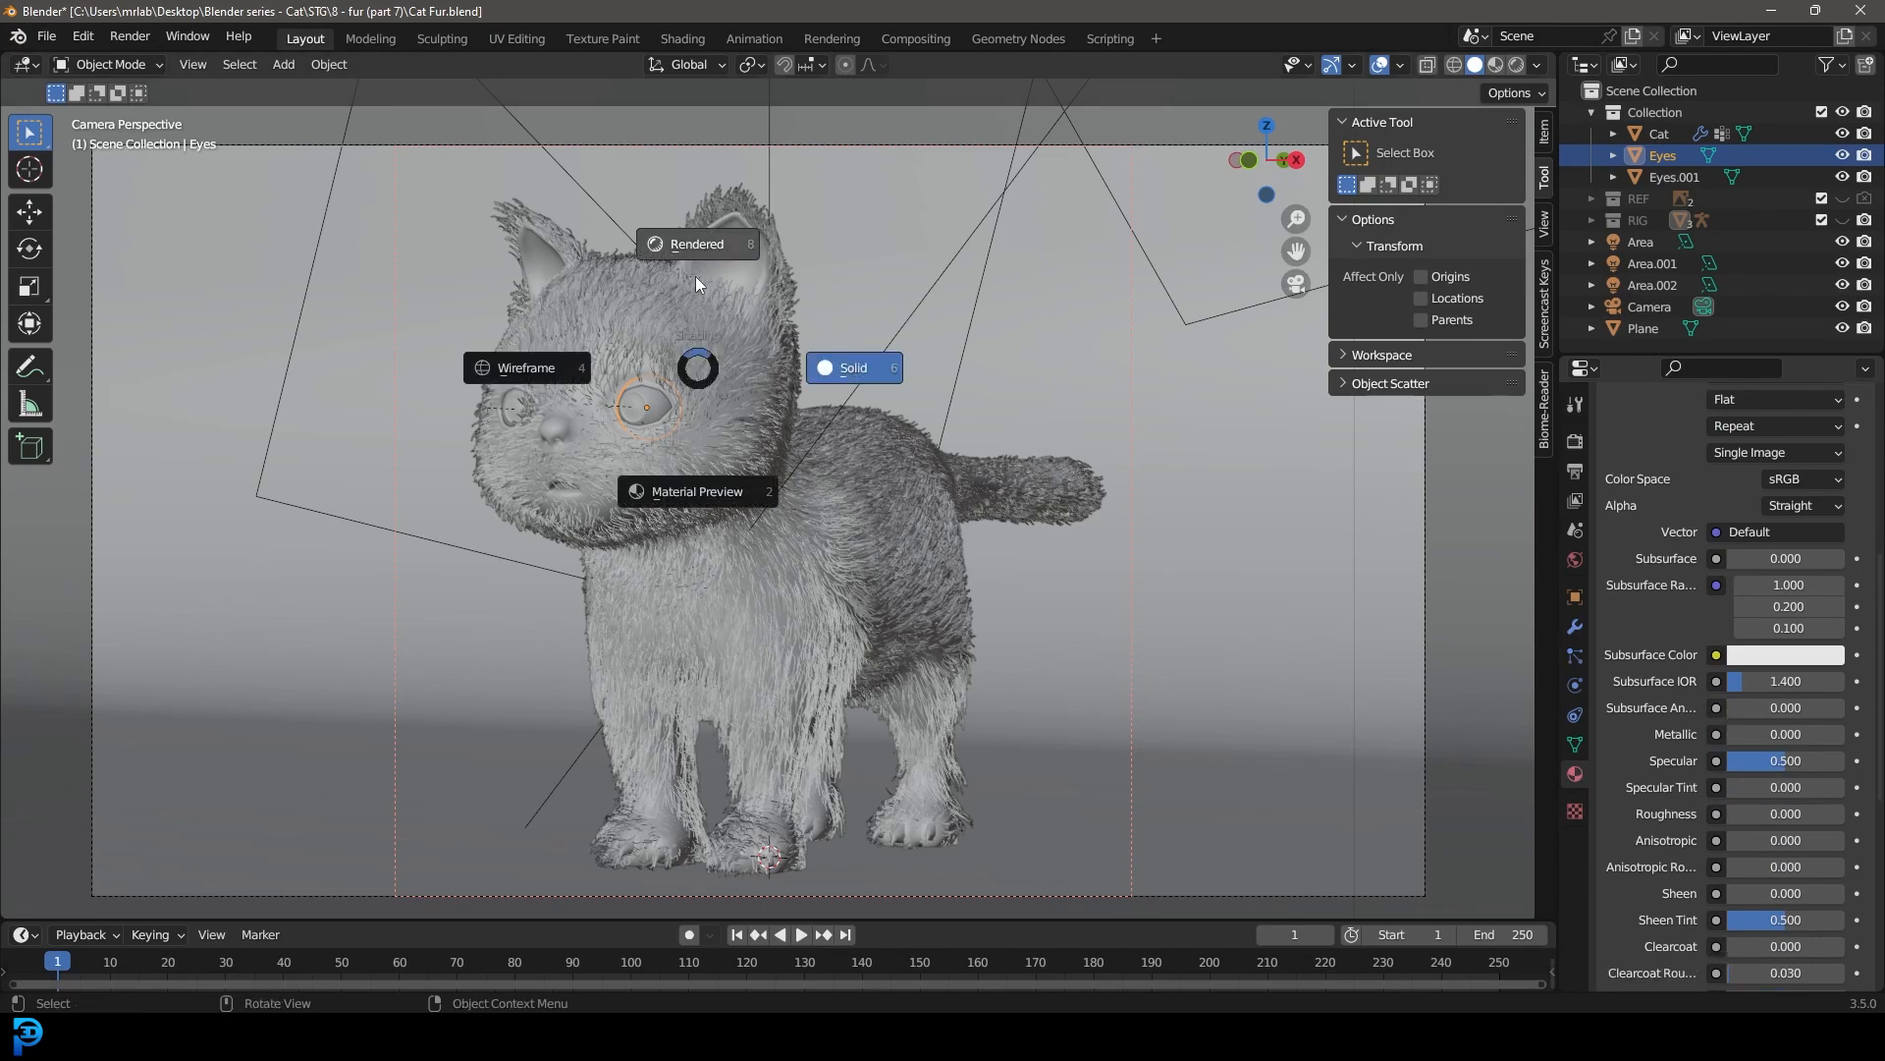
click(696, 279)
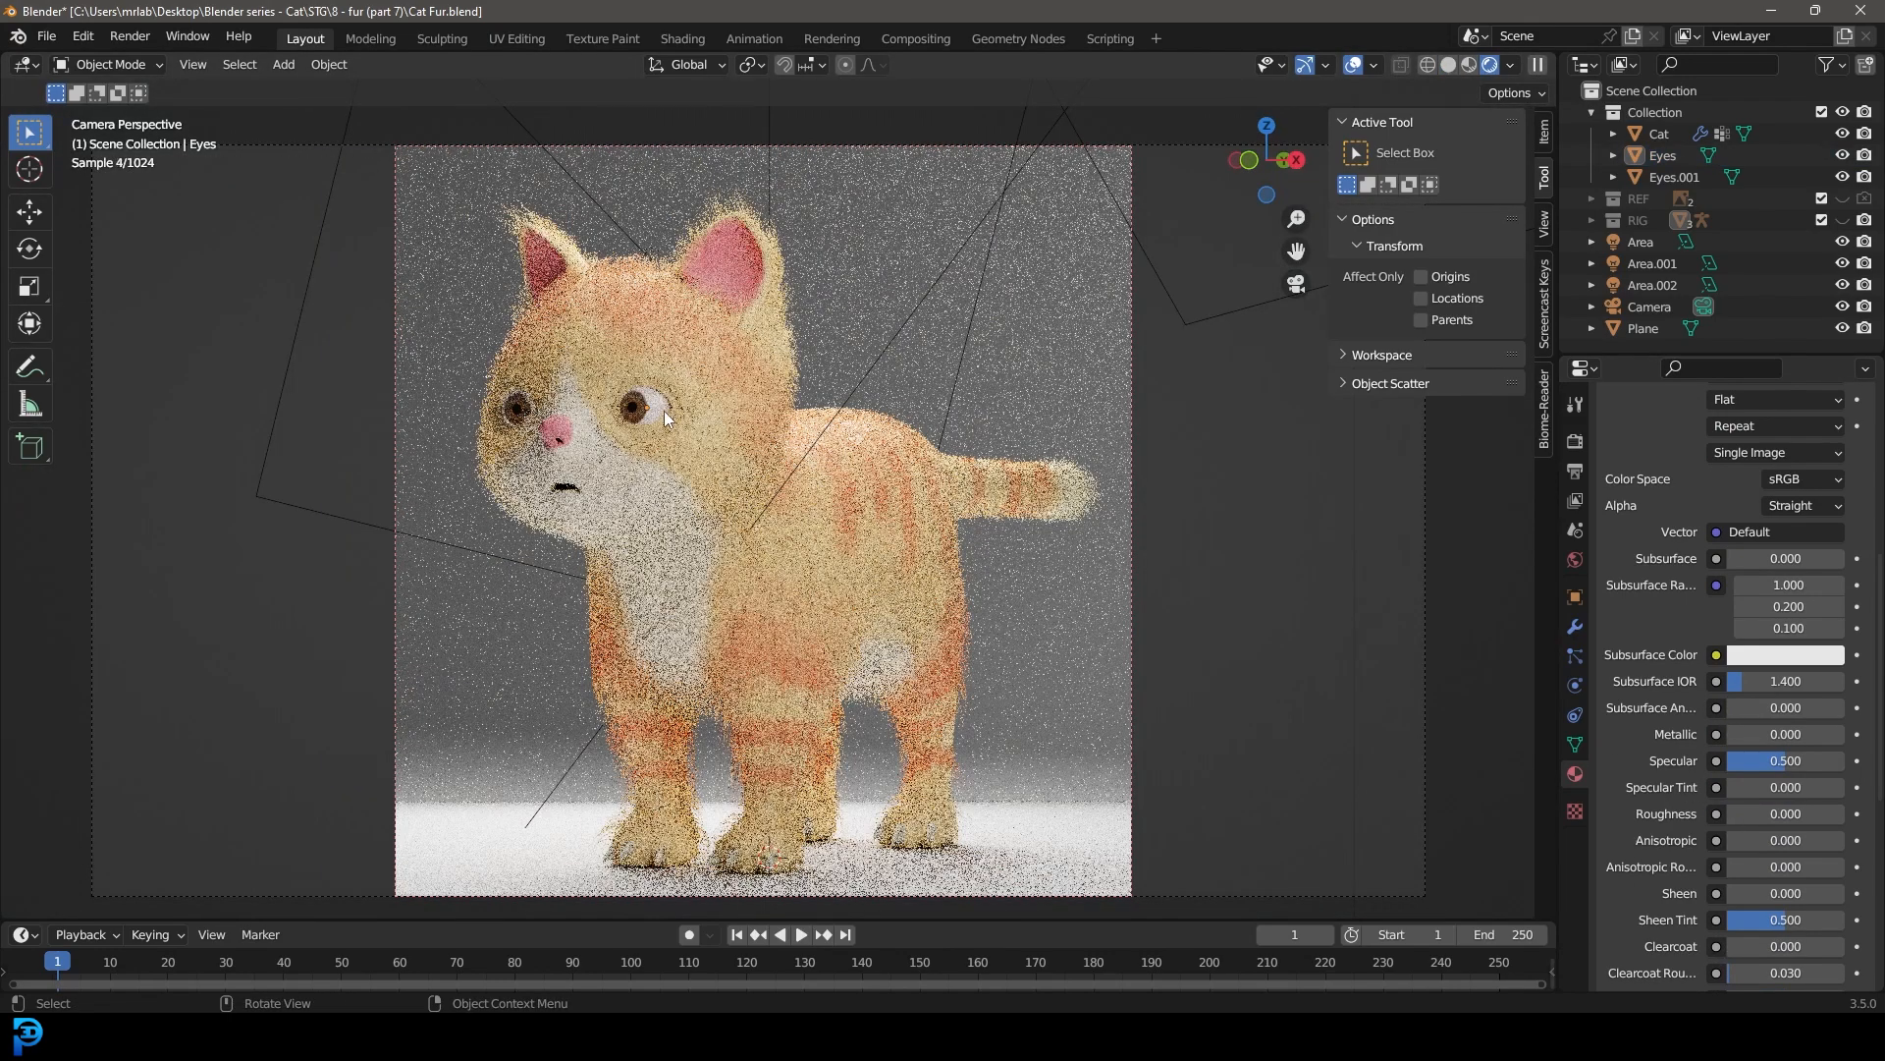
key(z)
click(815, 422)
scroll(841, 450, up, 3)
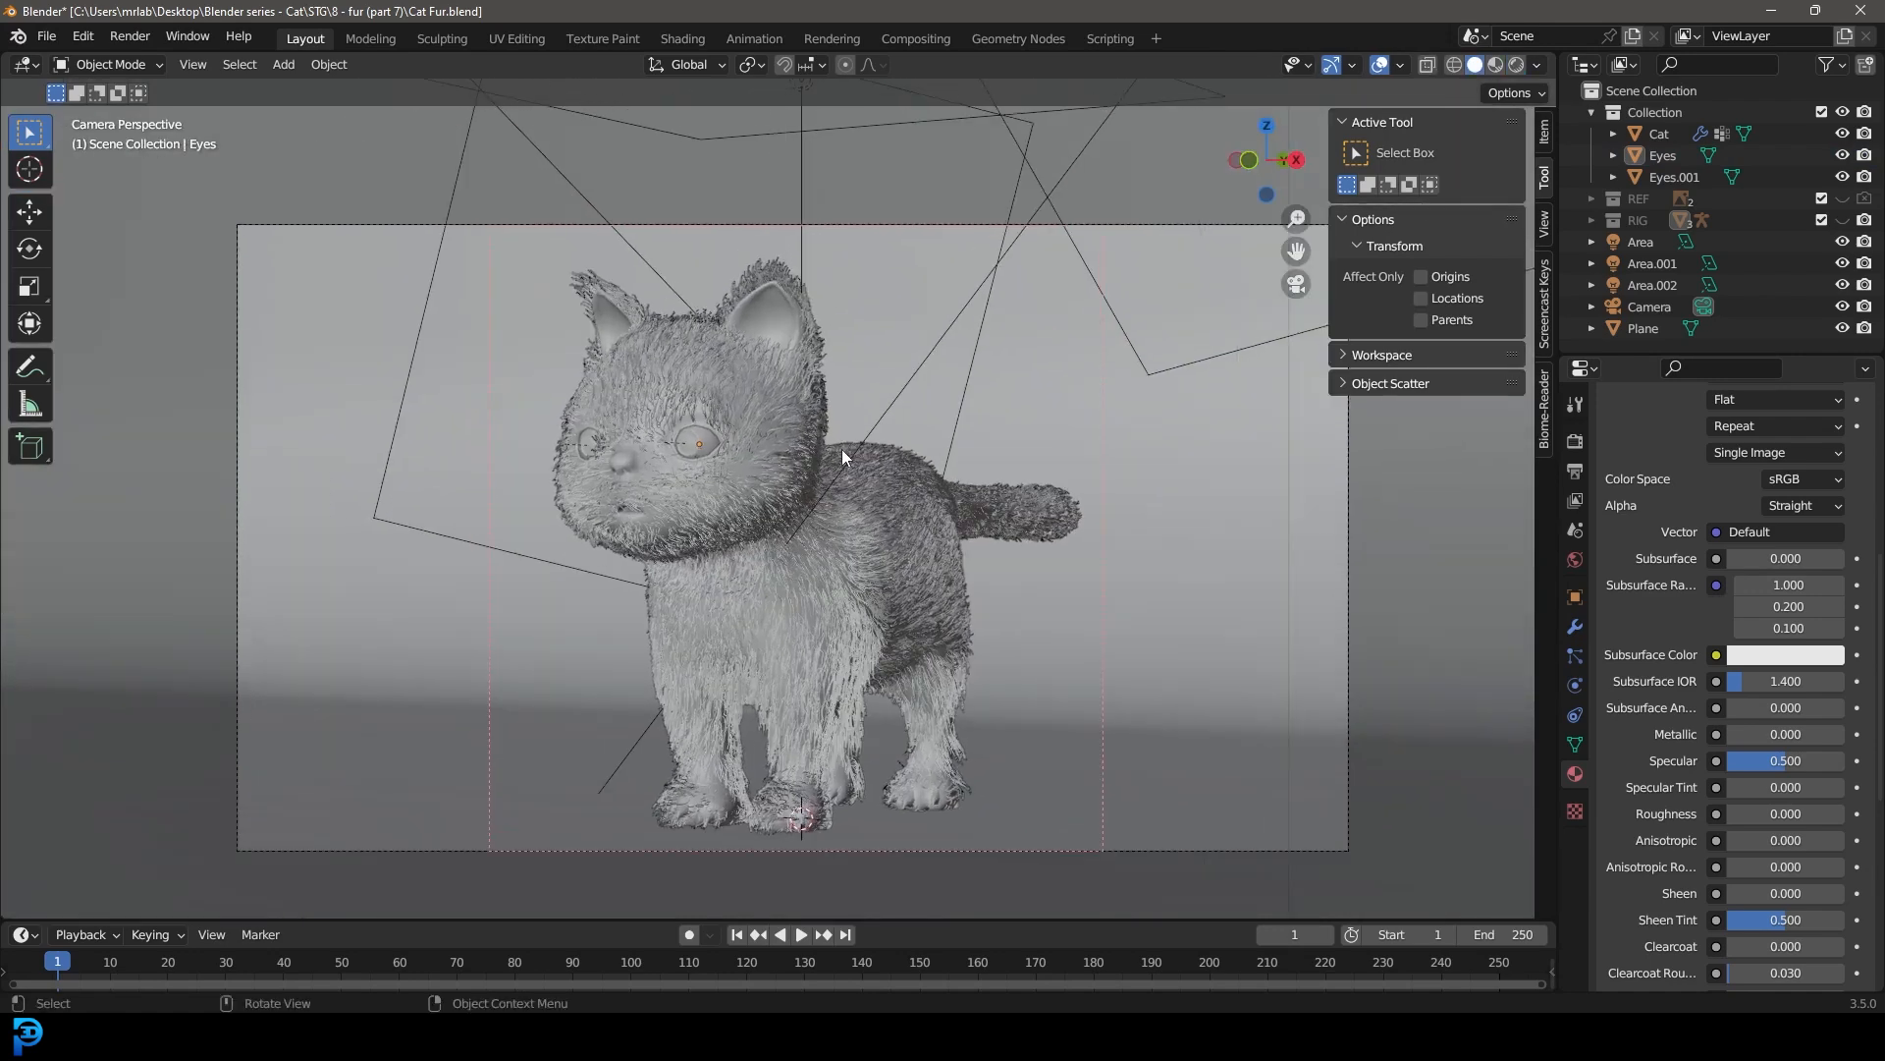
key(ctrl+s)
scroll(896, 452, down, 4)
Step: Add a second material slot to the cat with a separate copy of the cat material named cat_hair
click(901, 489)
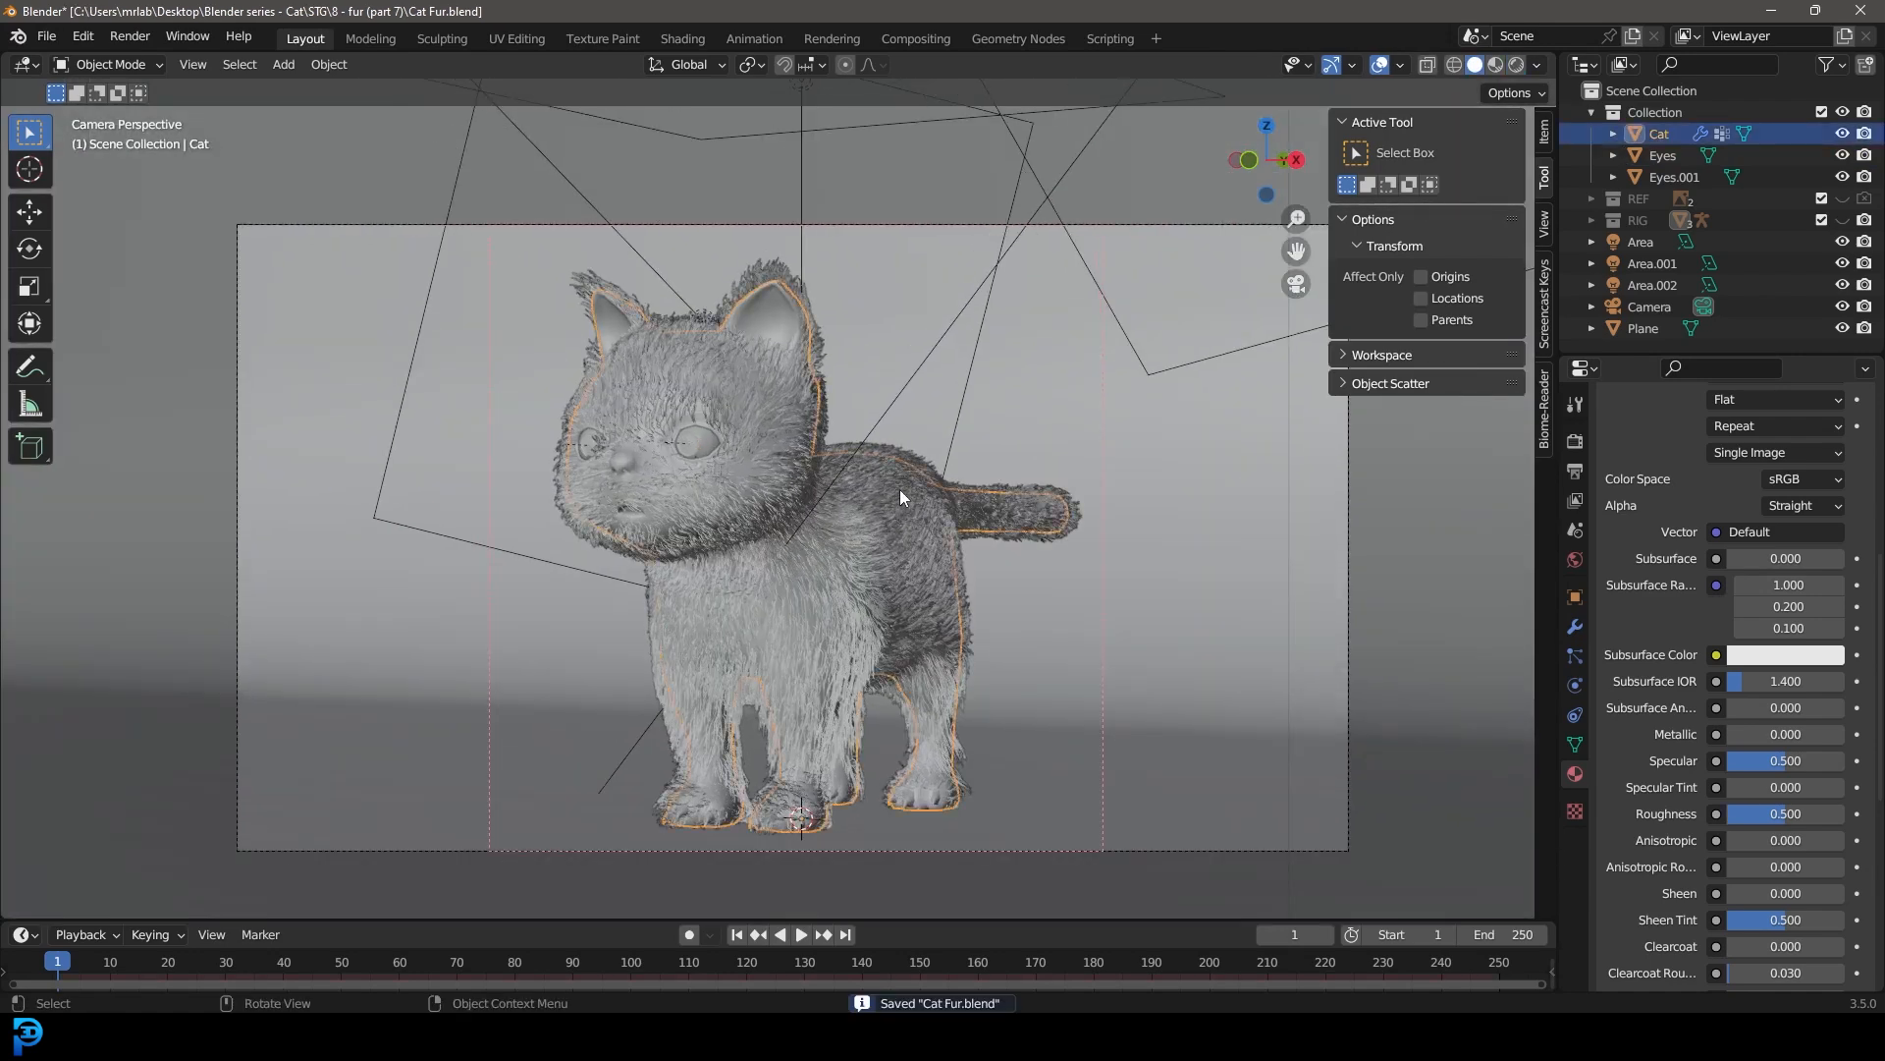
scroll(1634, 662, up, 8)
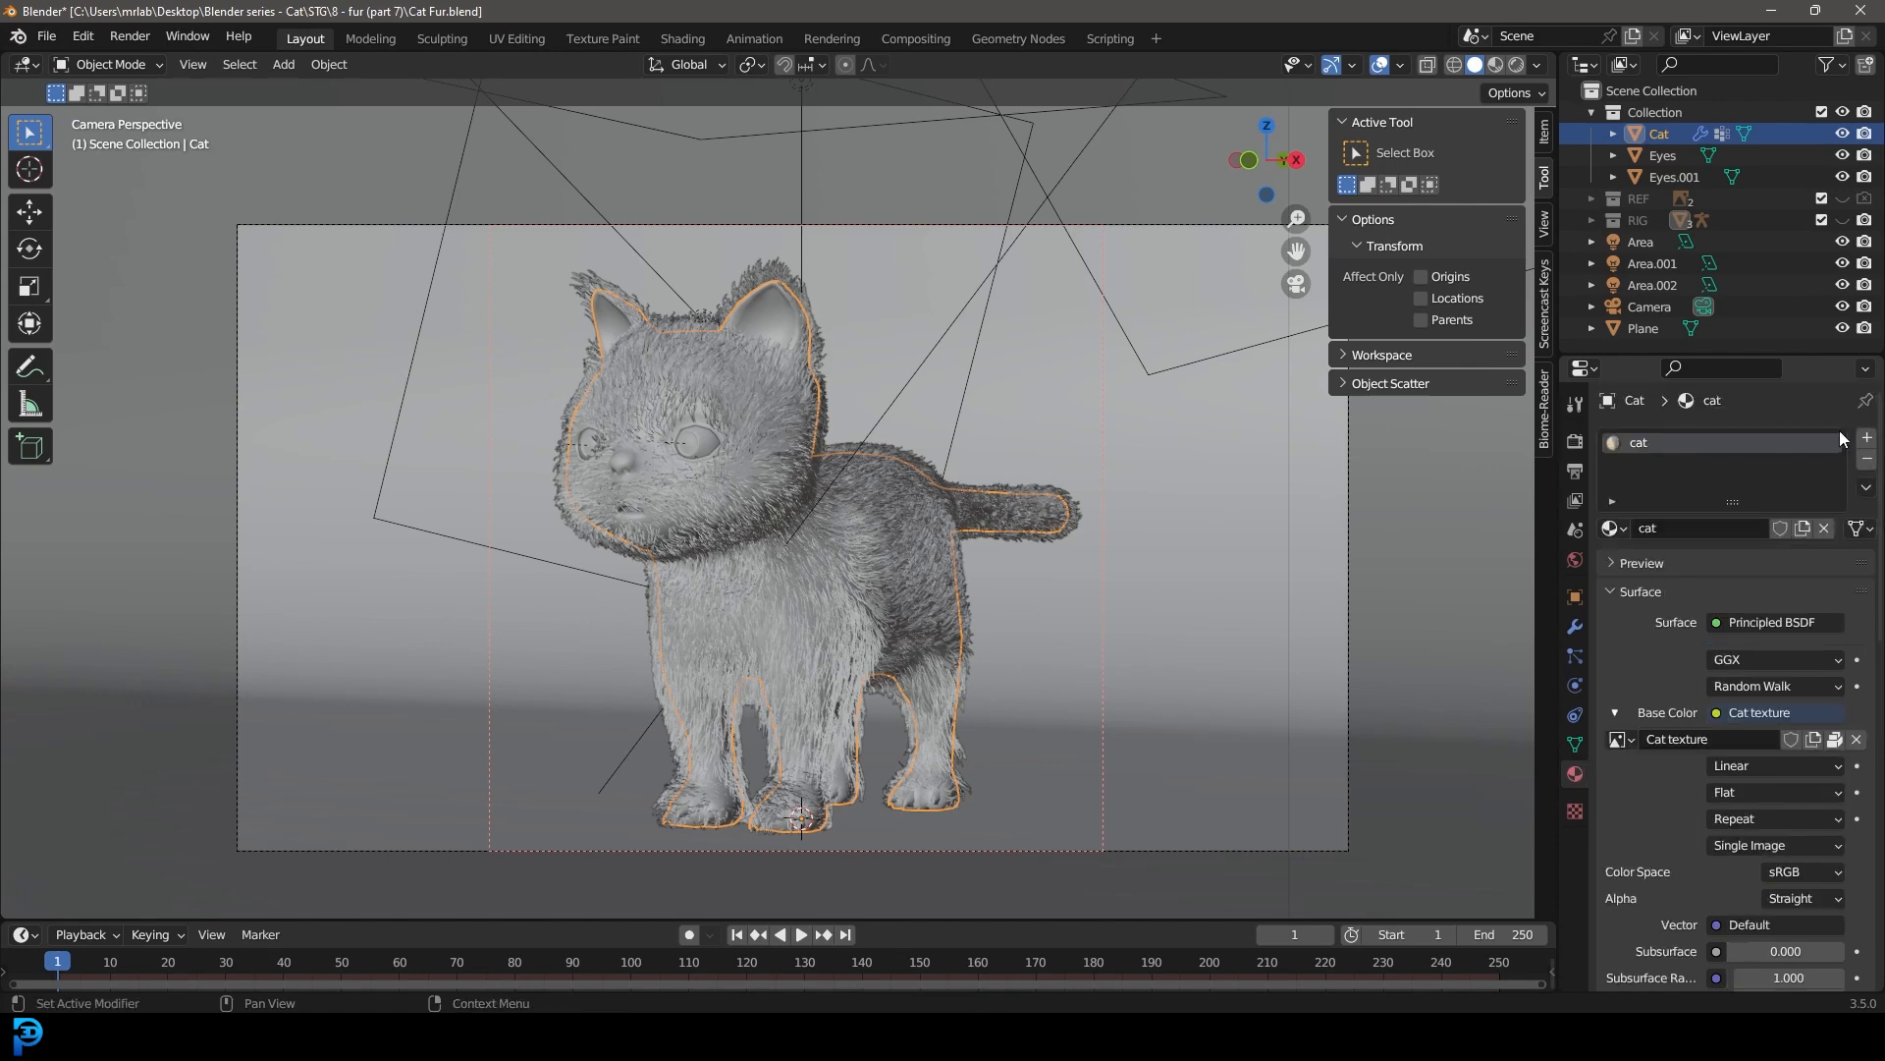
click(1867, 437)
click(1612, 562)
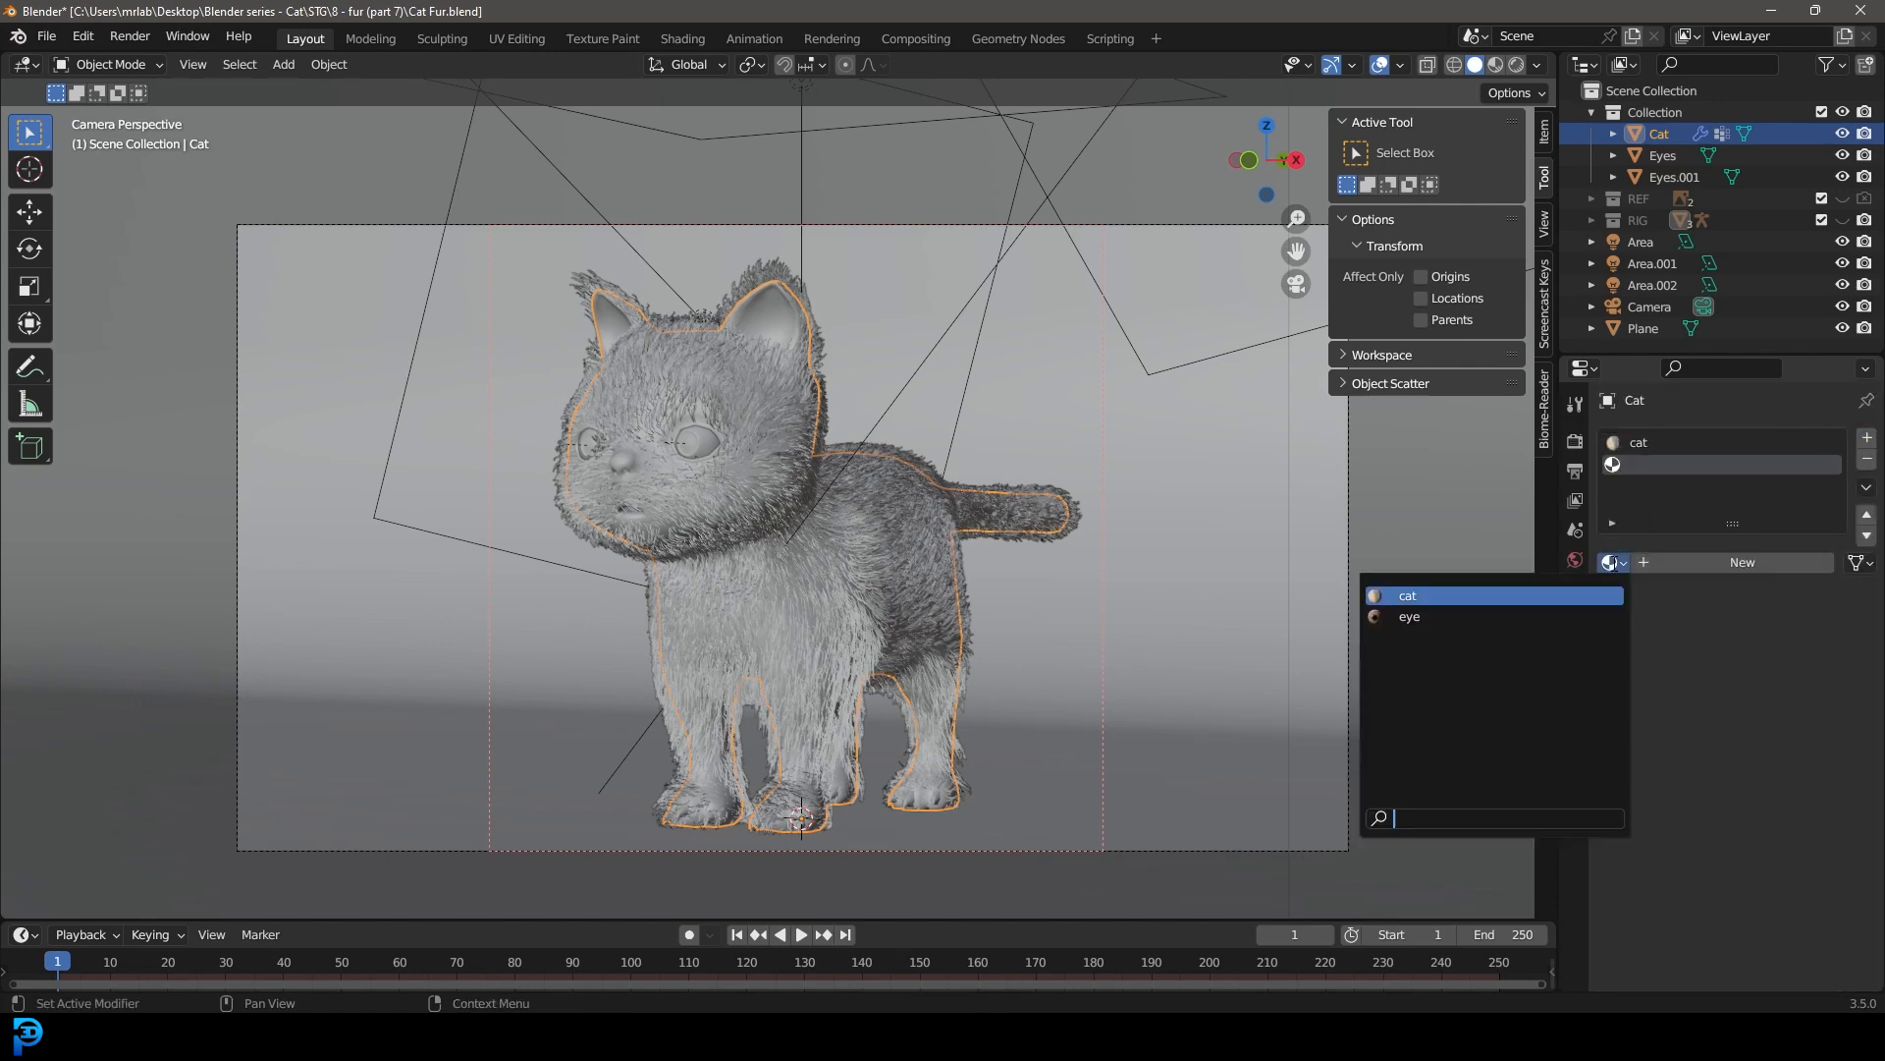
click(1438, 598)
click(1758, 562)
click(1689, 564)
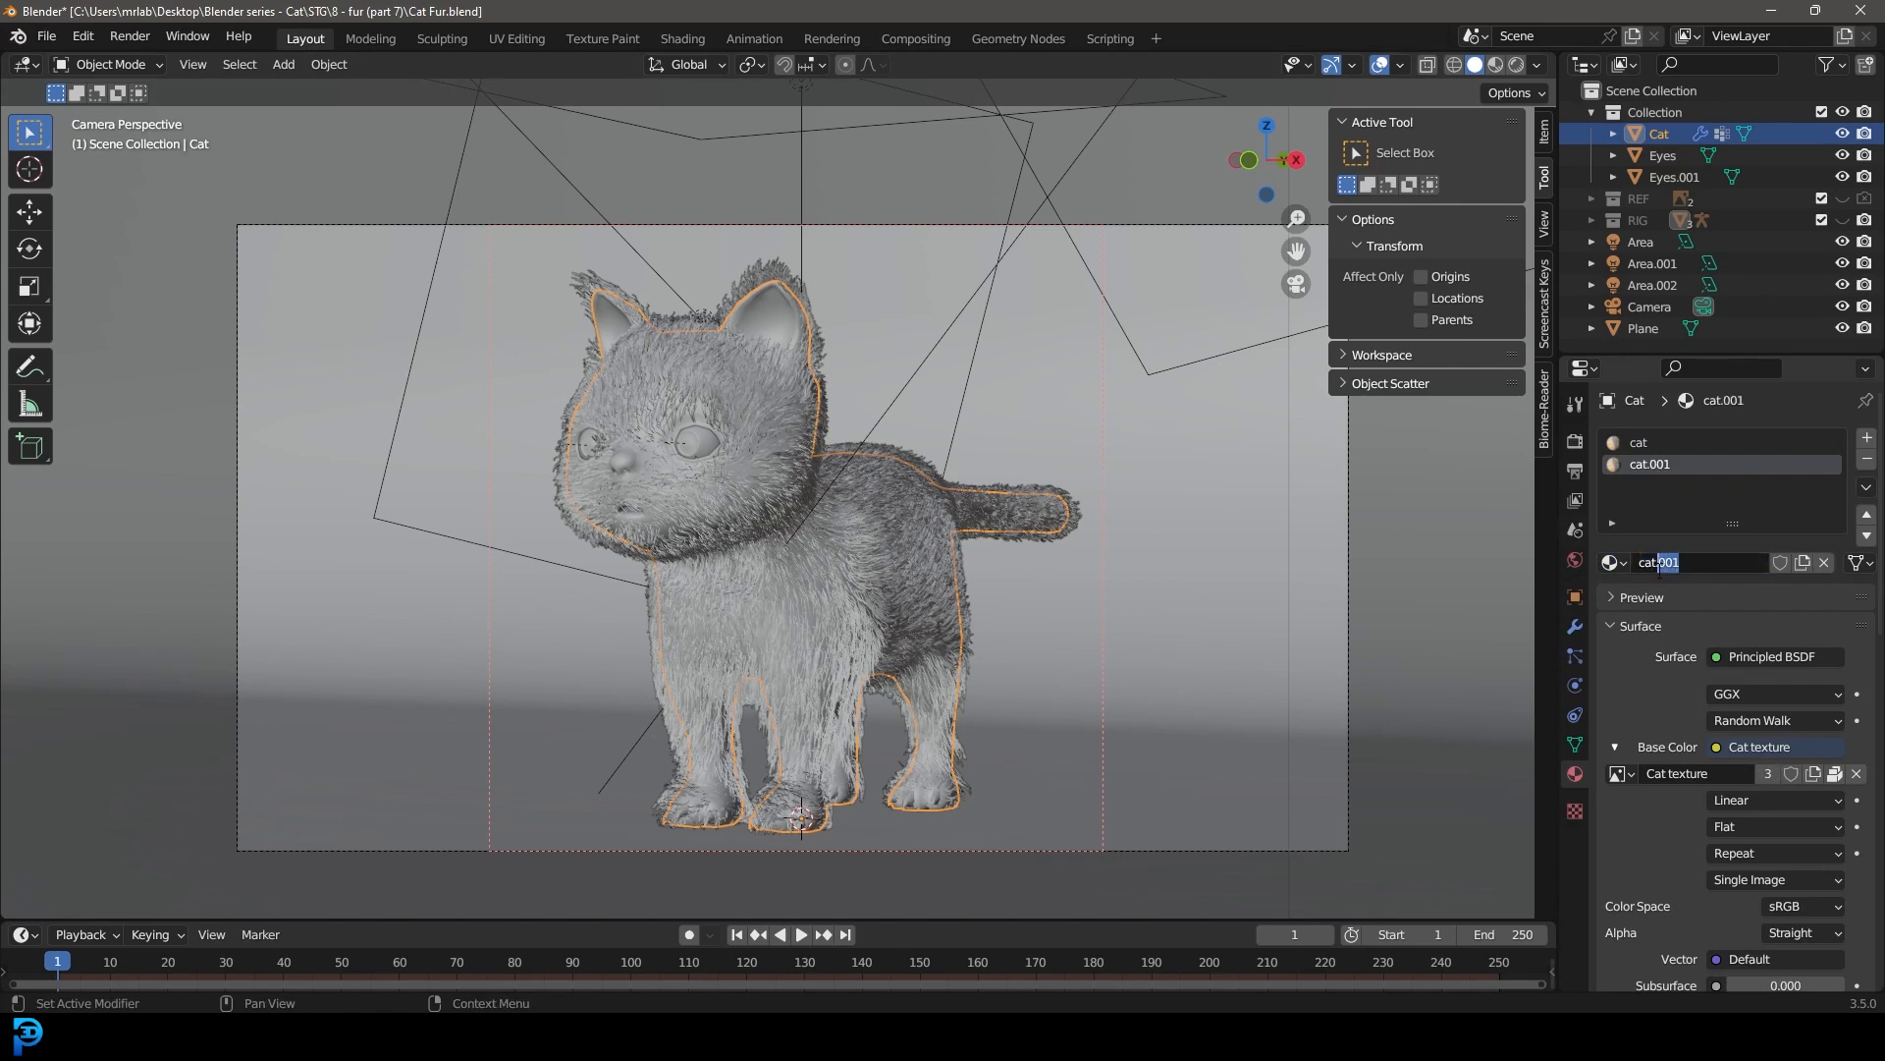
text(_h)
key(Return)
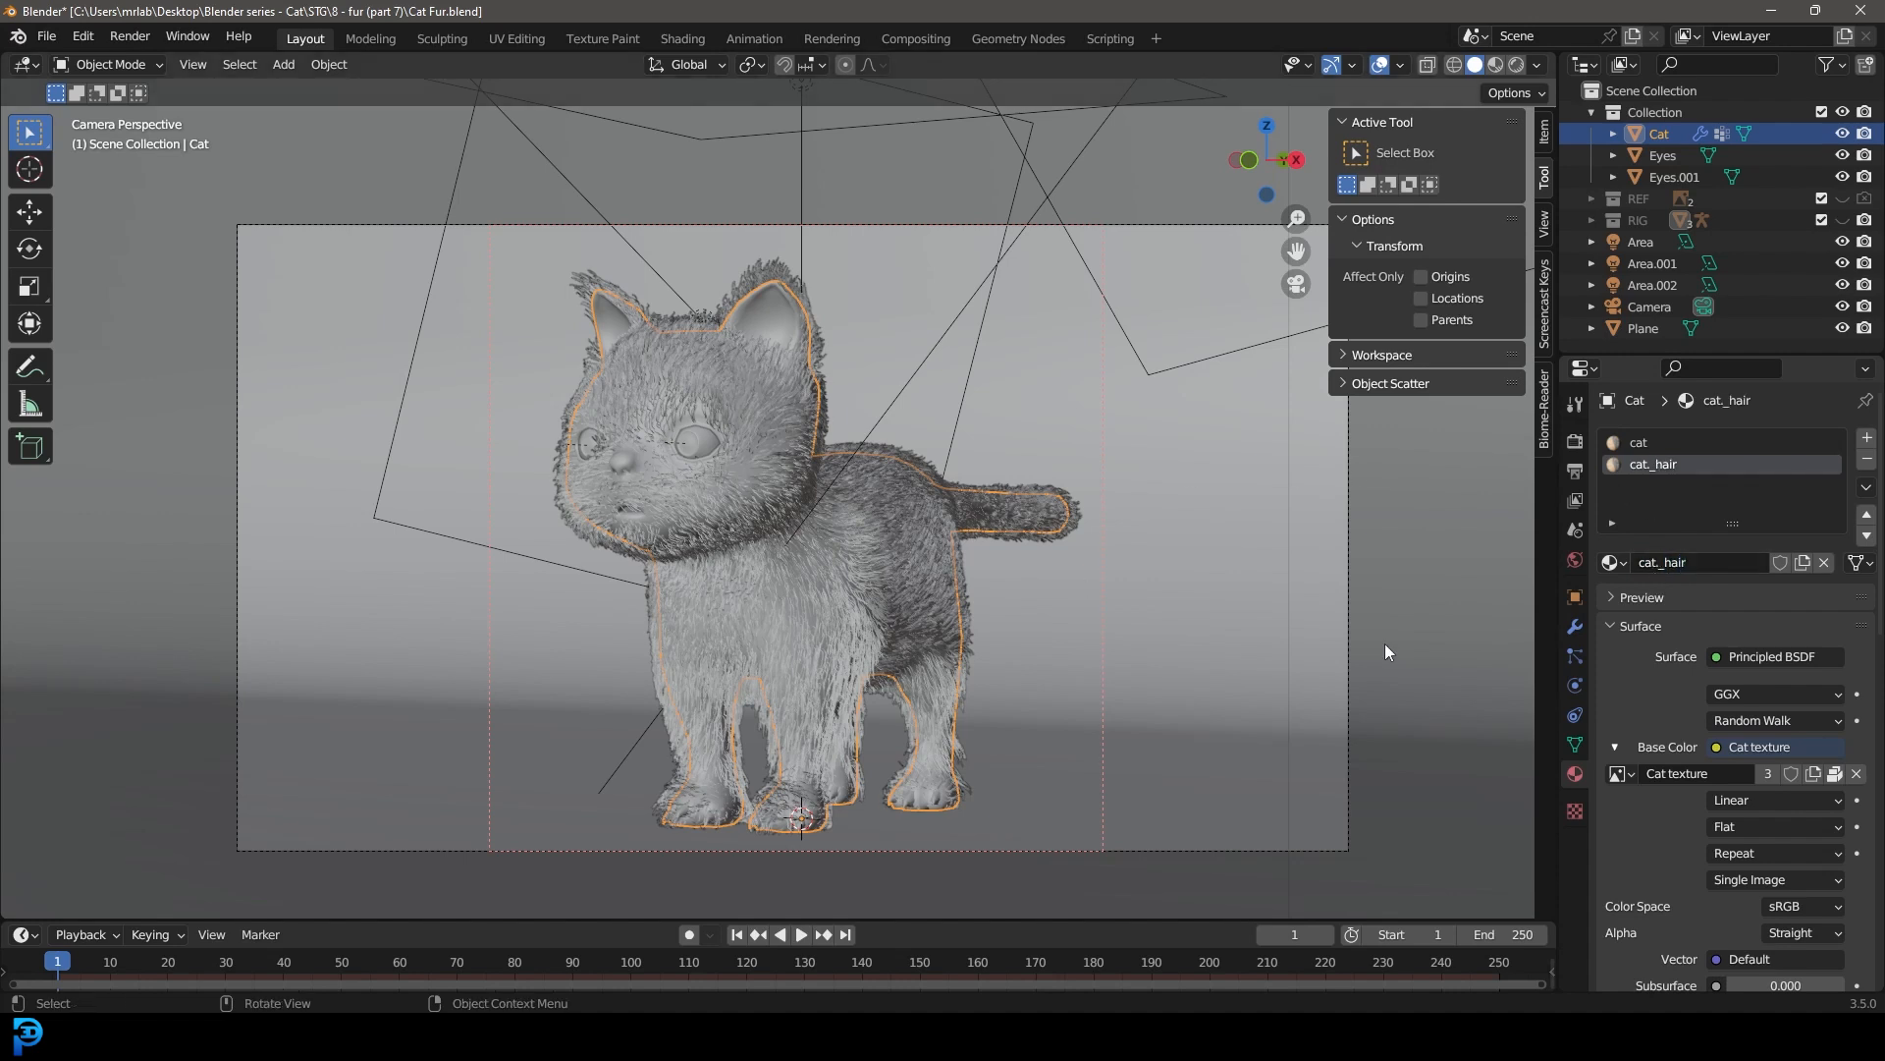
Step: Assign the cat_hair material to the cat's hair particle system
click(1575, 655)
scroll(1681, 734, down, 6)
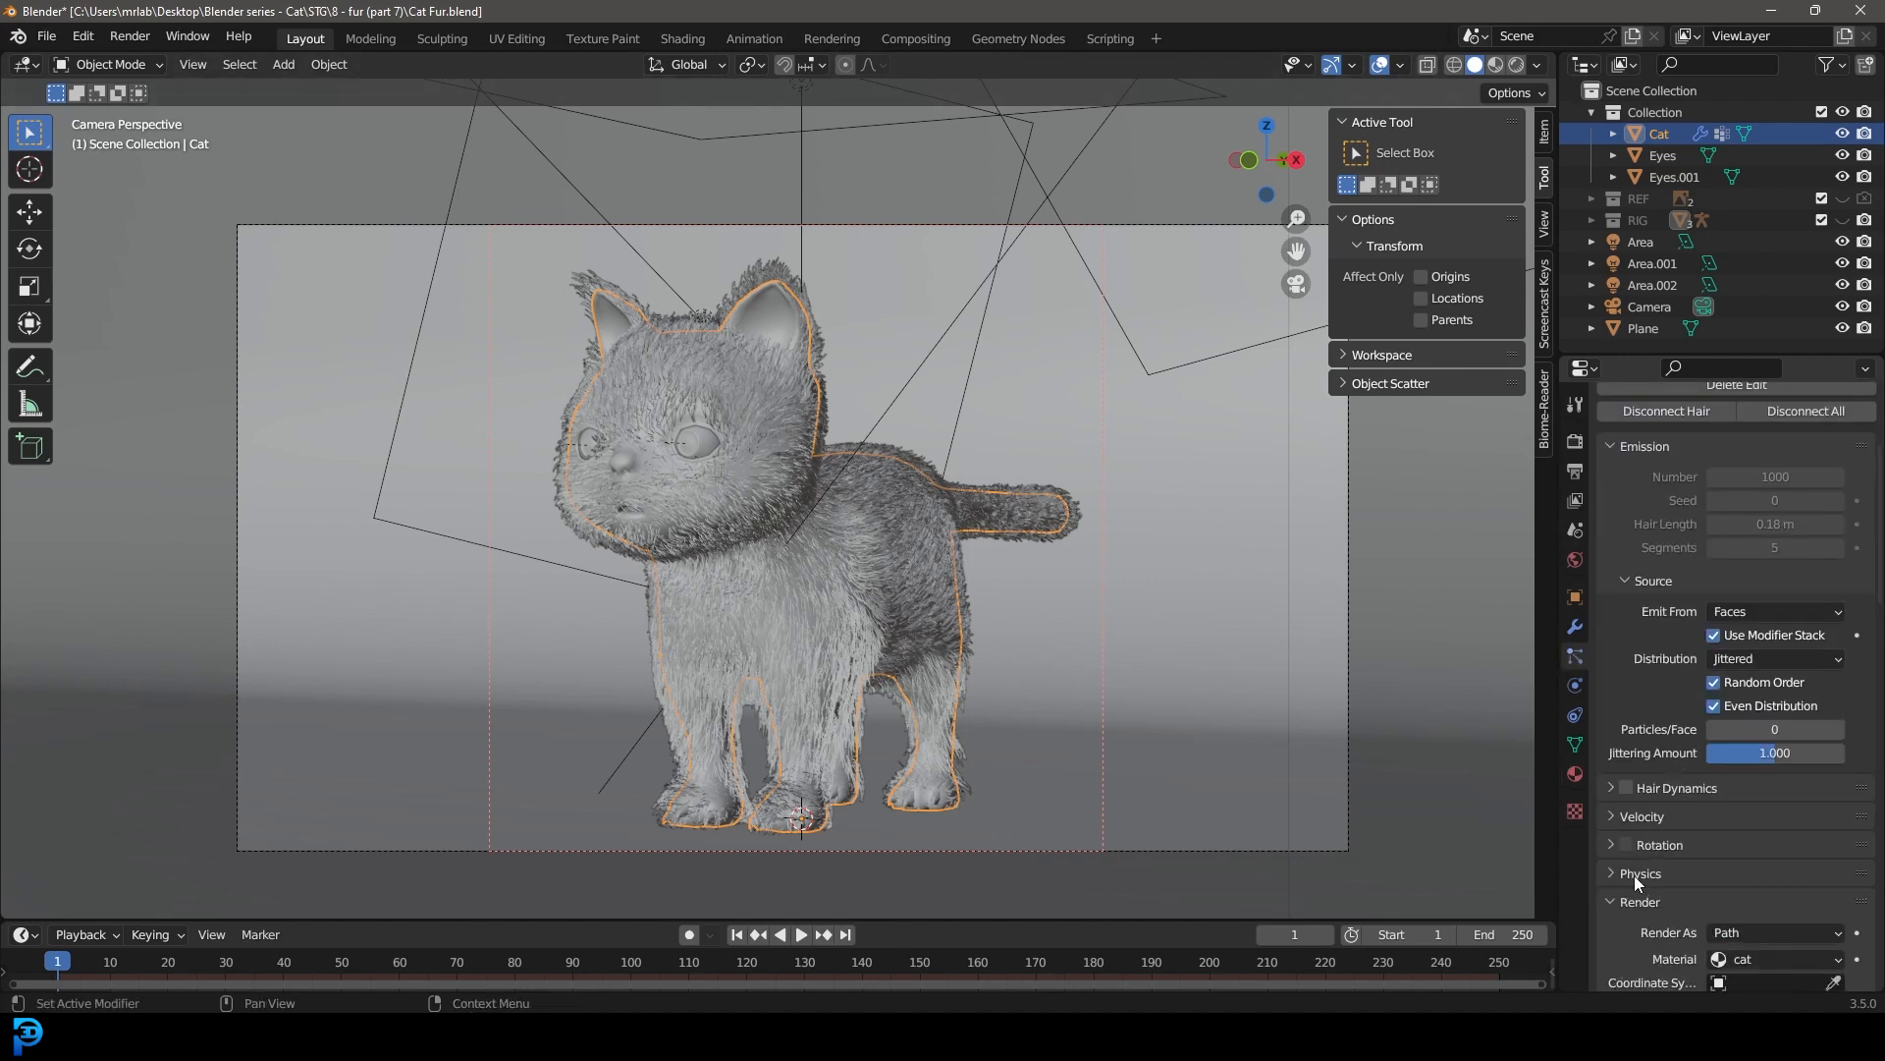
scroll(1634, 875, down, 2)
click(1774, 880)
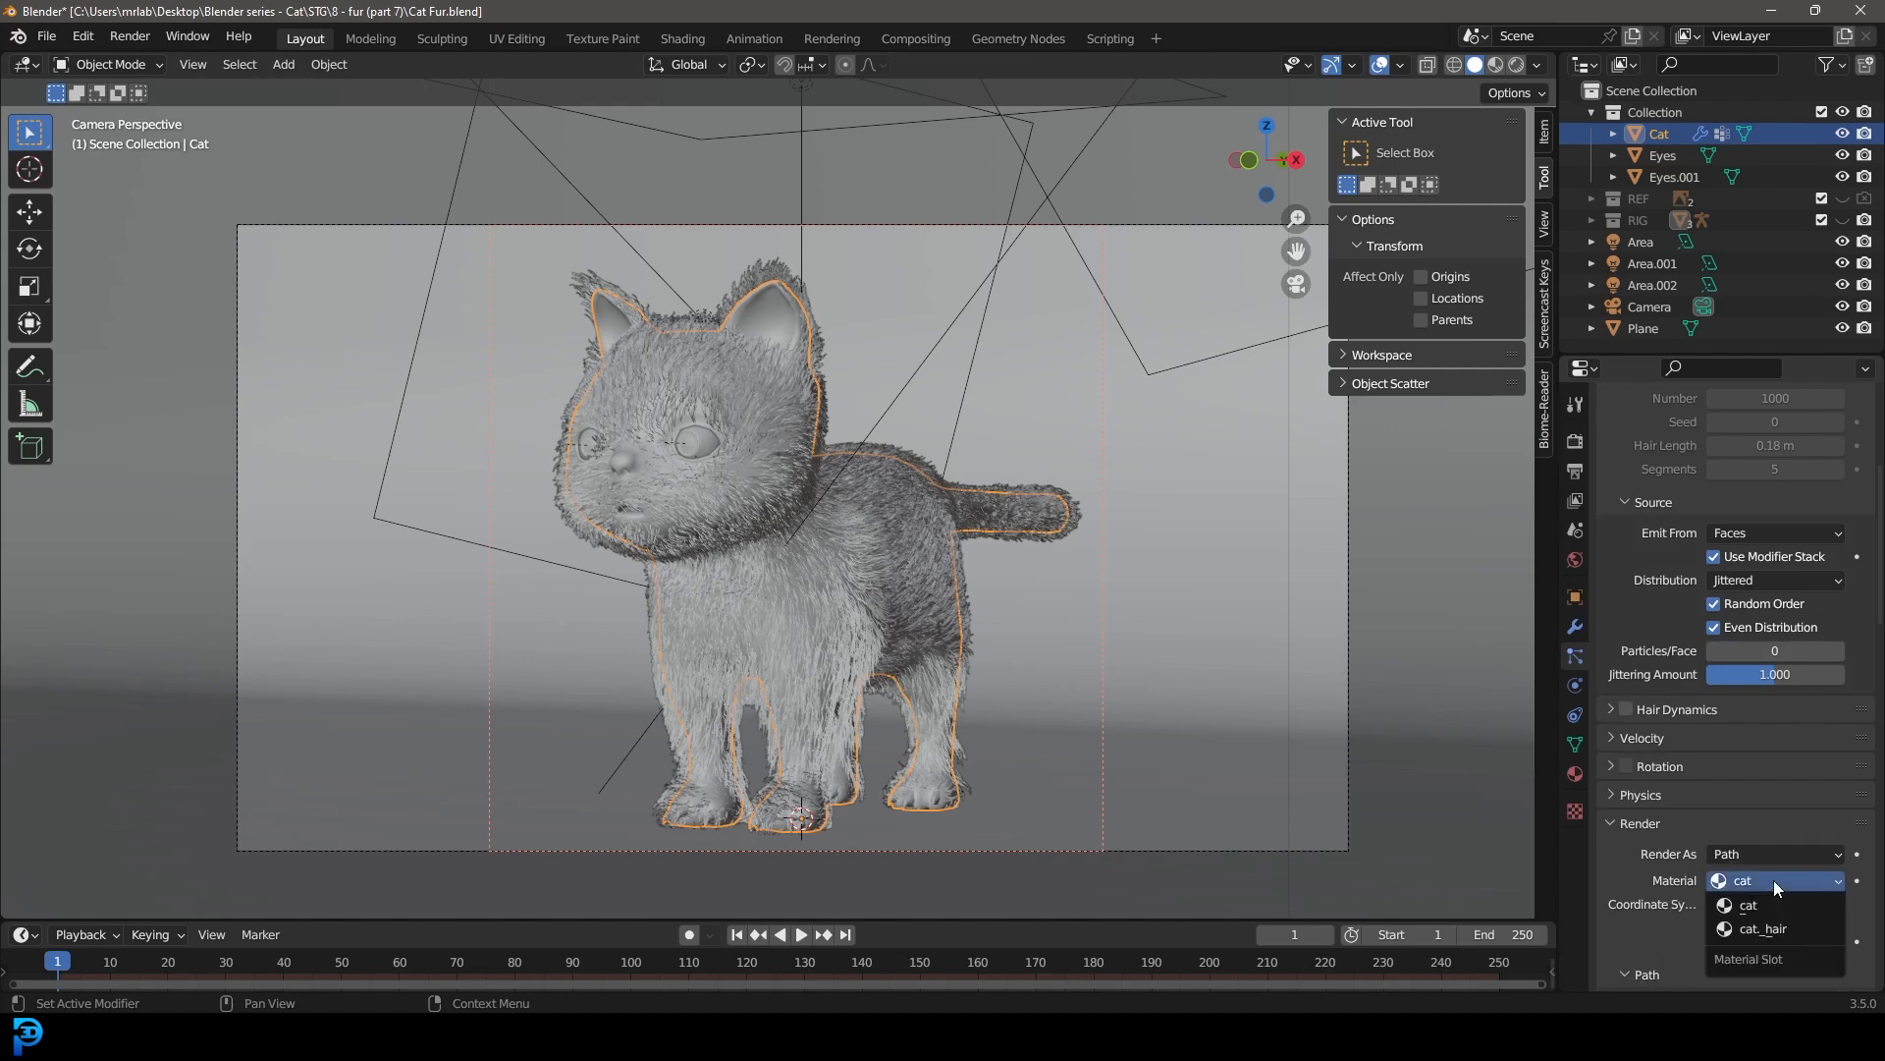
click(1781, 930)
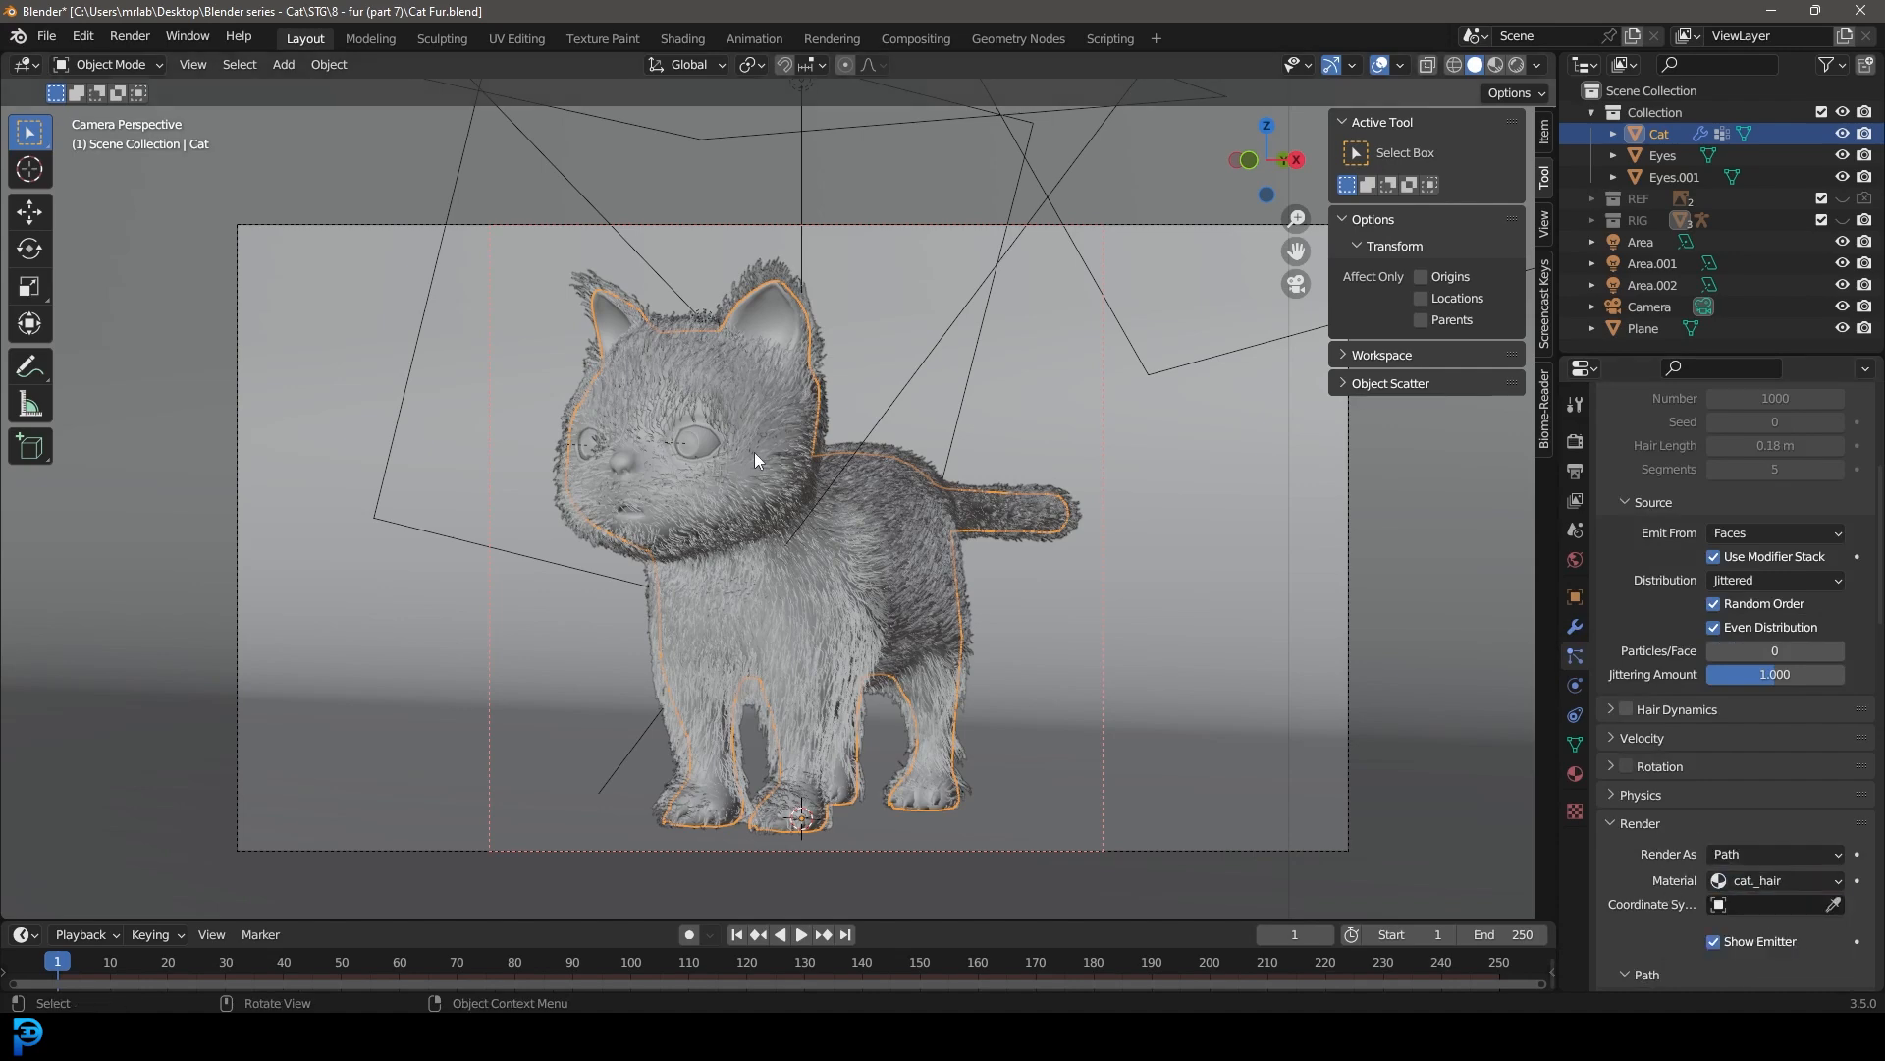
Step: Open the Shading workspace in camera view and change the cat_hair surface shader to Hair BSDF
click(684, 39)
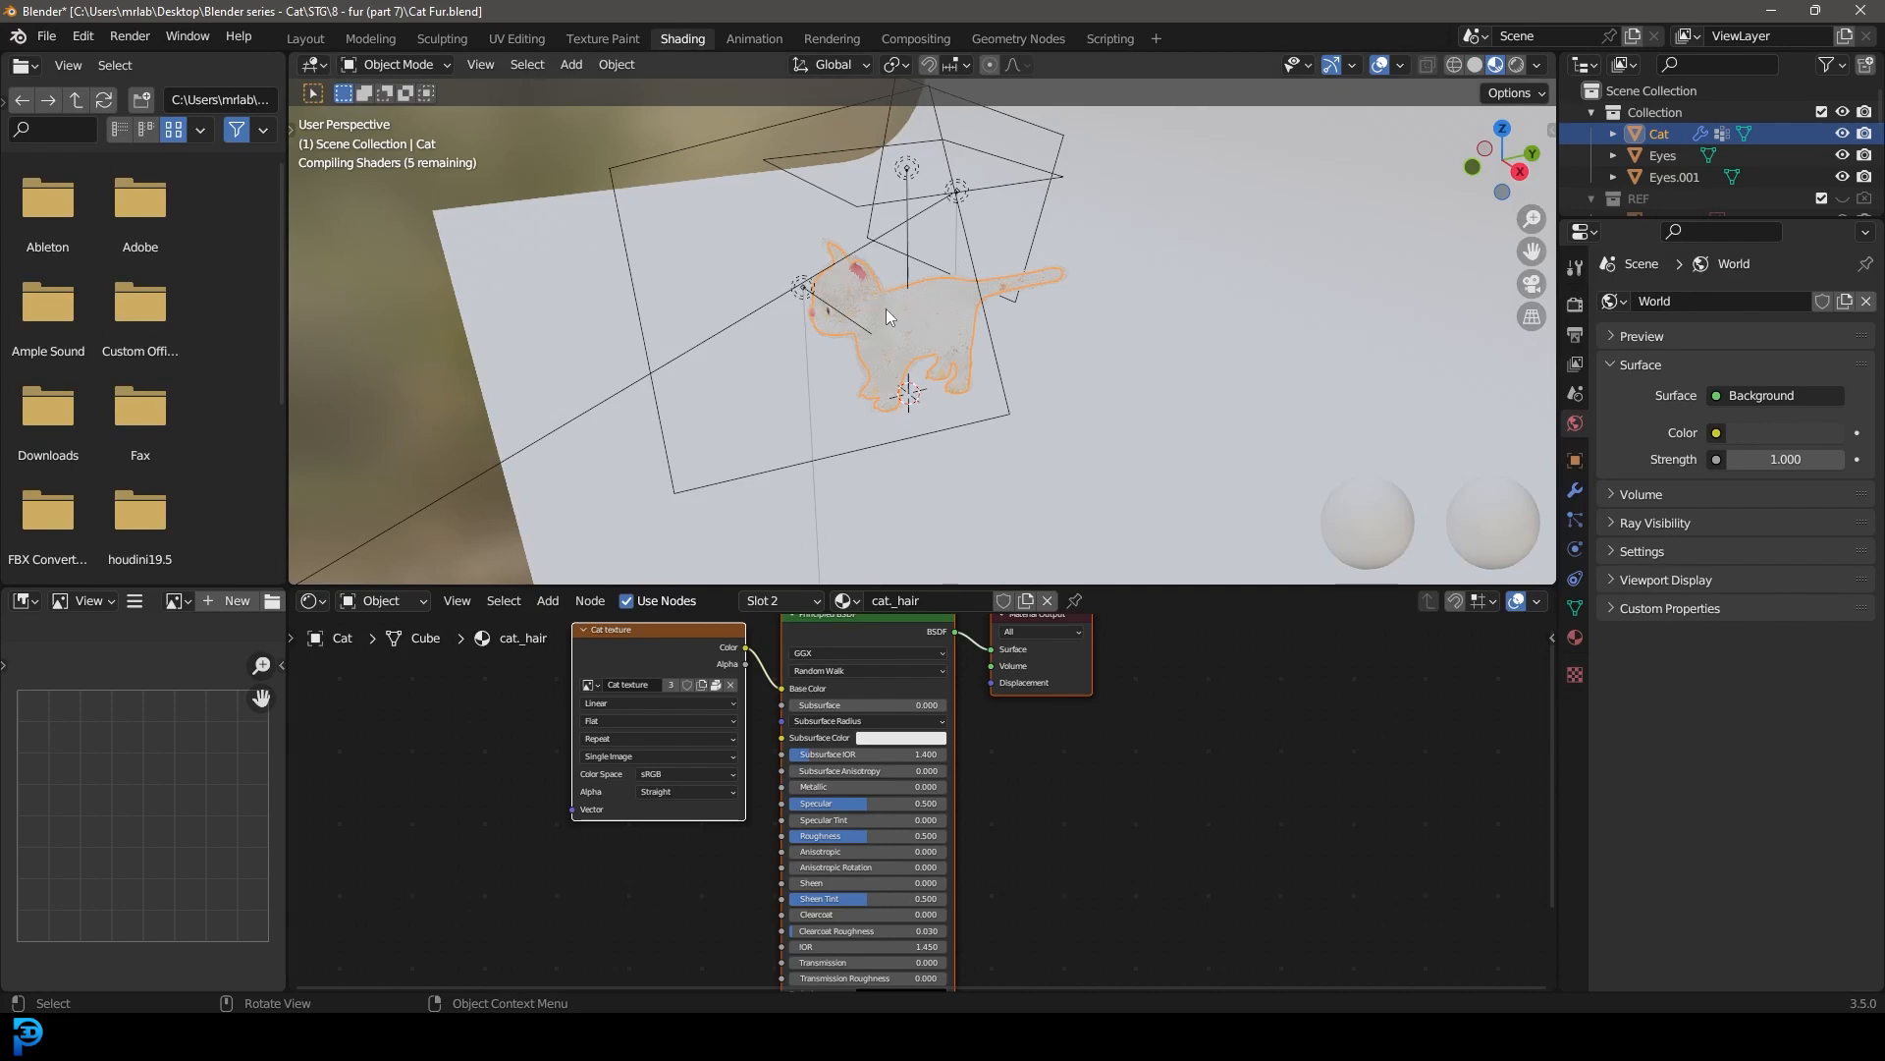
key(KP_0)
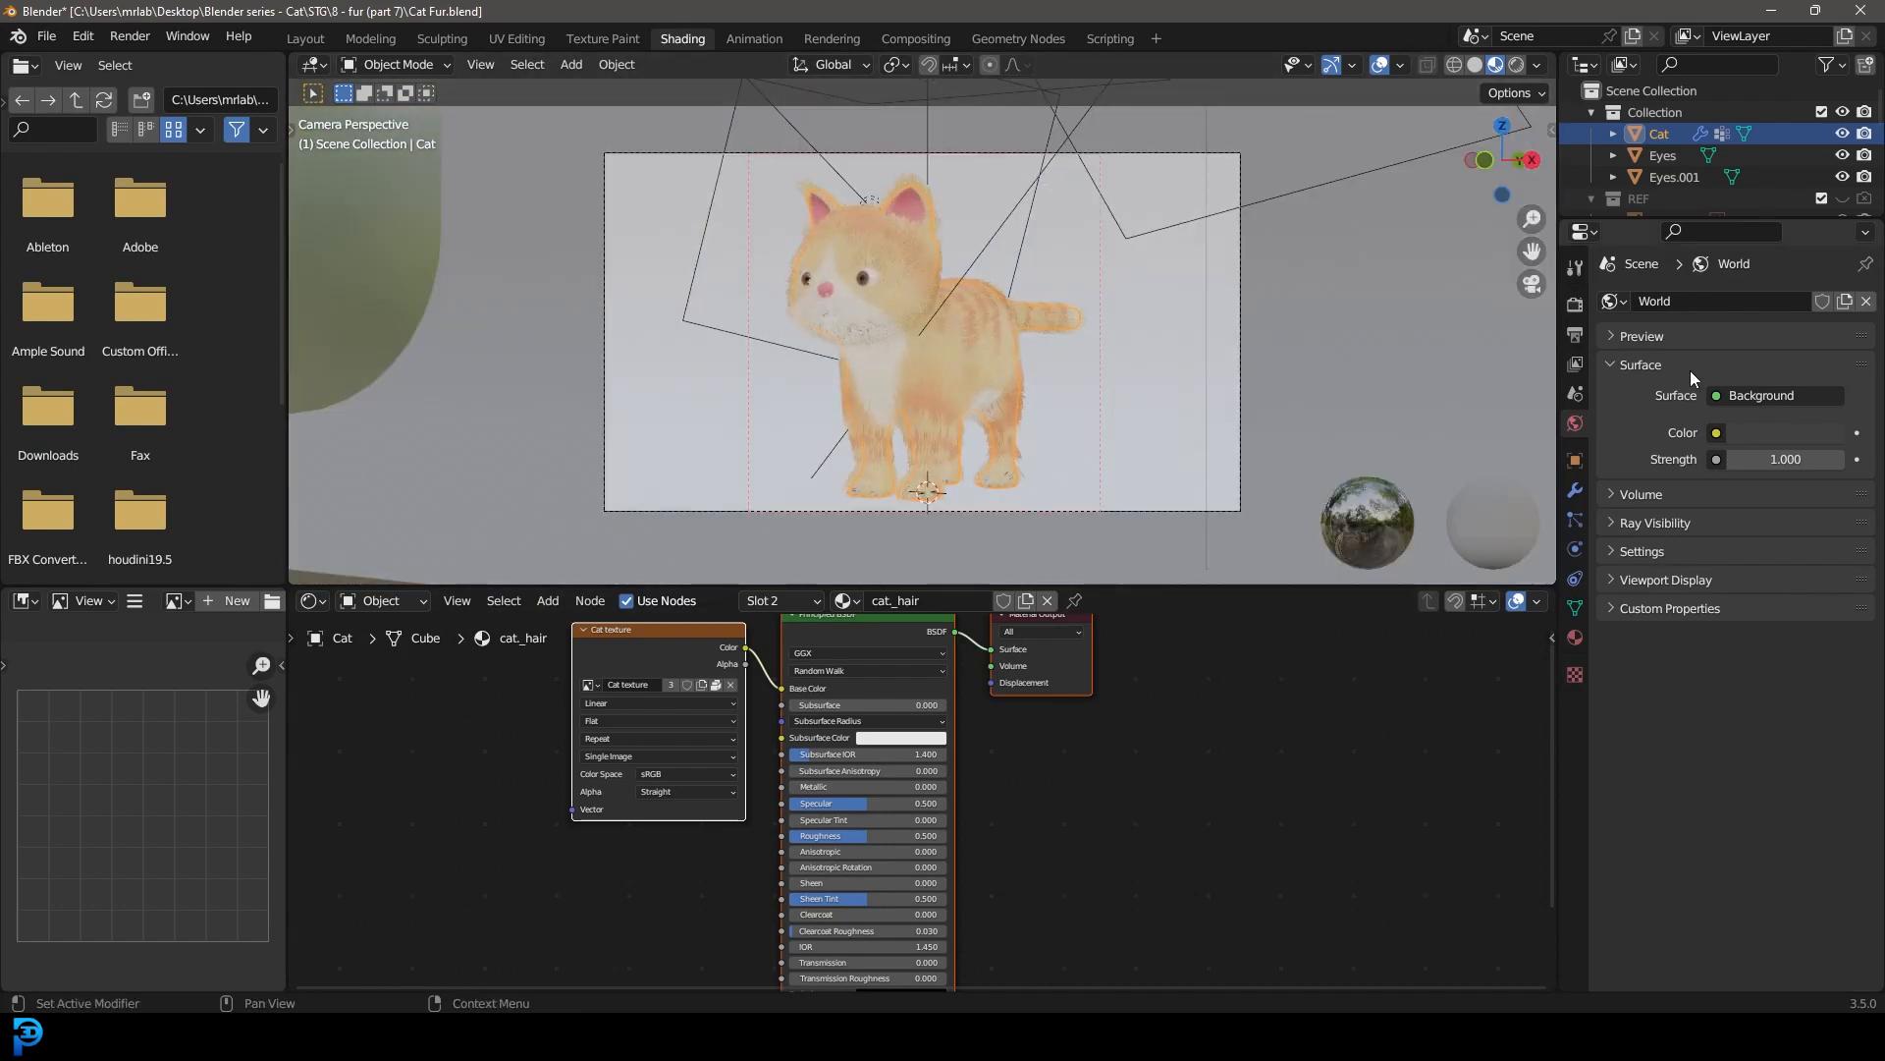
click(1575, 638)
middle_drag(1090, 757, 1163, 846)
click(1754, 521)
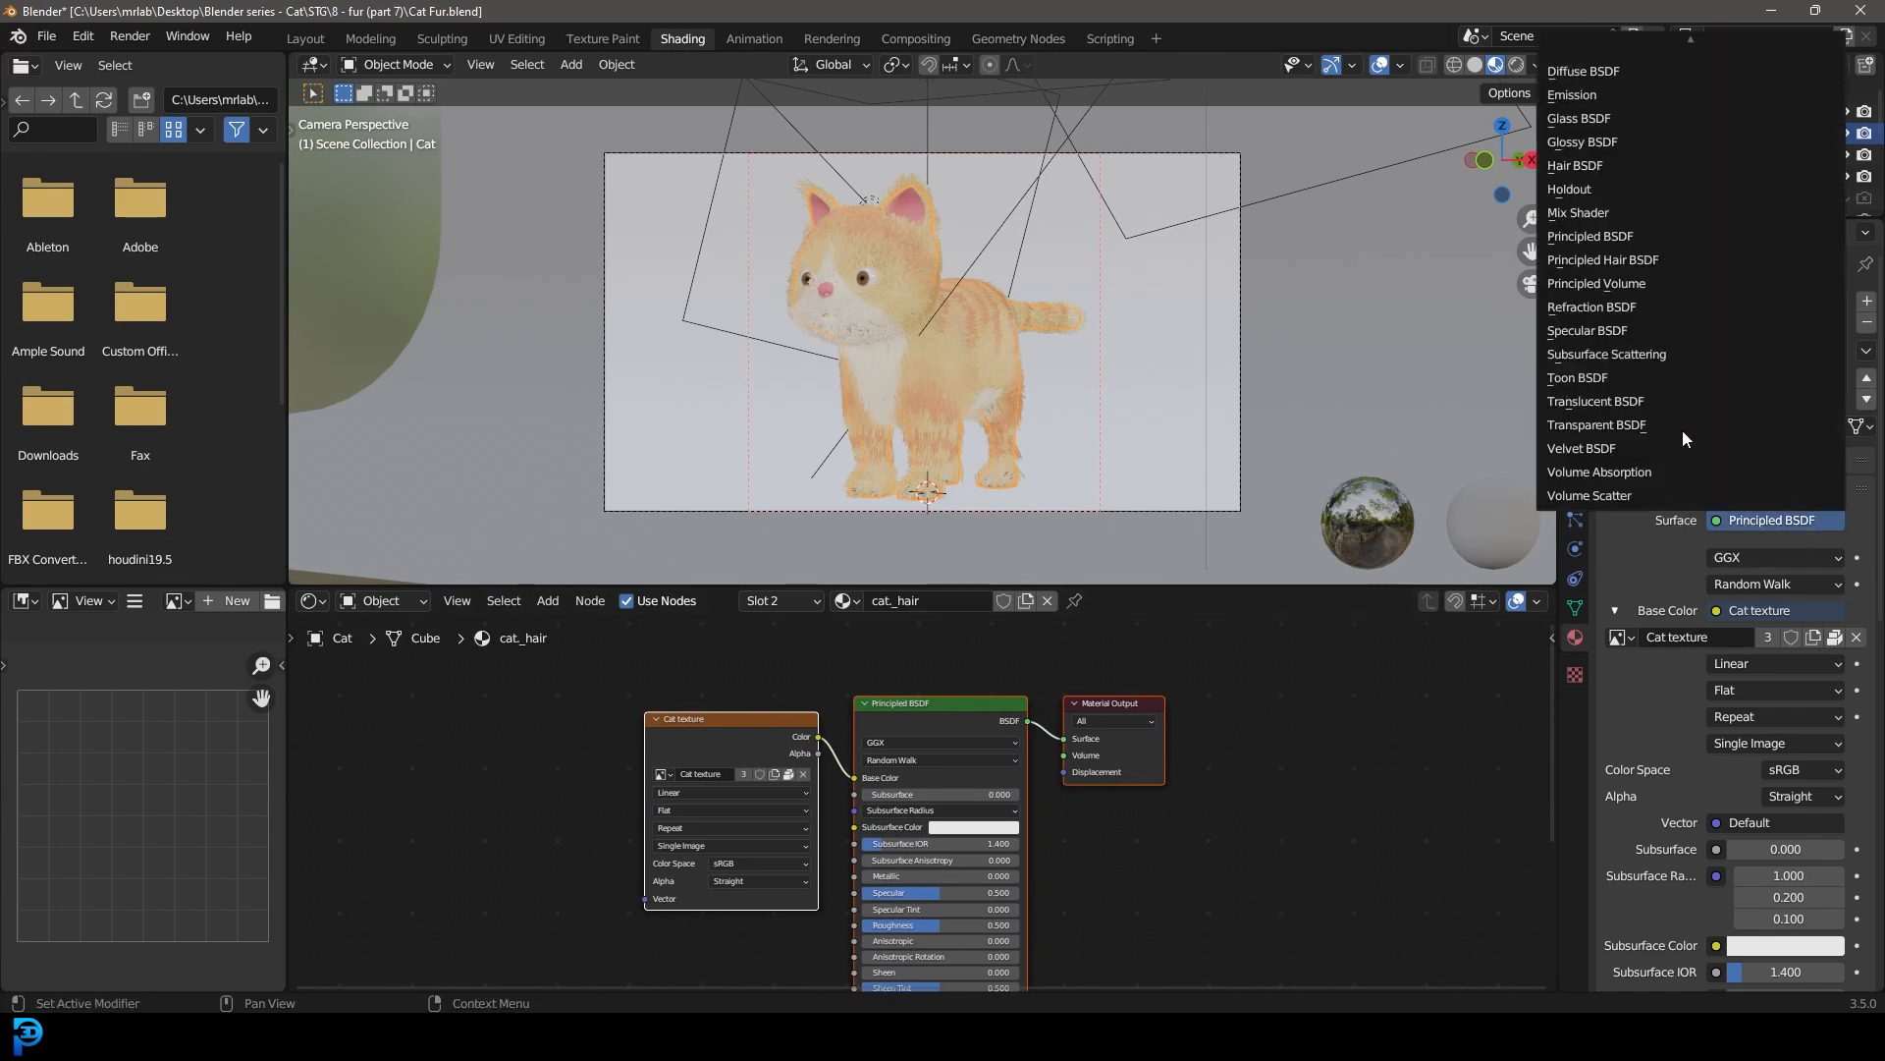
click(1599, 167)
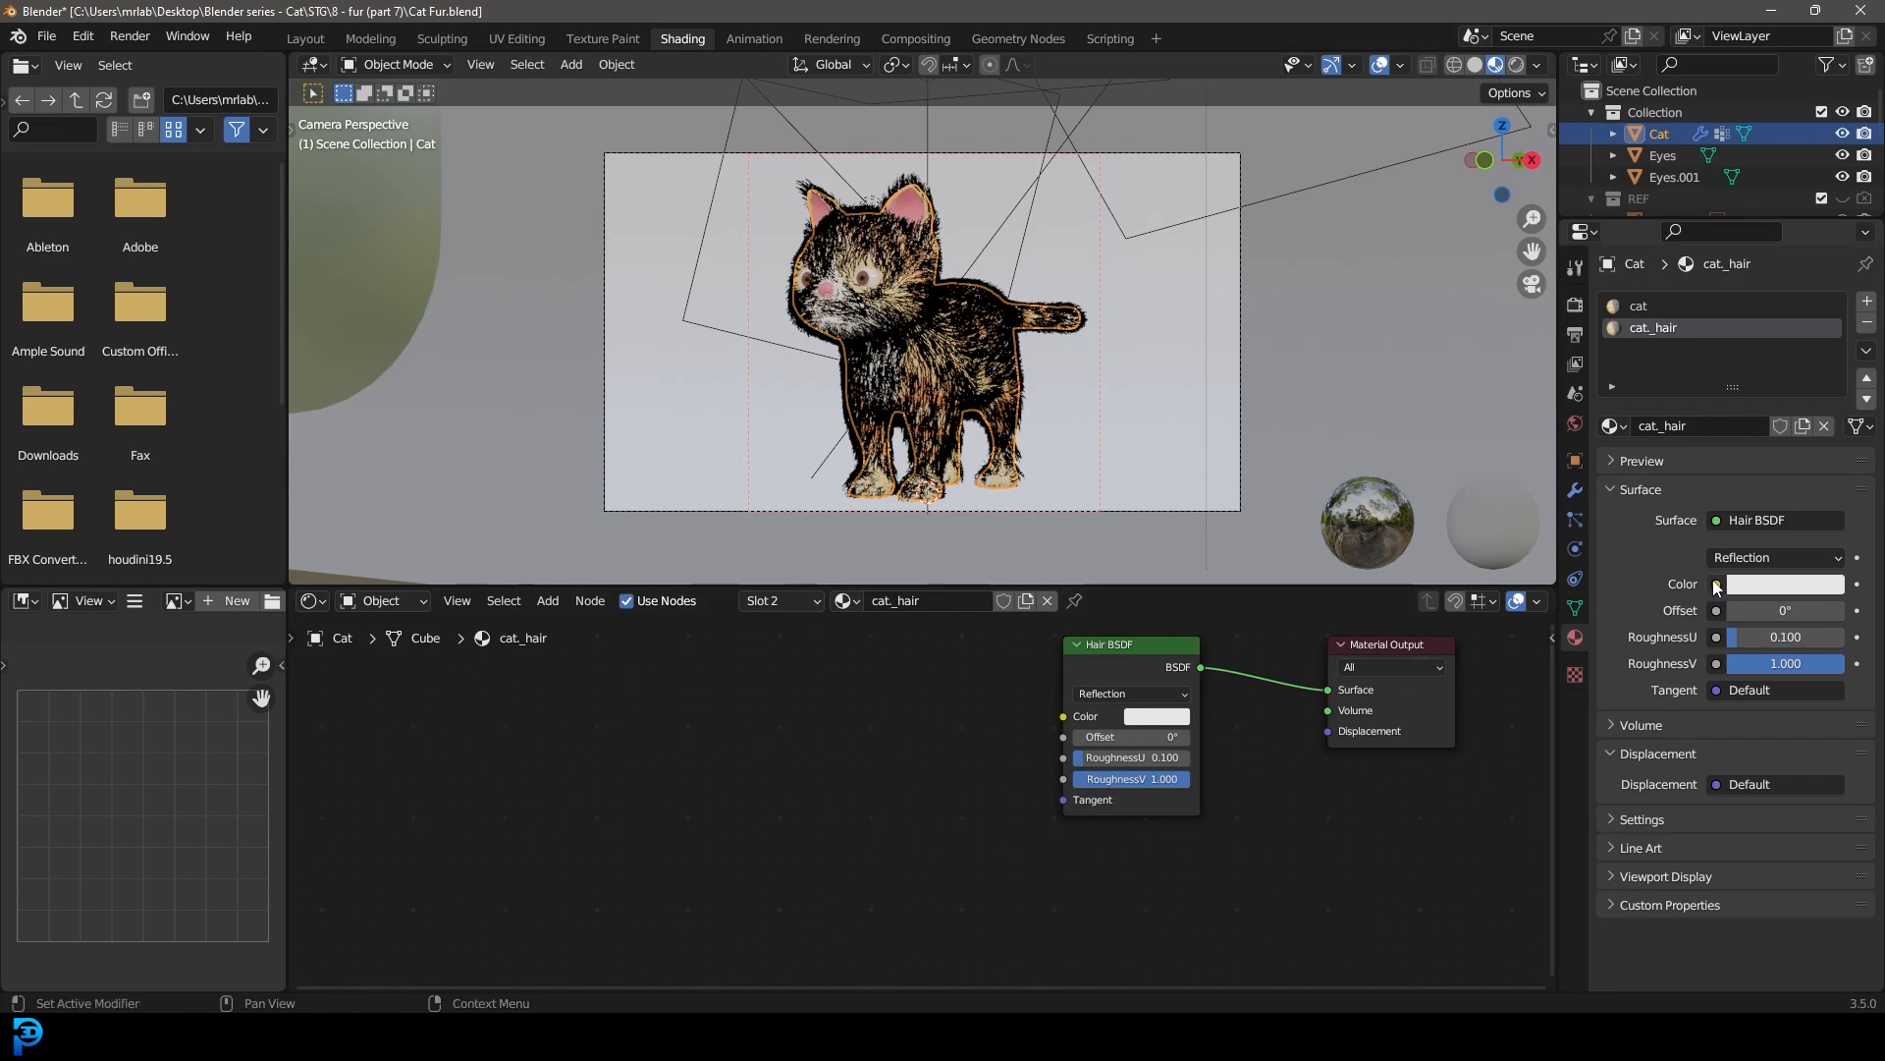
Step: Connect a new Image Texture node using Cat texture to the Hair BSDF's color input
drag(1064, 716, 781, 723)
text(image)
click(672, 752)
click(626, 763)
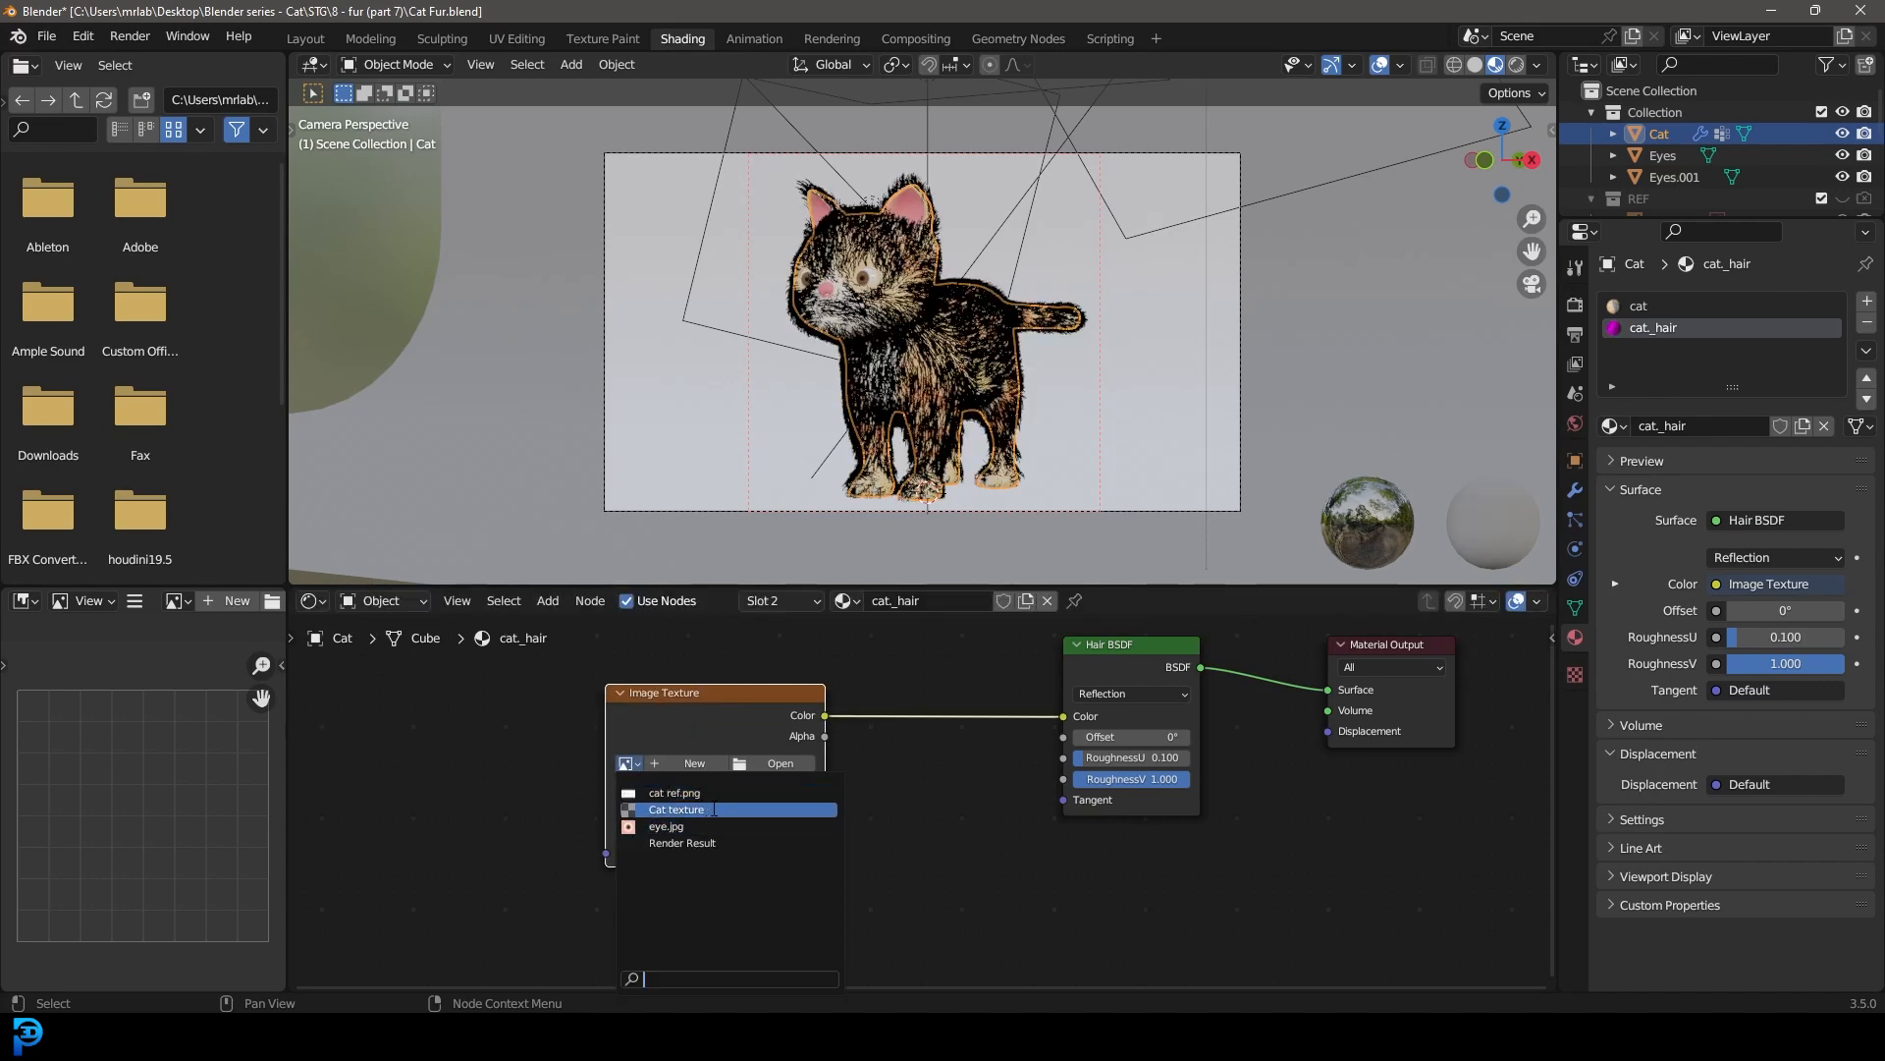
click(714, 810)
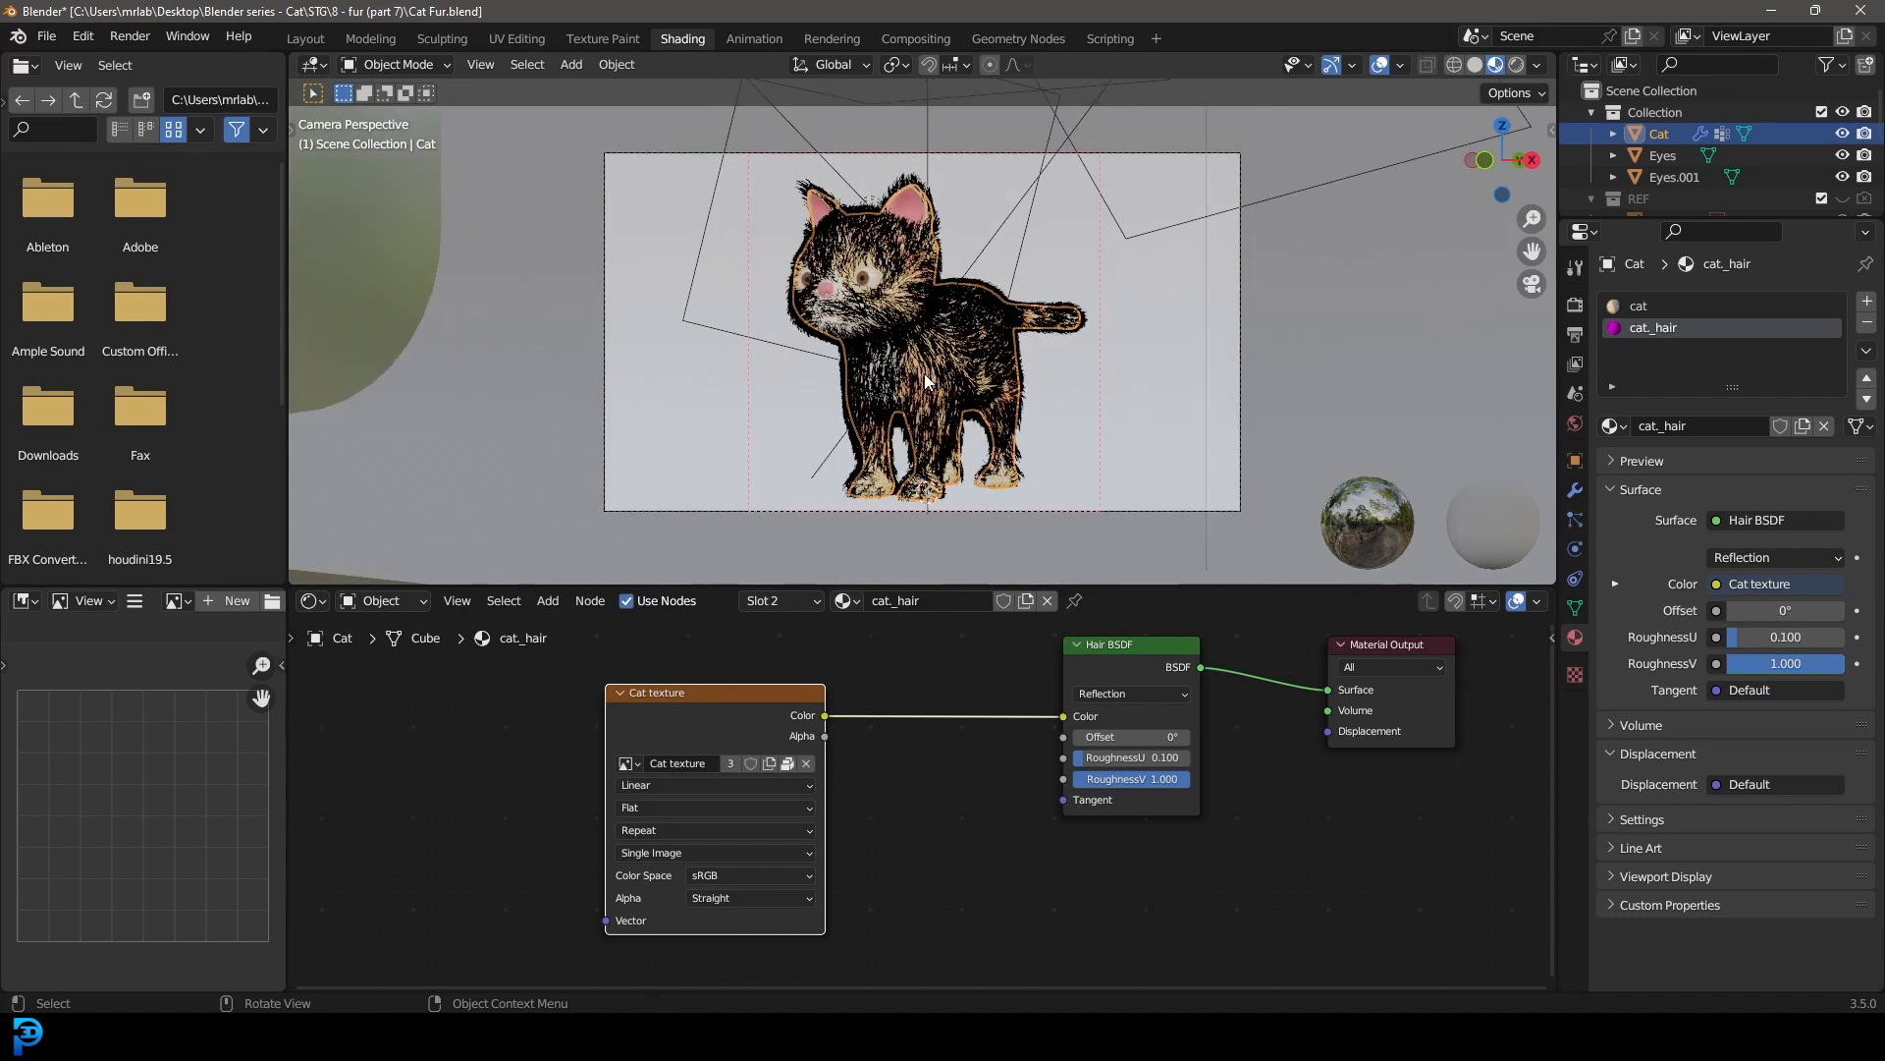
Step: Preview the cat's hair material in rendered shading, then return to solid shading and save the file
key(z)
click(1041, 303)
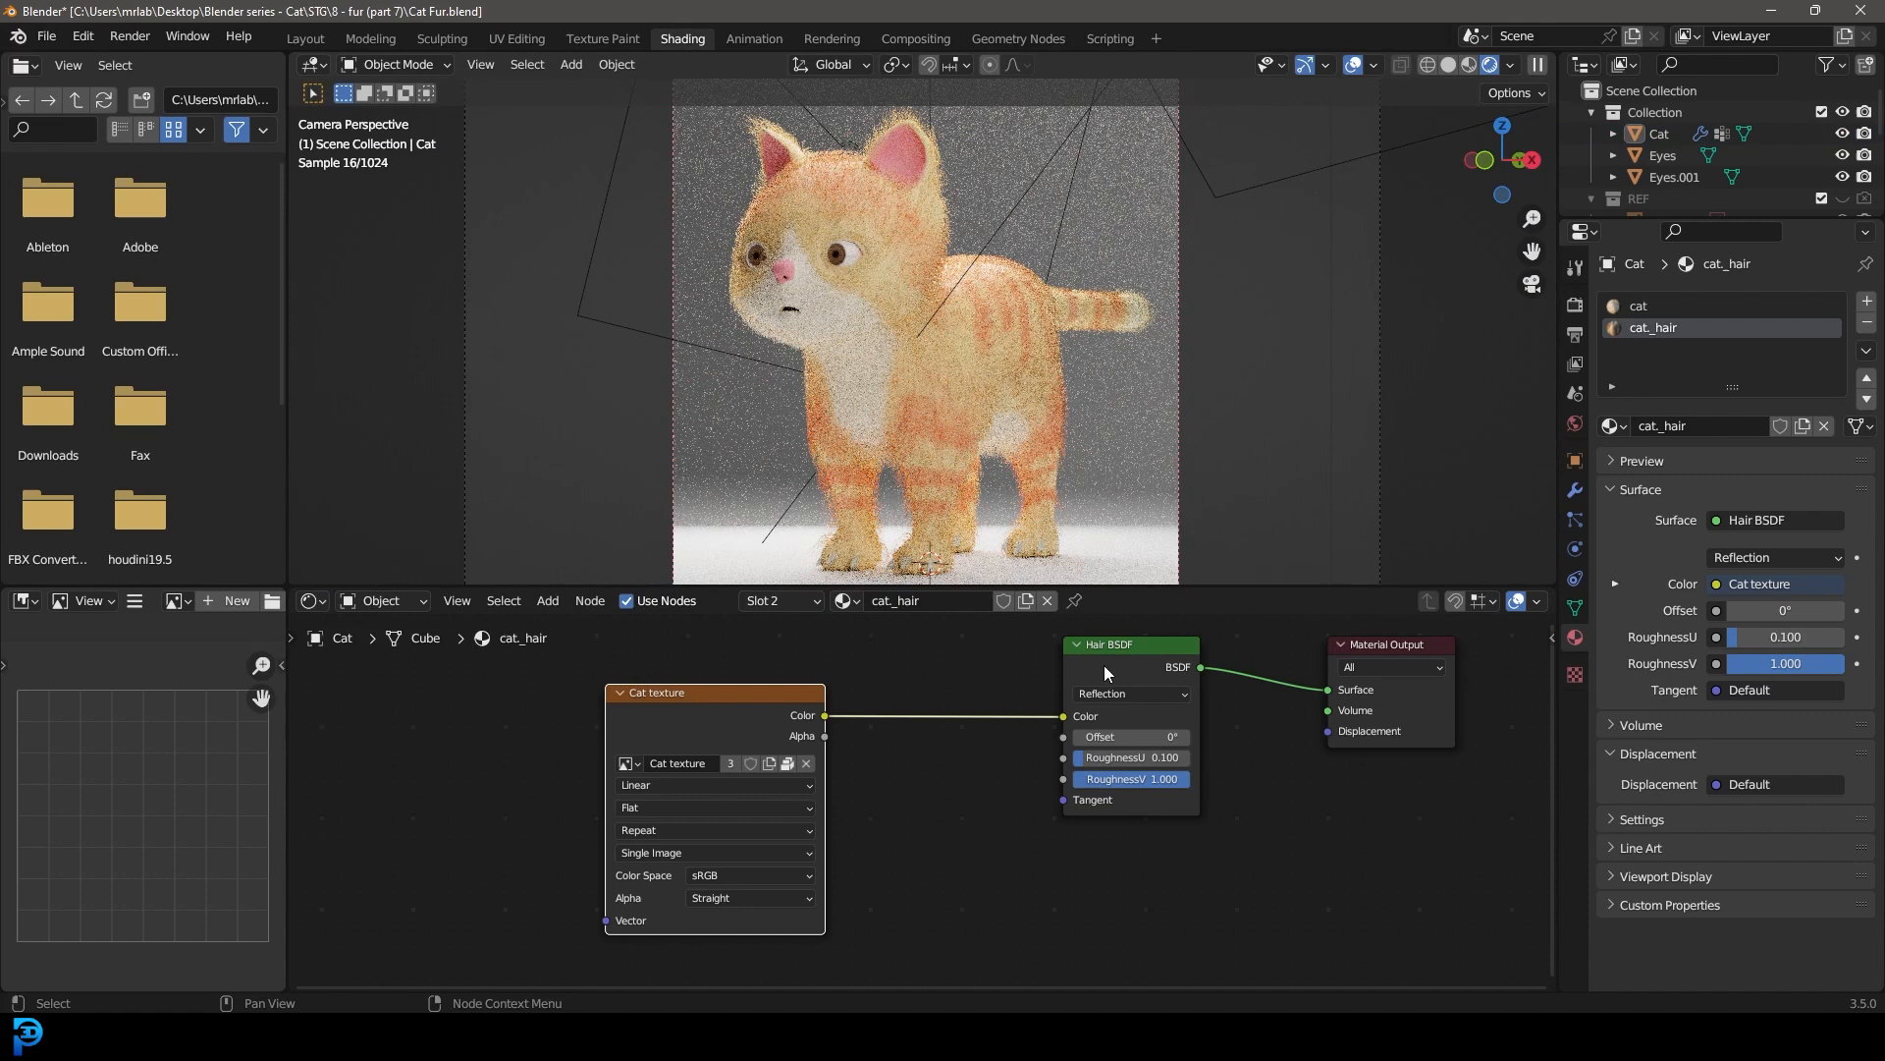
key(z)
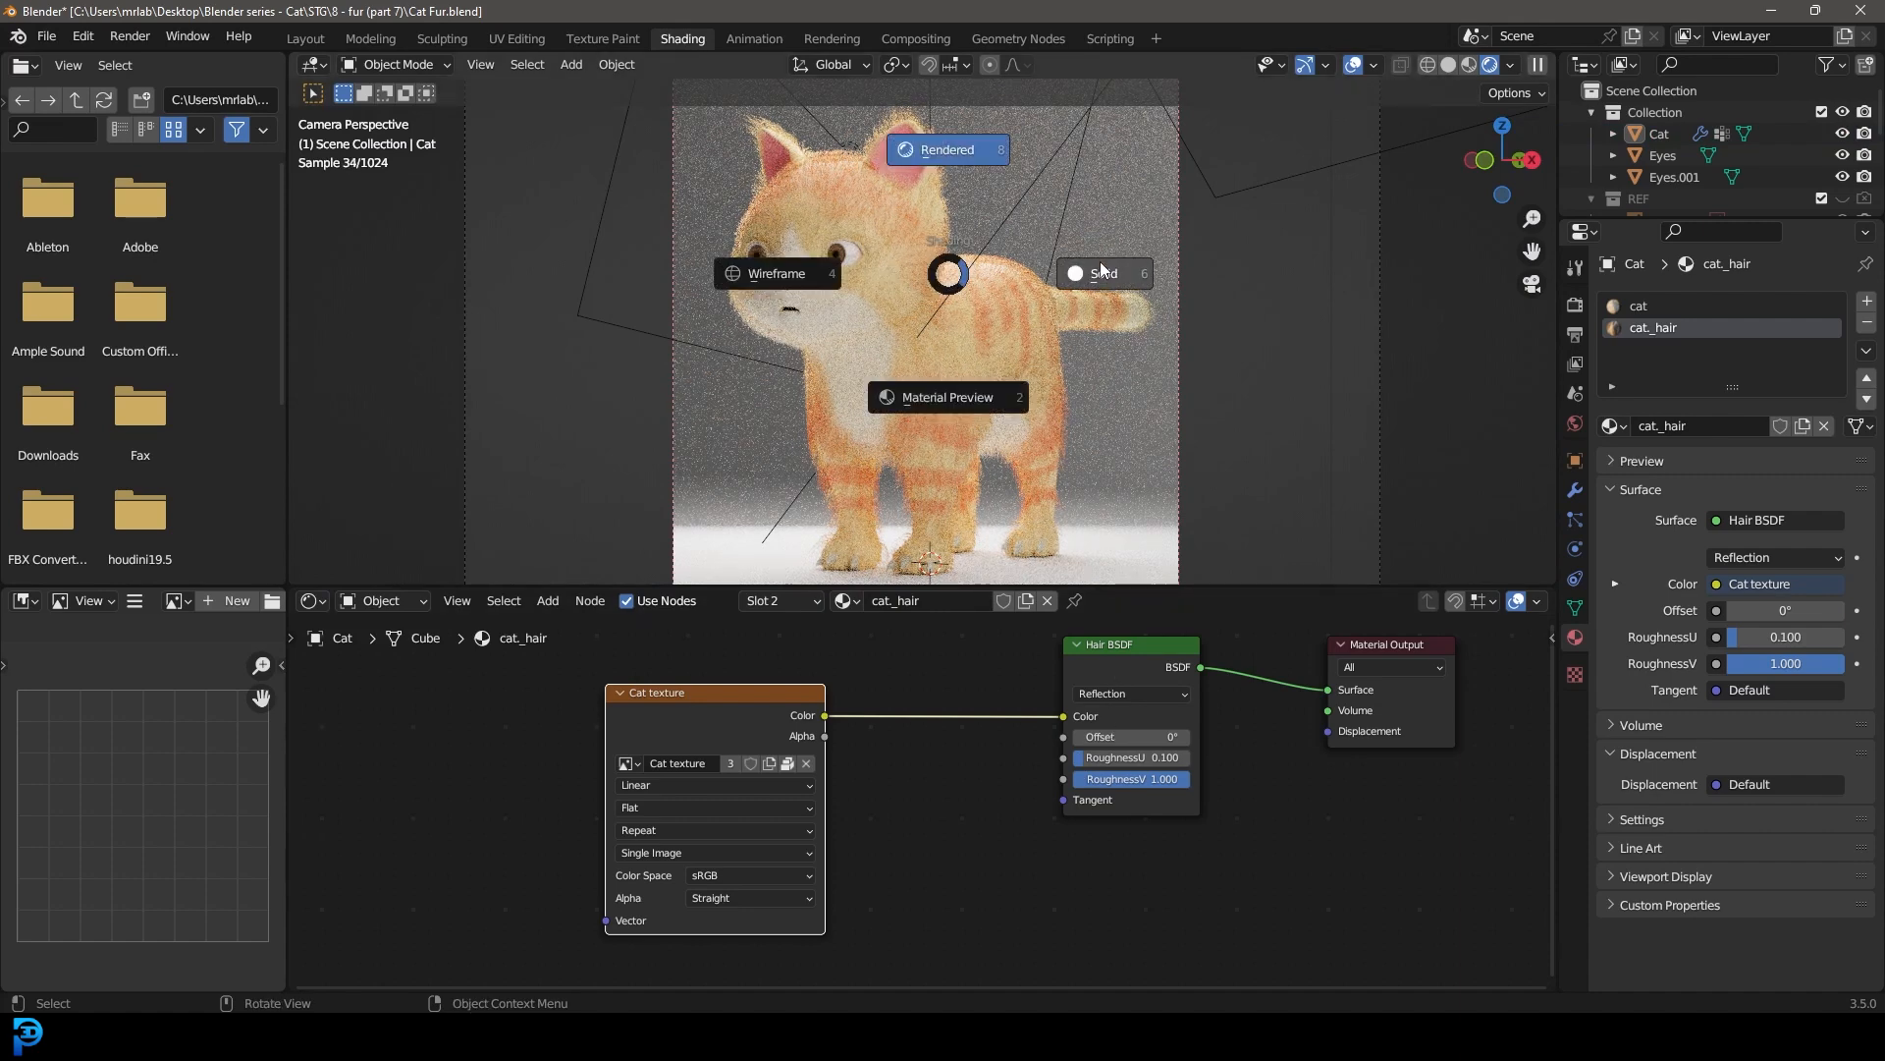
click(1001, 323)
key(ctrl+s)
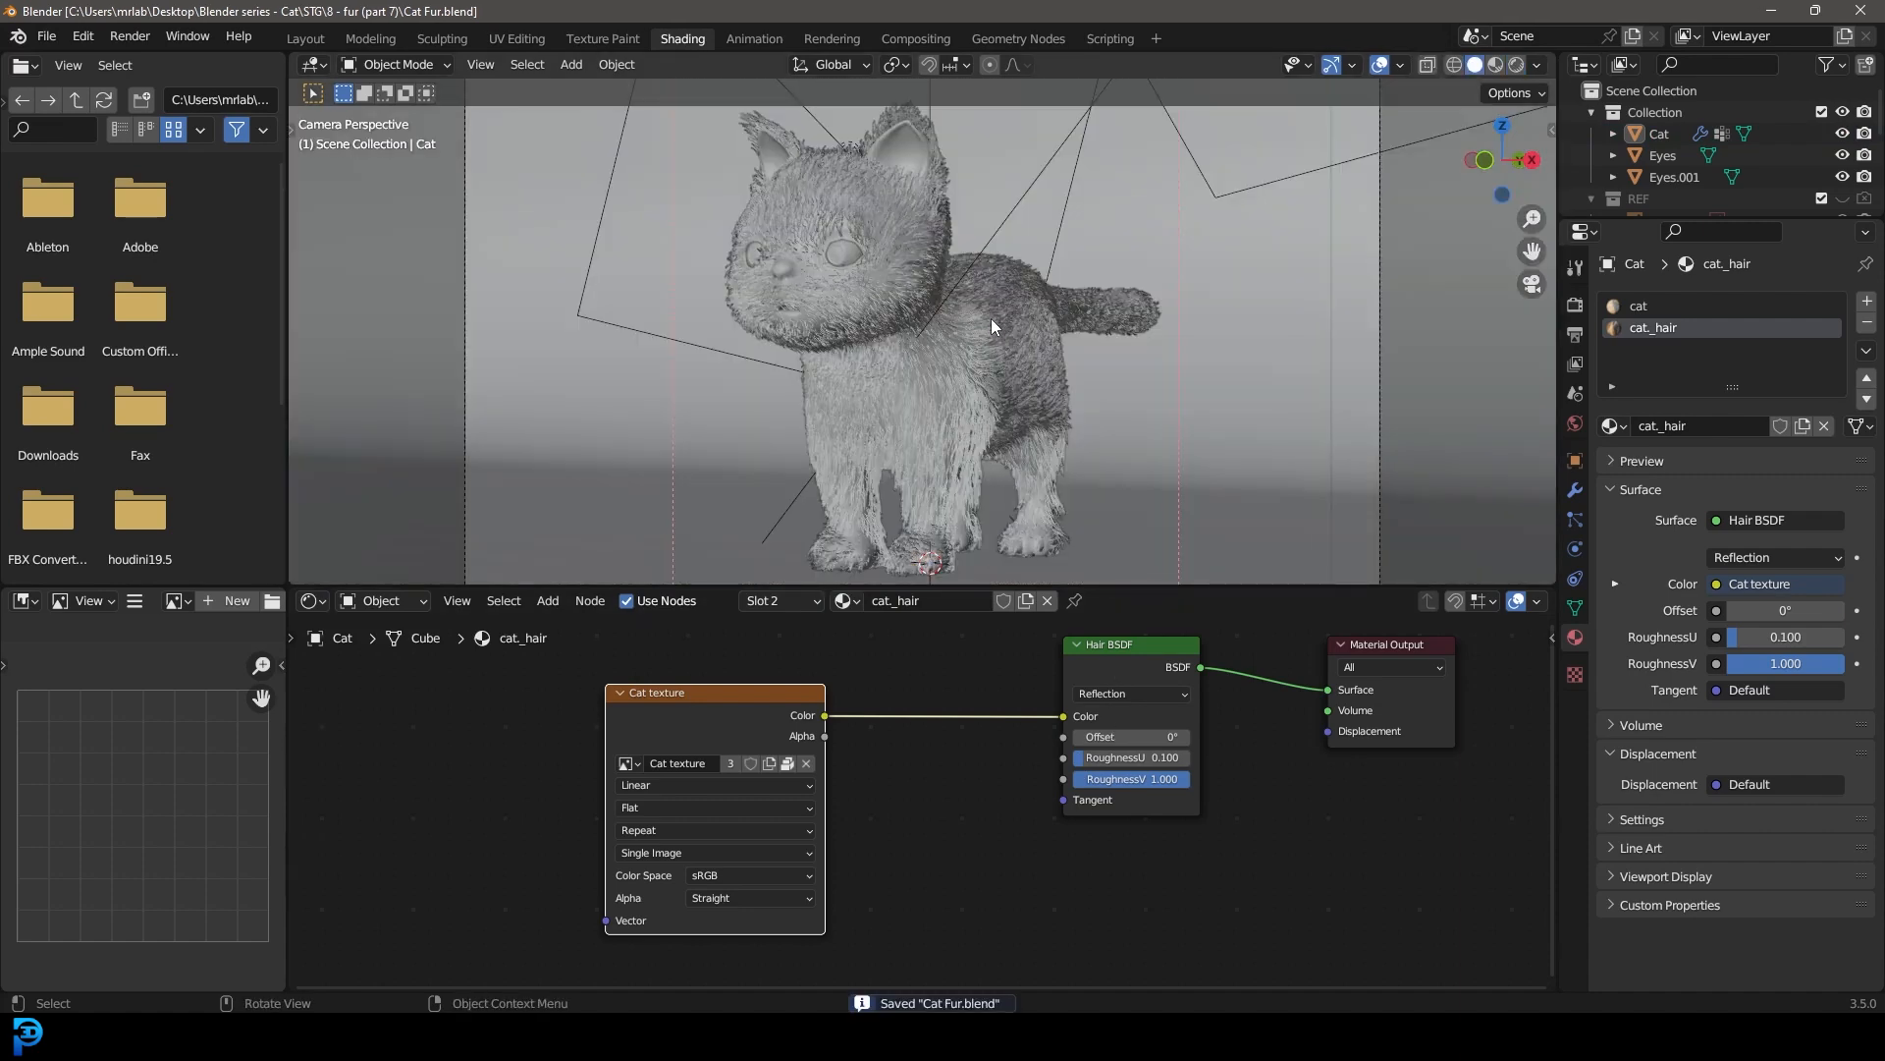
Step: Render the camera image from the Layout workspace and inspect the cat's fur in the result before closing it
click(305, 38)
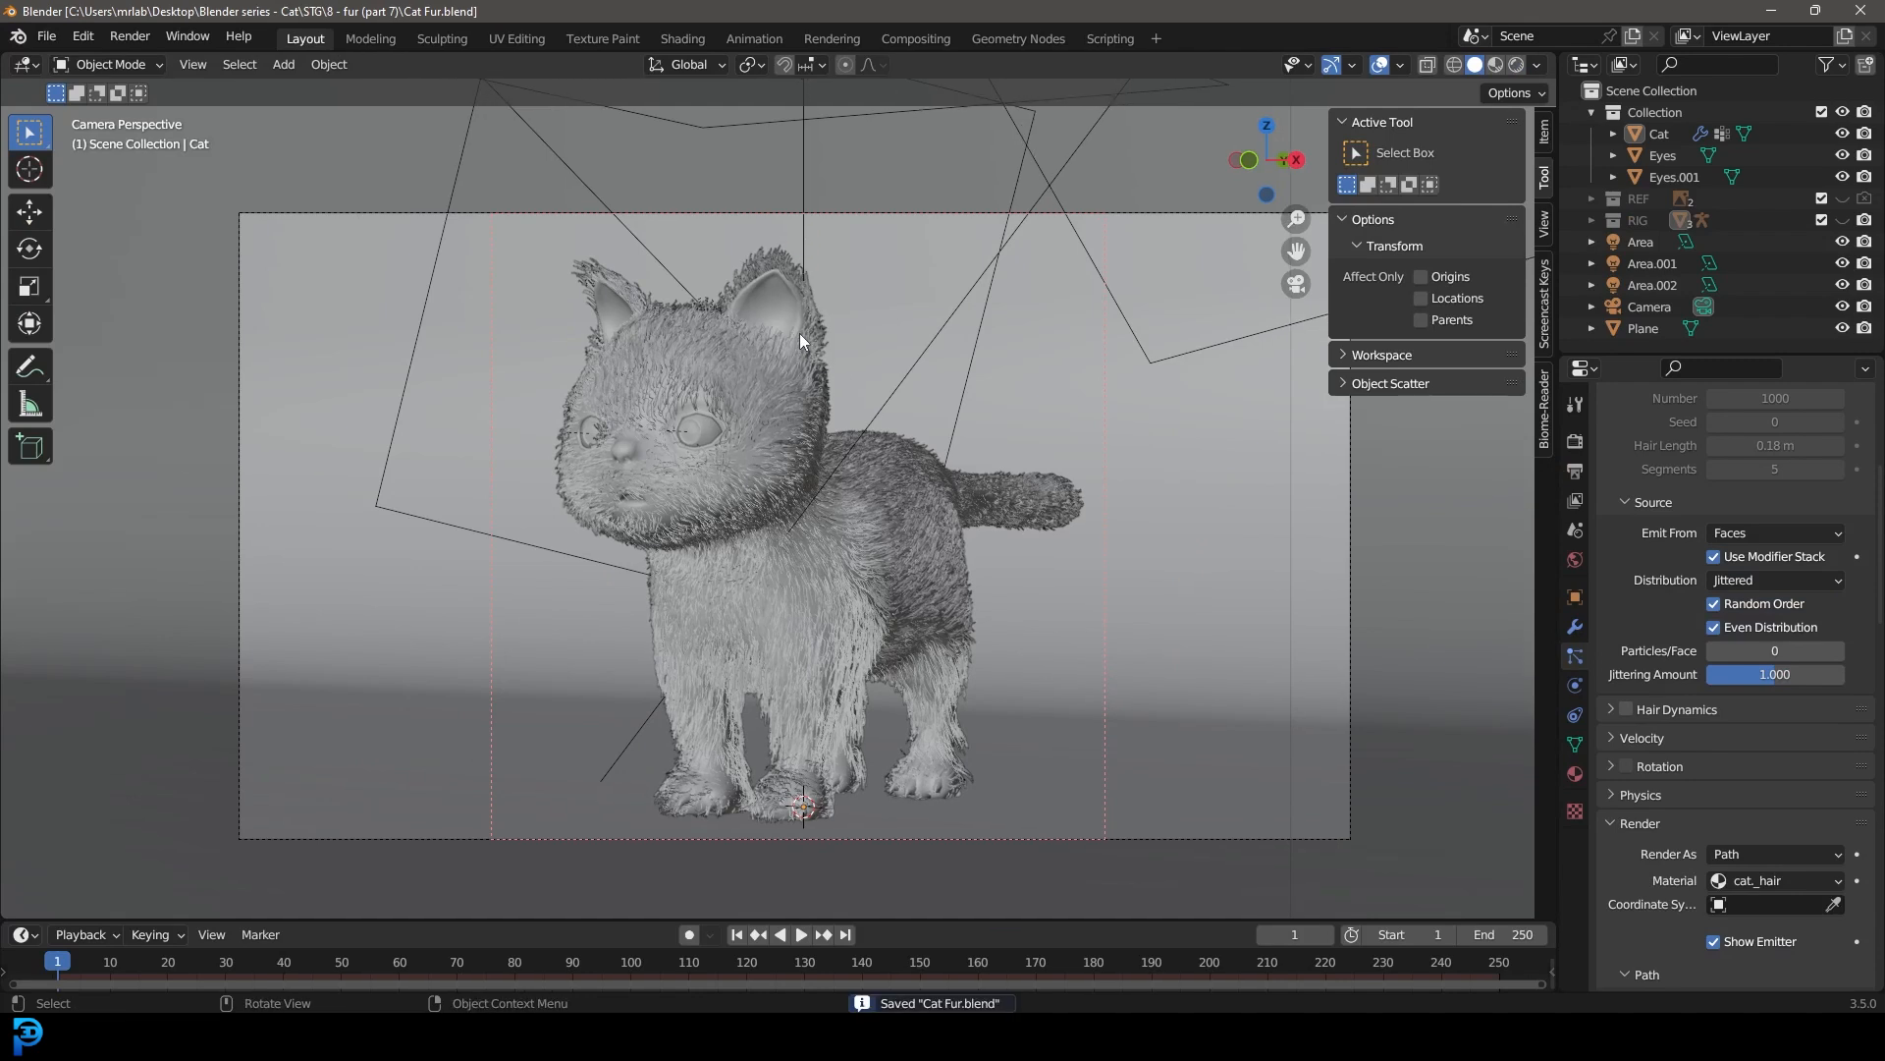
click(130, 36)
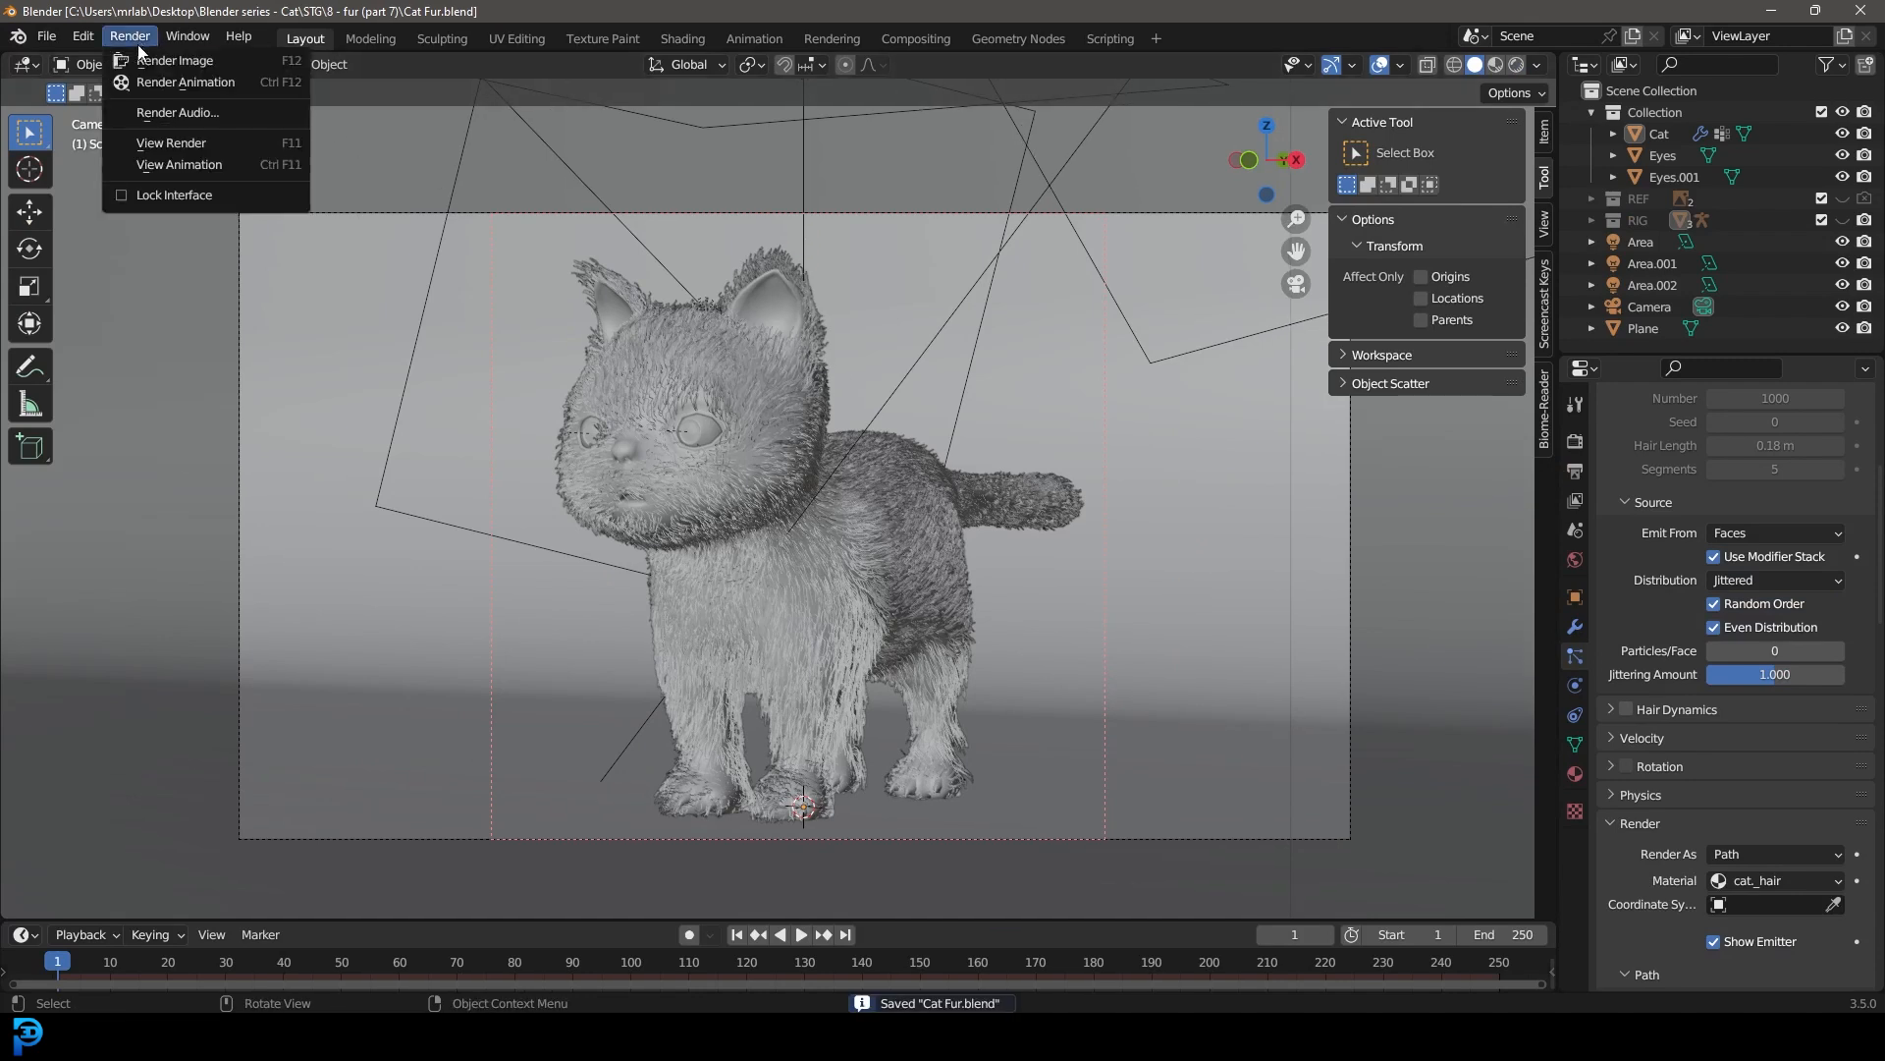
click(229, 60)
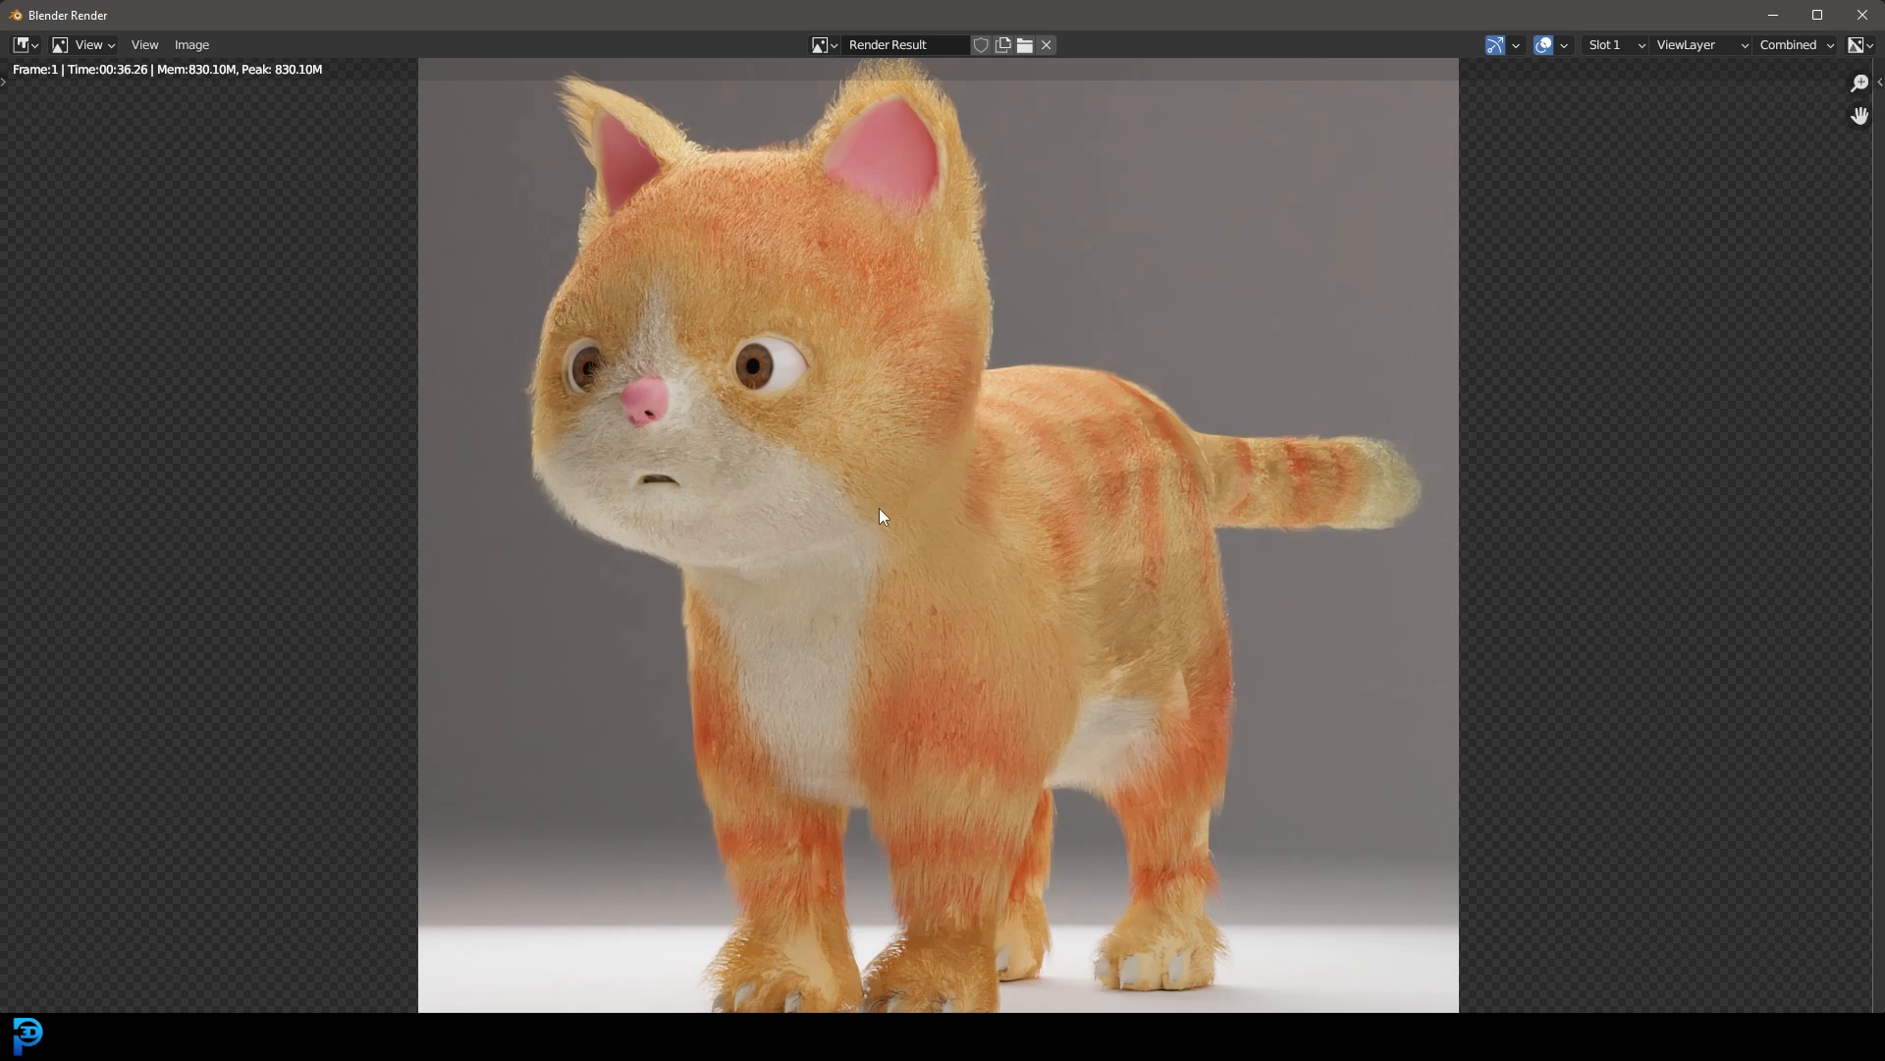
scroll(958, 503, down, 1)
middle_drag(972, 519, 959, 536)
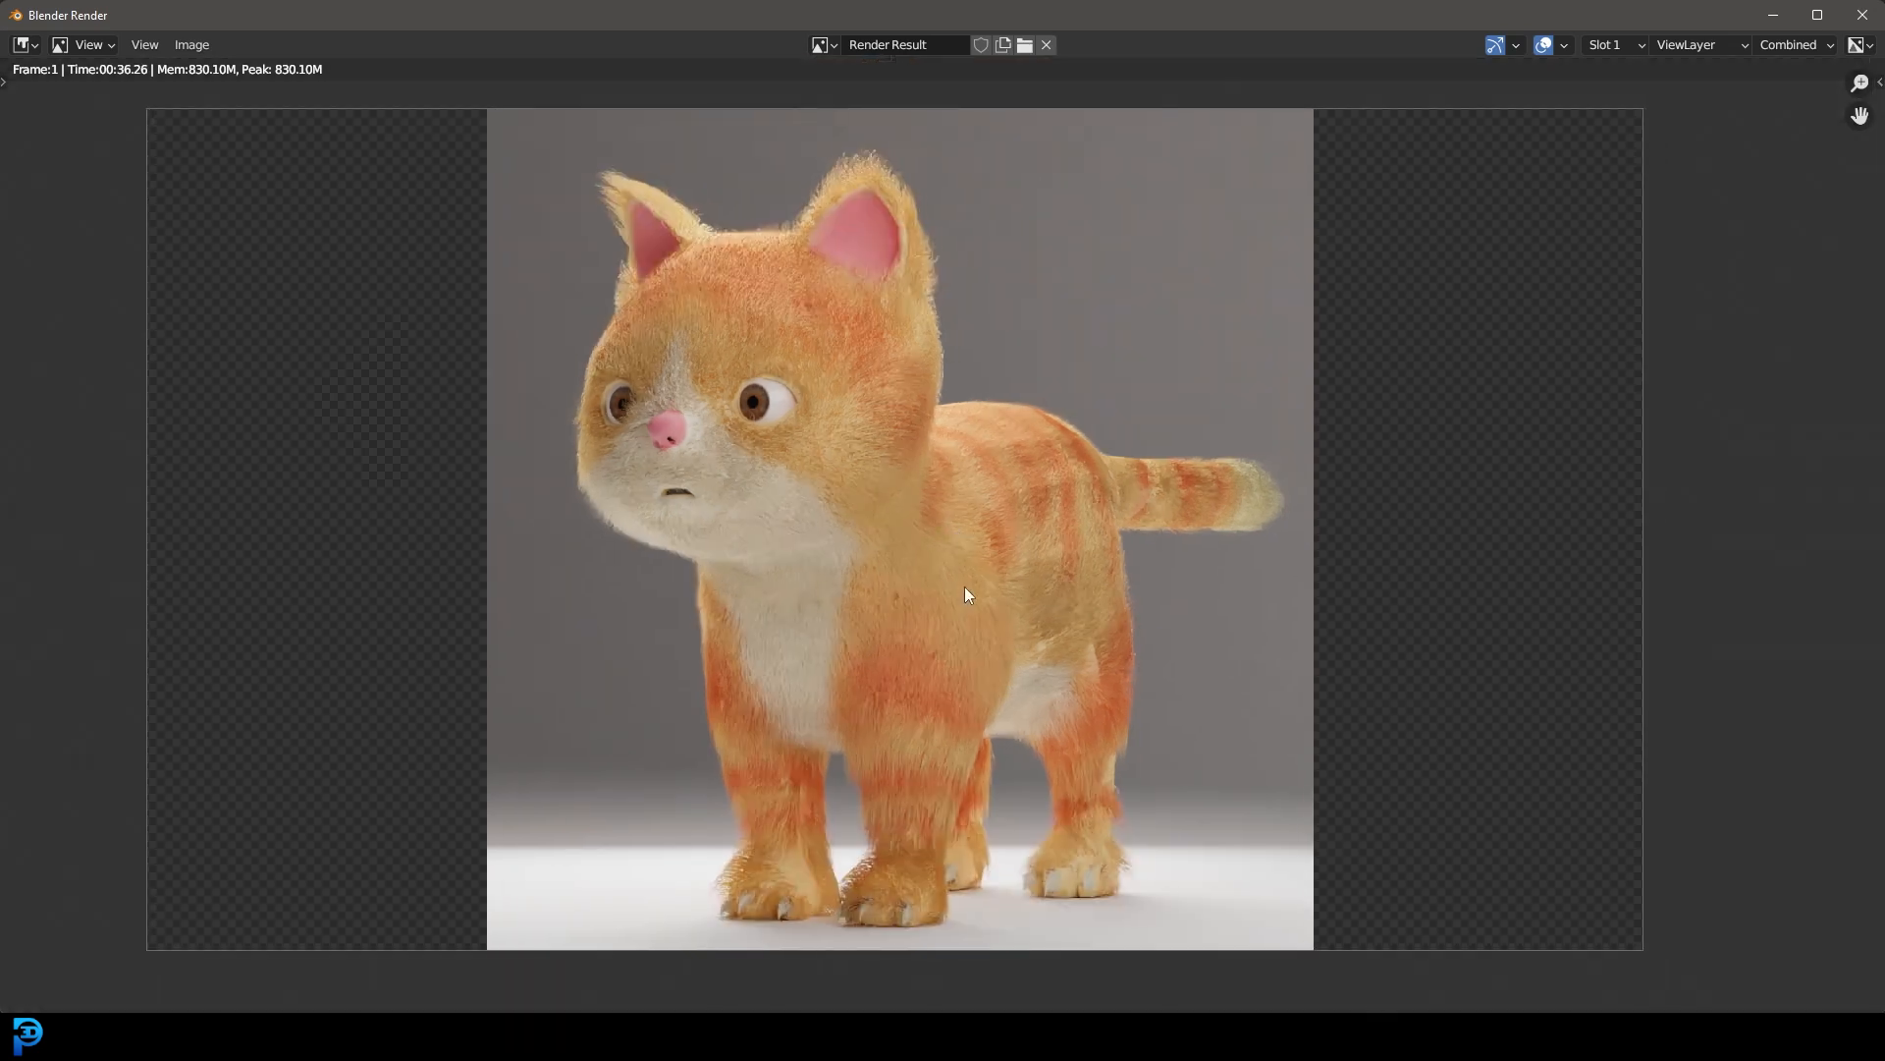
scroll(955, 557, down, 2)
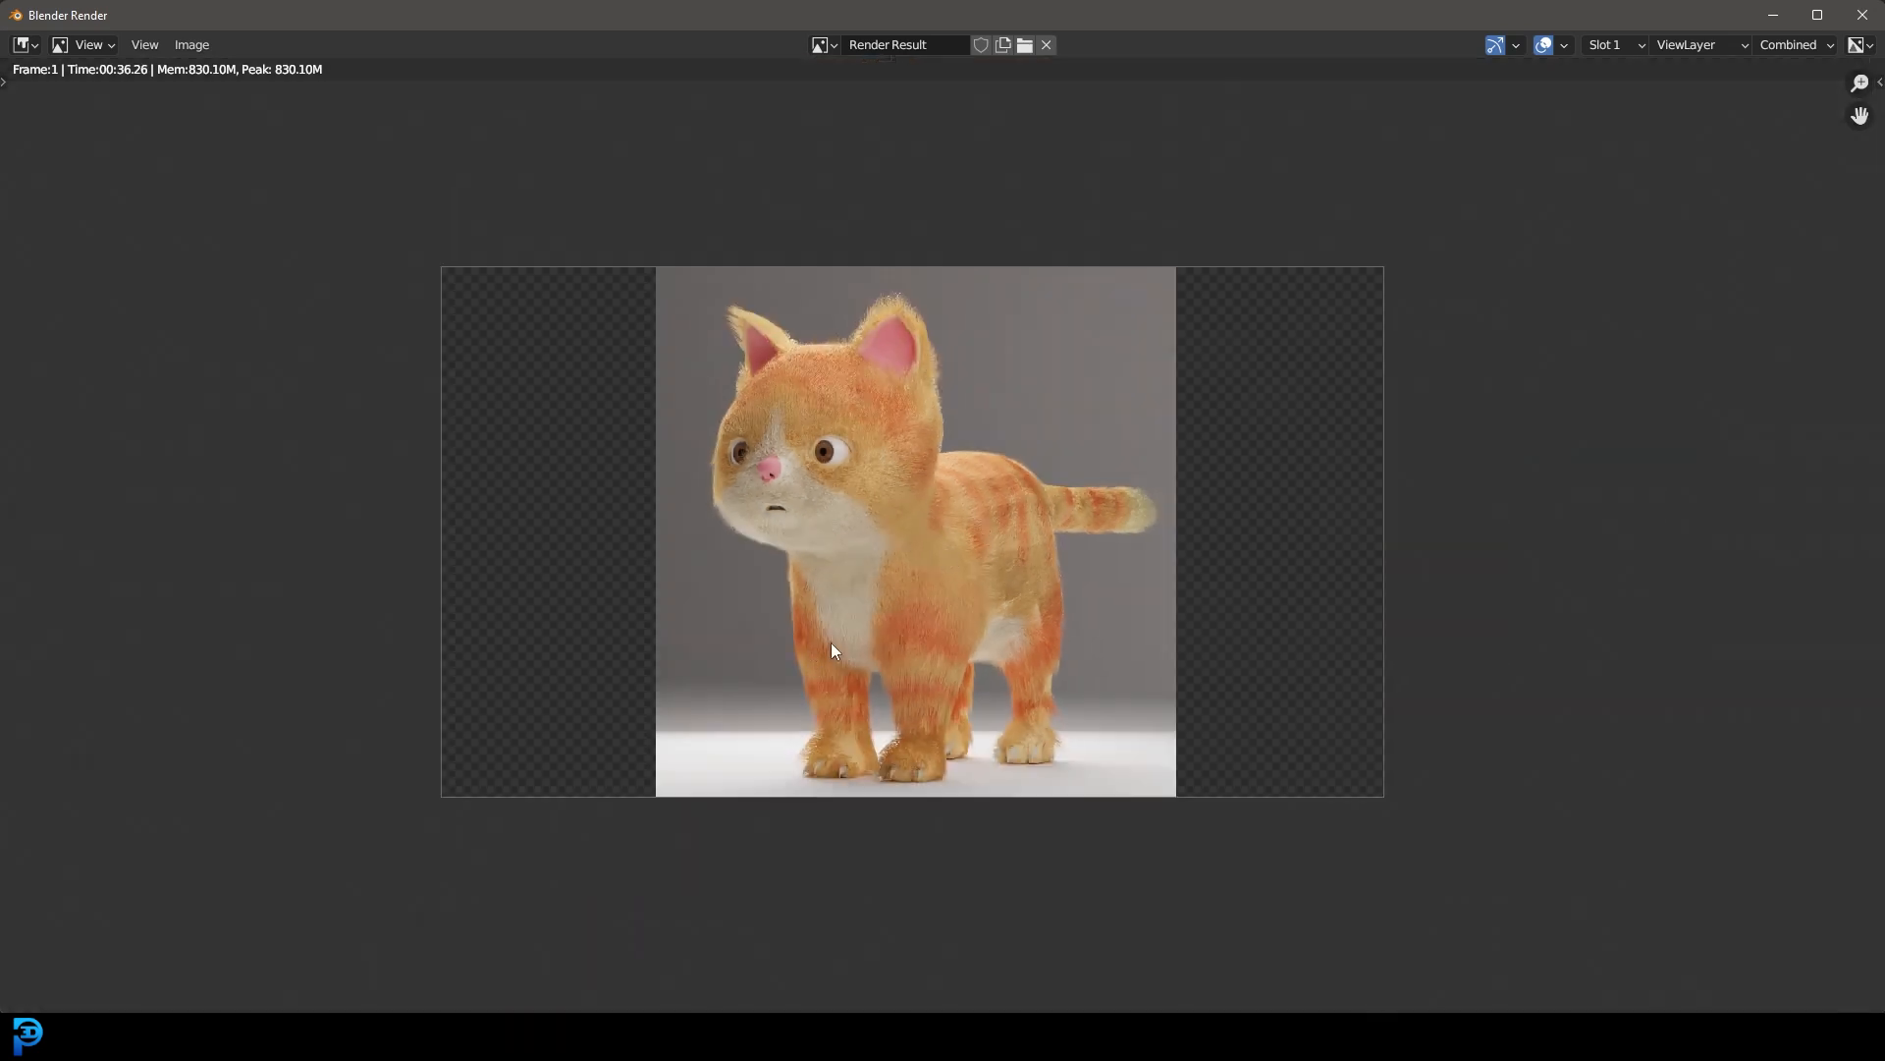
click(1863, 15)
Step: In the Shading workspace with rendered preview, set the cat_hair Hair BSDF's RoughnessU to 0.318 and its offset to 1°
scroll(813, 395, up, 3)
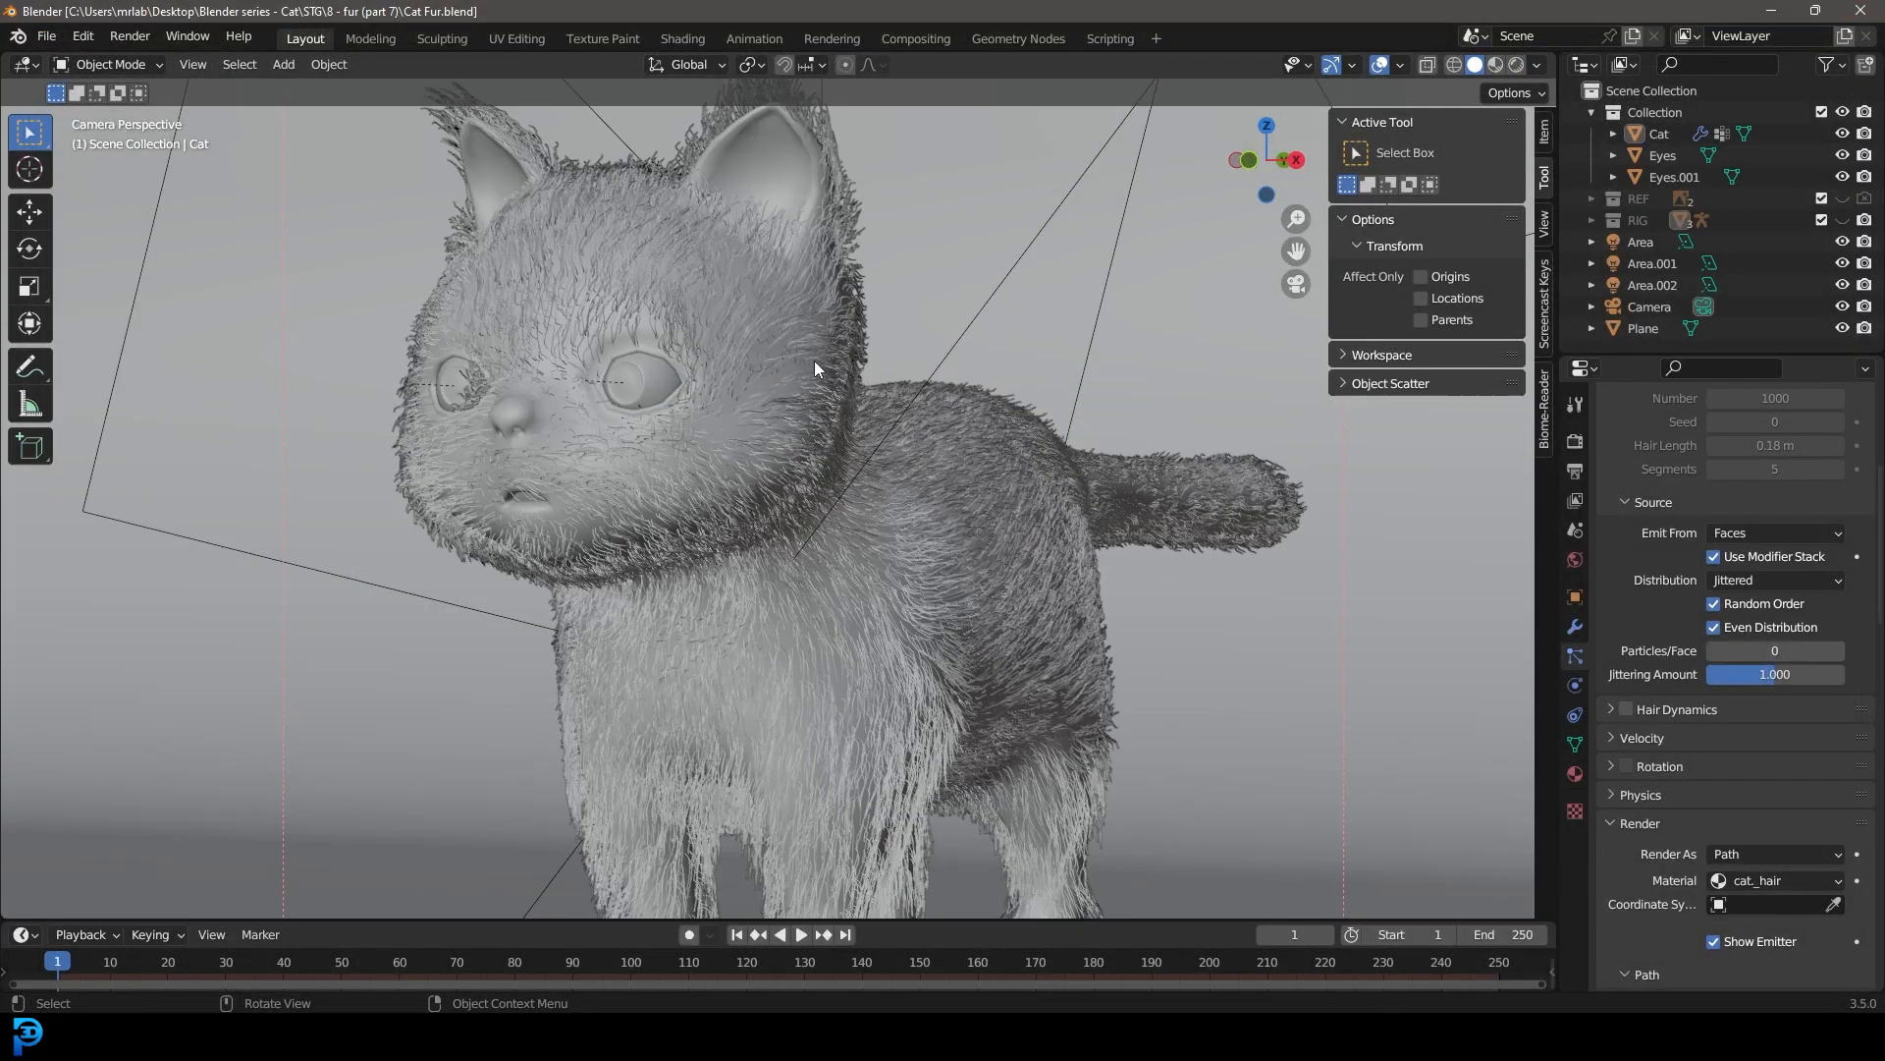
click(682, 38)
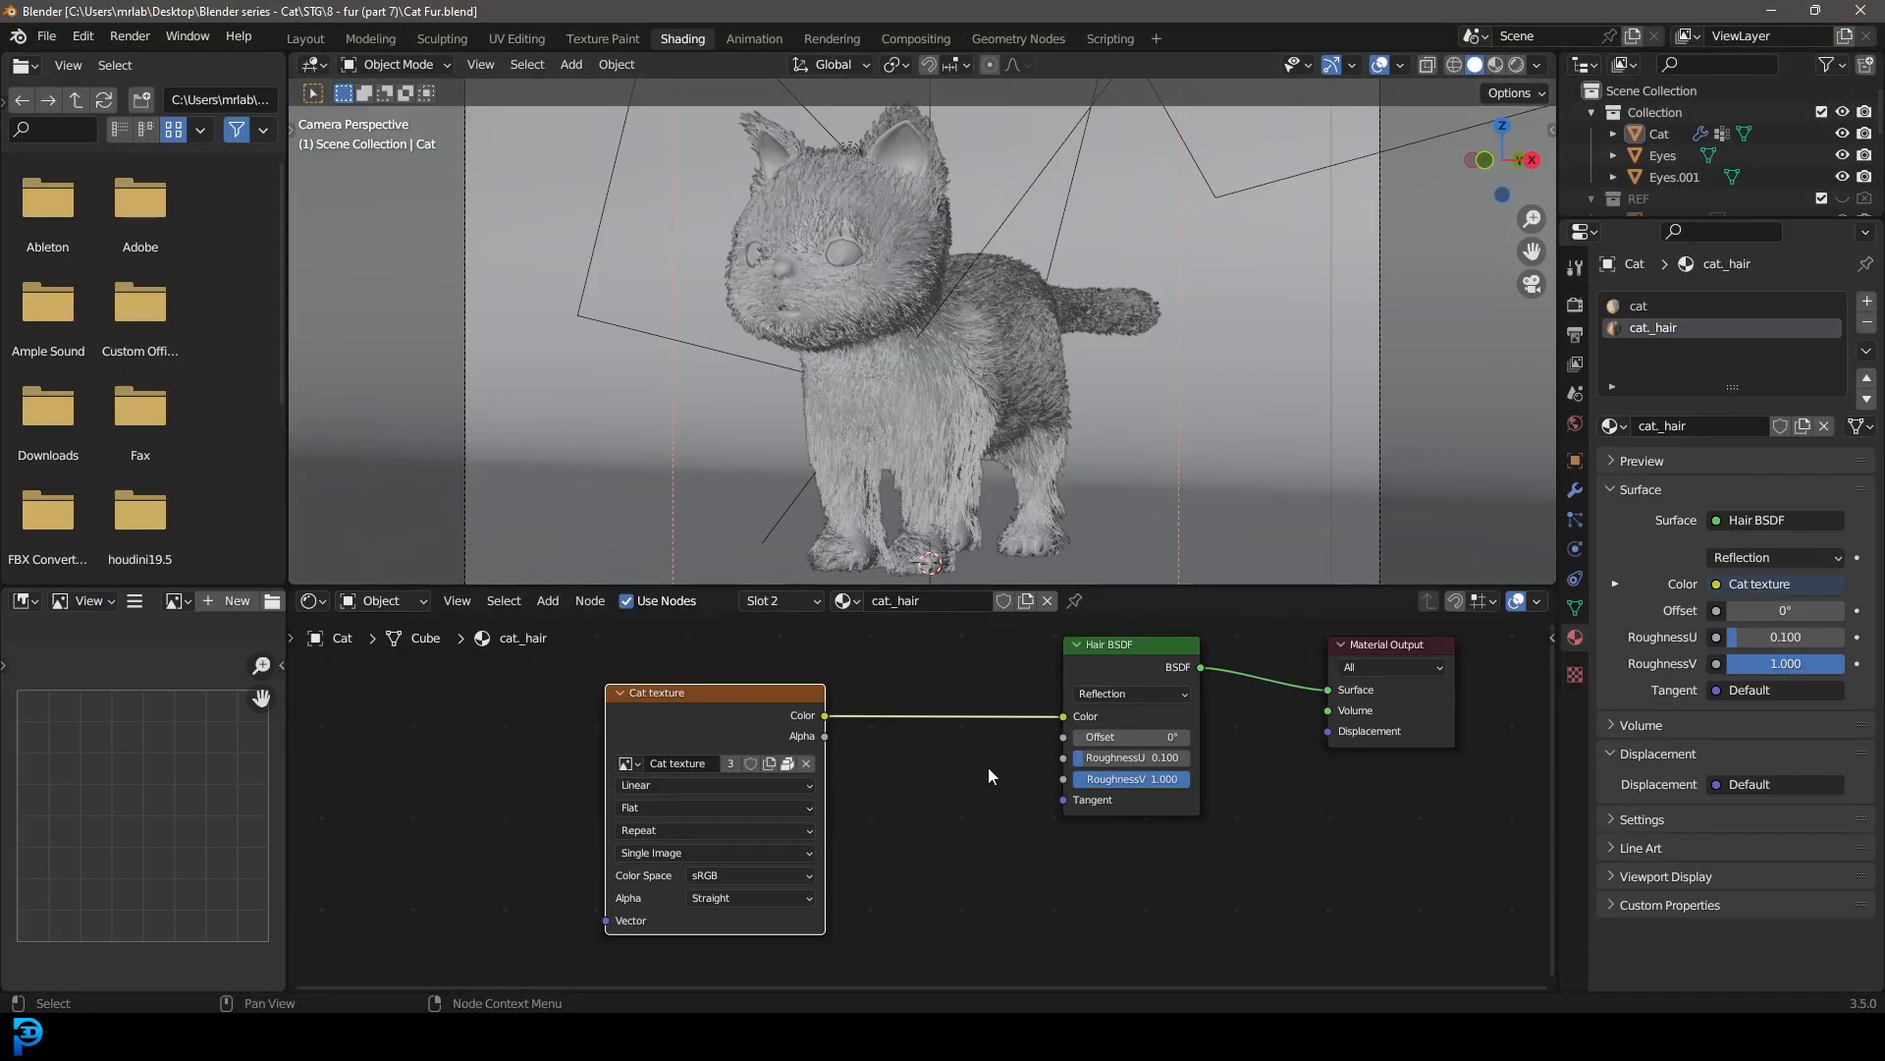
scroll(977, 794, up, 3)
scroll(946, 388, up, 3)
key(z)
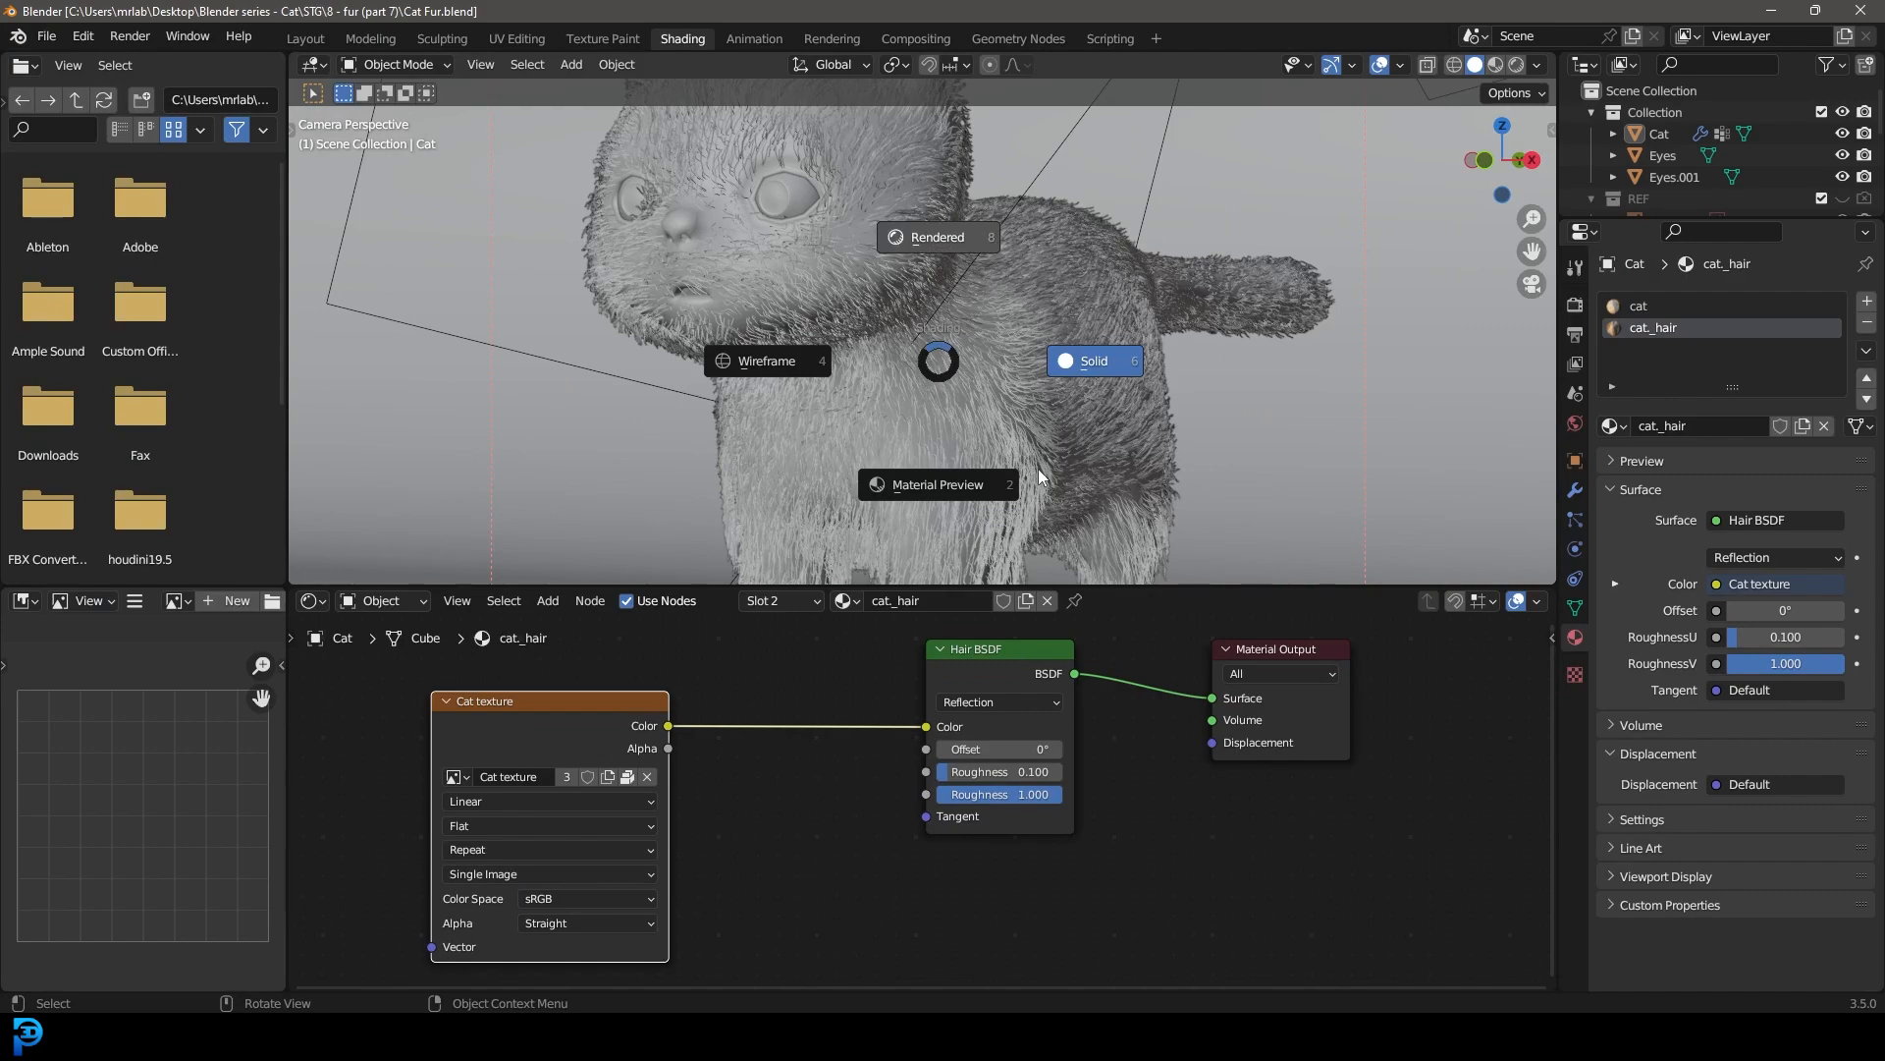
click(943, 263)
drag(975, 775, 1011, 776)
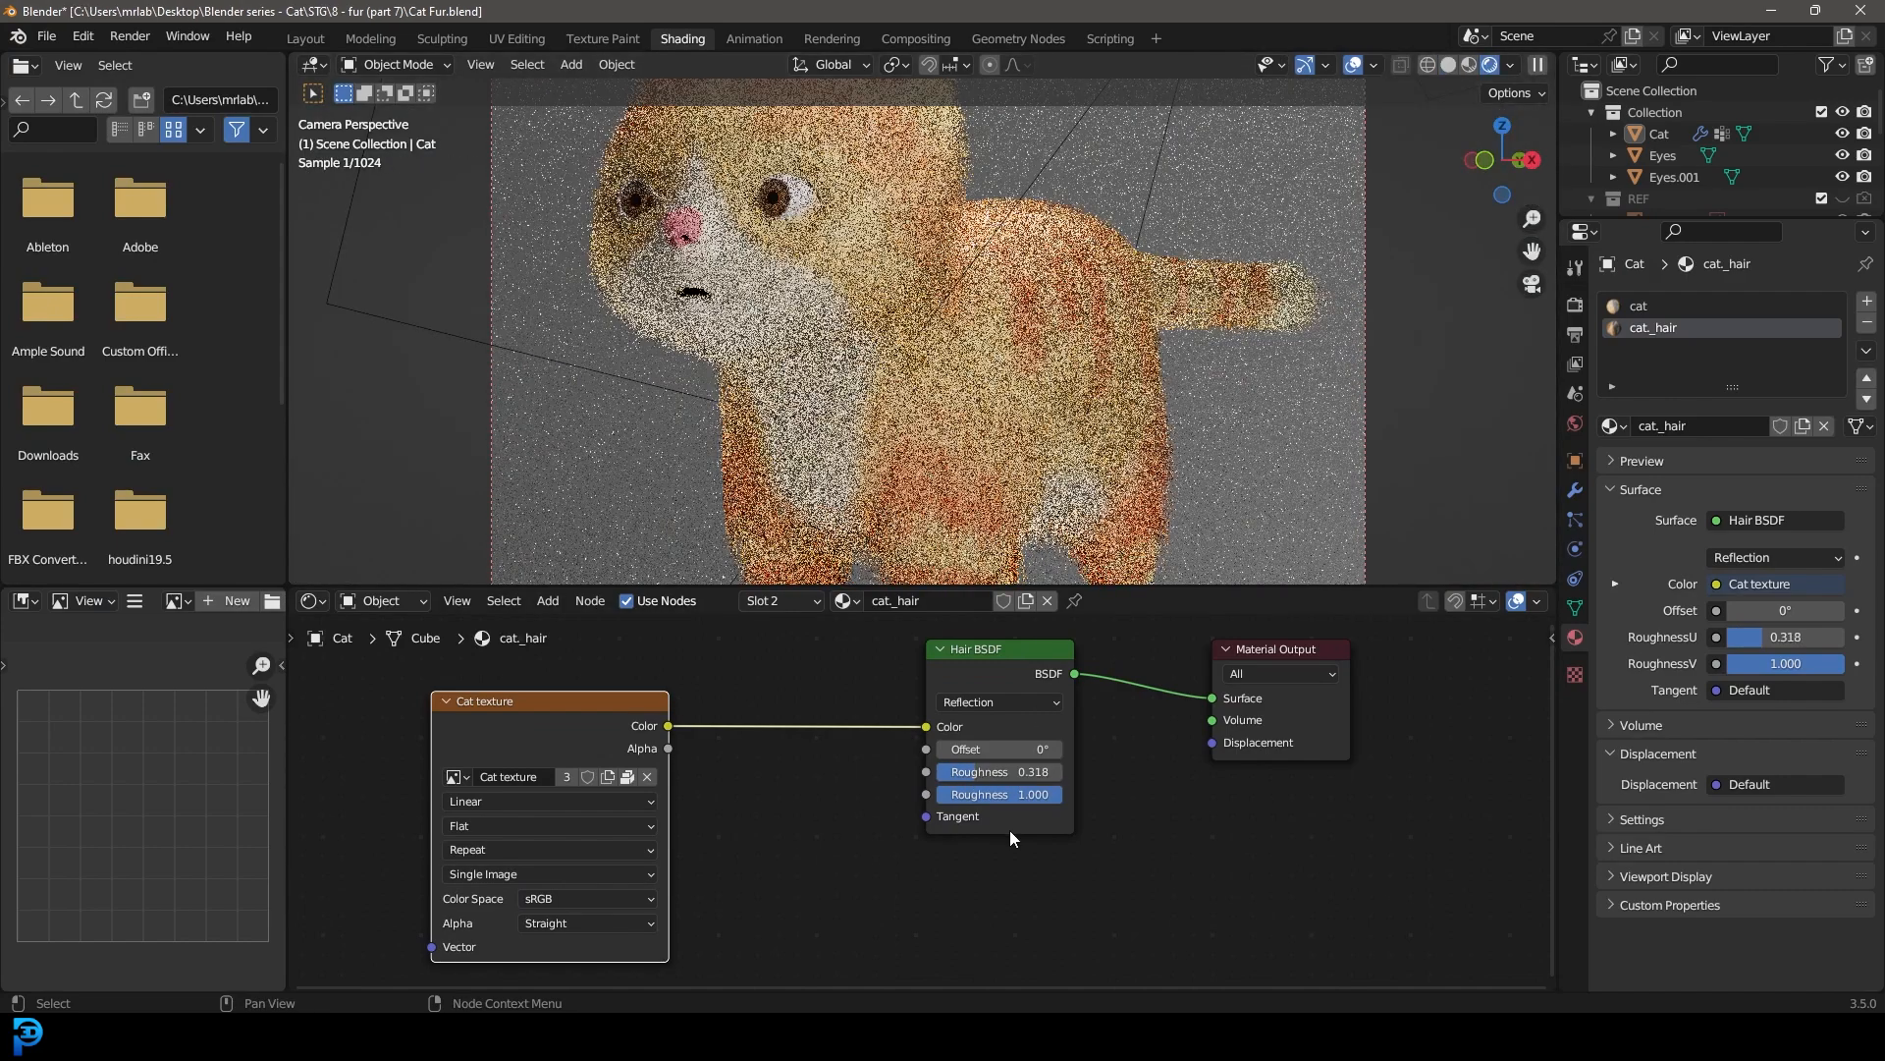
click(995, 702)
drag(977, 750, 990, 749)
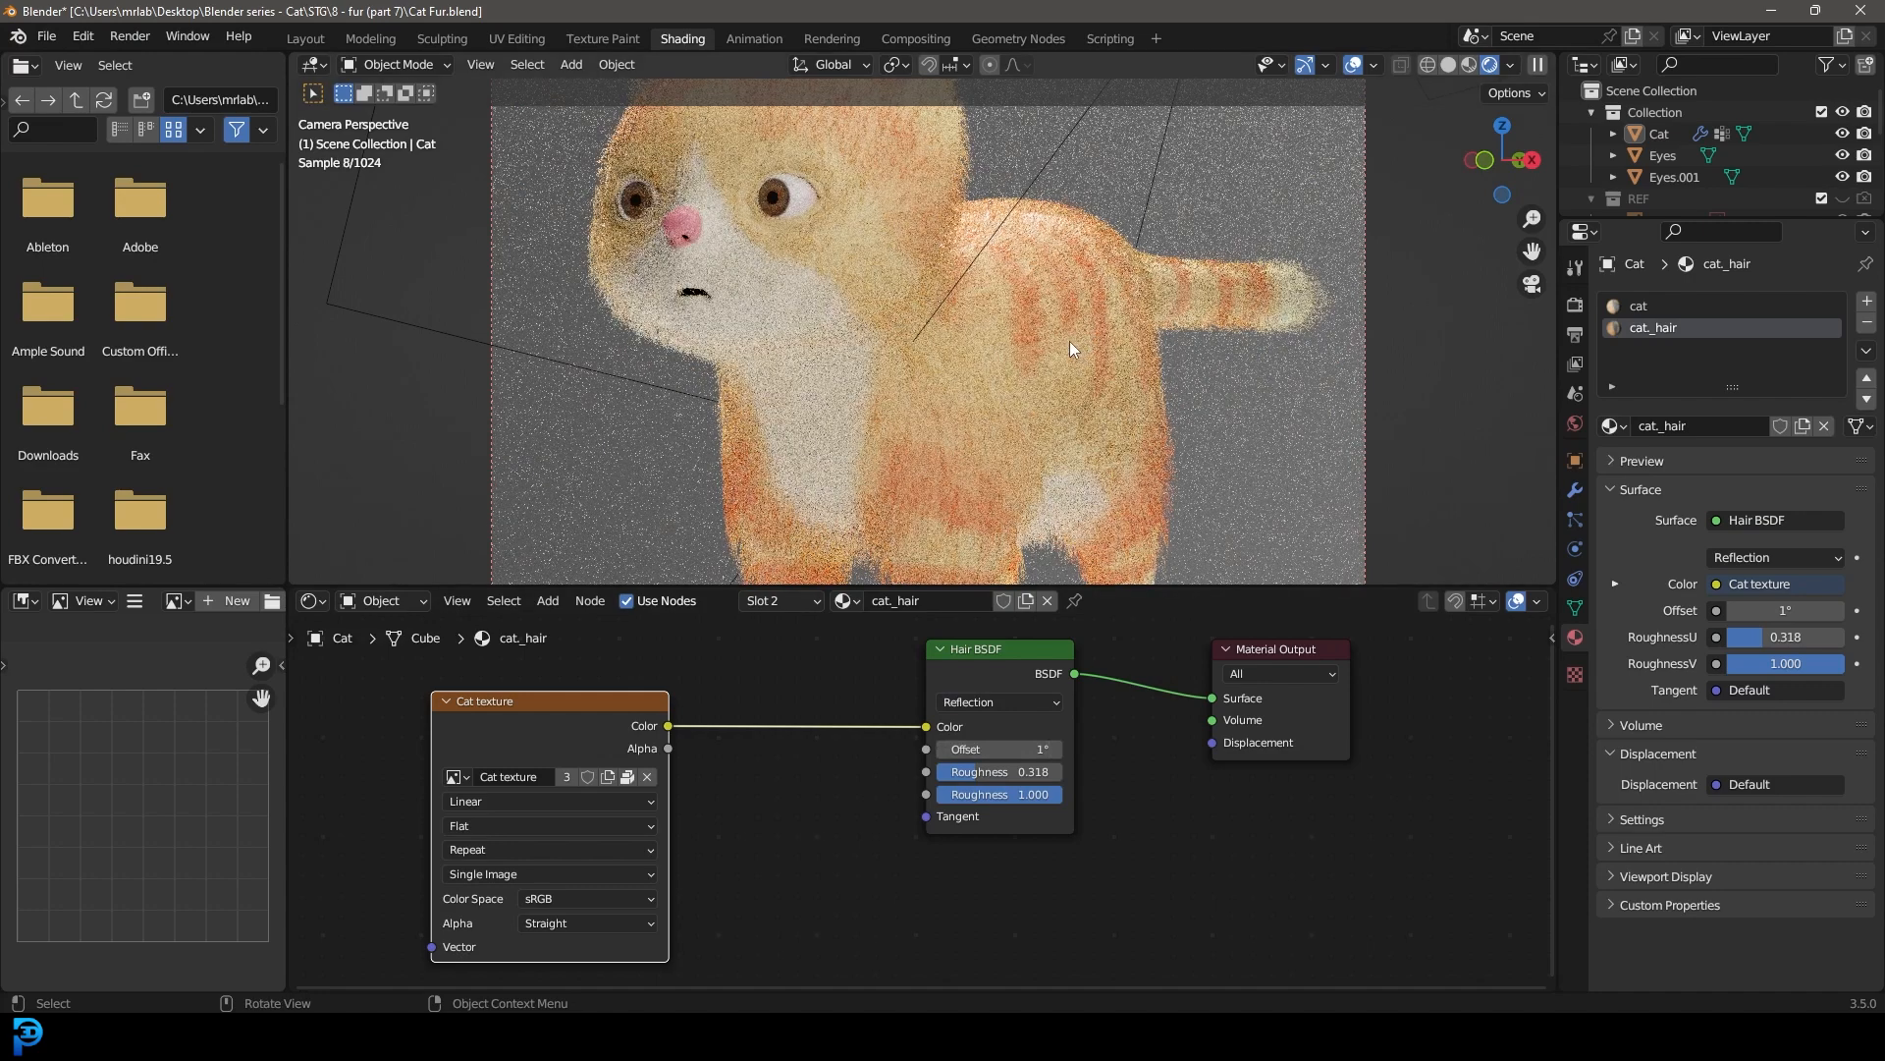
Step: Check the whole cat in the rendered preview, switch back to solid shading and save the file
scroll(1070, 340, down, 3)
scroll(1033, 345, up, 2)
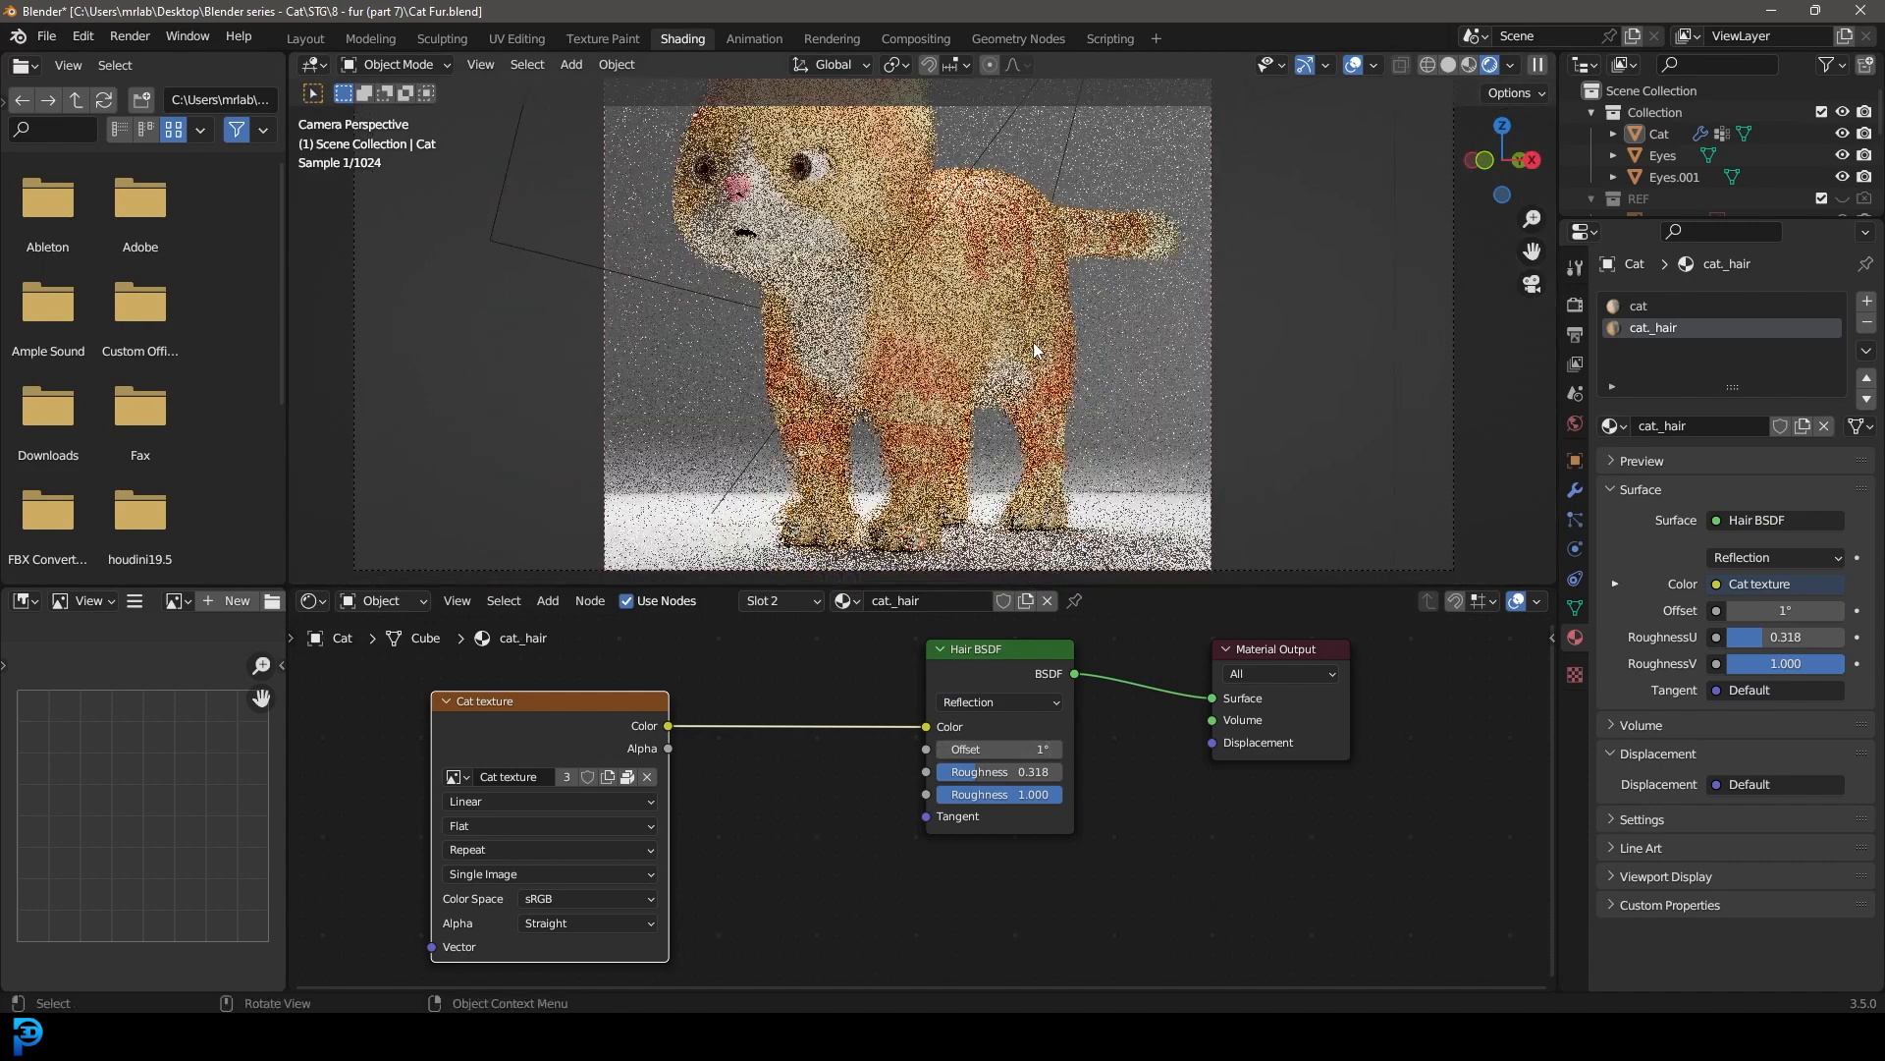
key(z)
click(1115, 350)
key(ctrl+s)
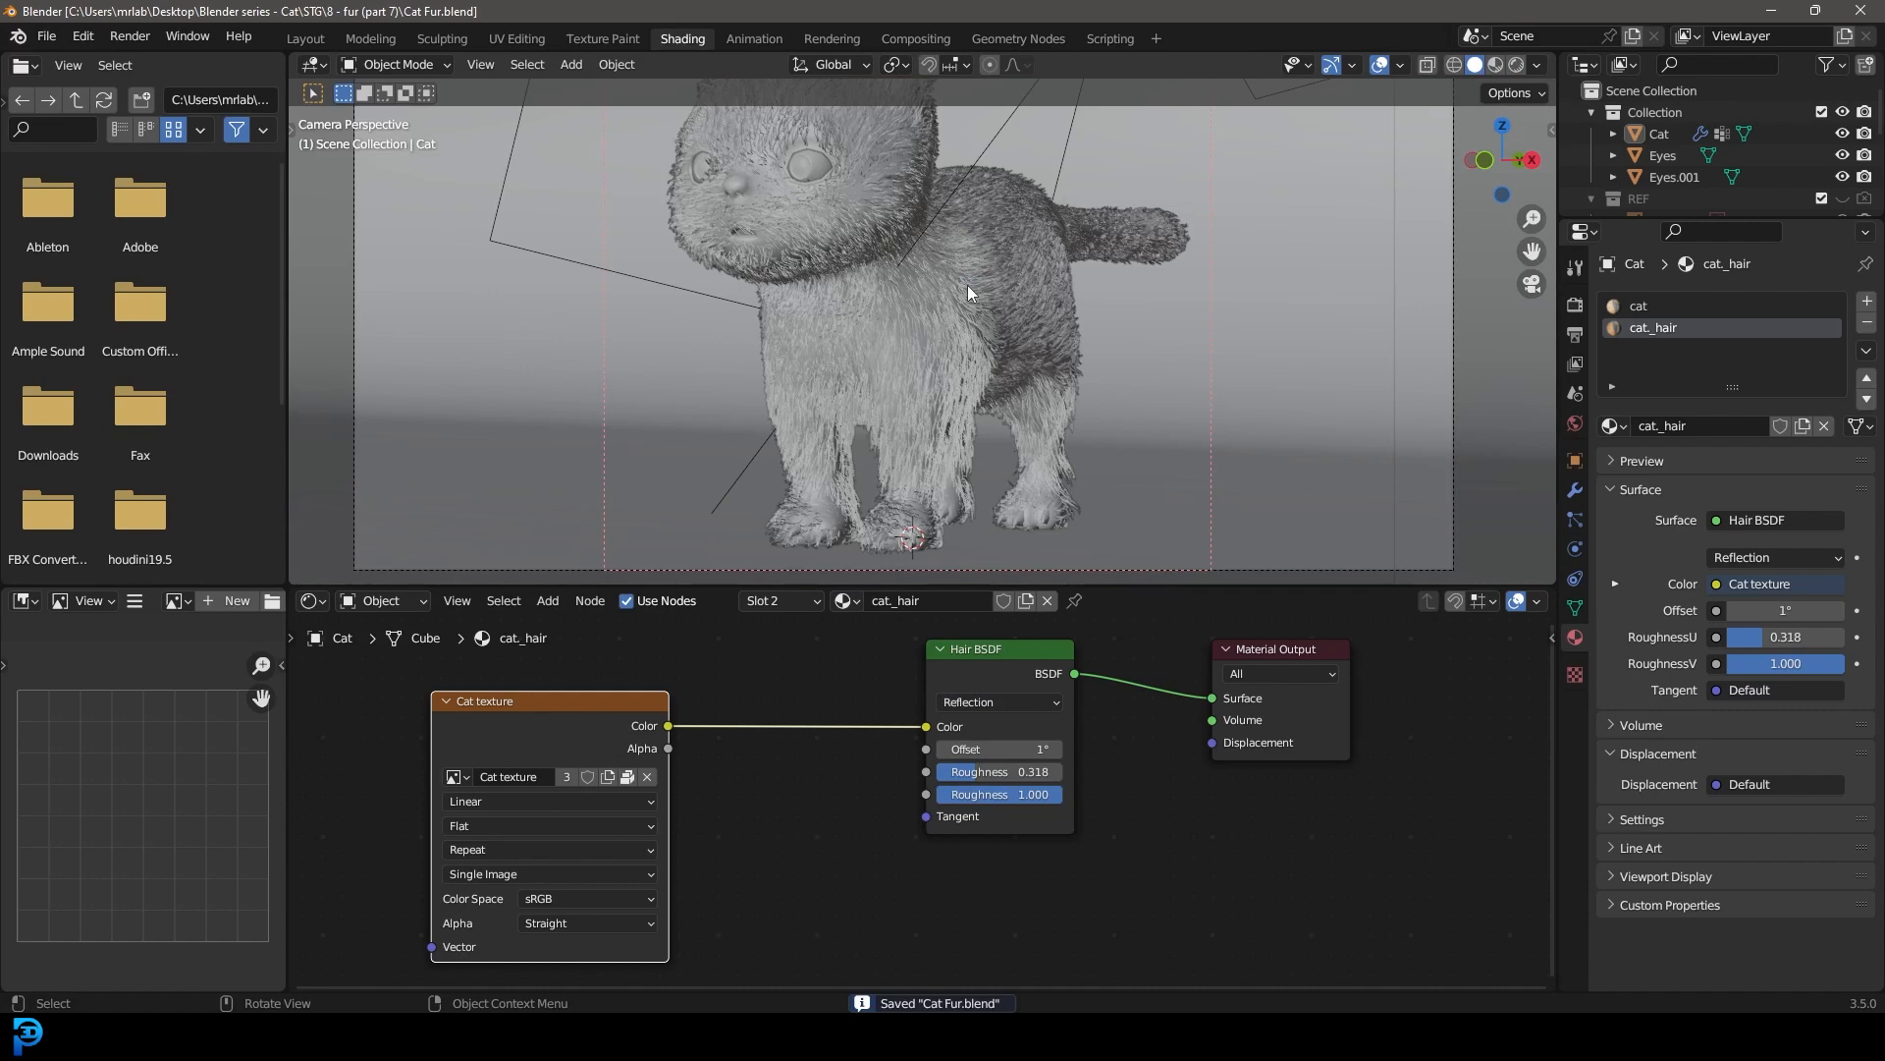
Step: Leave the camera view, select the cat and switch it to Particle Edit mode
key(KP_0)
click(897, 377)
middle_drag(897, 377, 941, 381)
scroll(906, 381, up, 3)
key(a)
middle_drag(840, 450, 982, 361)
key(alt+a)
click(985, 368)
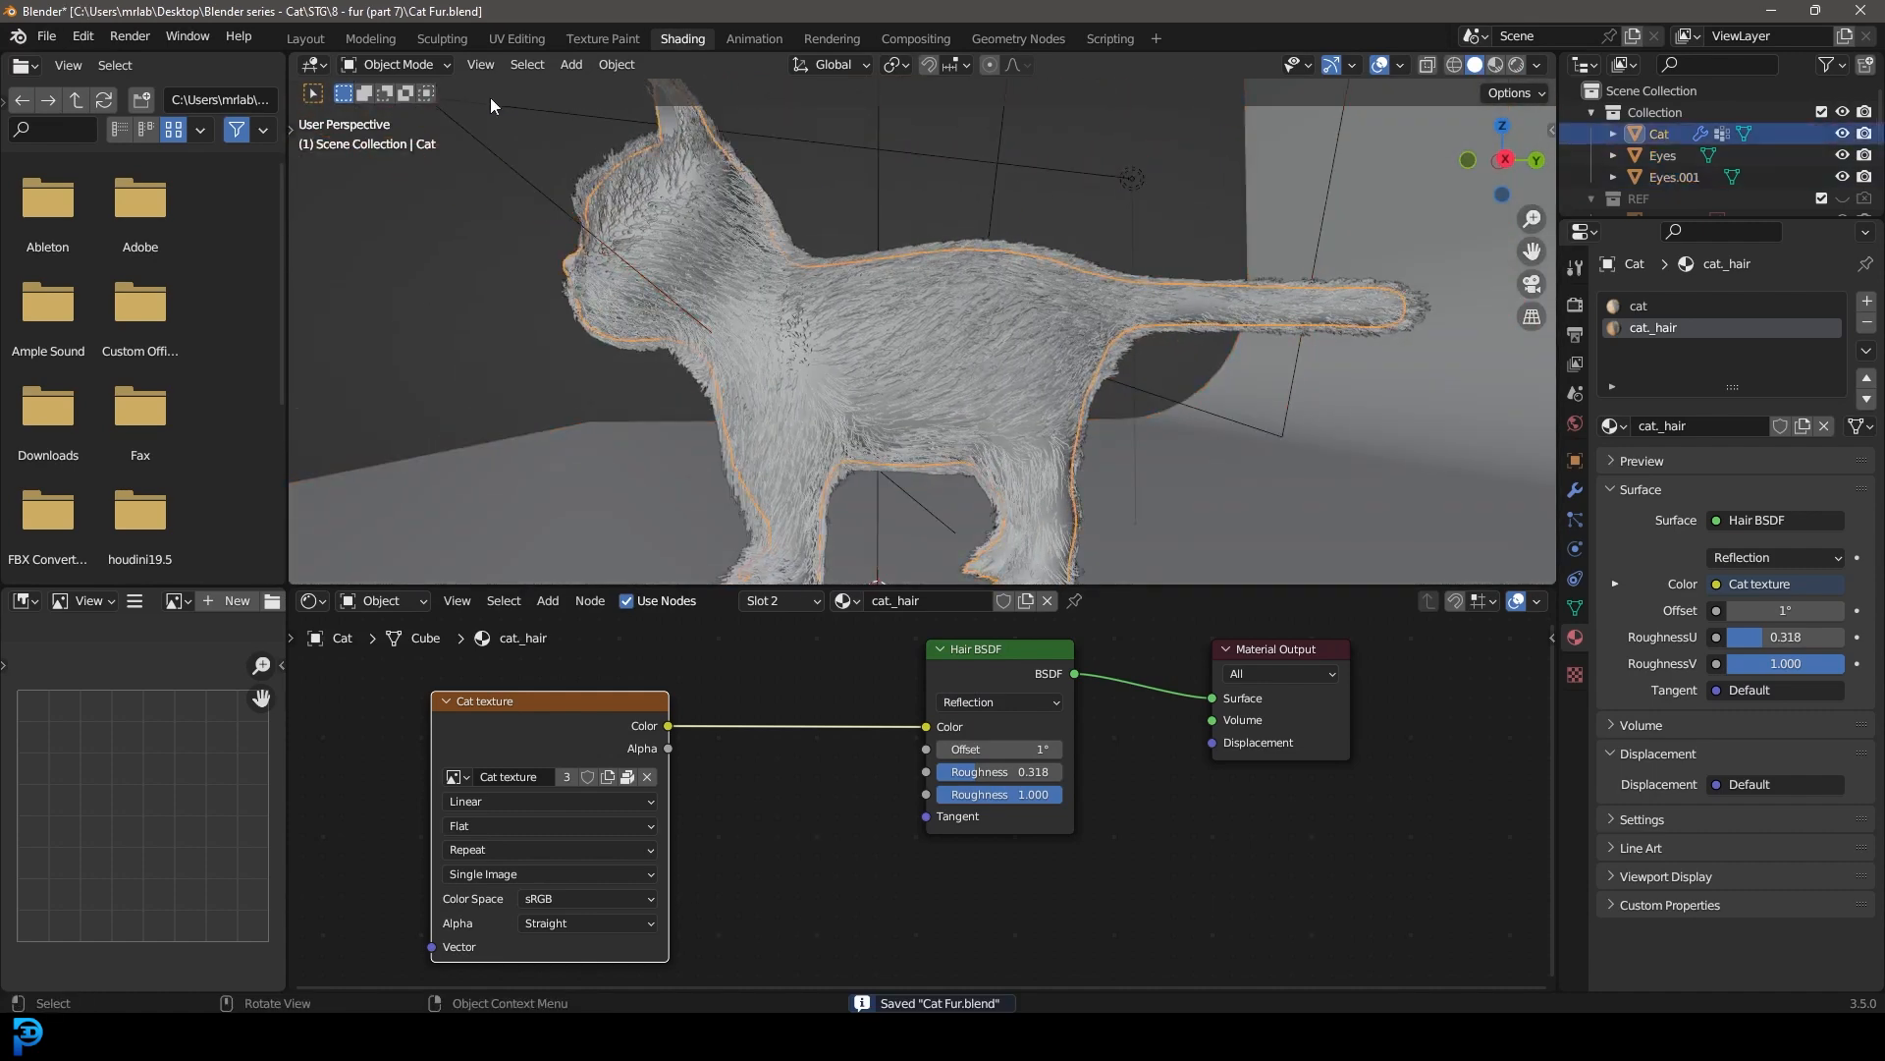
click(392, 64)
click(402, 230)
scroll(711, 449, up, 6)
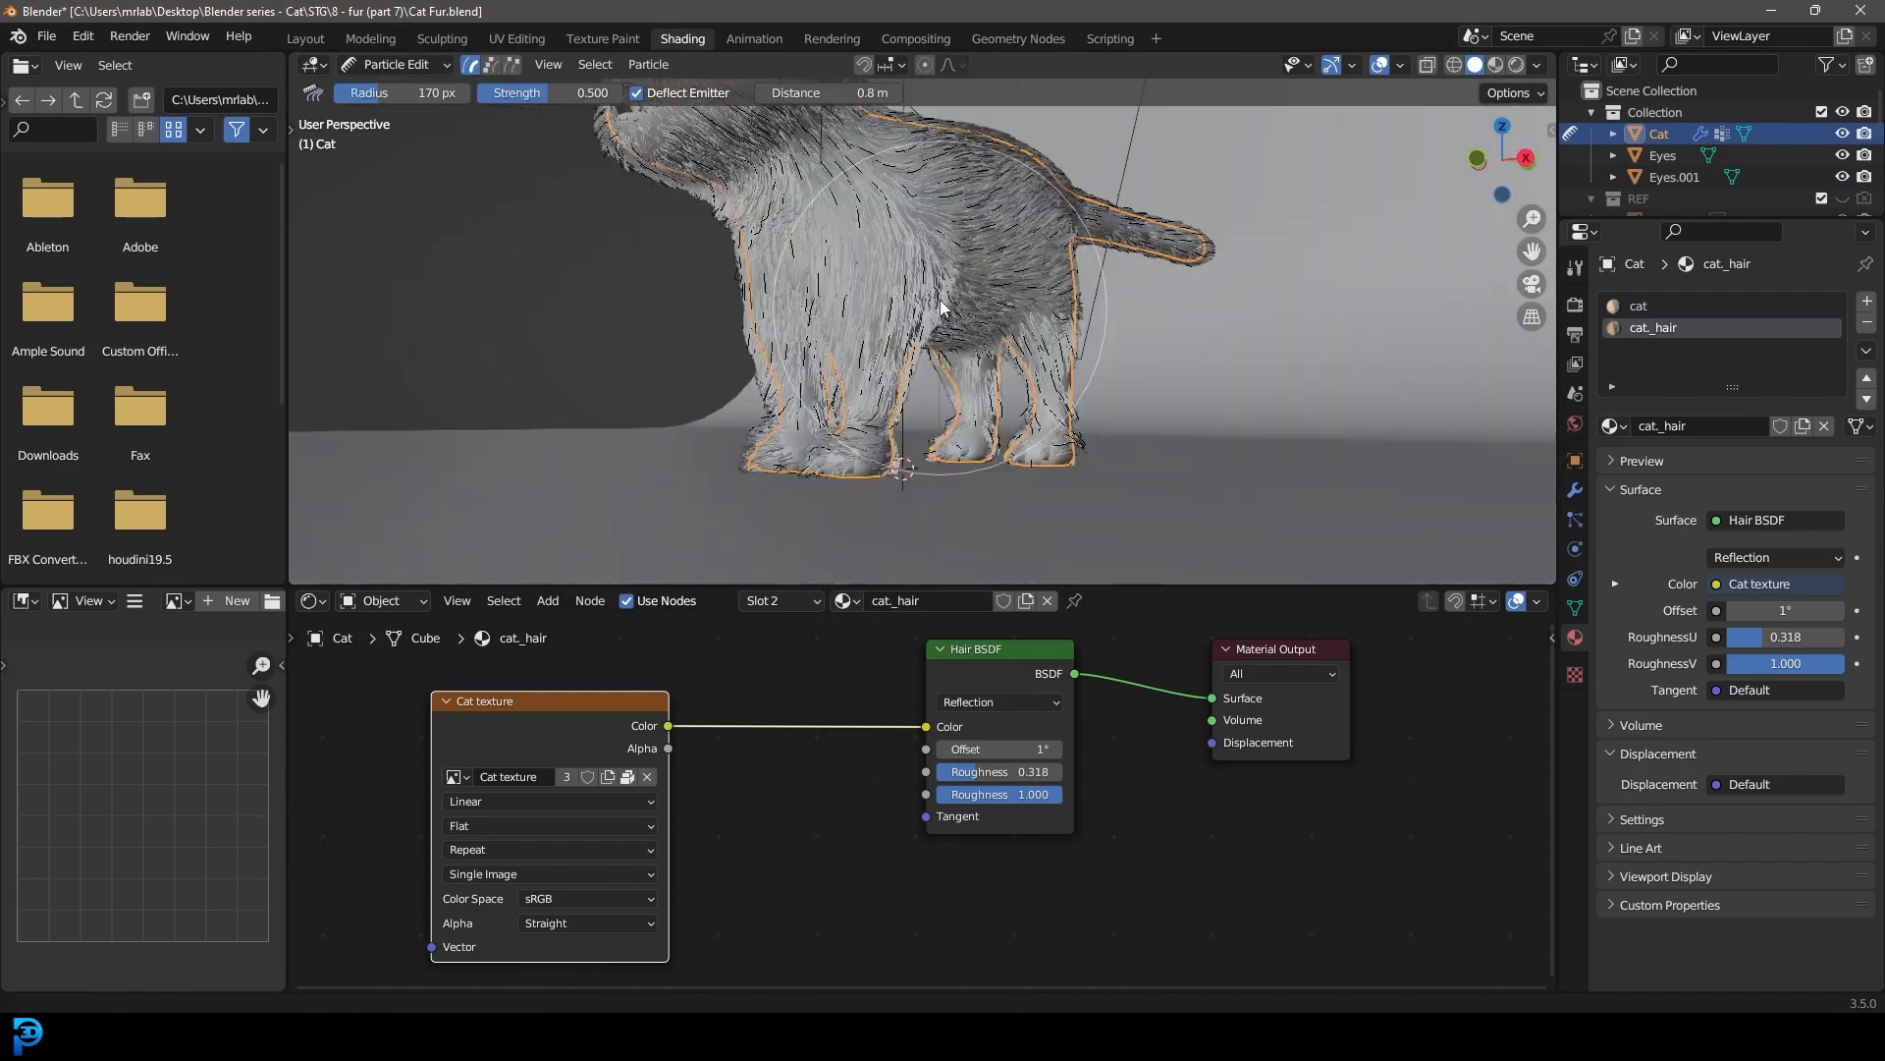
Step: Comb the fur around the cat's paws and lower legs with a 170 px brush at 0.500 strength
middle_drag(711, 449, 1078, 433)
middle_drag(904, 433, 442, 315)
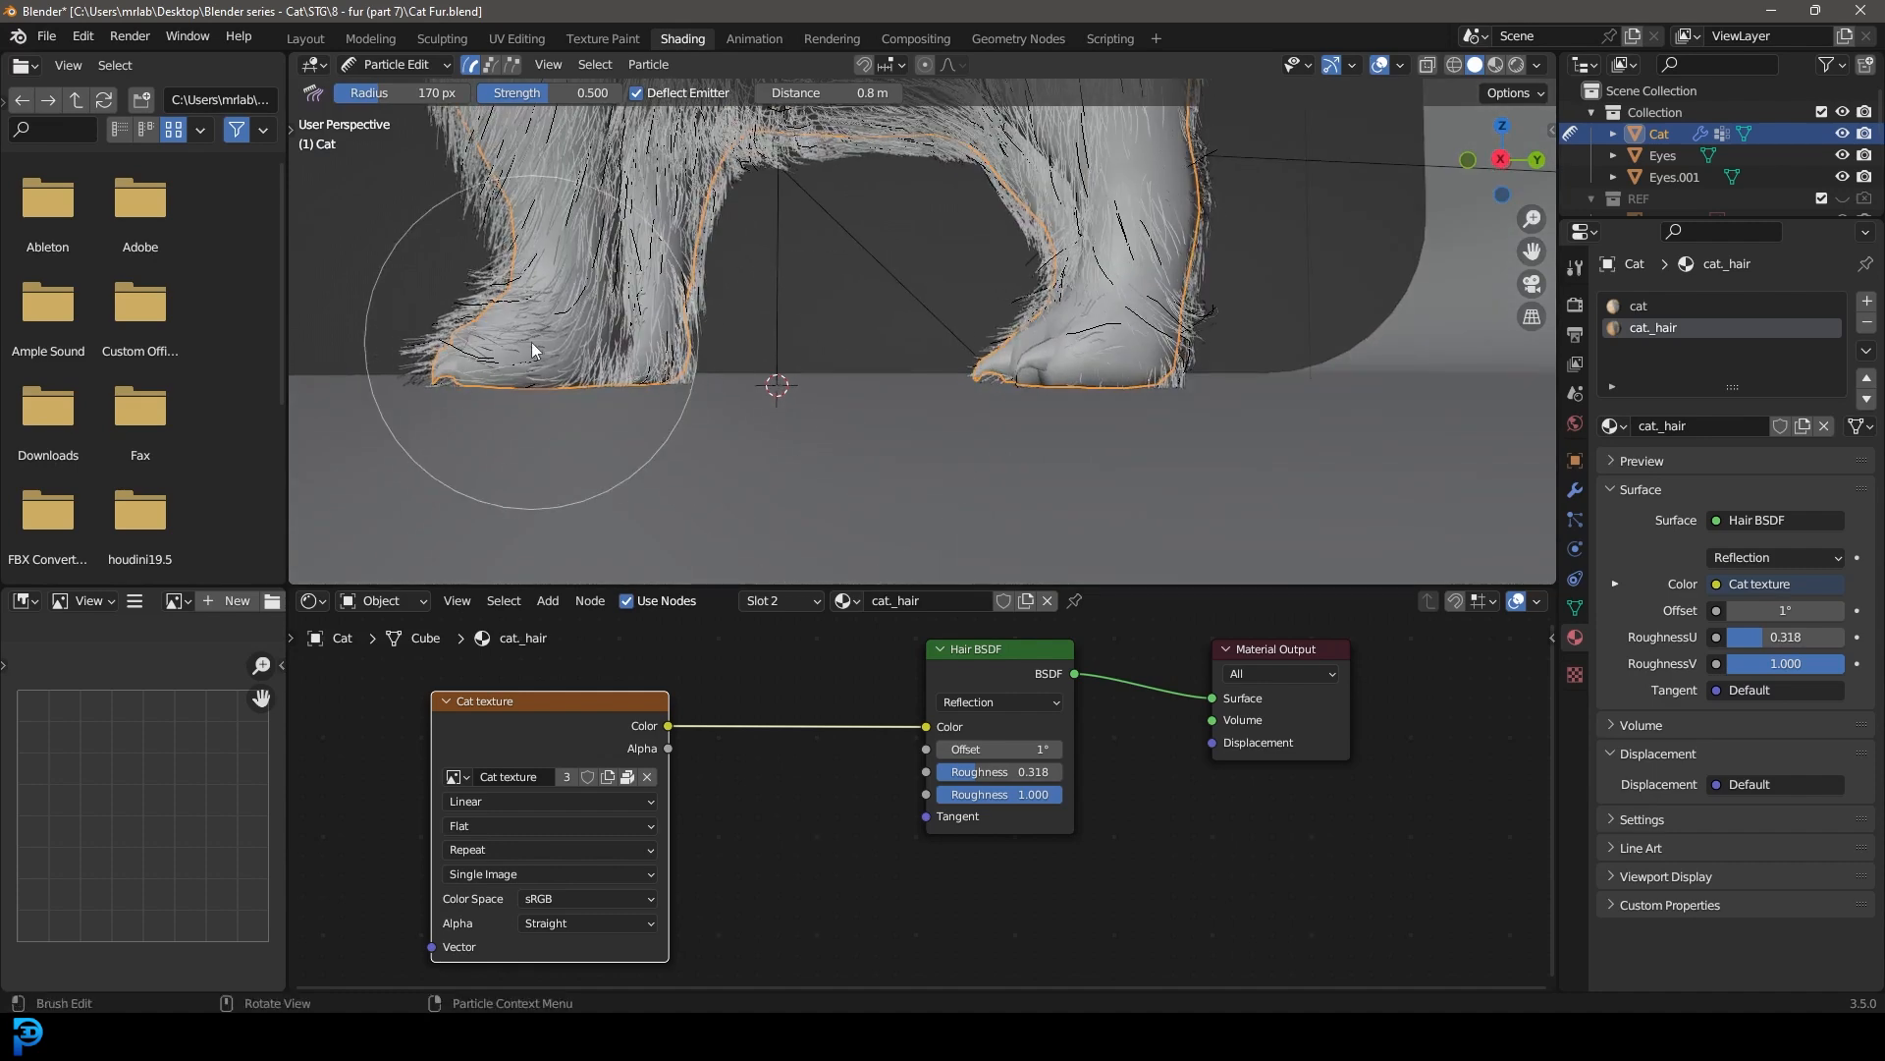
mouse_move(1151, 334)
mouse_down()
mouse_move(1047, 411)
mouse_move(972, 416)
mouse_up()
mouse_move(1050, 361)
middle_down()
mouse_move(1049, 396)
mouse_move(1170, 379)
mouse_move(1130, 363)
mouse_move(866, 375)
mouse_move(933, 340)
middle_up()
scroll(1051, 395, down, 2)
Step: Return the cat to Object Mode and save the file, checking the combed fur from the camera and from the side
click(393, 69)
click(403, 89)
key(ctrl+s)
key(KP_0)
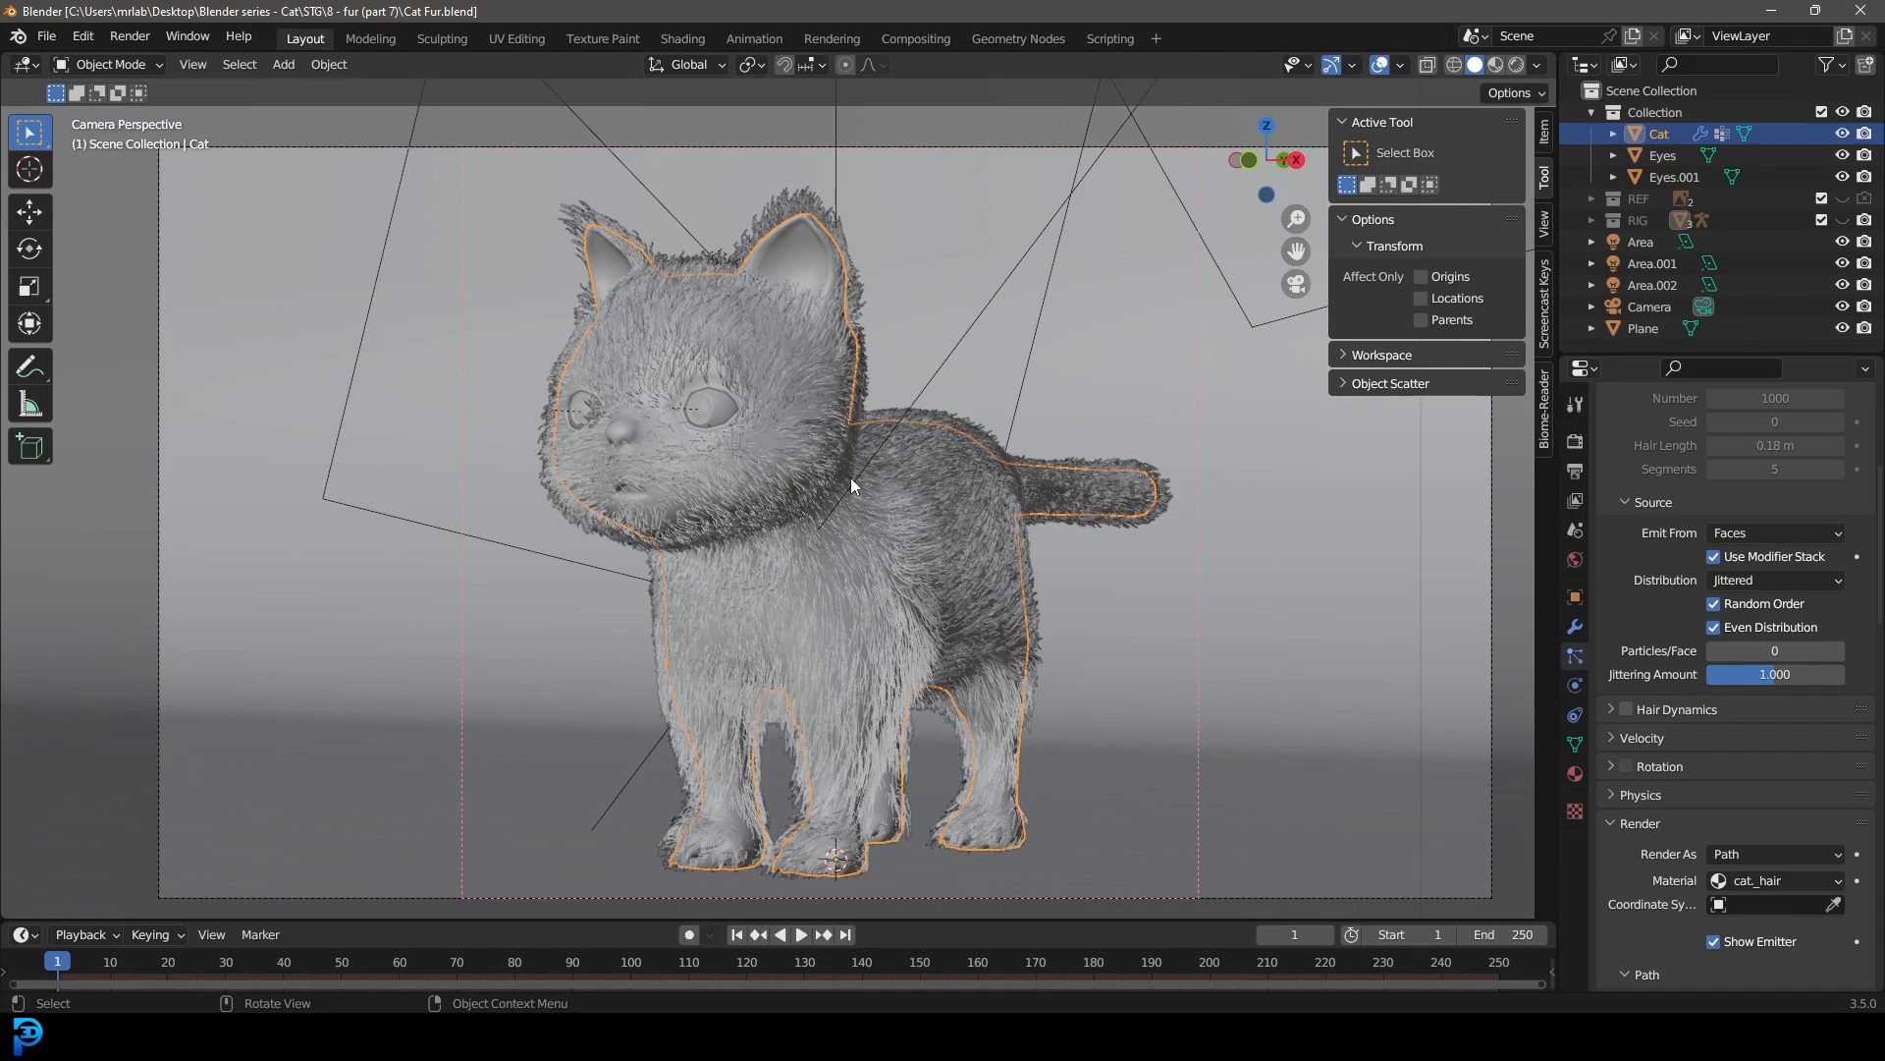
middle_drag(838, 487, 716, 536)
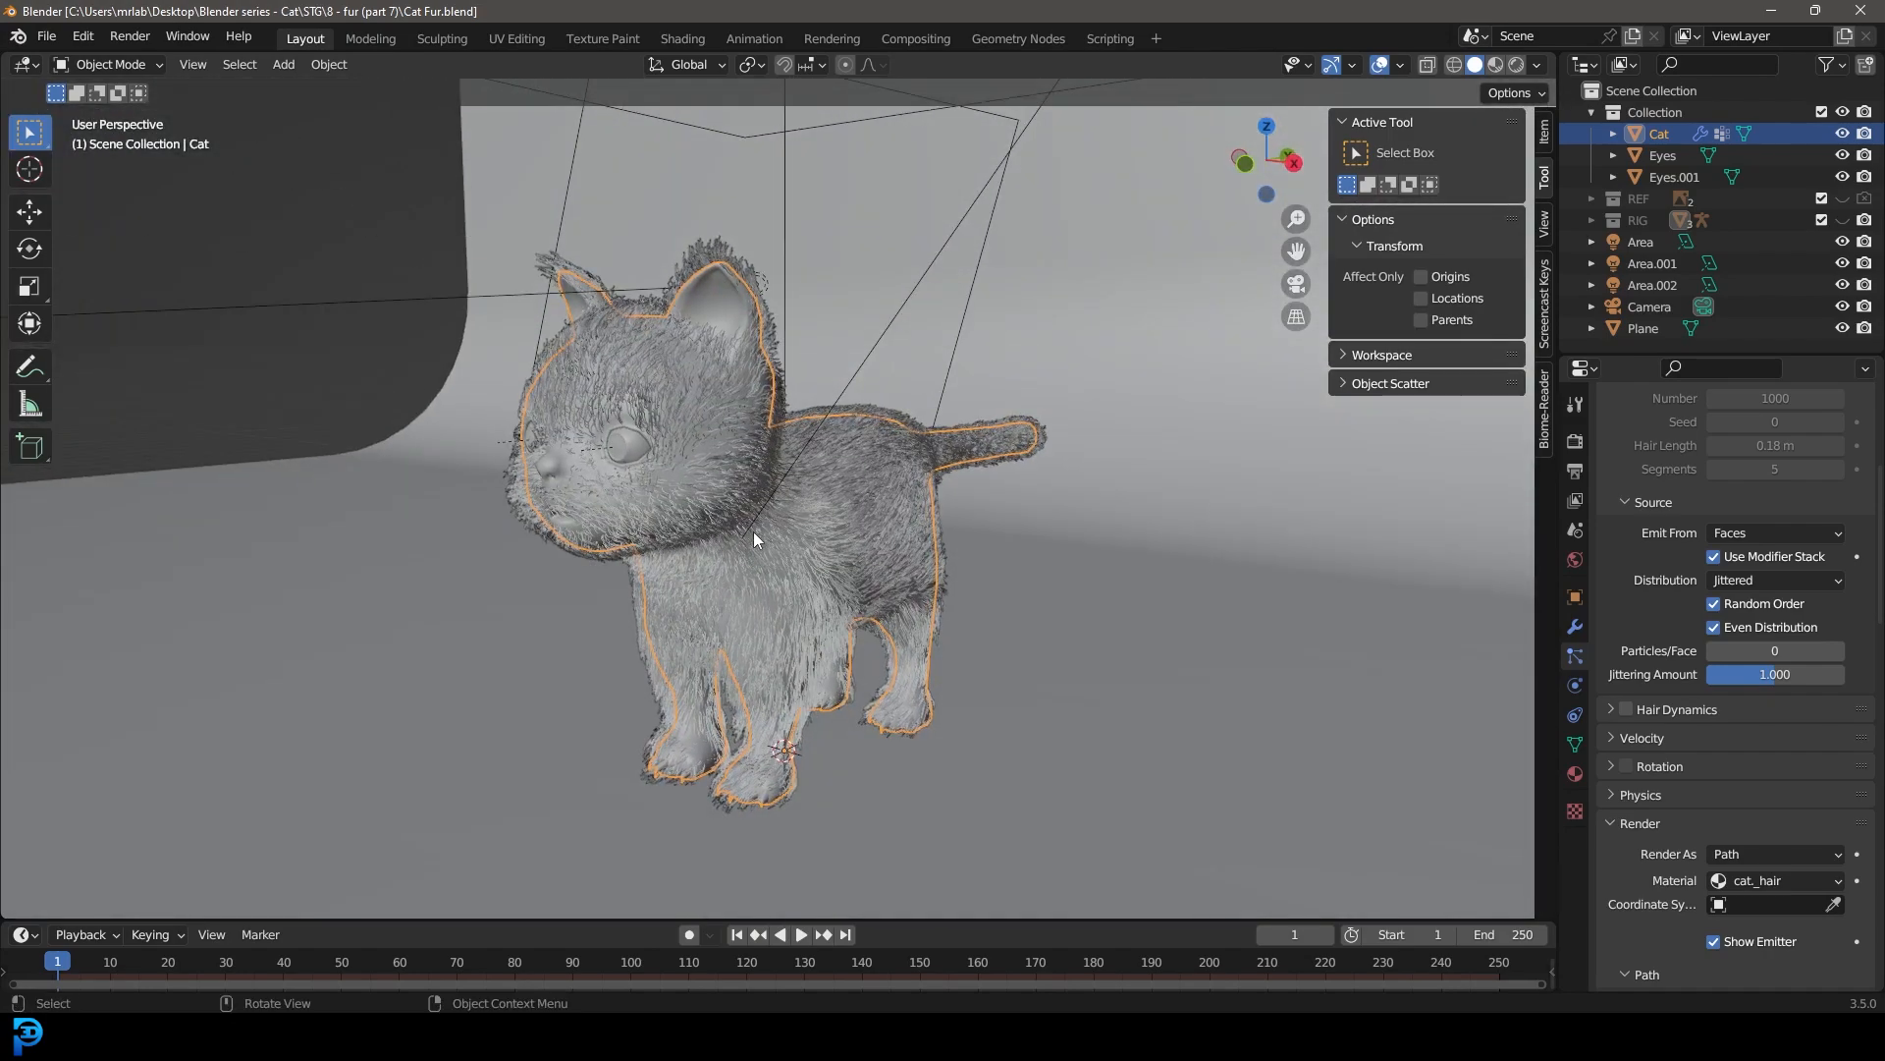